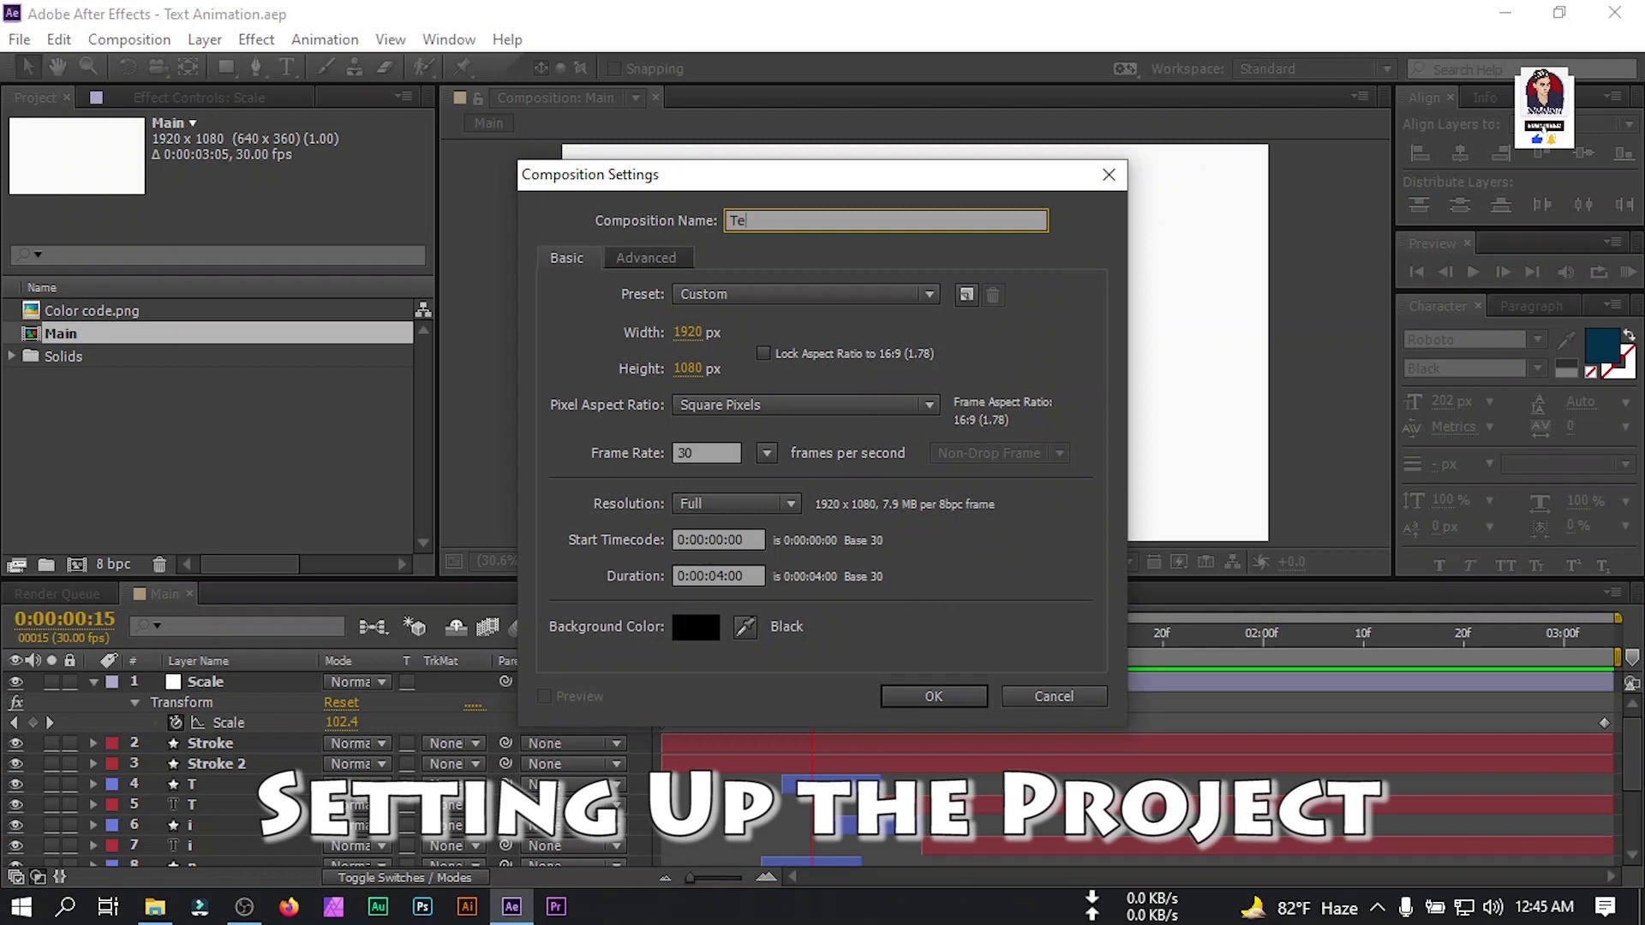
Name the new composition Text Animation and create it.
type("xt Animation")
left_click(934, 695)
Create a 1920 x 1080 solid layer named BG with the off-white colour FBFBFB.
right_click(268, 746)
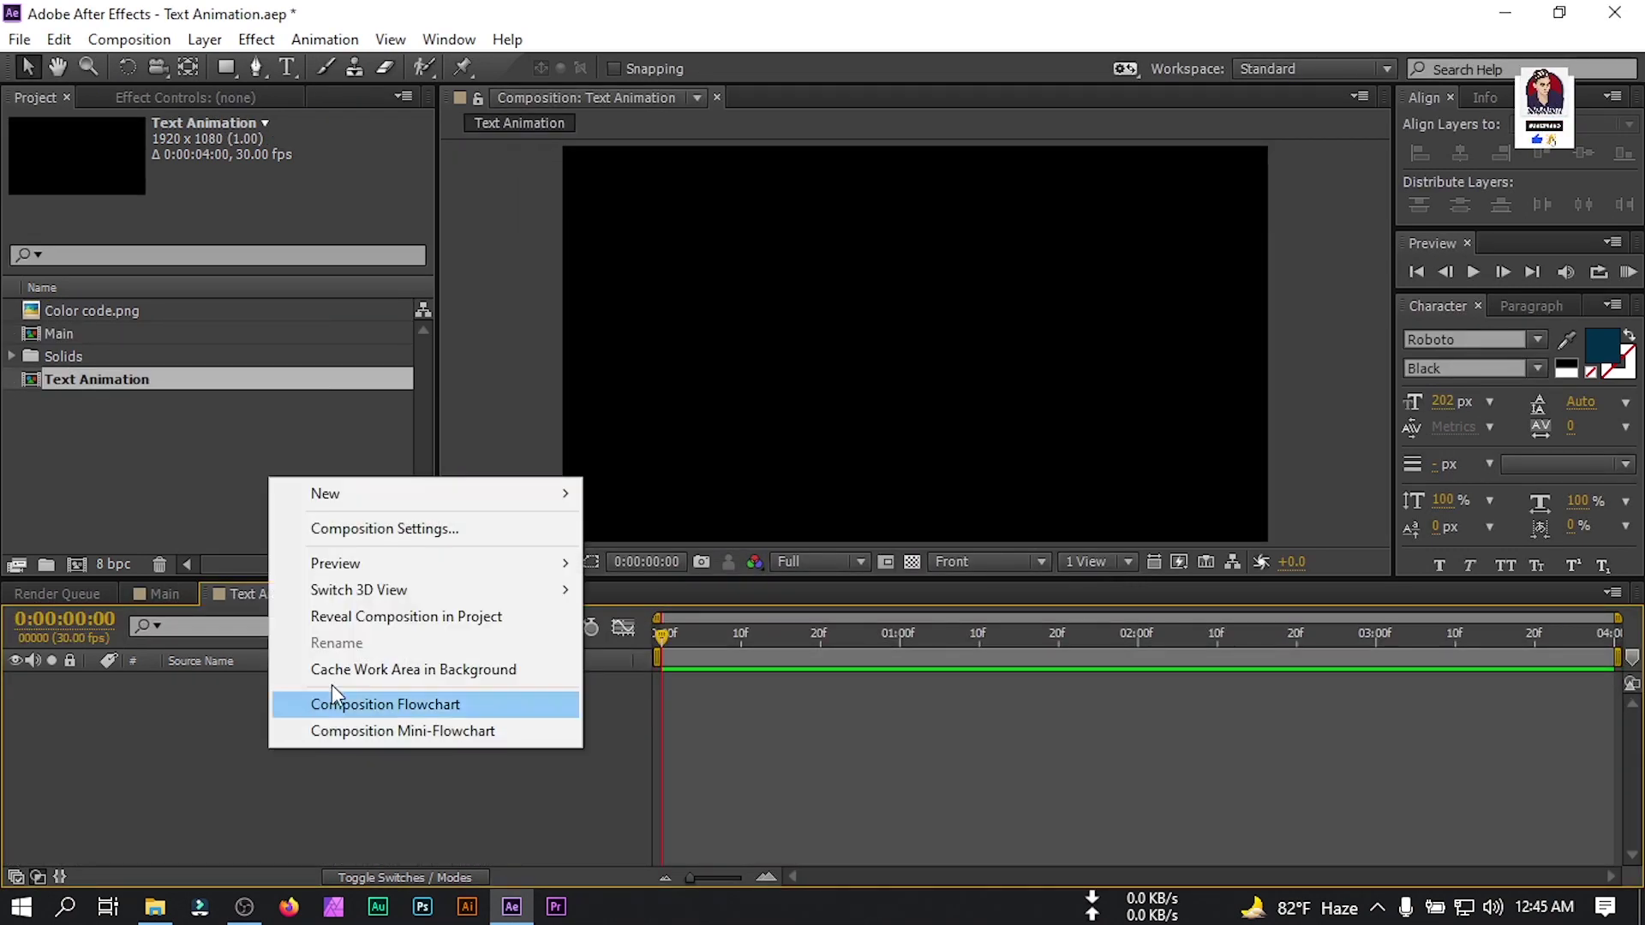
mouse_move(396, 502)
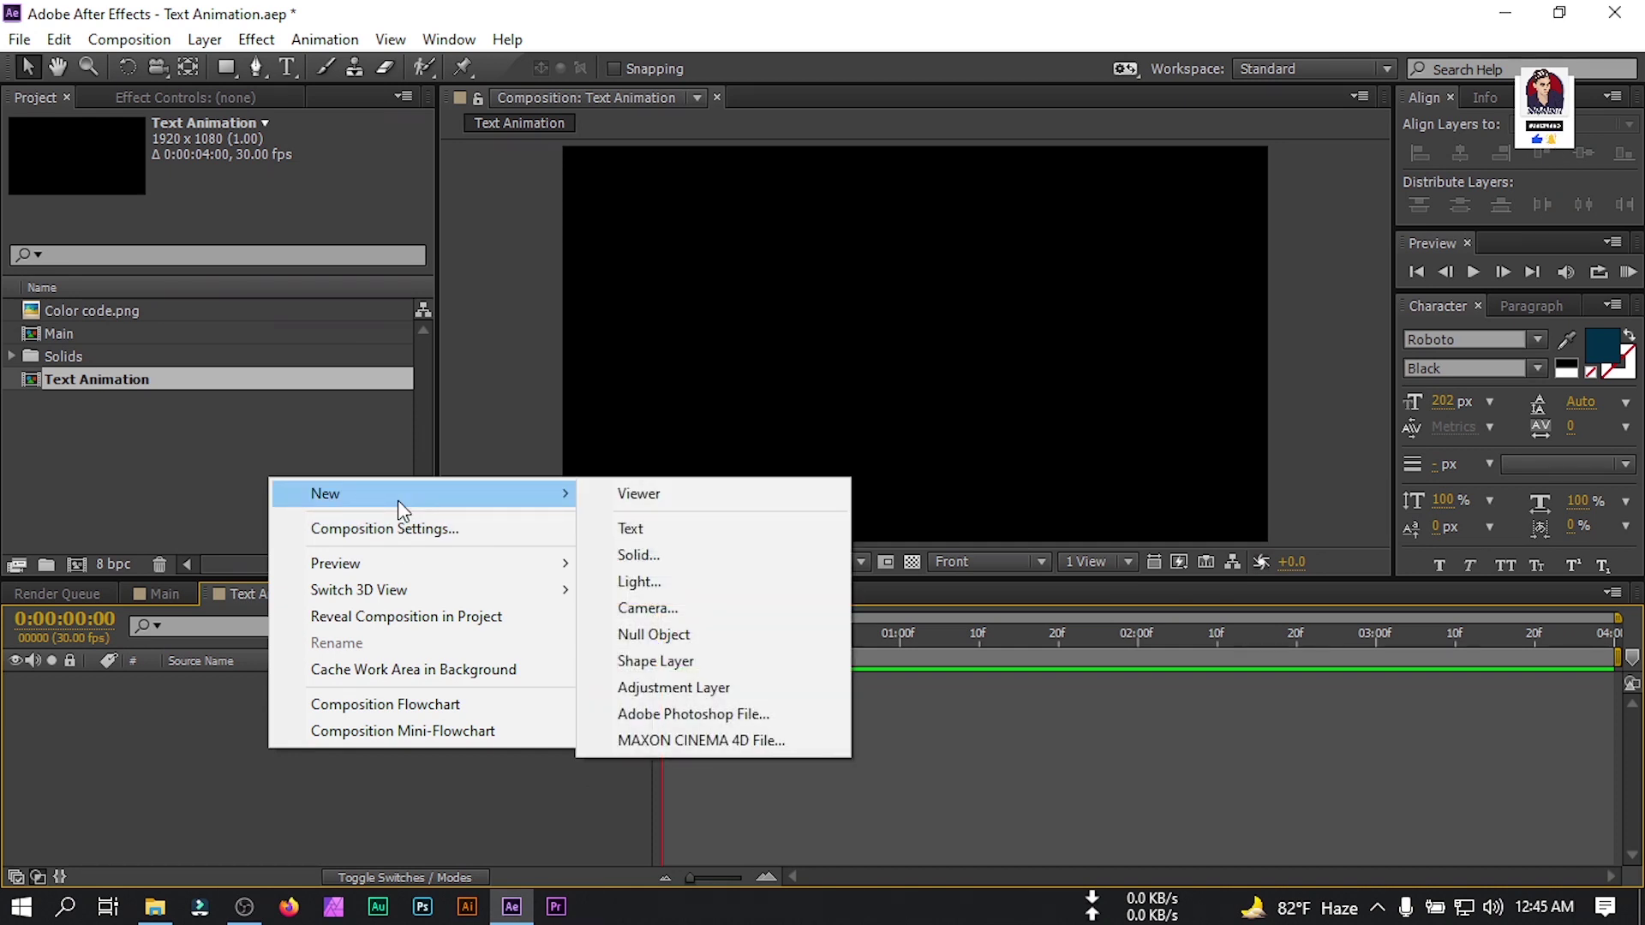
left_click(685, 554)
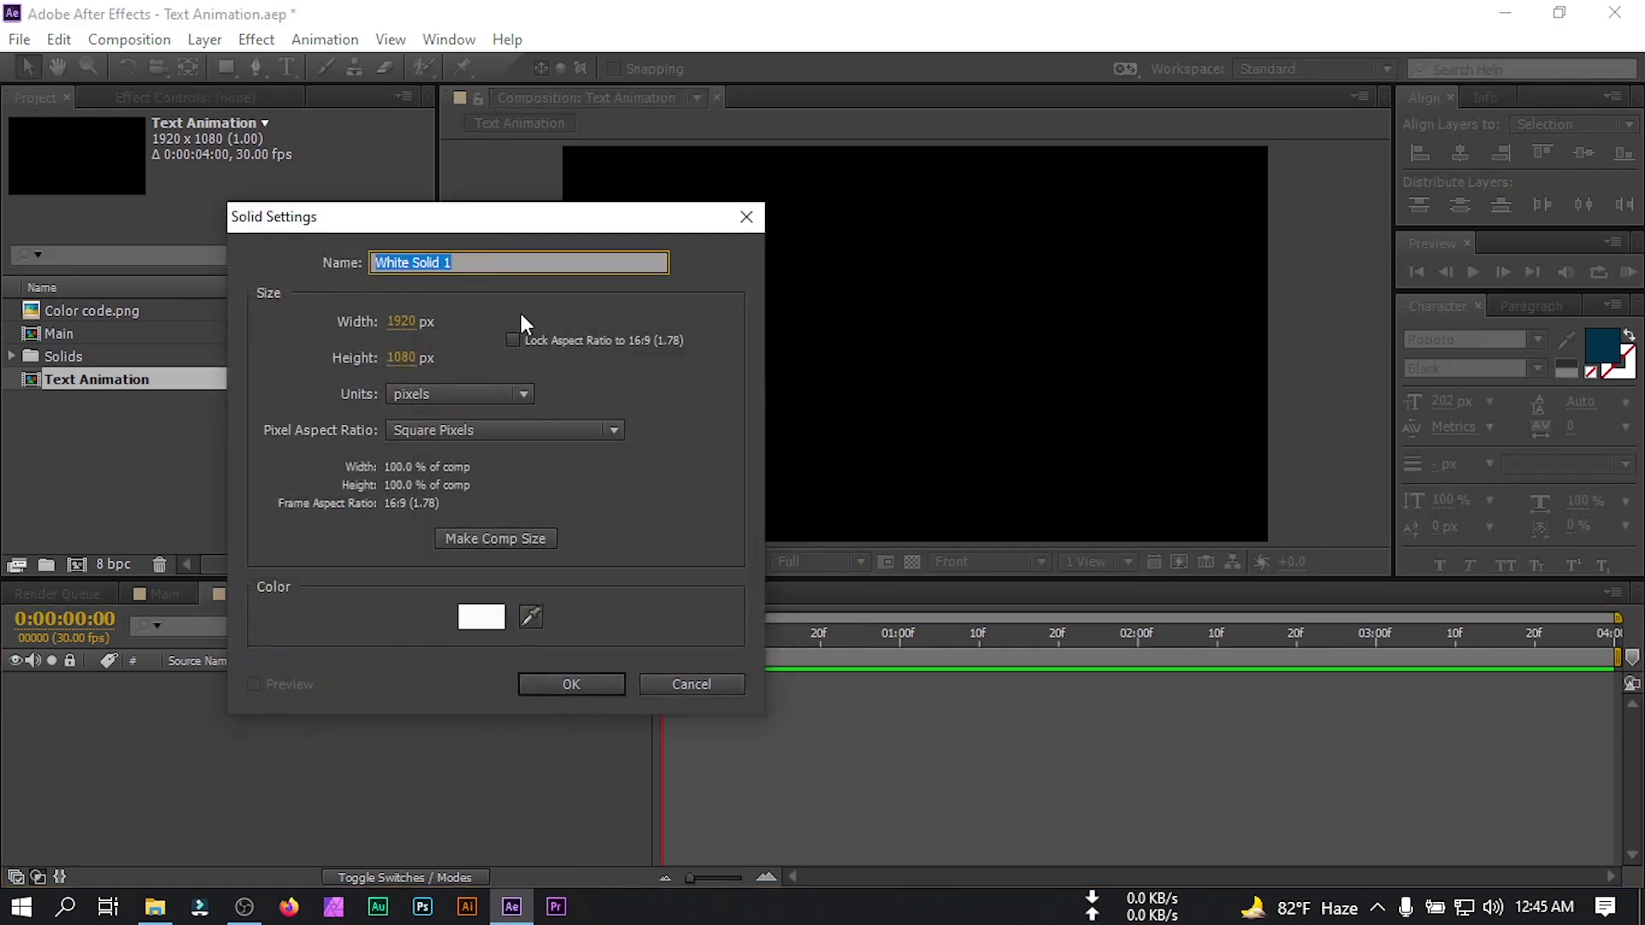
type("BG")
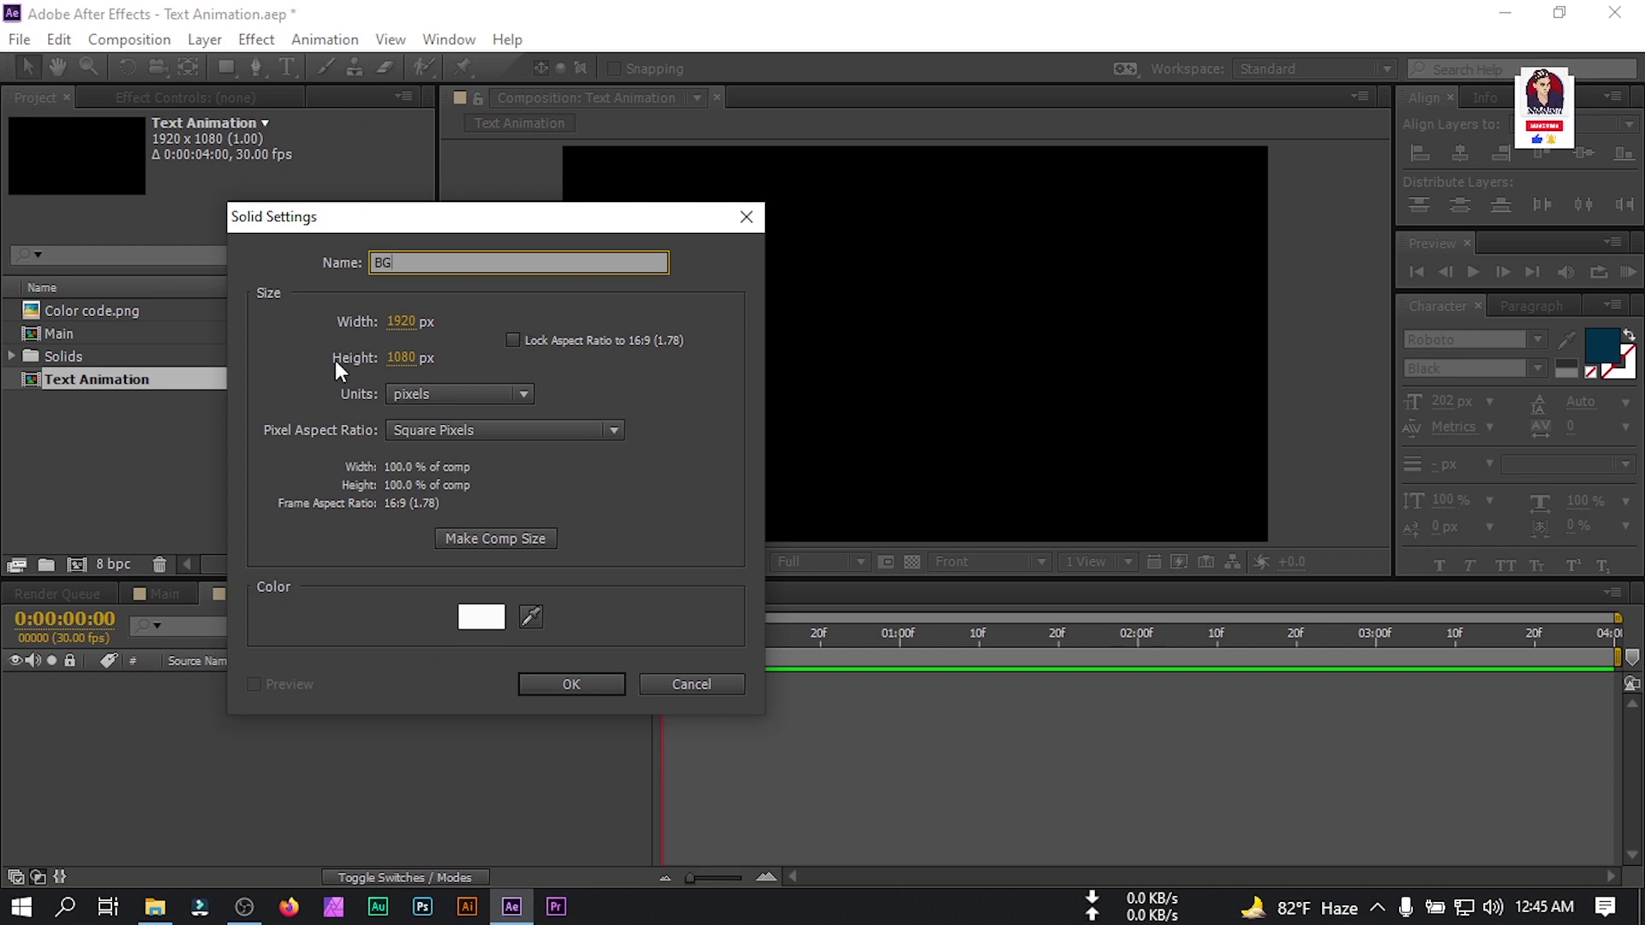
left_click(481, 617)
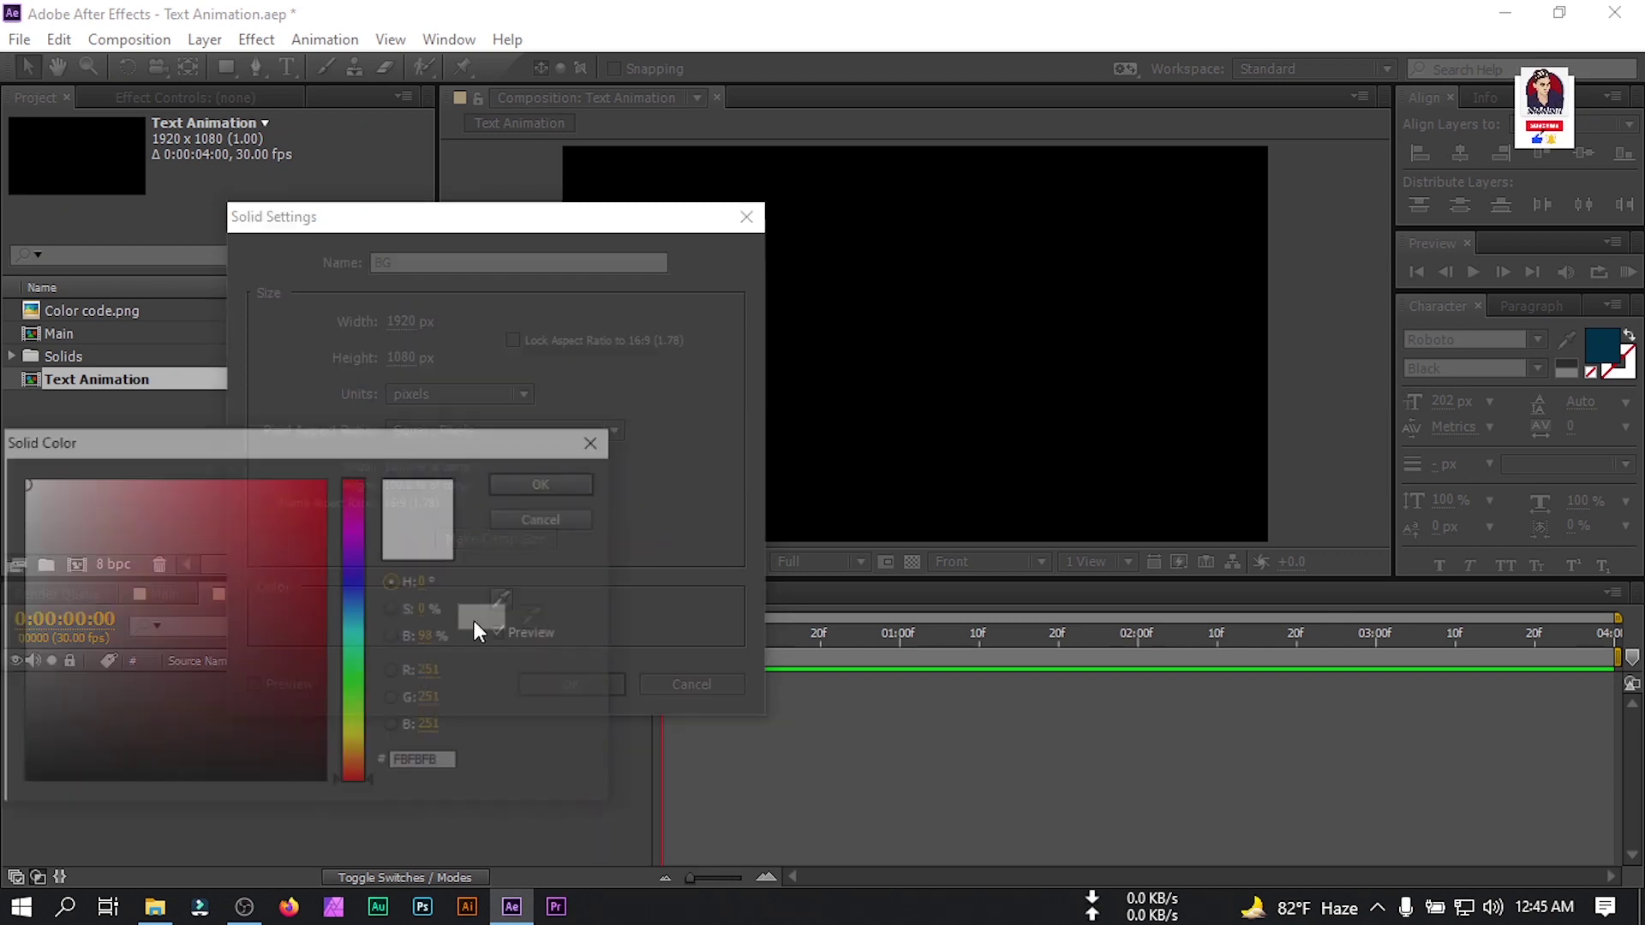
left_click(355, 601)
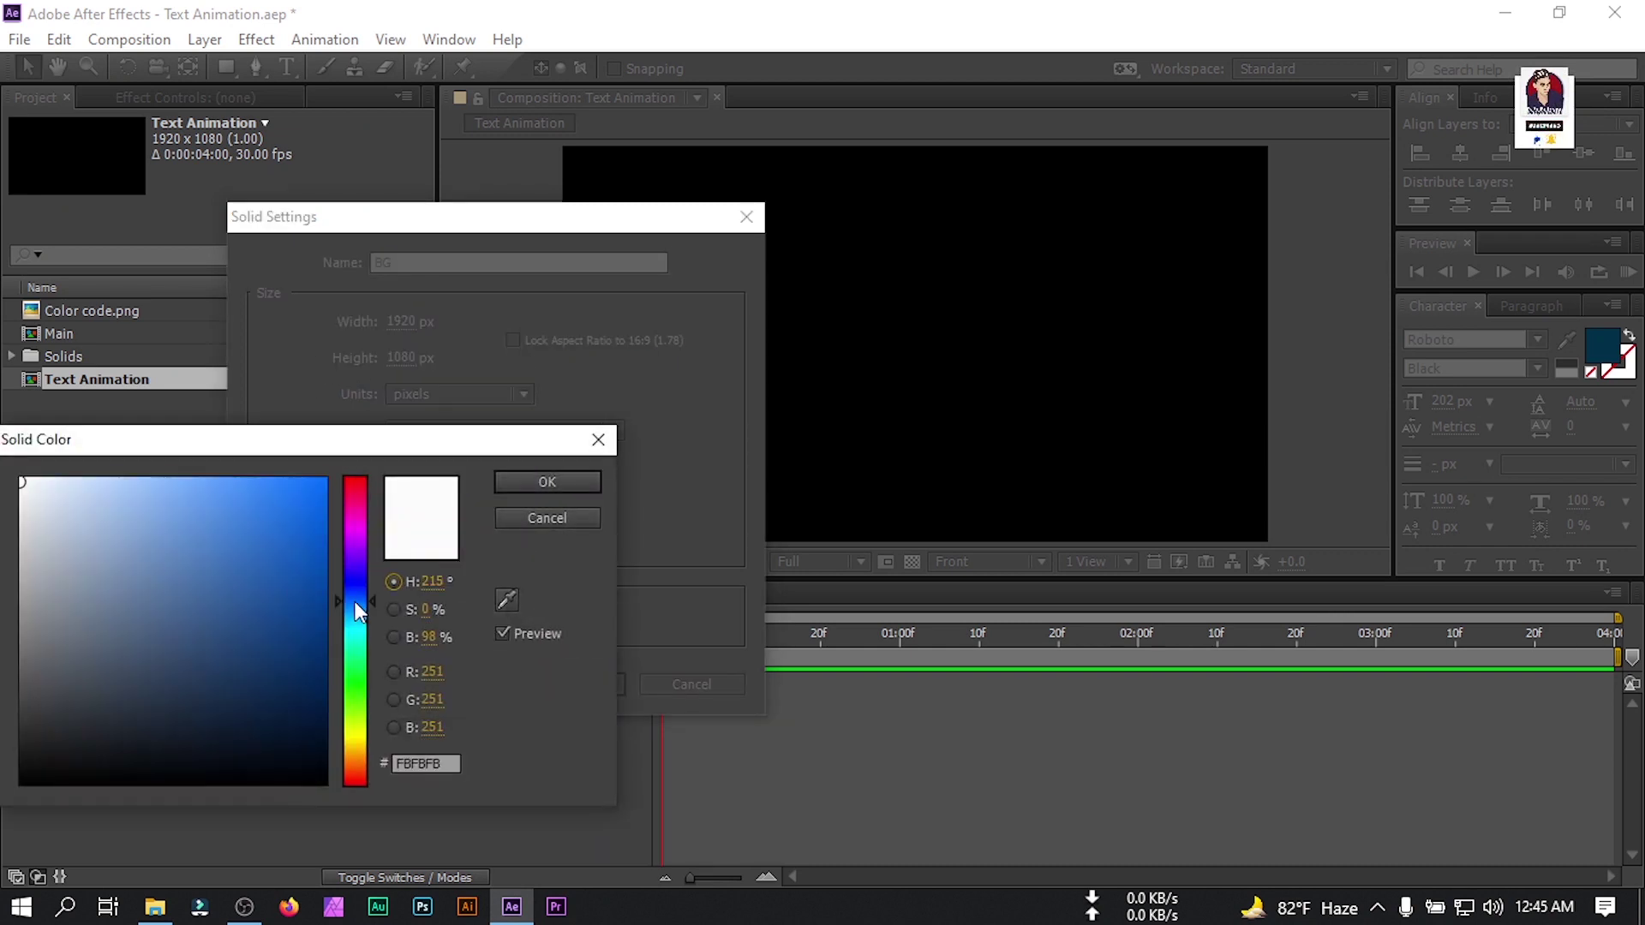
left_click(531, 476)
key("Return")
Add Color code.png to the Text Animation composition above the BG layer.
left_click(80, 312)
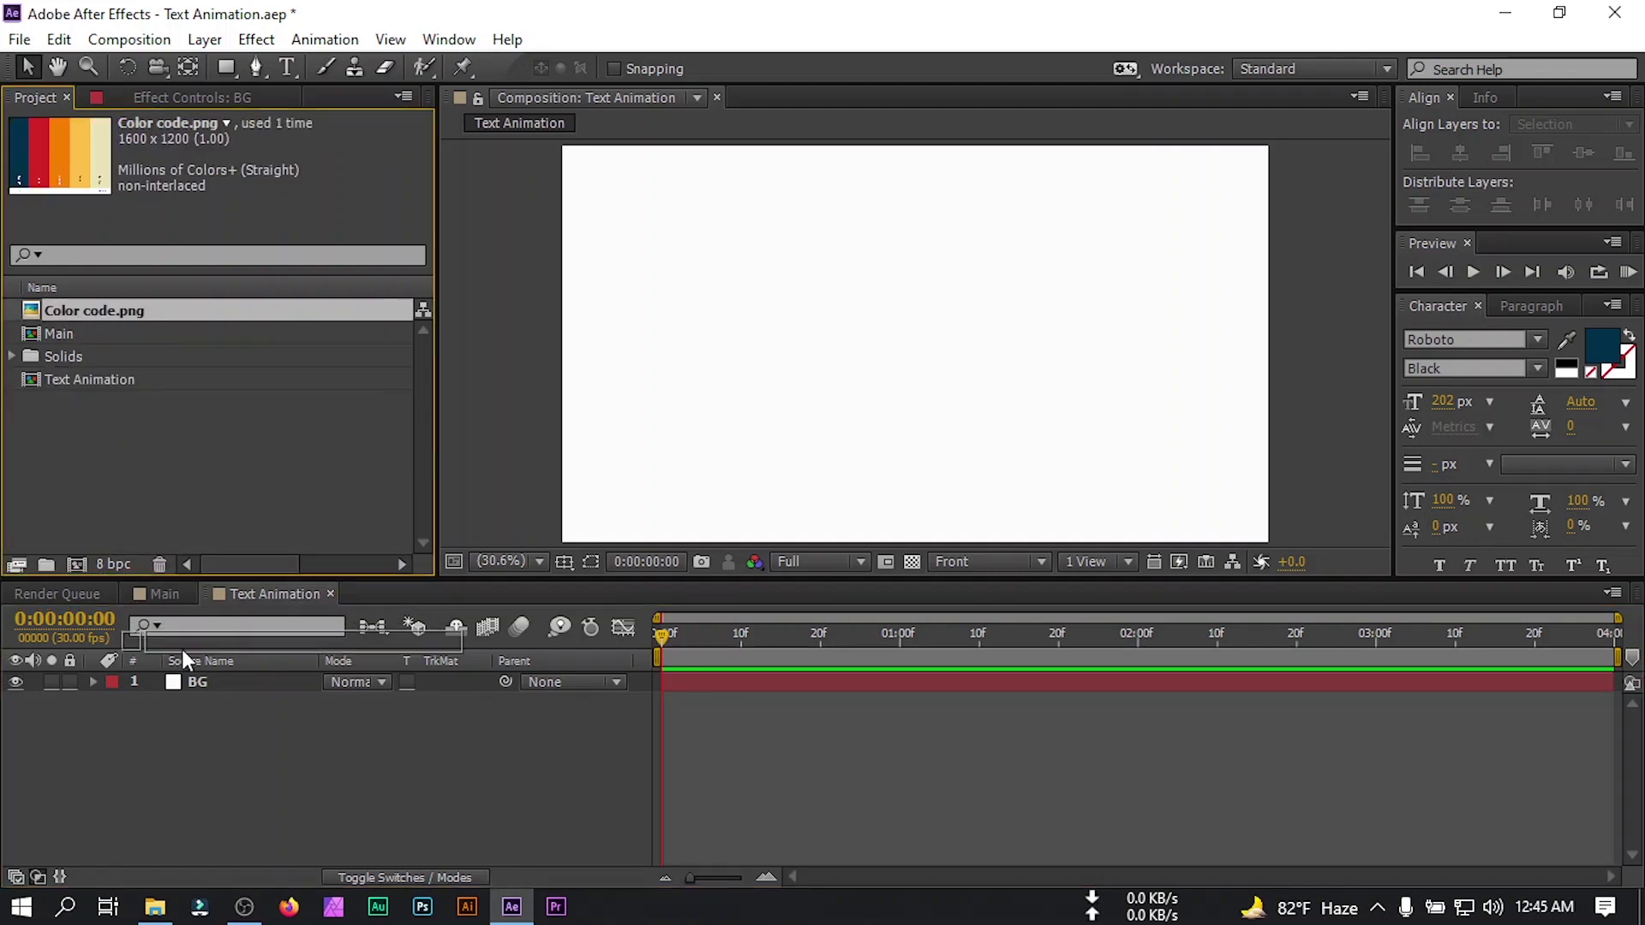
left_click_drag(181, 675, 180, 676)
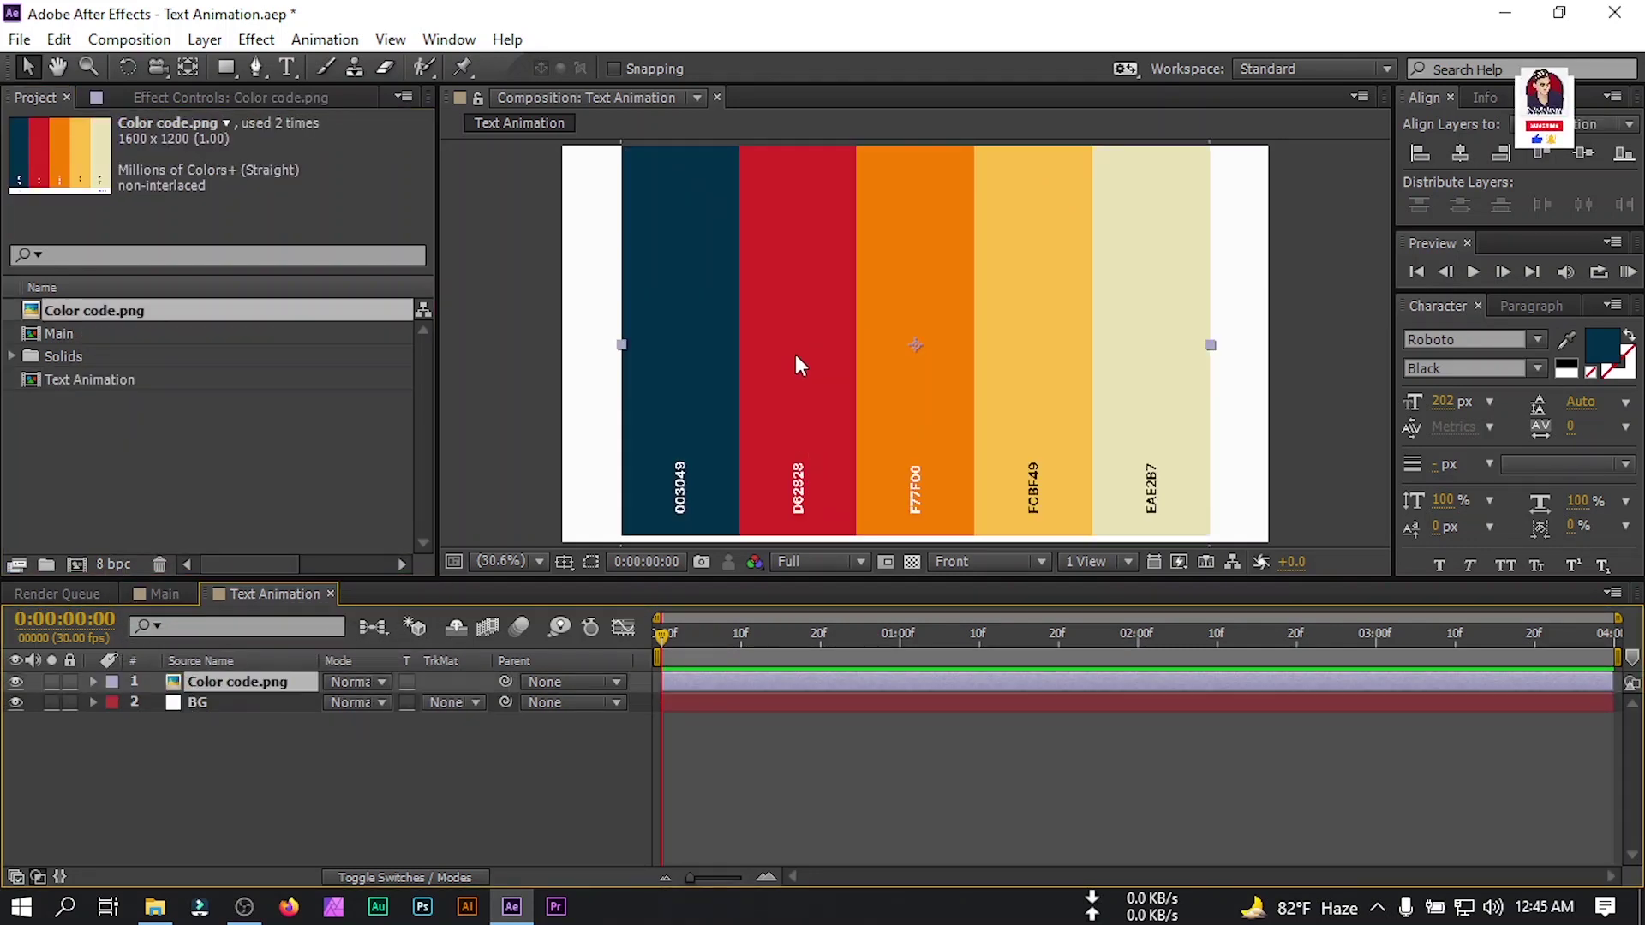
left_click(825, 322)
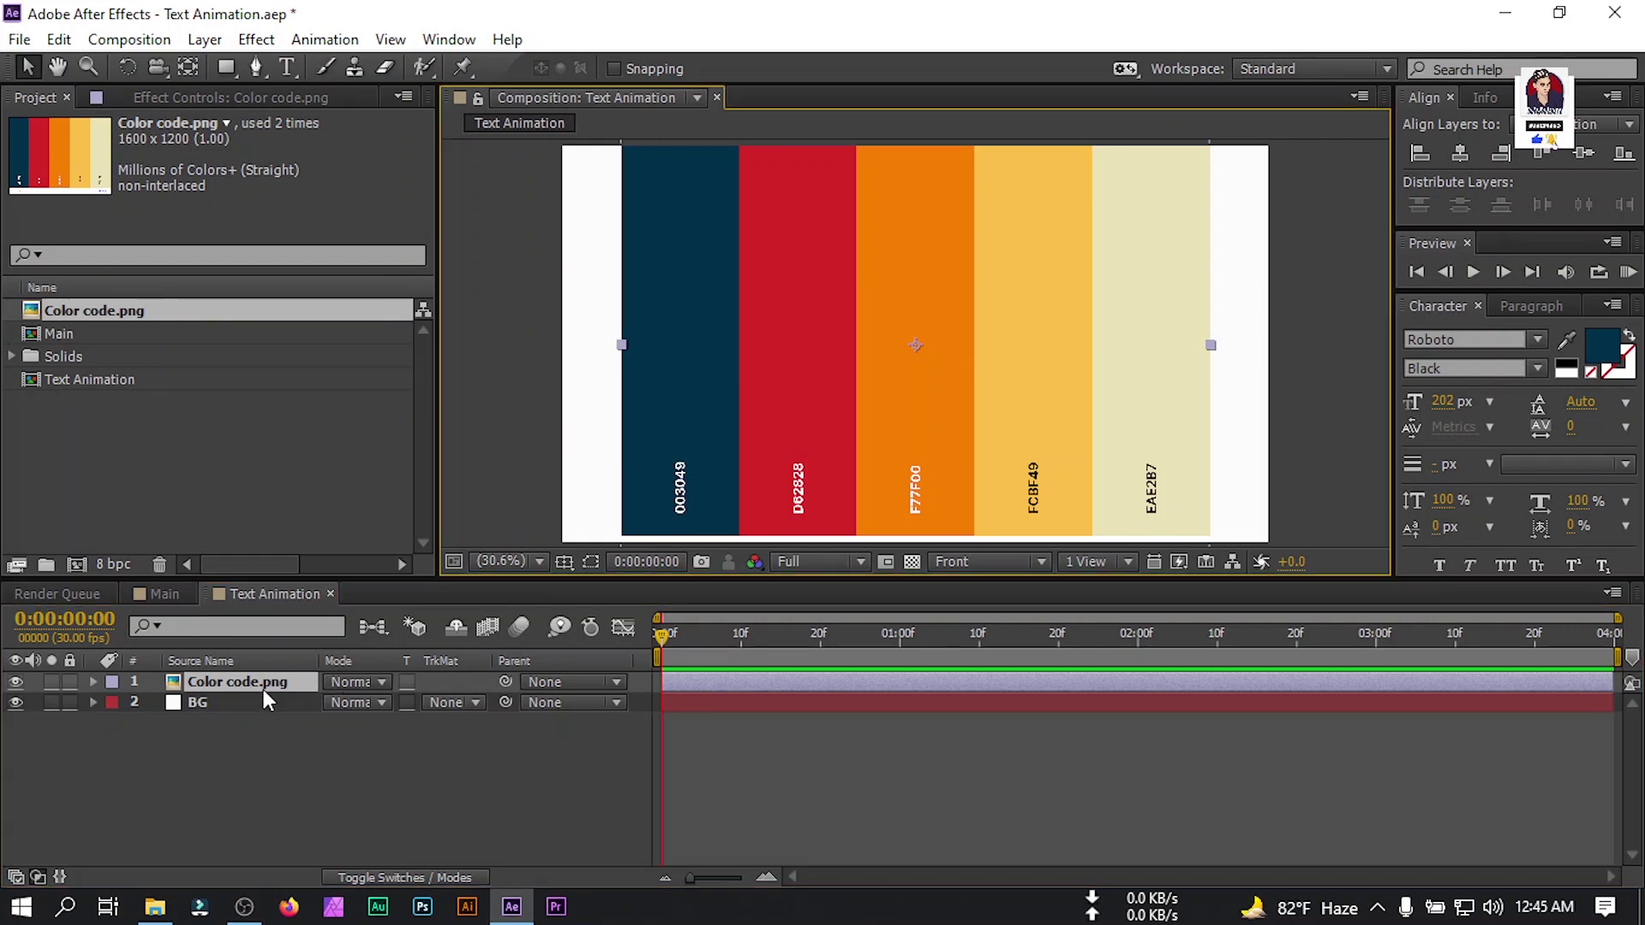
Shrink the colour palette image to 27% at the bottom edge of the frame and lock both layers.
key("s")
left_click_drag(360, 703, 297, 703)
left_click_drag(886, 347, 872, 555)
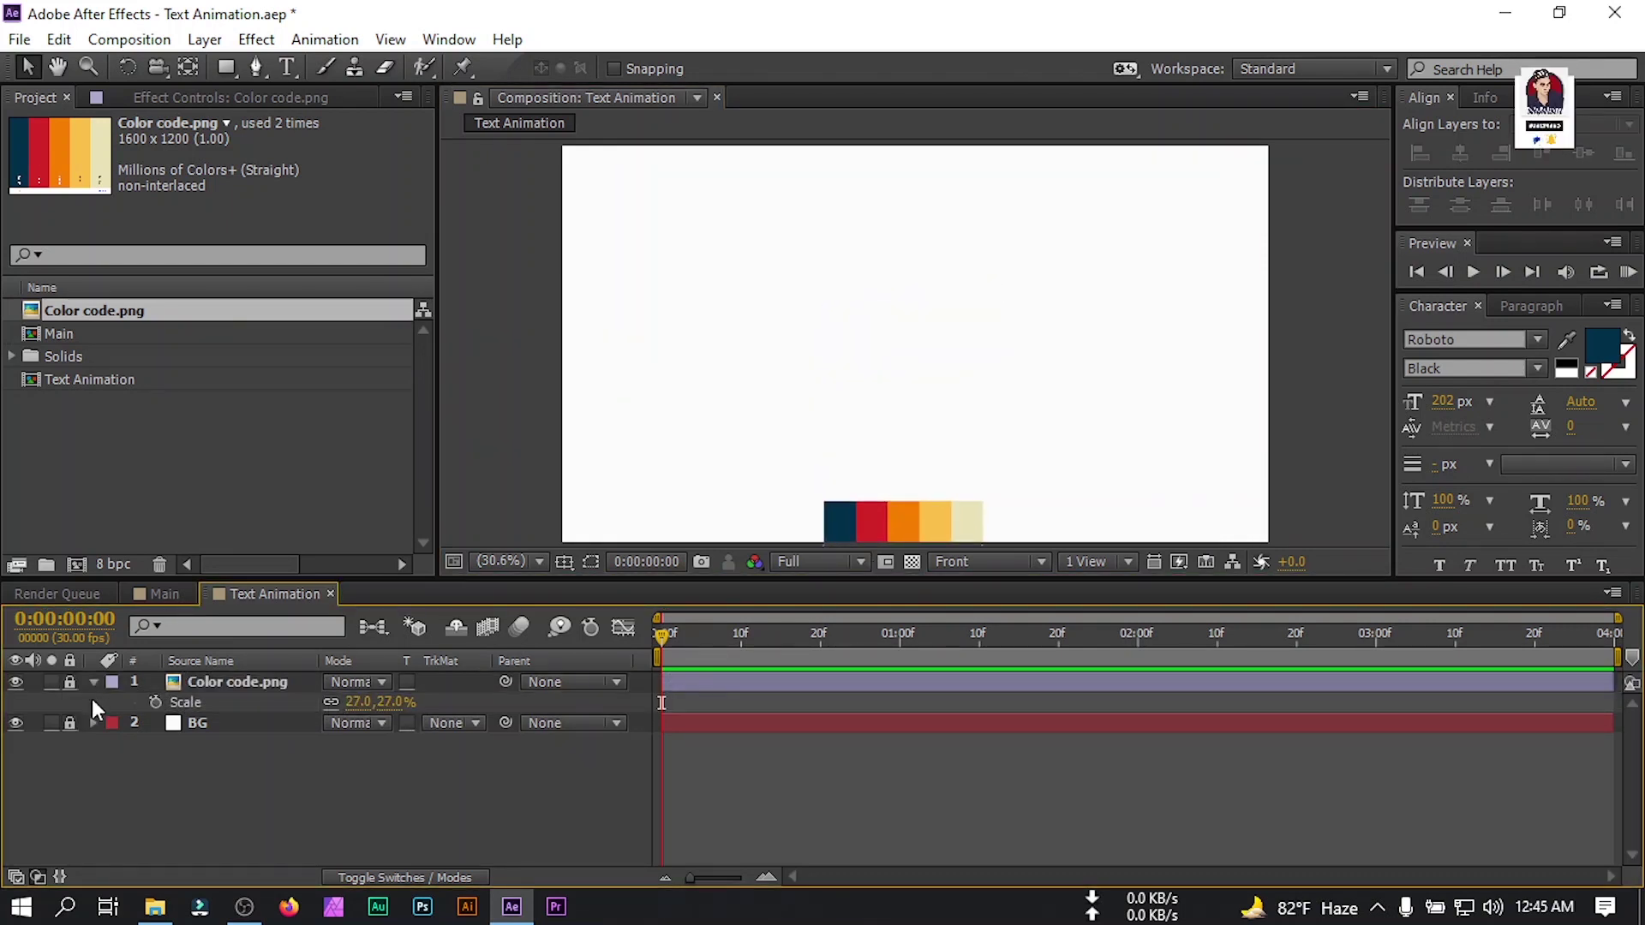
left_click(94, 682)
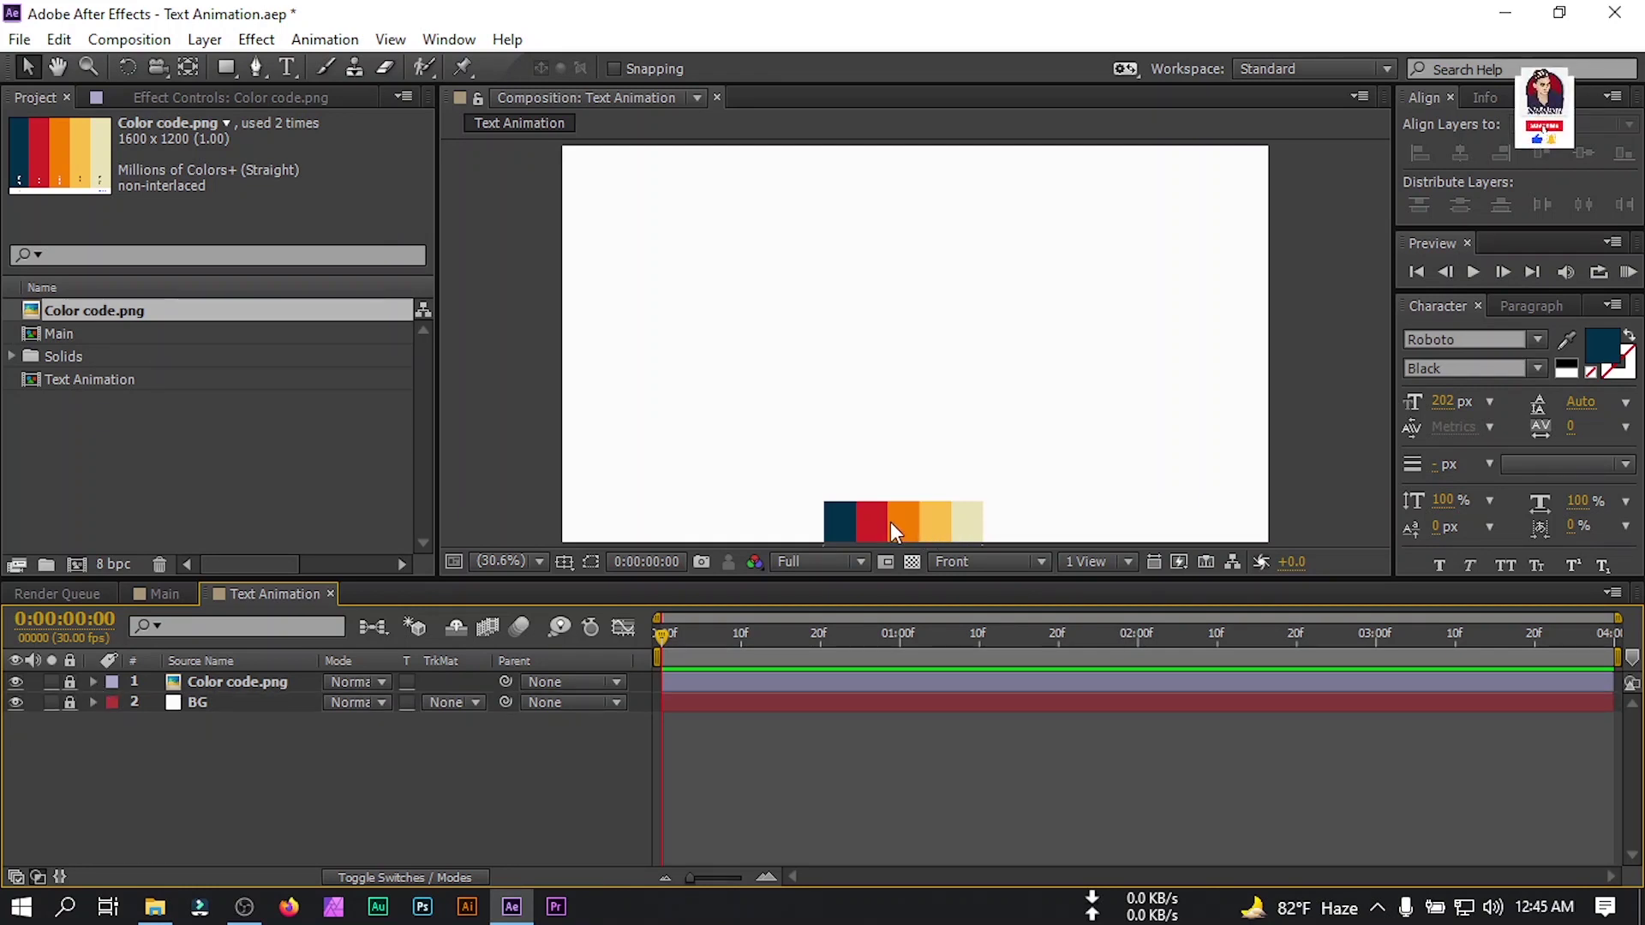
Activate the Pen tool and display the title/action safe guides over the composition.
left_click(255, 67)
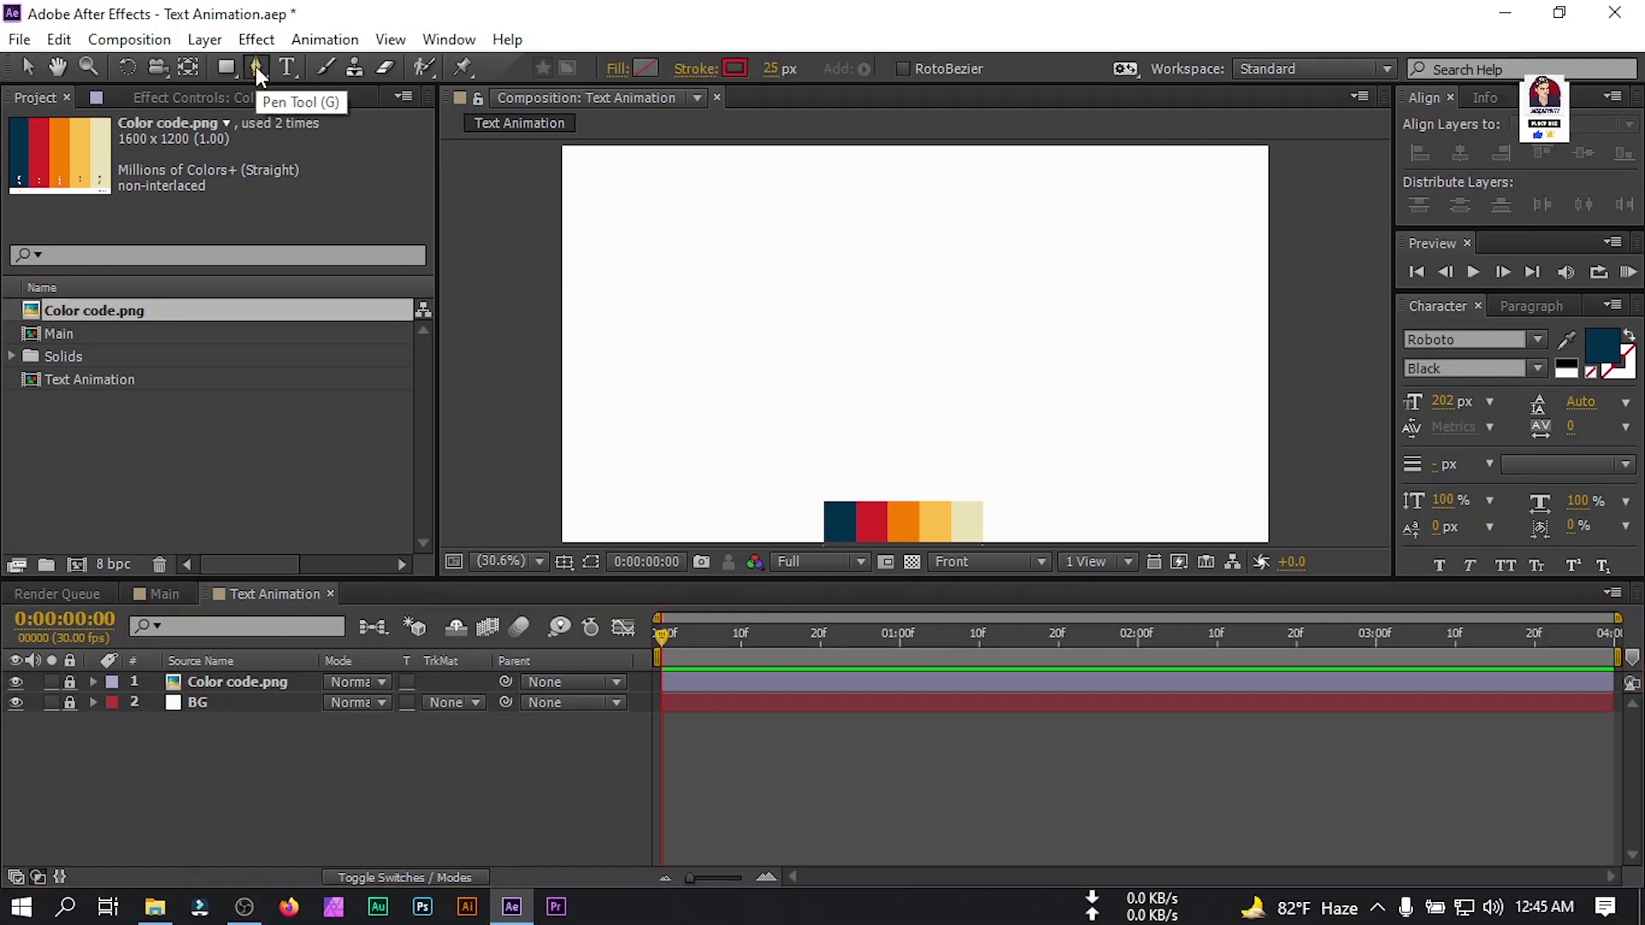
left_click(255, 68)
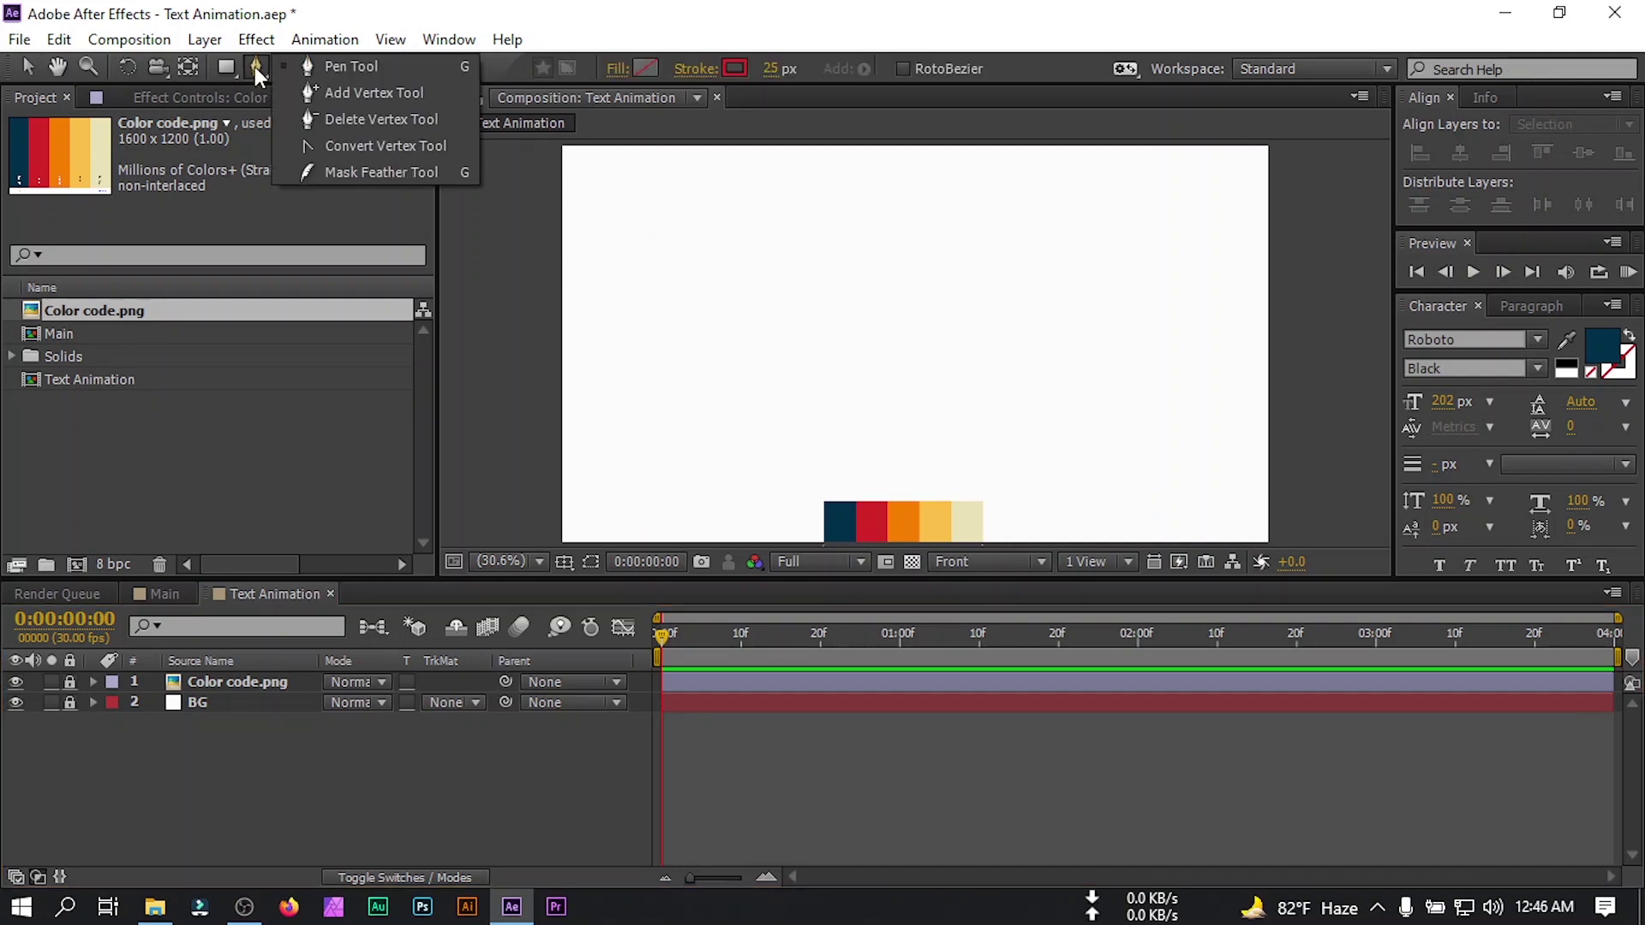
left_click(353, 66)
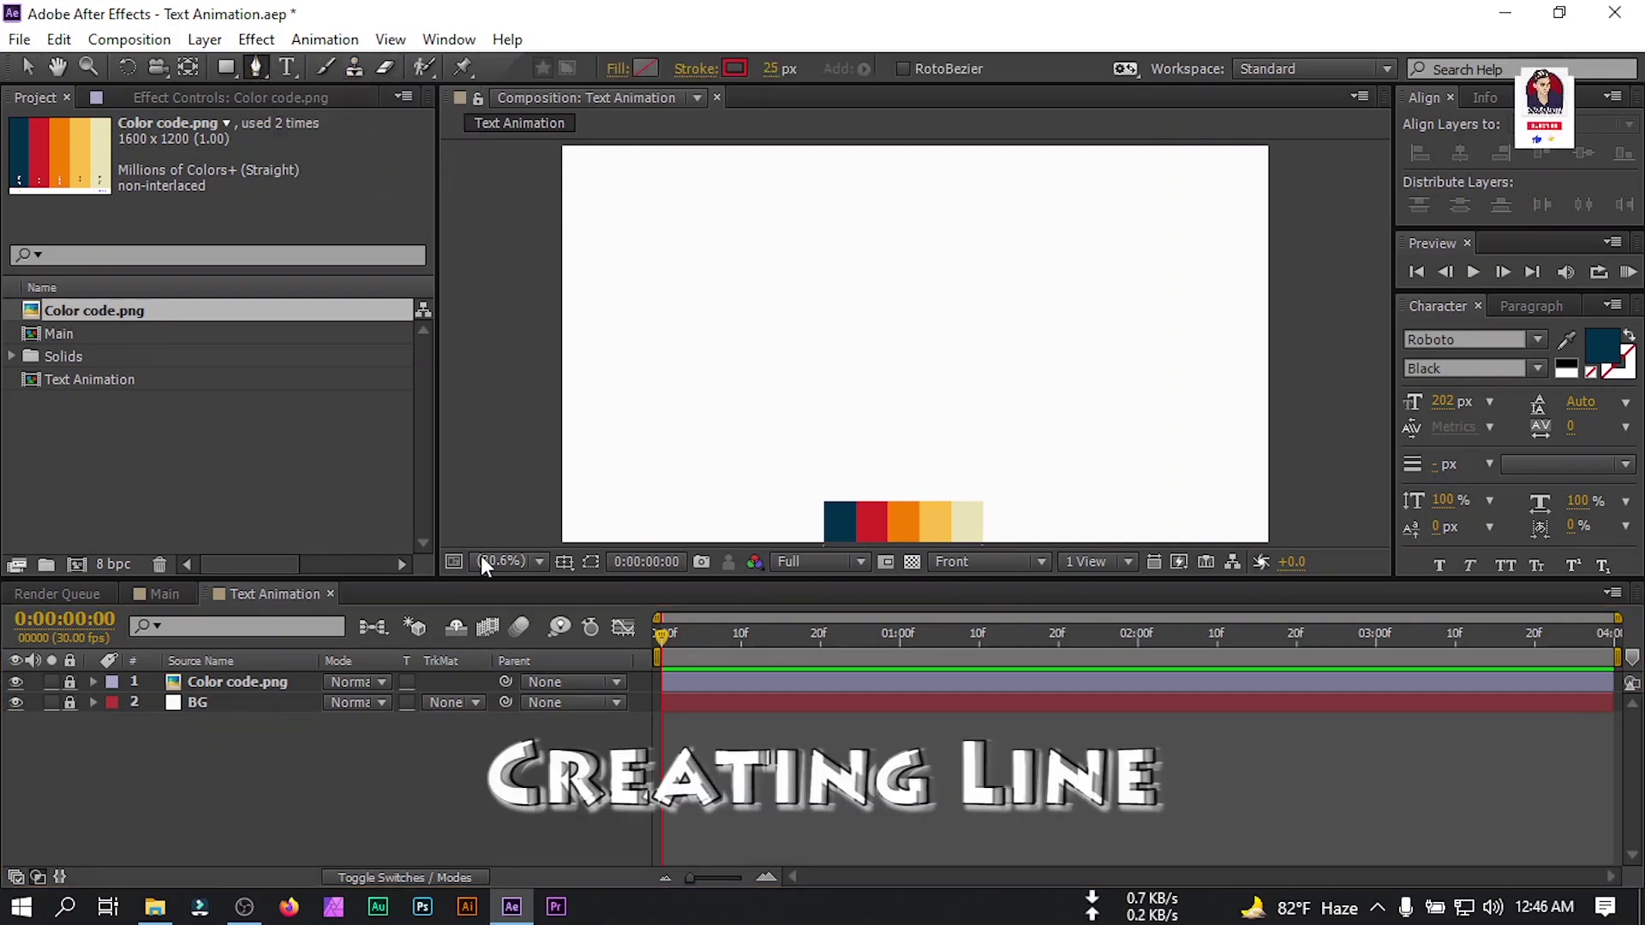
left_click(564, 561)
left_click(594, 583)
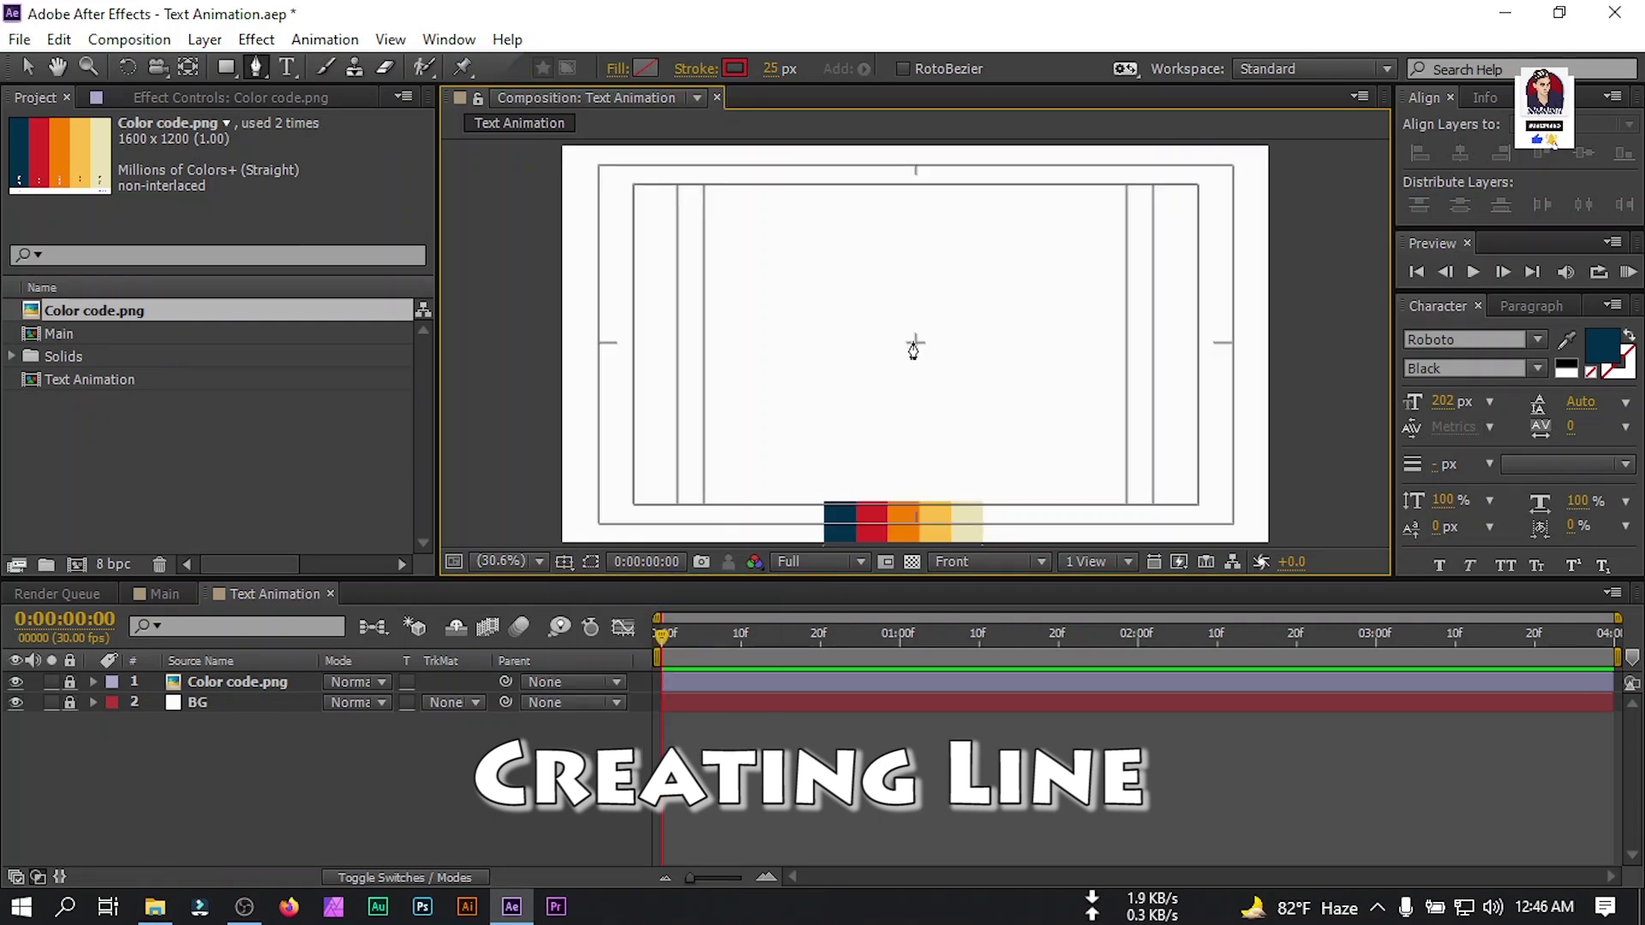
Draw an open U-shaped curve from outside the frame's left edge, dipping through the lower left and ending near the centre, and refine its lowest point.
left_click(542, 243)
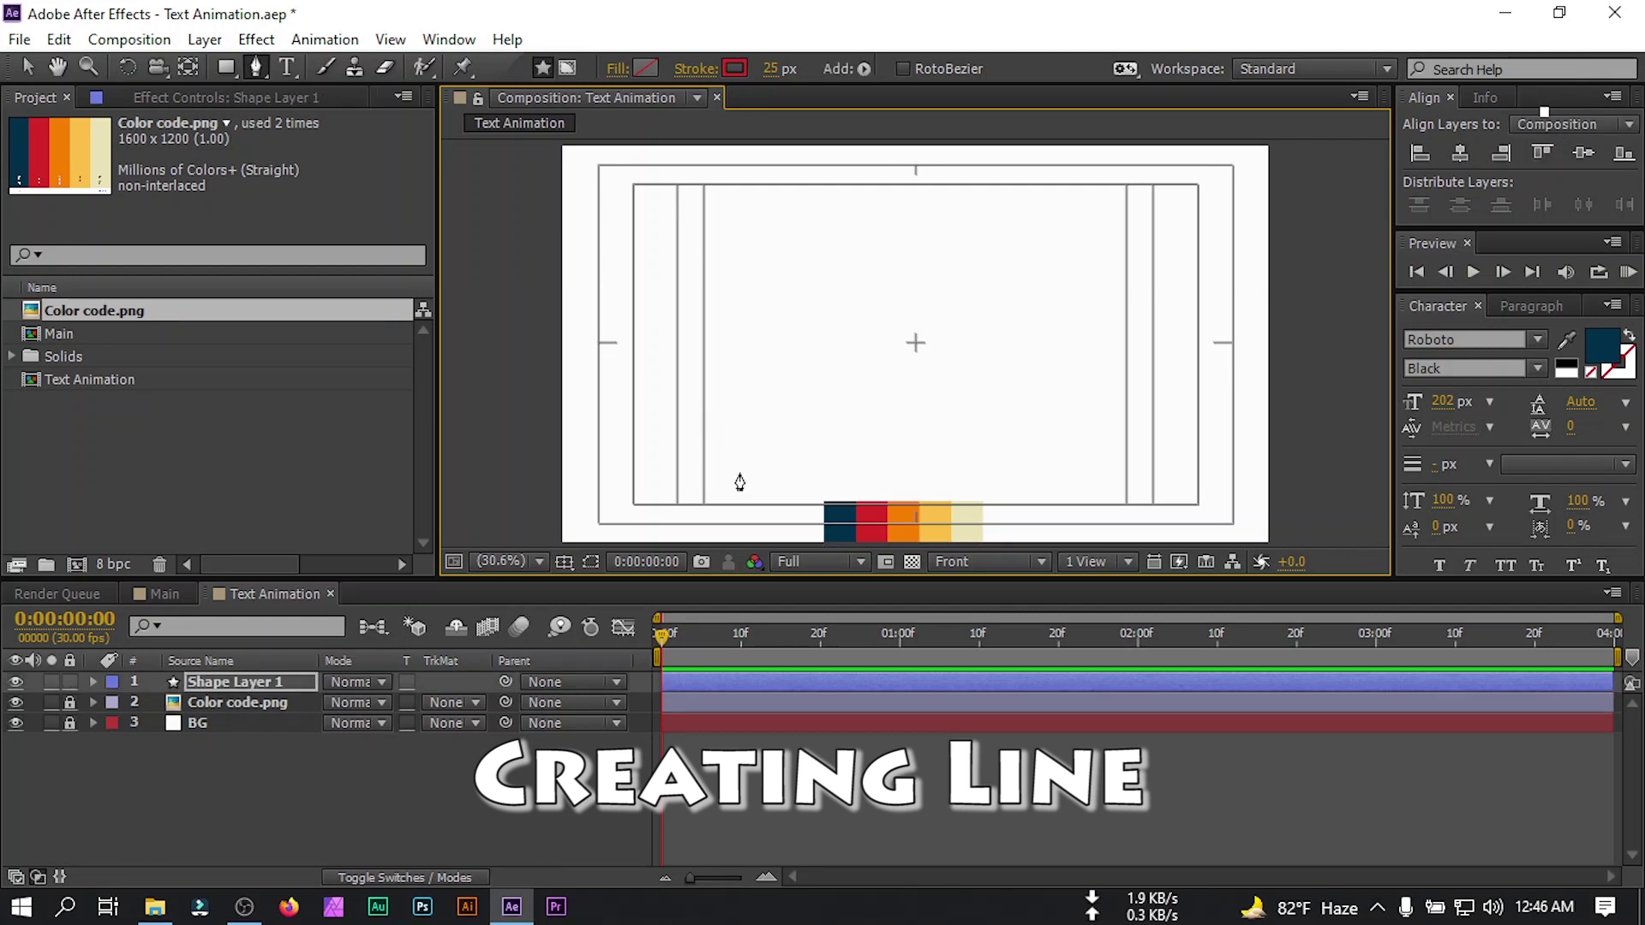
left_click_drag(736, 461, 859, 463)
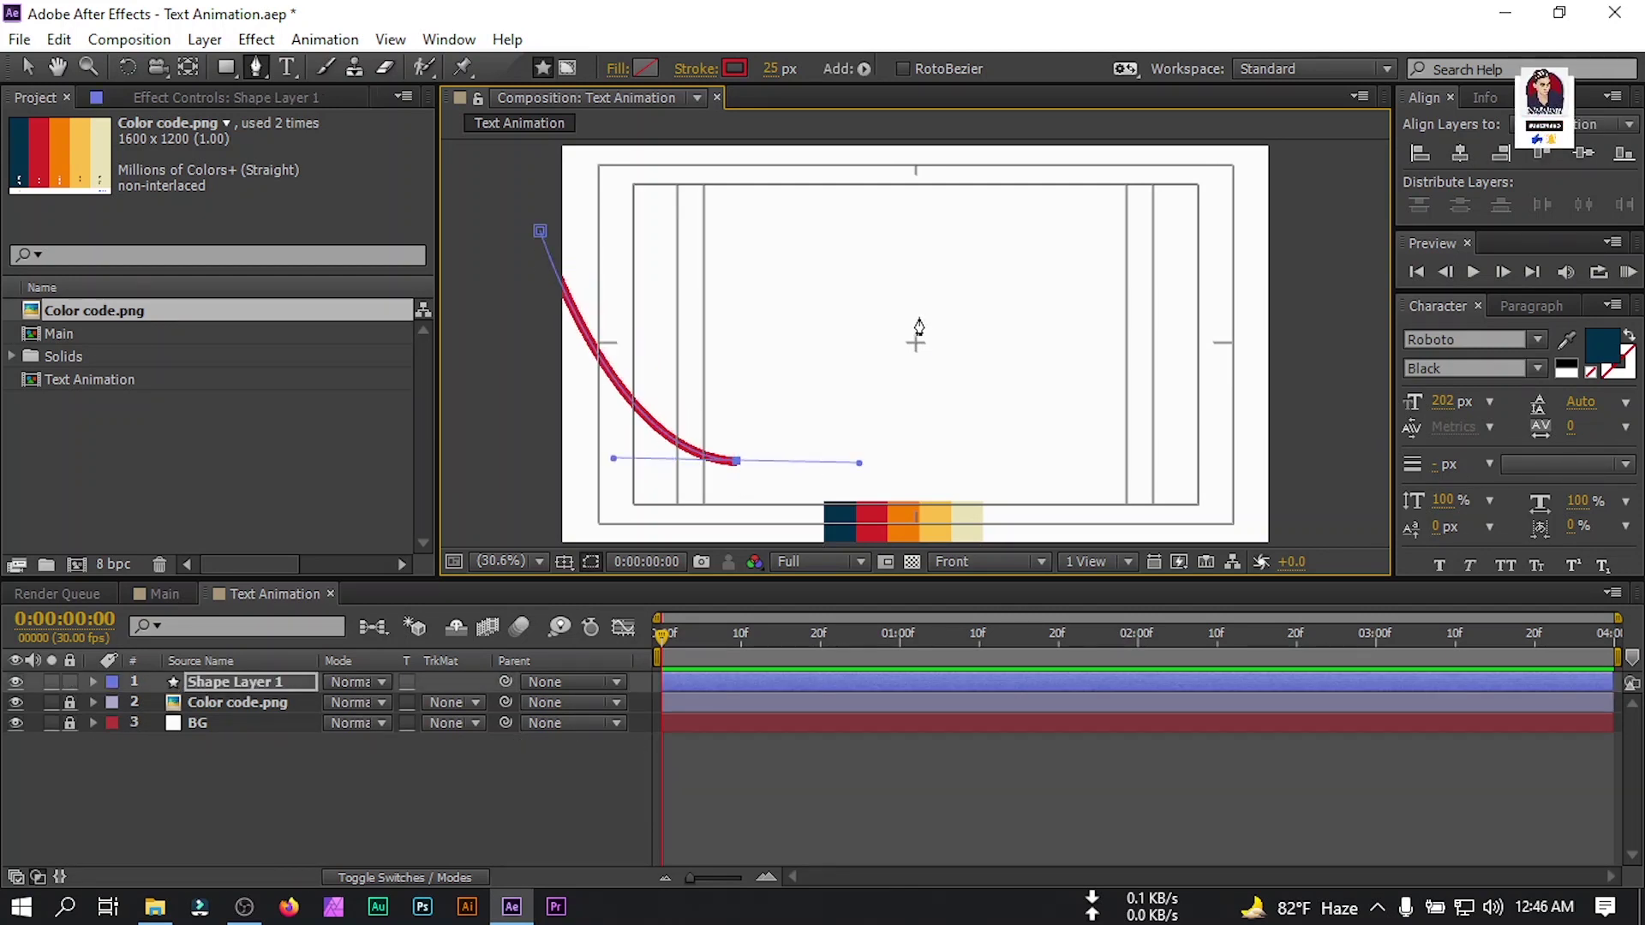
left_click_drag(917, 327, 919, 275)
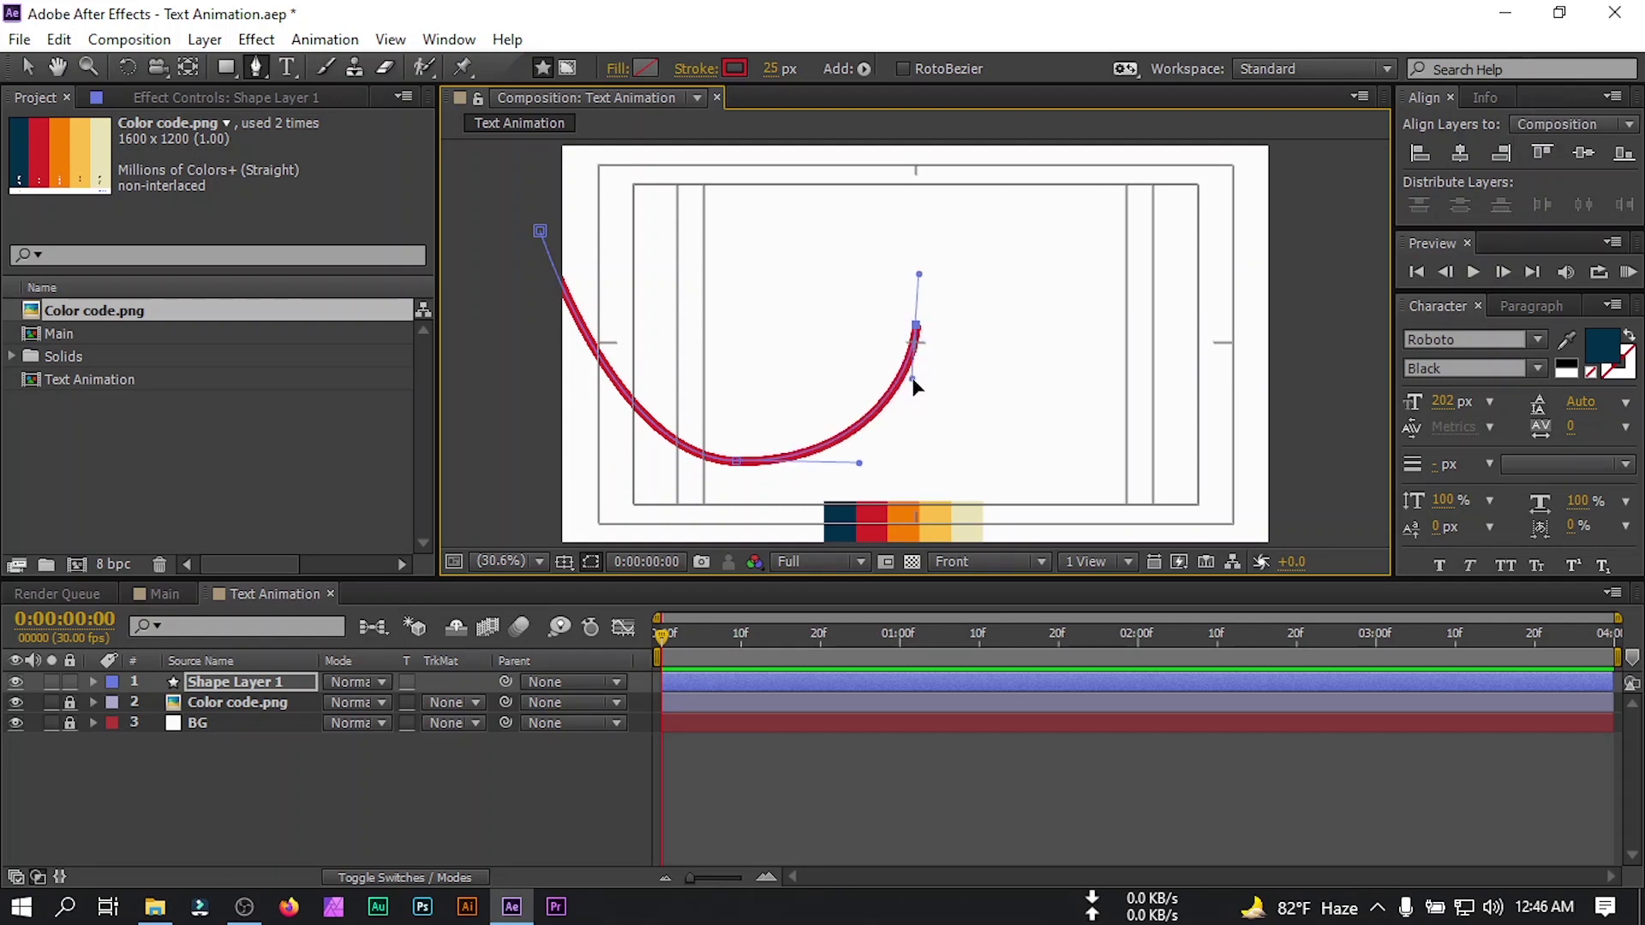
left_click_drag(737, 463, 724, 463)
left_click_drag(601, 461, 578, 447)
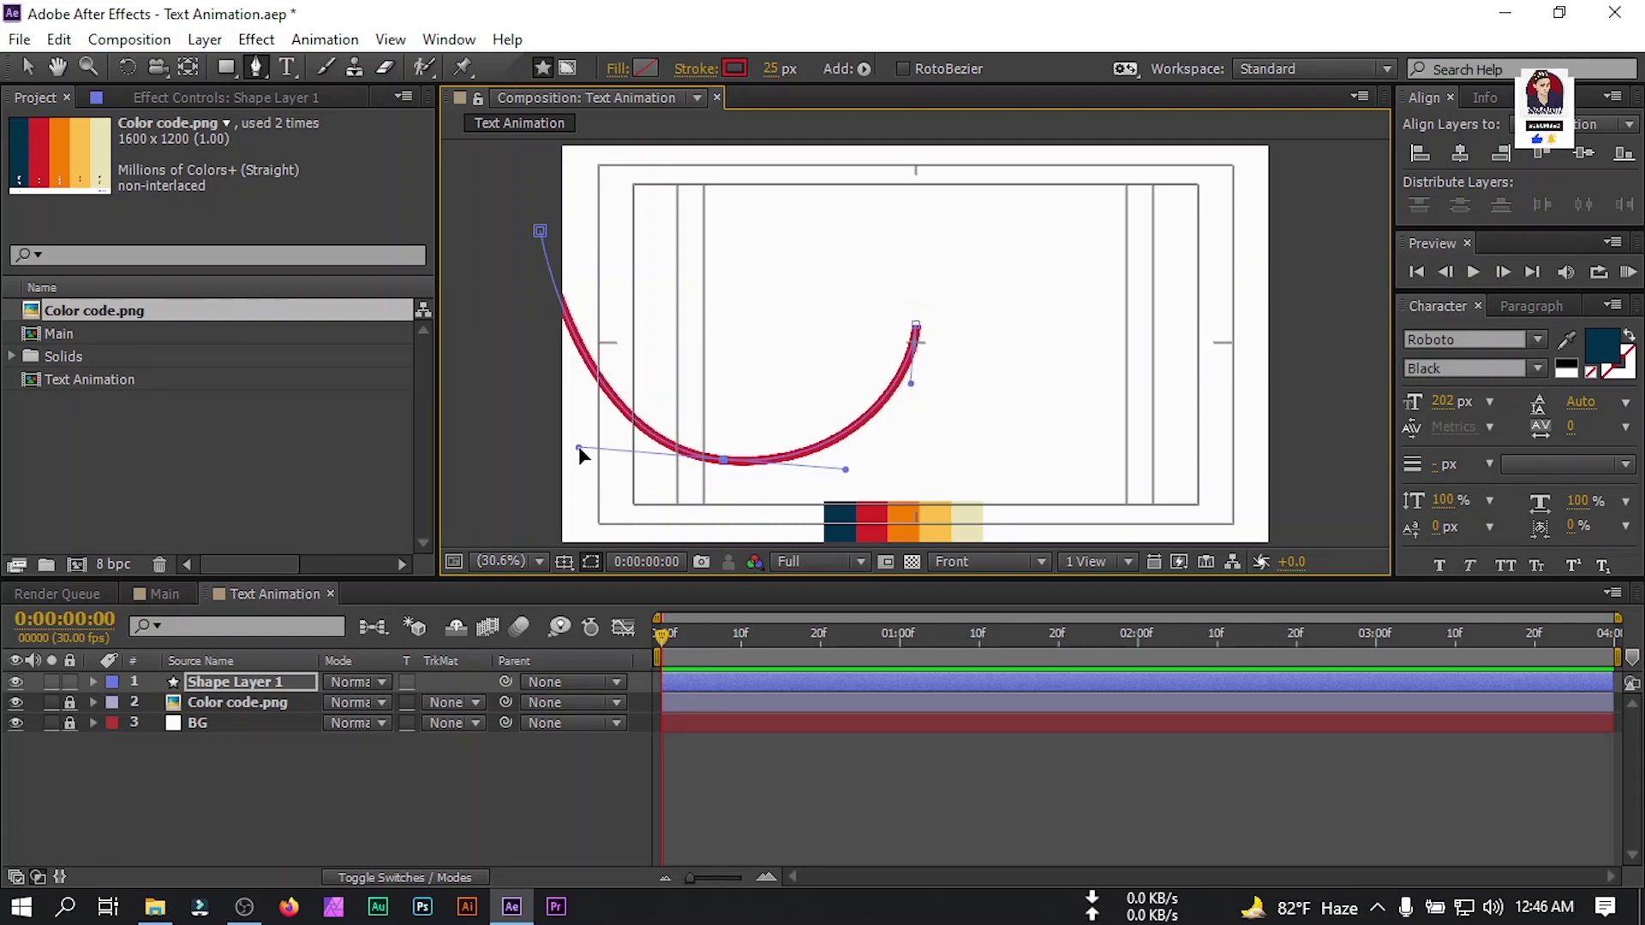
Give the curve's shape layer a fill of None and a stroke width of 25 px.
left_click(230, 681)
left_click(615, 70)
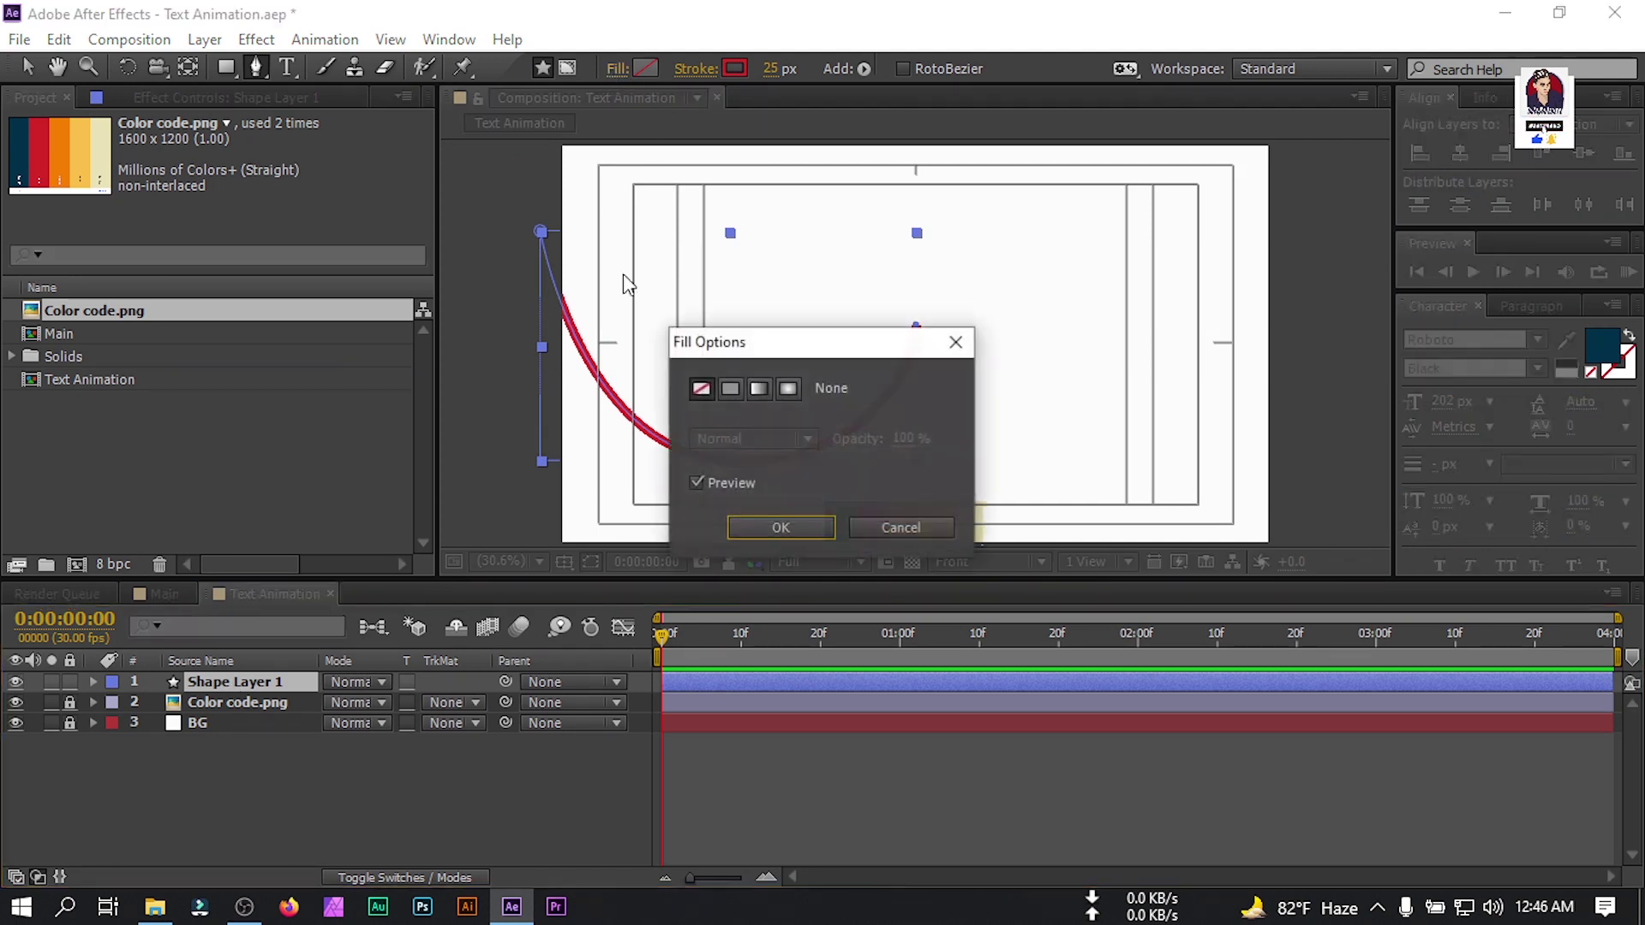
left_click(780, 527)
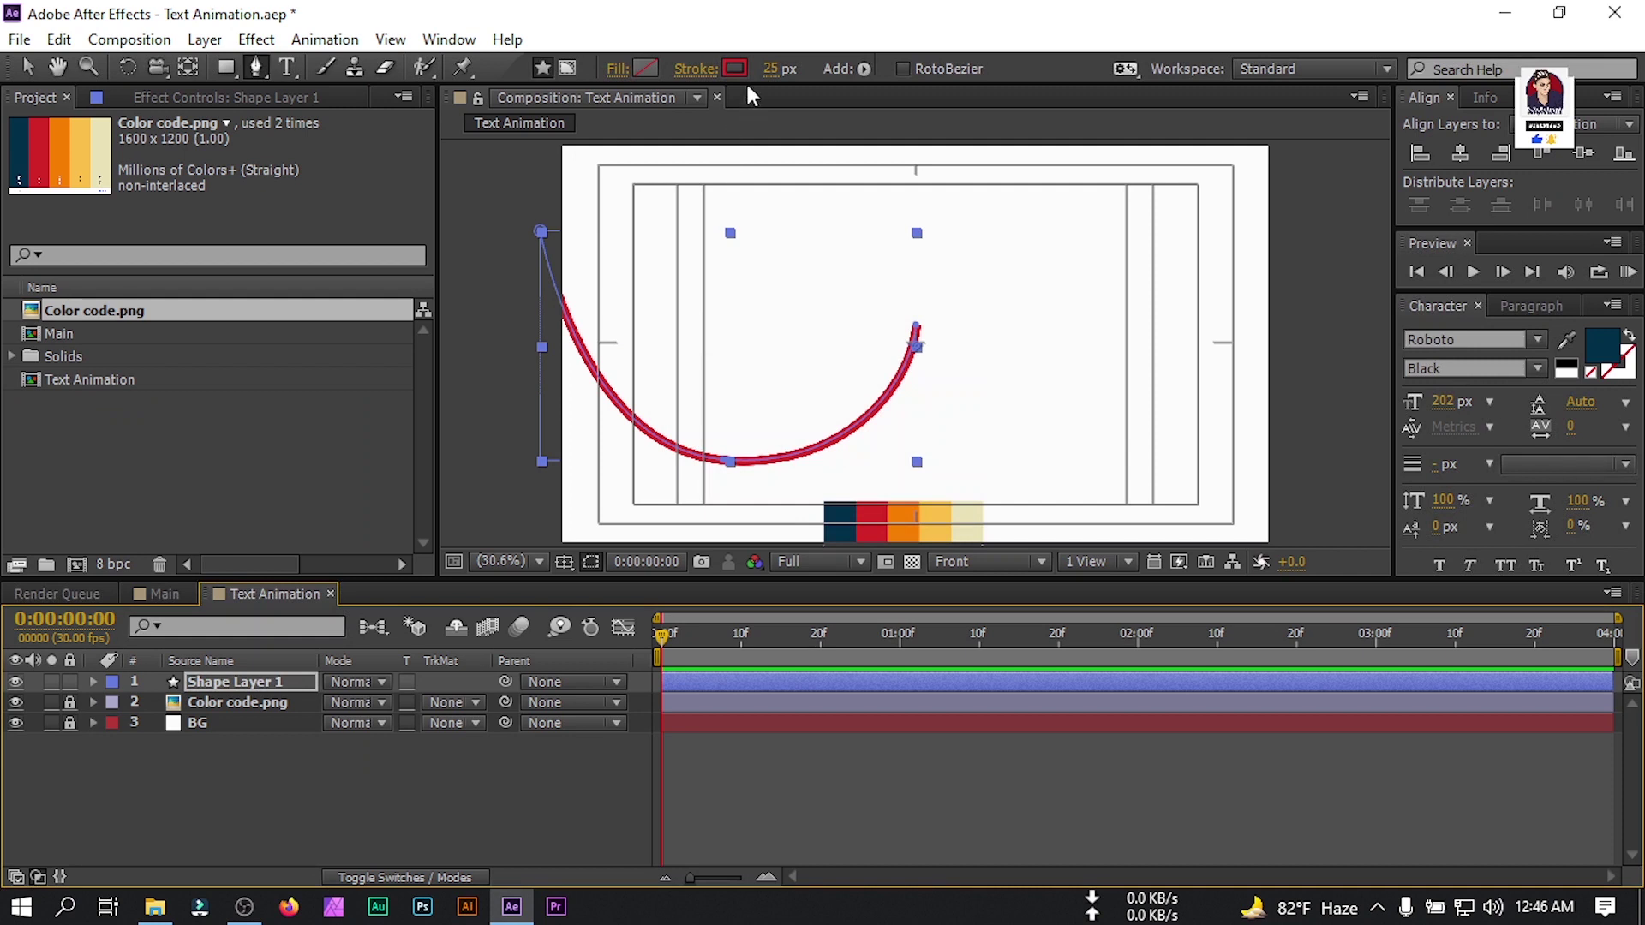
left_click(771, 69)
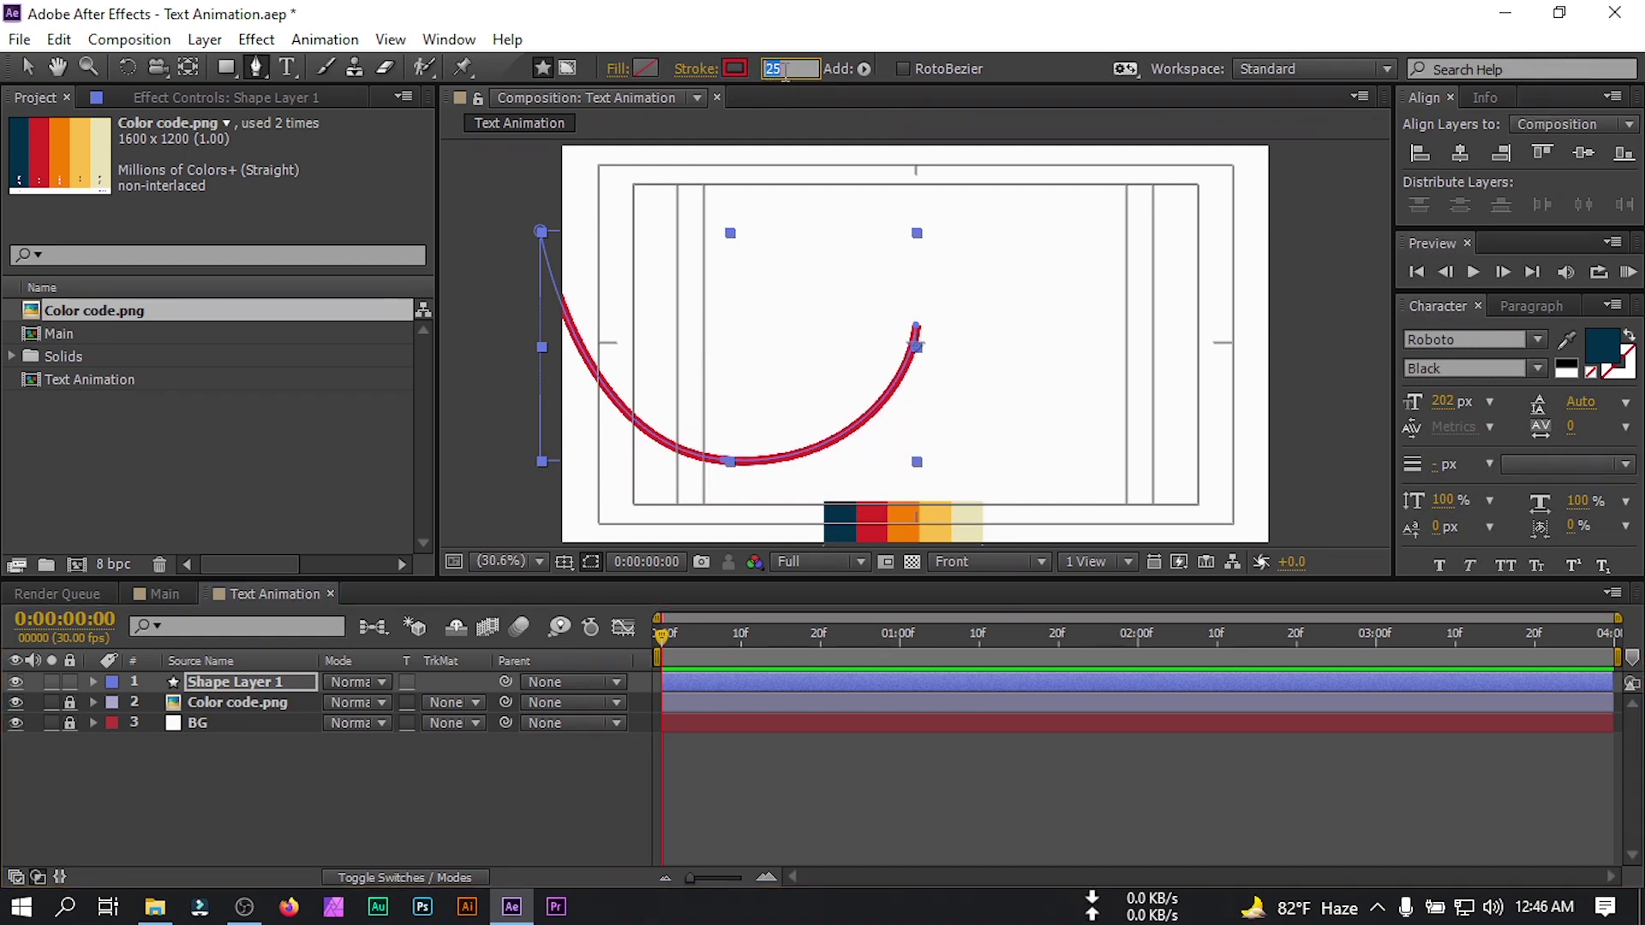
Rename the curve's shape layer to Stroke.
left_click(234, 681)
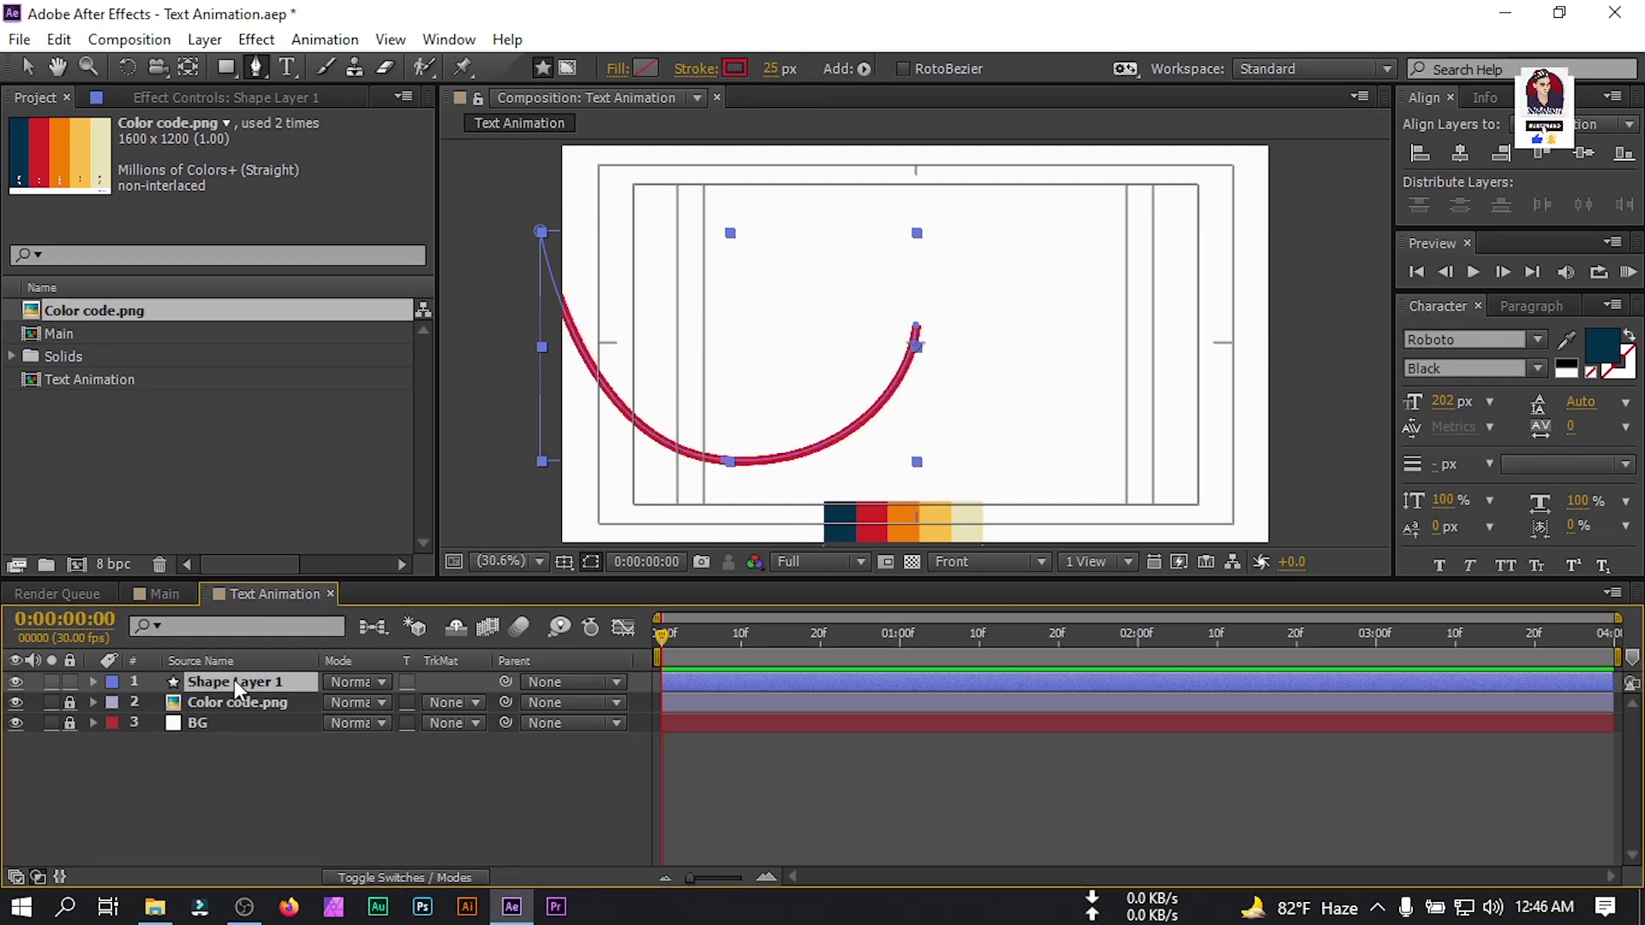
right_click(234, 681)
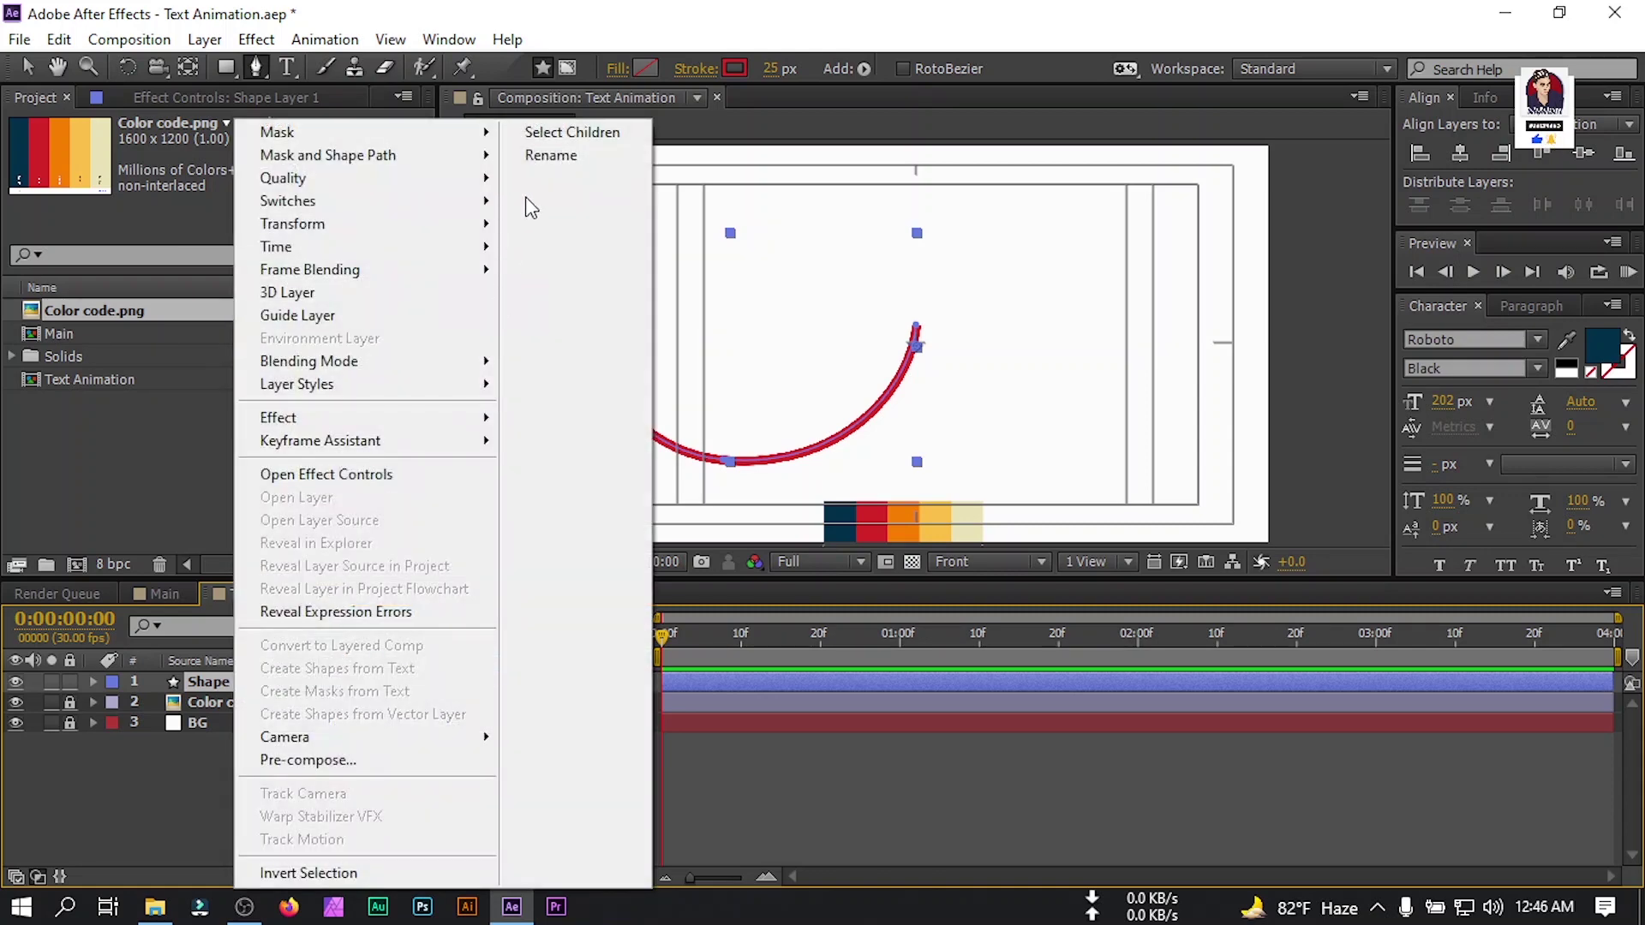
left_click(553, 157)
type("Stroke")
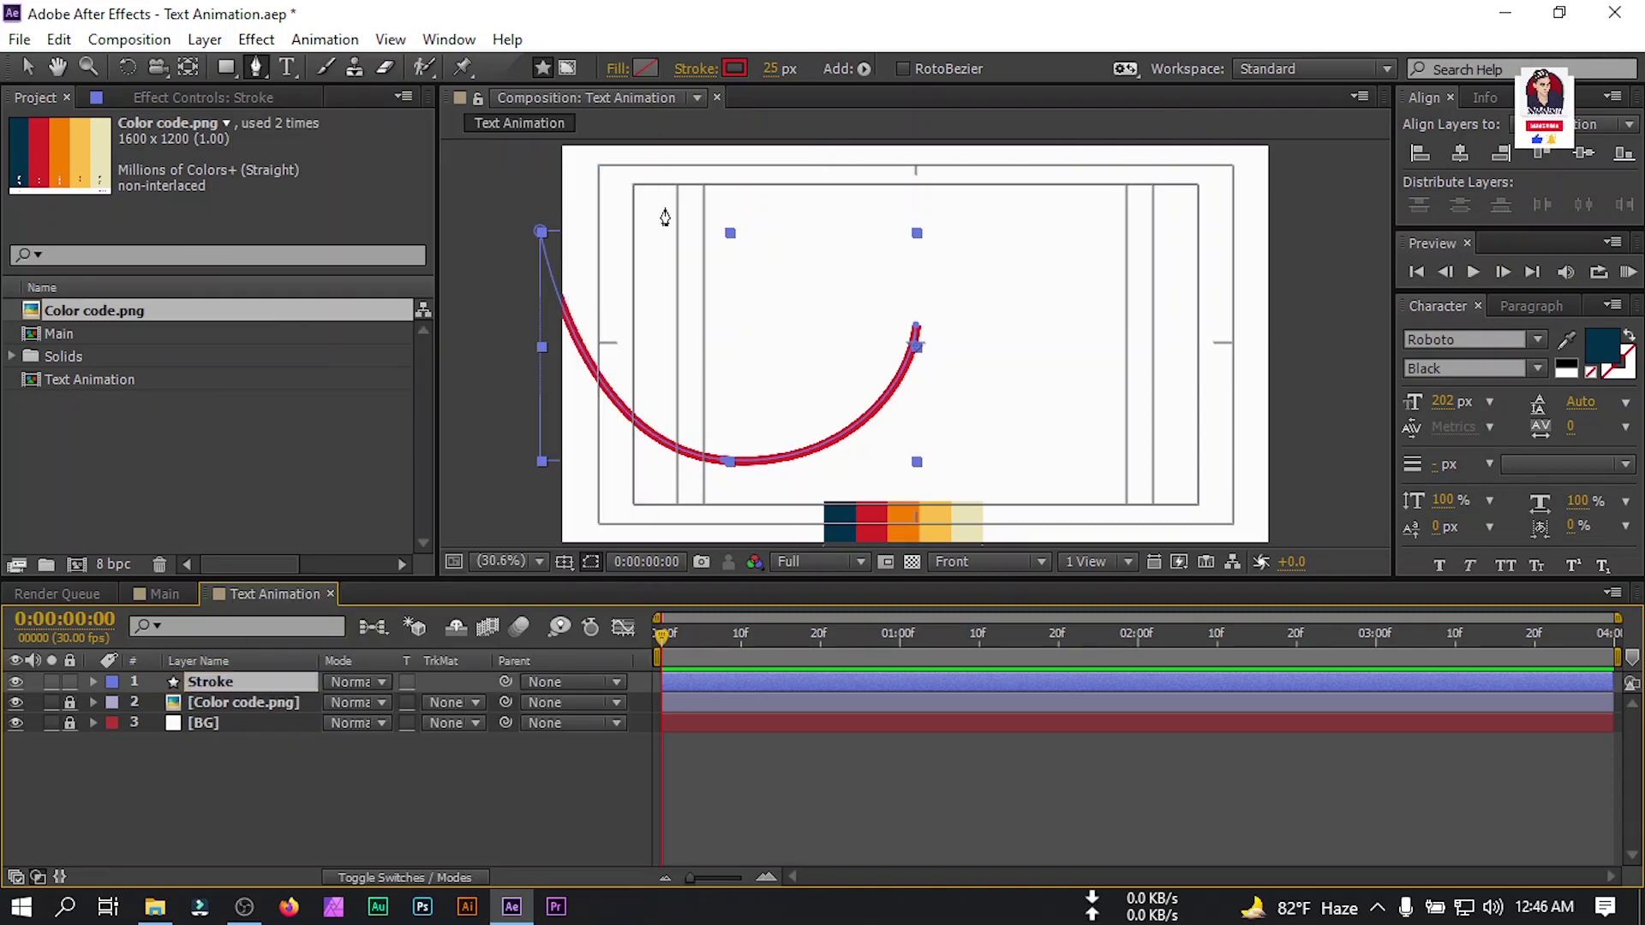
Set the curve's stroke colour to red D62828 by sampling it from the palette image.
left_click(742, 70)
left_click(504, 597)
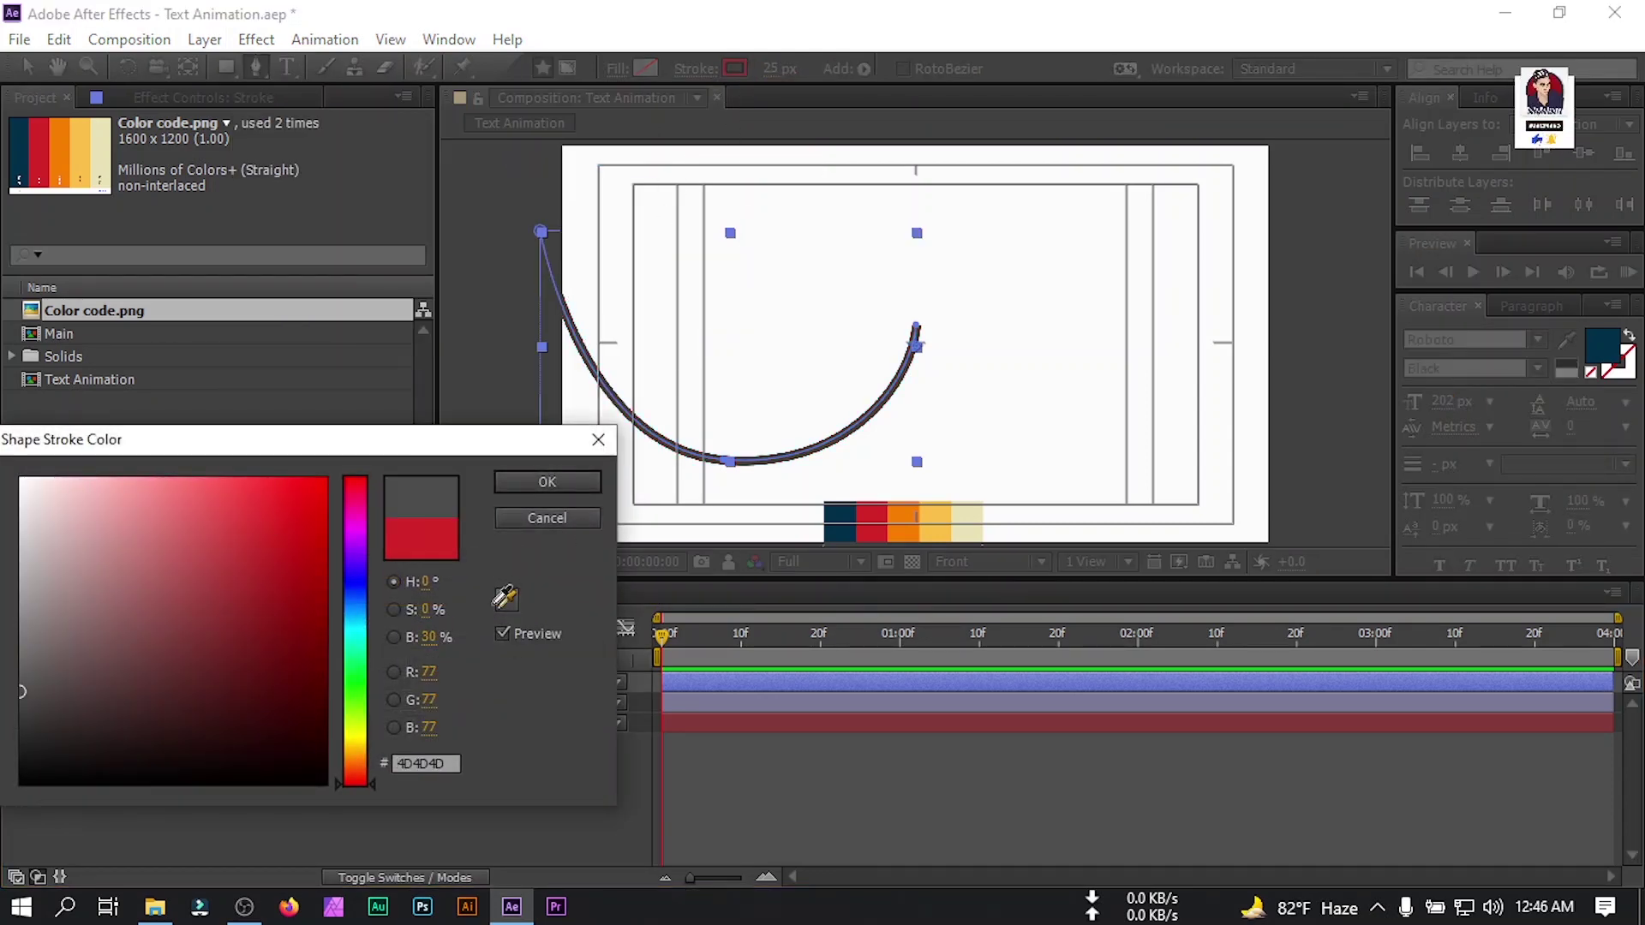
left_click(878, 512)
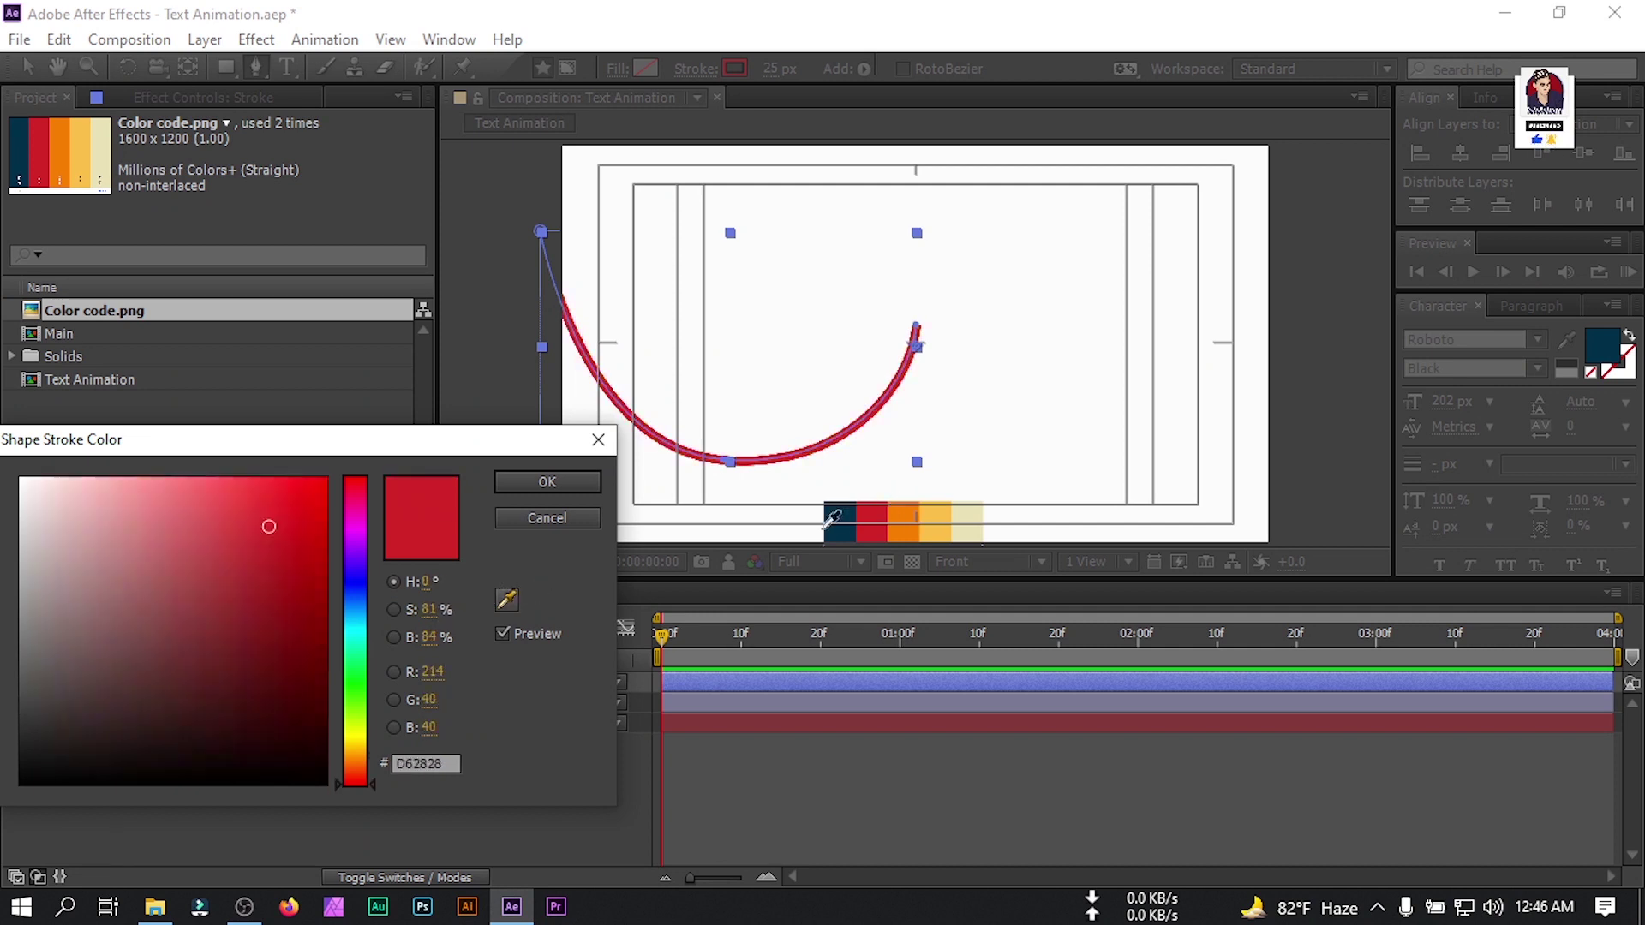
left_click(567, 476)
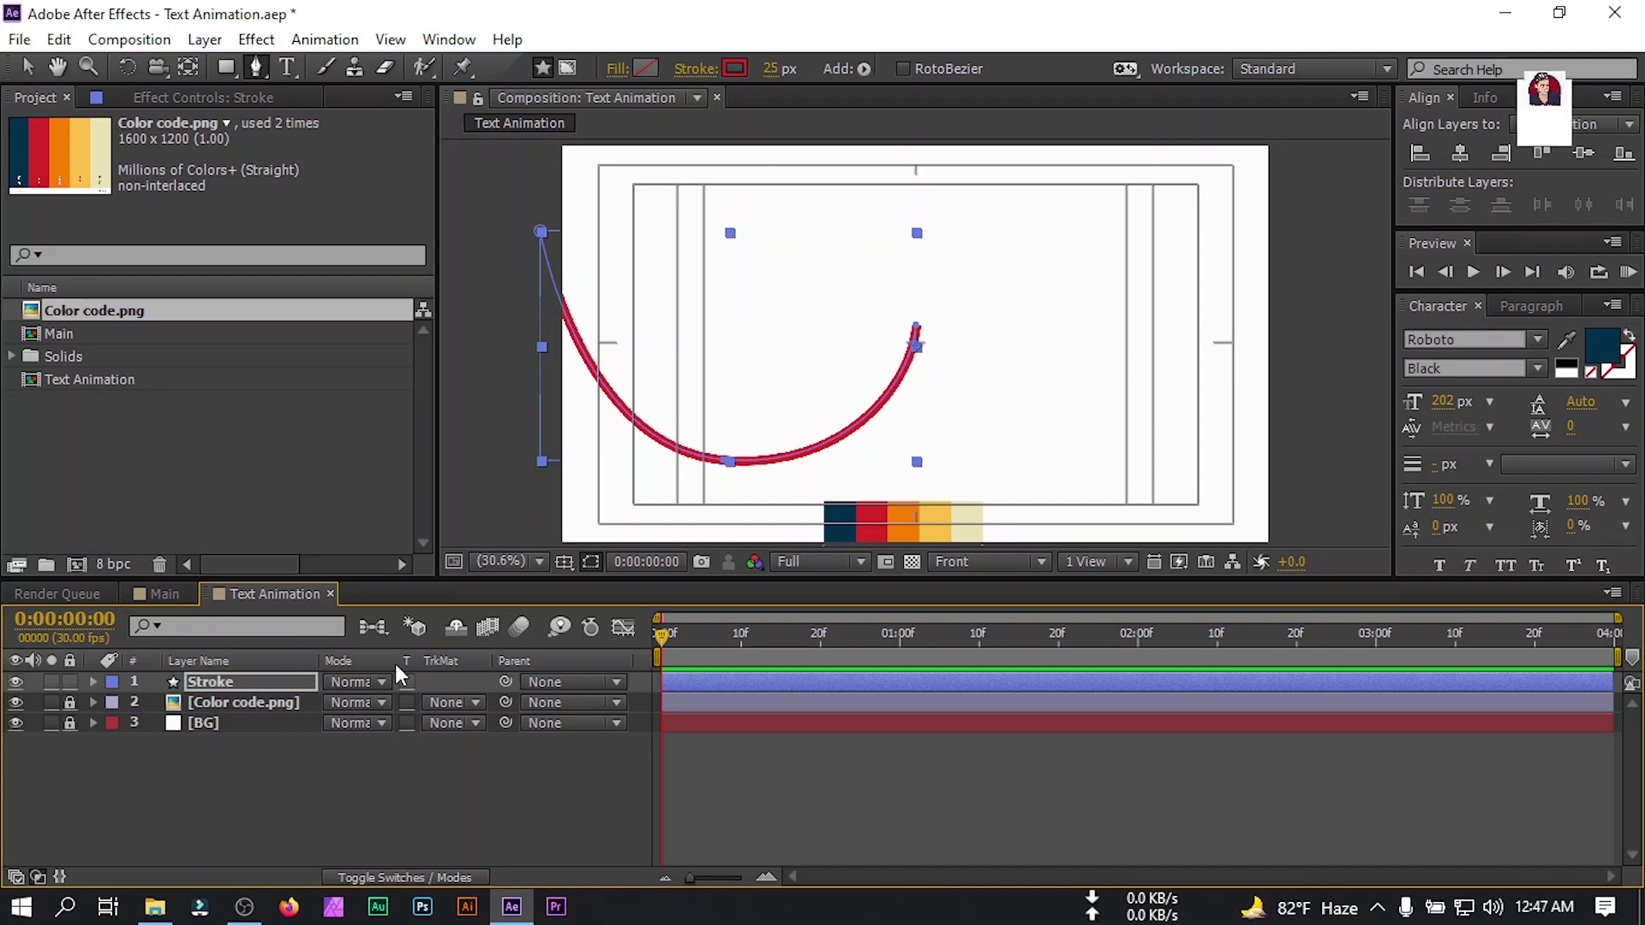
Hide the title/action safe guides while keeping the Stroke layer selected.
left_click(241, 745)
left_click(223, 683)
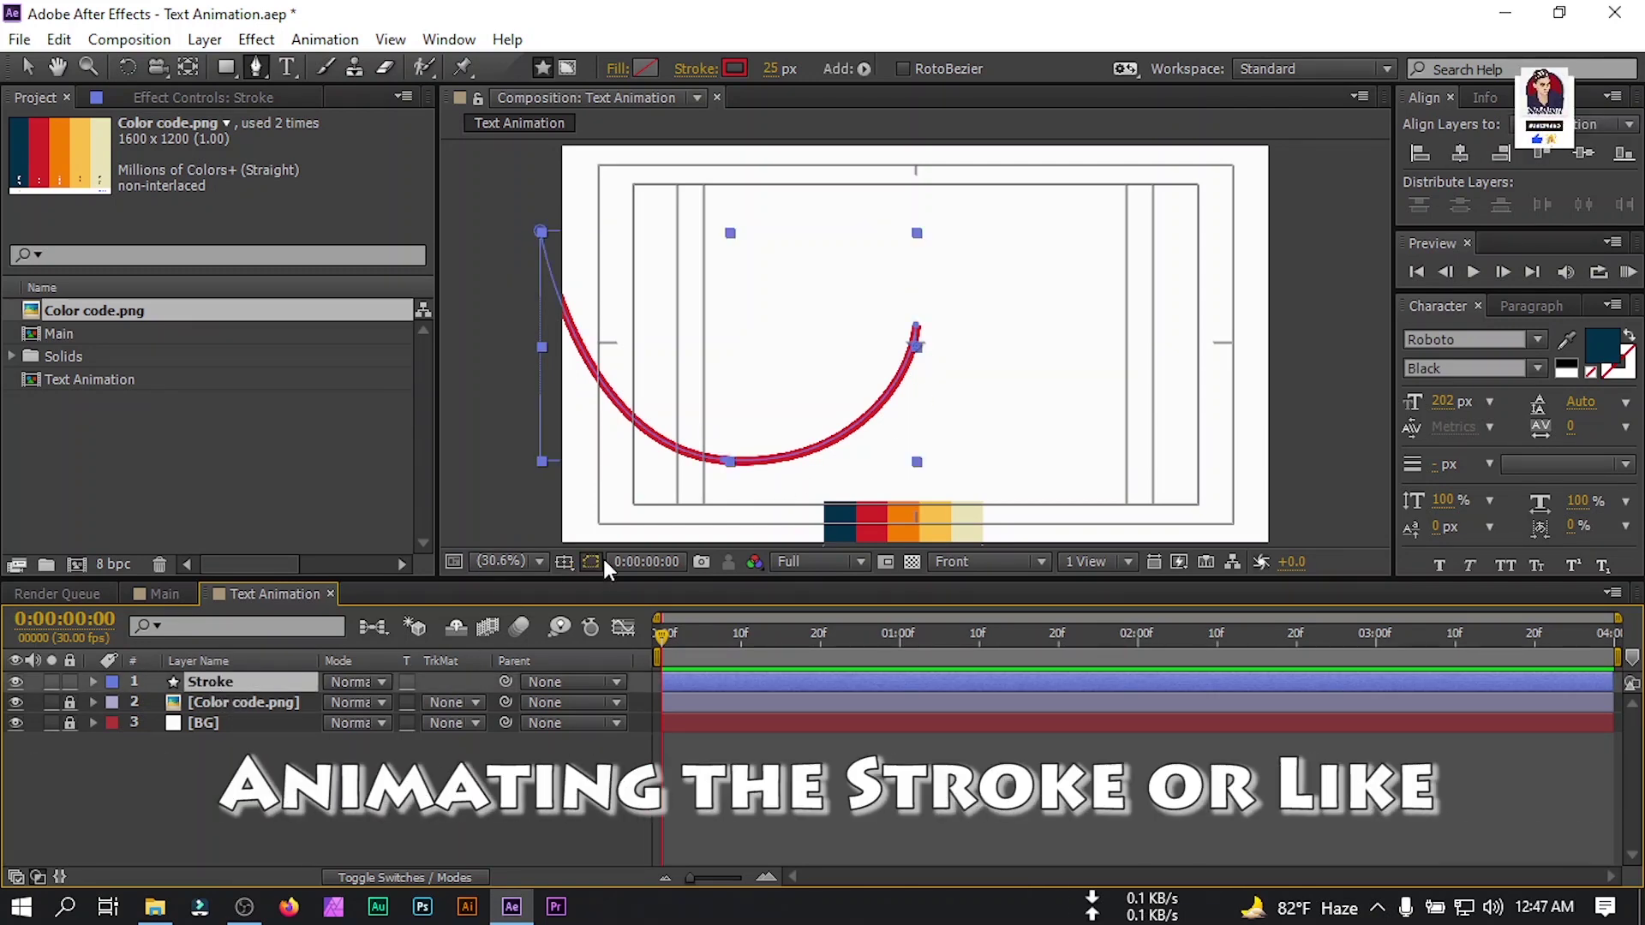
left_click(564, 561)
left_click(624, 588)
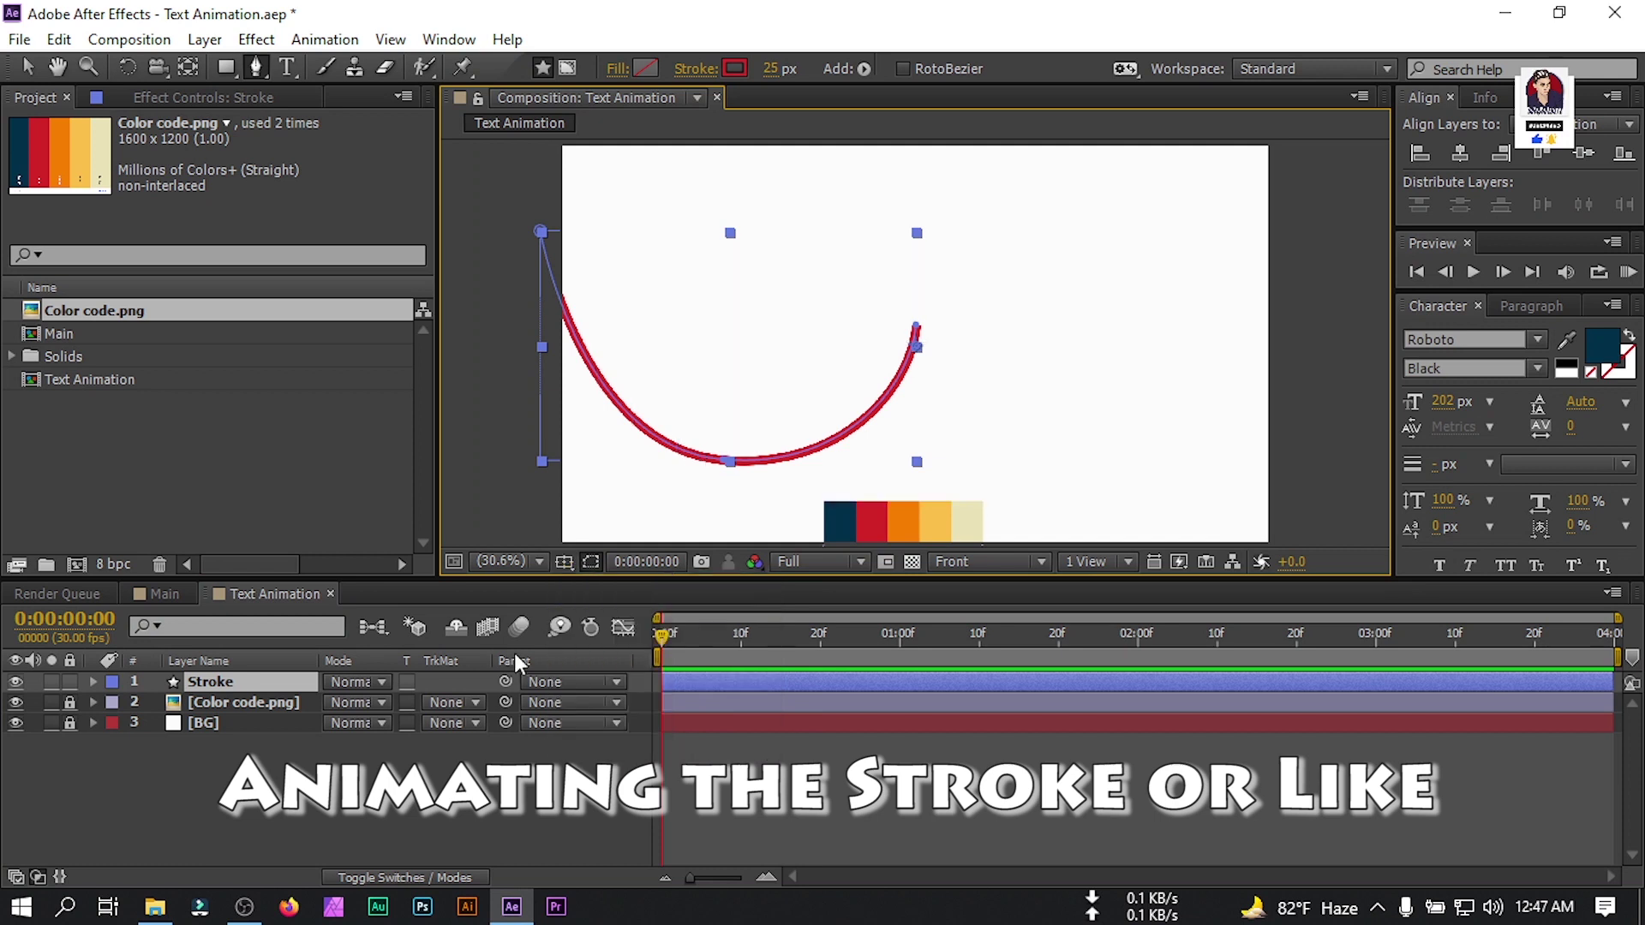
Add Trim Paths to the Stroke layer and set its End to 0%.
left_click(92, 682)
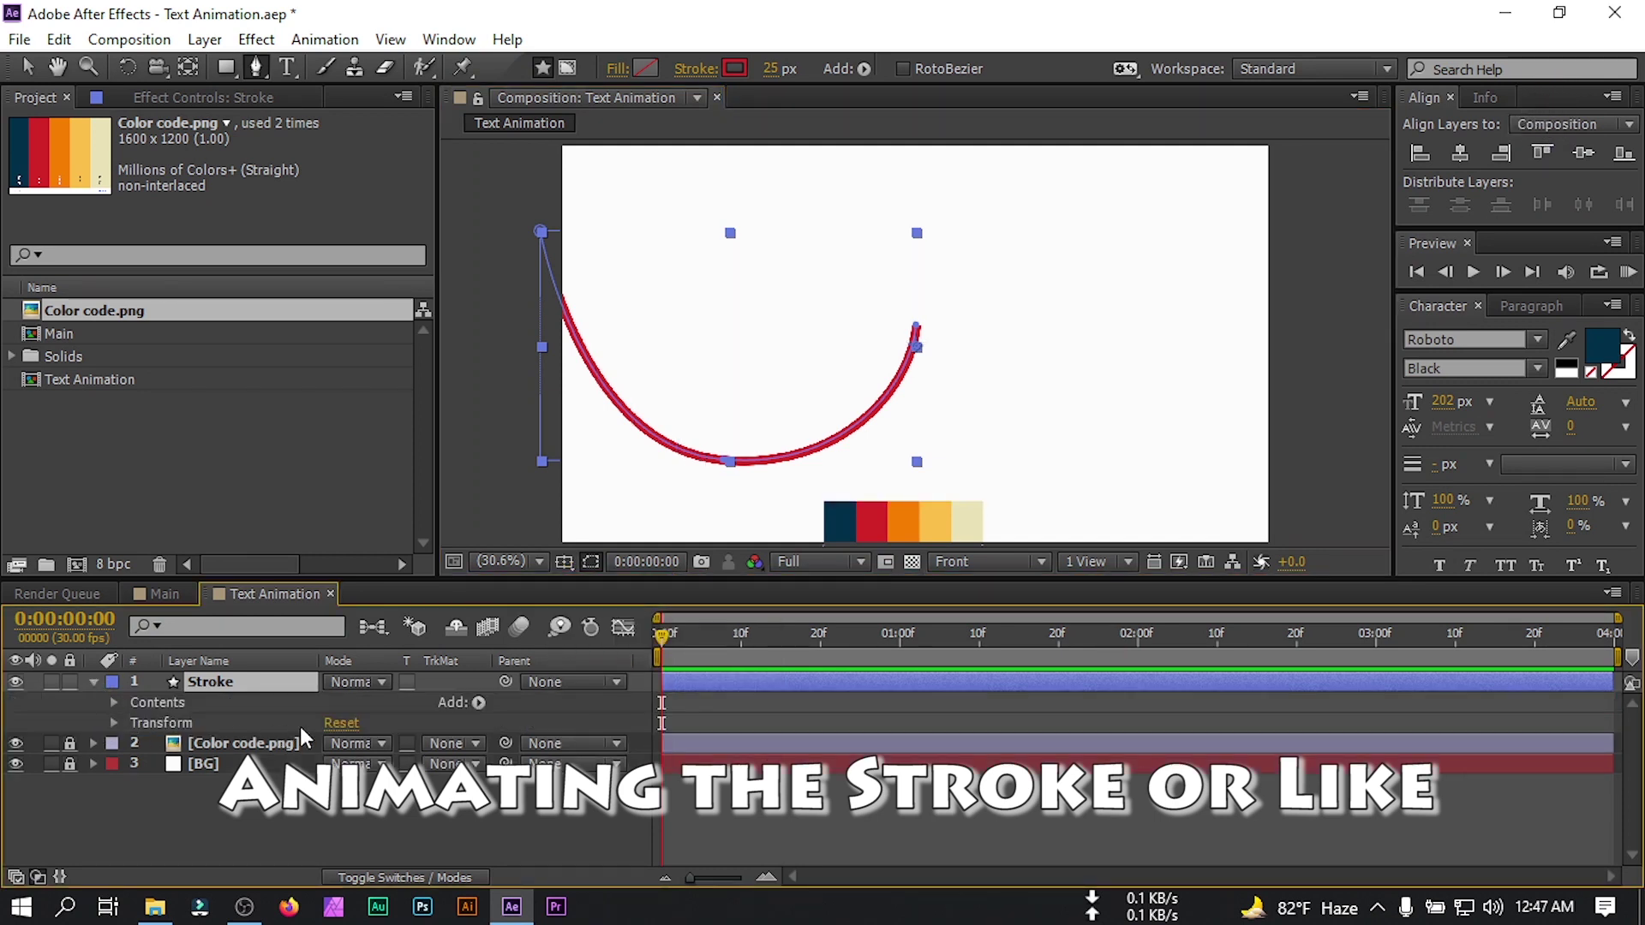
left_click(478, 702)
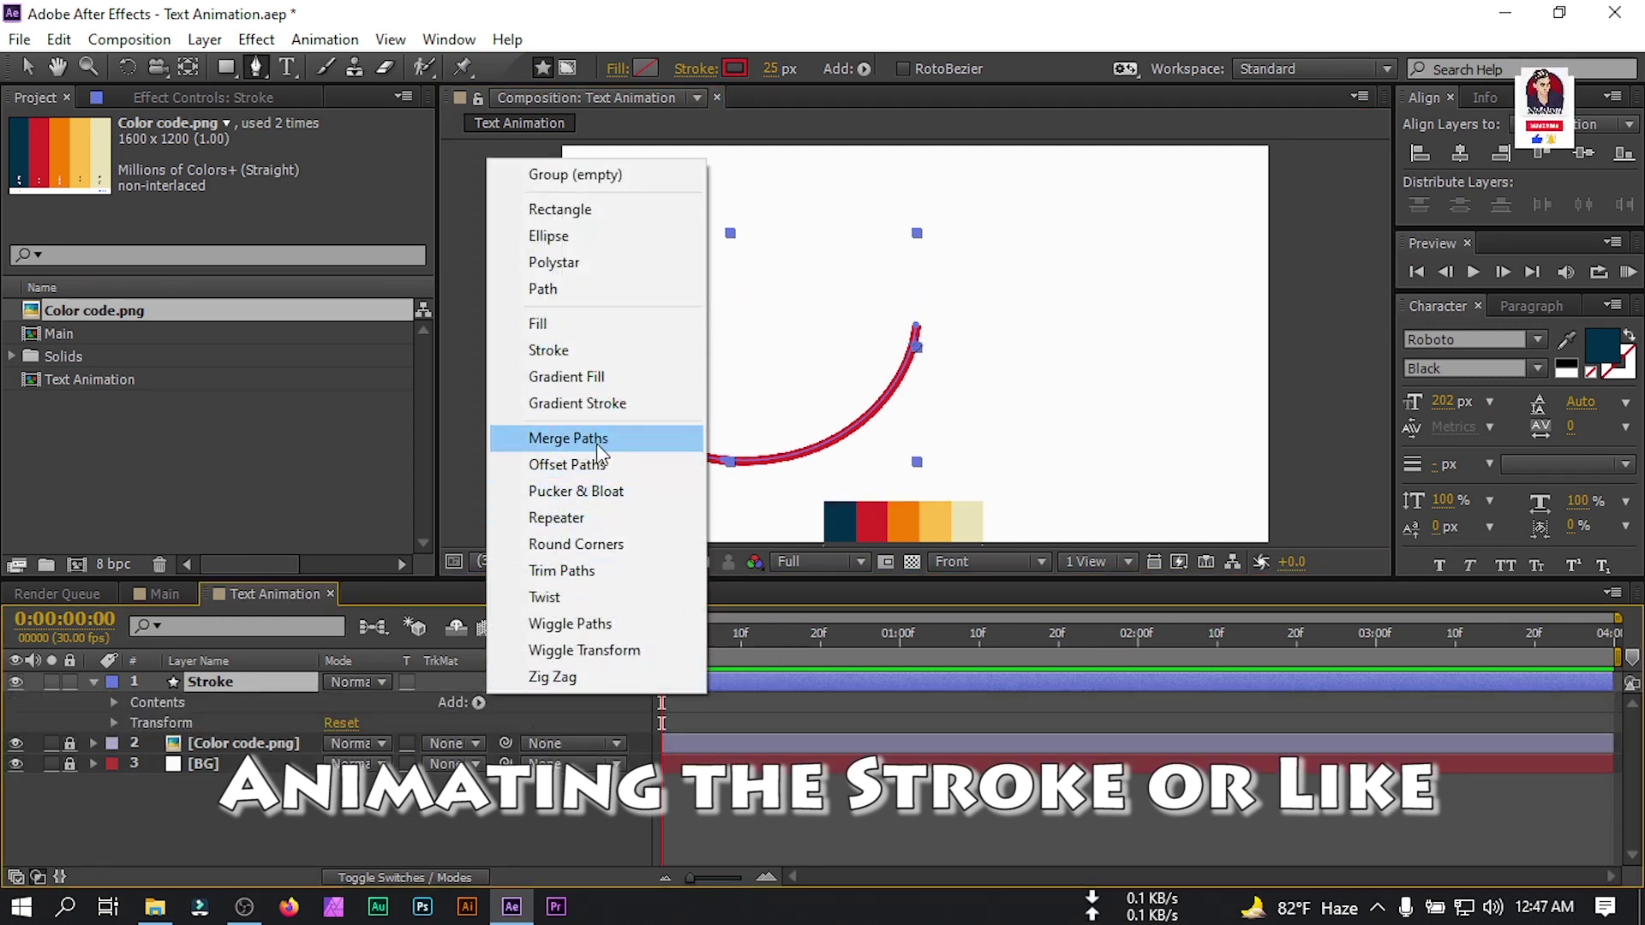
left_click(593, 582)
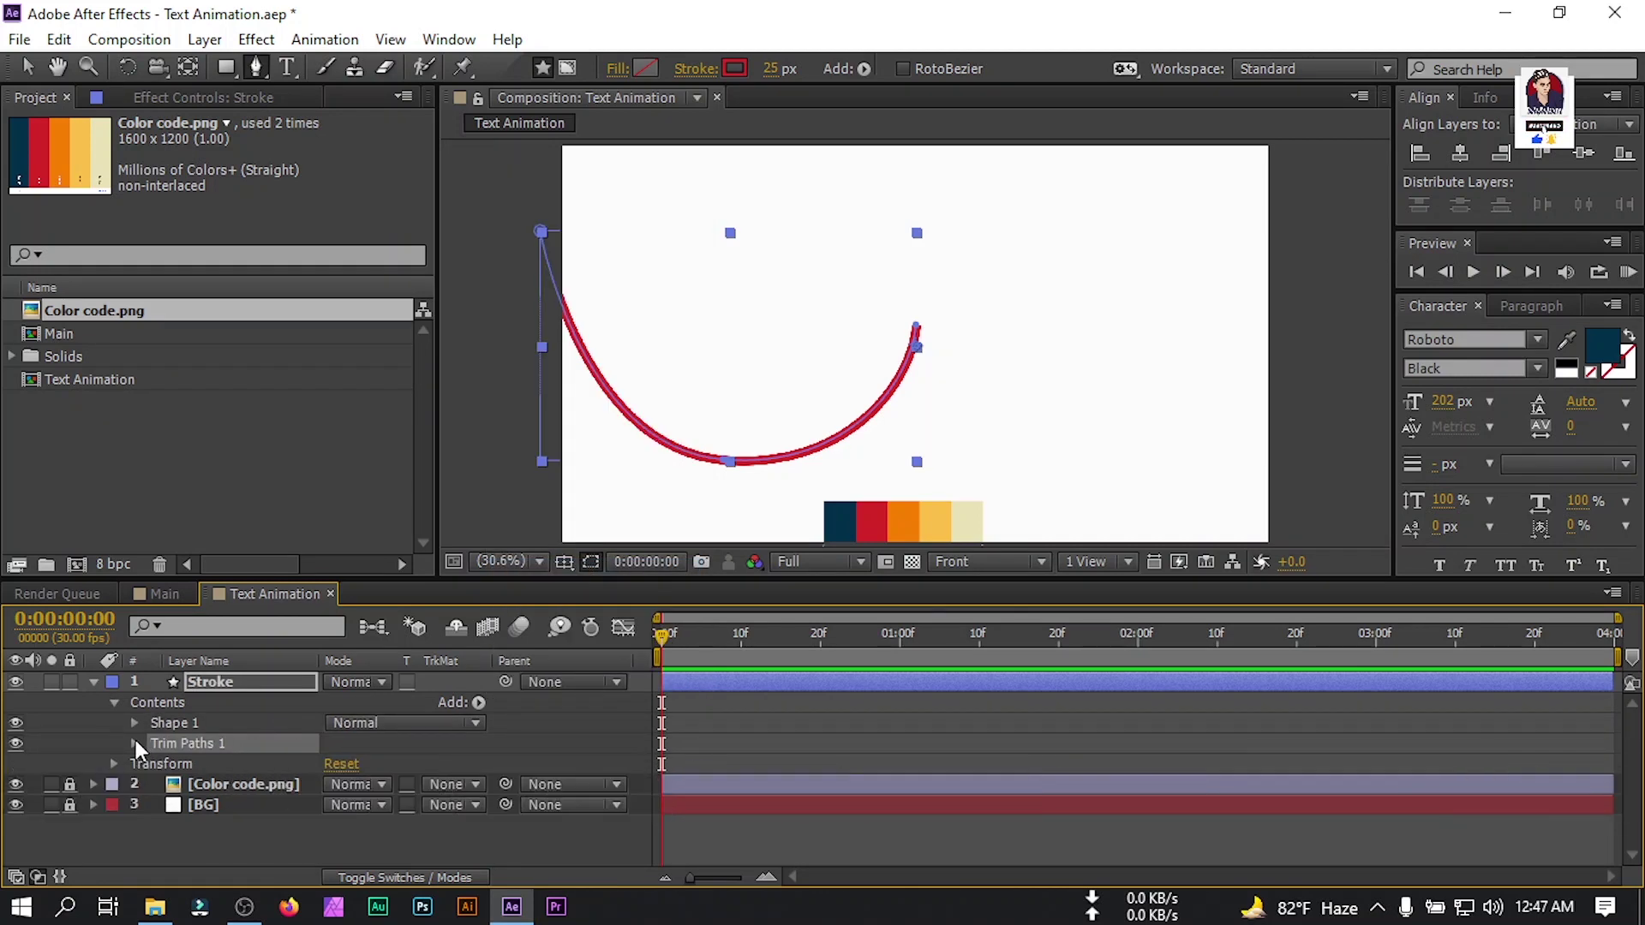
left_click(135, 743)
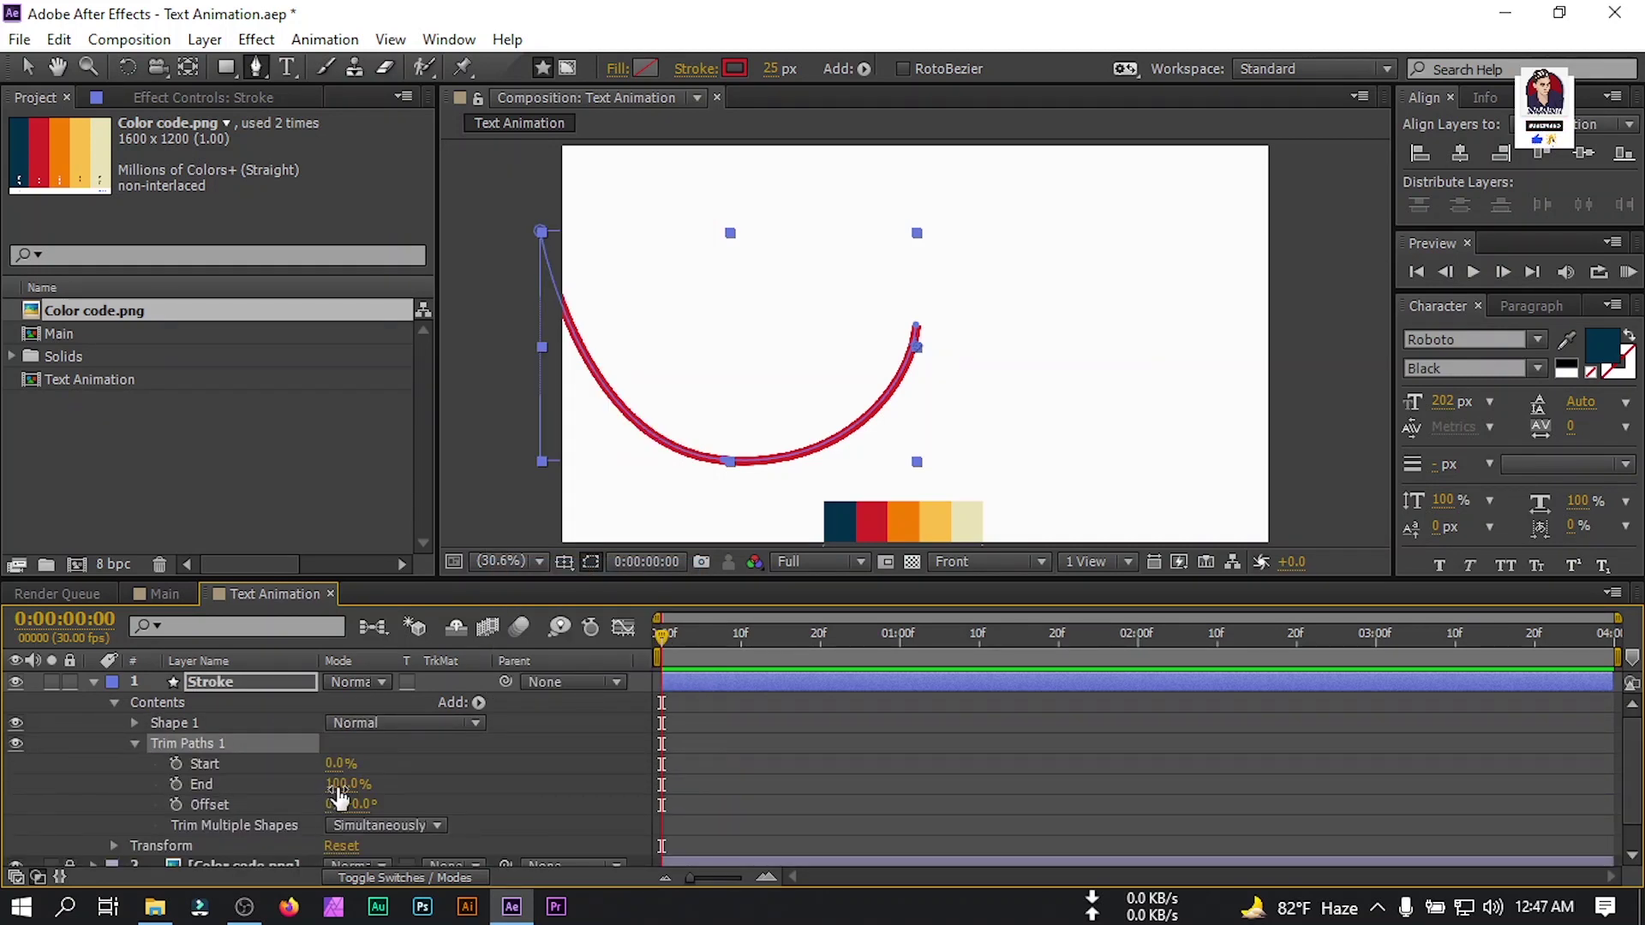
mouse_move(344, 786)
left_mouse_down()
mouse_move(291, 787)
mouse_move(363, 788)
mouse_move(231, 788)
left_mouse_up()
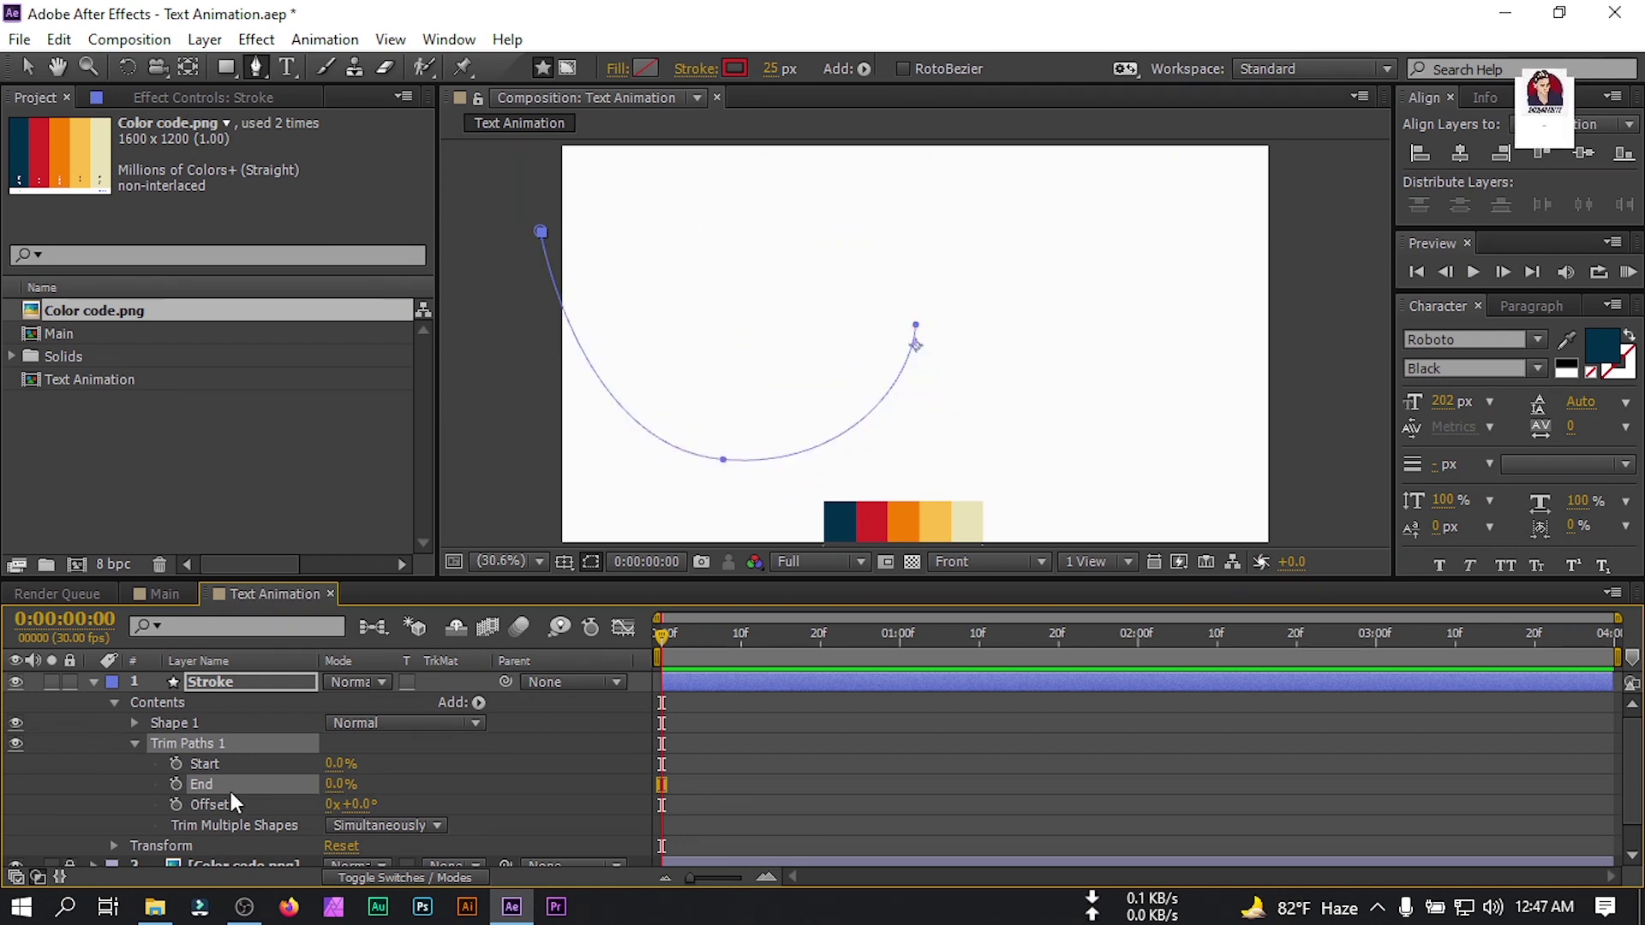
Keyframe the Stroke layer's Trim Paths End from 0% at frame 0 to 100% at frame 10 and preview the animation.
left_click(175, 784)
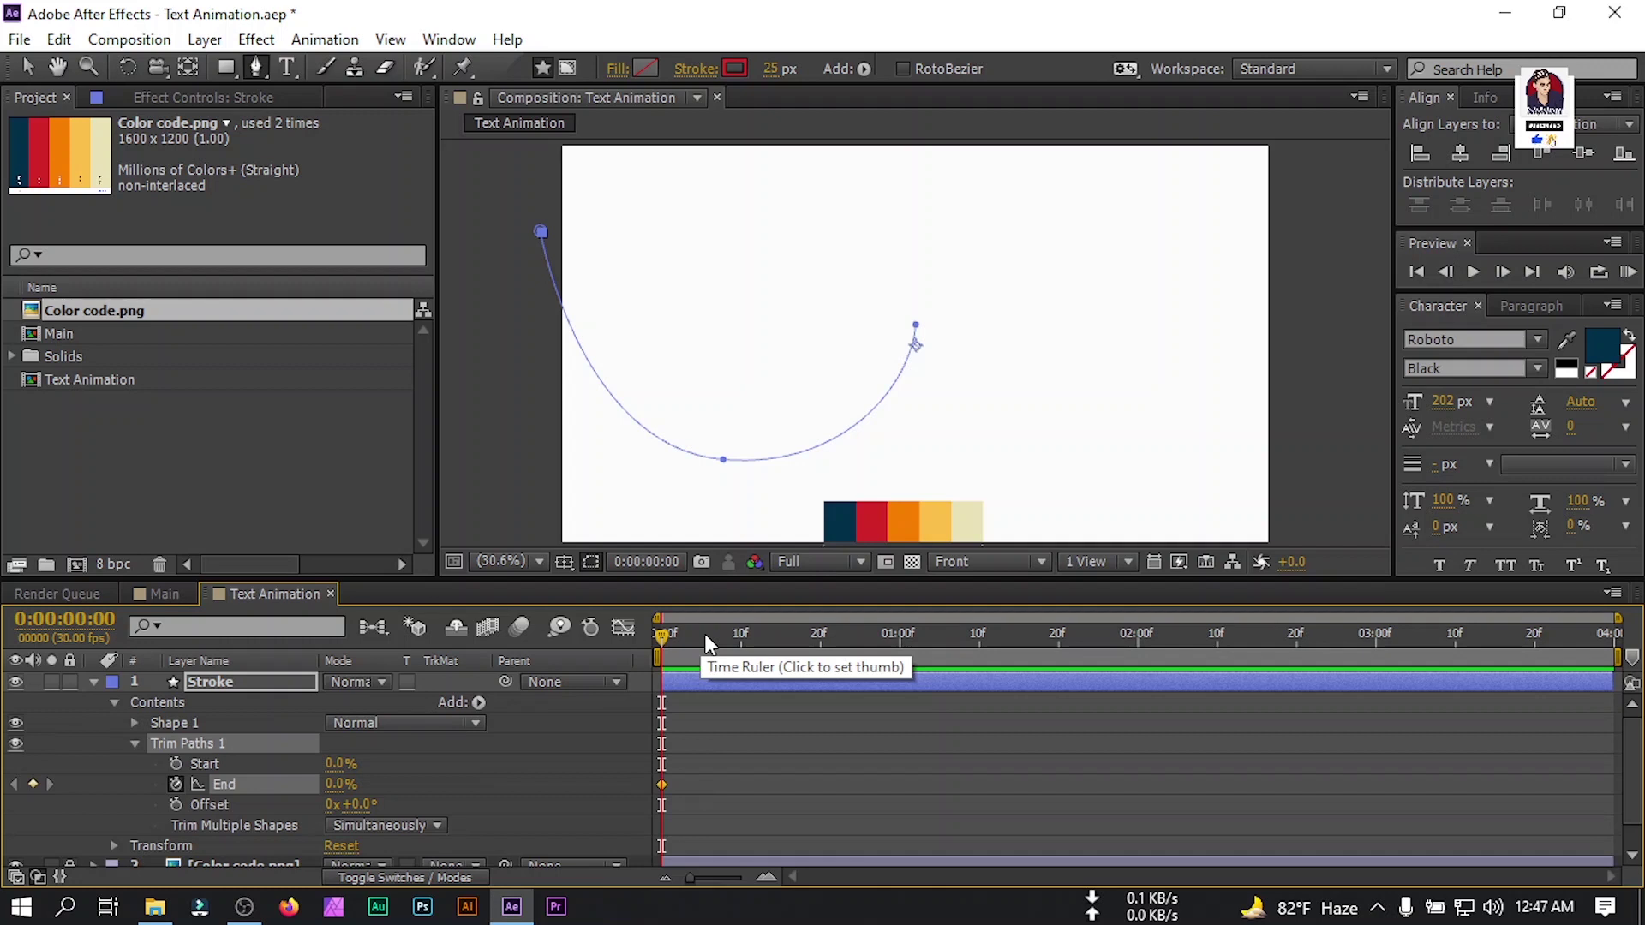
key("shift+Page_Down")
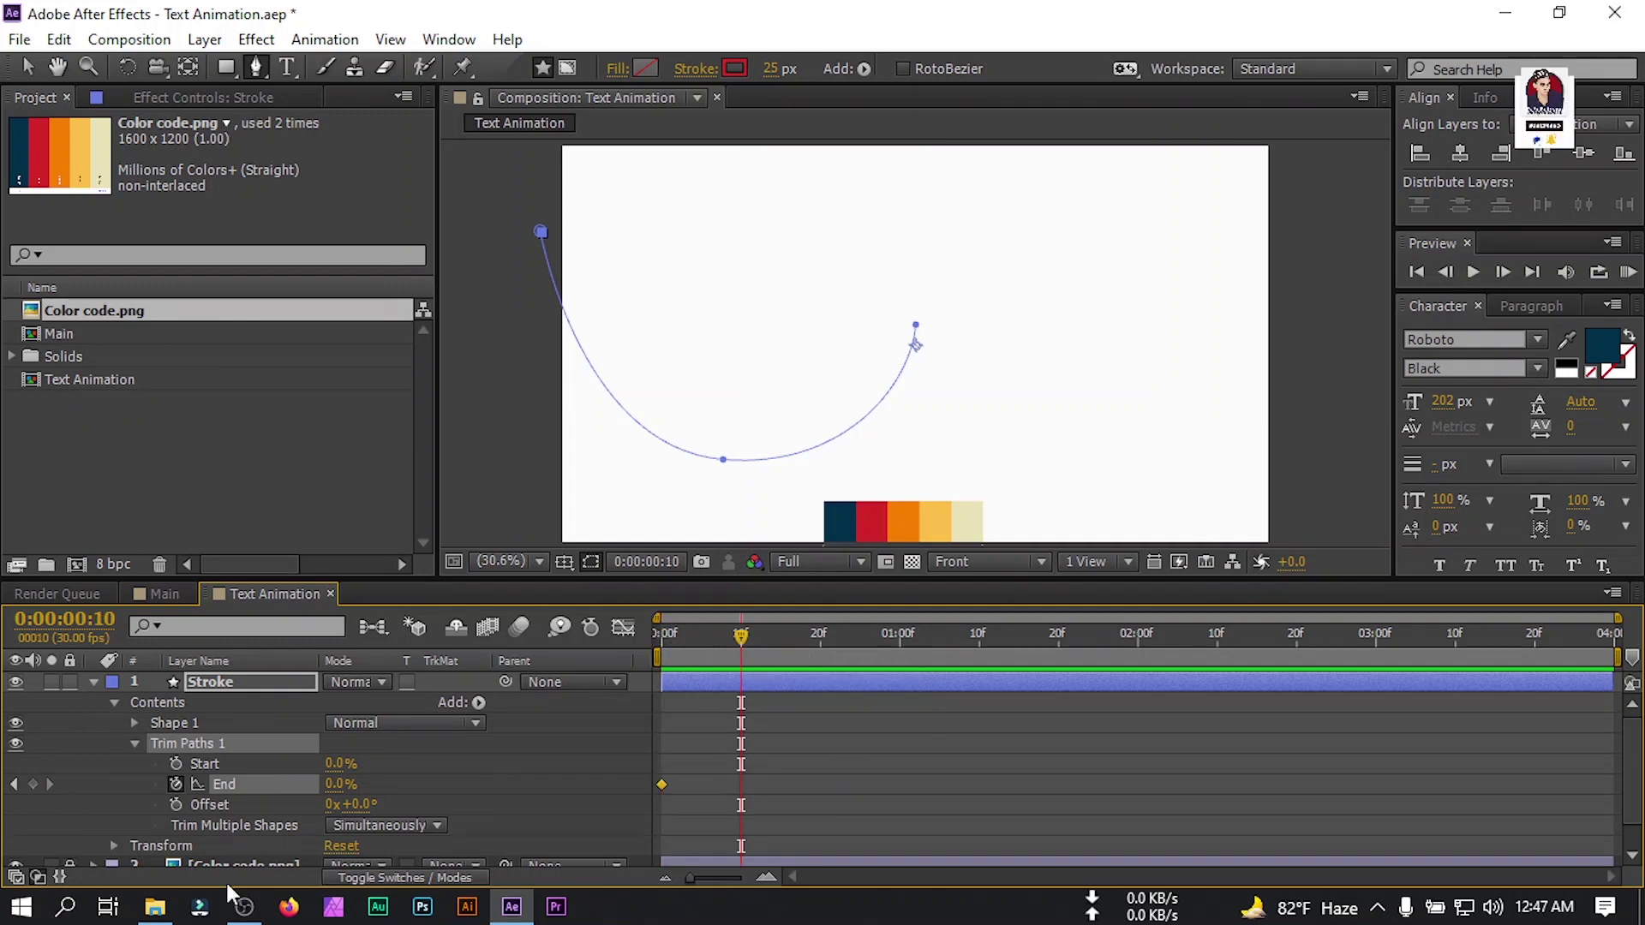
left_click(850, 803)
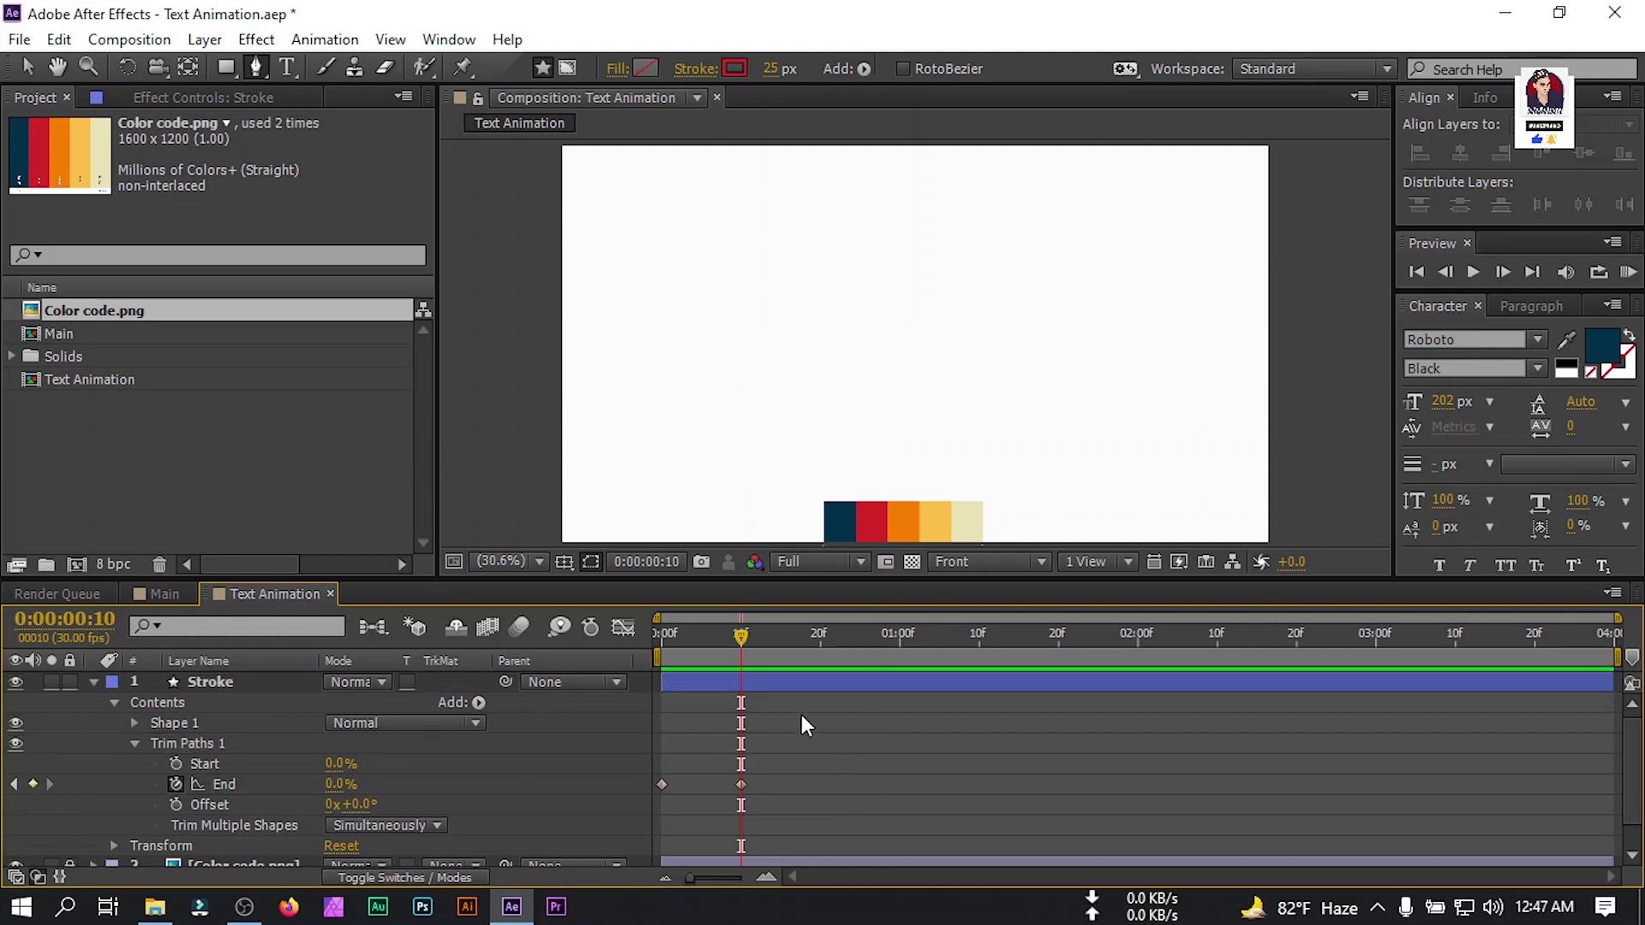
mouse_move(744, 640)
left_mouse_down()
mouse_move(711, 644)
mouse_move(744, 655)
left_mouse_up()
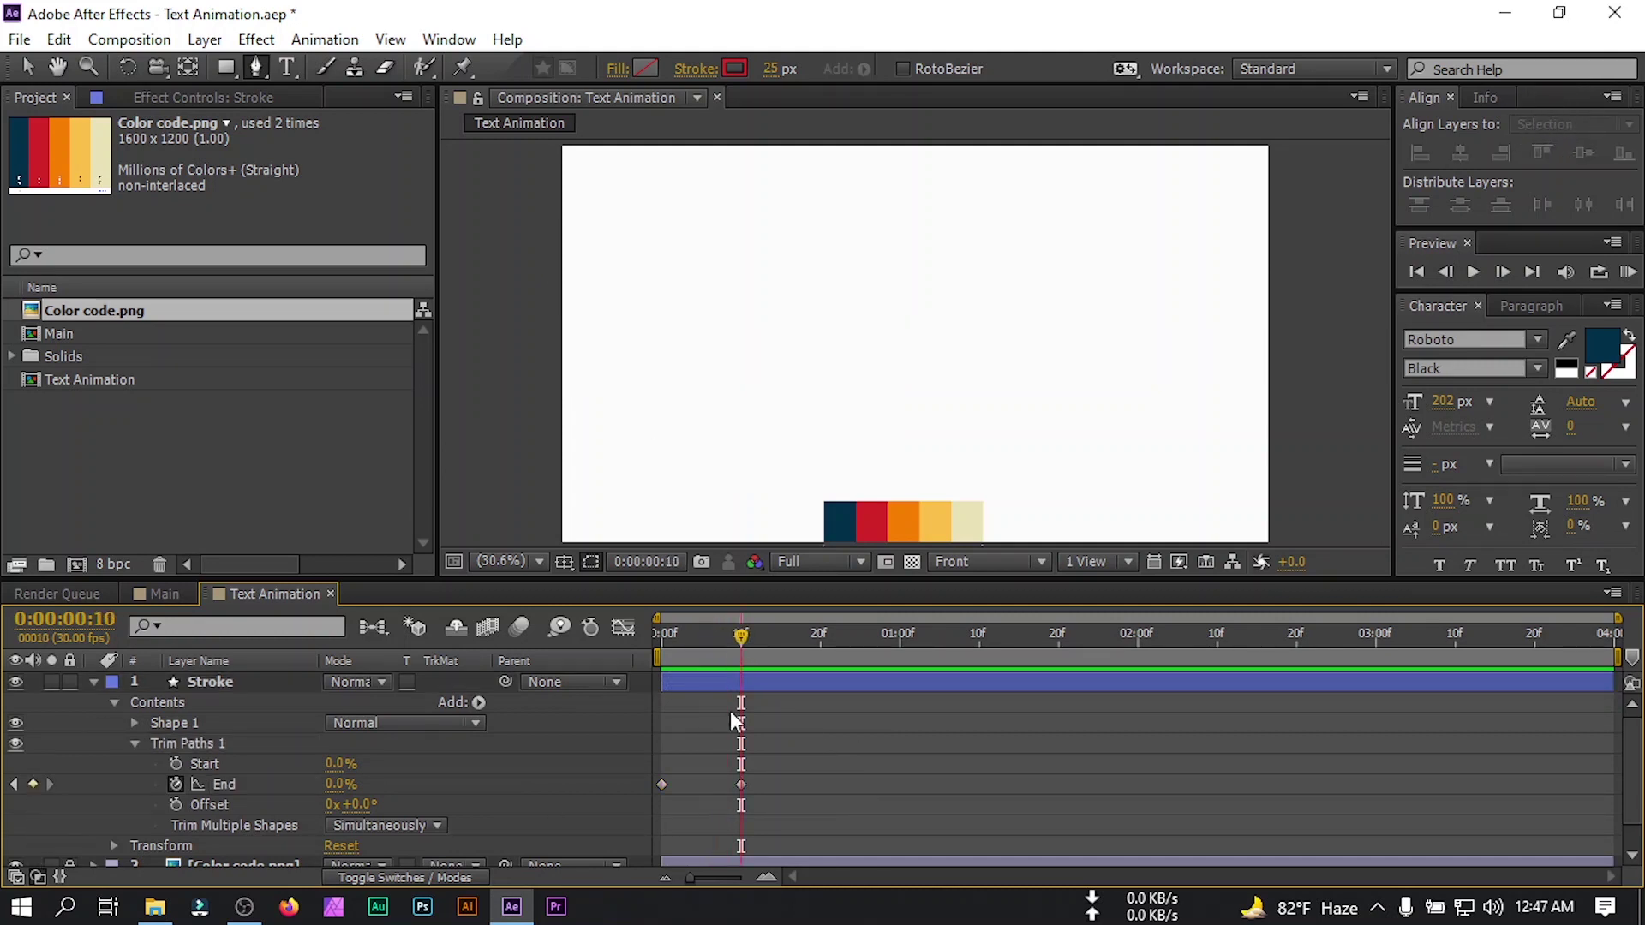
left_click(742, 784)
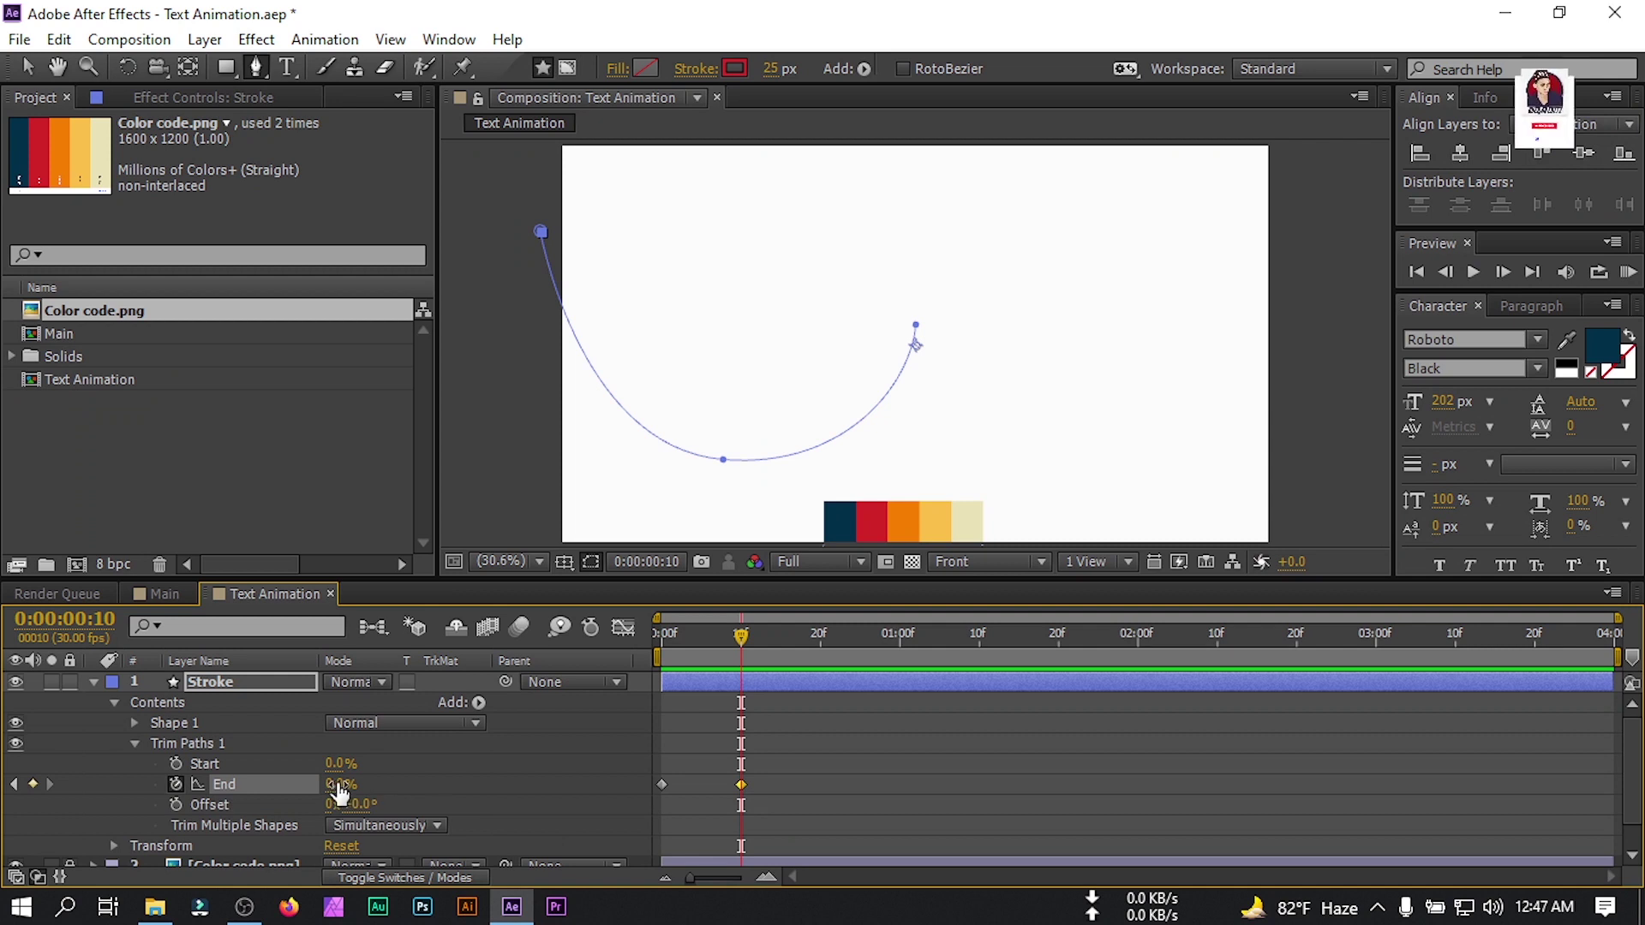
left_click_drag(341, 785, 542, 782)
left_click(944, 740)
key("Home")
key("space")
key("space")
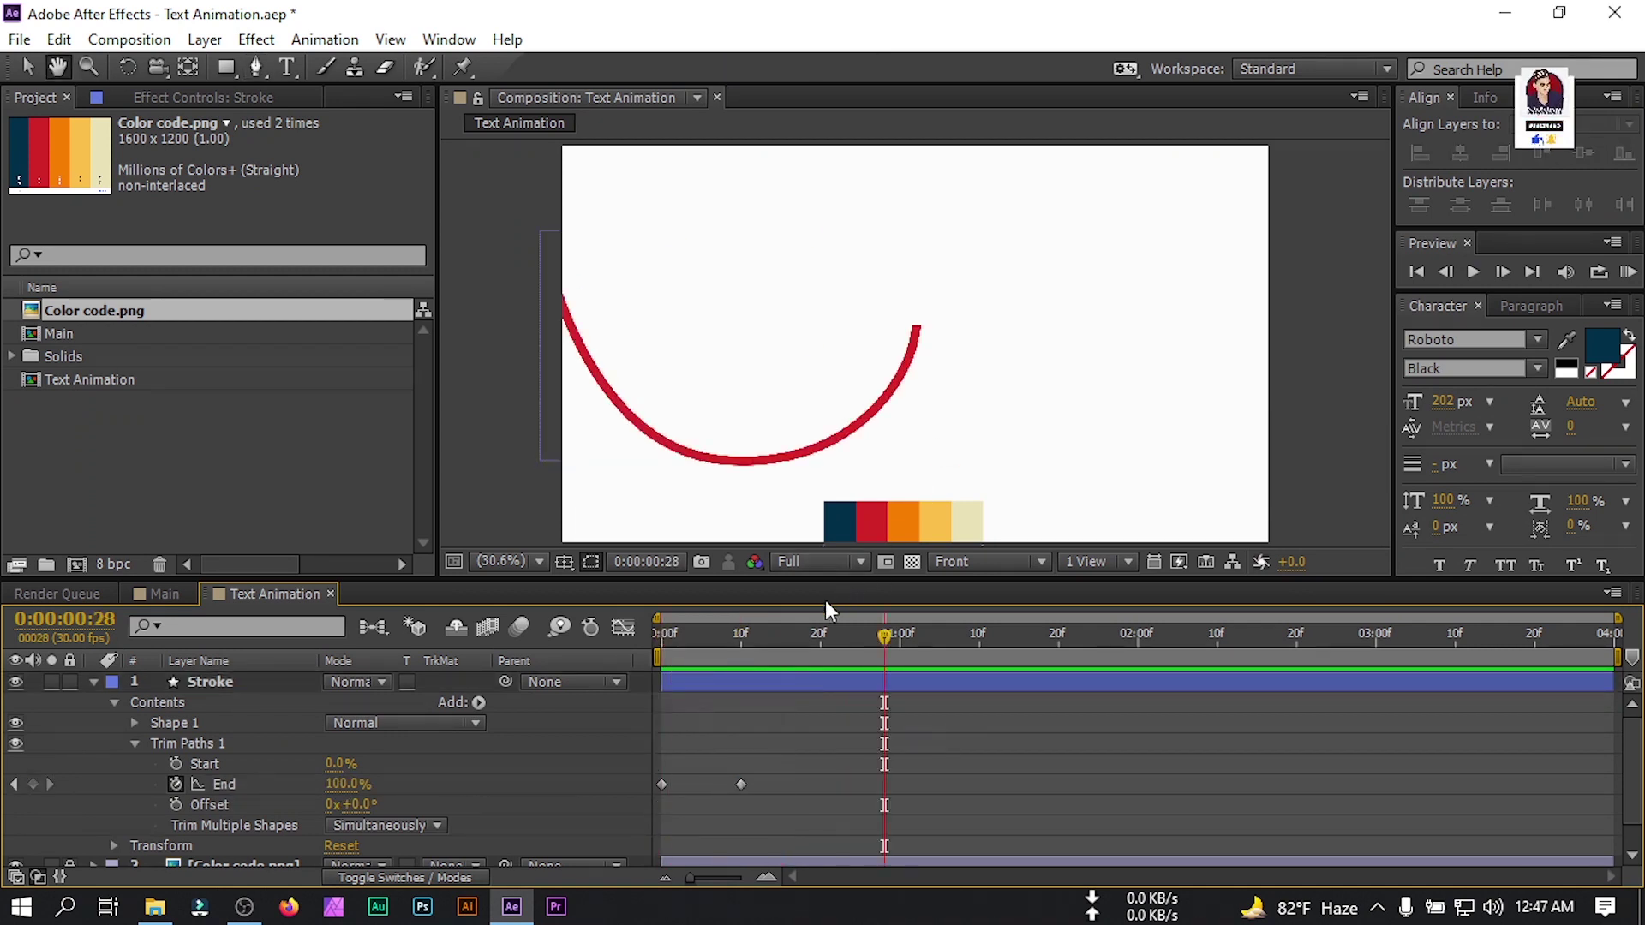
Keyframe the Stroke layer's Trim Paths Start from 0% at frame 0 to 100% at frame 10.
left_click_drag(705, 677, 645, 706)
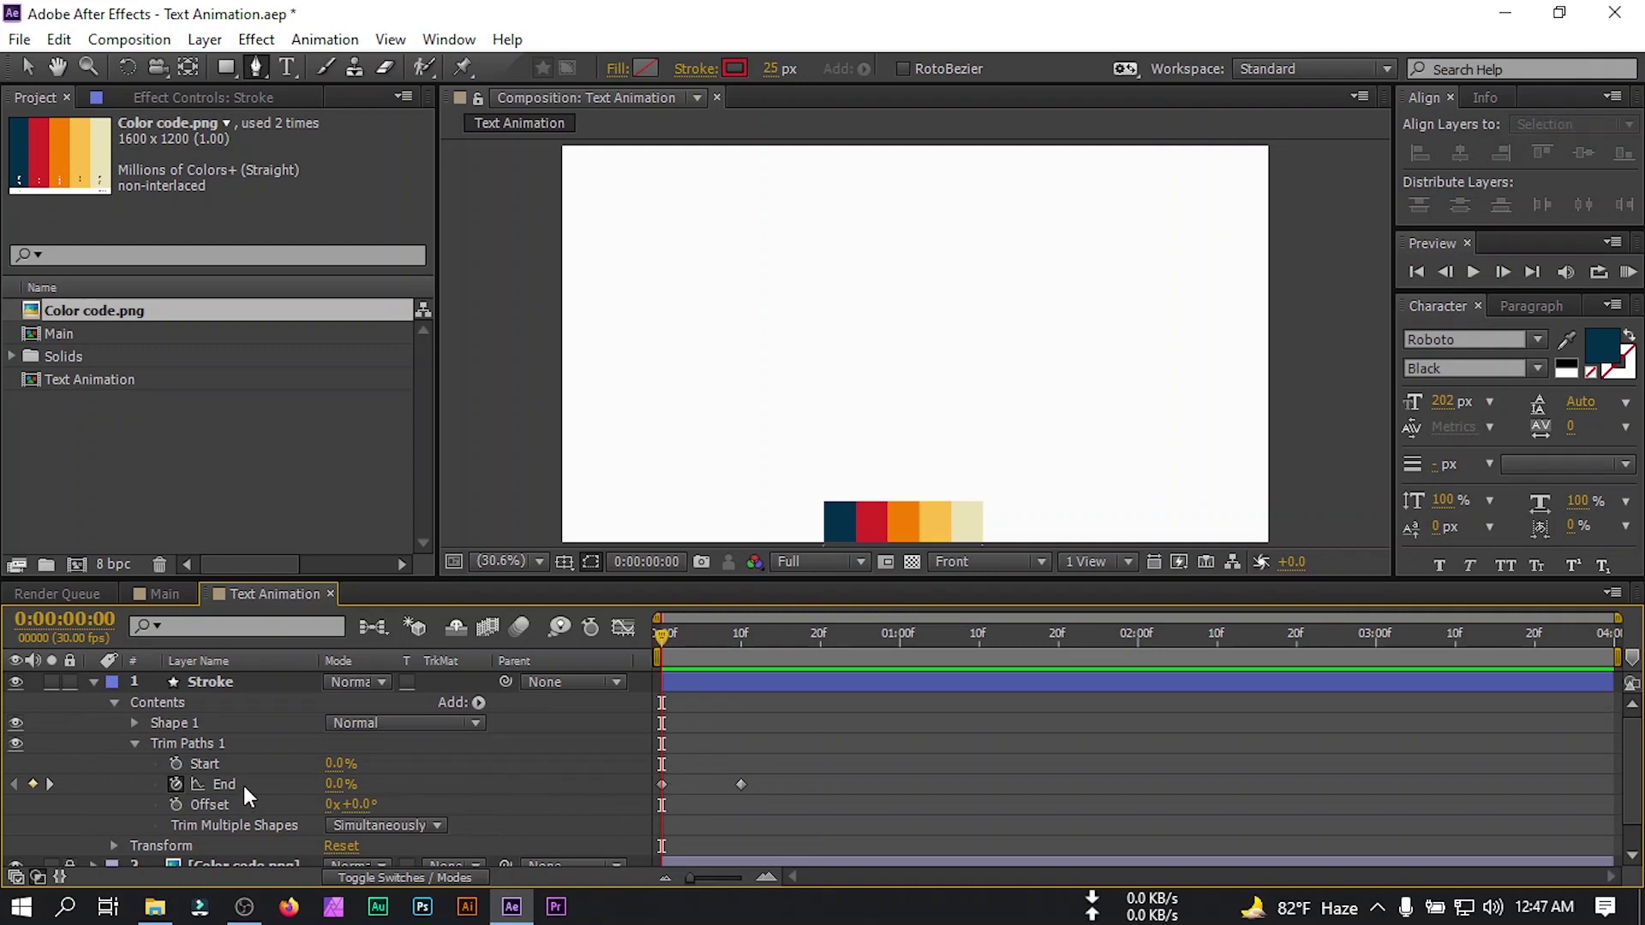
left_click(176, 763)
left_click(677, 631)
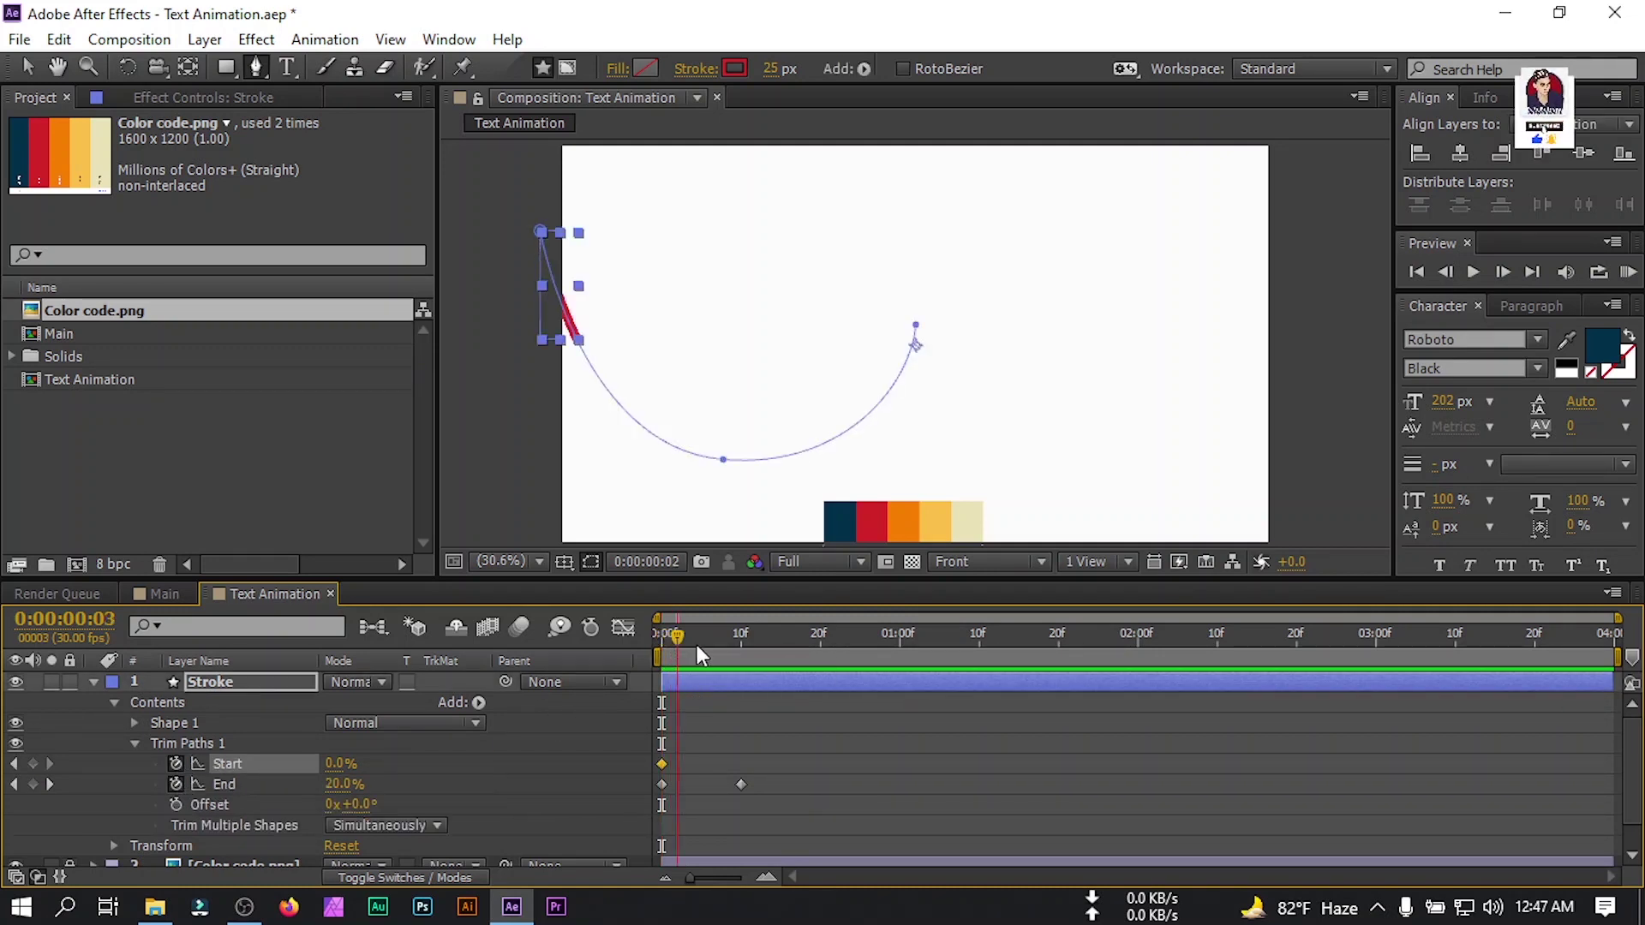
left_click_drag(696, 644, 730, 644)
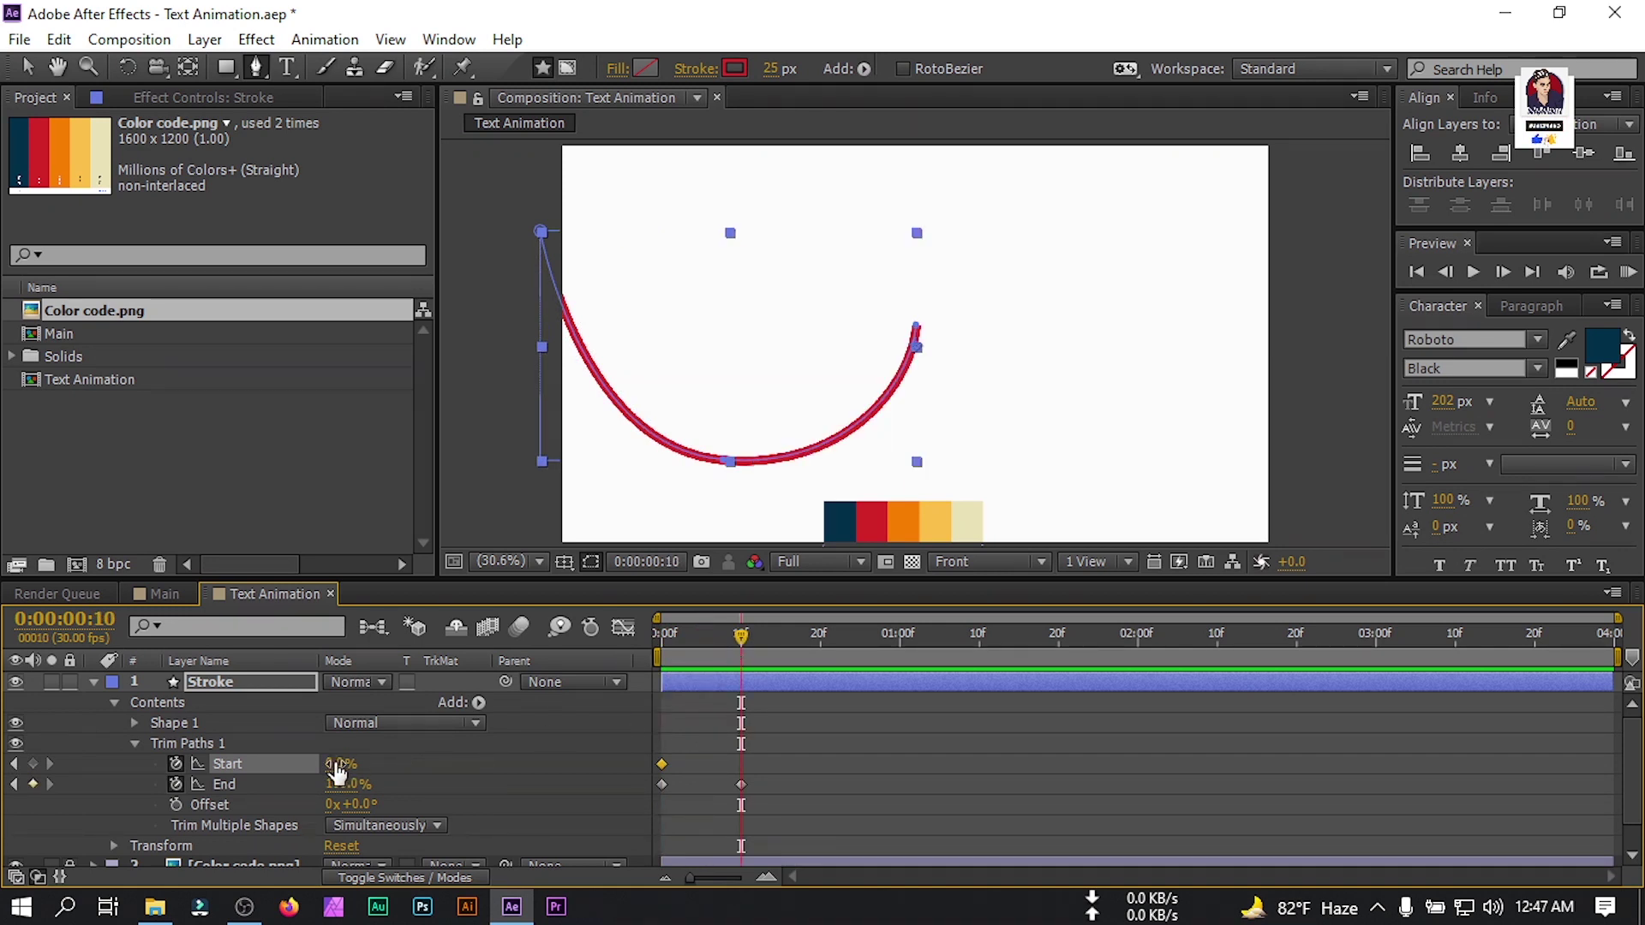
left_click_drag(339, 773, 489, 754)
left_click(889, 742)
key("Home")
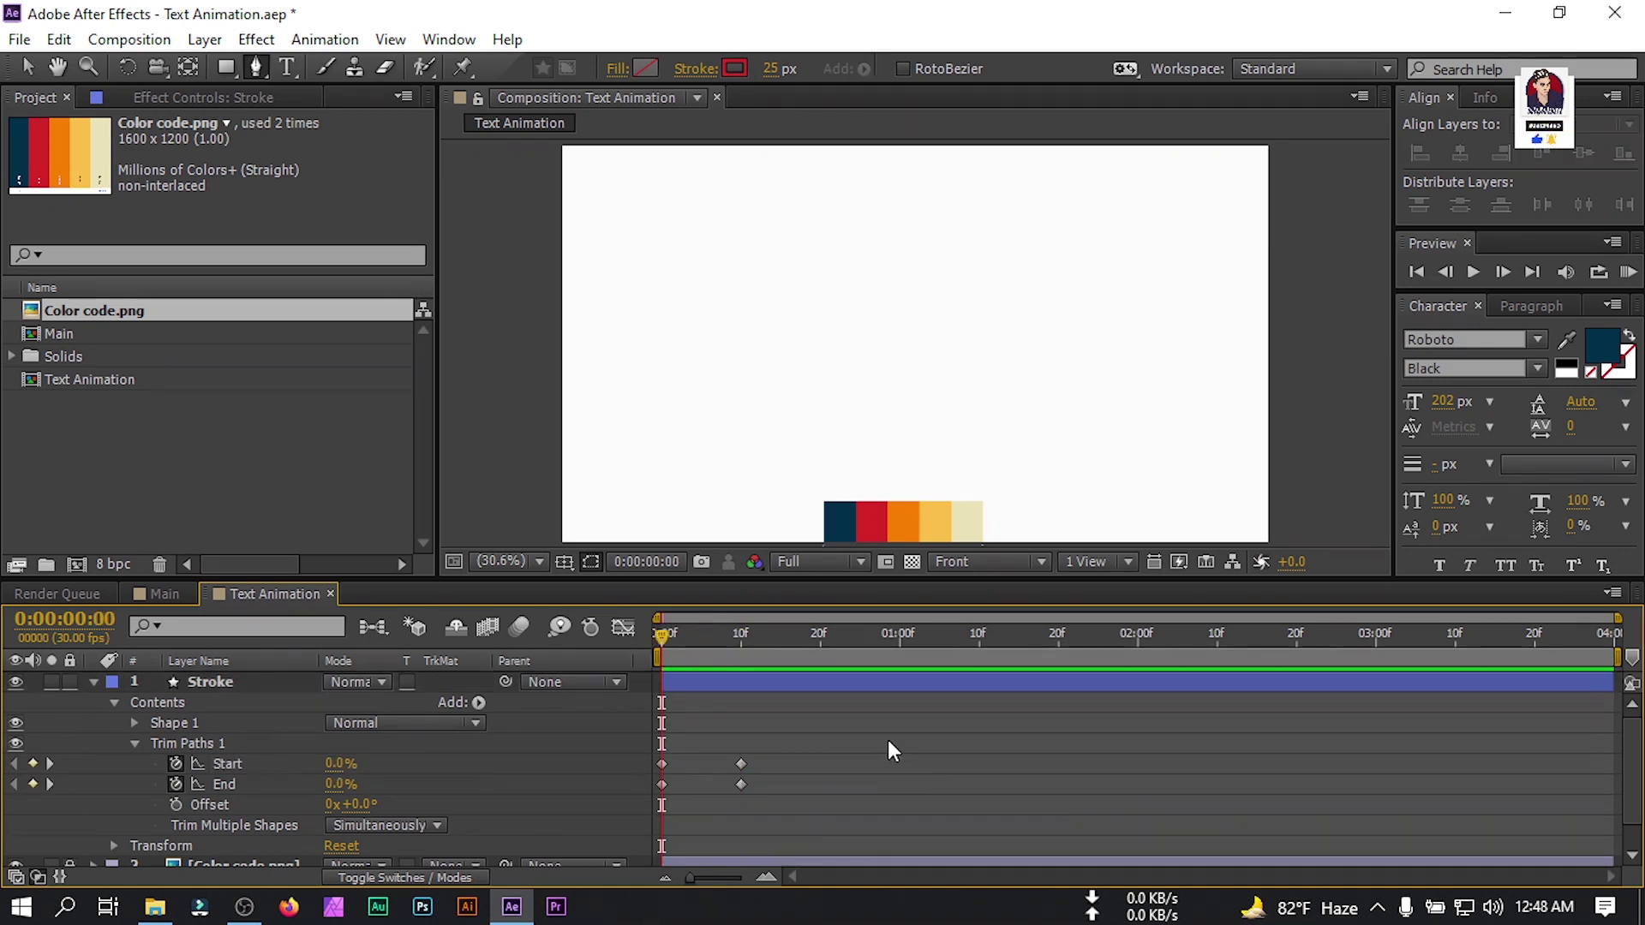
Shift both Trim Paths Start keyframes two frames later and play back the moving stroke segment.
mouse_move(665, 640)
left_mouse_down()
mouse_move(741, 646)
mouse_move(692, 651)
left_mouse_up()
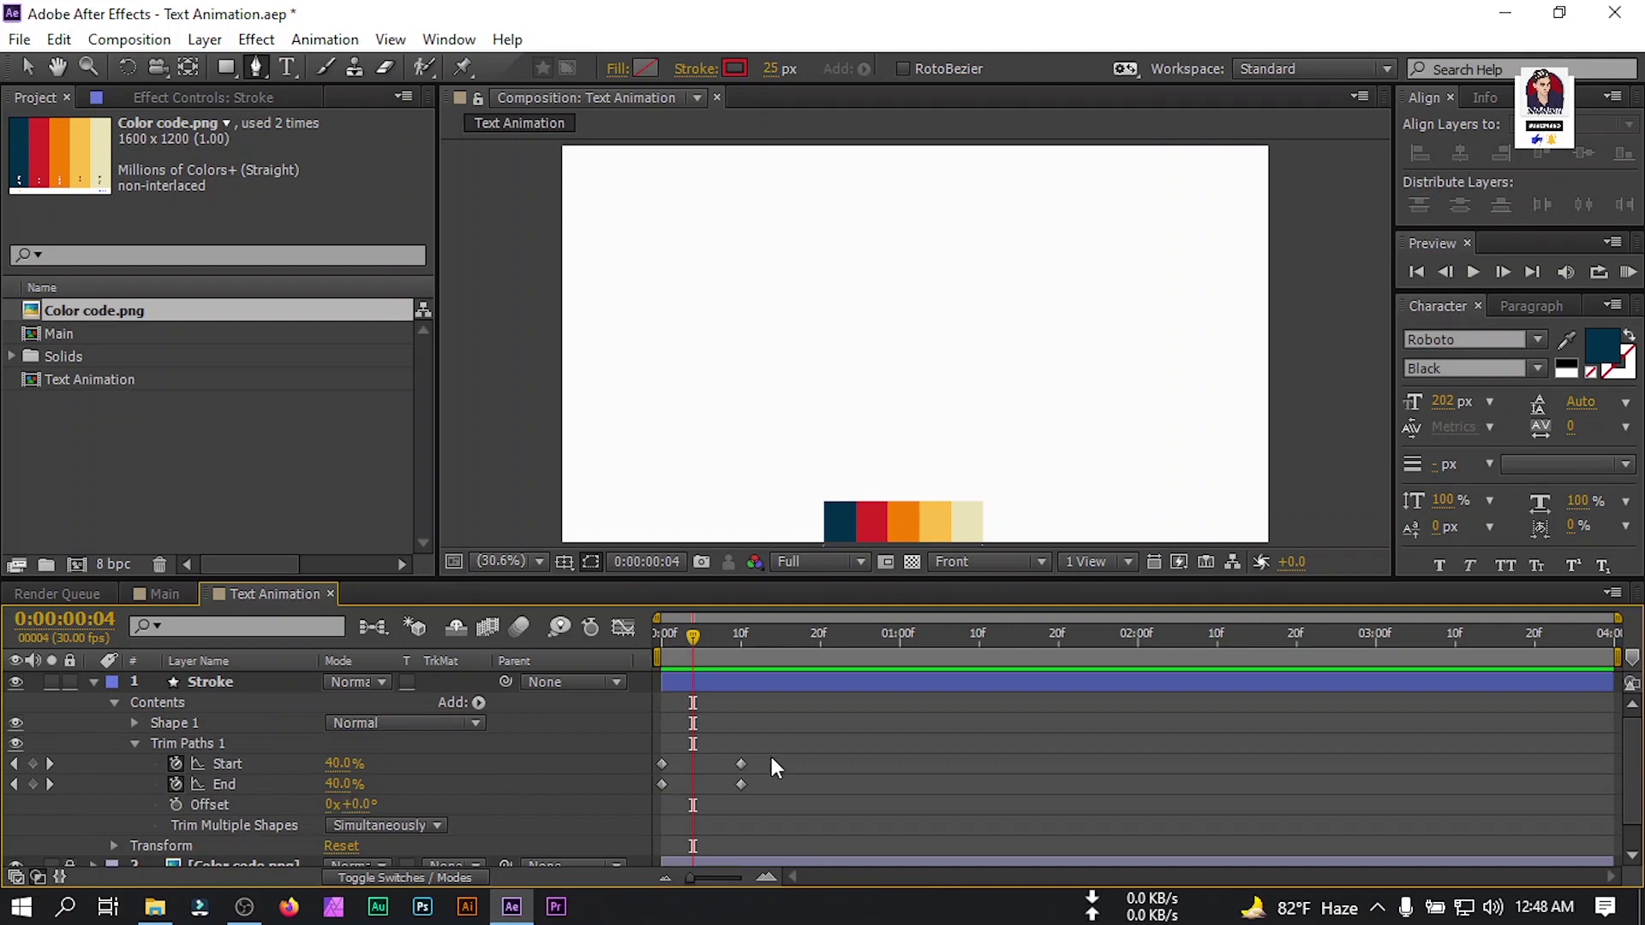
left_click_drag(771, 757, 655, 770)
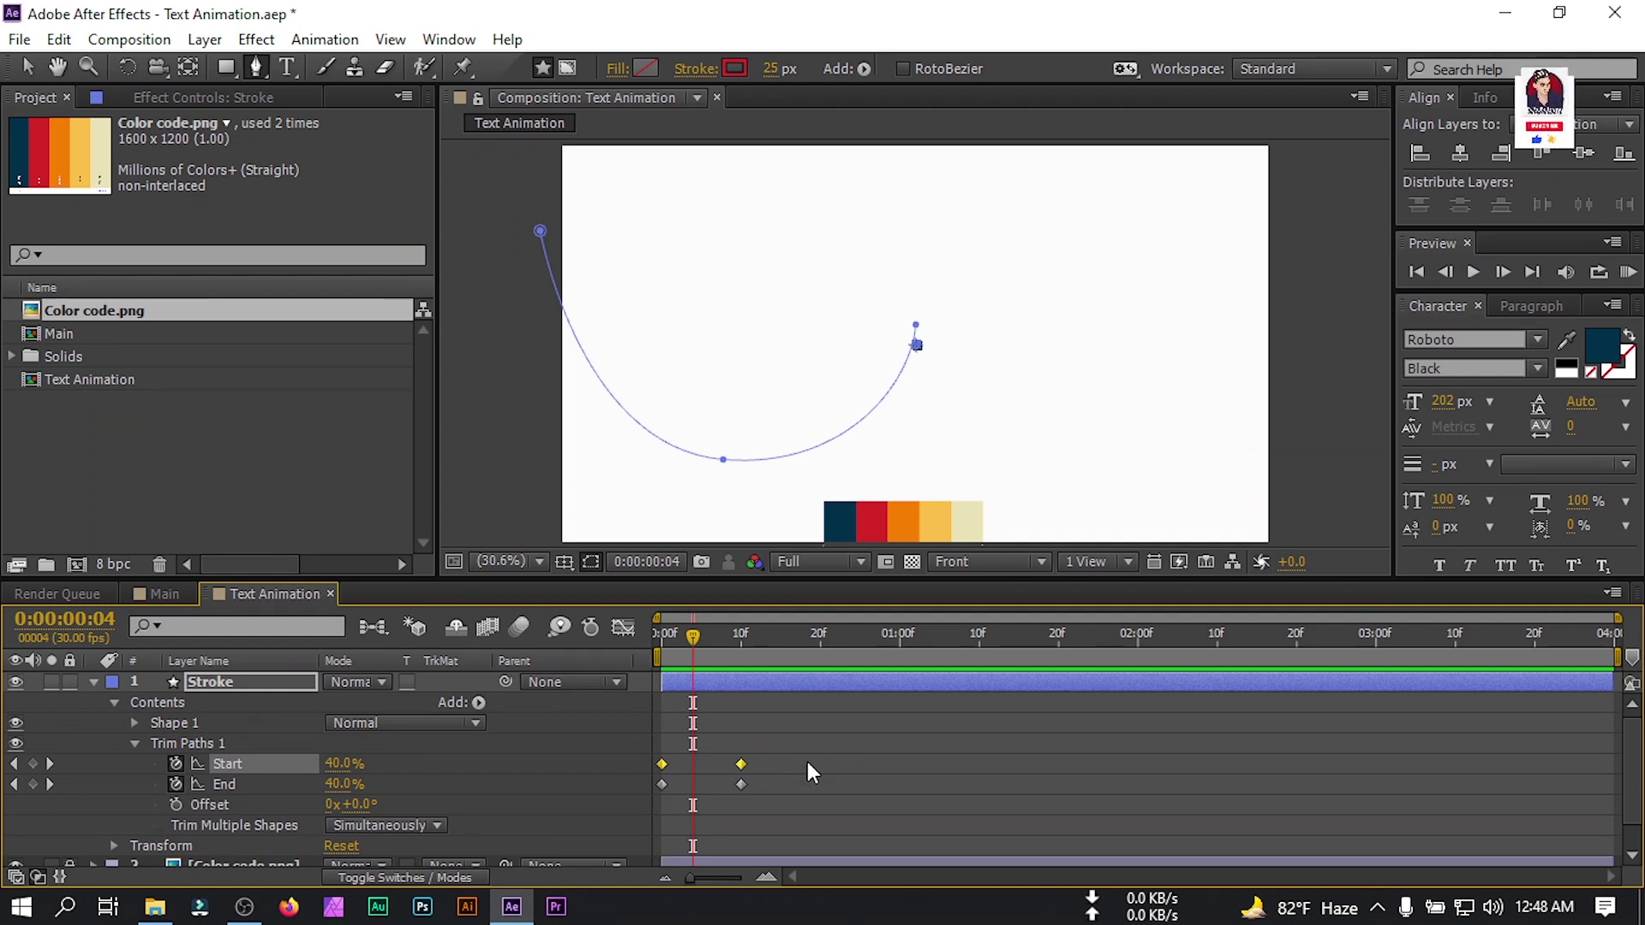
key("alt+Right")
key("alt+Right")
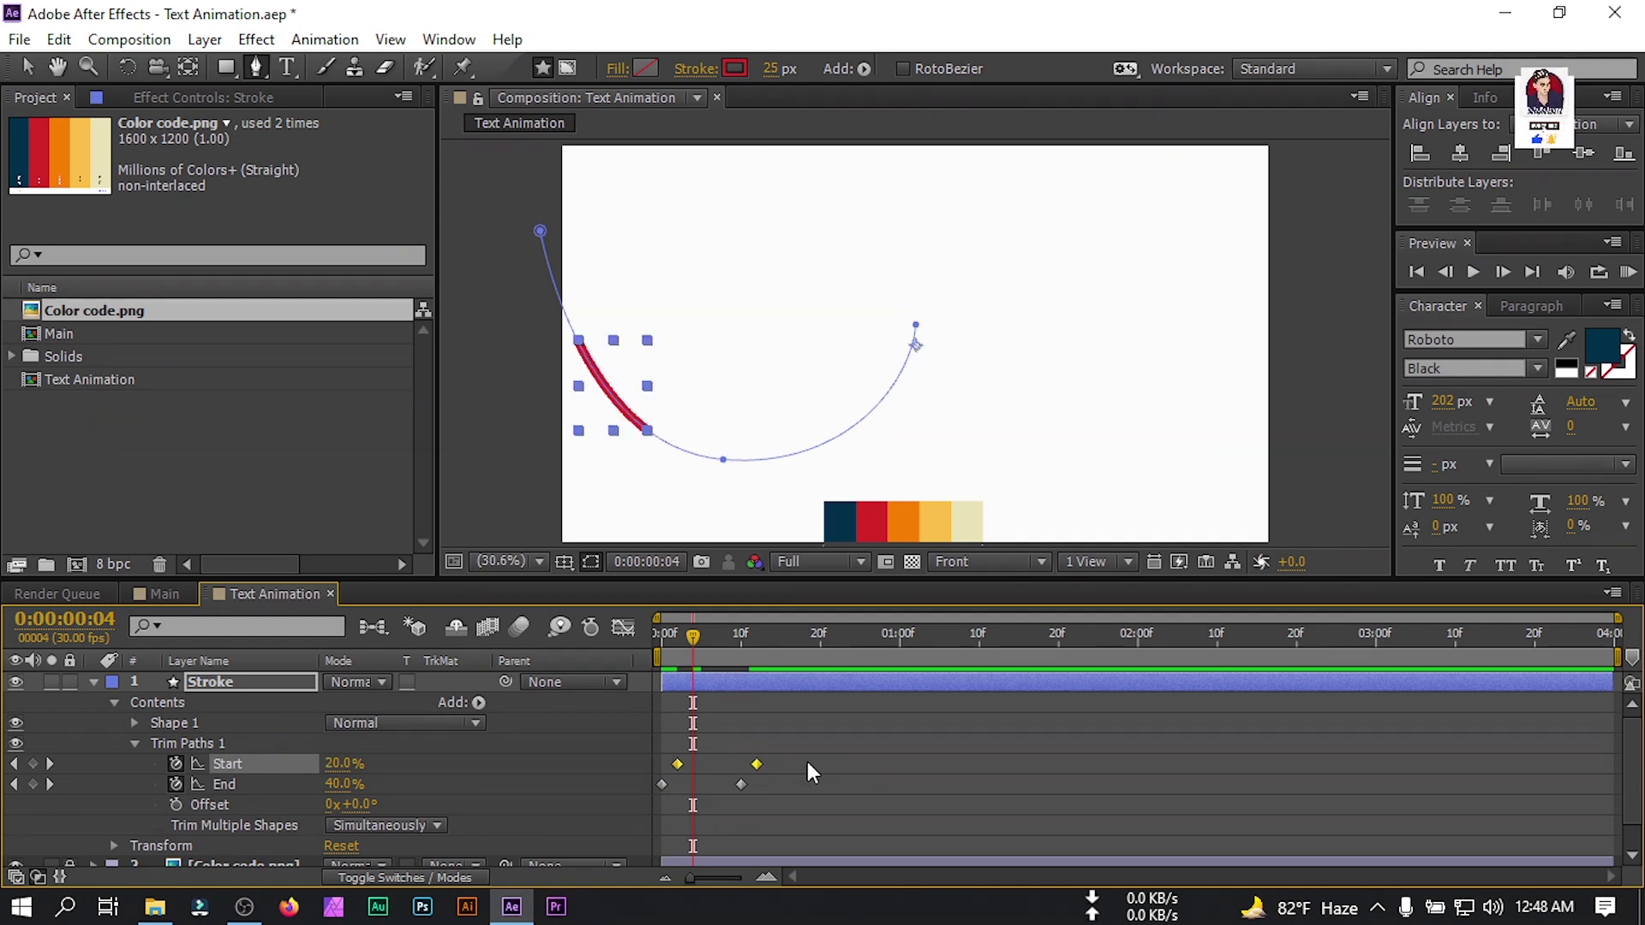
left_click(807, 759)
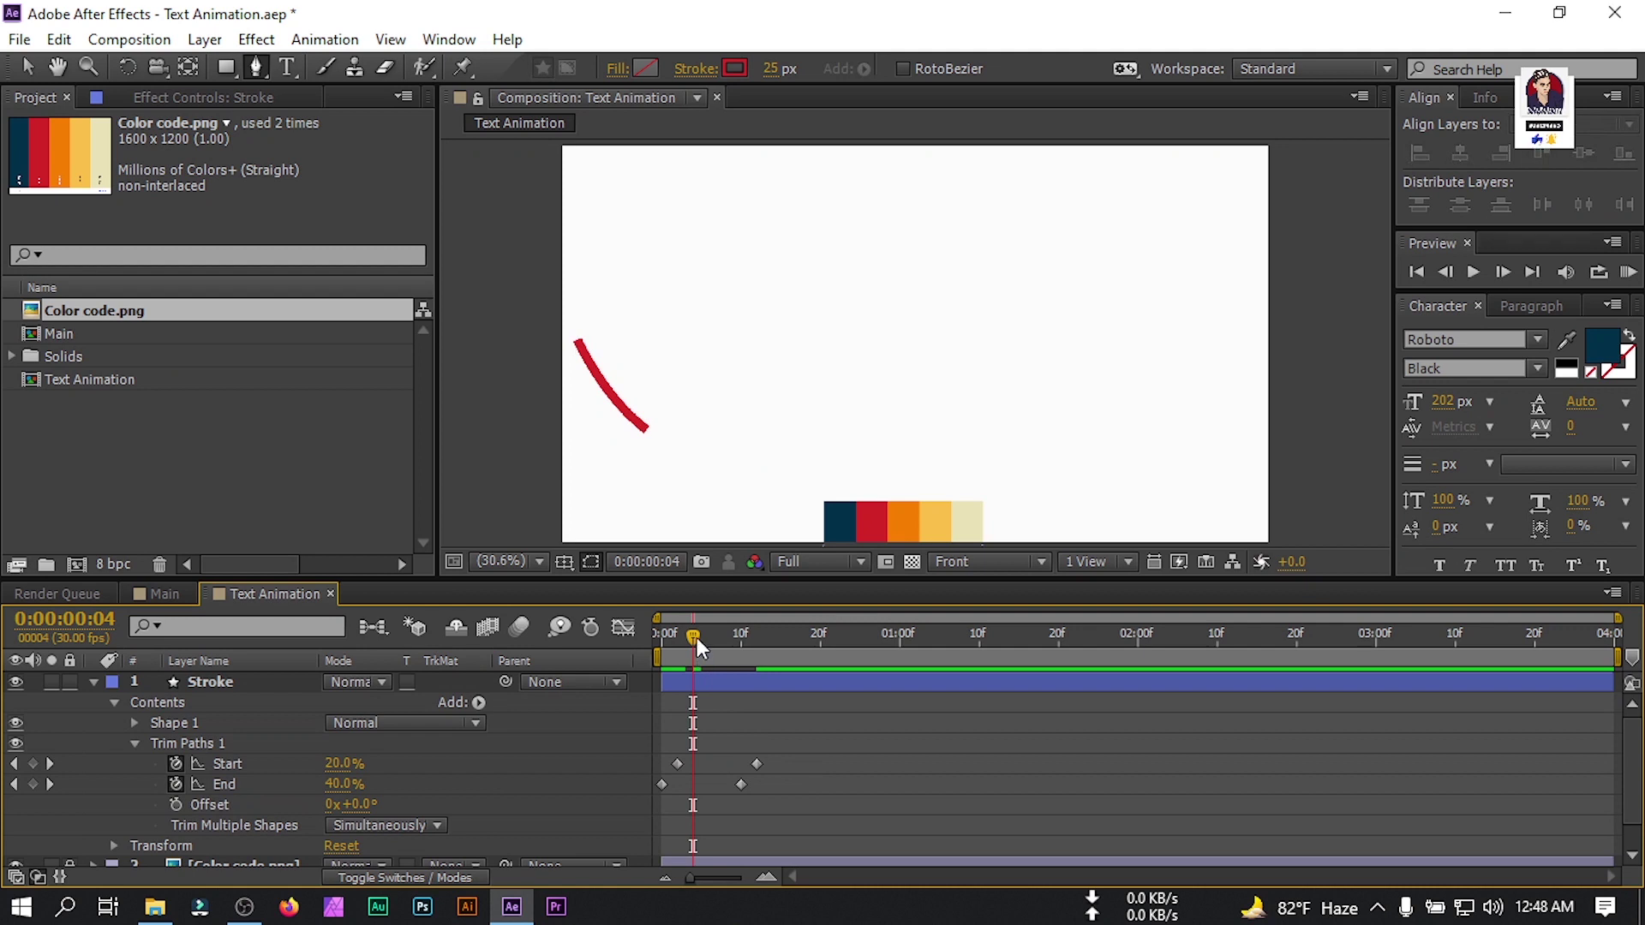
left_click_drag(696, 637, 646, 650)
key("space")
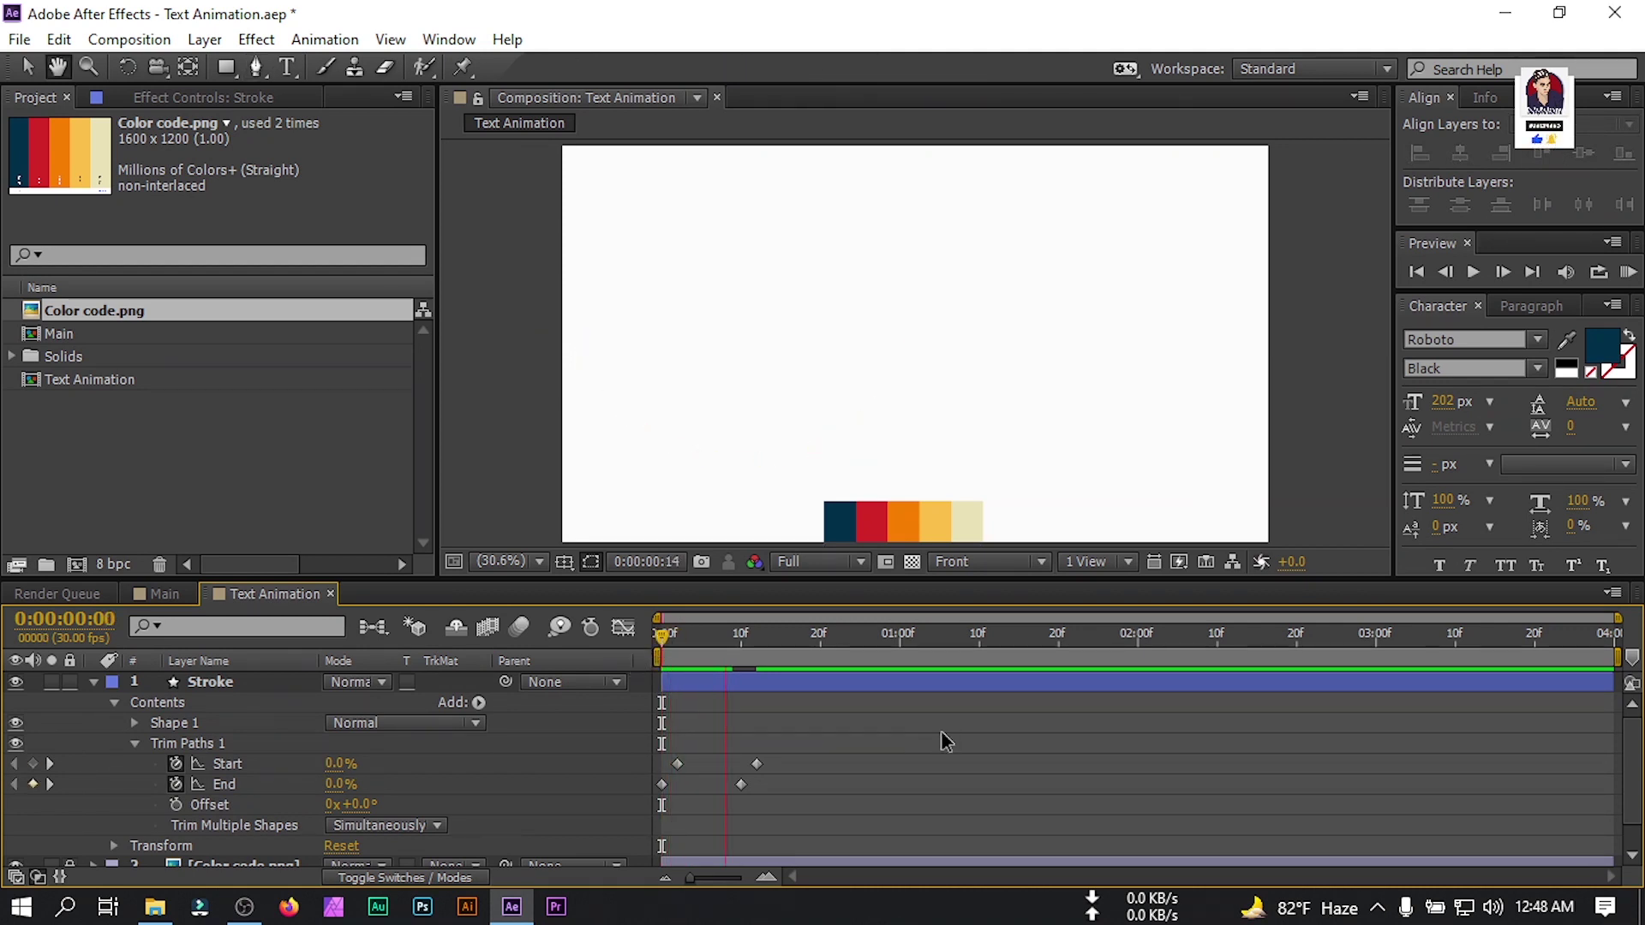
key("space")
left_click_drag(805, 632, 668, 661)
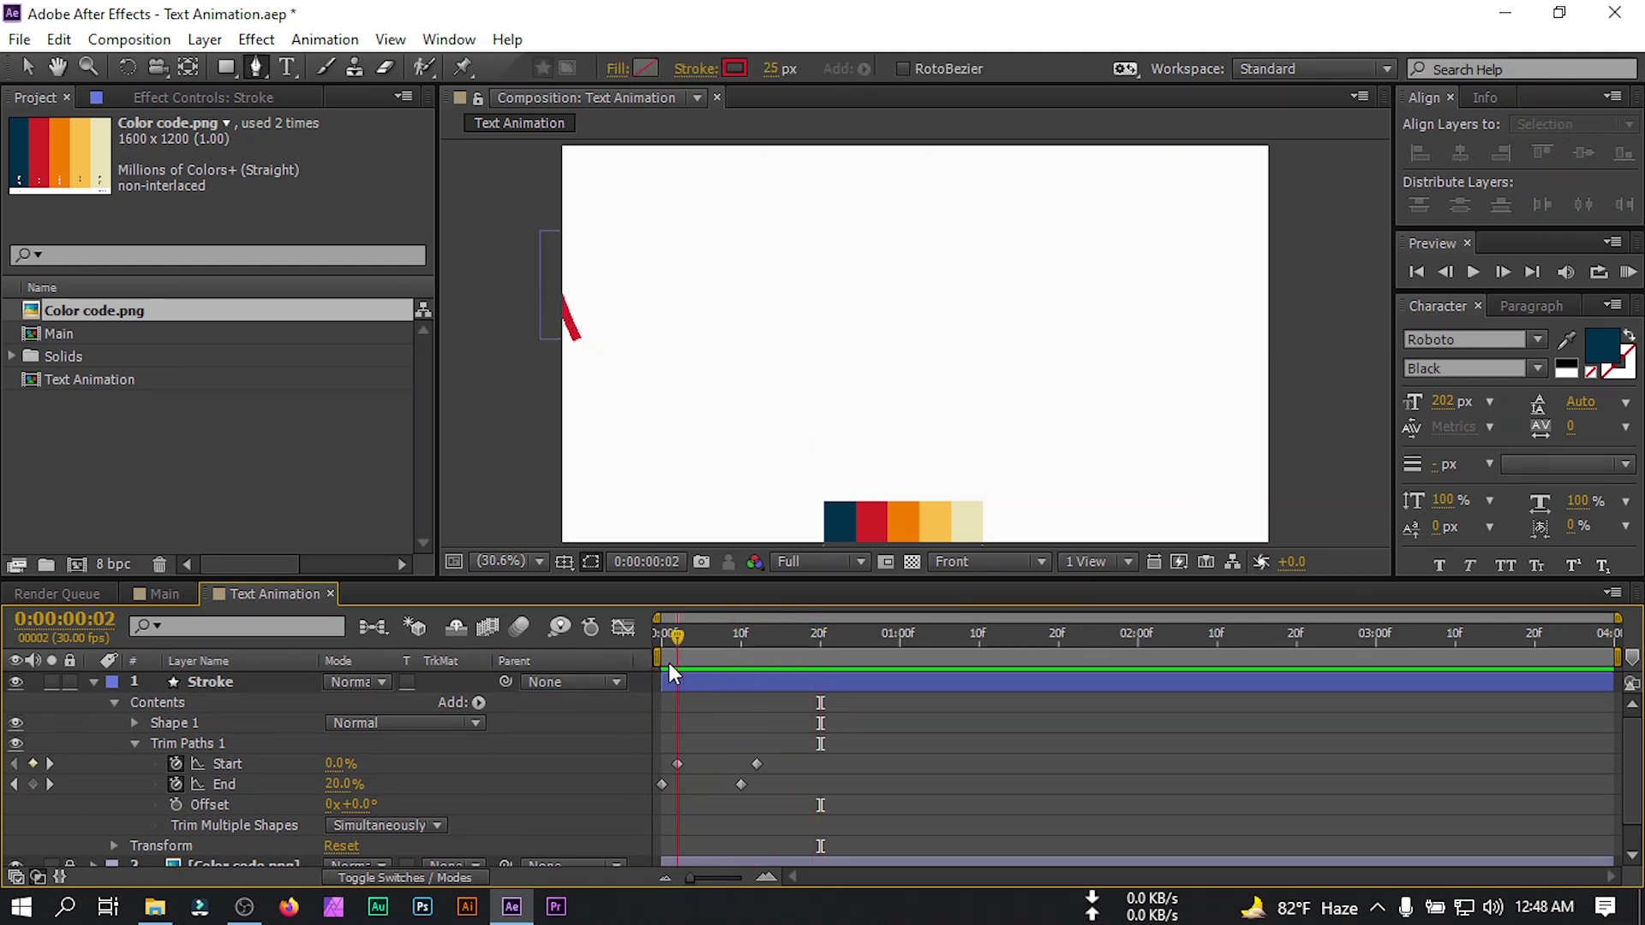
Apply Easy Ease to all Start and End keyframes of the Stroke layer's Trim Paths.
left_click_drag(790, 732, 637, 814)
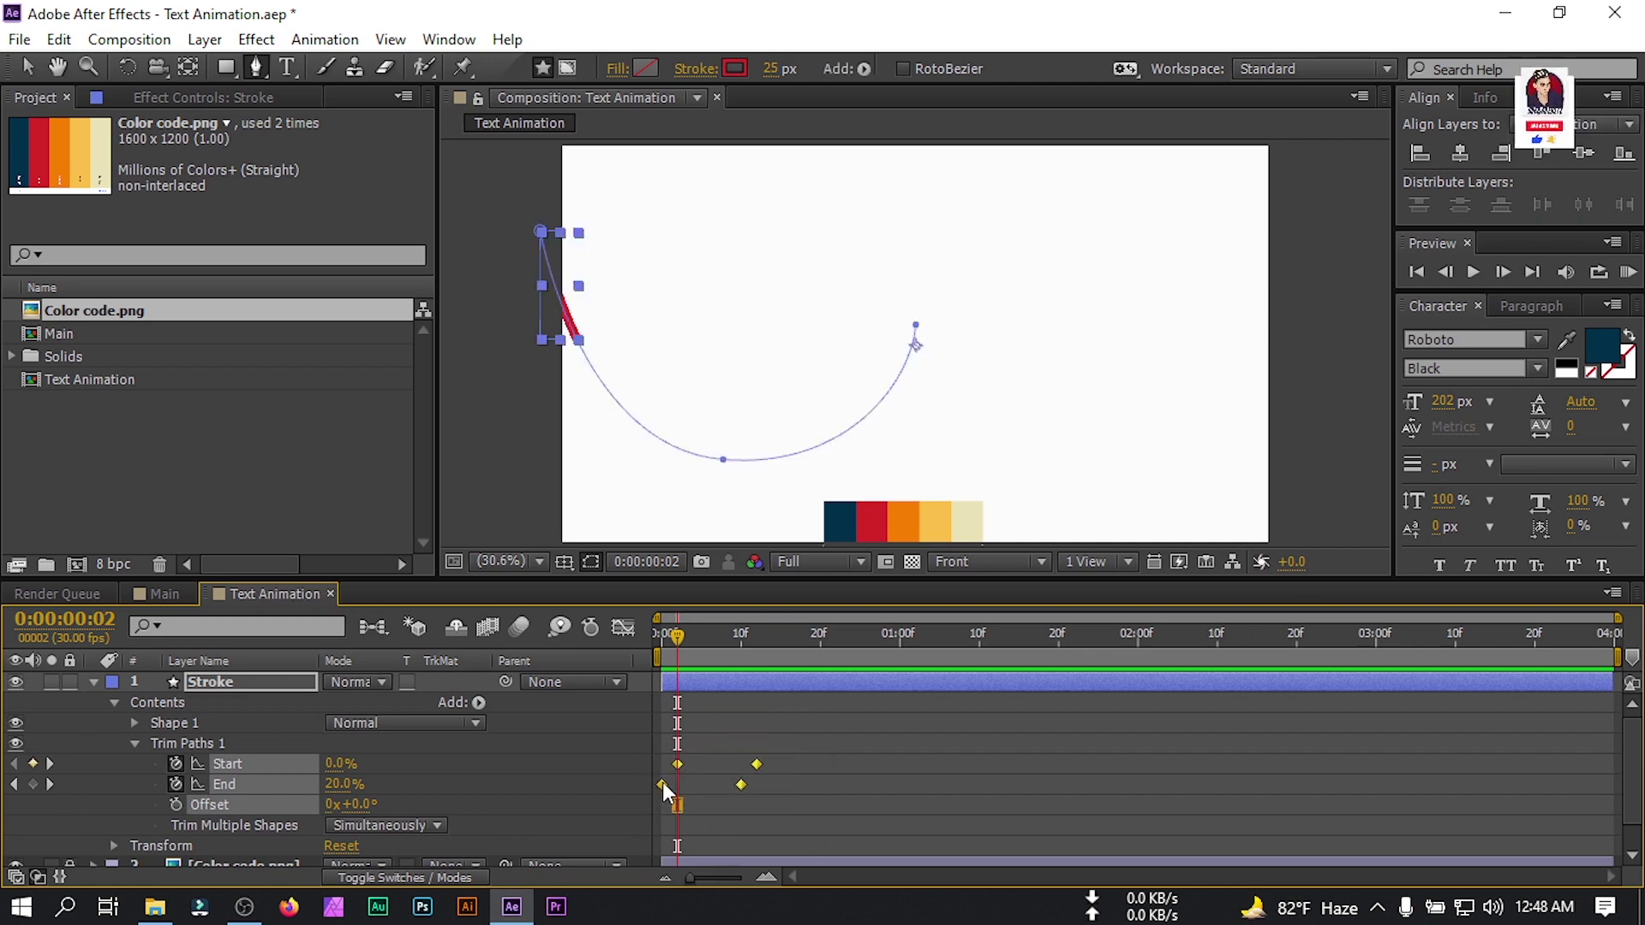
right_click(663, 786)
mouse_move(734, 764)
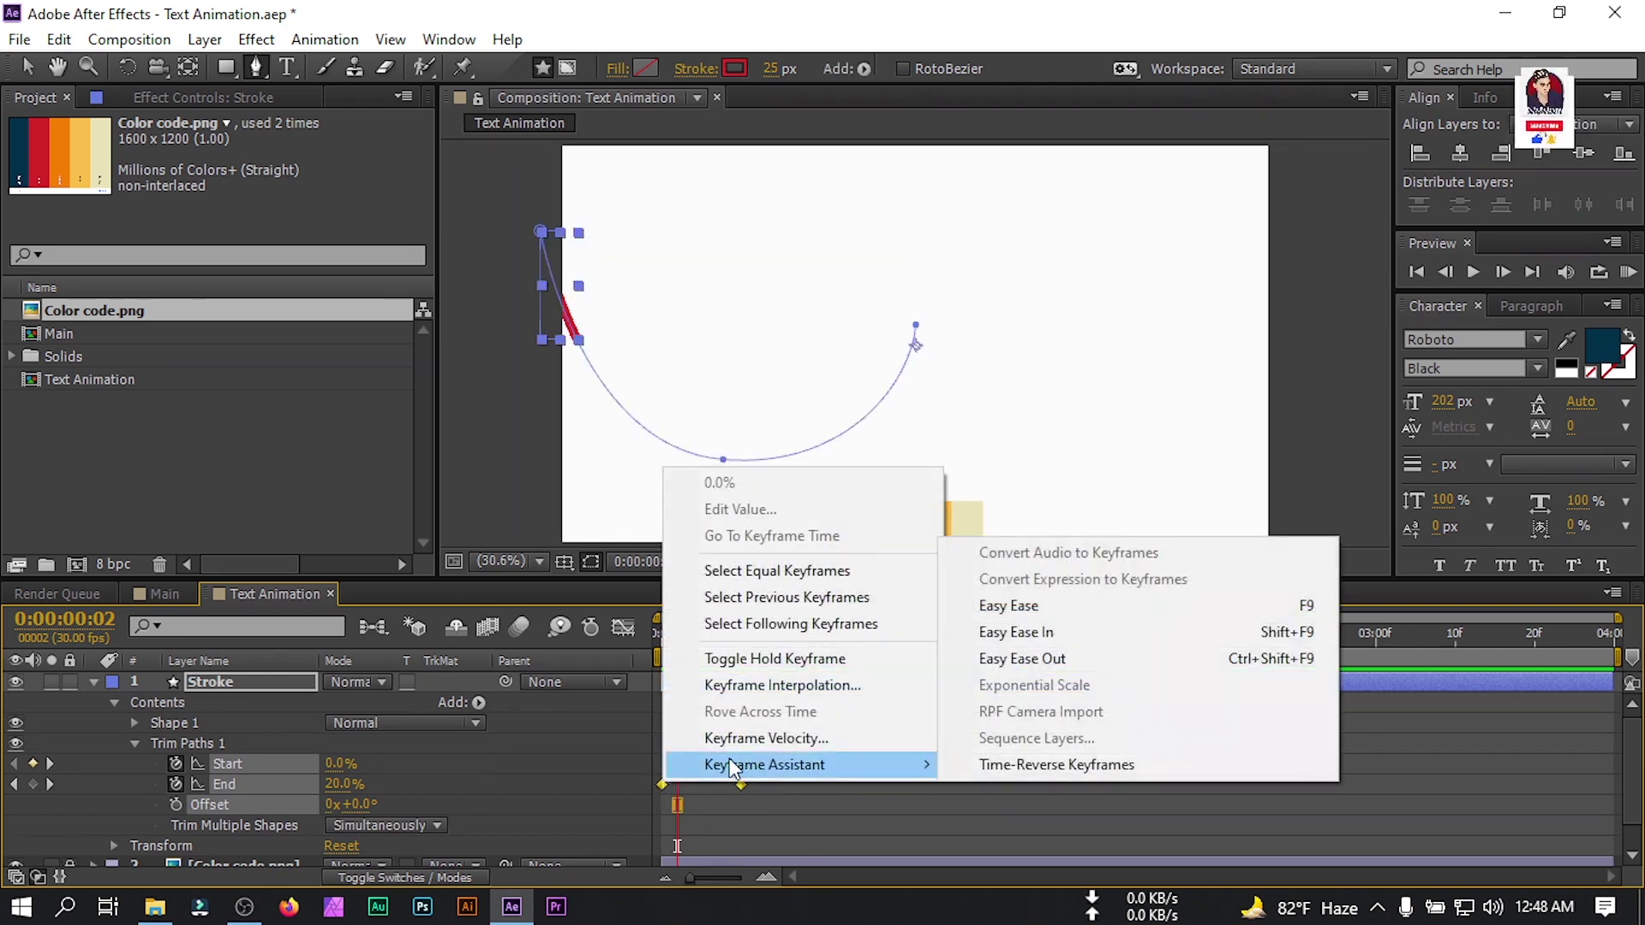
left_click(1036, 623)
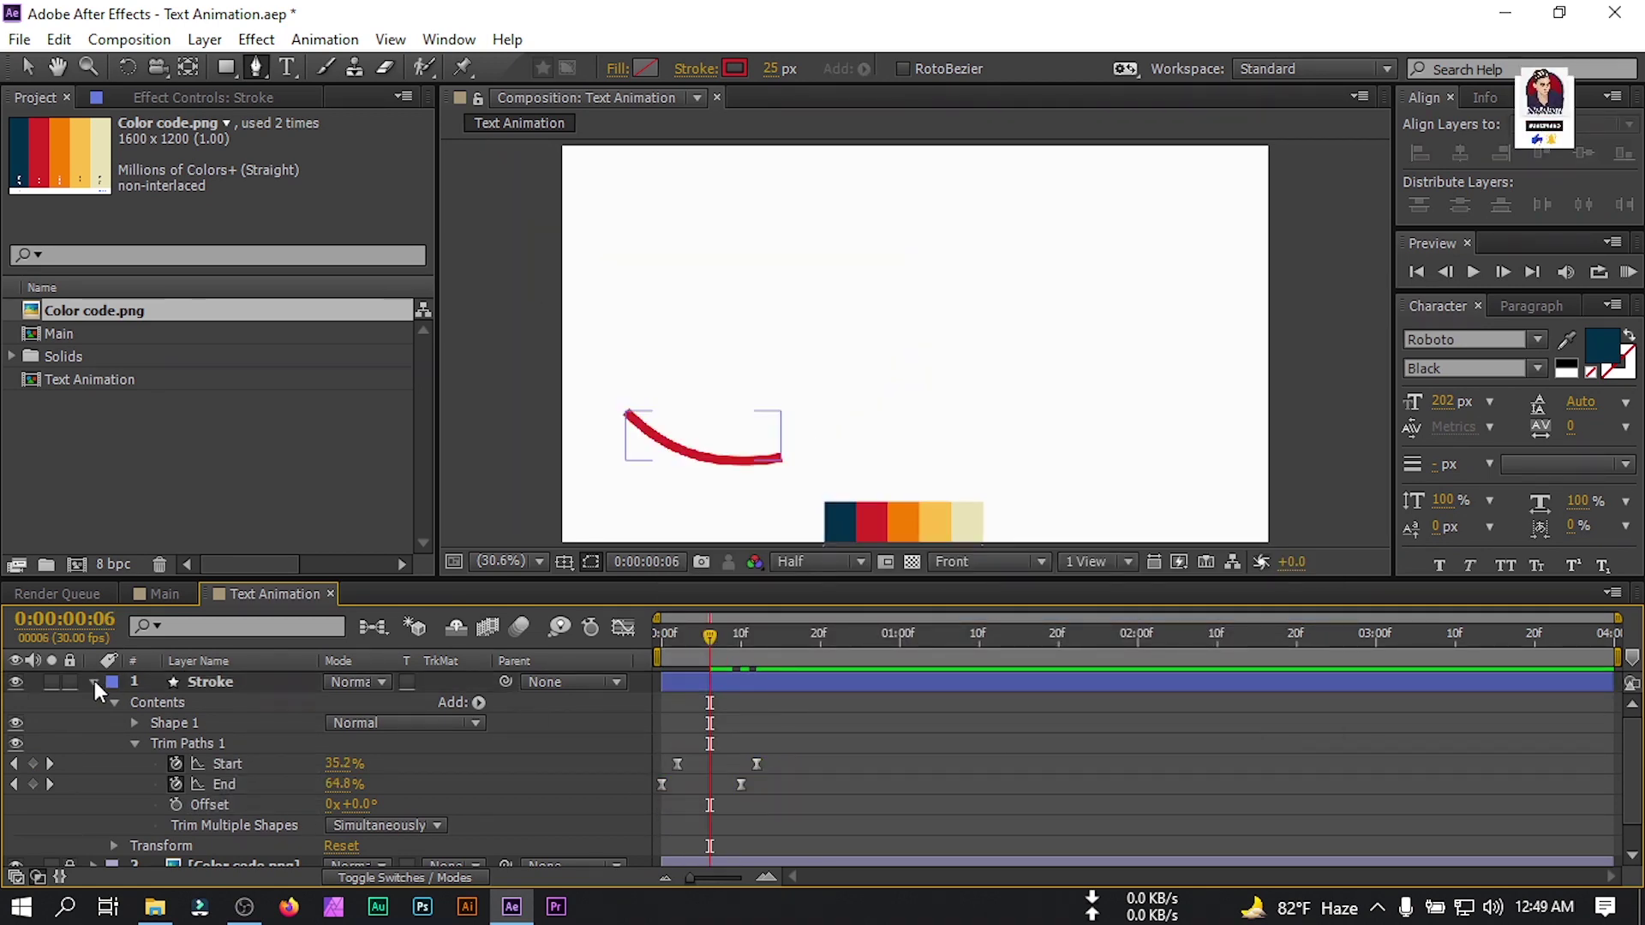
Collapse the Stroke layer's properties and duplicate the layer.
left_click(94, 682)
left_click(209, 681)
key("ctrl+d")
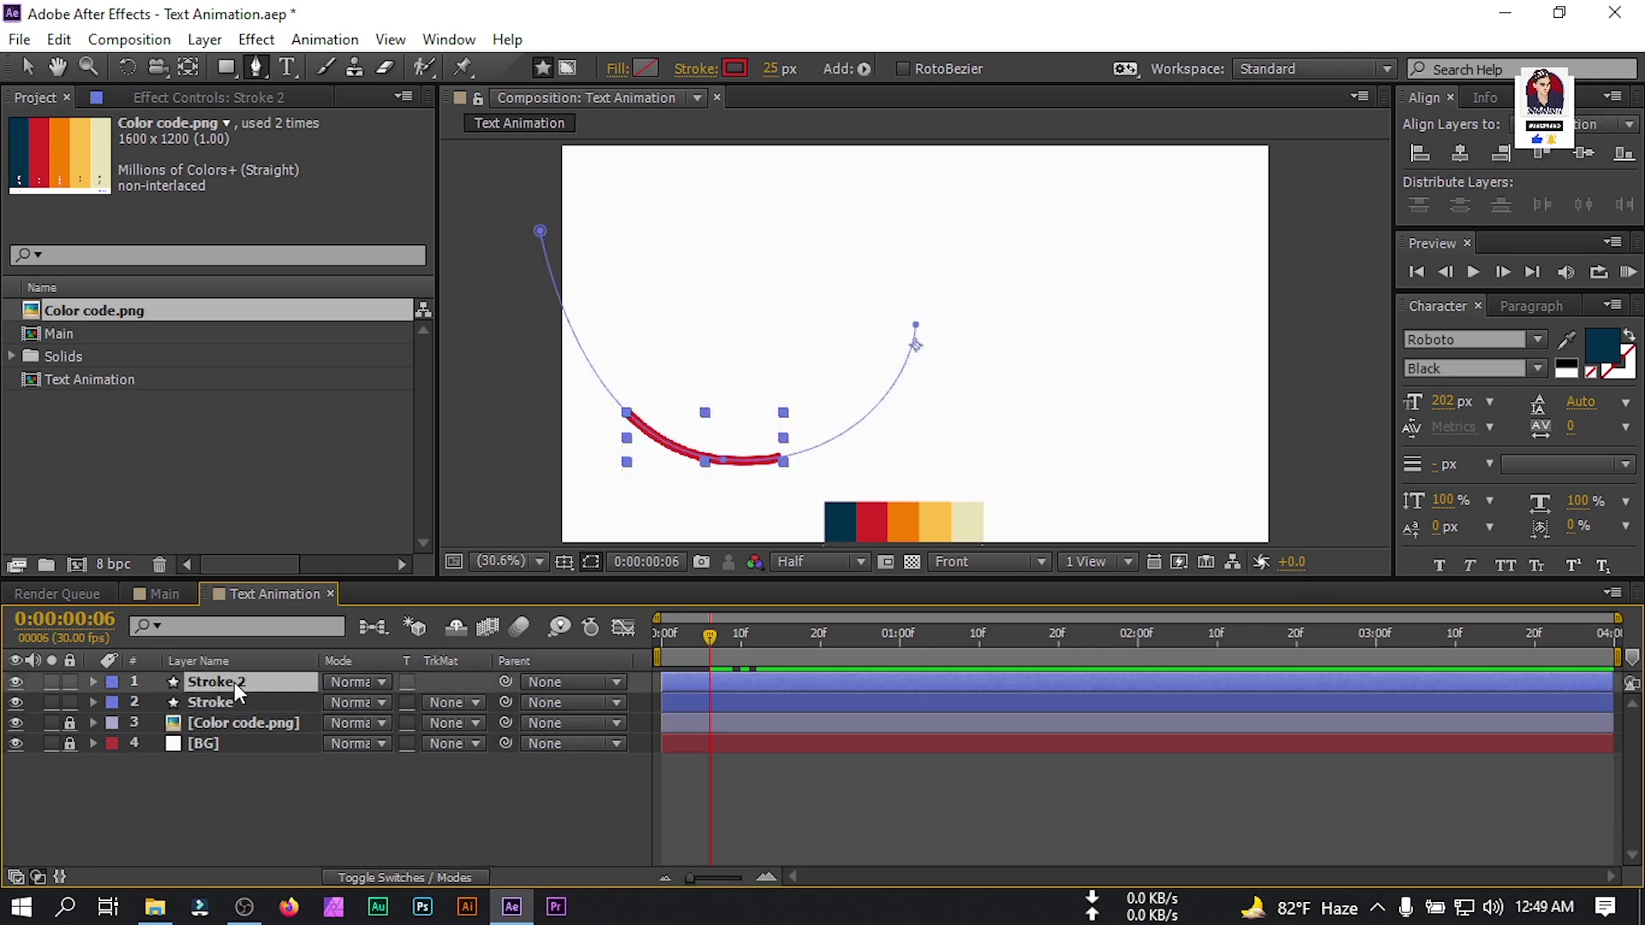
Set the original Stroke layer's label colour to Red and the BG layer's label to None.
left_click(211, 698)
left_click(113, 701)
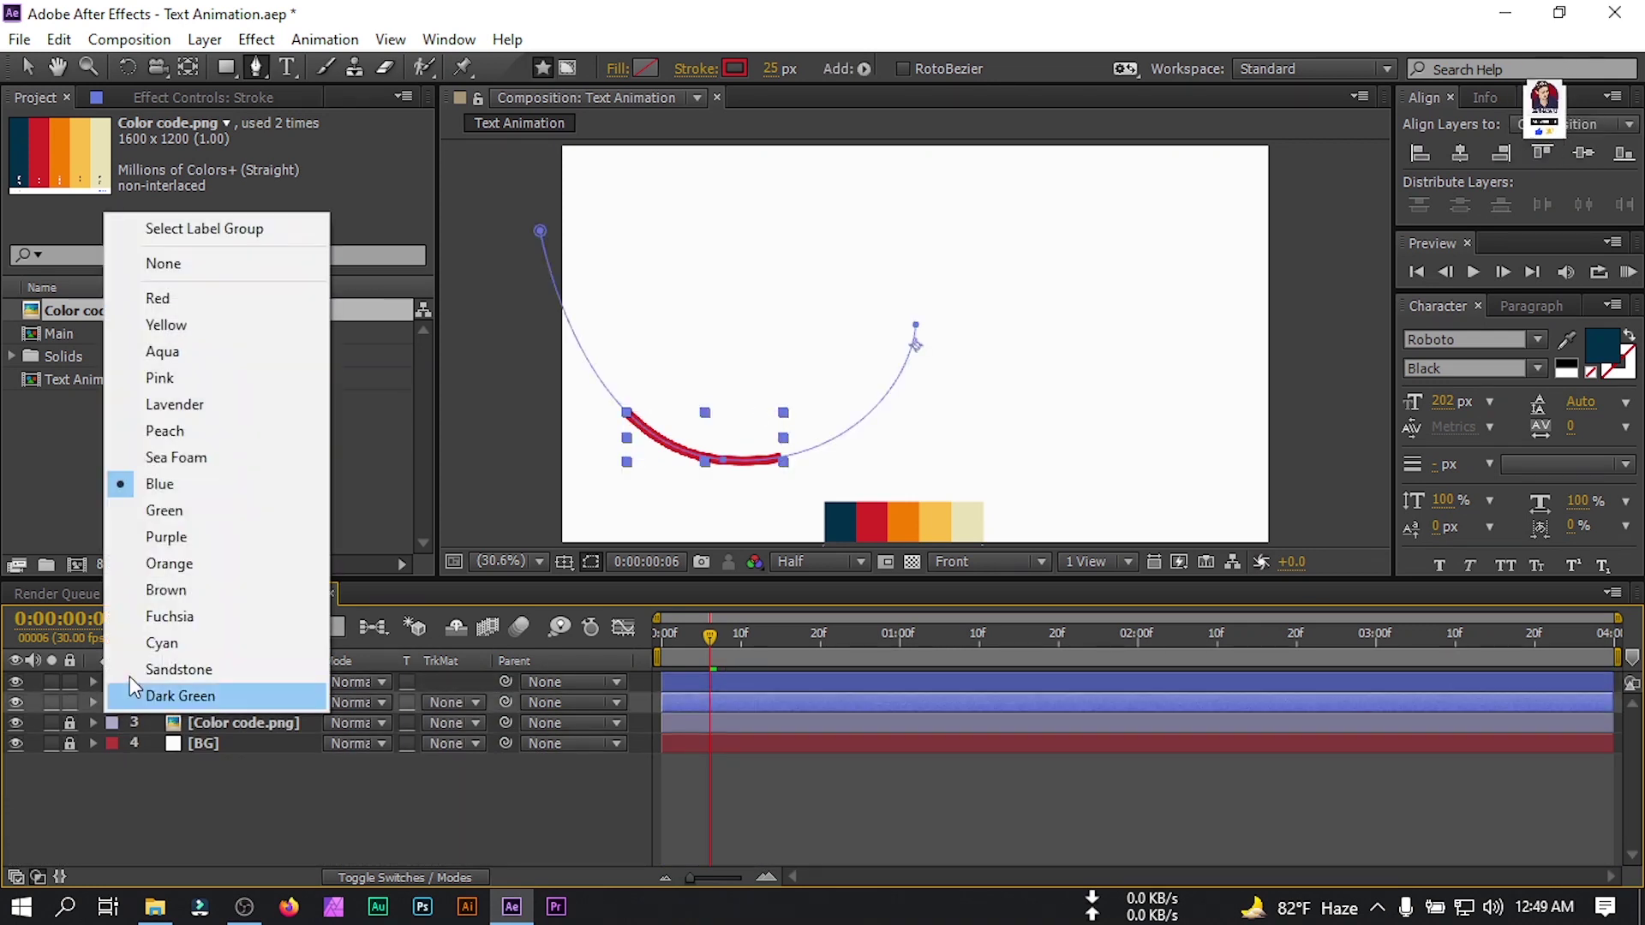
left_click(199, 301)
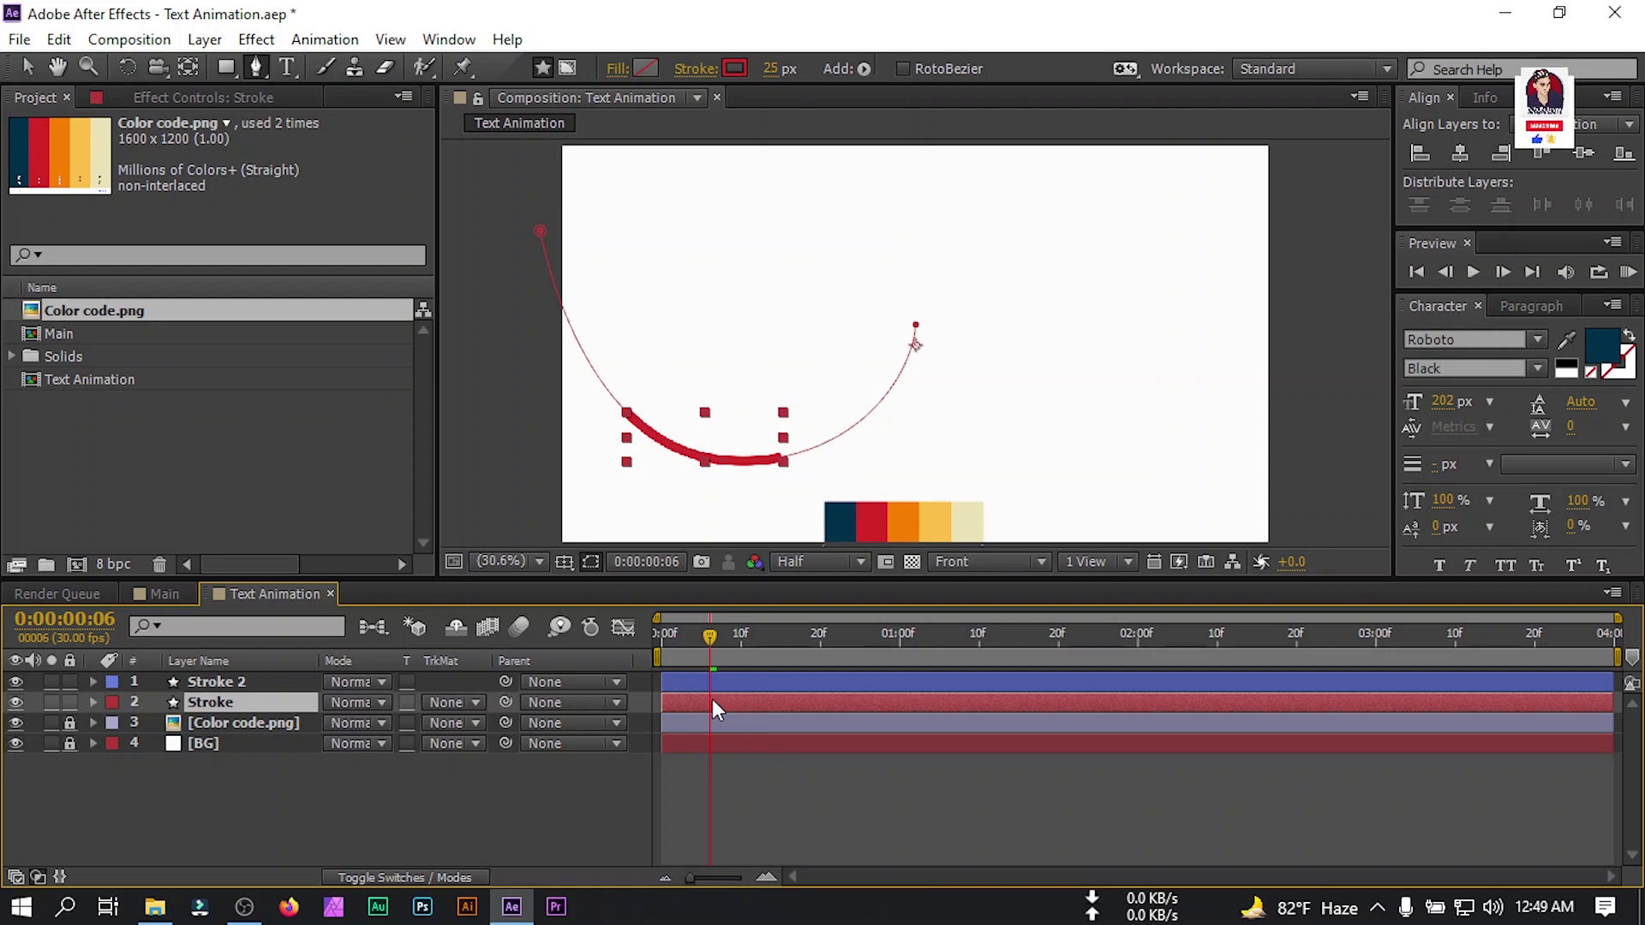
left_click(109, 737)
left_click(202, 304)
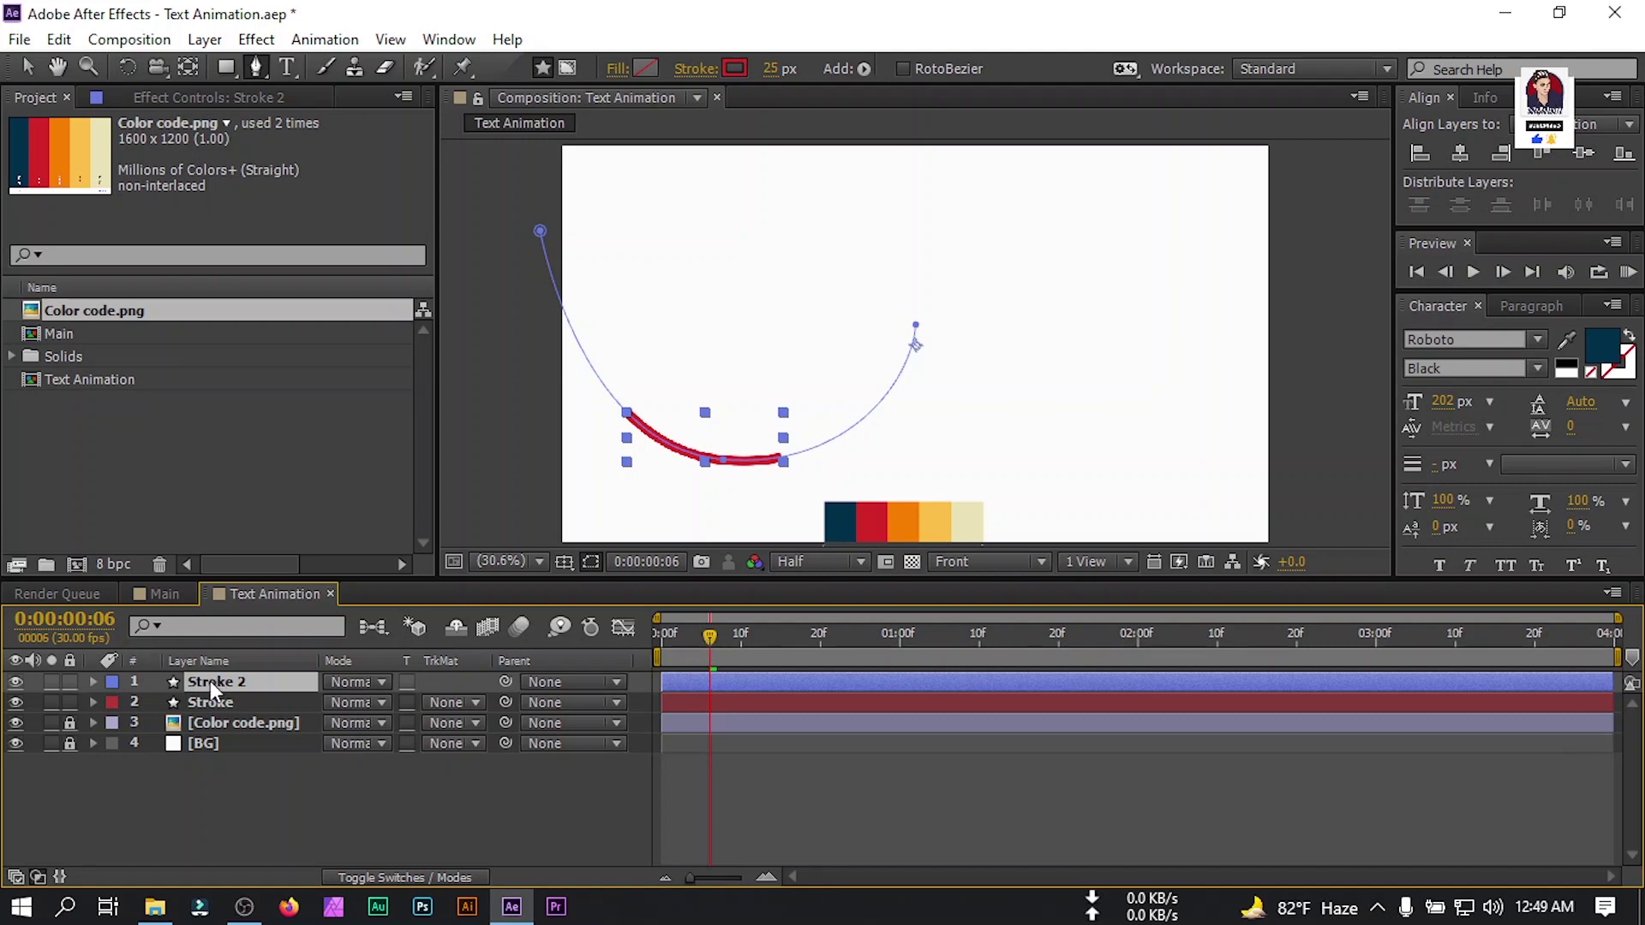
Set the Stroke 2 layer's stroke colour to orange by sampling it from the palette image.
left_click(734, 68)
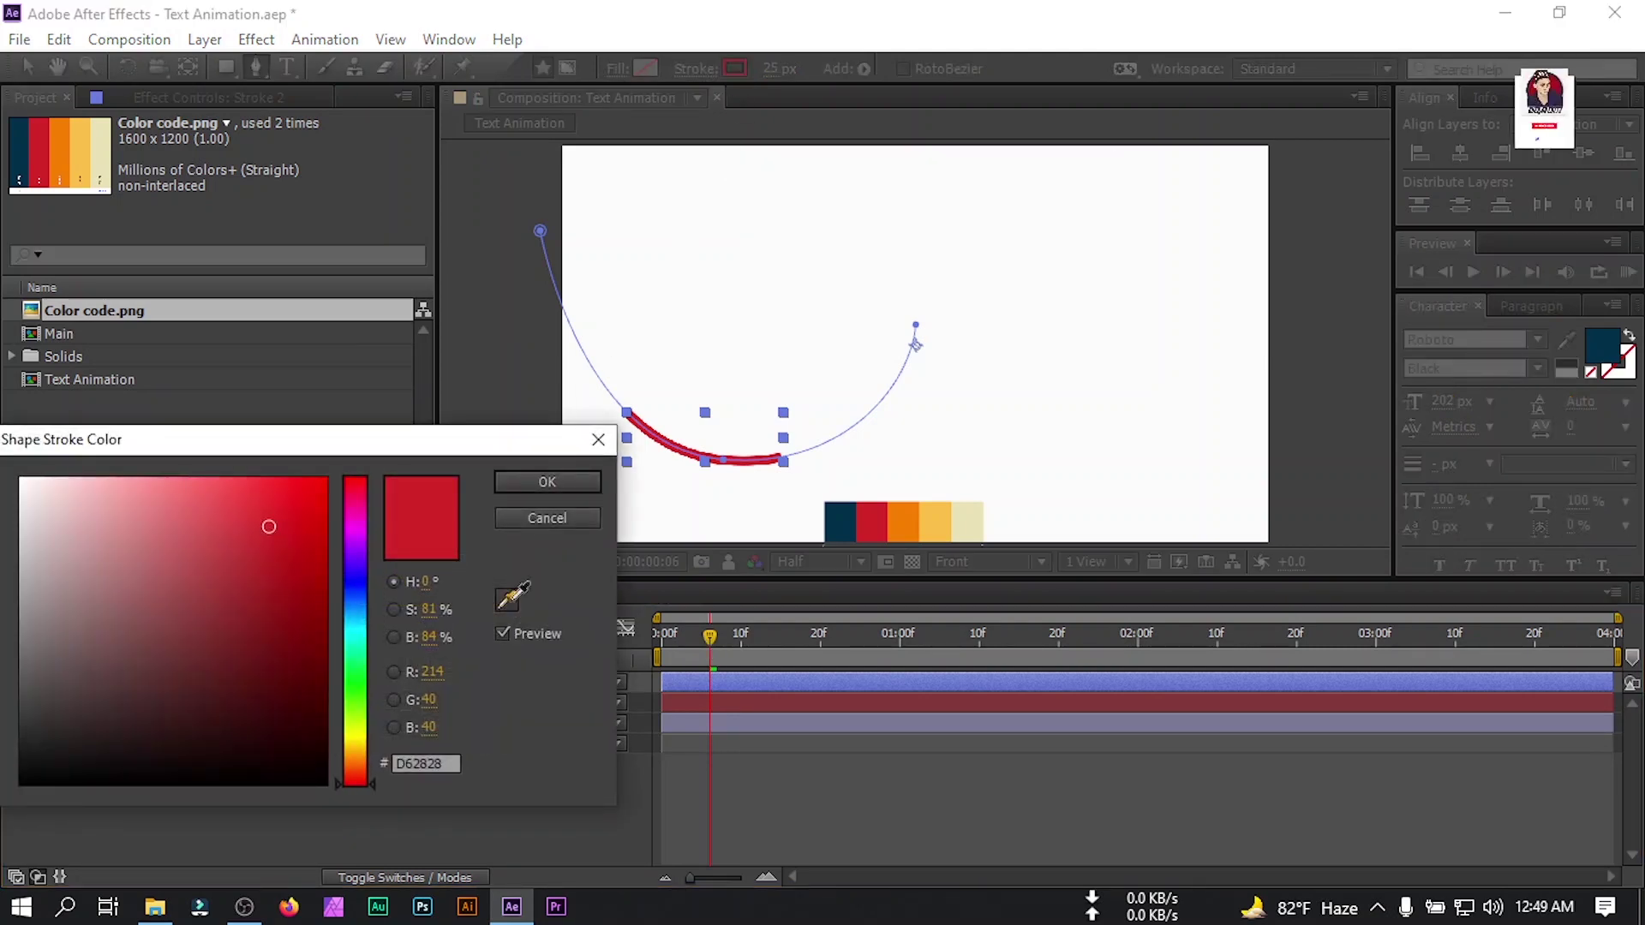
left_click(901, 523)
left_click(577, 484)
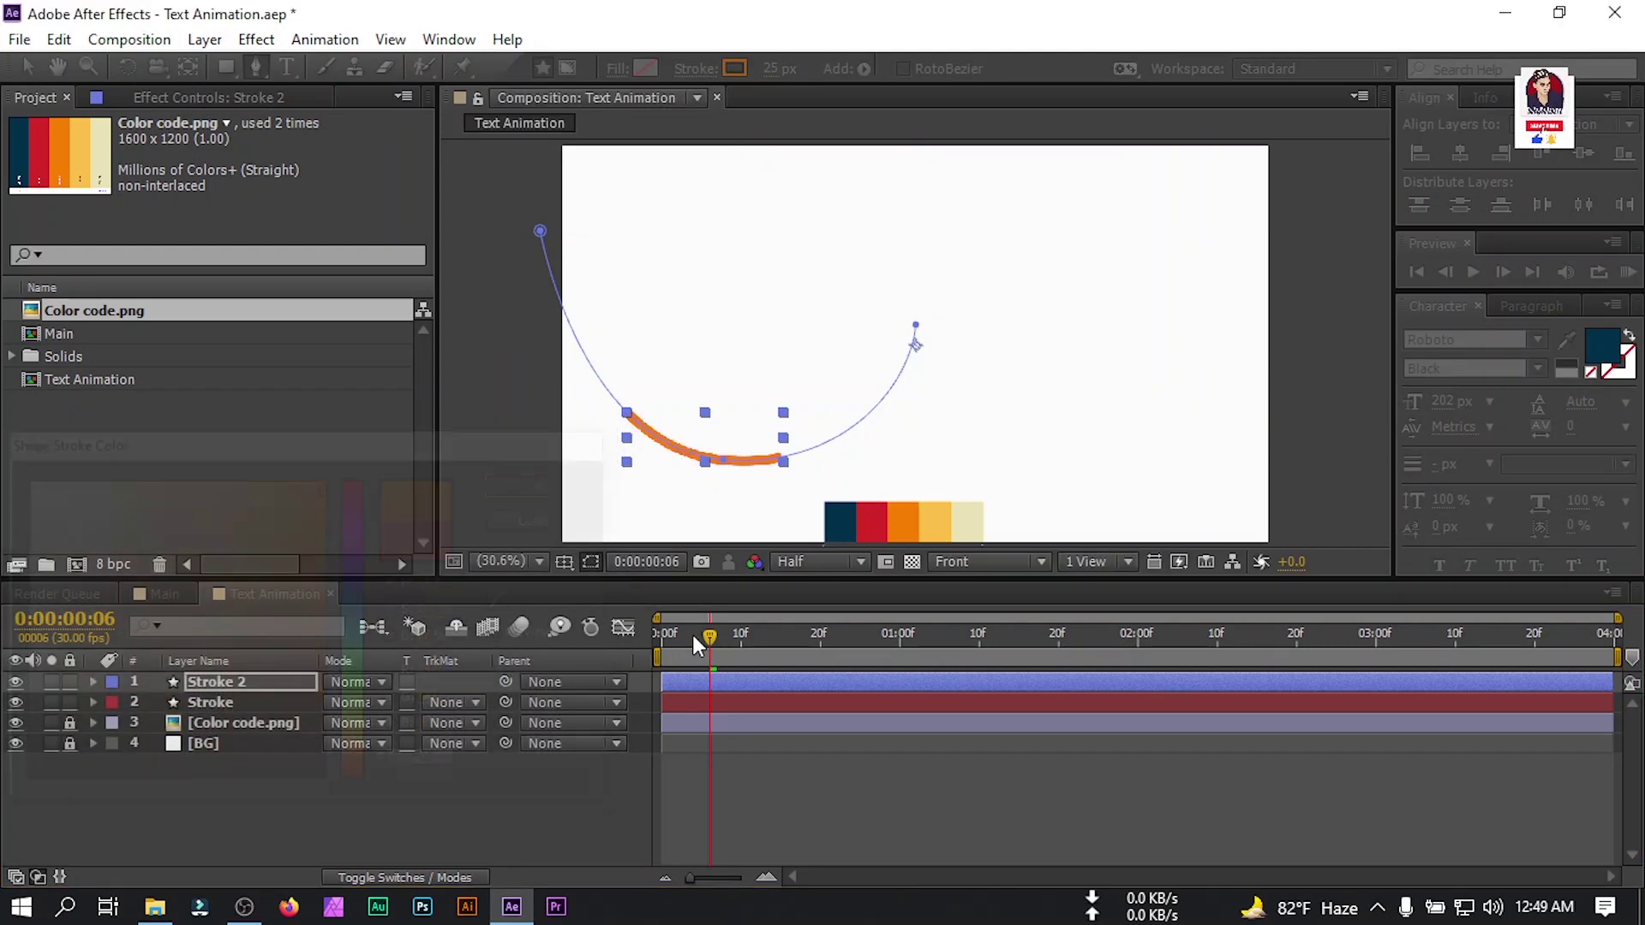
left_click(769, 765)
Move Stroke 2's last Start and End keyframes two frames later, to frames 14 and 12, and preview the trailing orange line.
mouse_move(713, 640)
left_mouse_down()
mouse_move(685, 646)
mouse_move(728, 646)
mouse_move(694, 646)
left_mouse_up()
left_click(221, 685)
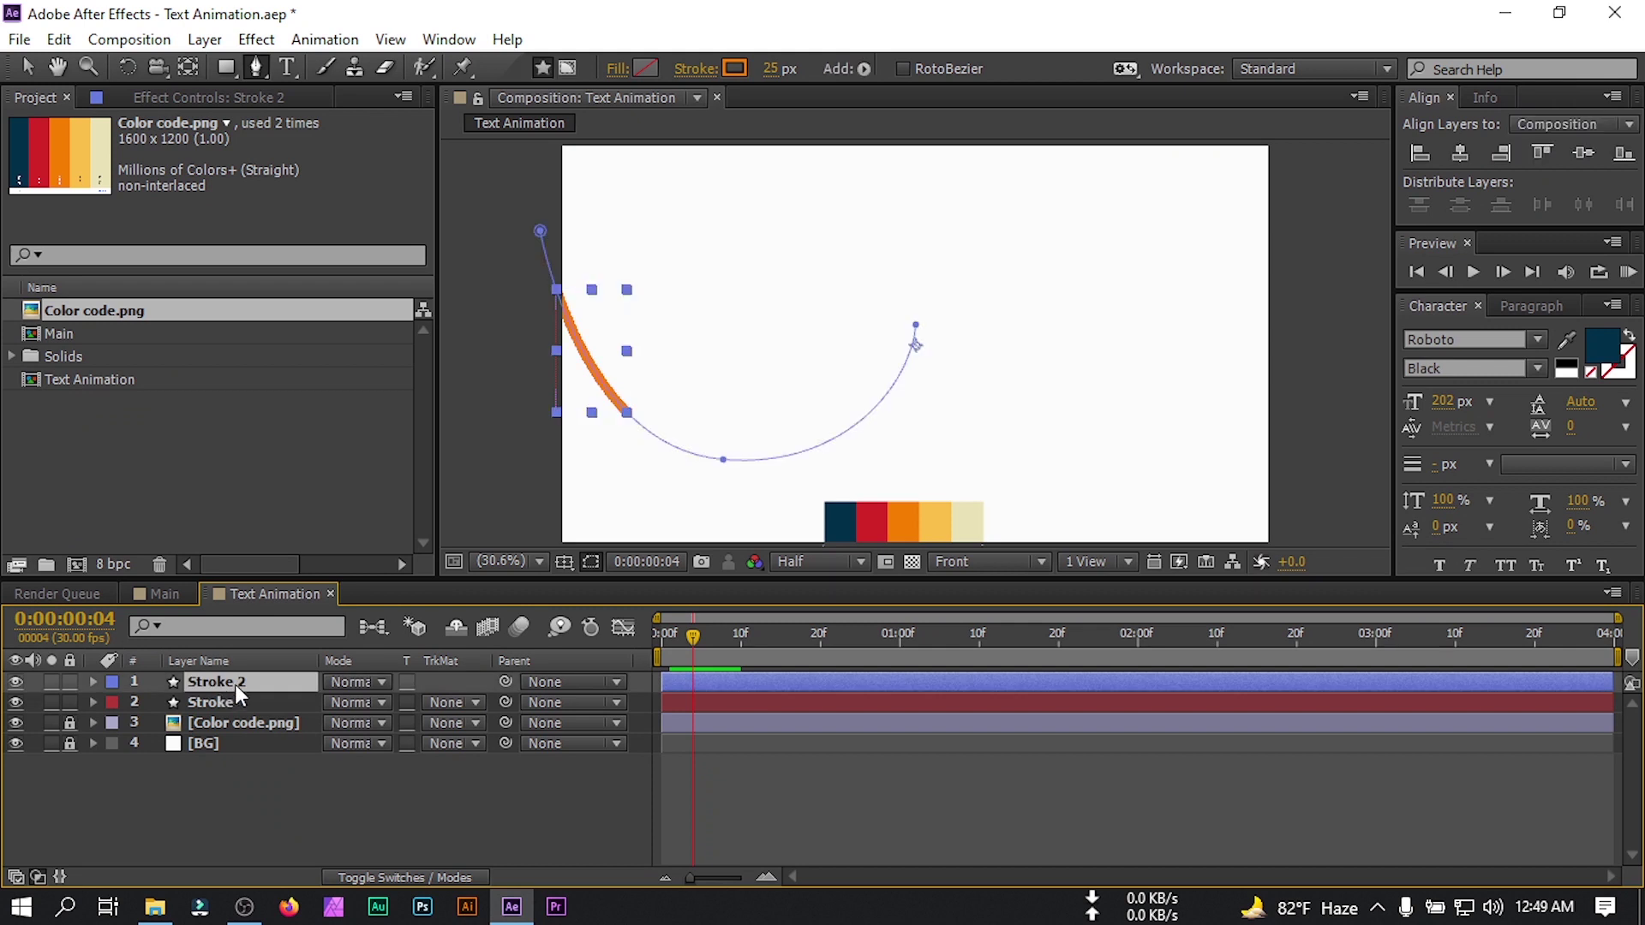
key("u")
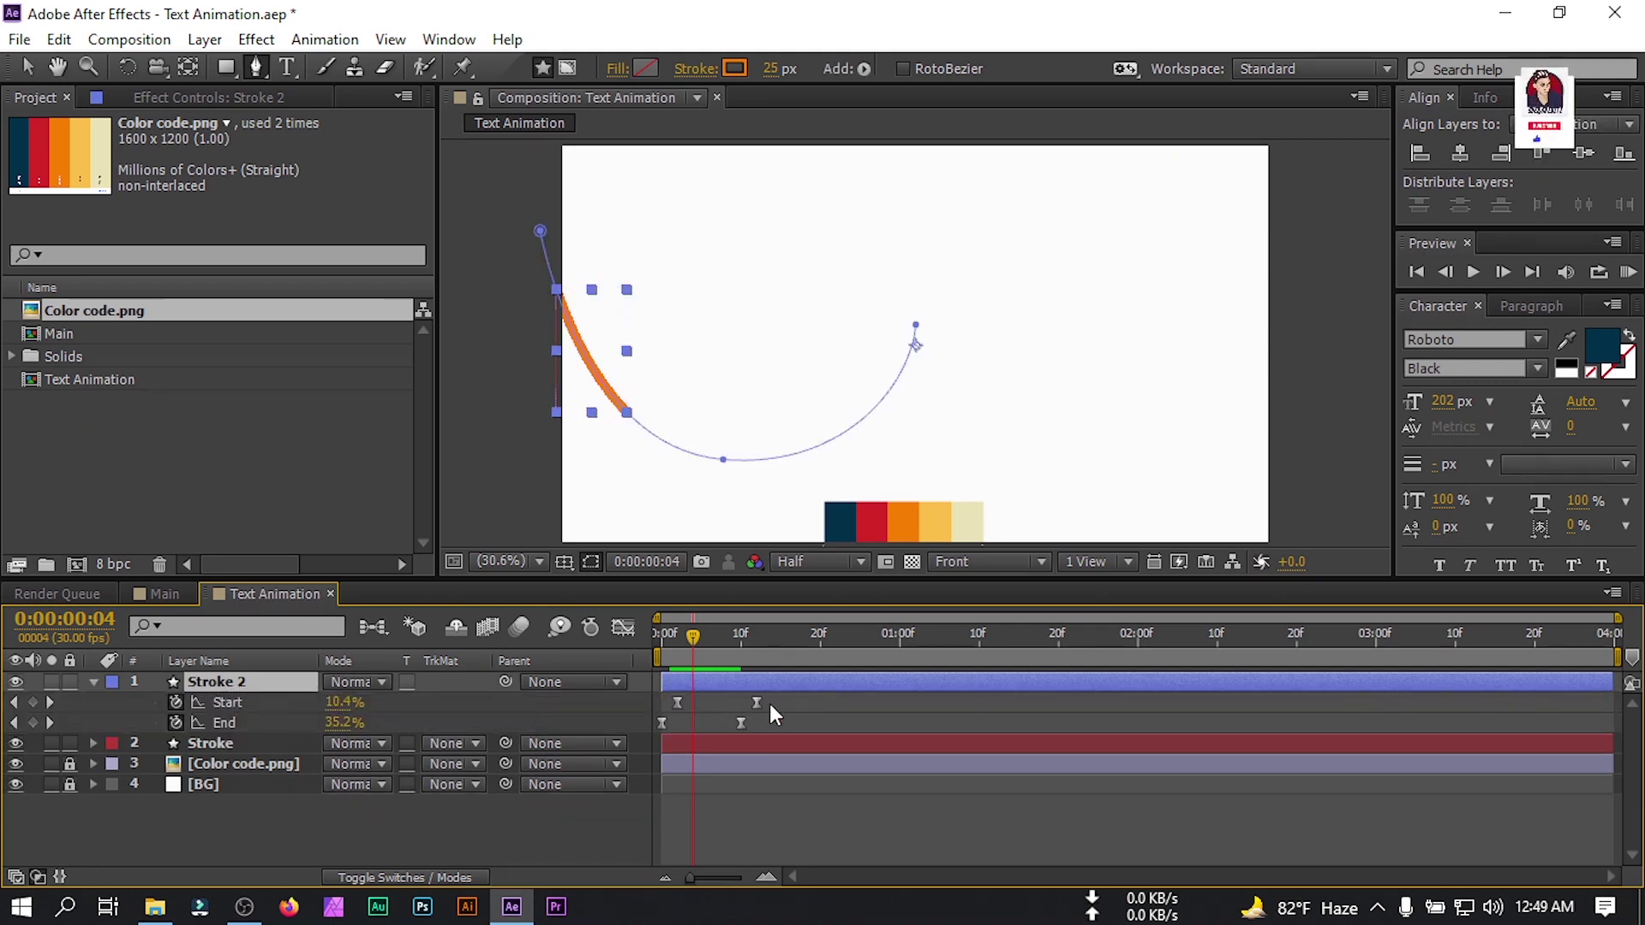
left_click_drag(778, 697, 734, 734)
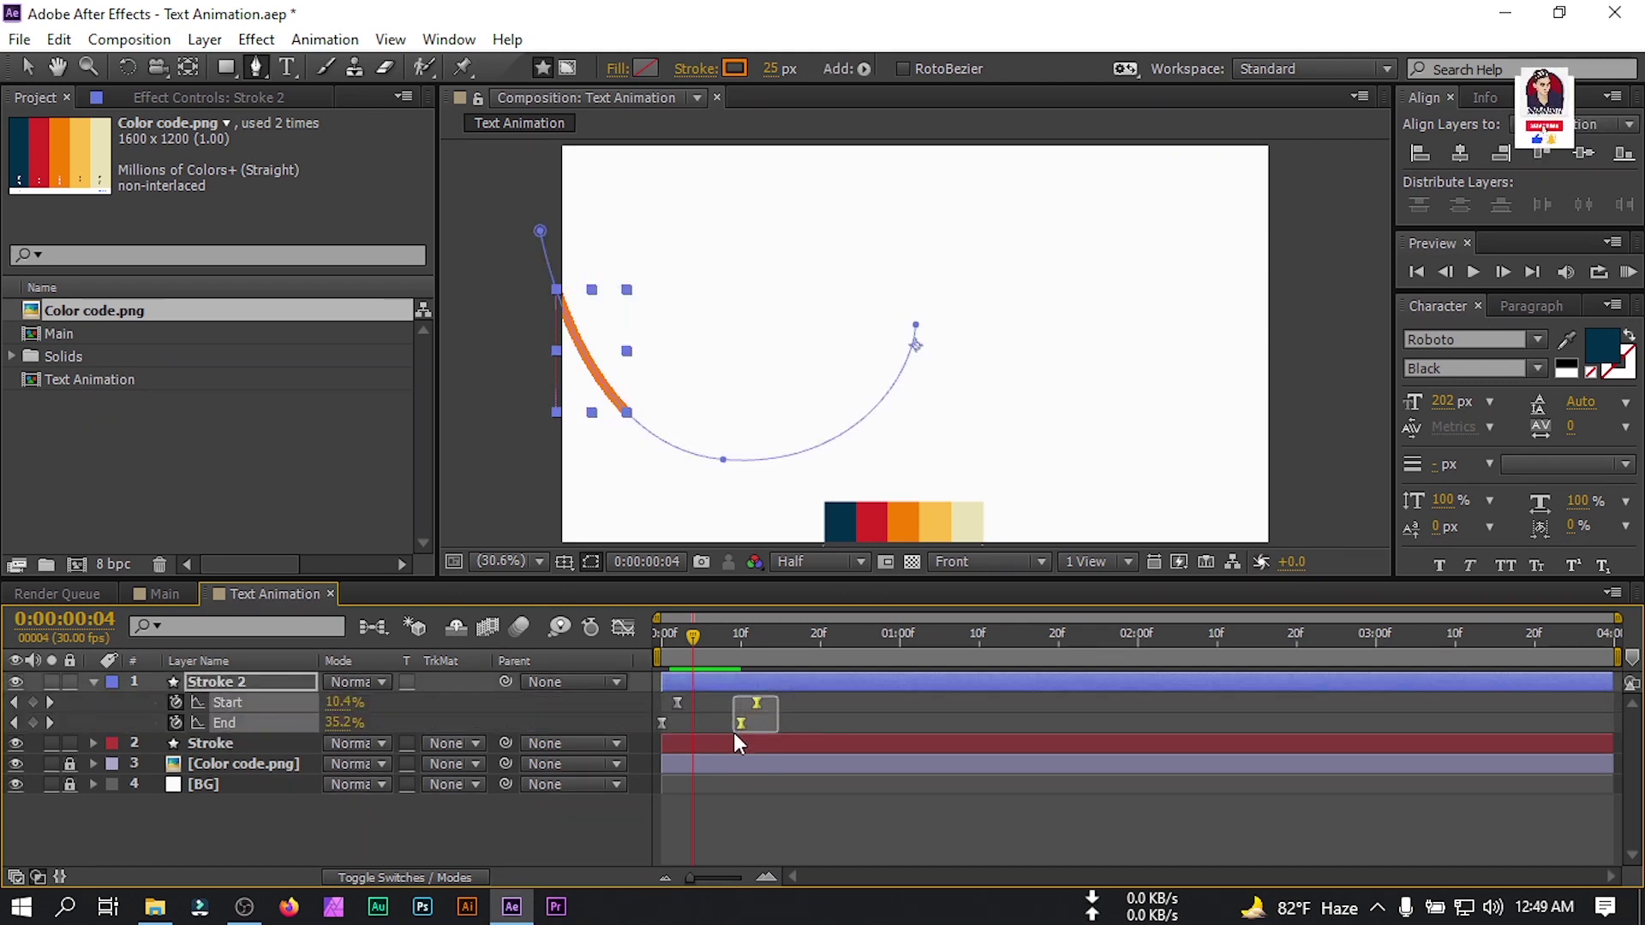
left_click_drag(689, 639, 731, 636)
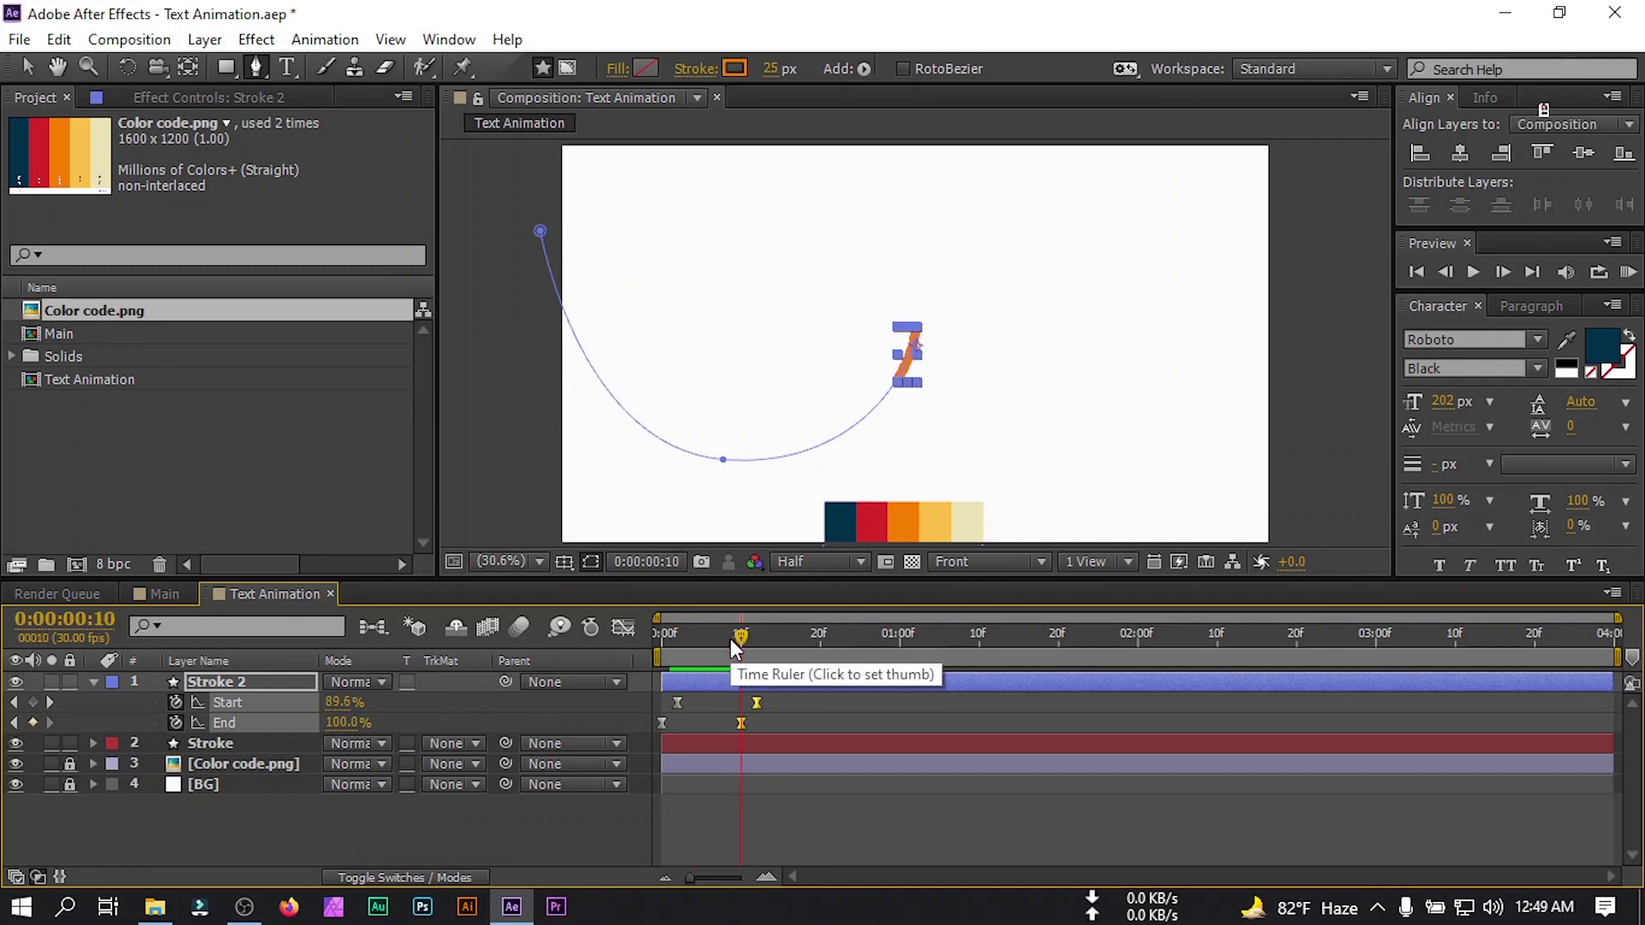
key("alt+Right")
key("alt+Right")
key("Home")
left_click(837, 701)
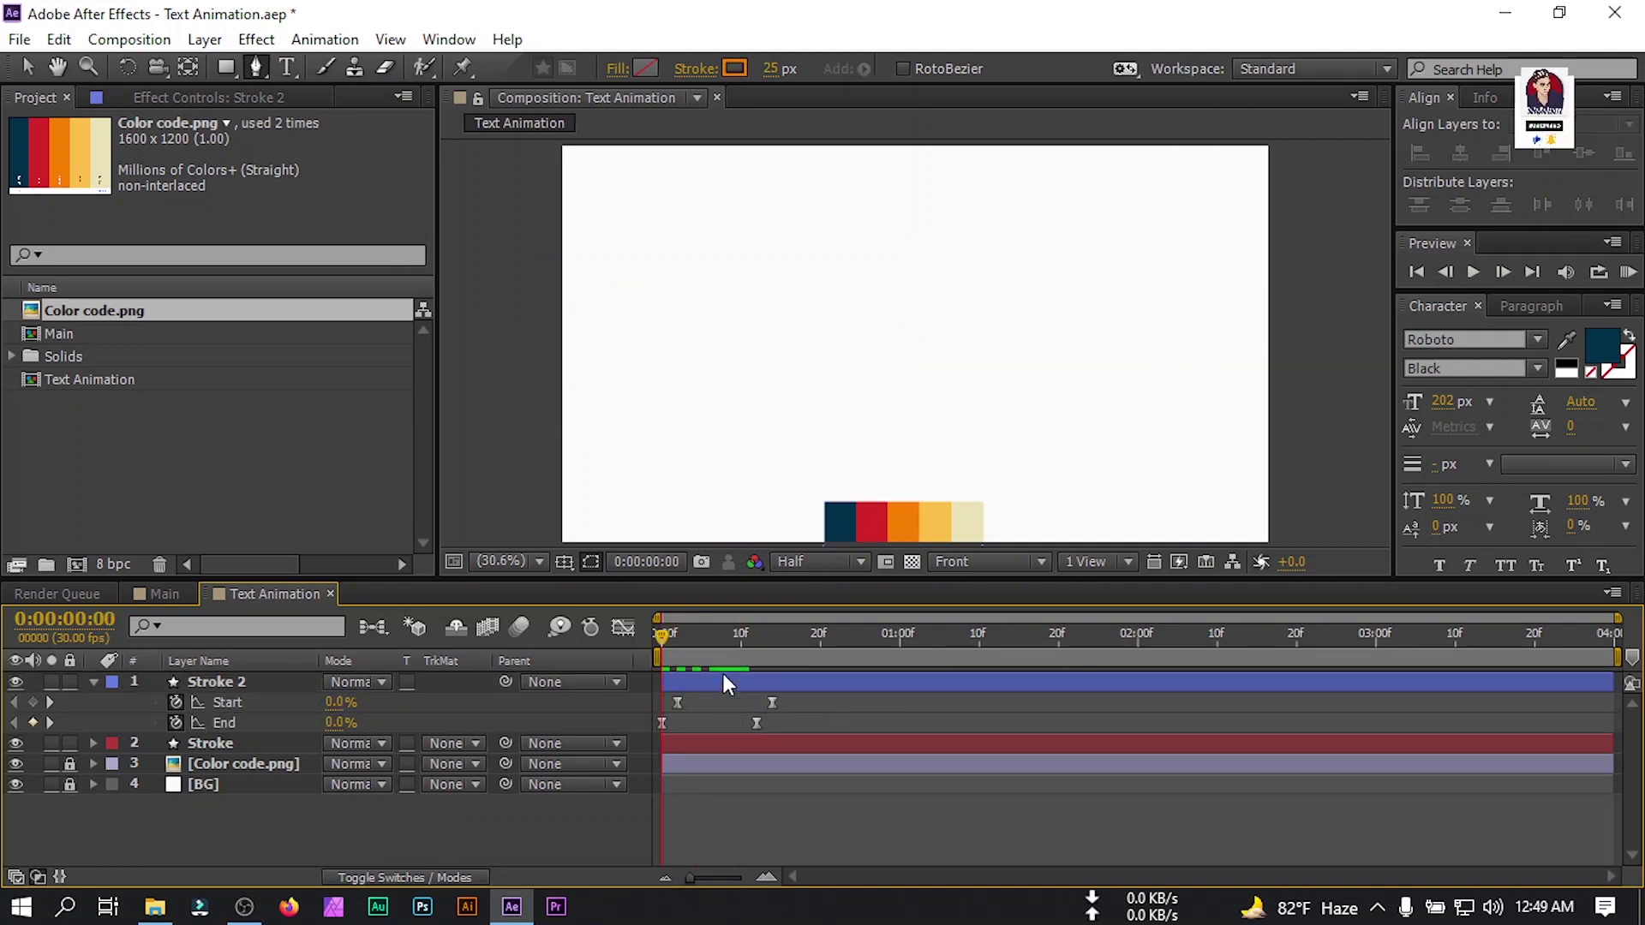
left_click_drag(669, 643, 728, 655)
key("space")
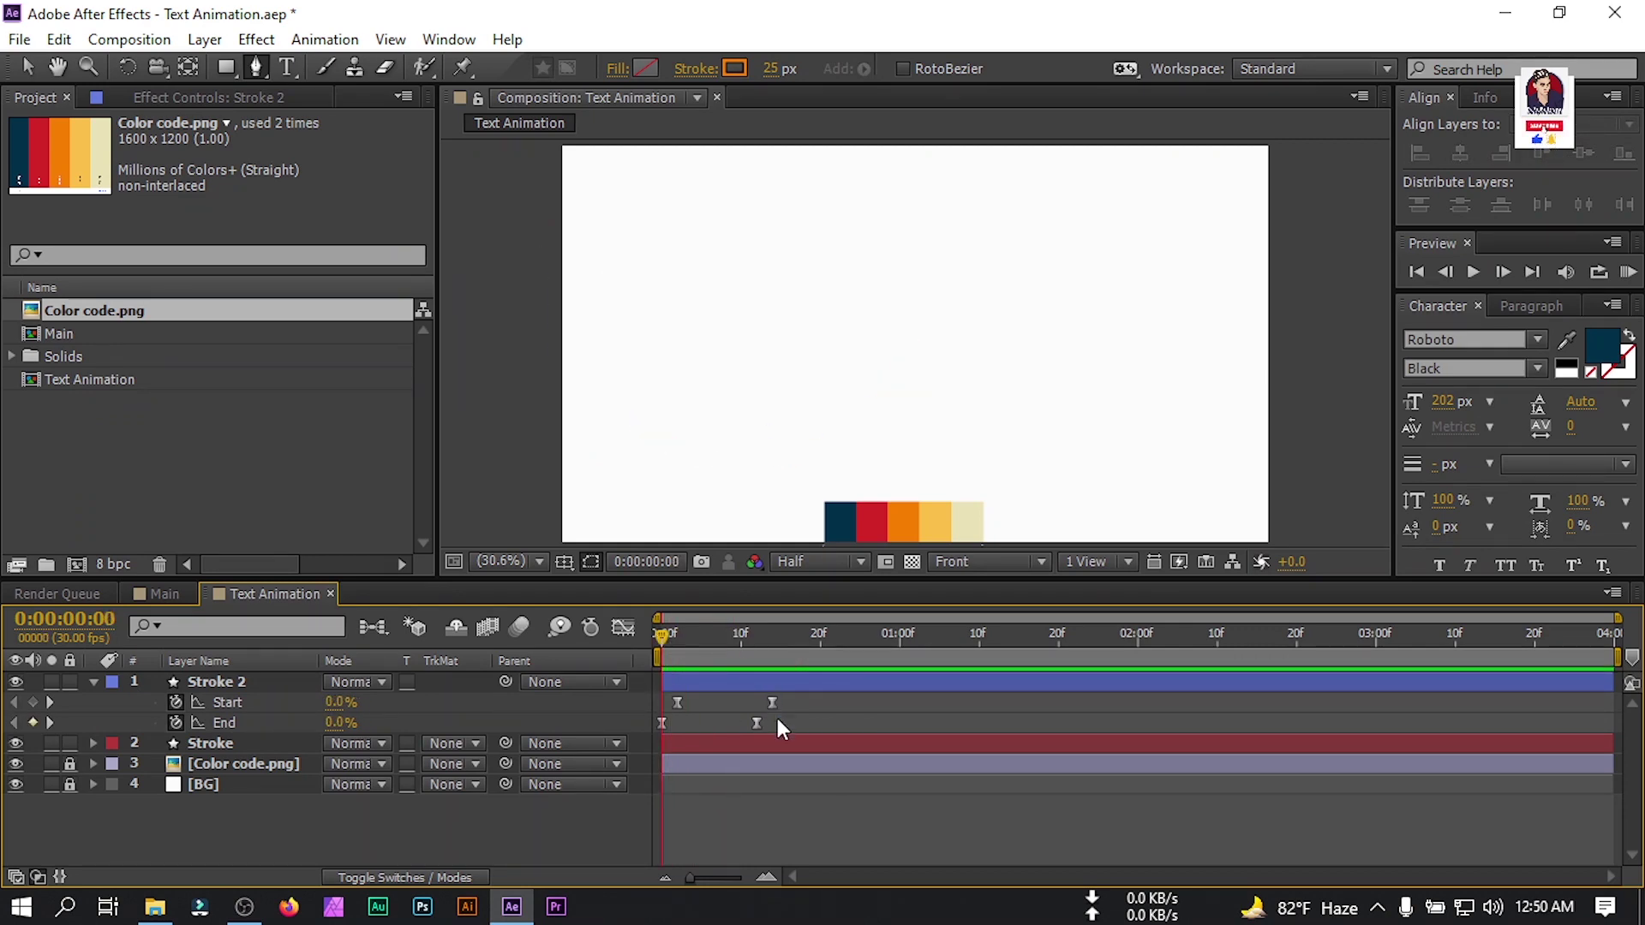
left_click_drag(873, 641, 737, 675)
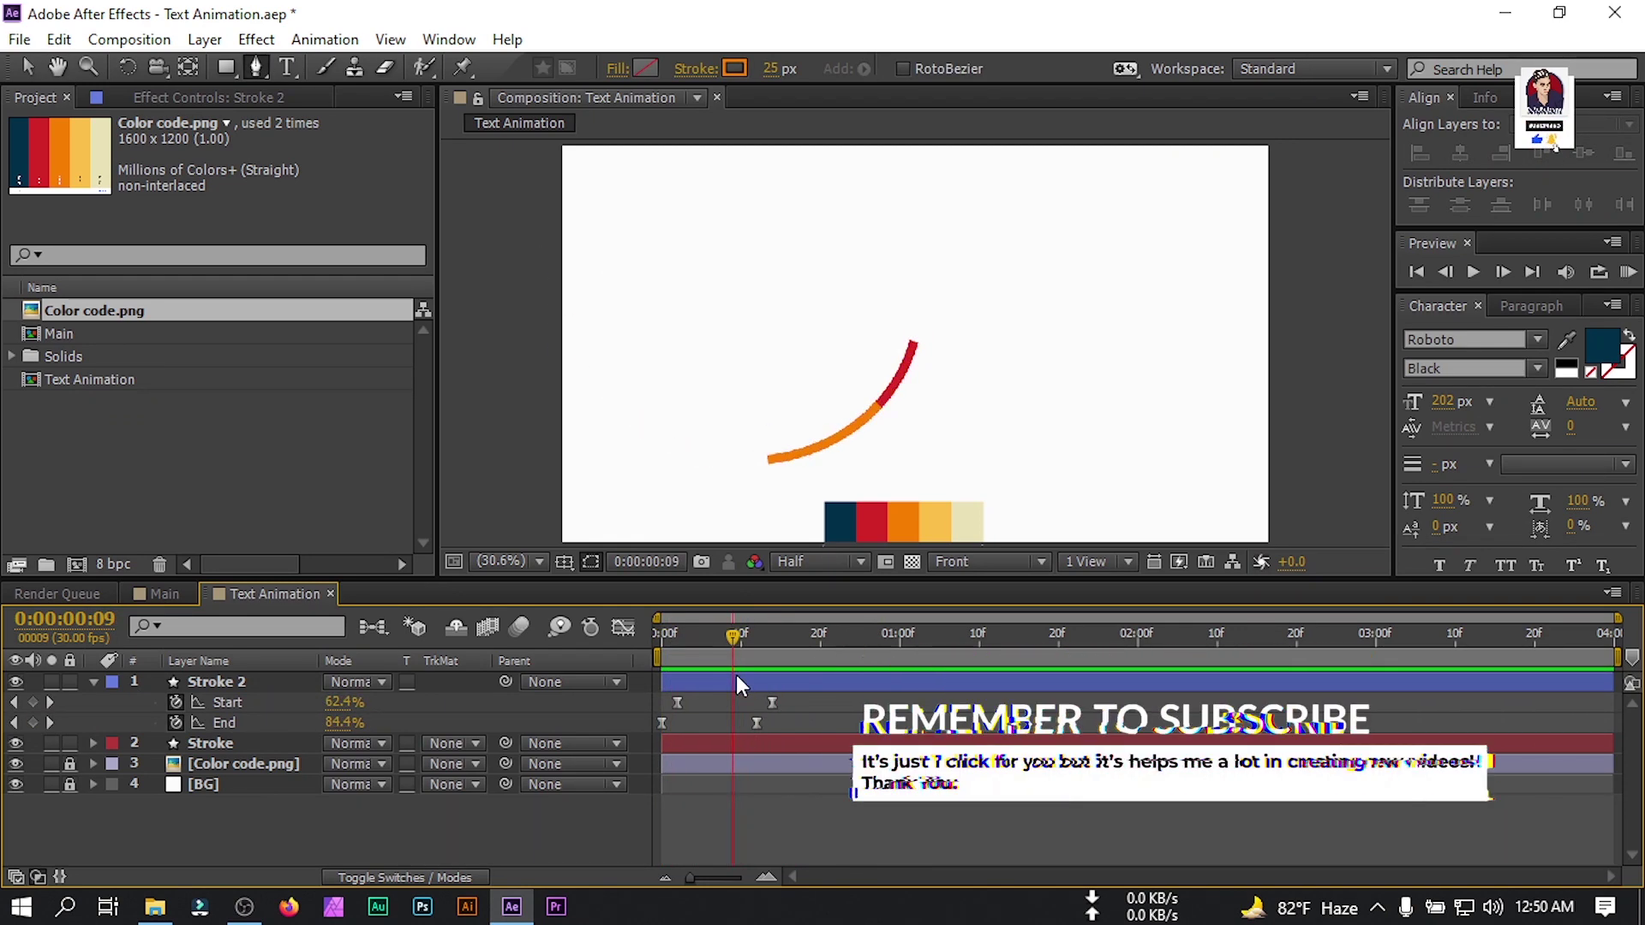
Set the Stroke 2 layer's stroke width to 15 px.
left_click(218, 682)
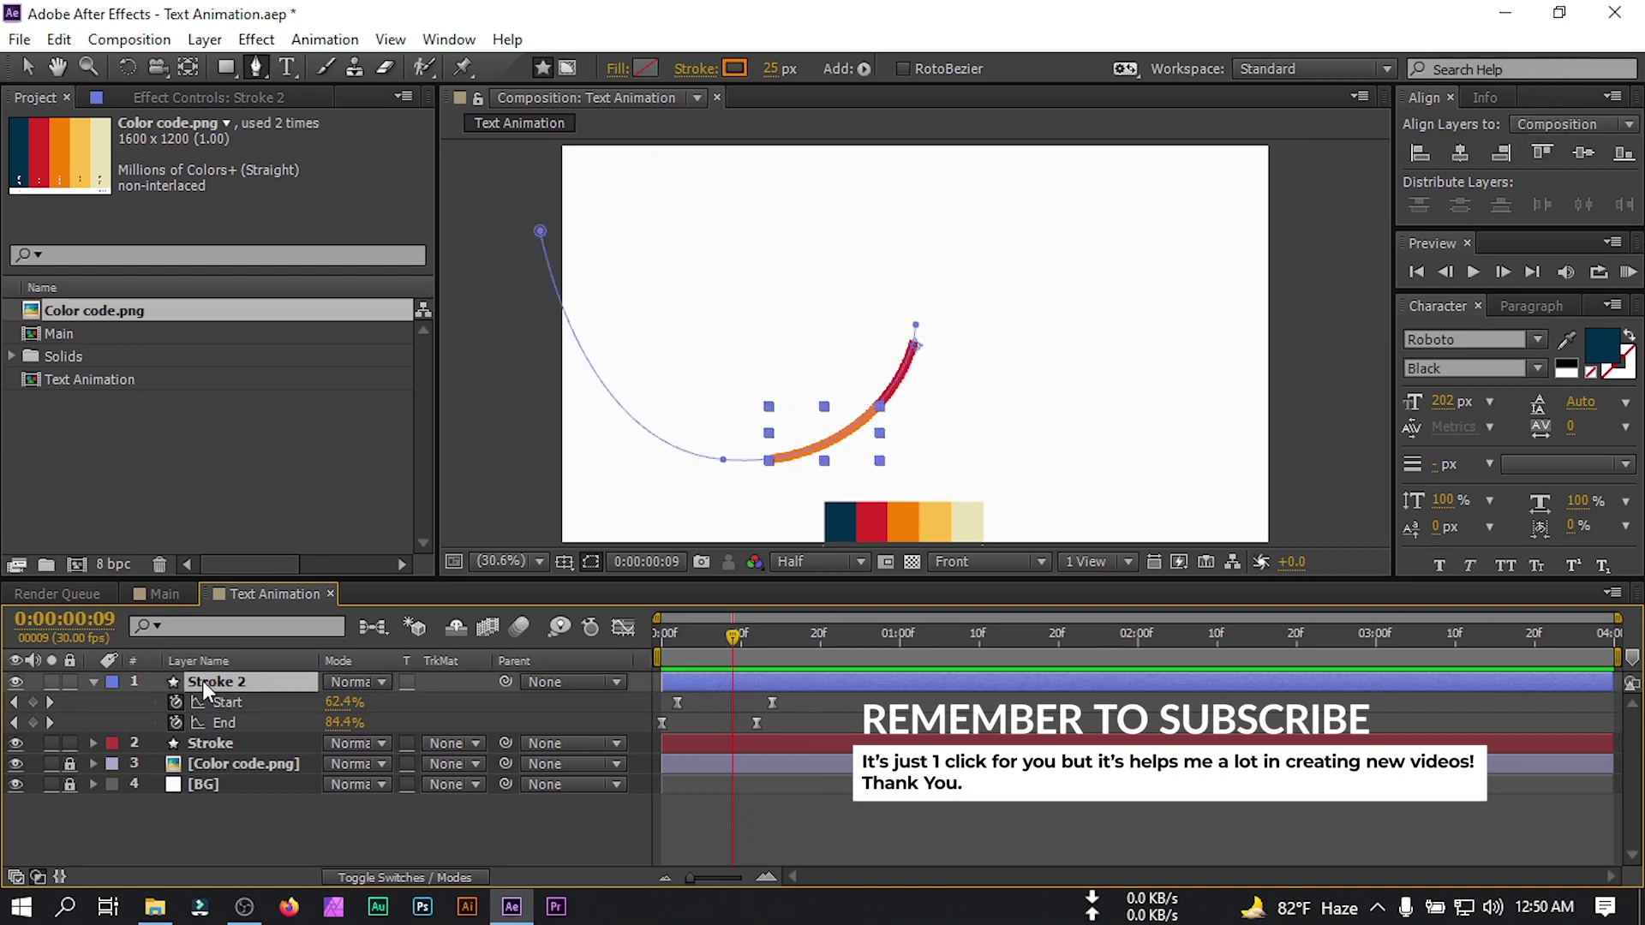
left_click(778, 71)
type("14")
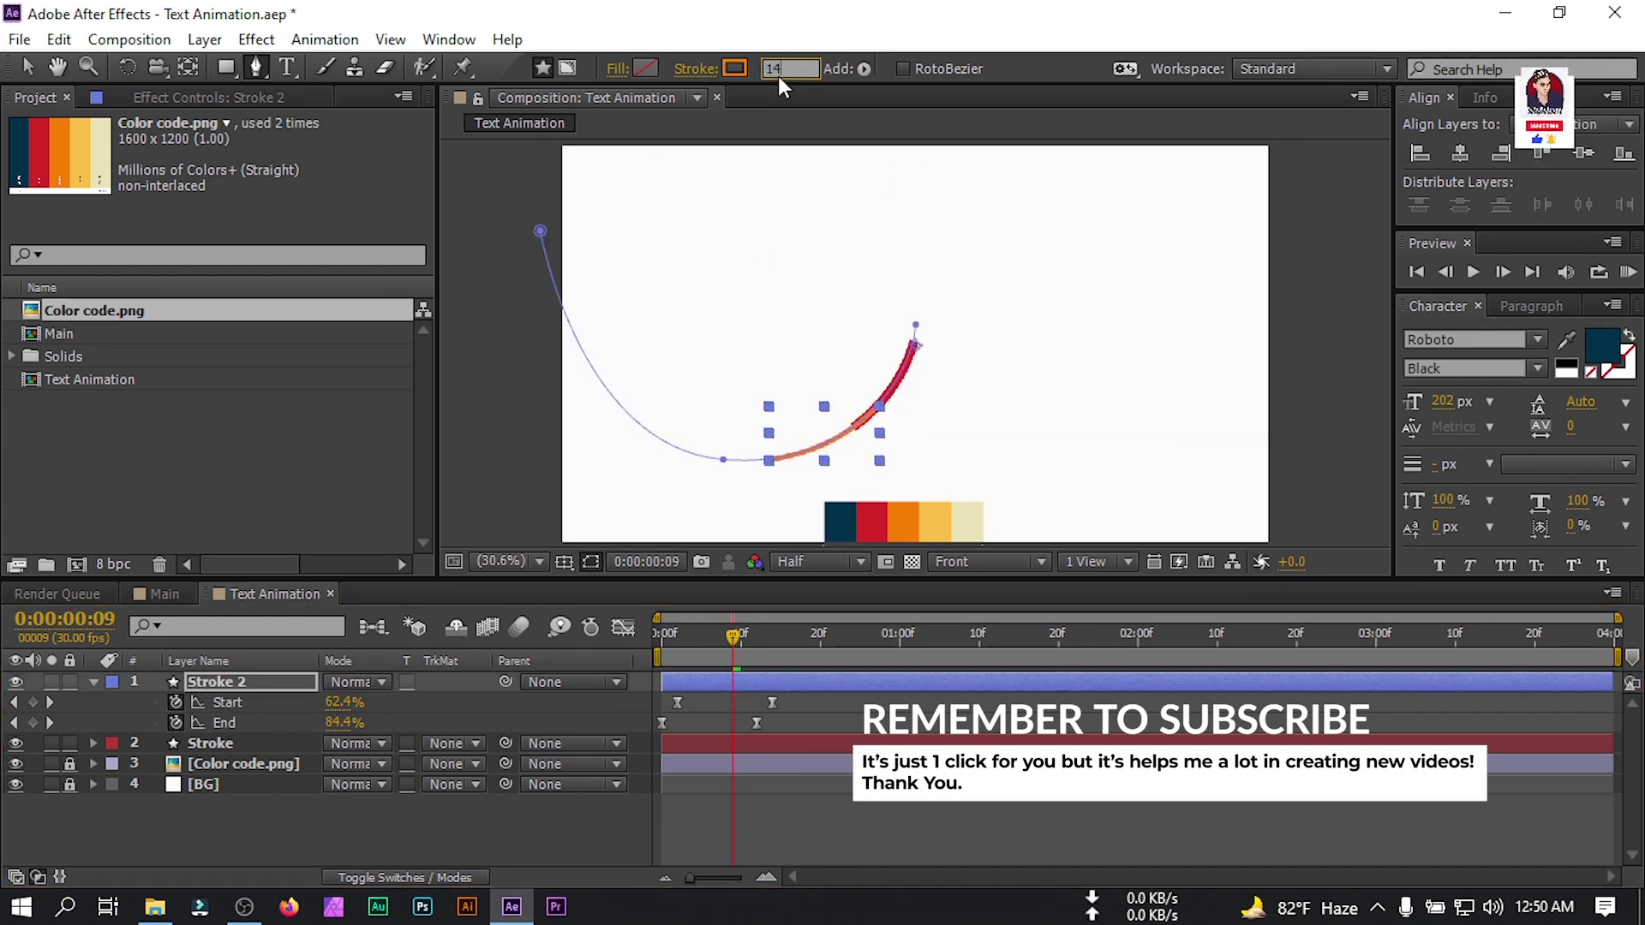
key("BackSpace")
type("5")
key("Return")
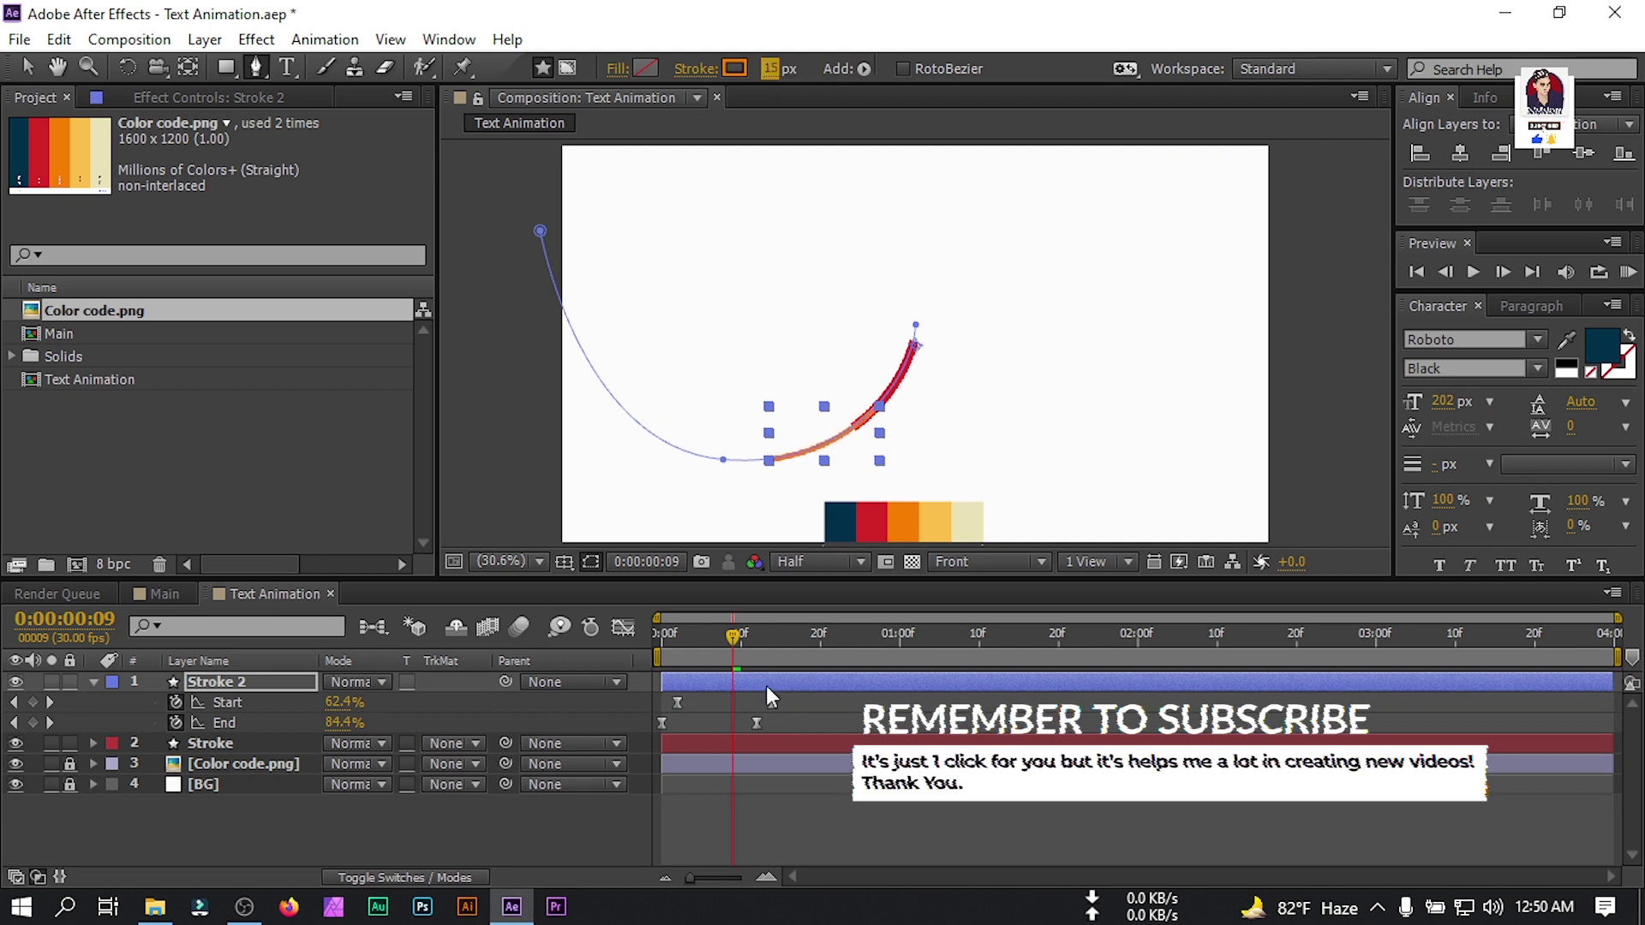
Add dashes to the Stroke 2 layer's Stroke 1 and set the Dash length to 60.
left_click(93, 682)
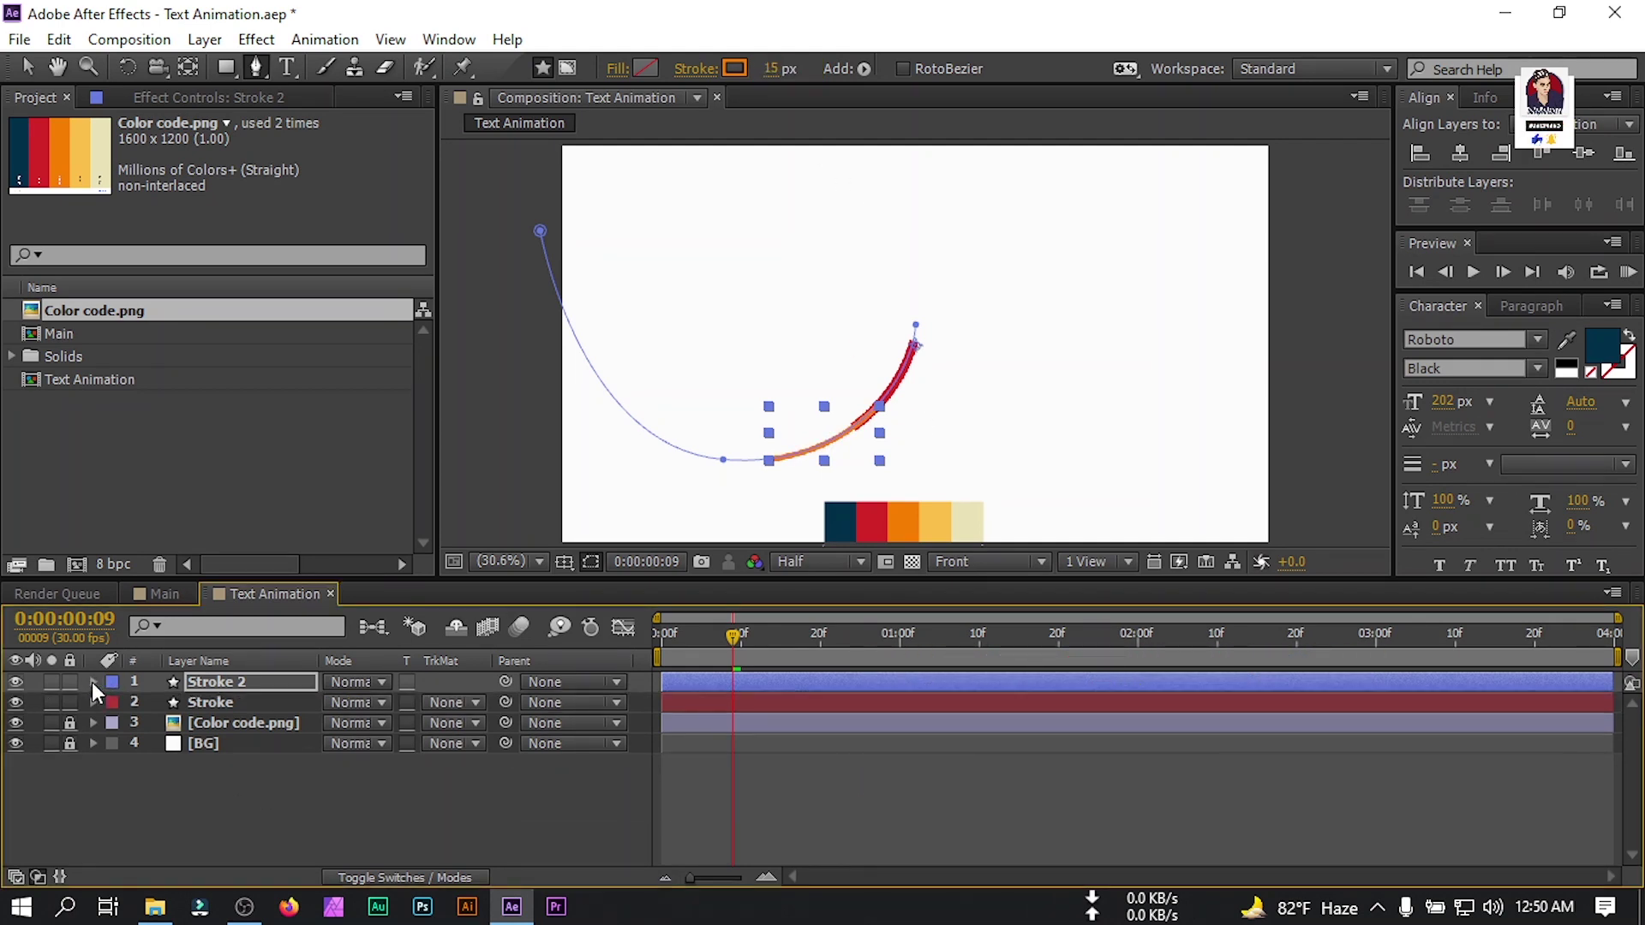
left_click(93, 682)
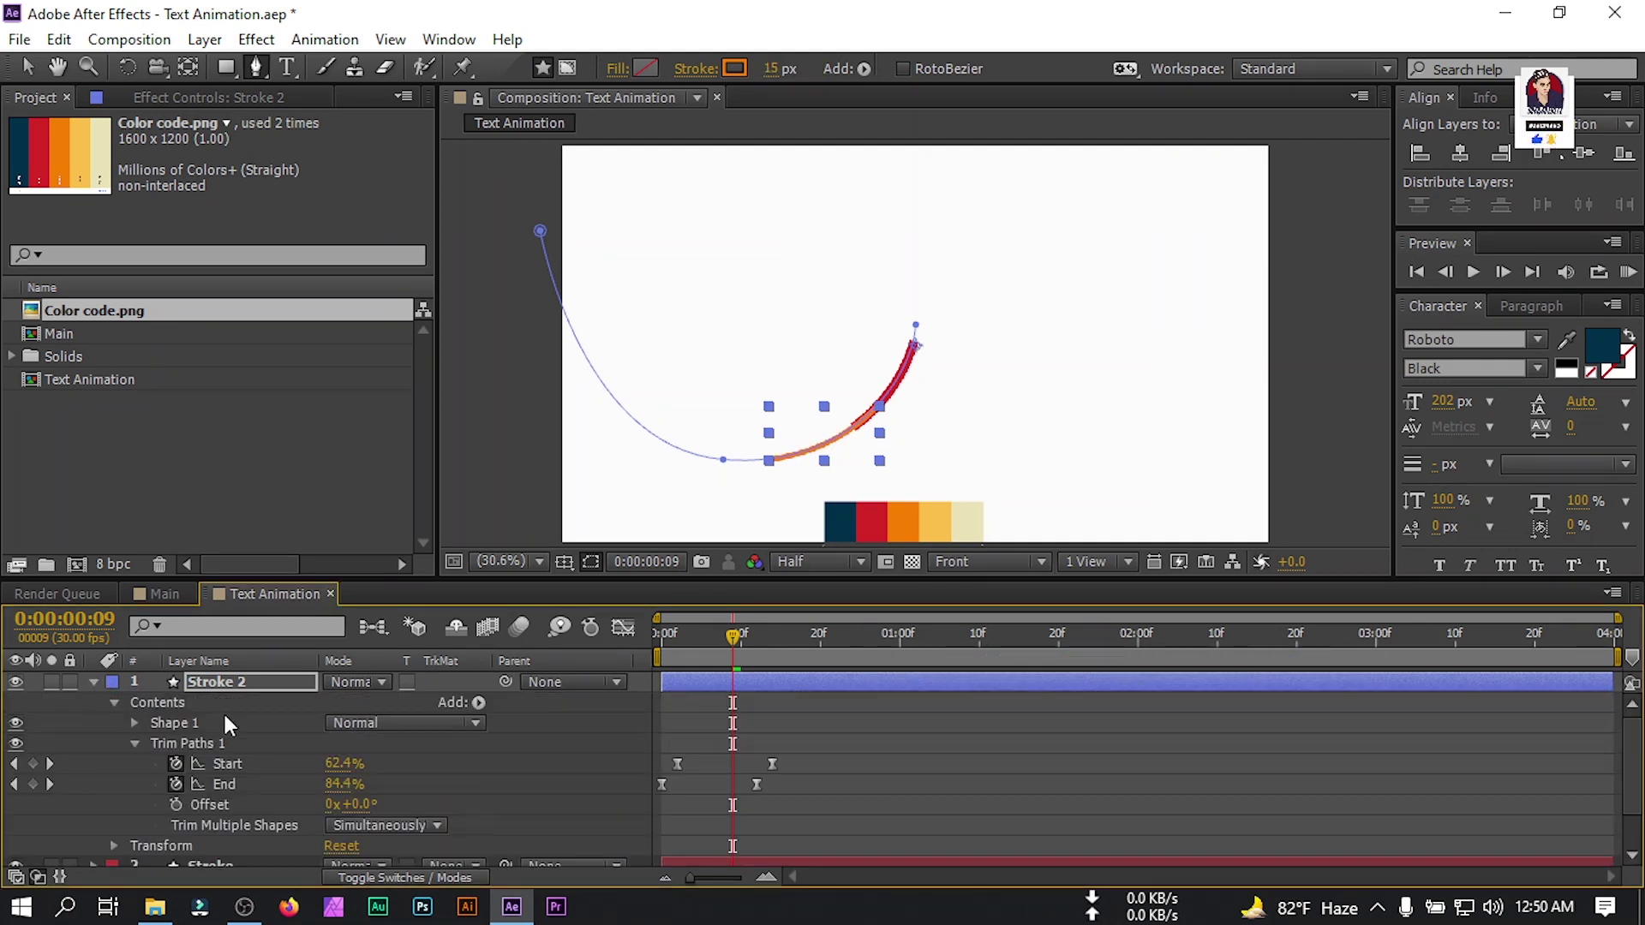
left_click(135, 723)
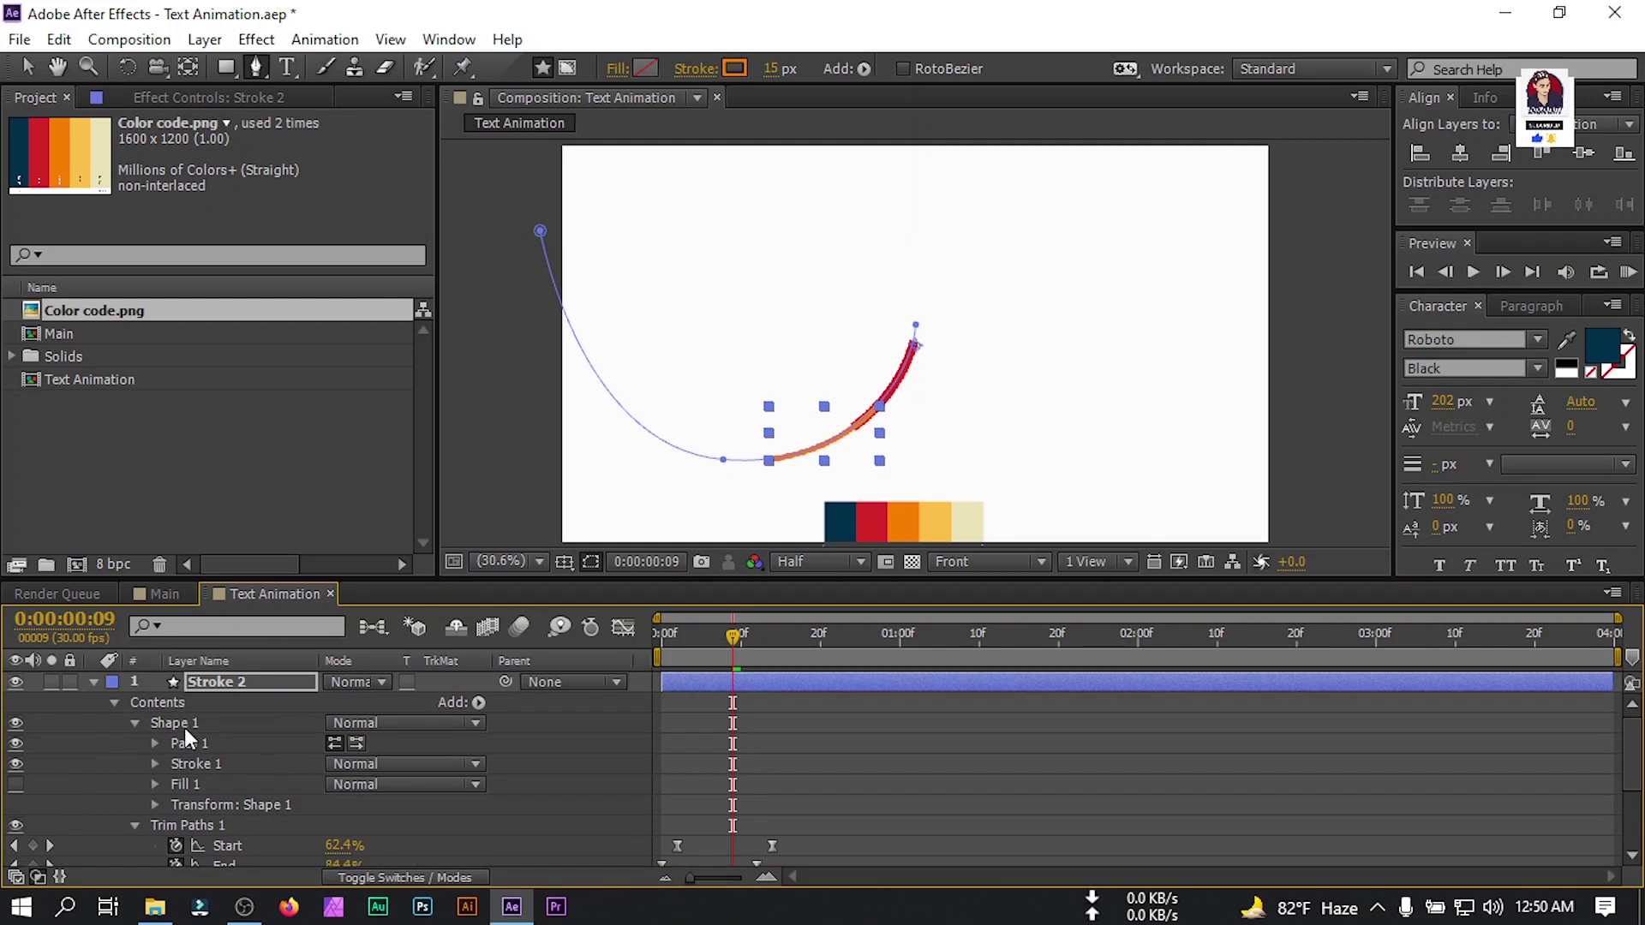
left_click(154, 764)
scroll(172, 760, "down", 3)
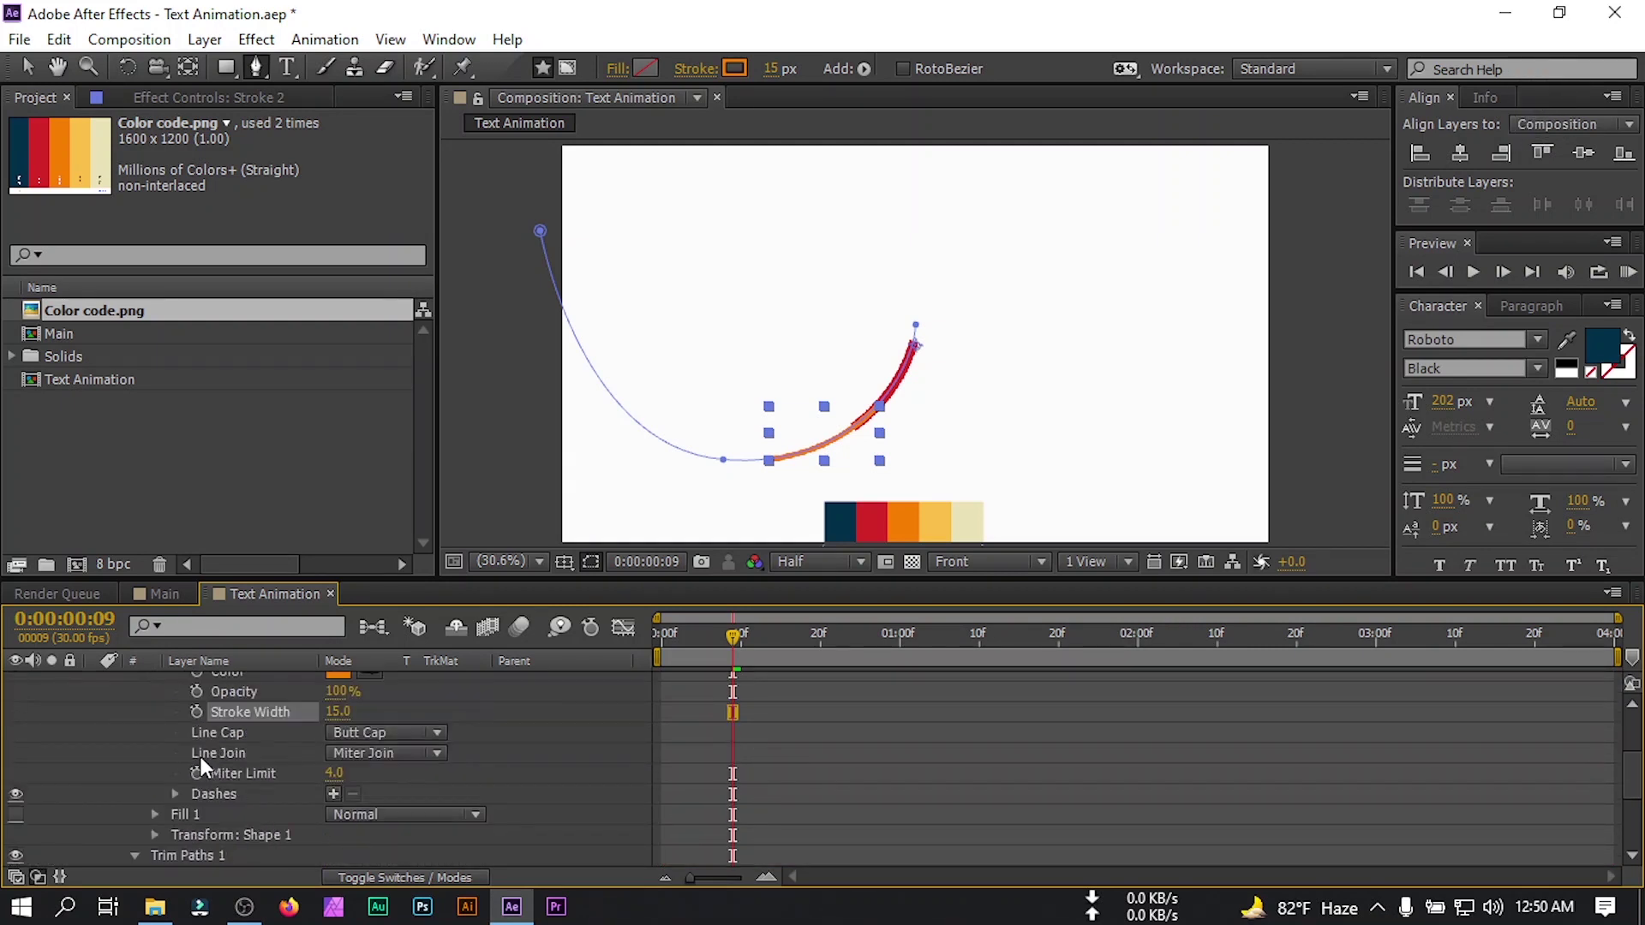
left_click(332, 792)
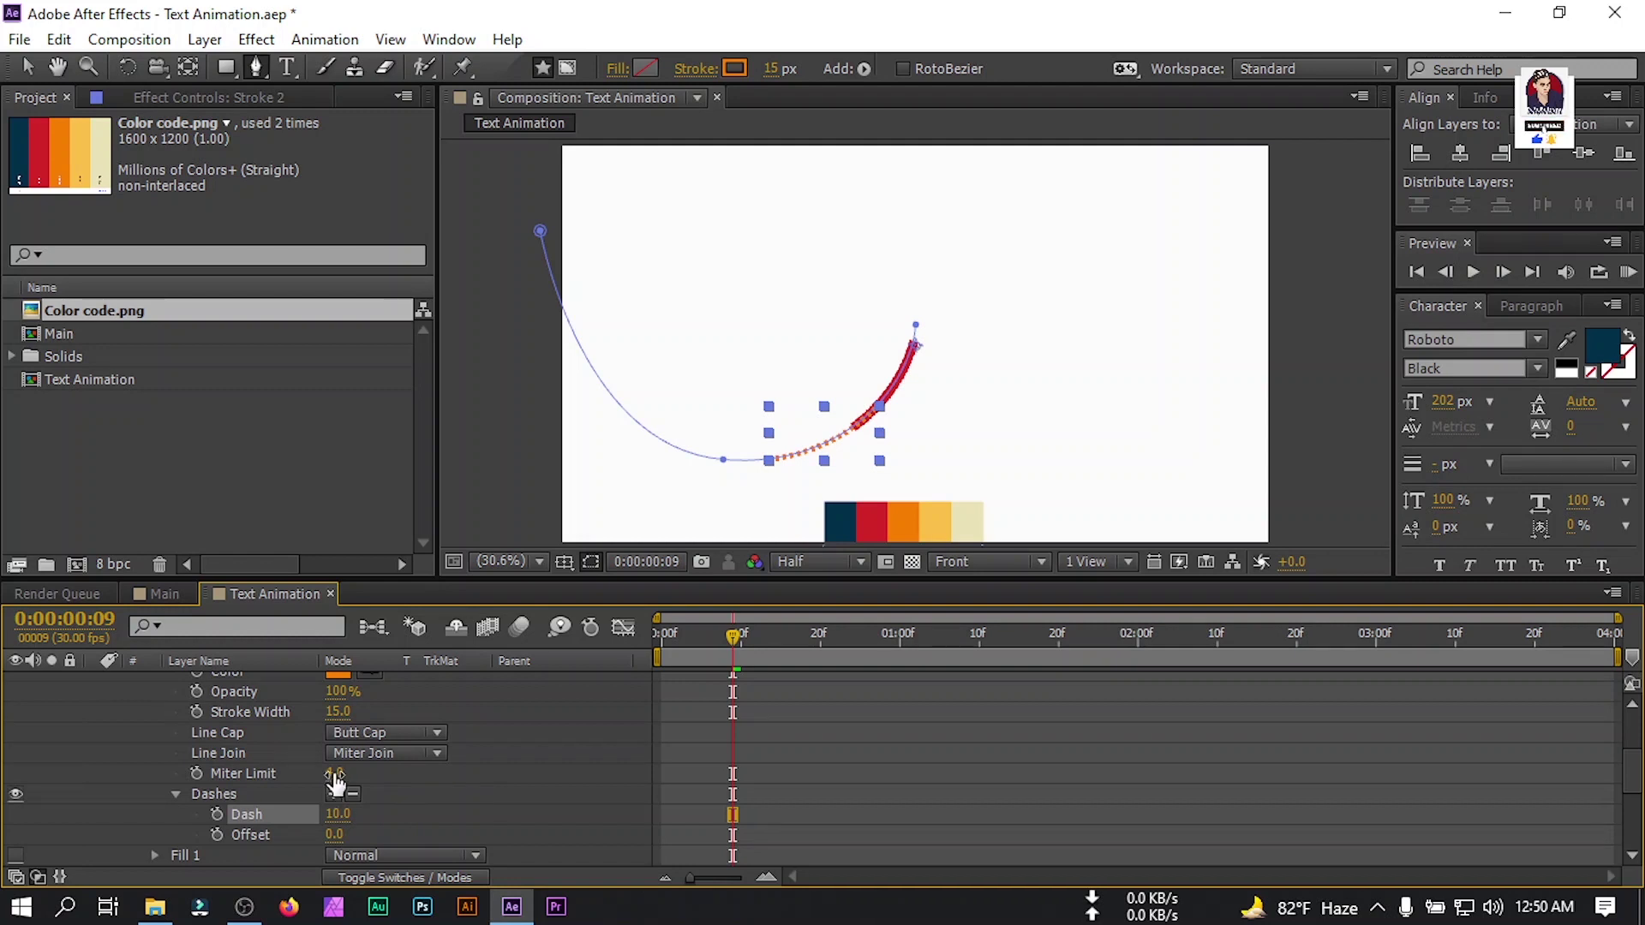
left_click(335, 776)
left_click(338, 815)
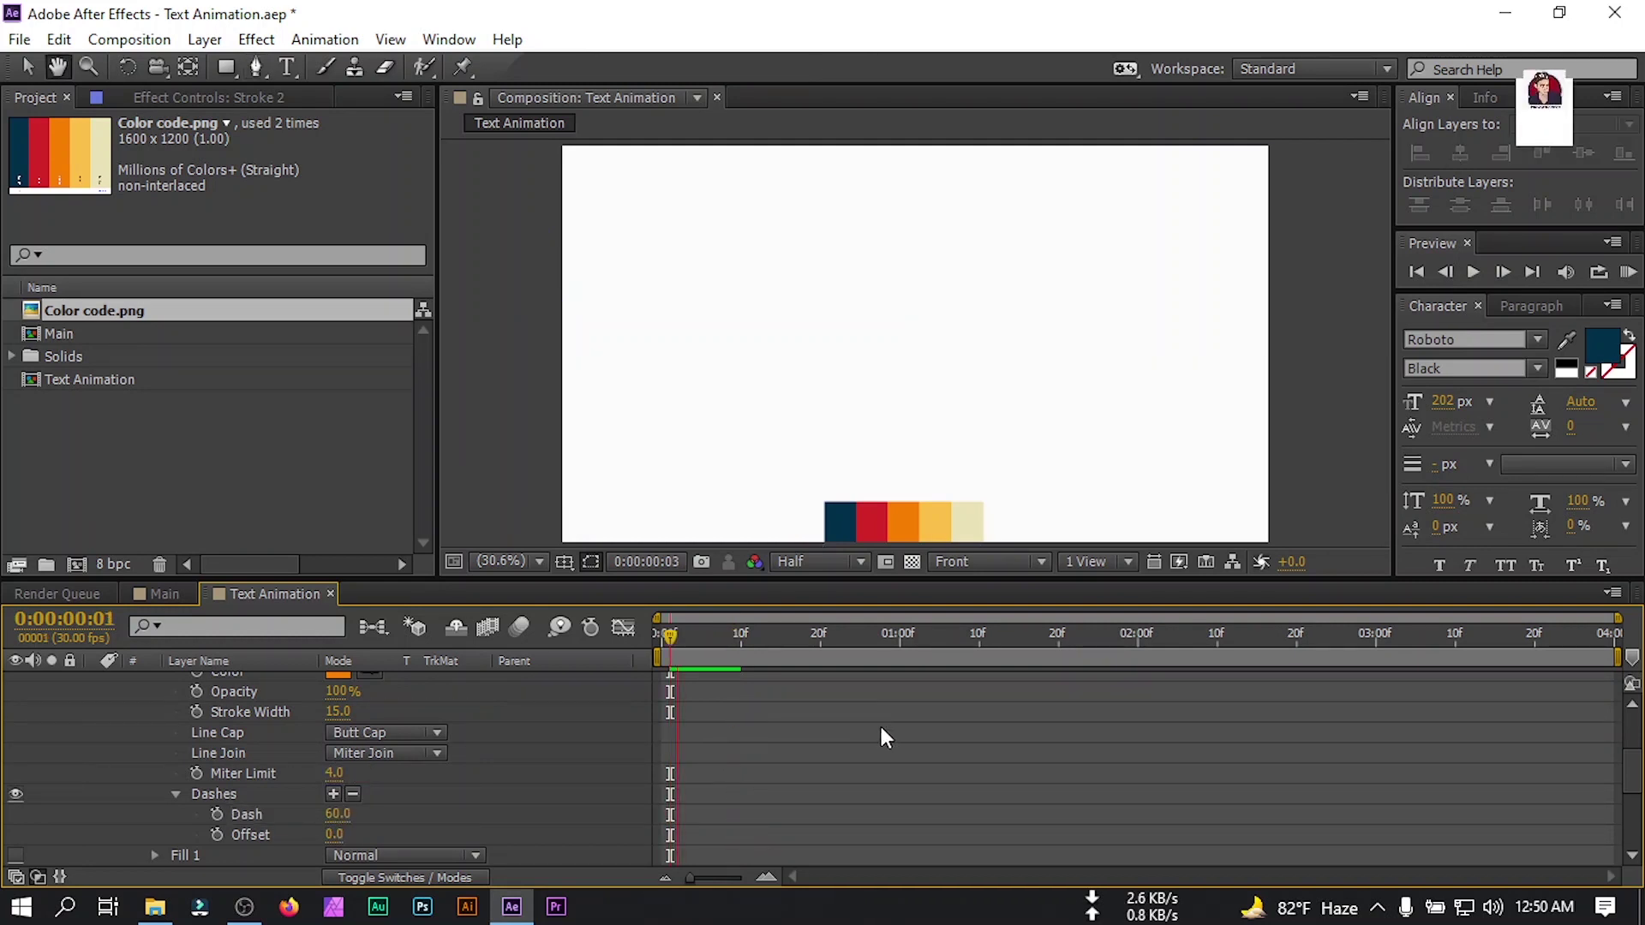
Preview the dashed orange line's animation, collapse Stroke 2's properties and park the current time at frame 8.
left_click(811, 660)
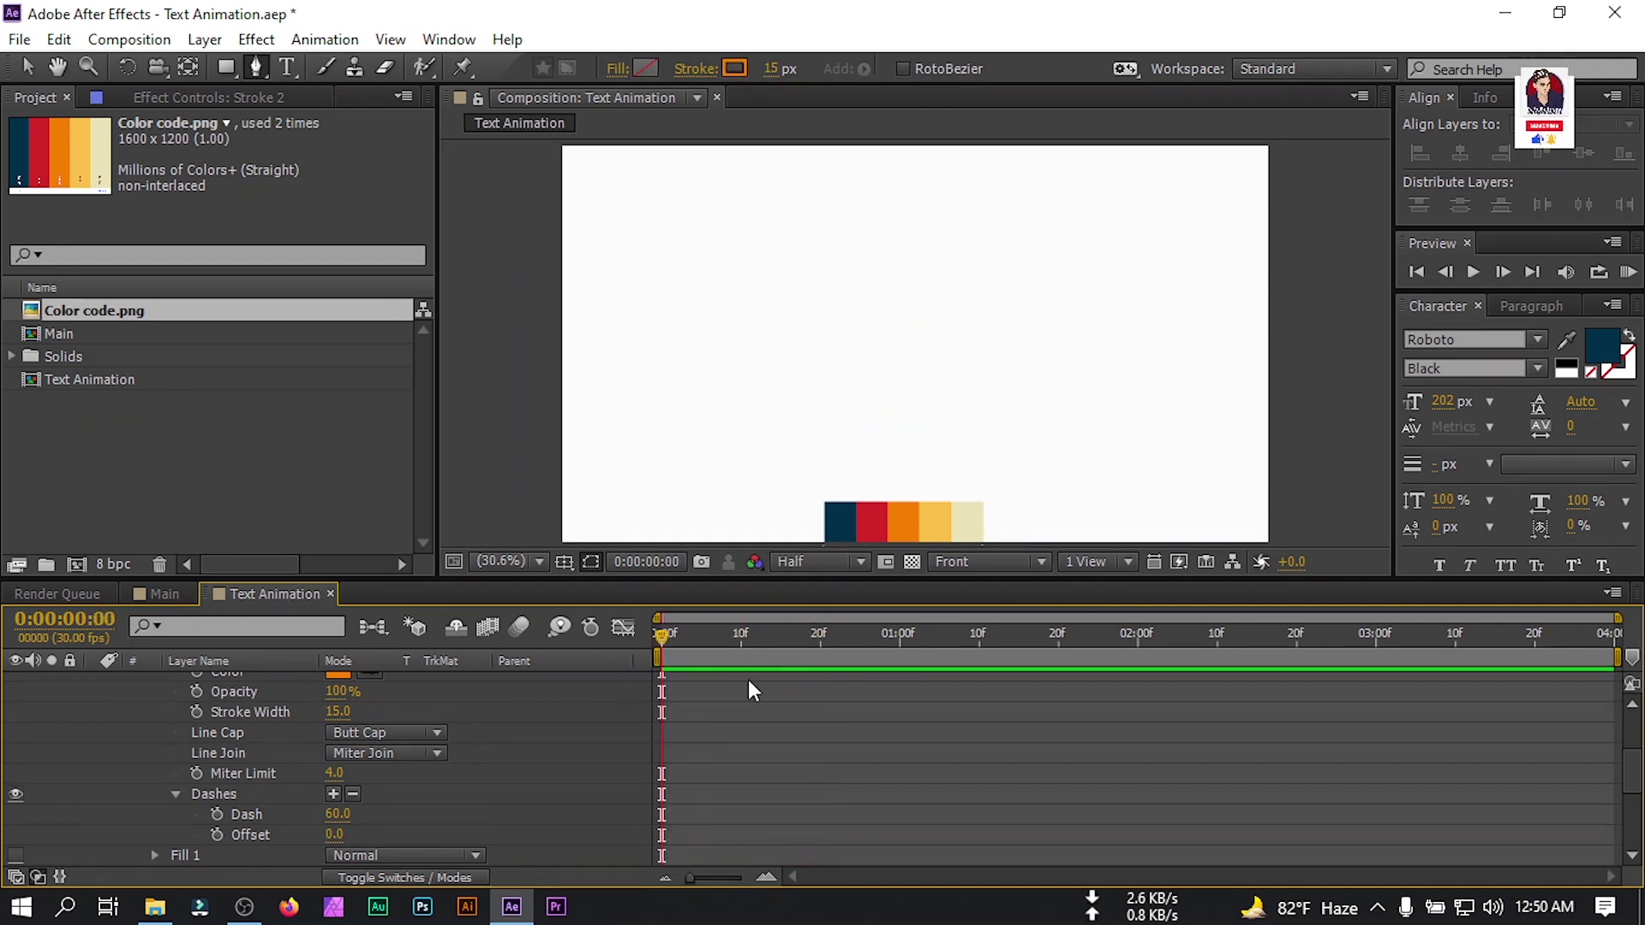
left_click(843, 634)
left_click_drag(843, 632, 658, 668)
key("space")
key("space")
scroll(137, 731, "up", 4)
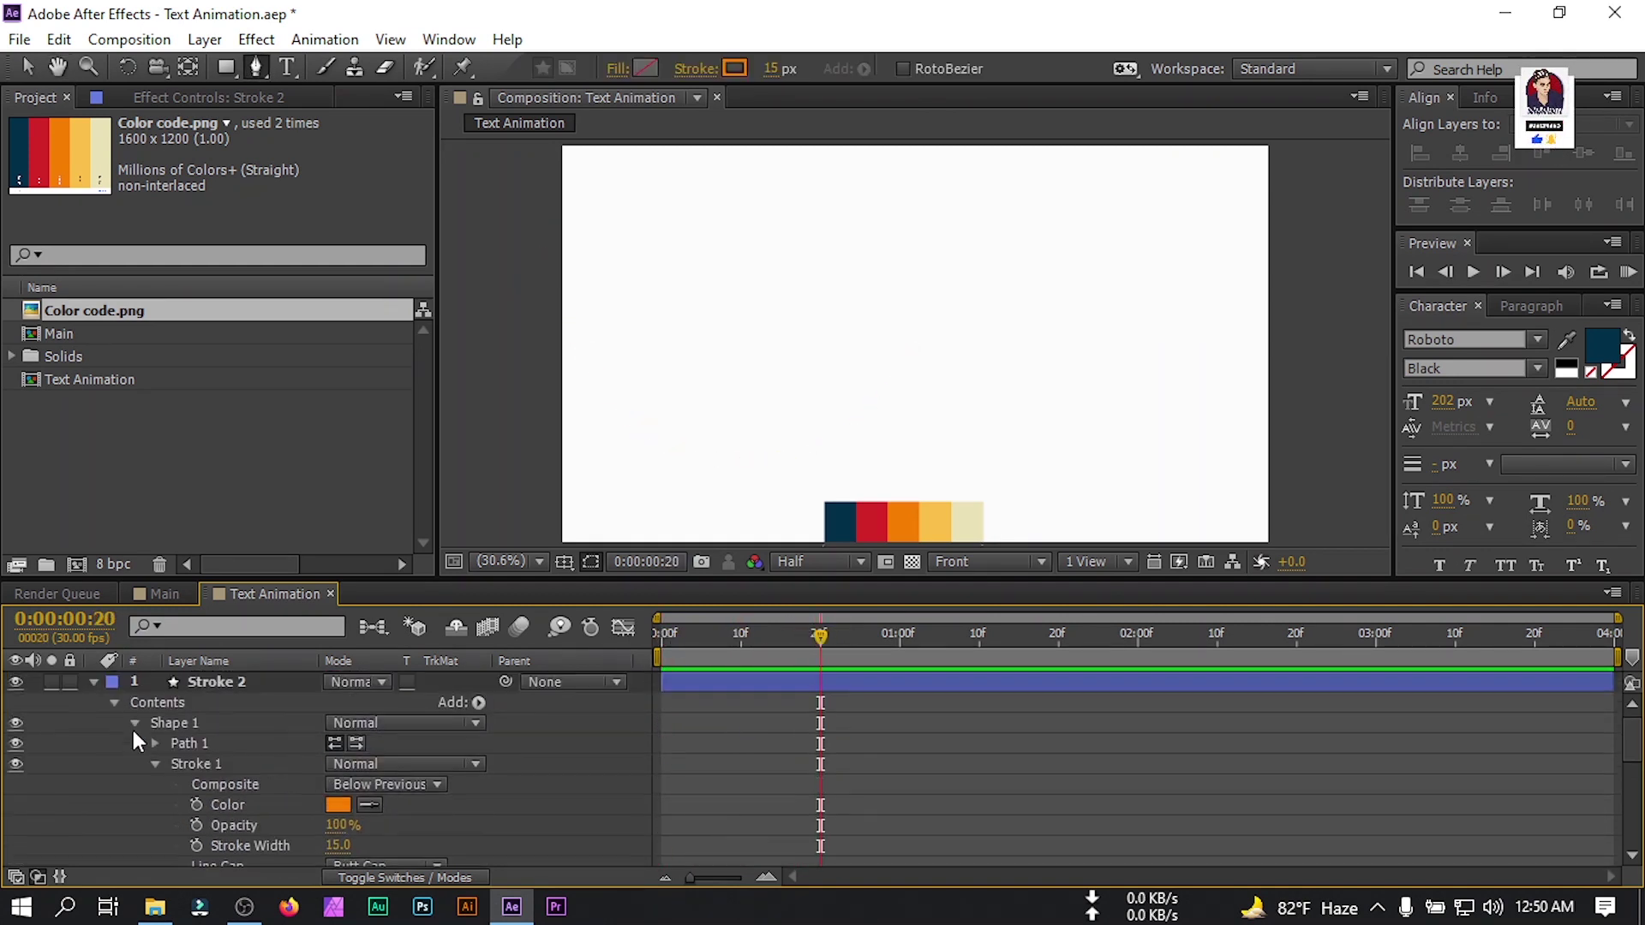
left_click(93, 682)
left_click_drag(820, 638, 728, 677)
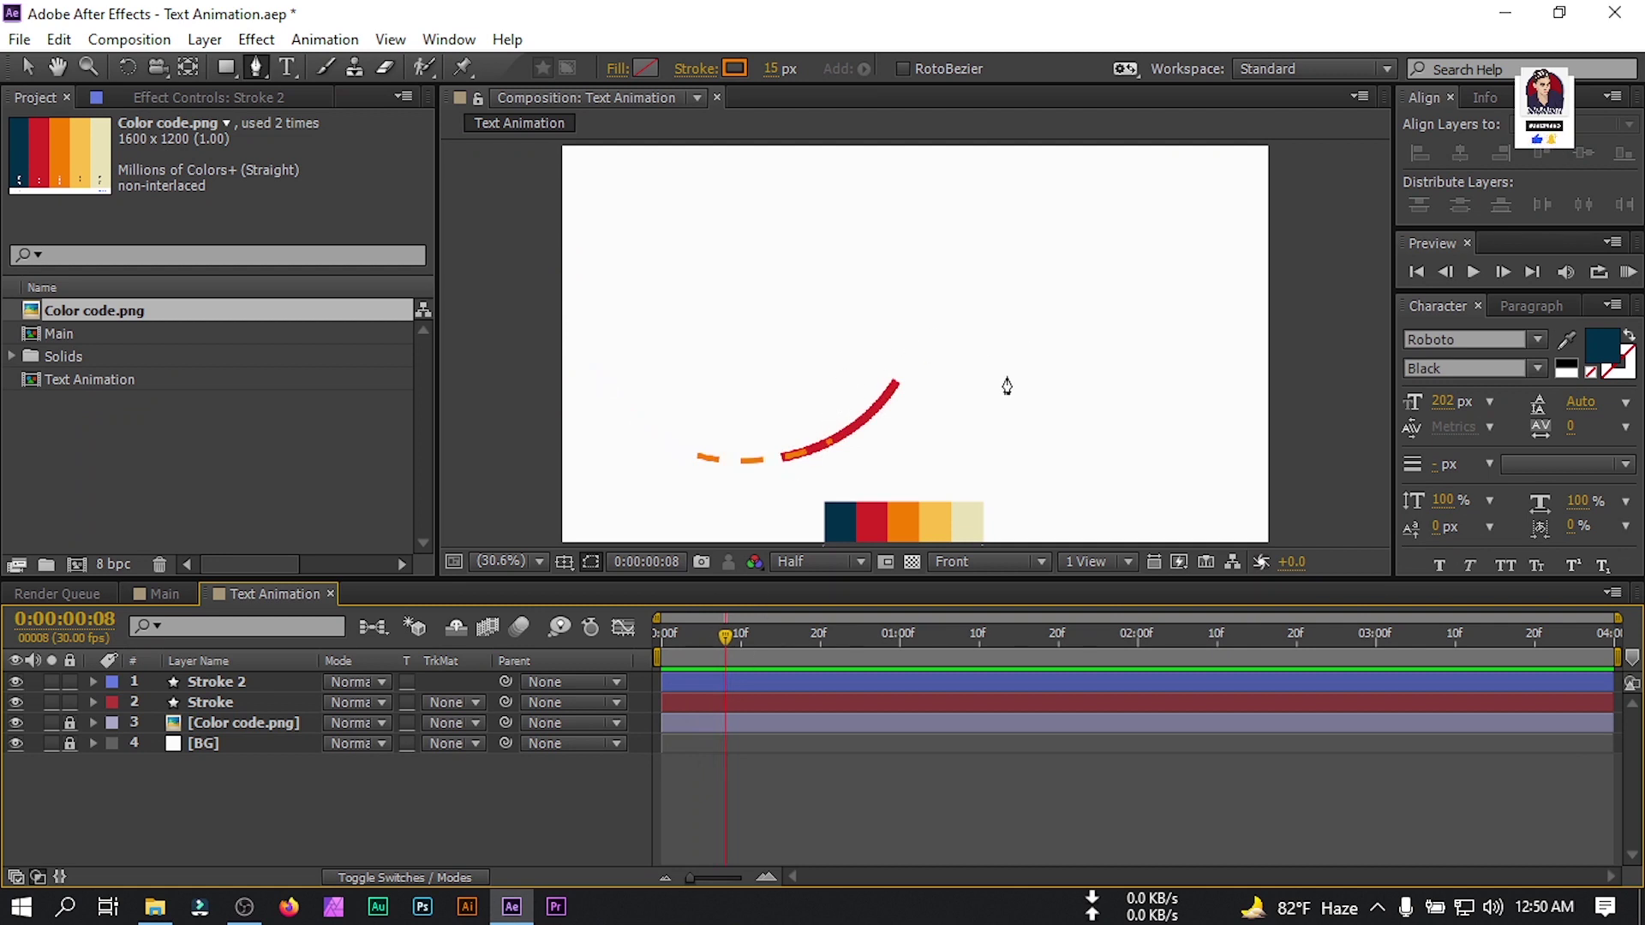
Create a text layer reading "Tricks" in the Text Animation composition.
right_click(218, 810)
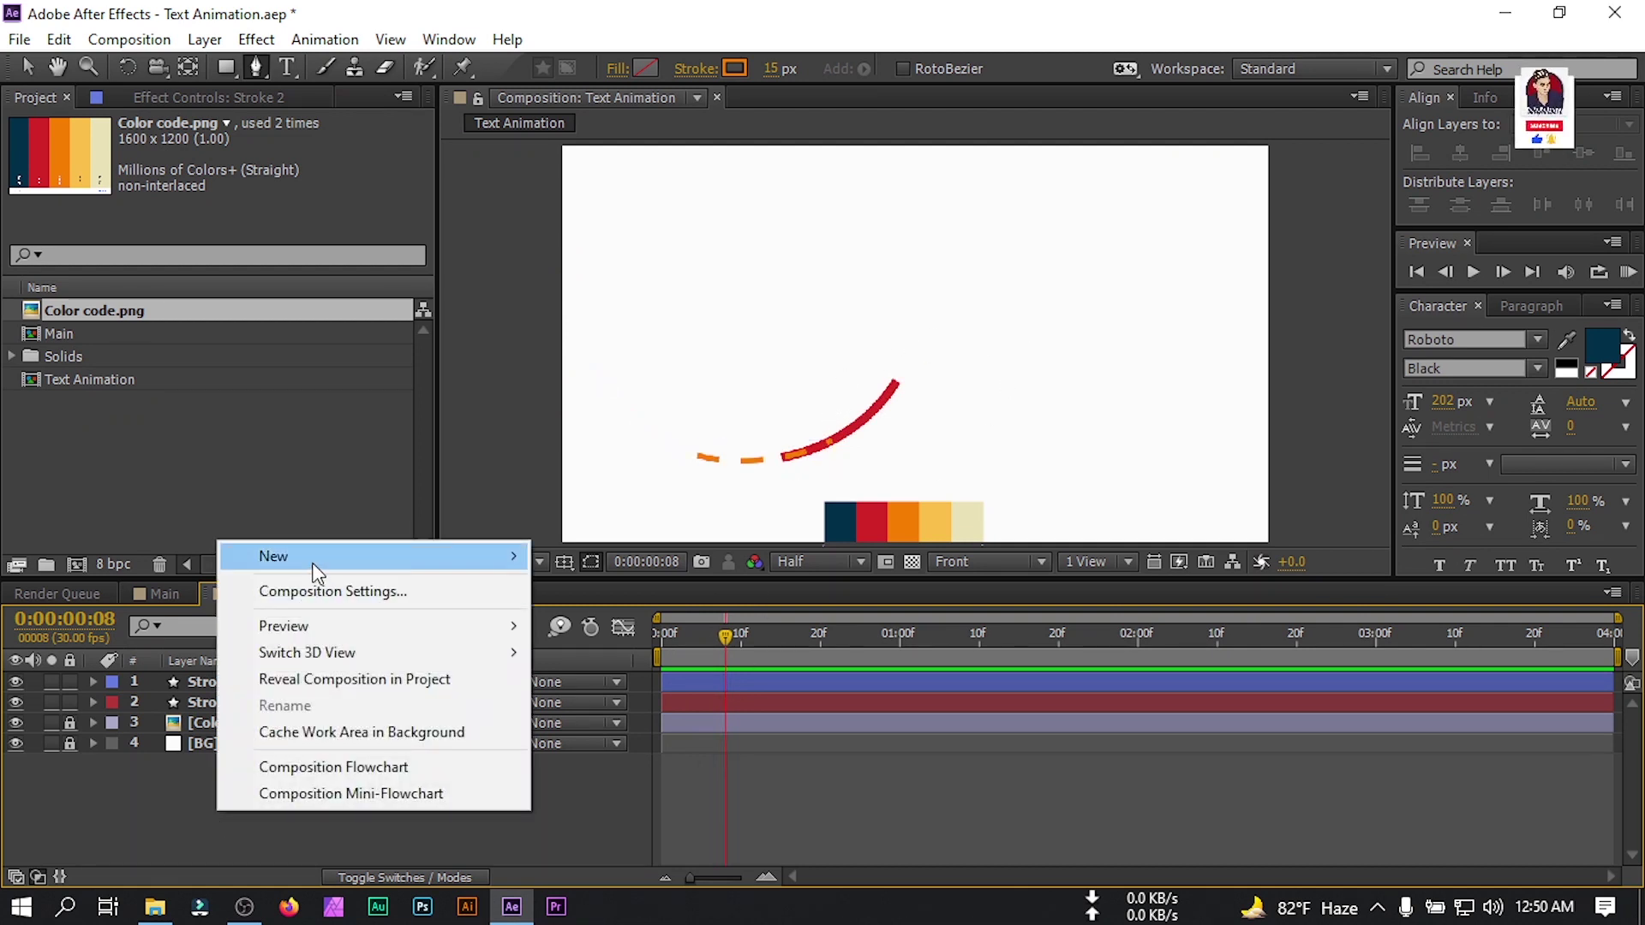
mouse_move(317, 572)
left_click(606, 593)
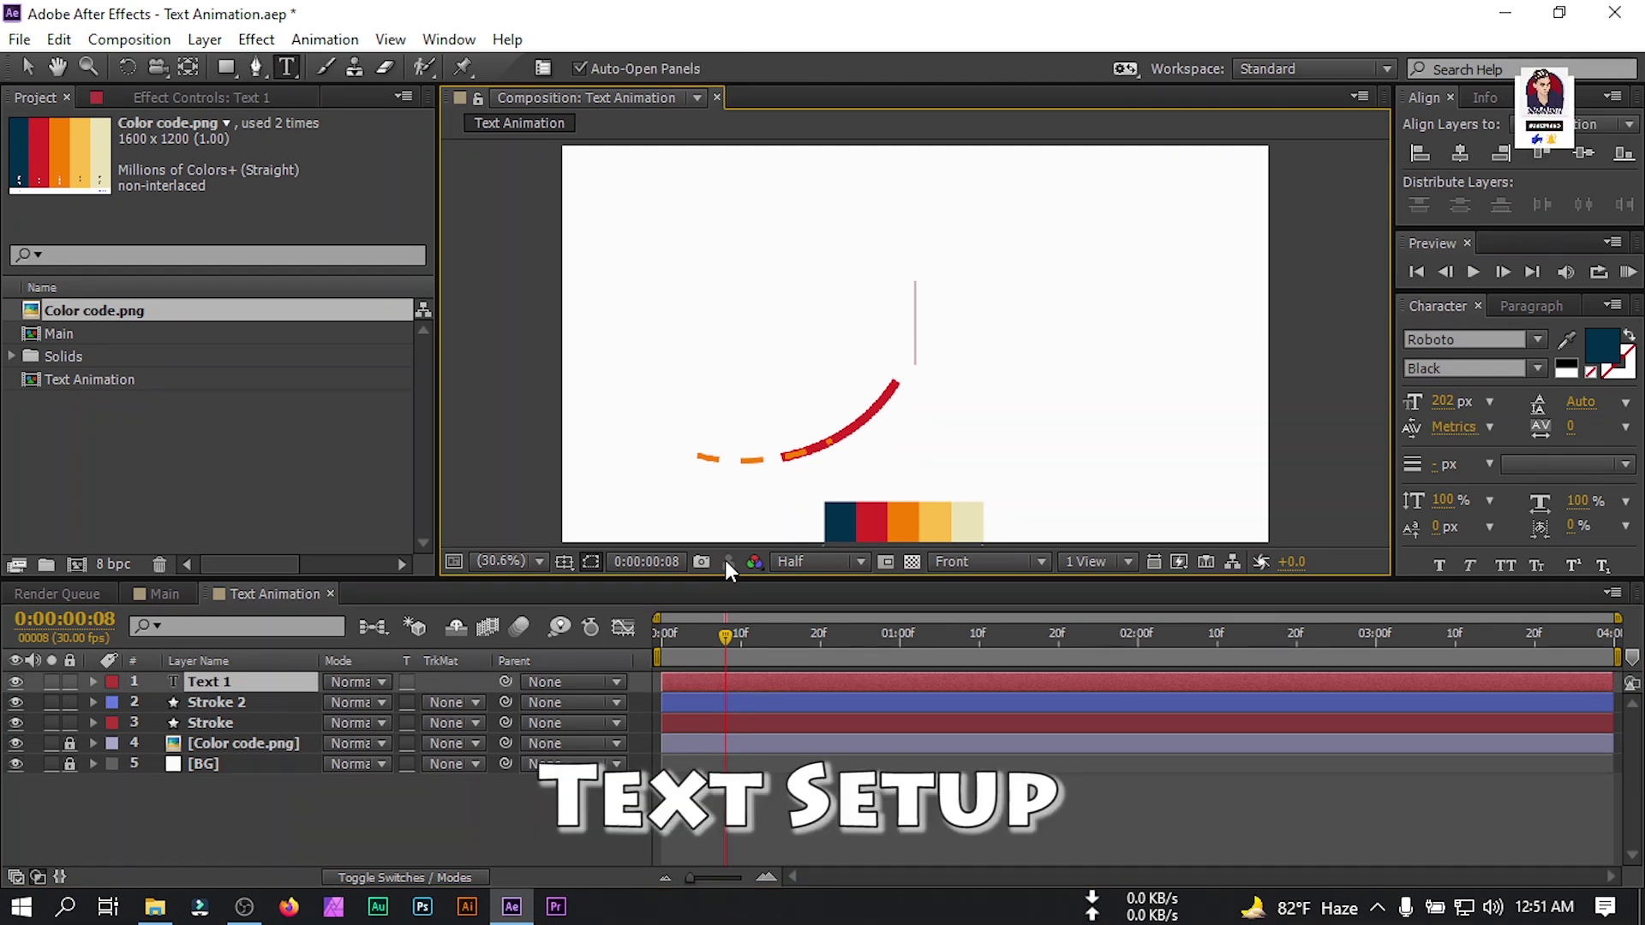
type("Tricks")
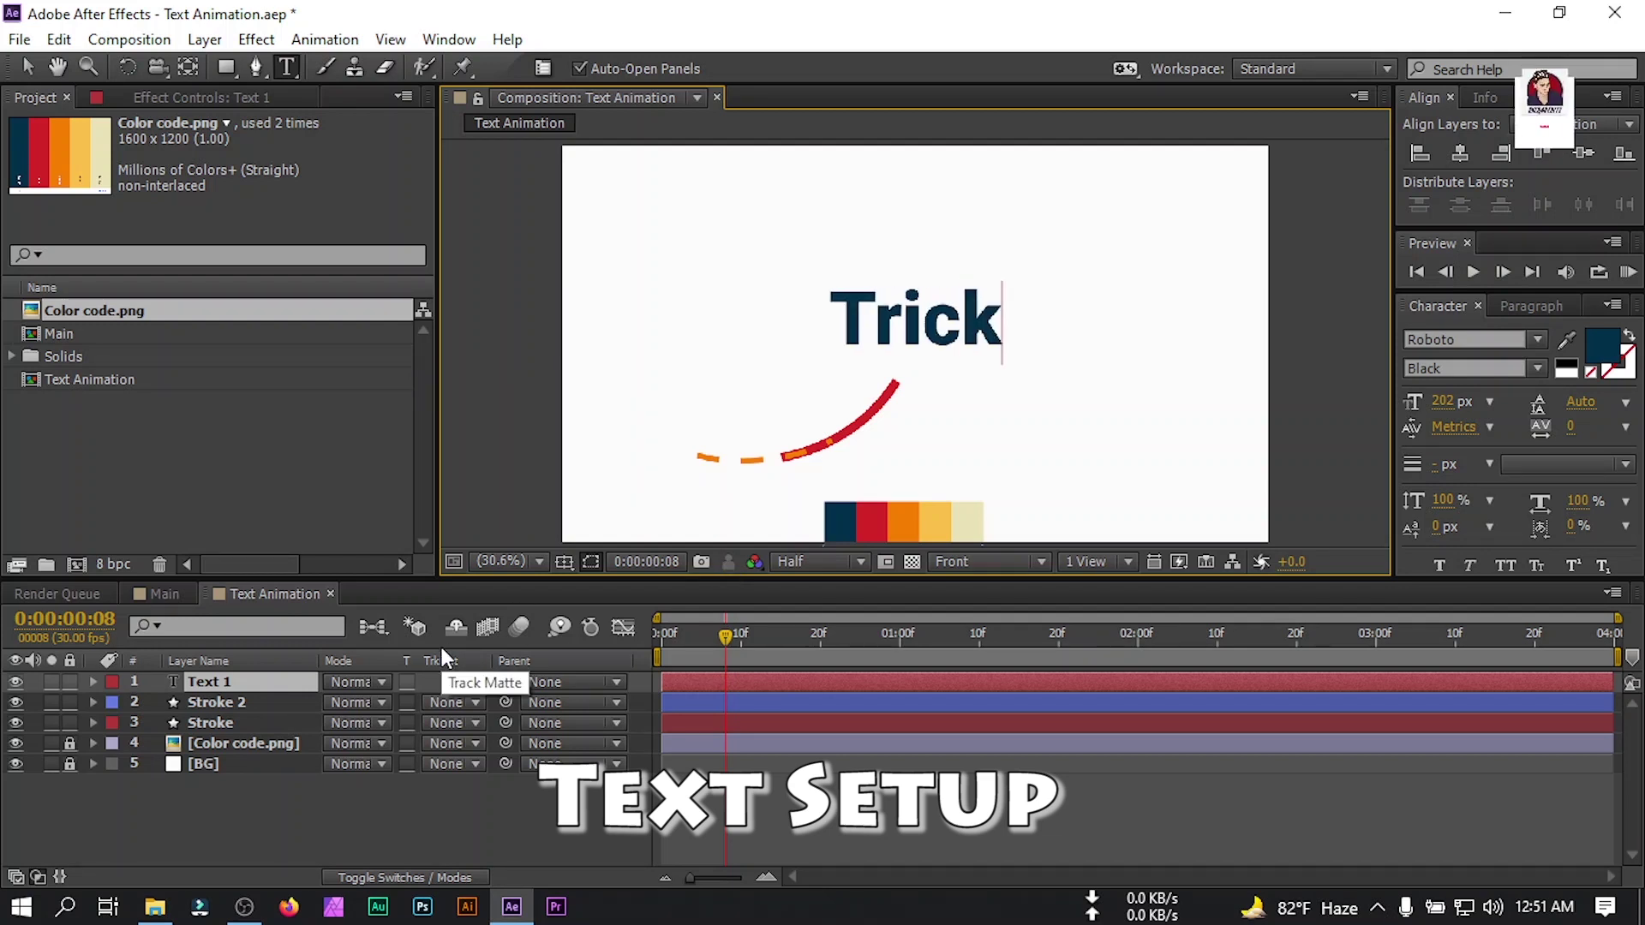
Set the font of the whole word "Tricks" to Montserrat Black.
key("ctrl+a")
left_click(1495, 341)
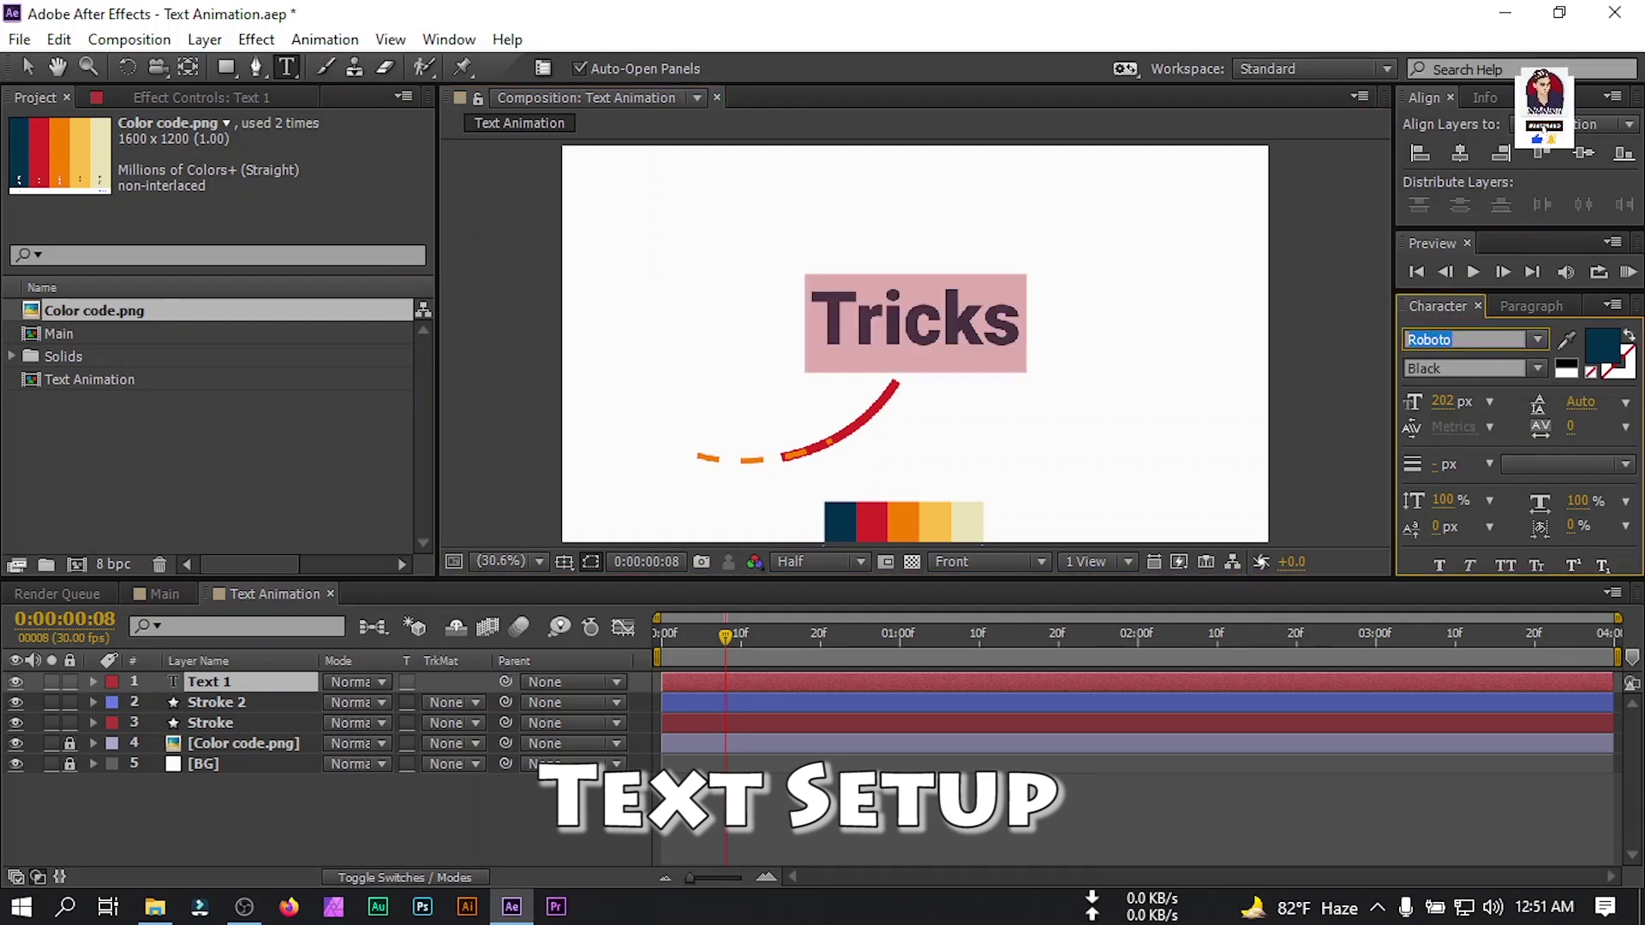
type("Mont")
left_click(1538, 369)
left_click(1509, 821)
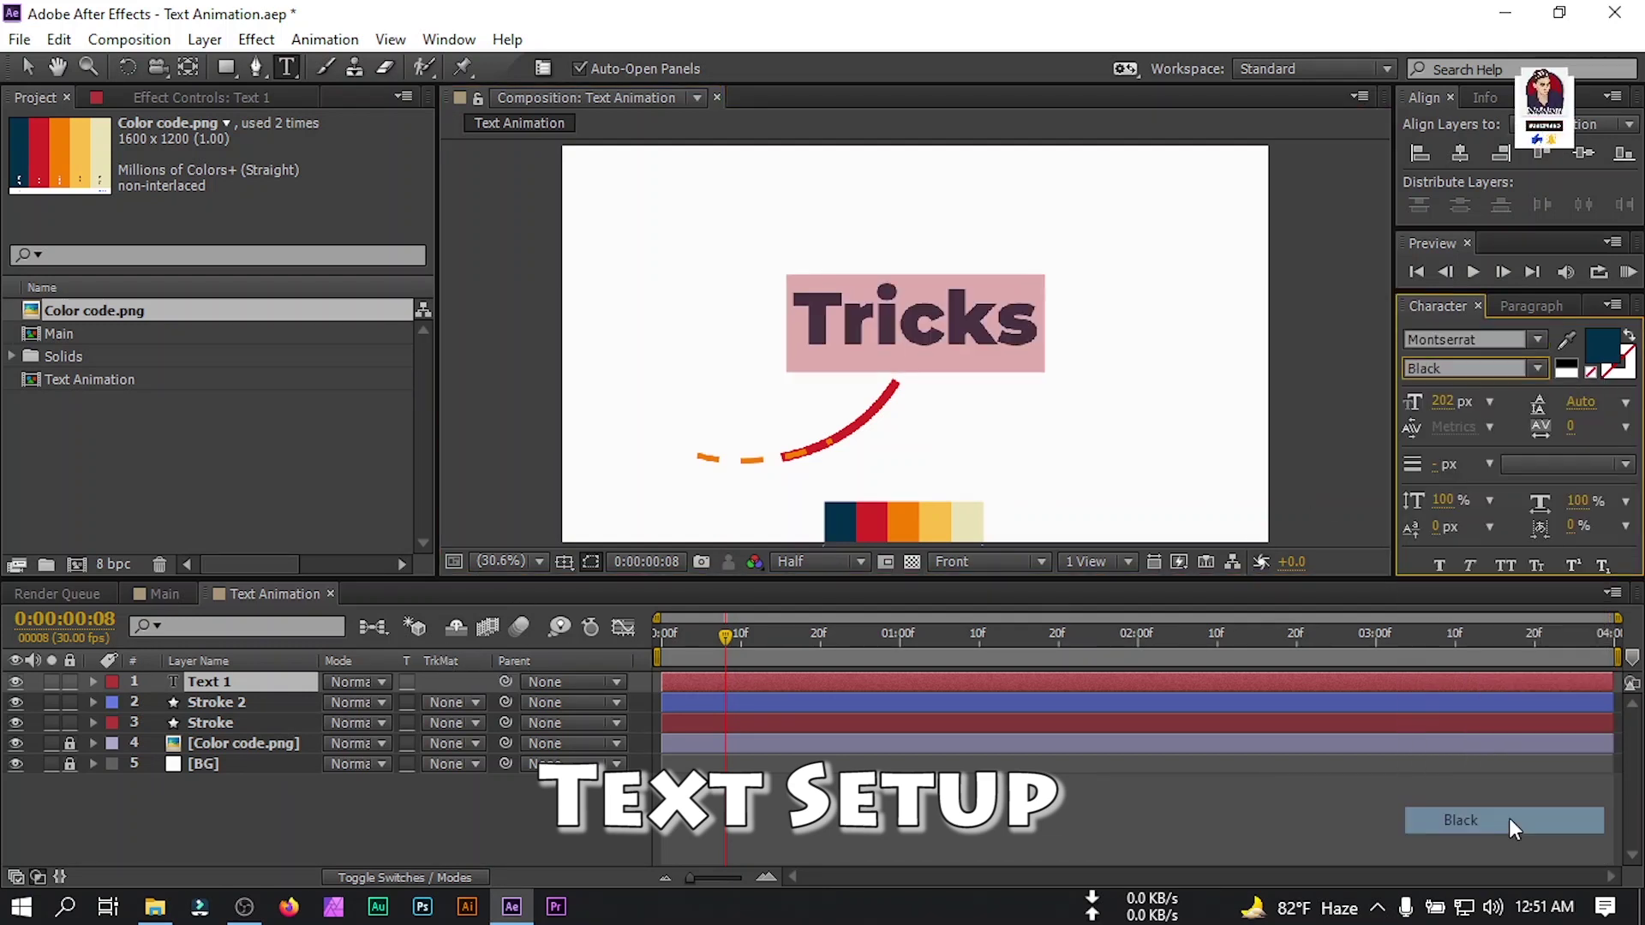
Append a period so that the text reads "Tricks." and finish the text editing.
left_click(1046, 342)
type(".")
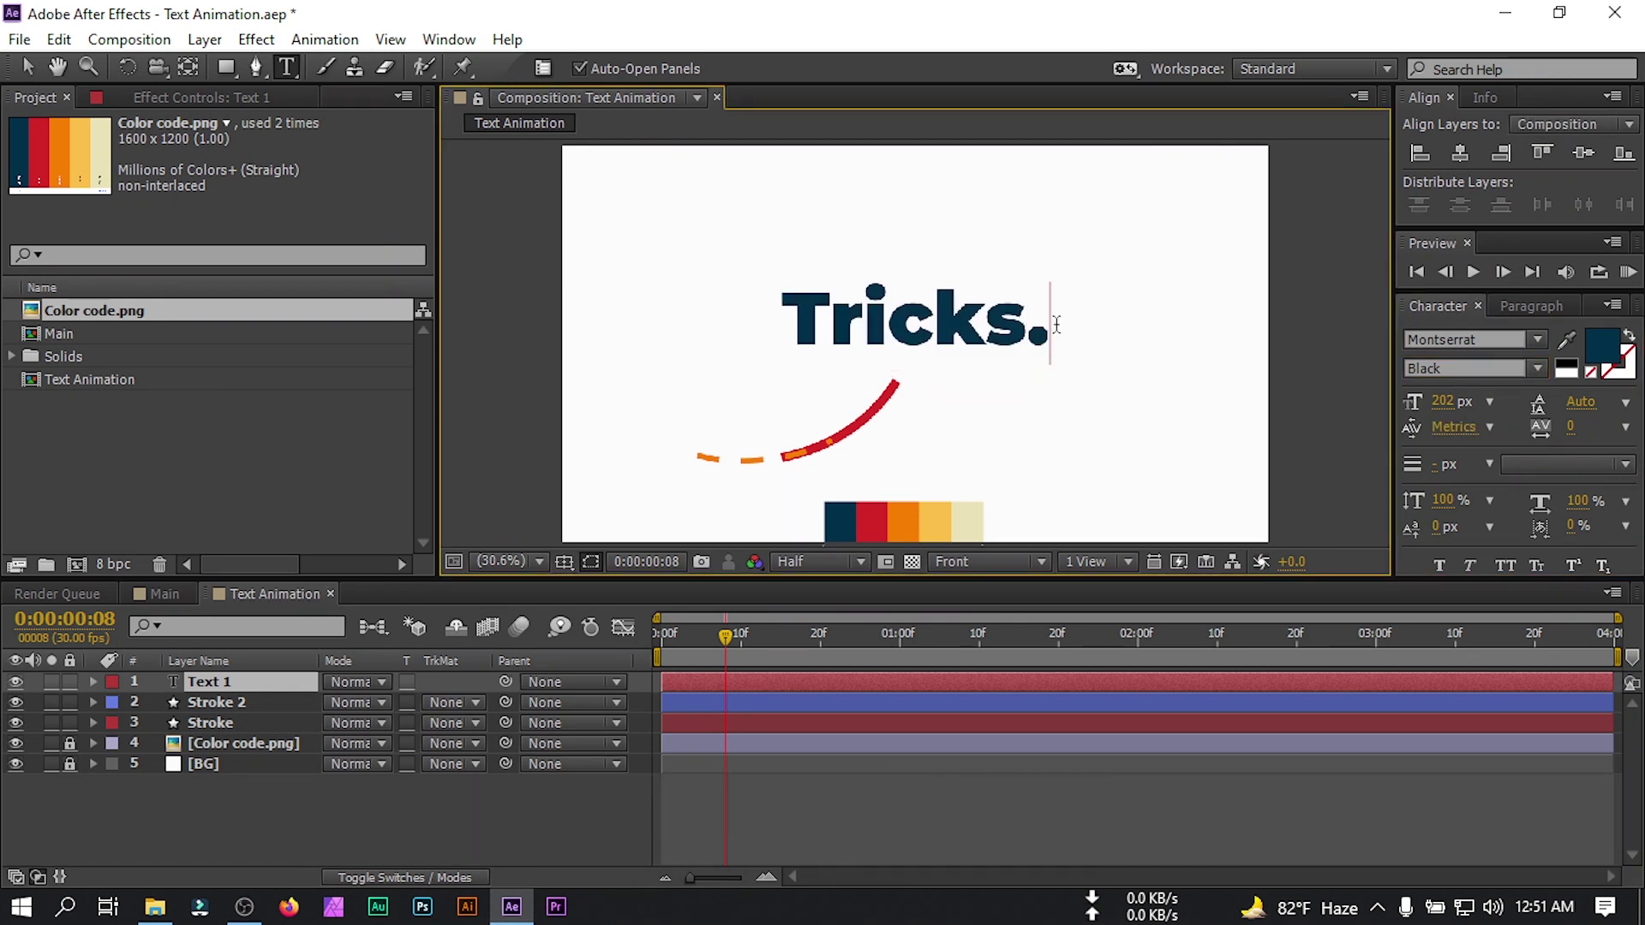
left_click(335, 805)
Centre the "Tricks." text layer horizontally and vertically in the composition, with its tracking set to 12.
left_click(204, 682)
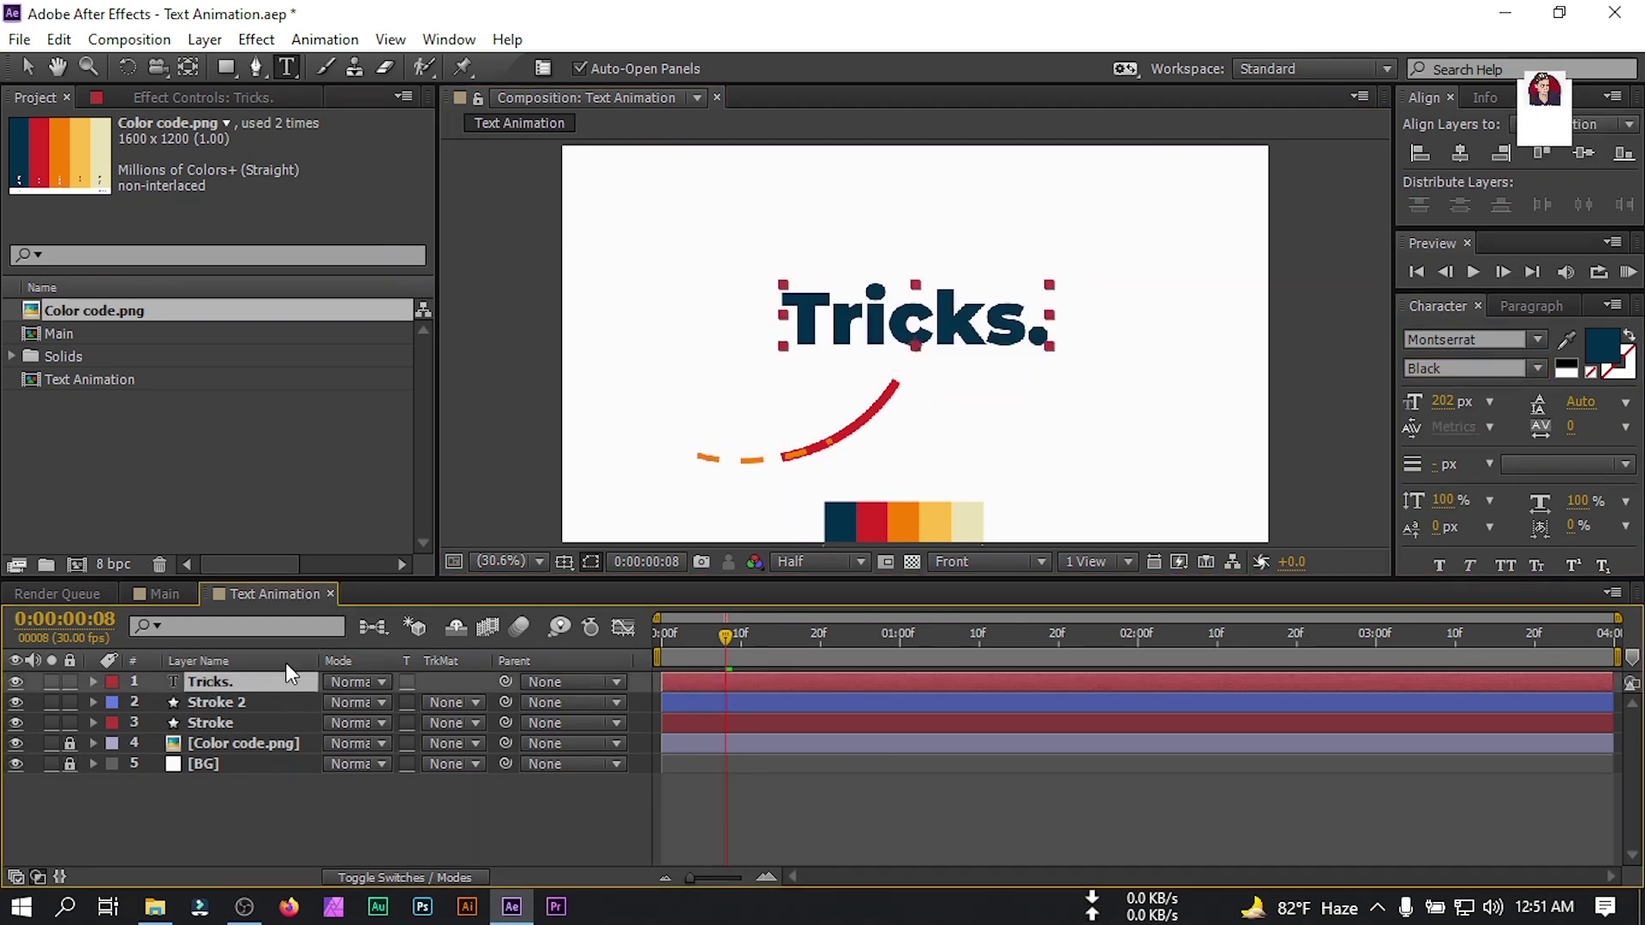
left_click(1463, 158)
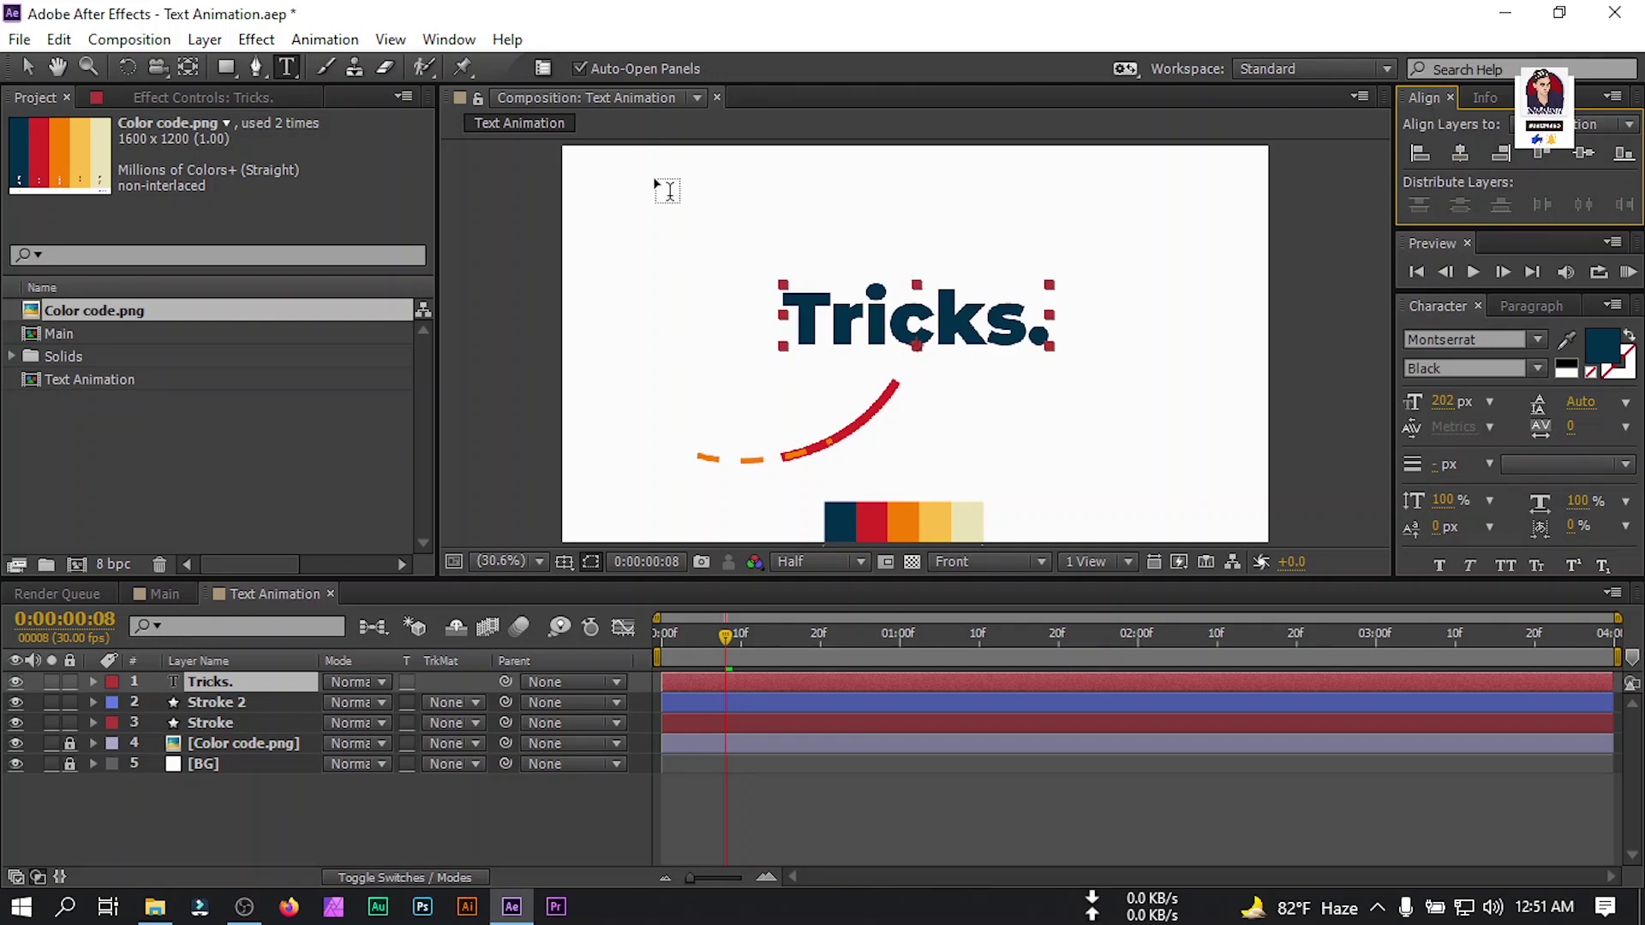
left_click(449, 39)
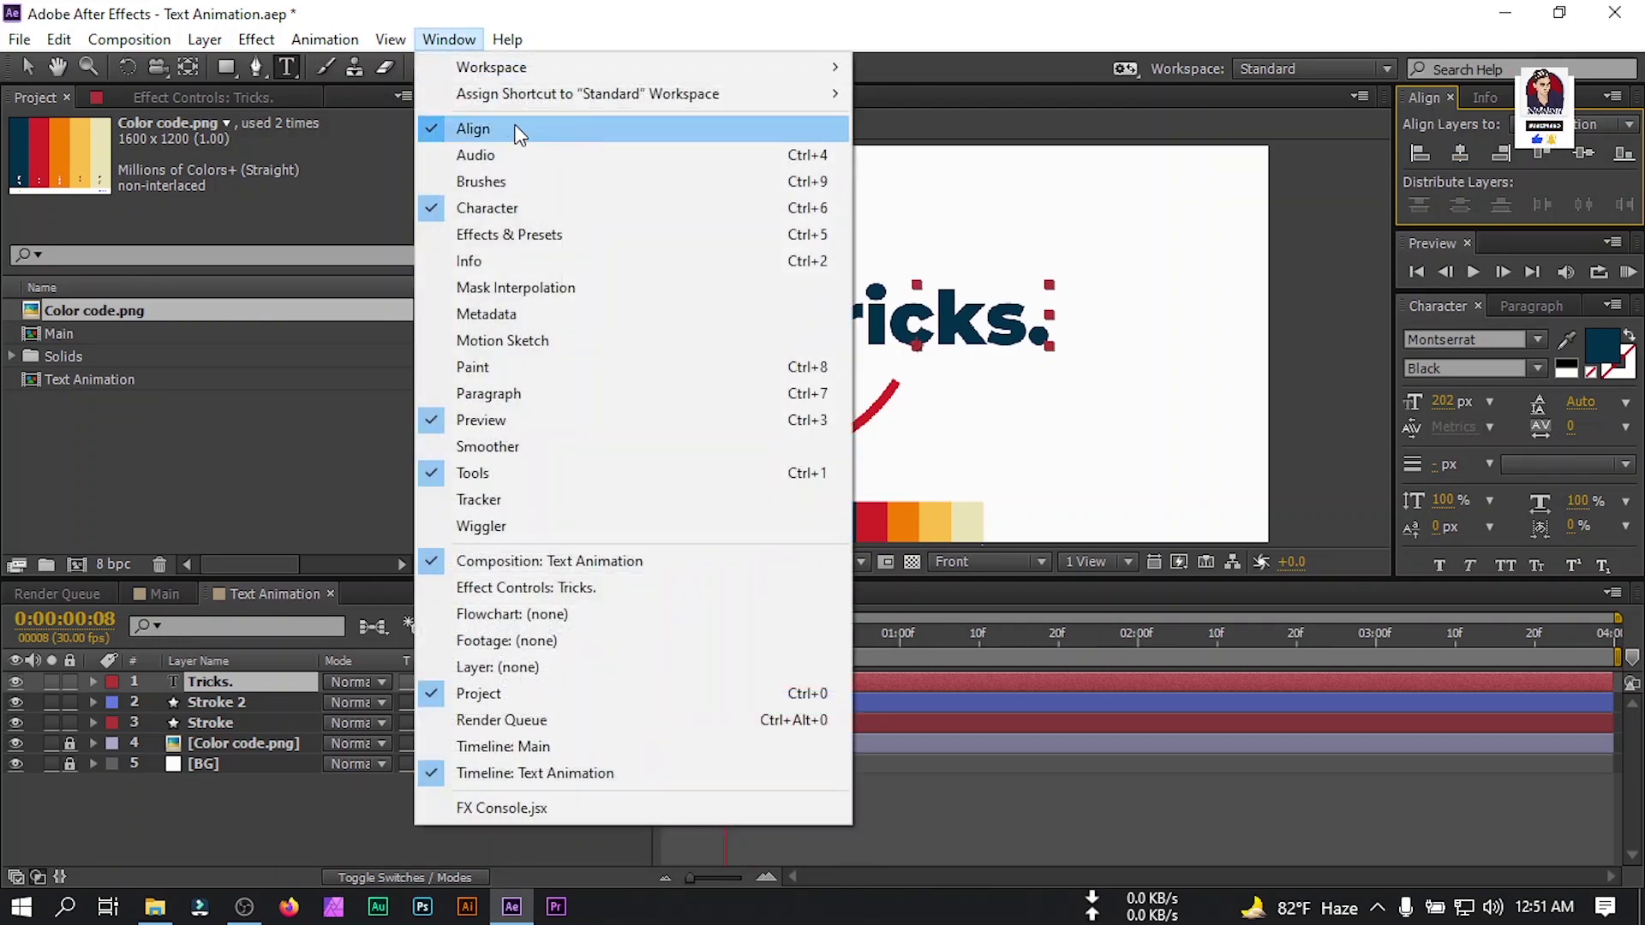
left_click(1594, 152)
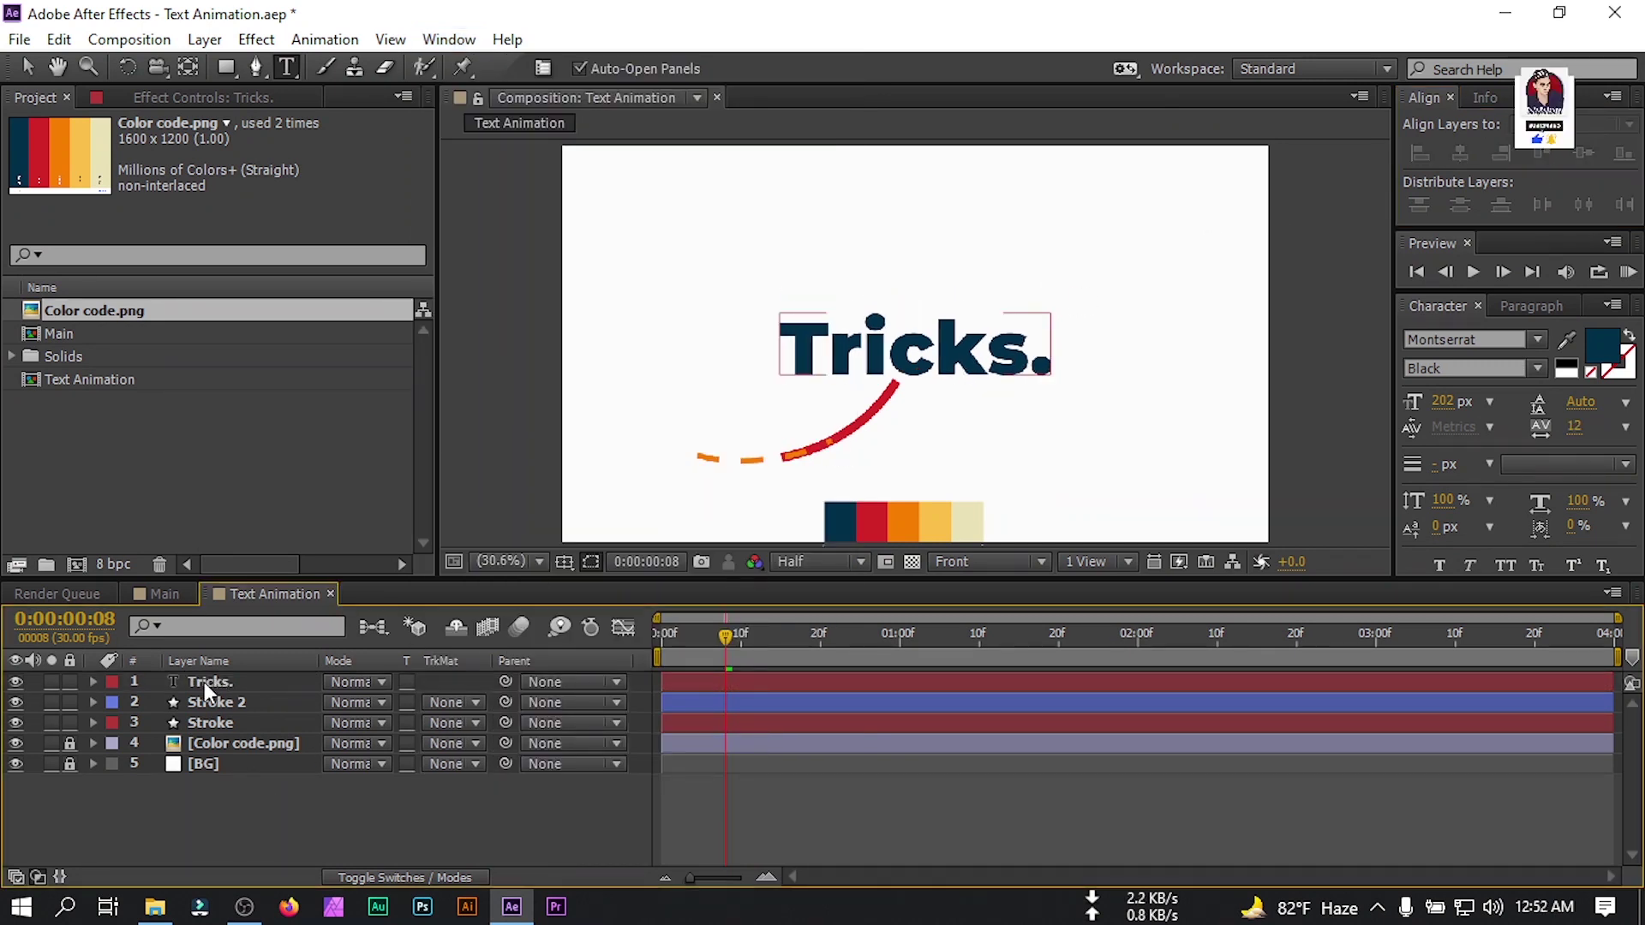
Place the "Tricks." text layer below the two stroke layers and duplicate it six times.
left_click(204, 683)
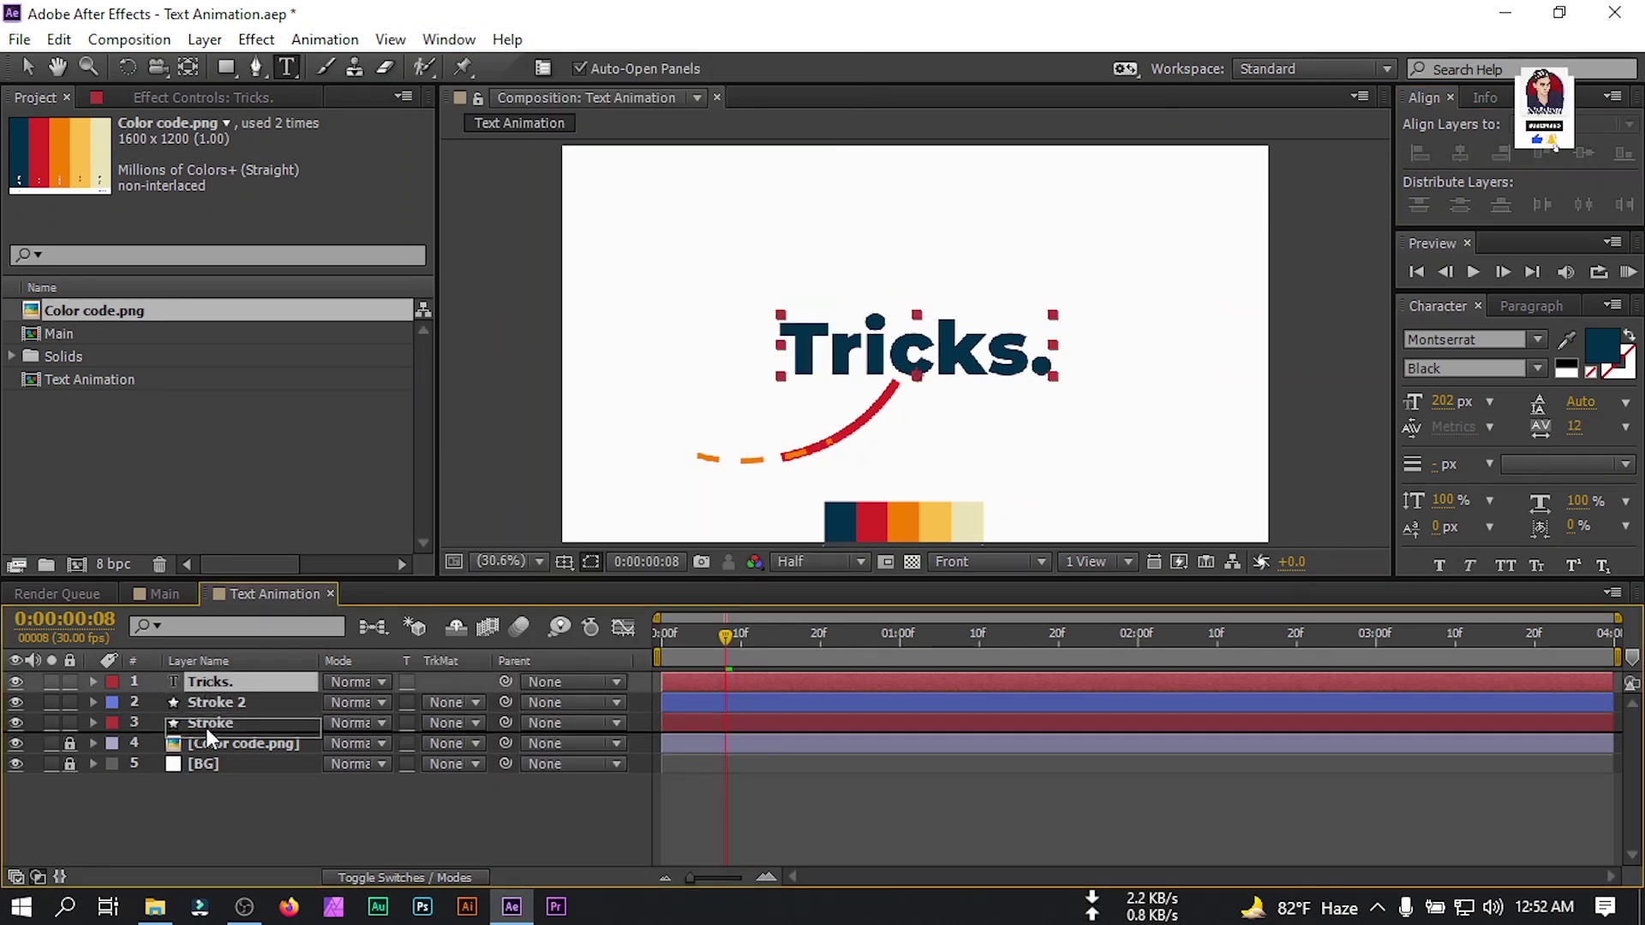
left_click_drag(207, 683, 207, 728)
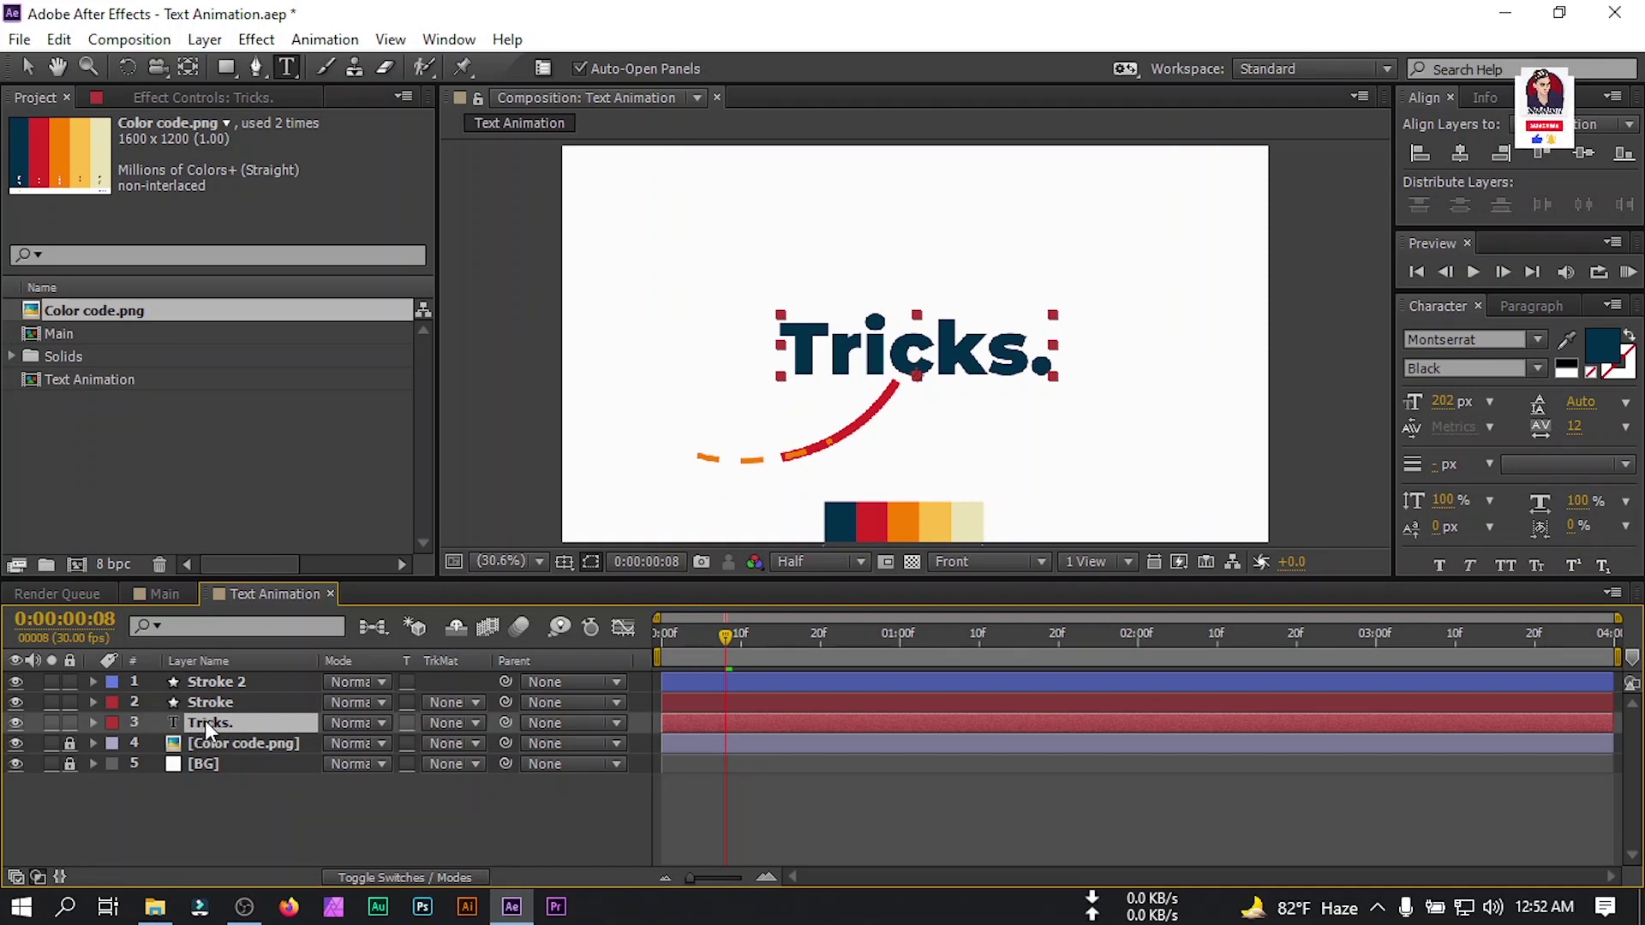
key("ctrl+d")
key("ctrl+d")
key("ctrl+d")
key("ctrl+d")
key("ctrl+d")
key("ctrl+d")
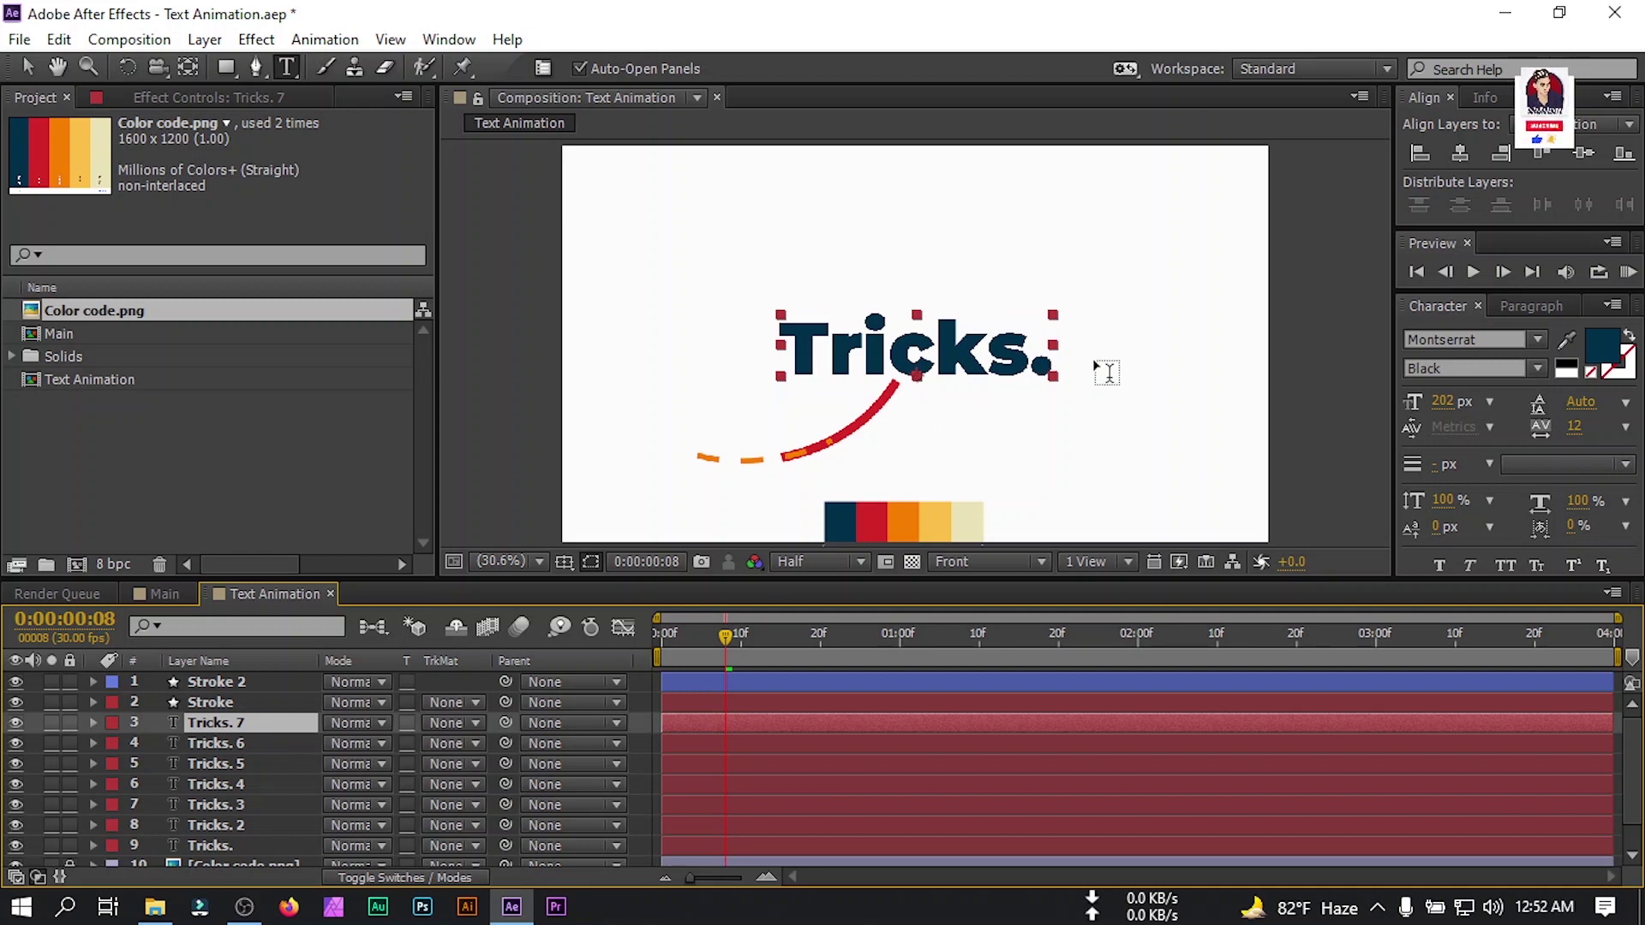
Rename the two uppermost text copies, Tricks. 7 and Tricks. 6, as t and r.
left_click(216, 845)
left_click(209, 720)
left_click(210, 846, "shift")
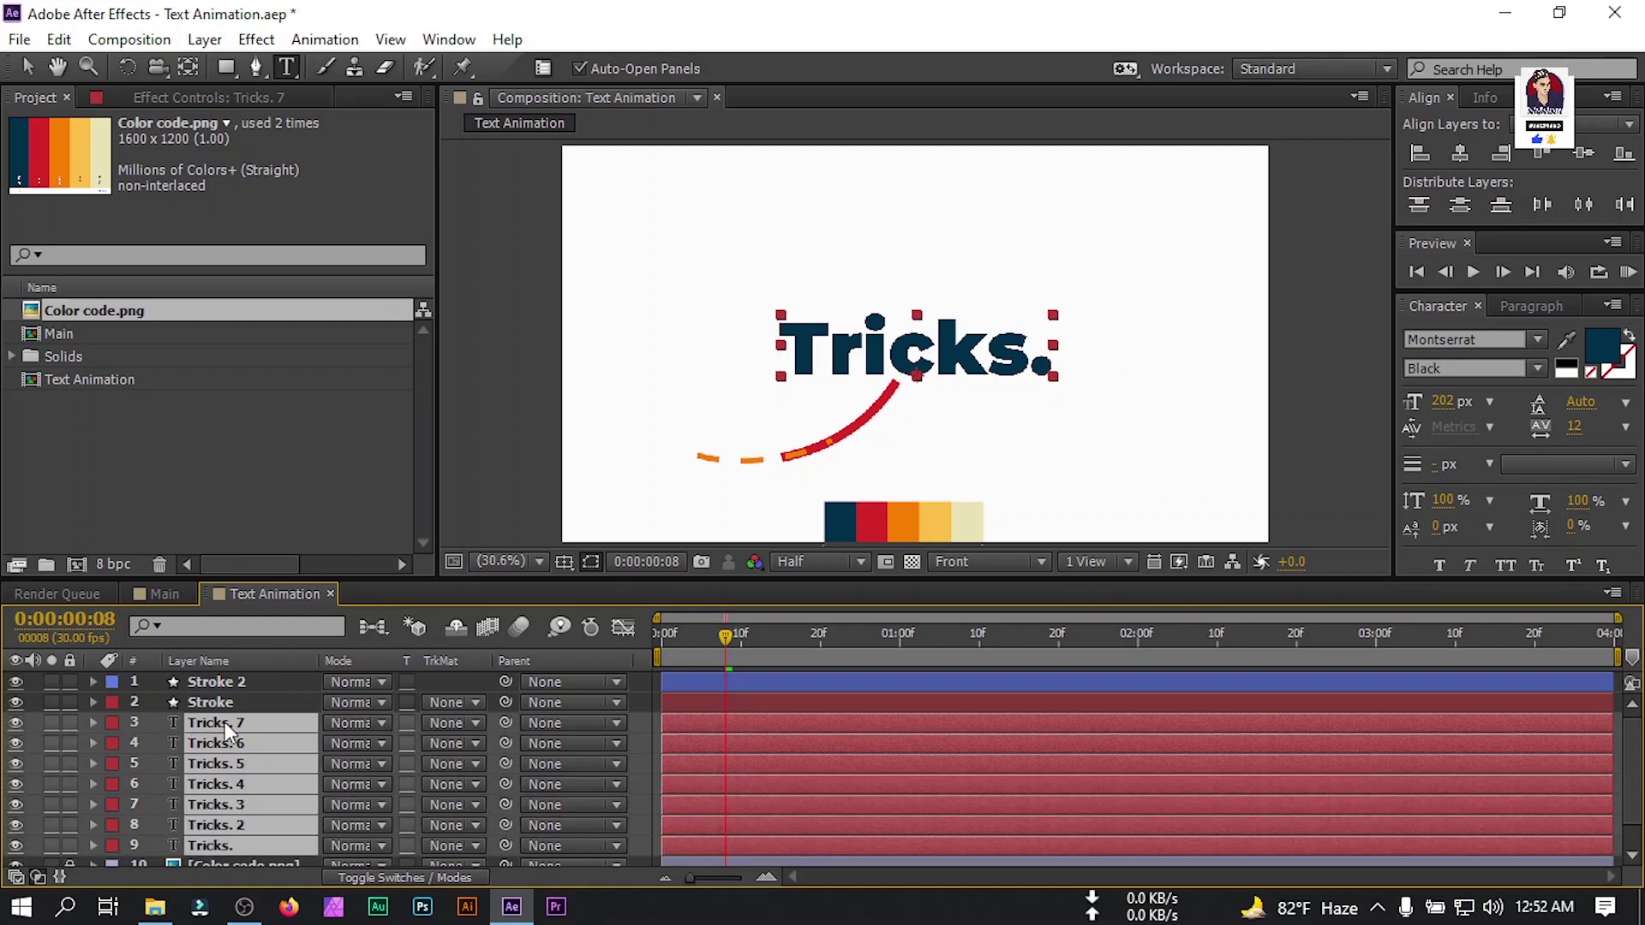
left_click(211, 717)
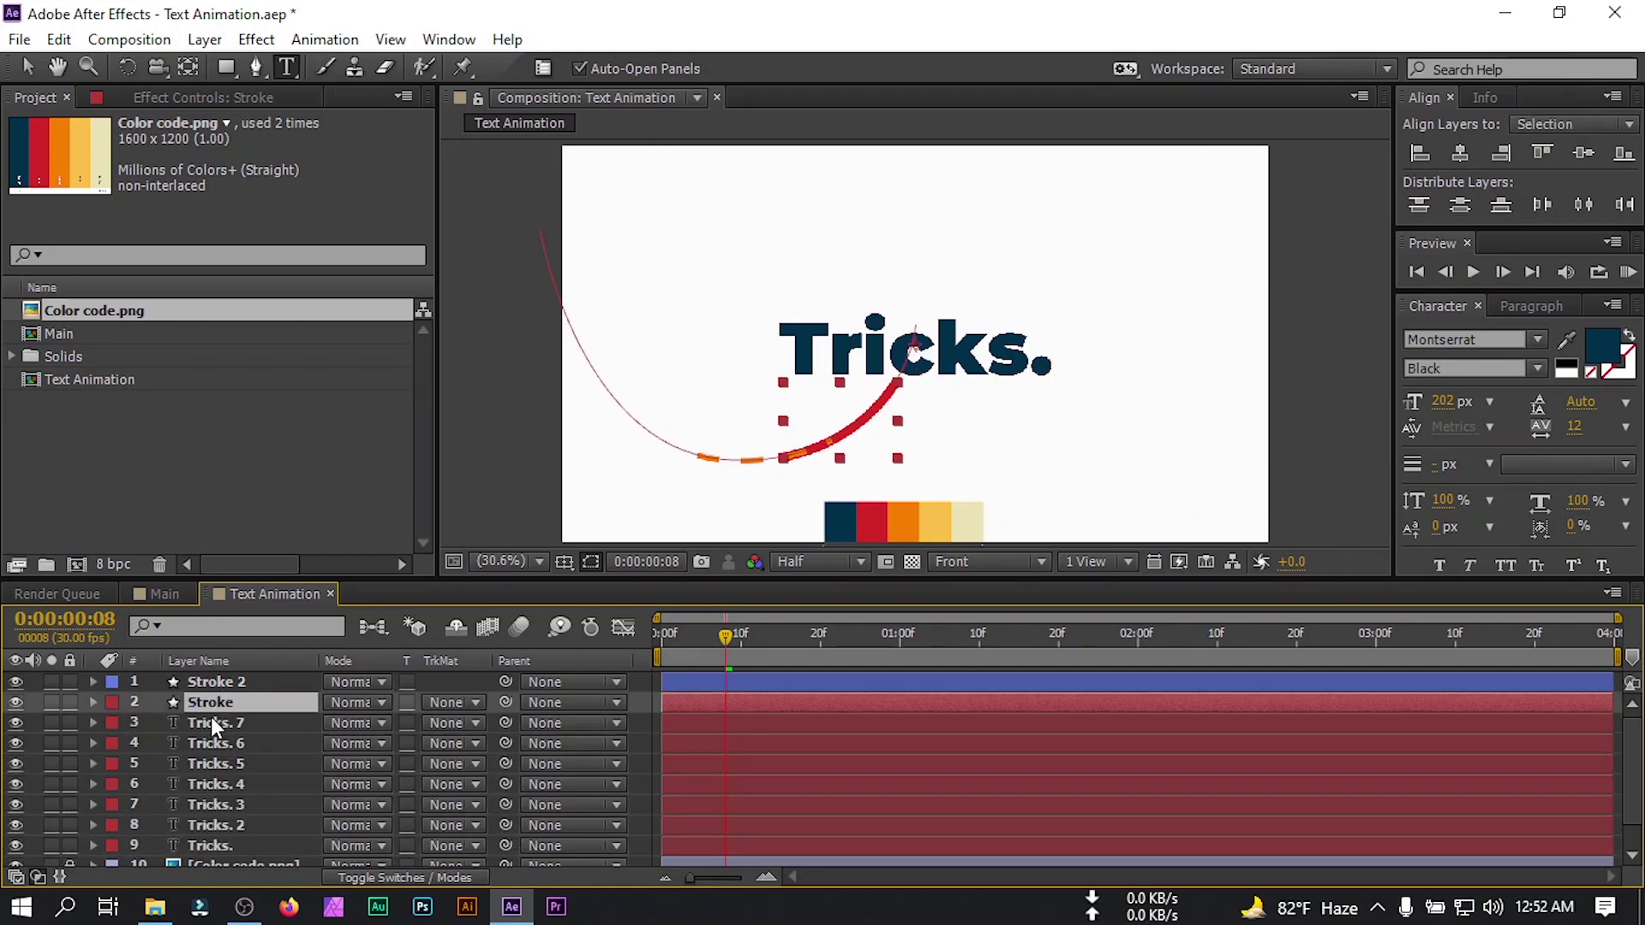
right_click(210, 718)
left_click(528, 156)
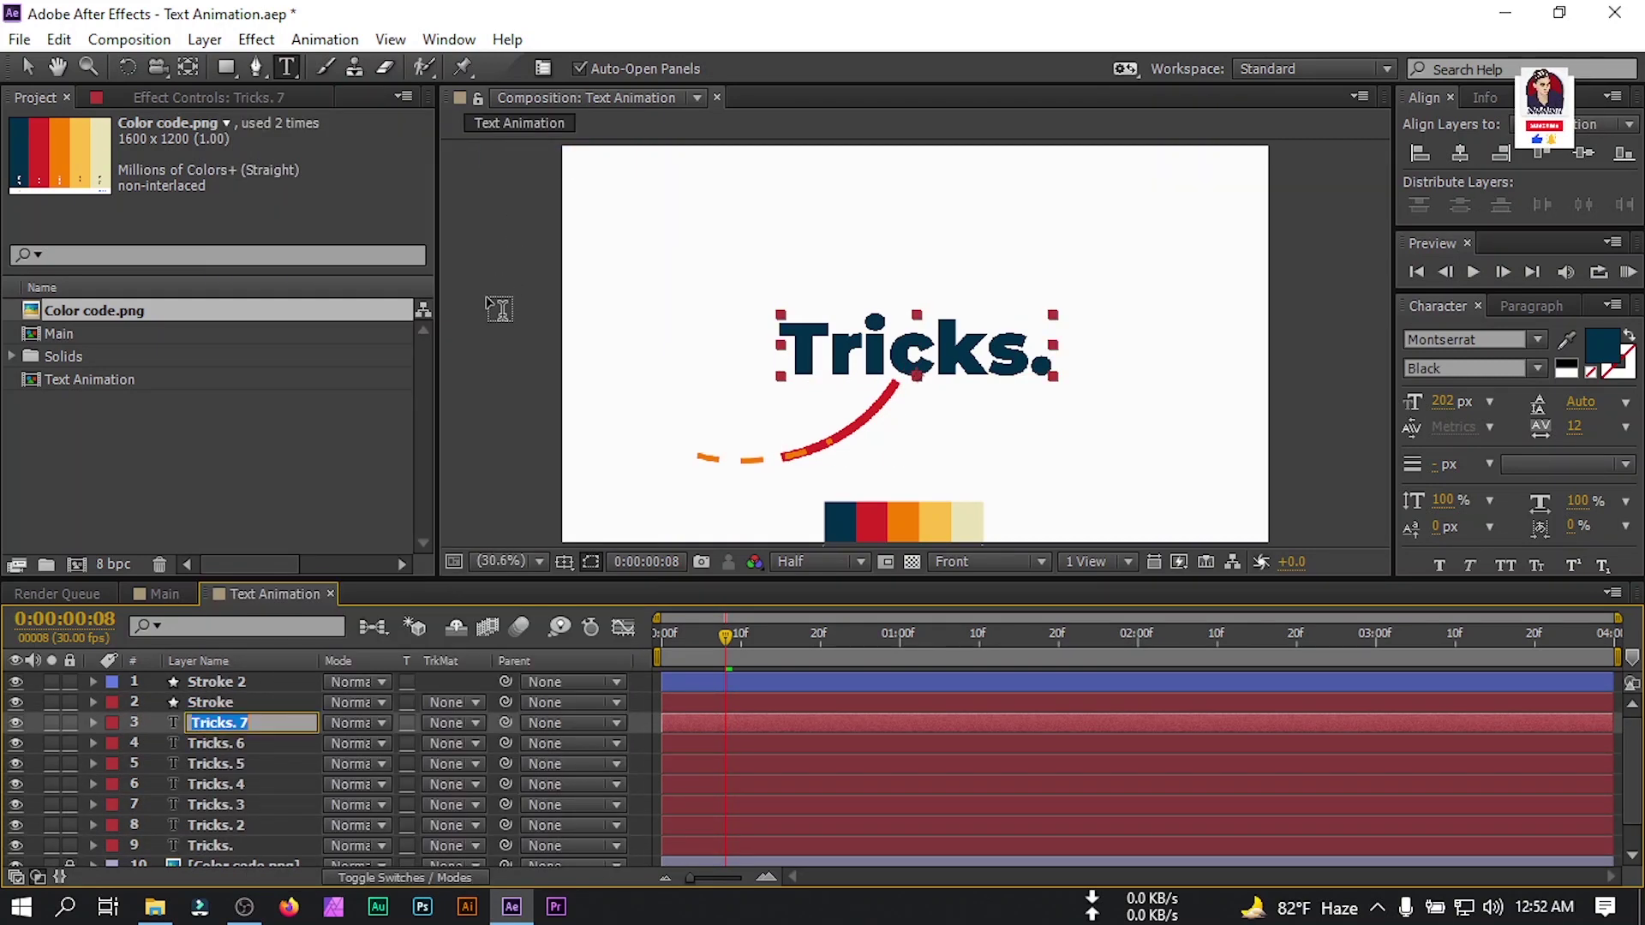
type("t")
left_click(217, 745)
right_click(217, 744)
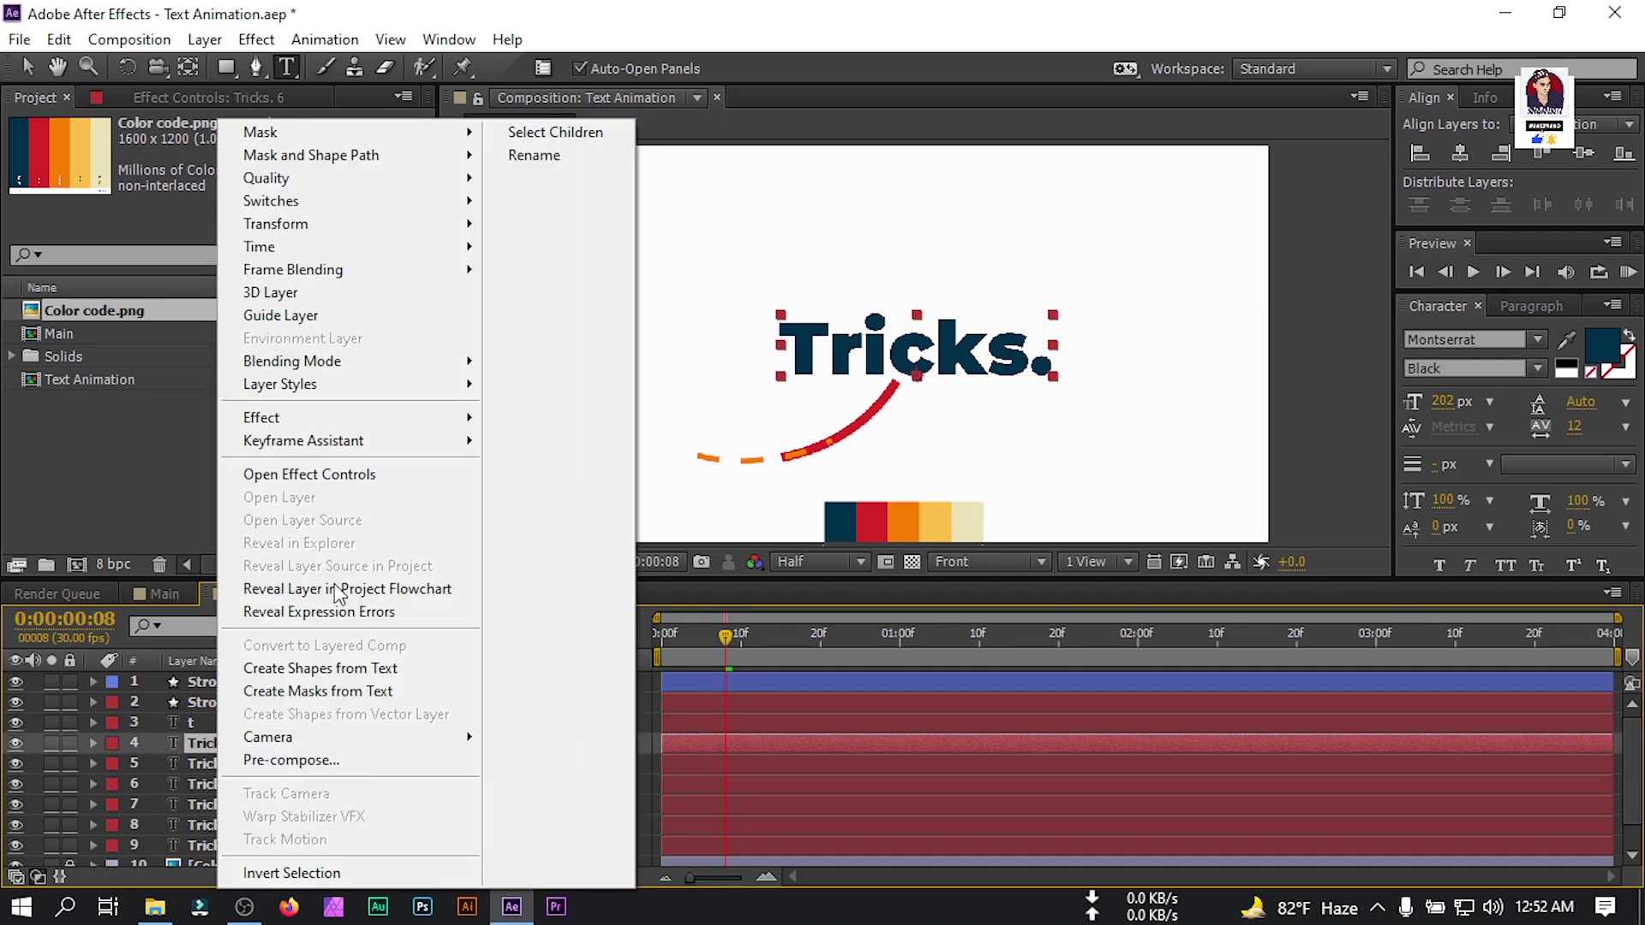
left_click(557, 157)
type("r")
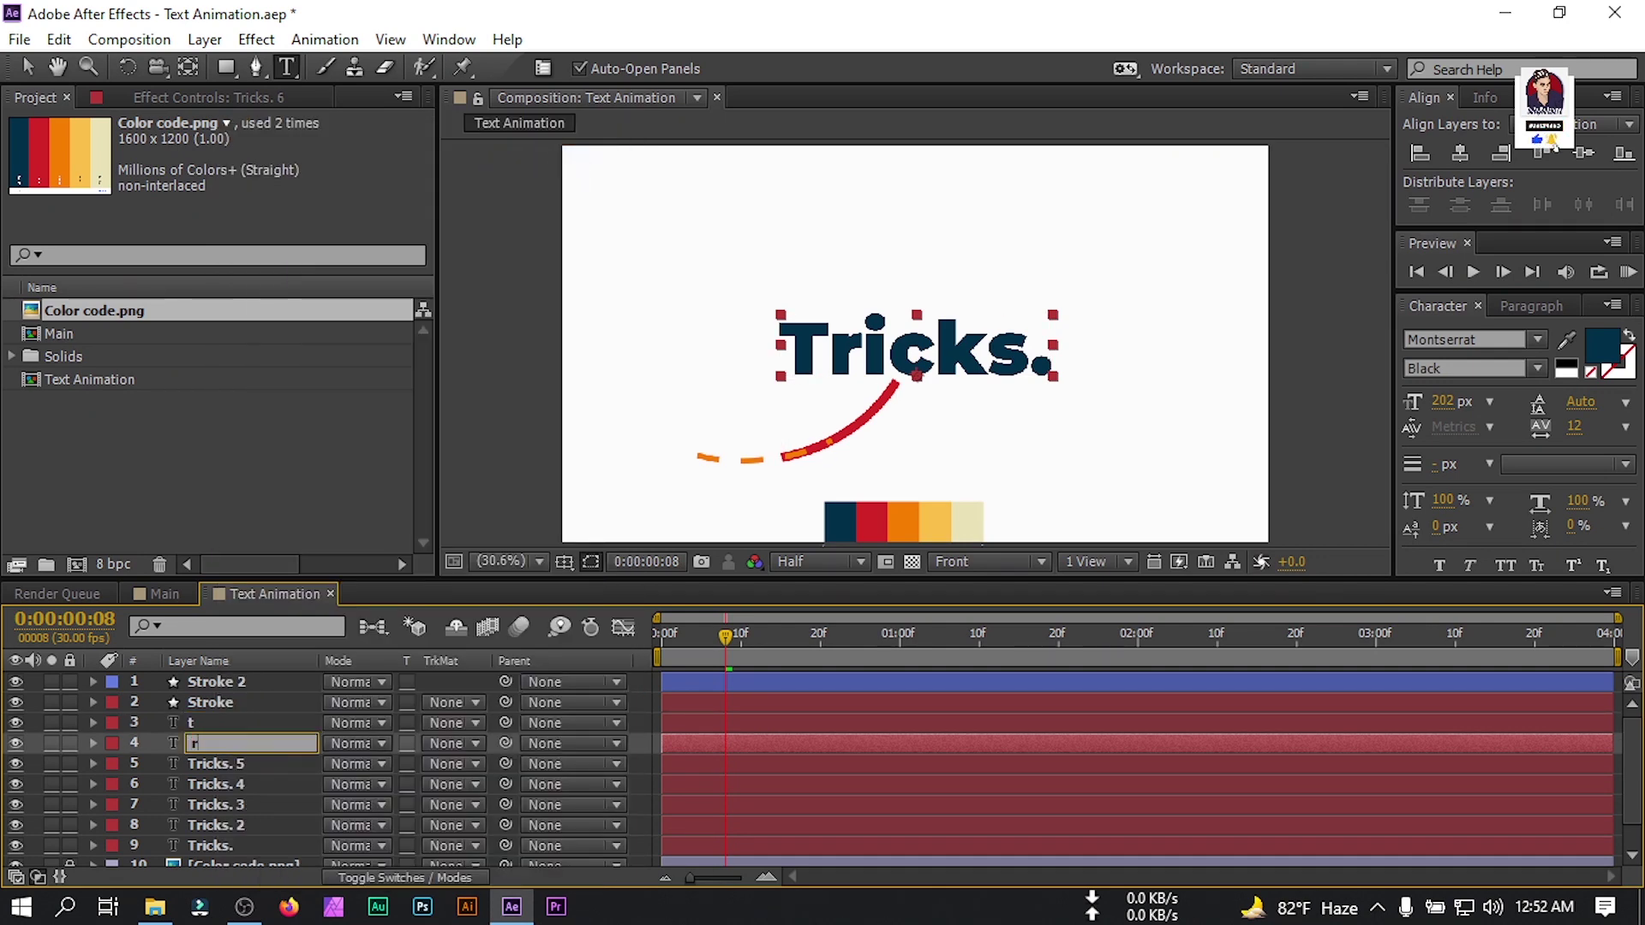
Rename the text copies Tricks. 5, Tricks. 4 and Tricks. 3 as c, k and s.
left_click(209, 763)
right_click(209, 763)
left_click(531, 155)
type("c")
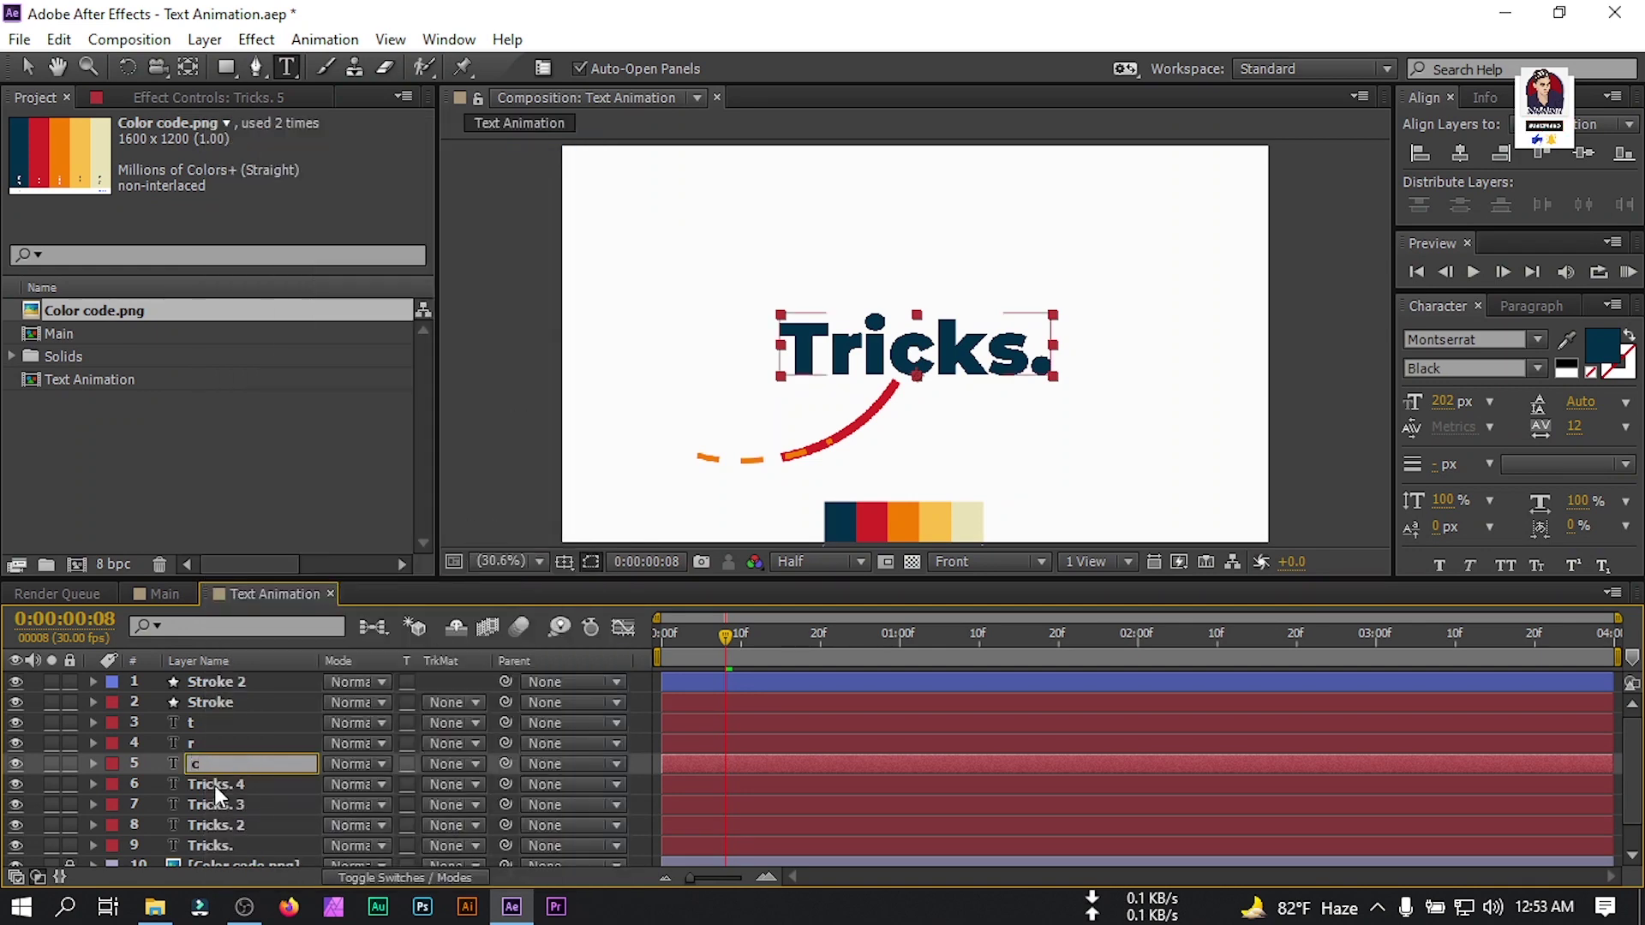
right_click(213, 785)
left_click(544, 52)
type("k")
right_click(207, 806)
left_click(540, 72)
type("s")
Correct the names of the three text layers below r to i, c and k.
left_click(207, 724)
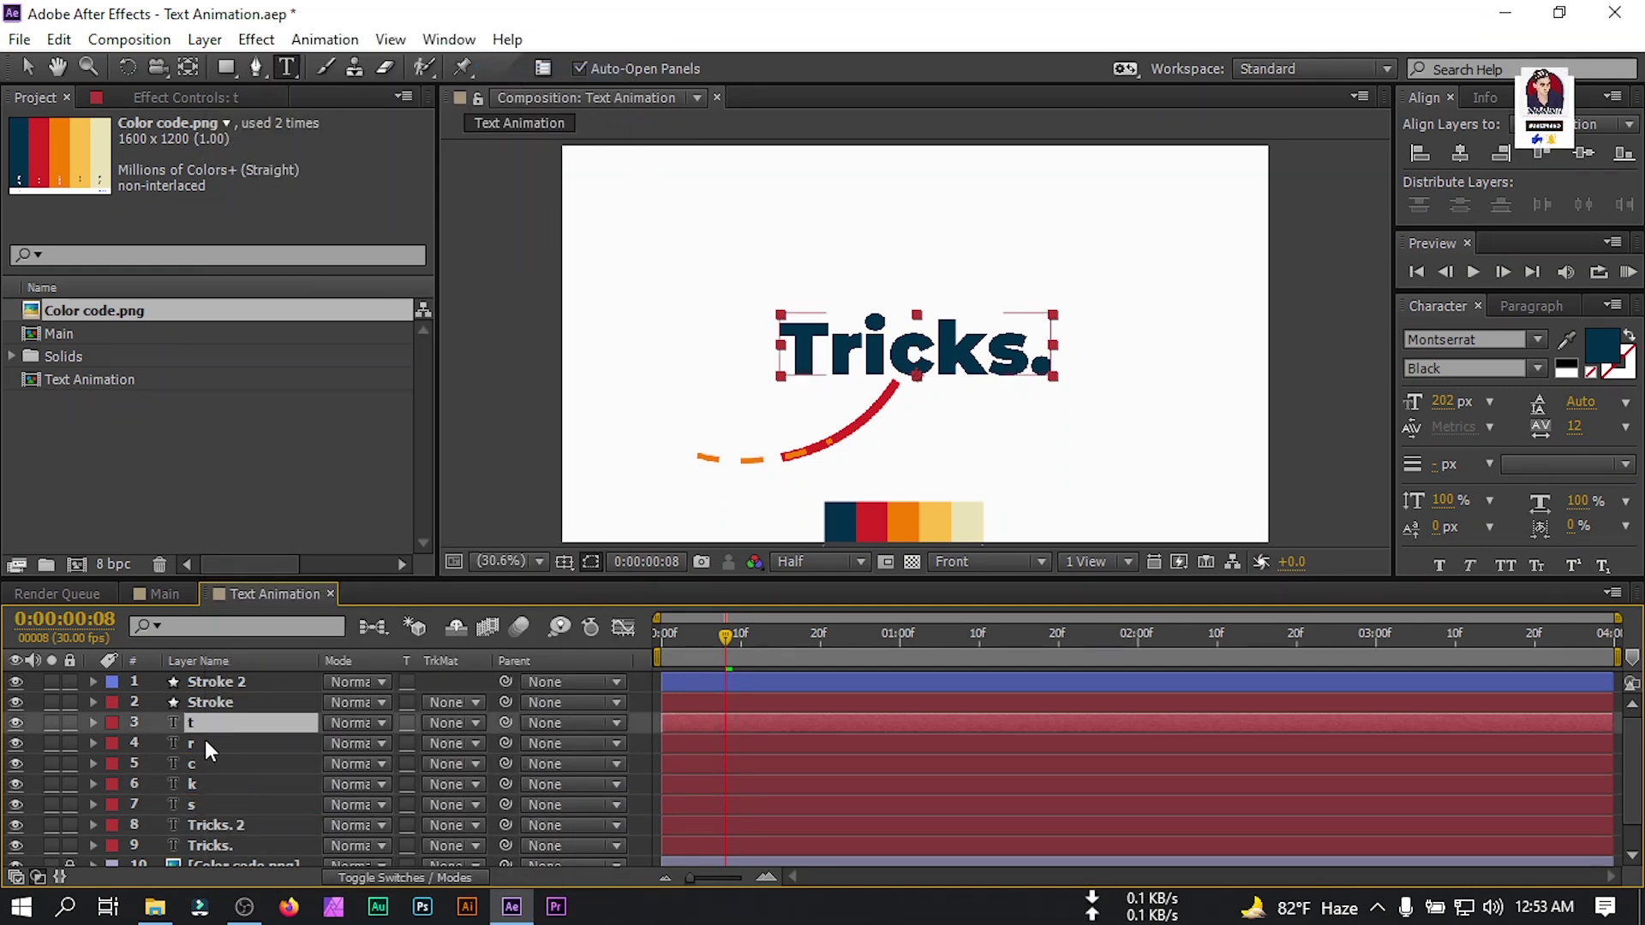
right_click(219, 765)
left_click(533, 161)
type("i")
right_click(224, 786)
left_click(539, 53)
type("c")
left_click(203, 808)
right_click(203, 809)
left_click(546, 70)
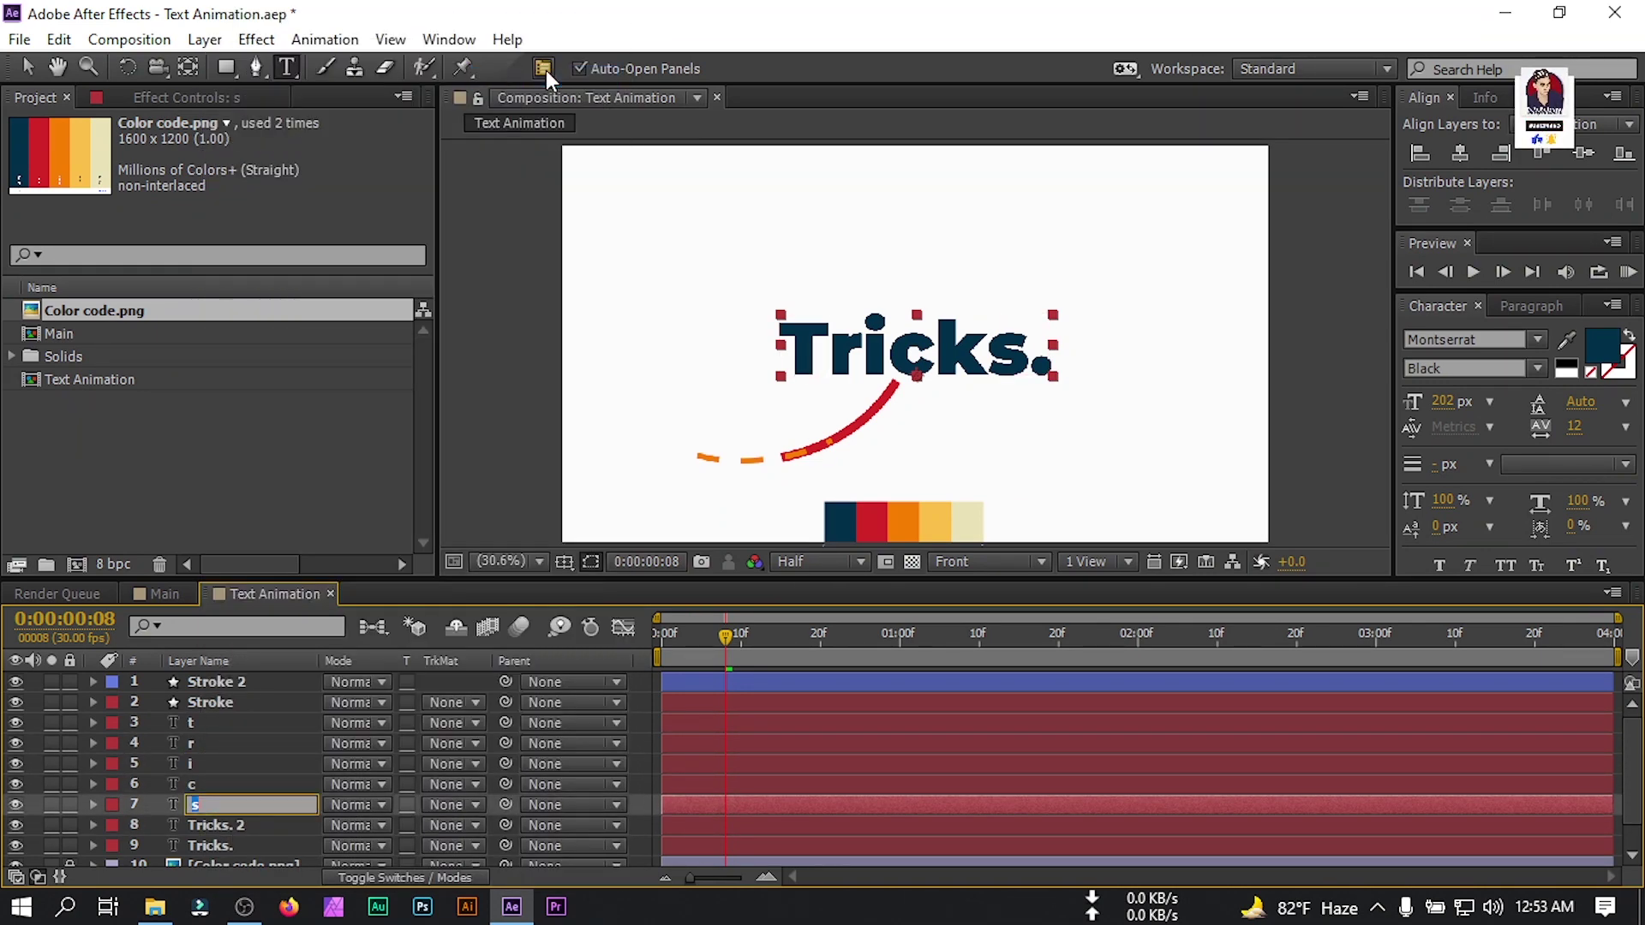
type("k")
Rename the Tricks. 2 layer as s and the original Tricks. layer as a period.
right_click(230, 825)
left_click(577, 88)
type("s")
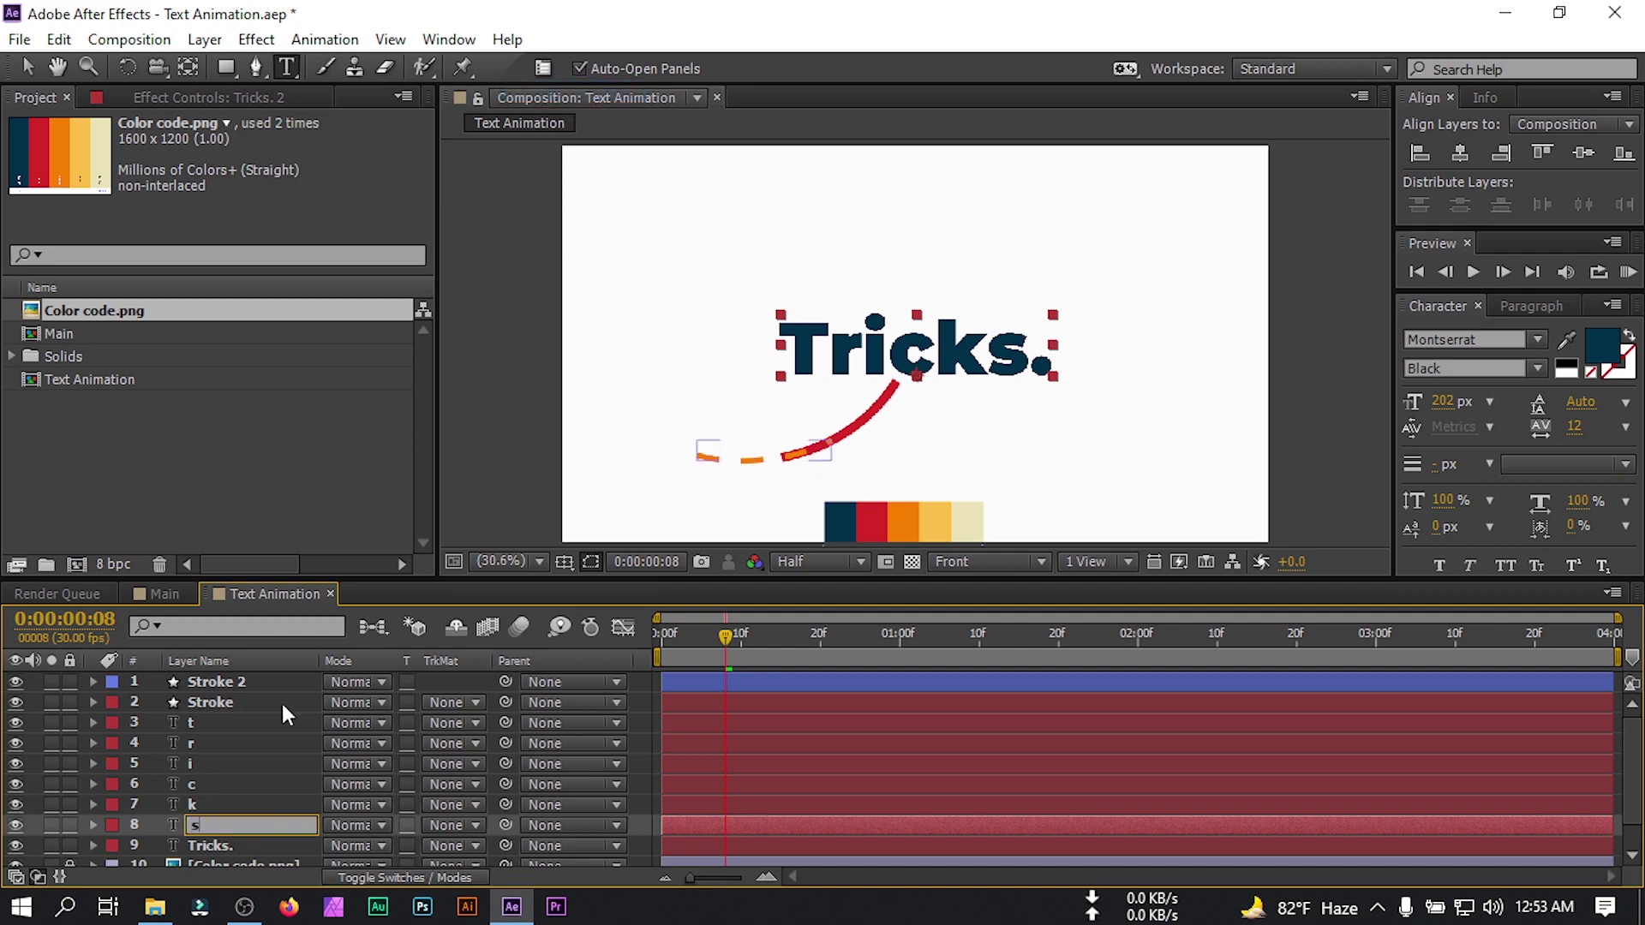
left_click(204, 848)
right_click(203, 848)
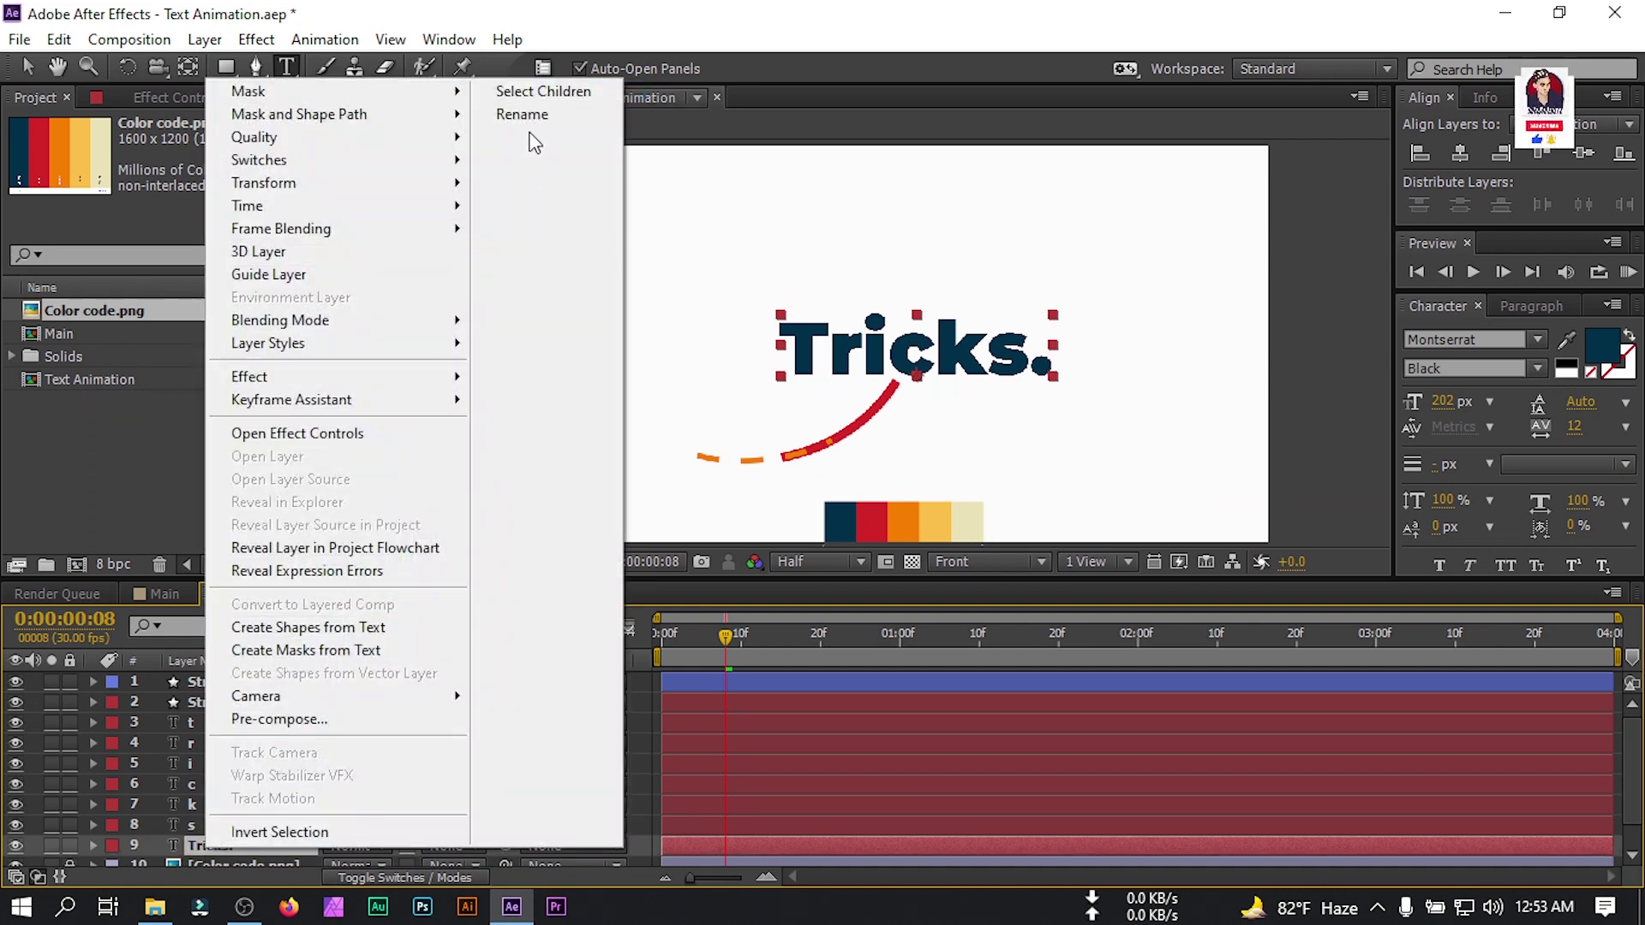
left_click(529, 116)
type(".")
left_click(202, 825)
Draw a closed four-point mask around the letter T on the t layer with the Pen tool.
left_click(193, 722)
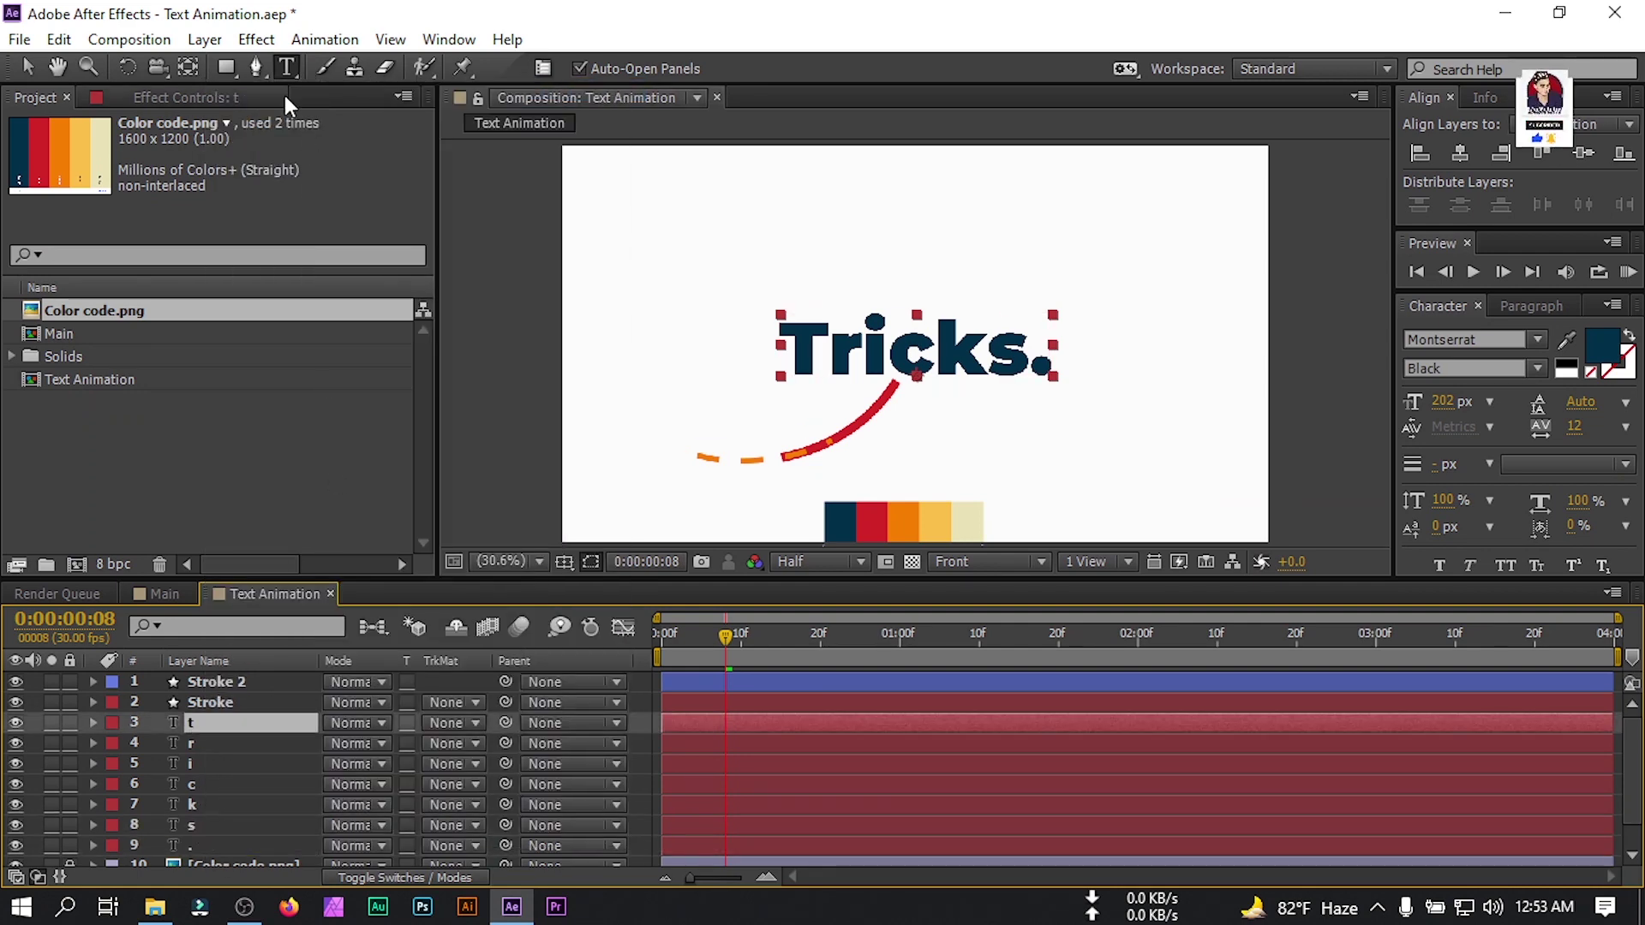
left_click(256, 68)
scroll(818, 416, "up", 3)
left_click(512, 242)
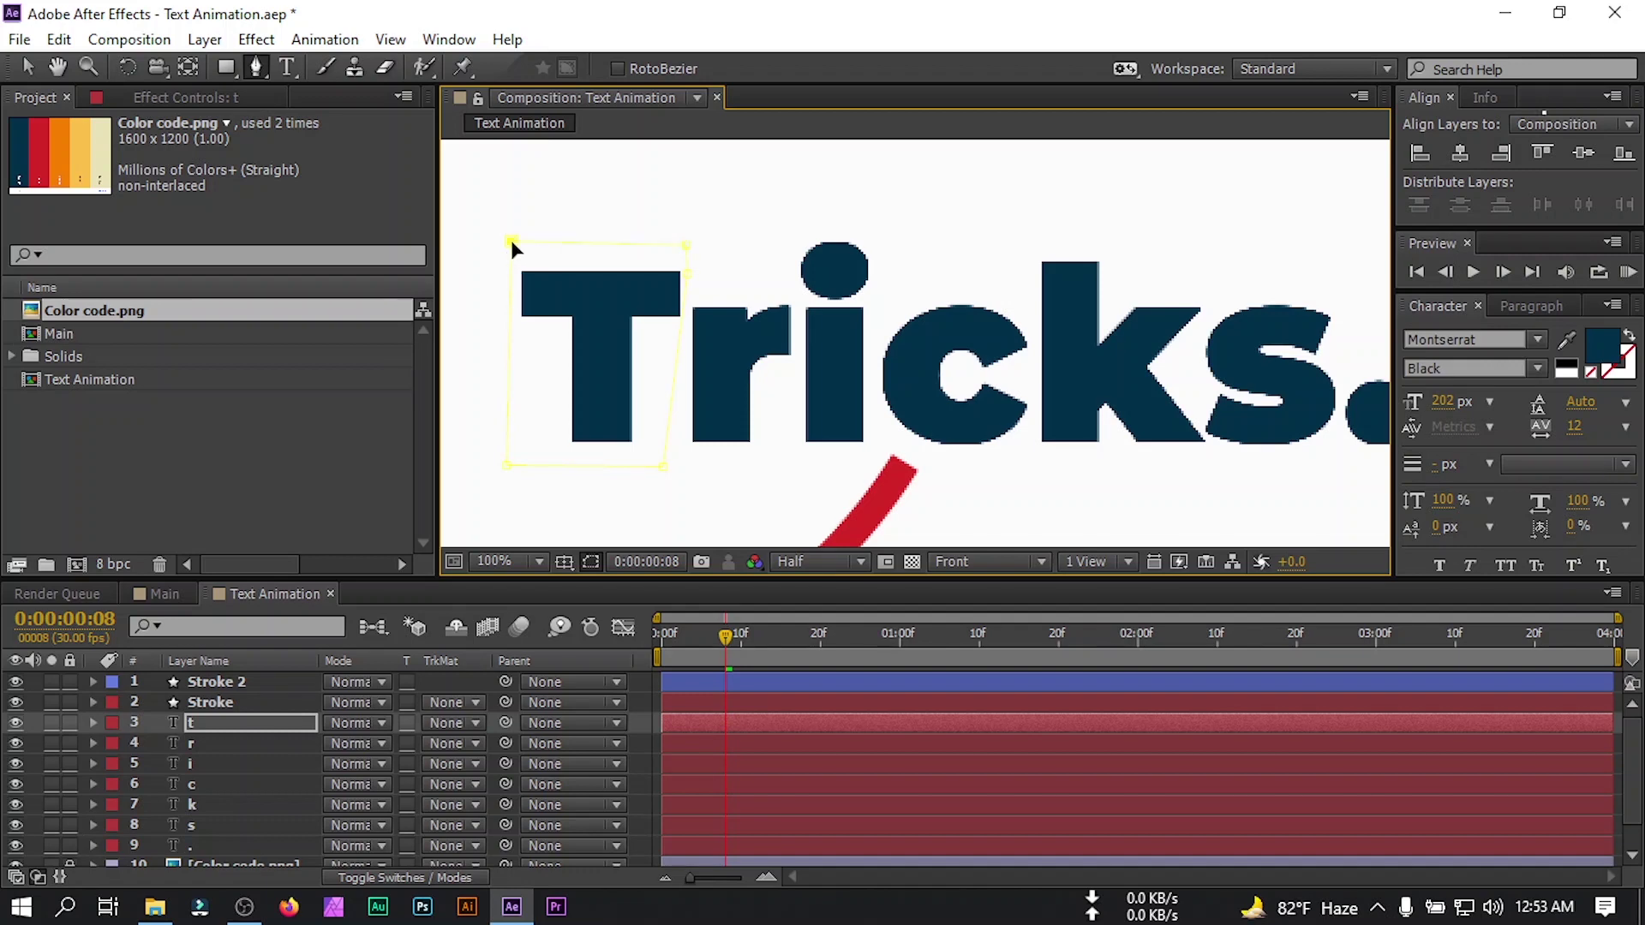
Draw a closed Pen tool mask around the letter i on the i layer.
left_click(204, 763)
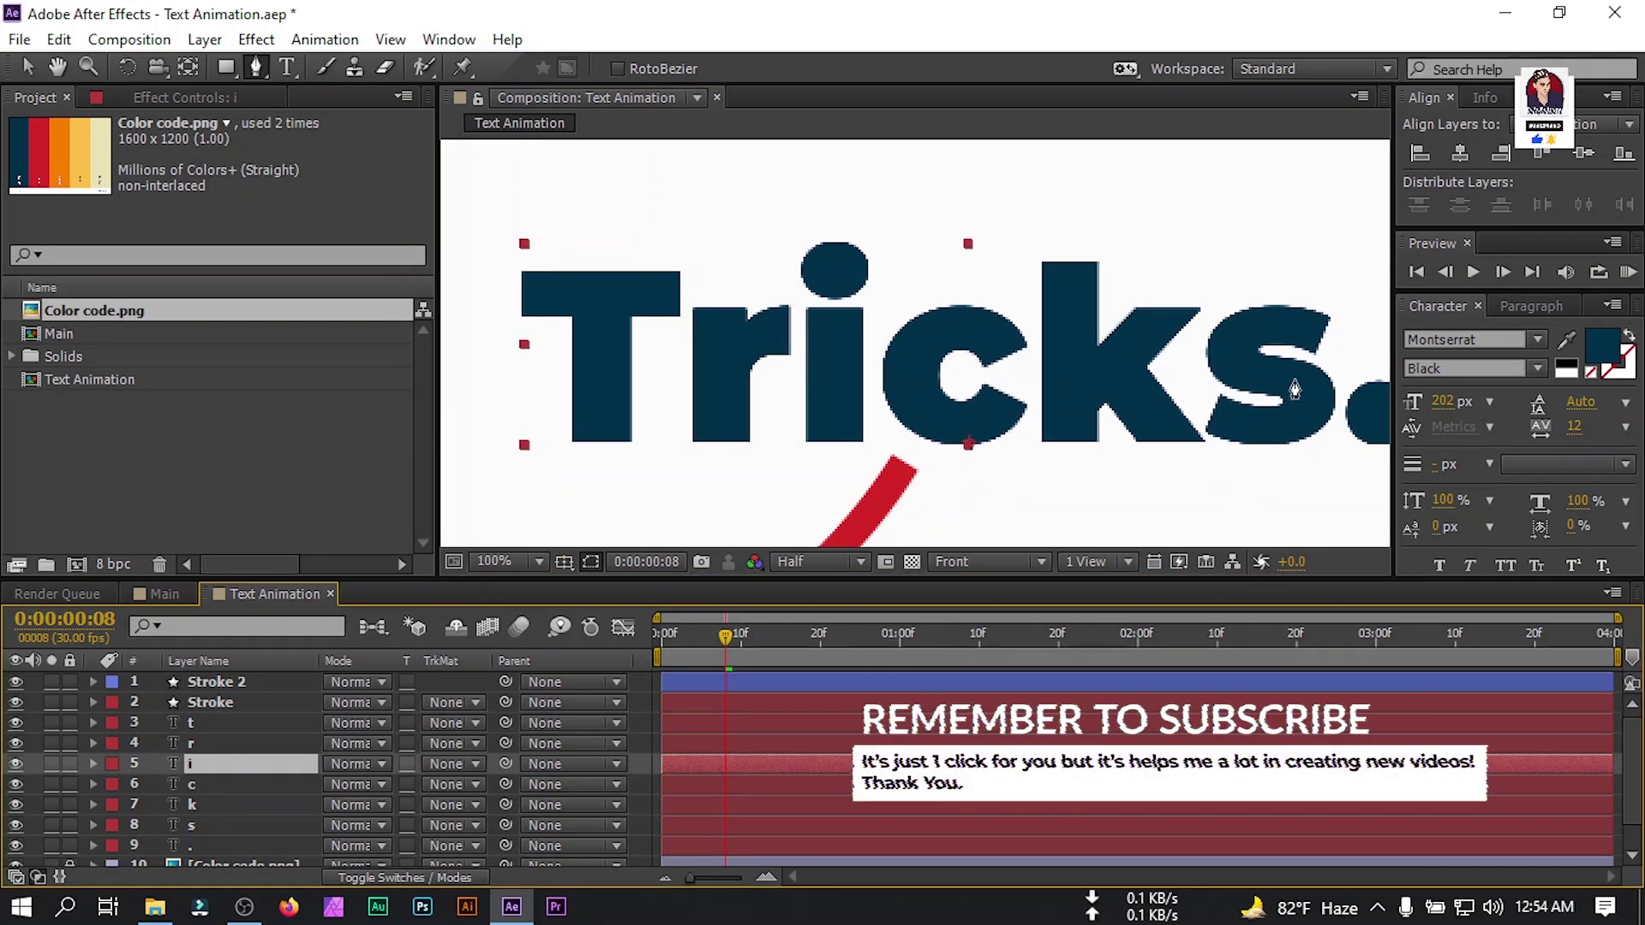
left_click(797, 227)
left_click(799, 451)
left_click(870, 445)
left_click(798, 229)
Draw a closed Pen tool mask around the letter c on the c layer.
left_click(240, 781)
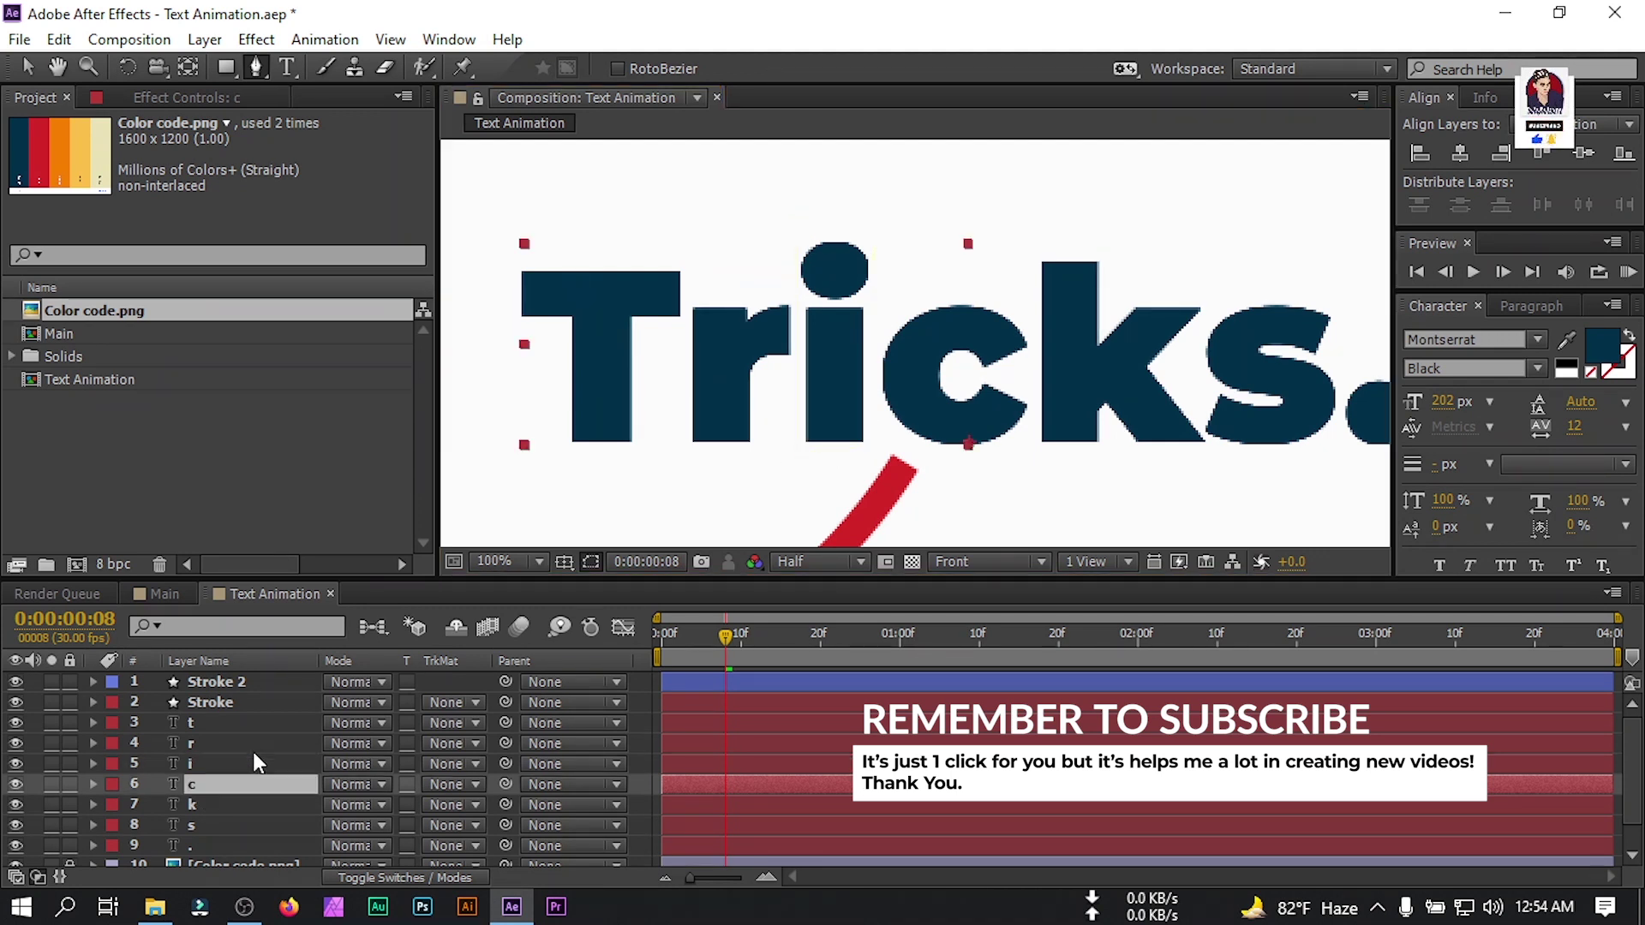
left_click(877, 288)
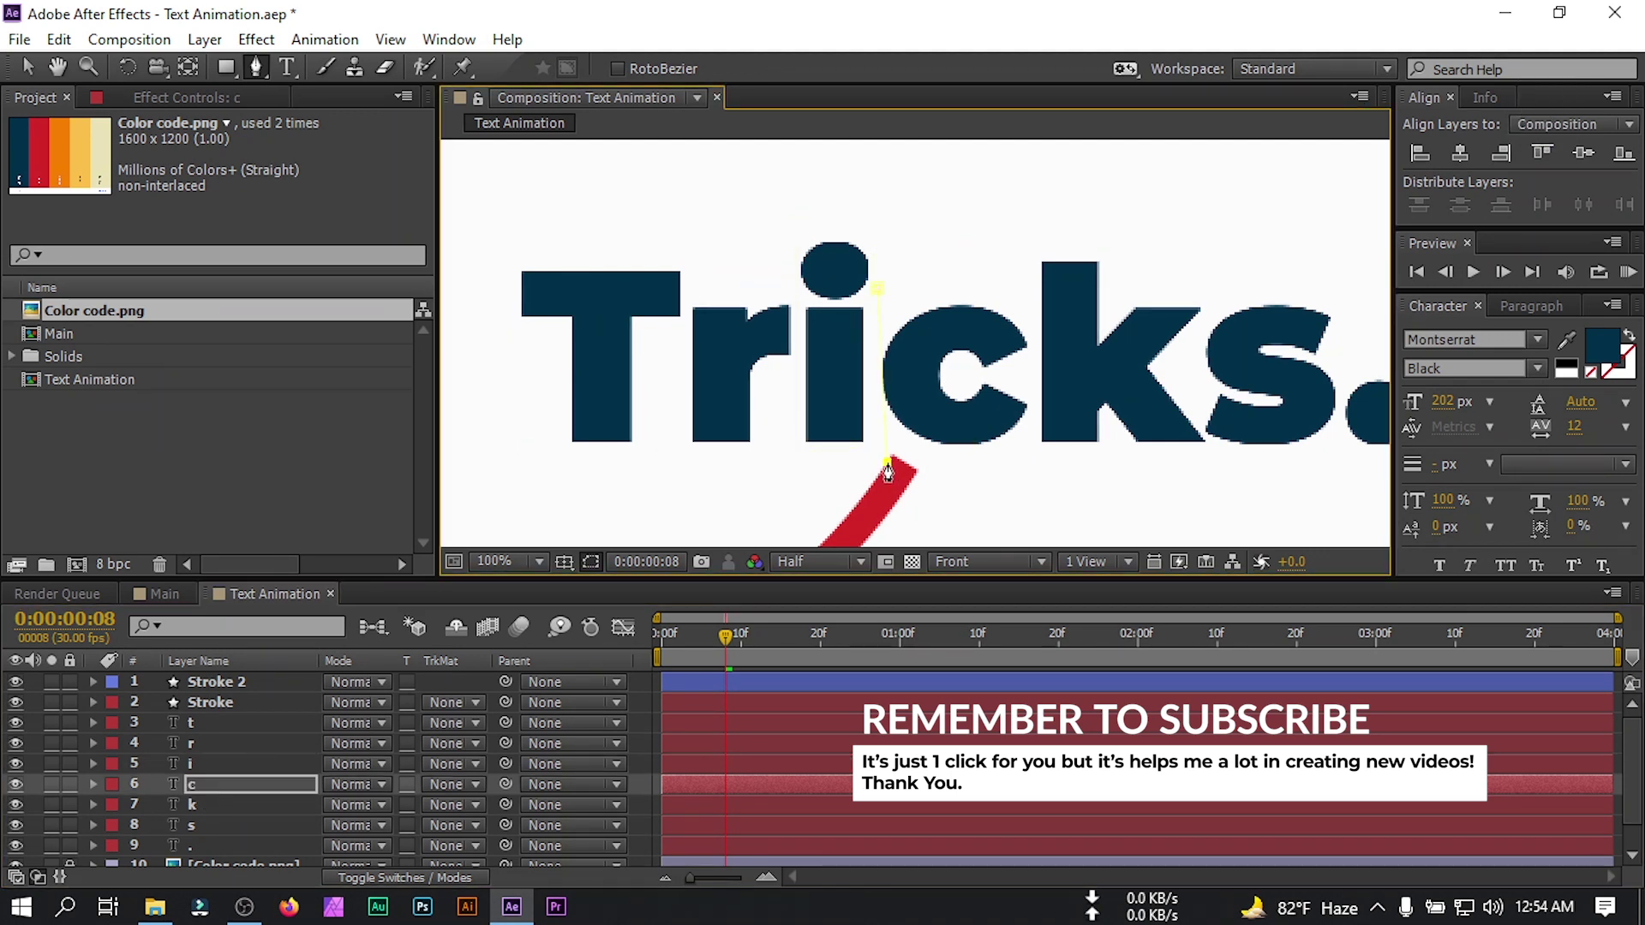
left_click(879, 289)
Mask the letter k on the k layer with a closed Pen tool path that follows its slanted upper side.
left_click(195, 804)
left_click(1031, 240)
left_click(1031, 457)
left_click(1217, 454)
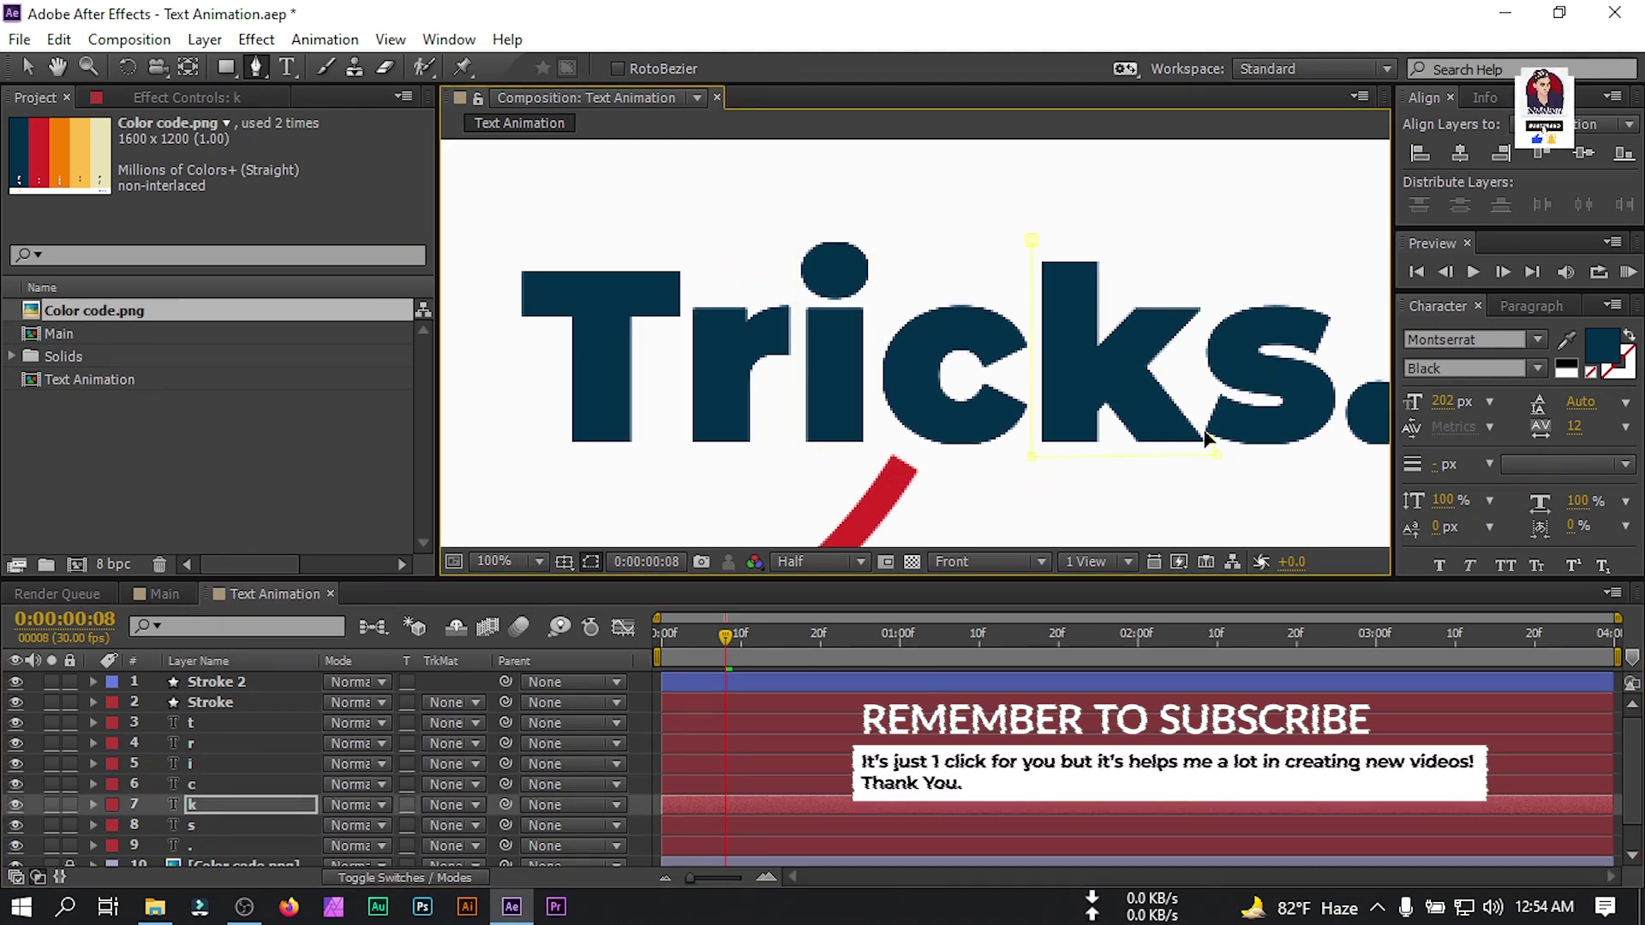
left_click(1212, 300)
left_click(1124, 242)
left_click(1034, 241)
Start a Pen tool mask on the s layer with points along the gap between the letters k and s.
left_click_drag(1071, 283, 822, 243)
left_click(201, 825)
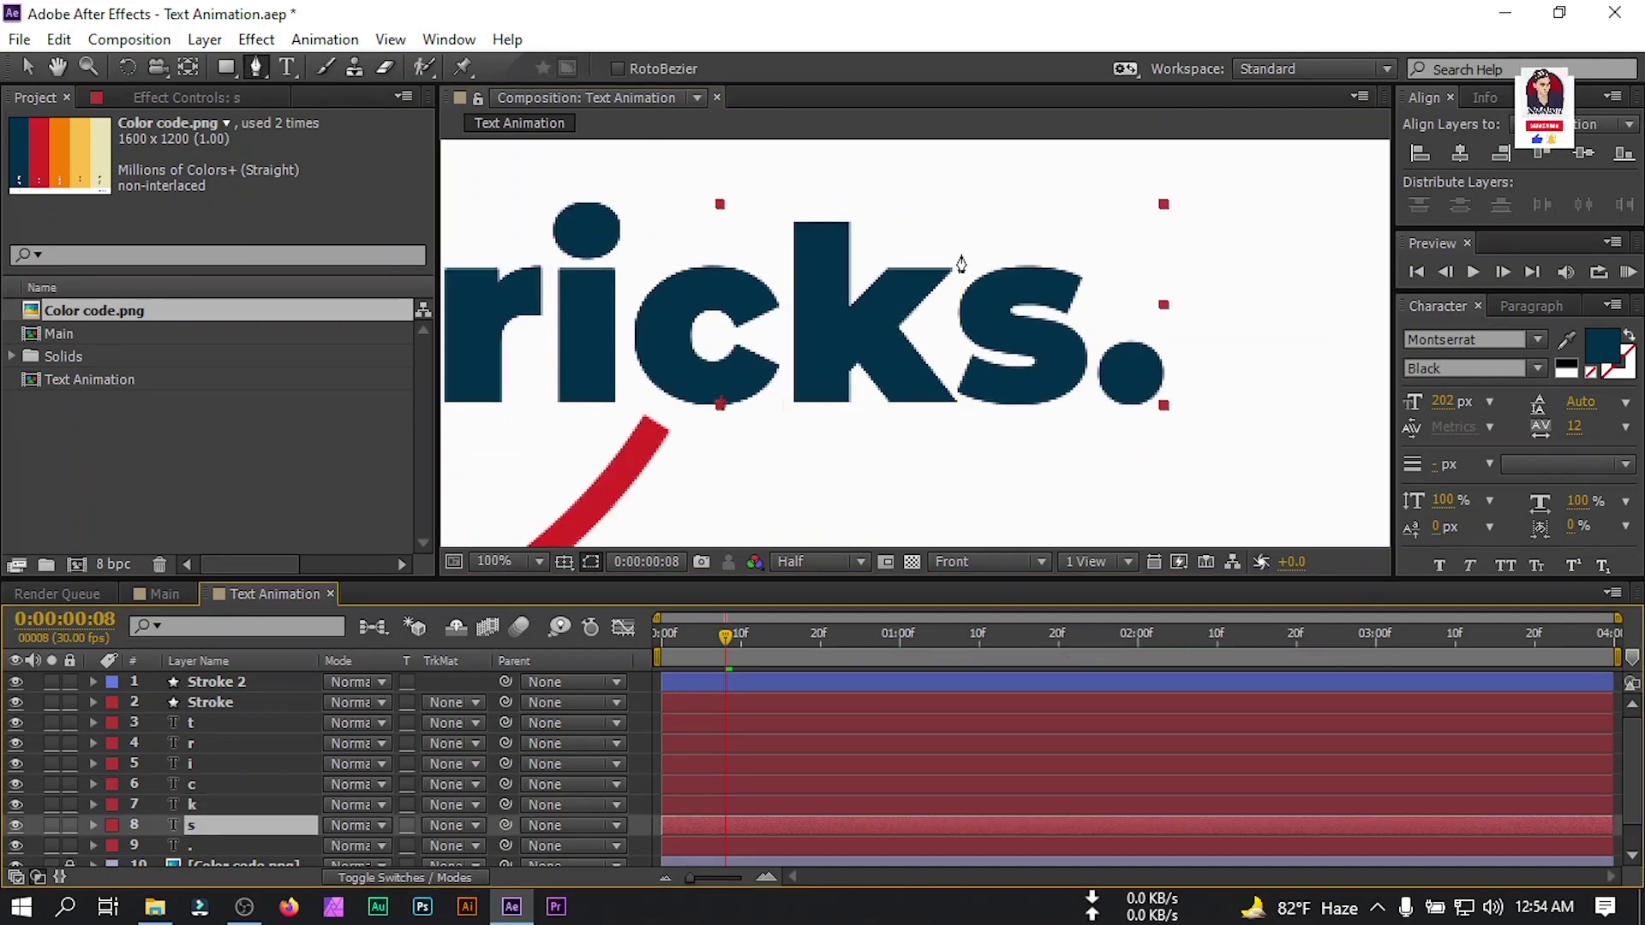
left_click(960, 253)
left_click(950, 362)
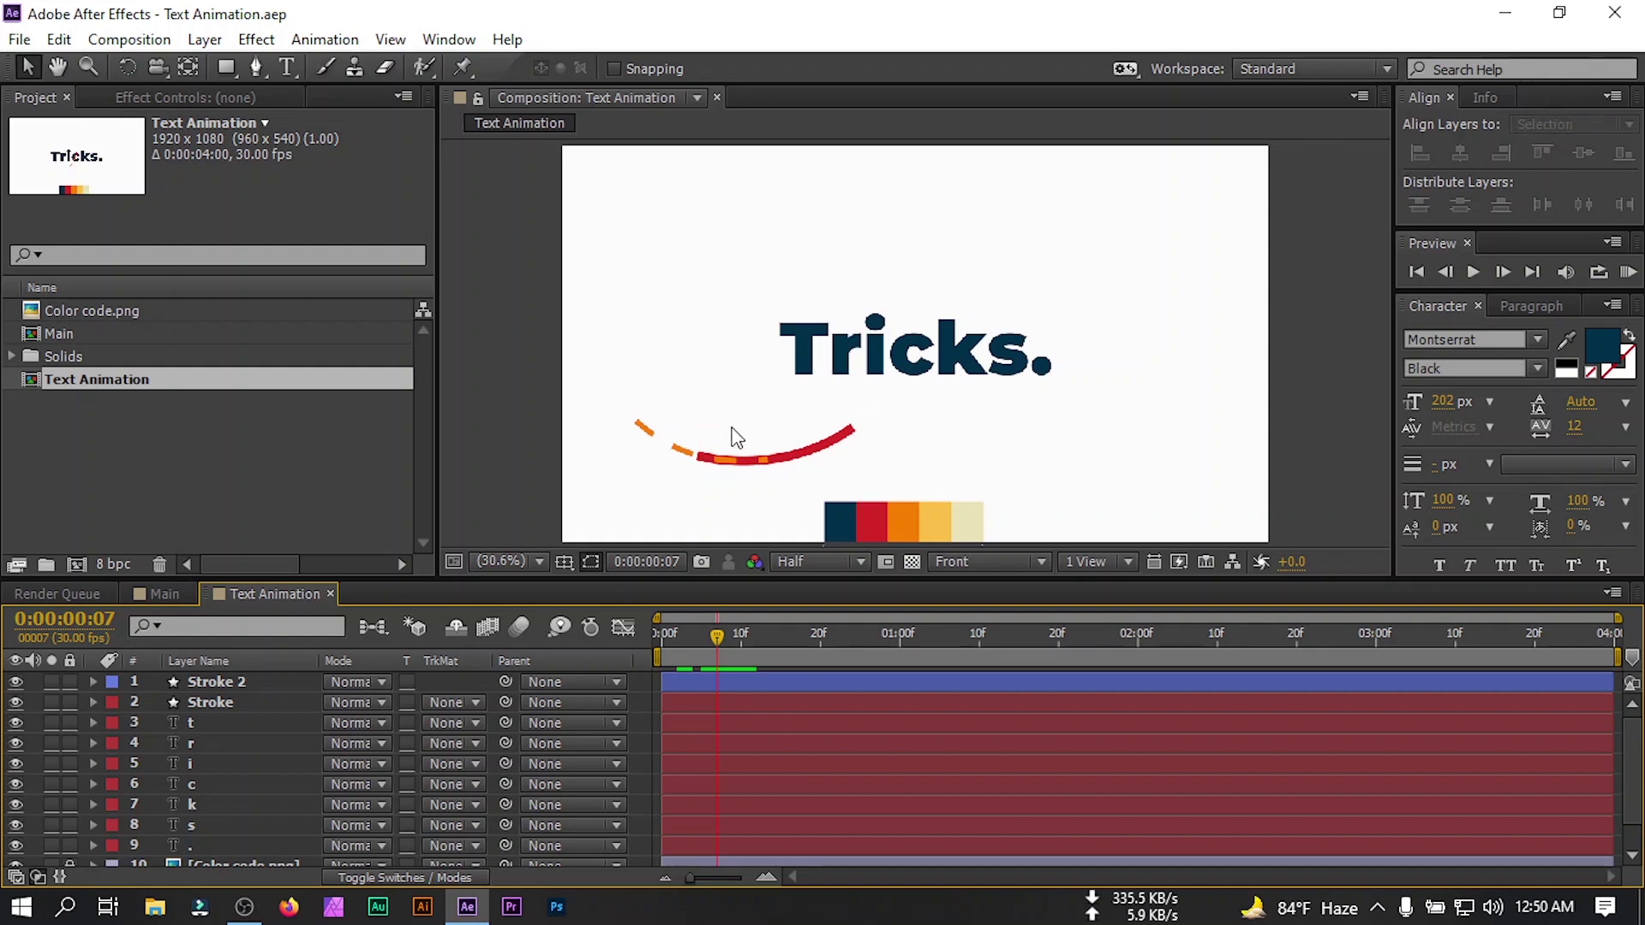
Check the separated letters by toggling the visibility of the t and r text layers and selecting each one.
left_click(192, 719)
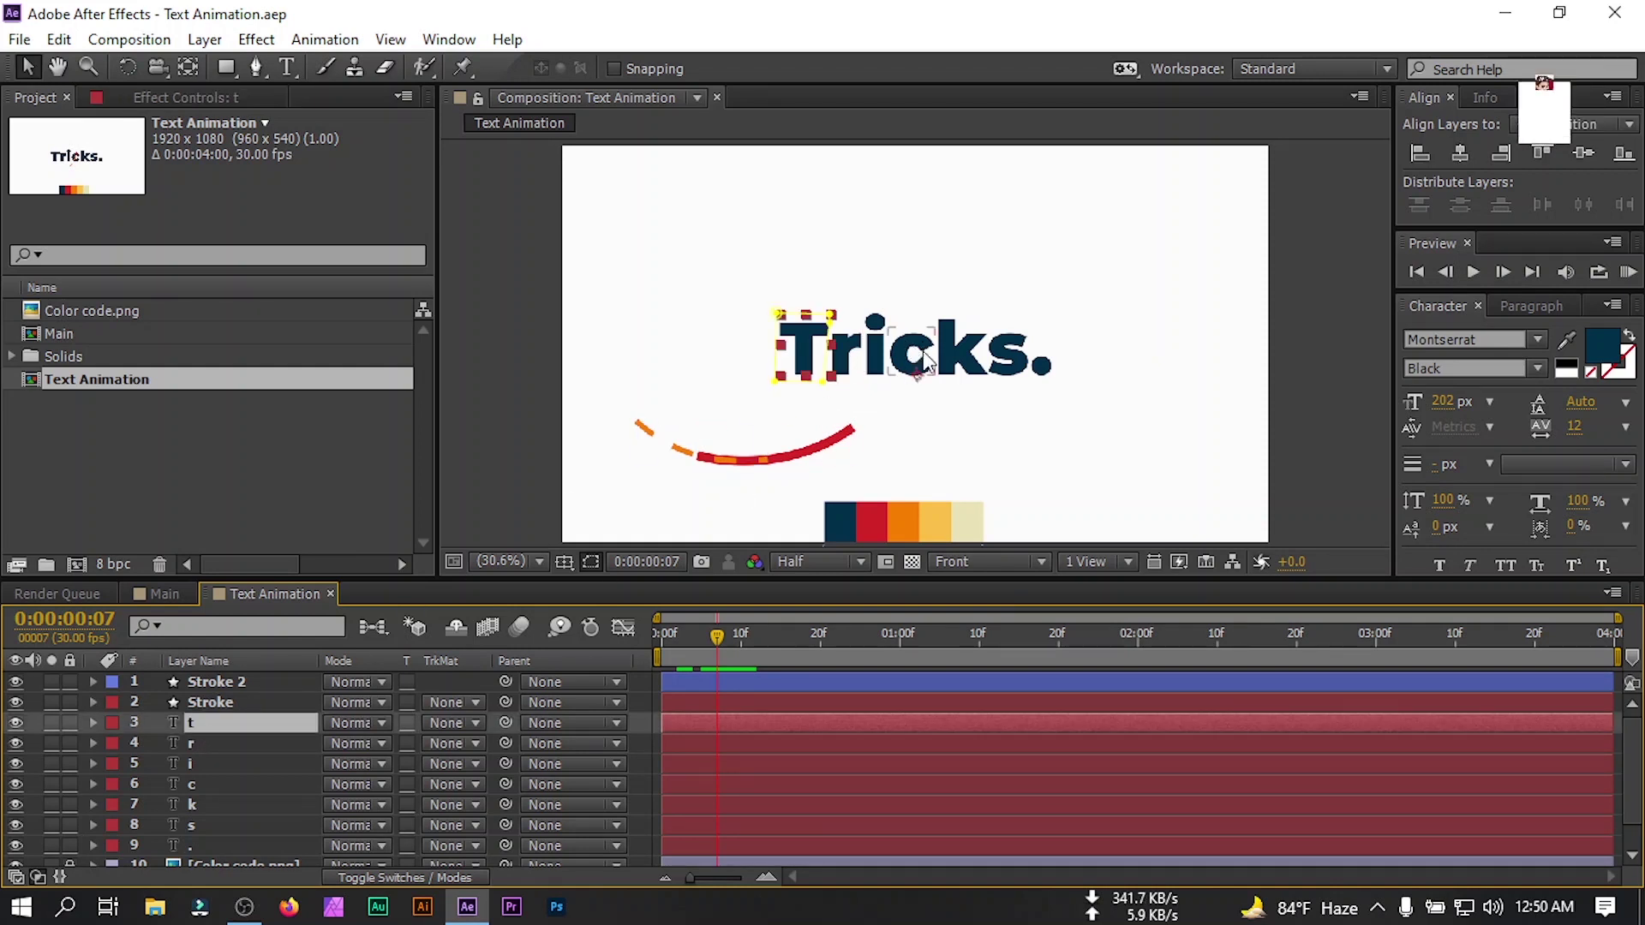
left_click(16, 722)
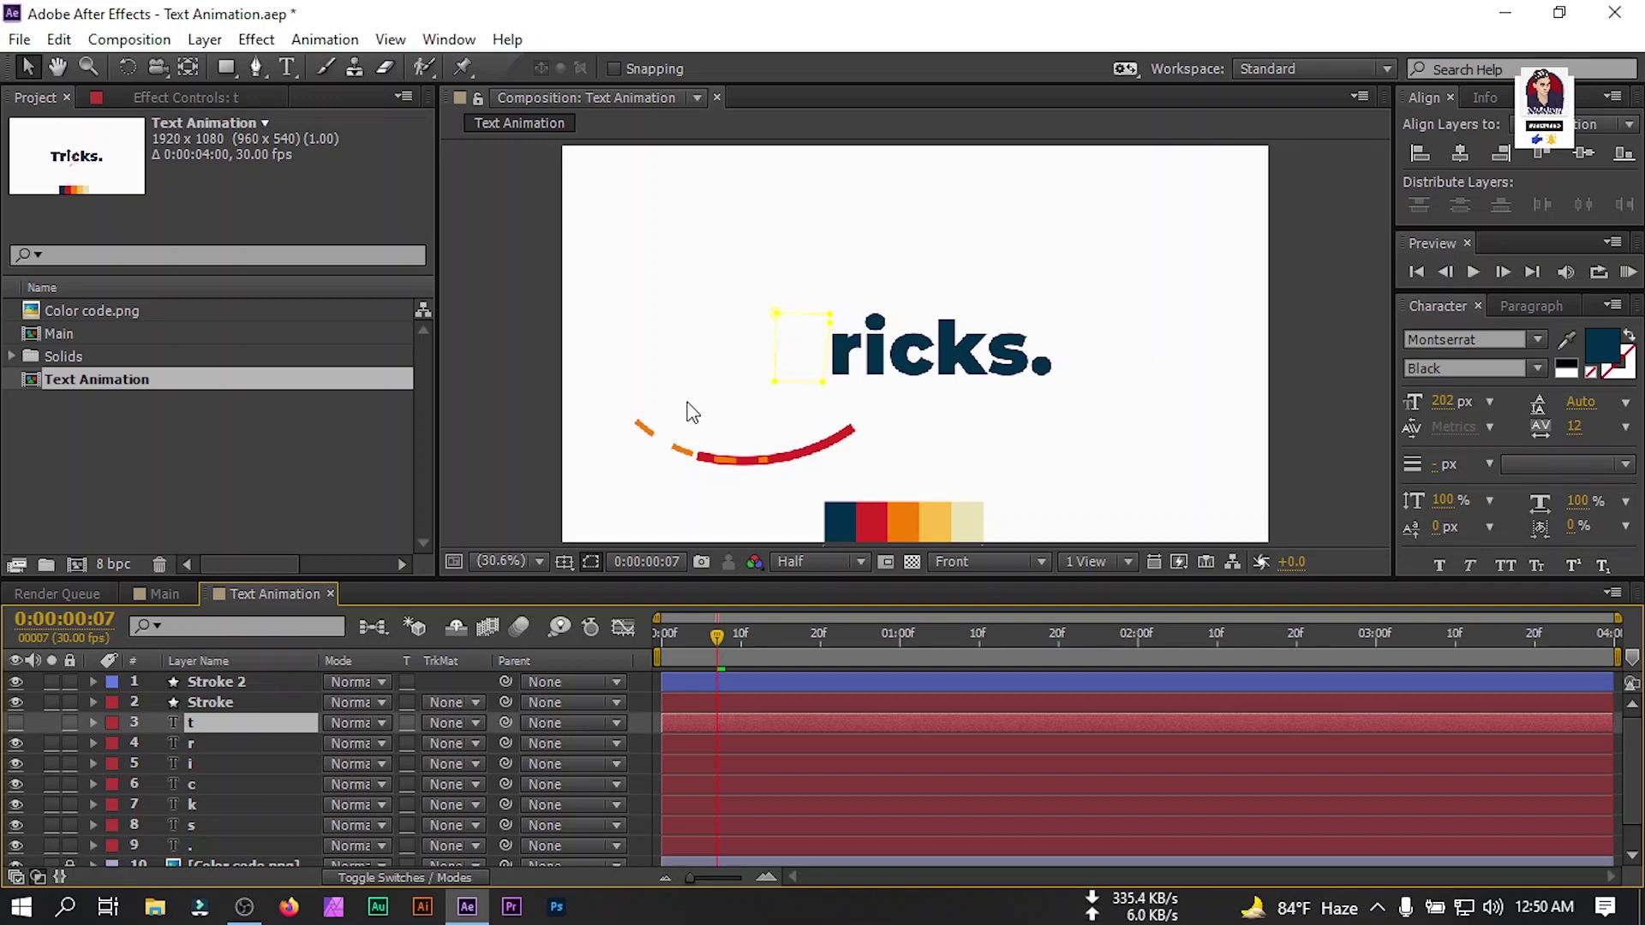
left_click(19, 722)
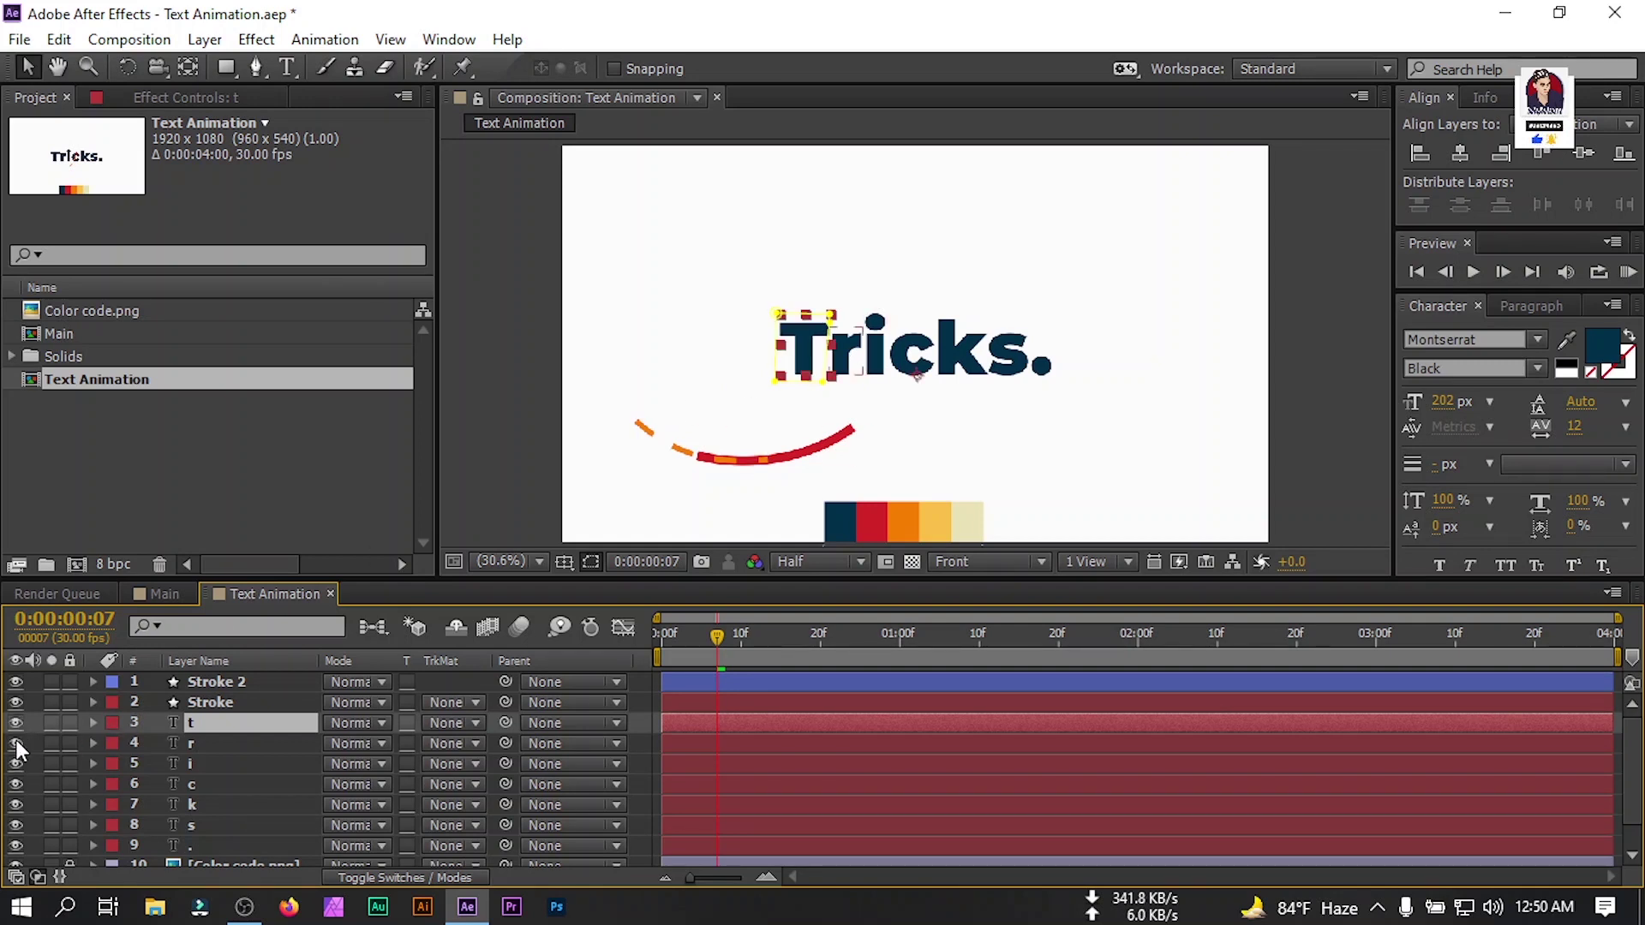
left_click(15, 741)
left_click(16, 742)
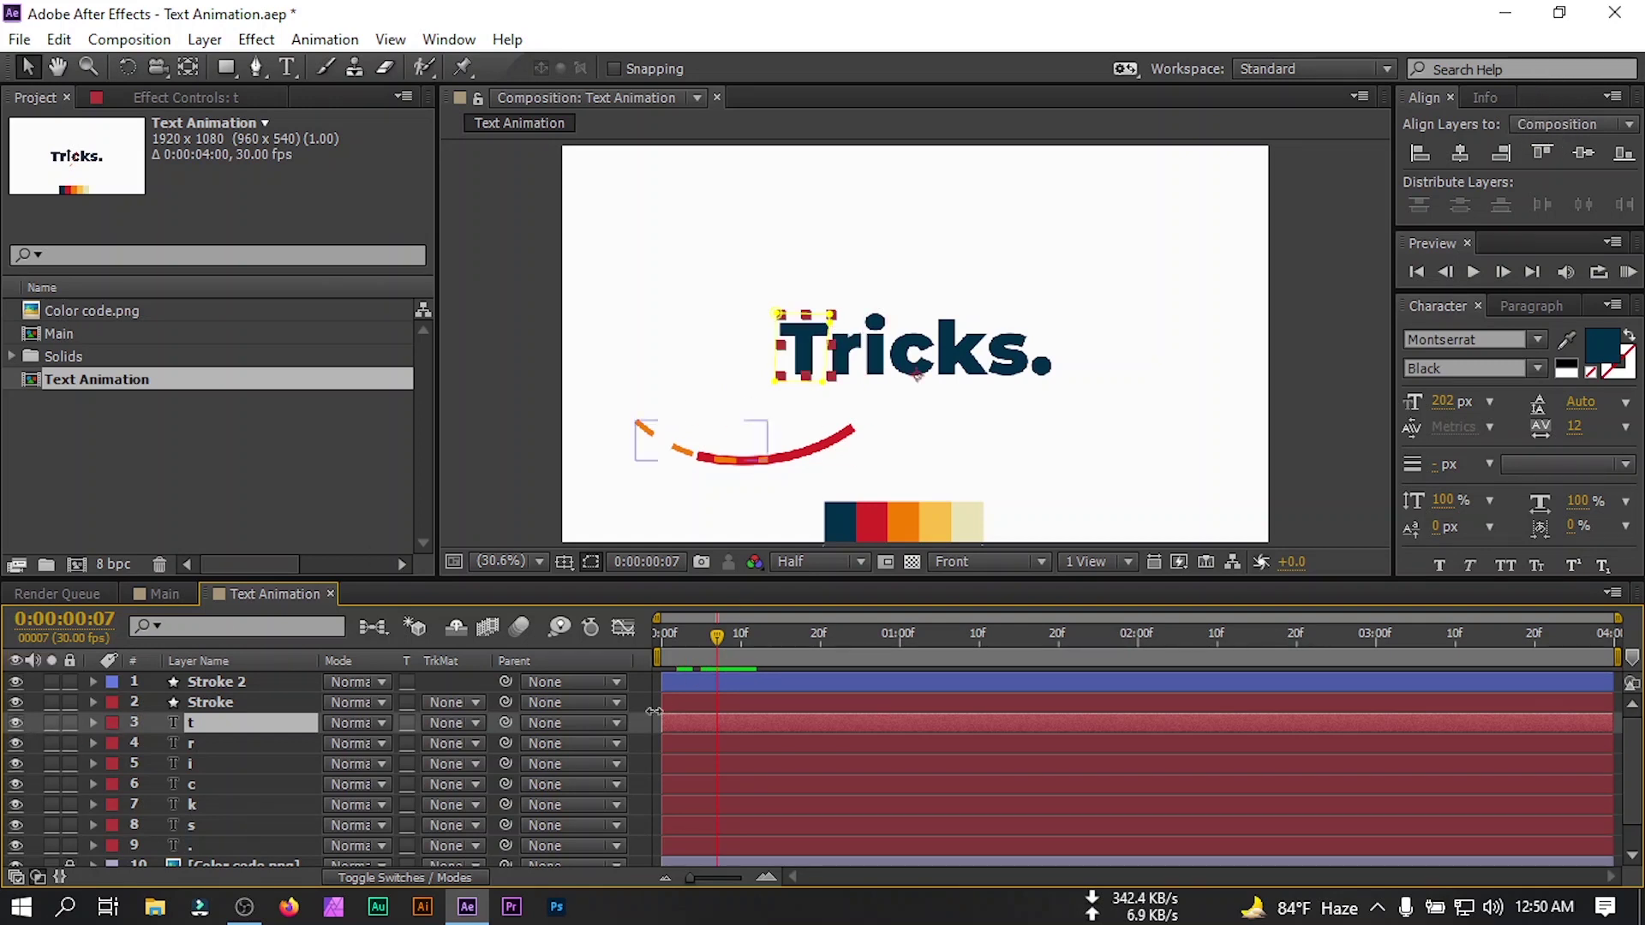
left_click(191, 745)
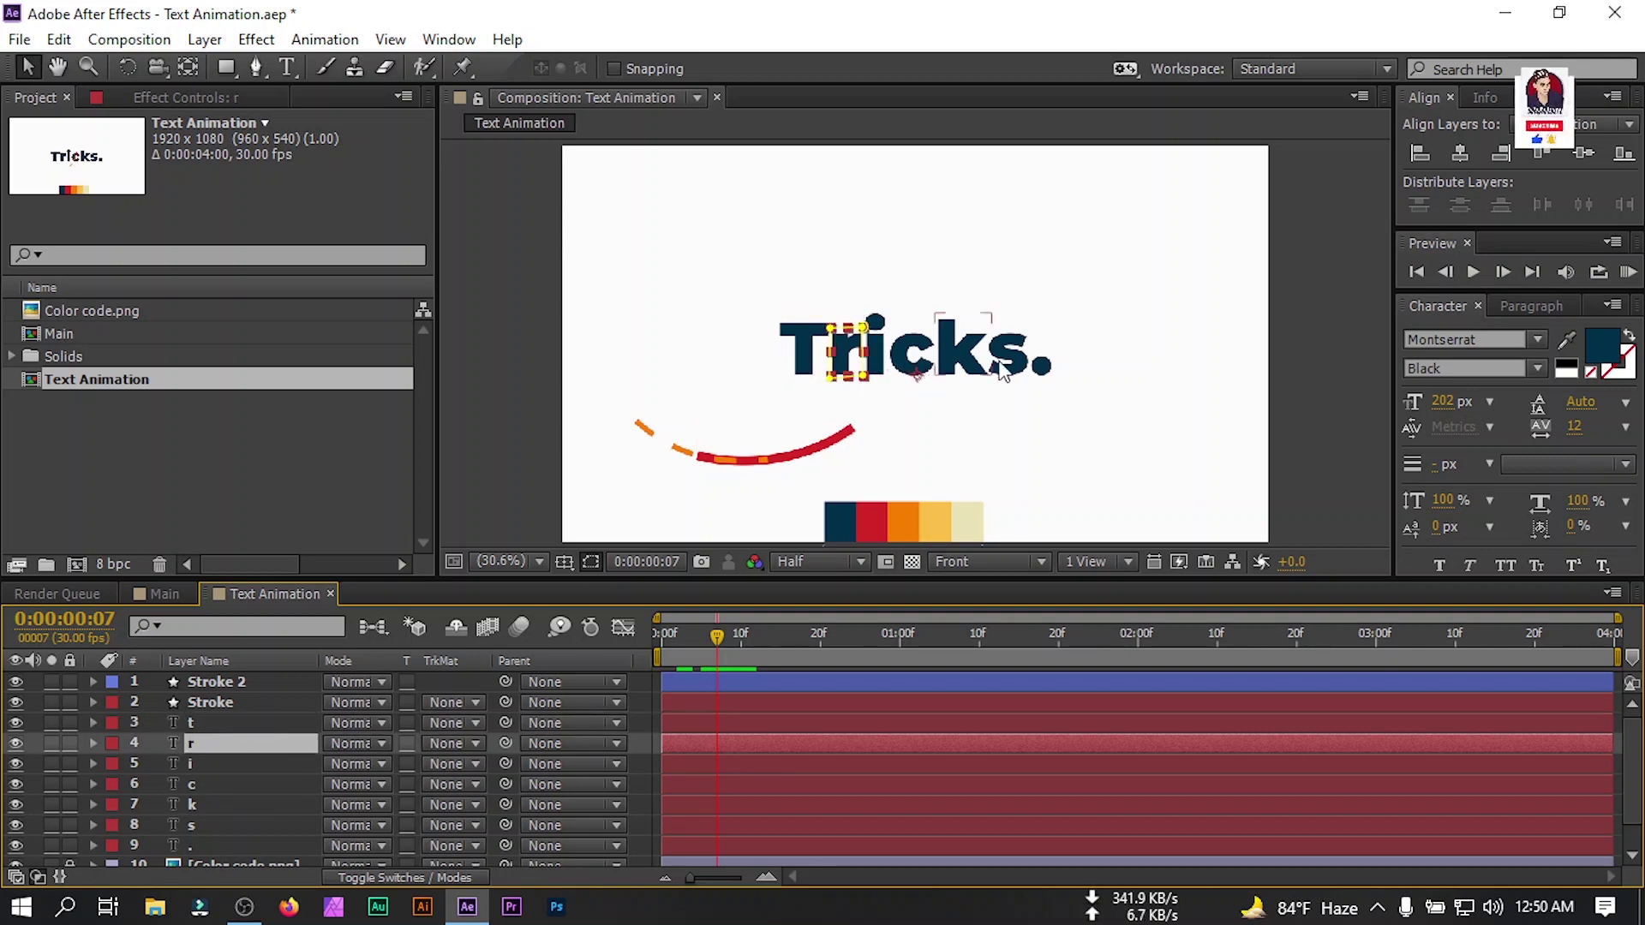
left_click(171, 724)
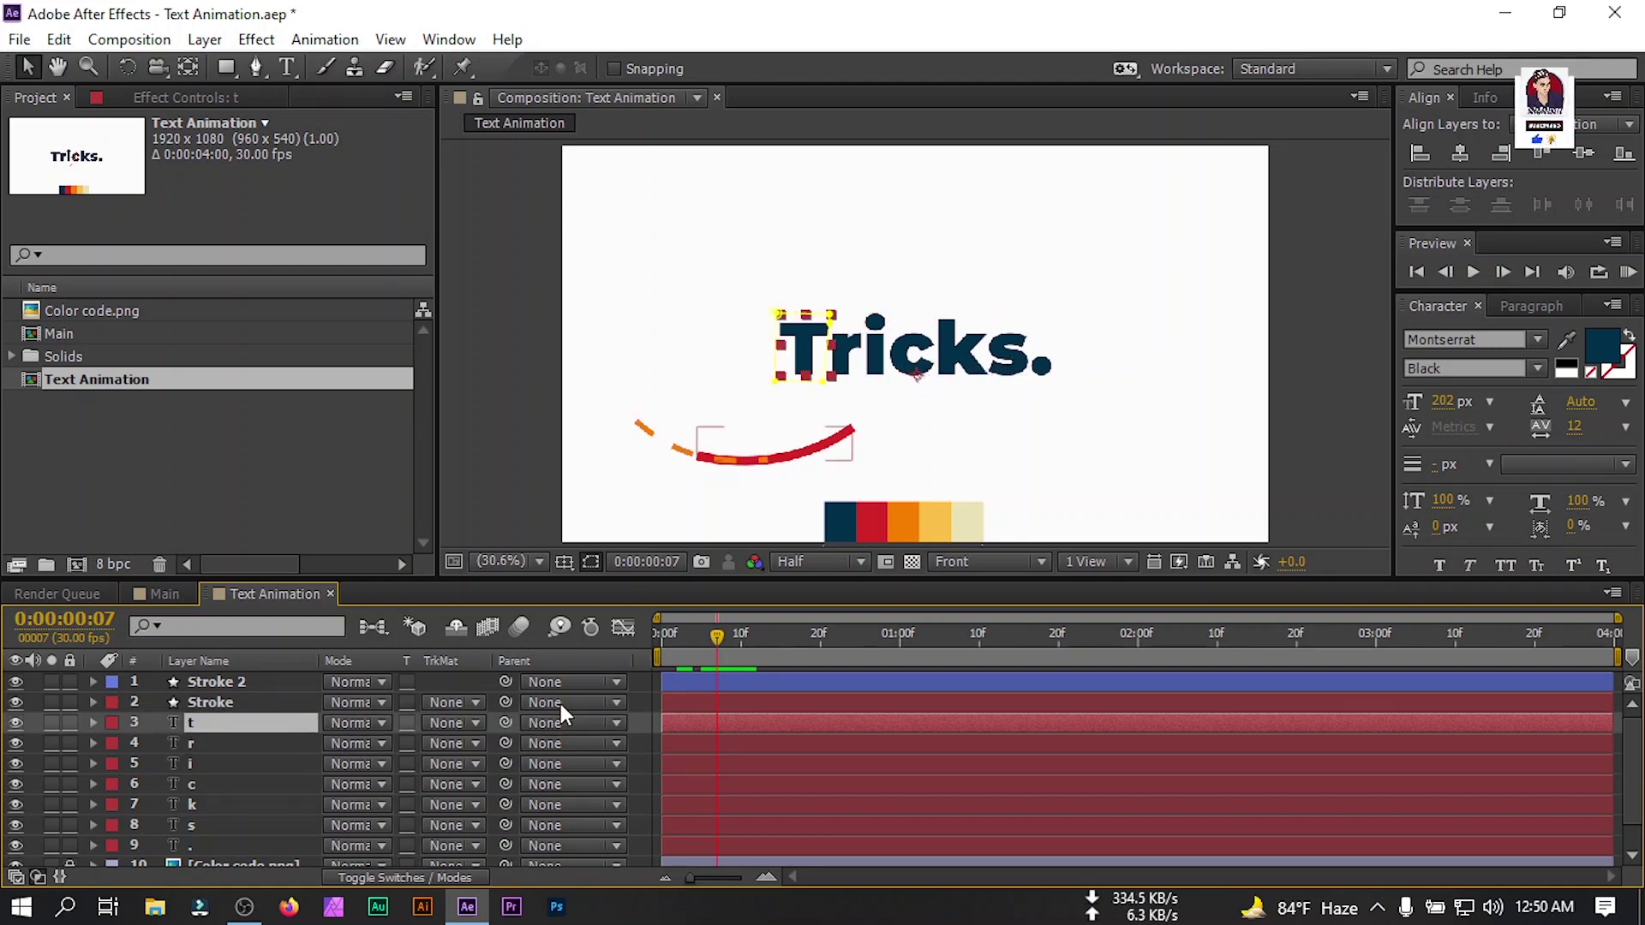
Return the playhead to frame 0, deselect all layers, and set up the Rectangle tool with a solid colour fill and no stroke.
left_click_drag(717, 637, 646, 658)
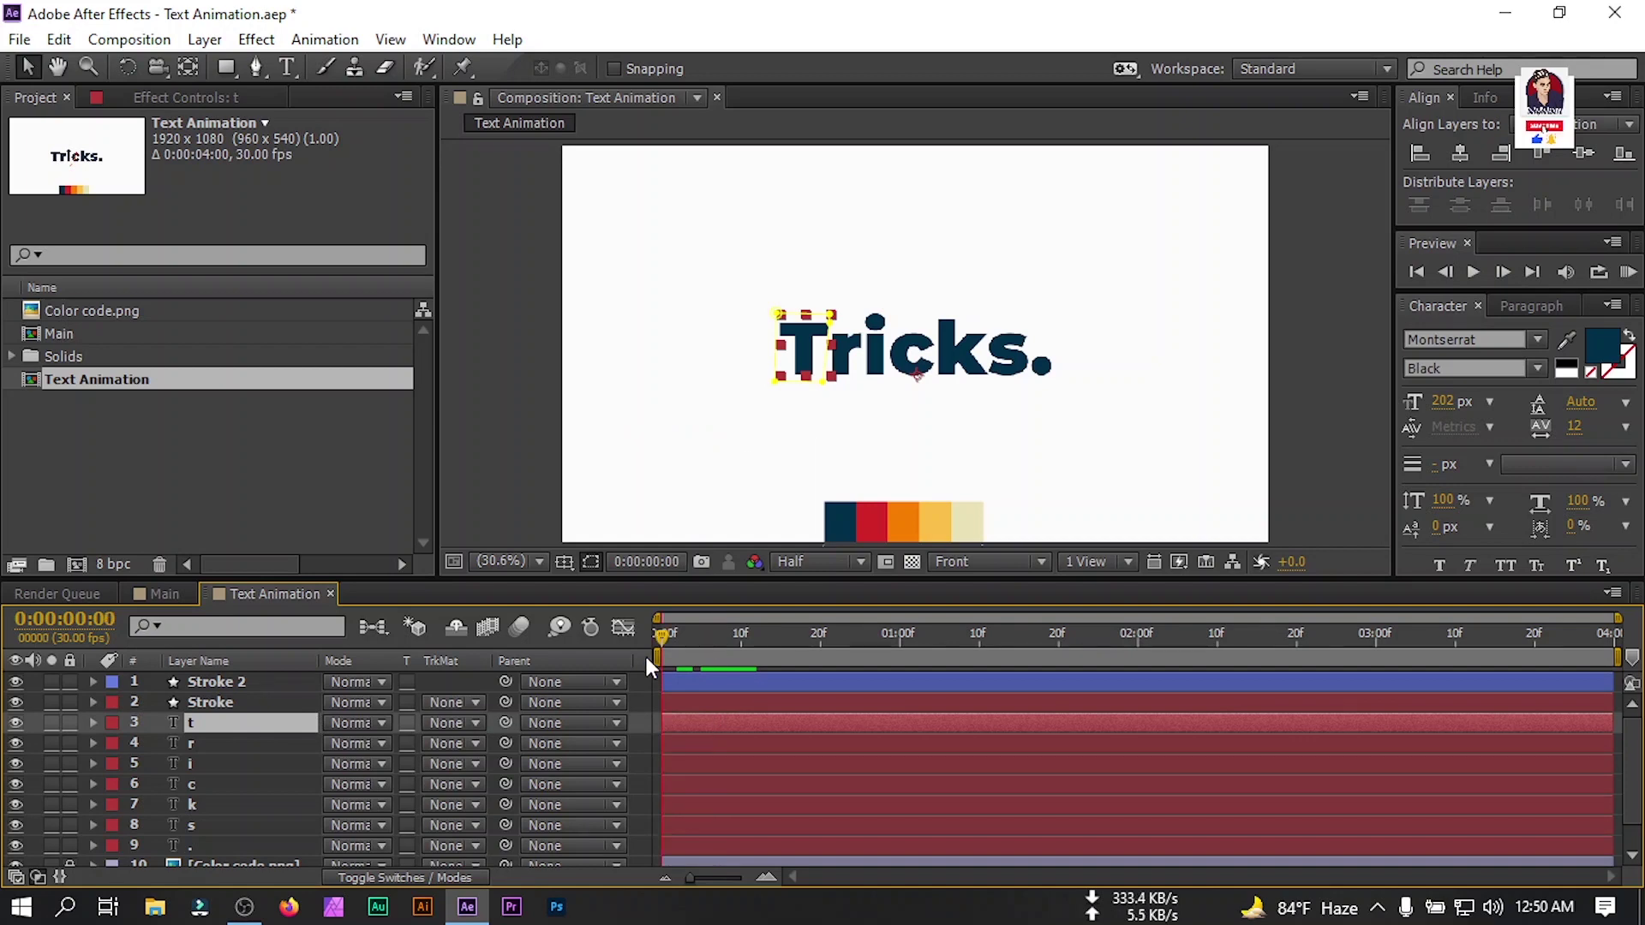
left_click(642, 722)
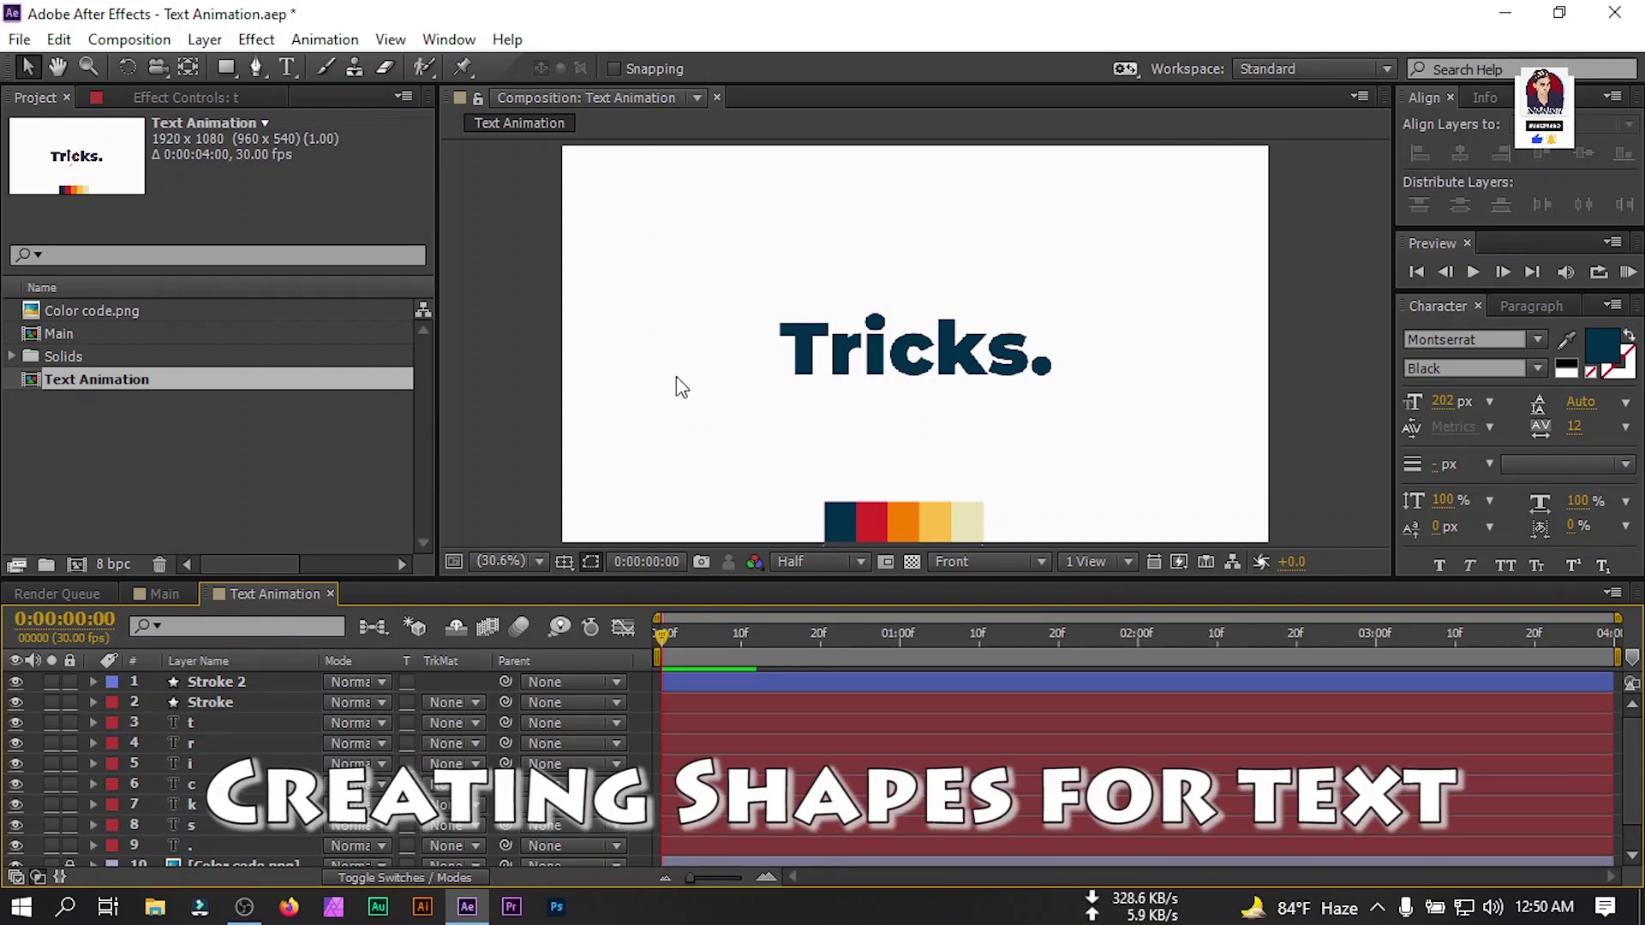
left_click(225, 69)
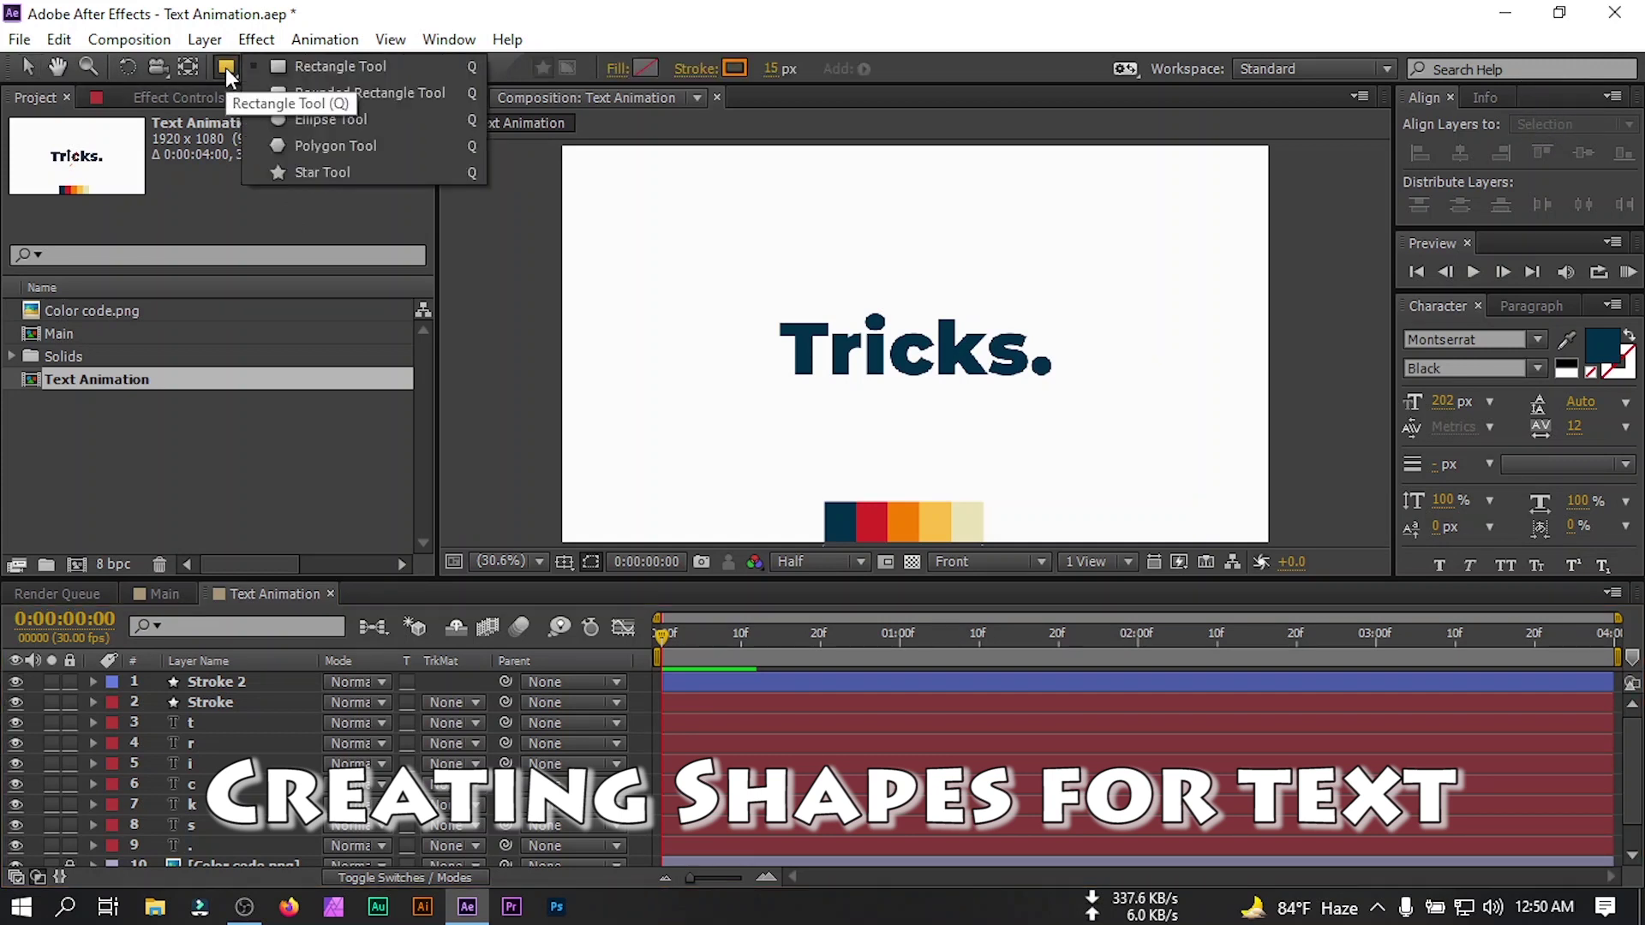
left_click(332, 68)
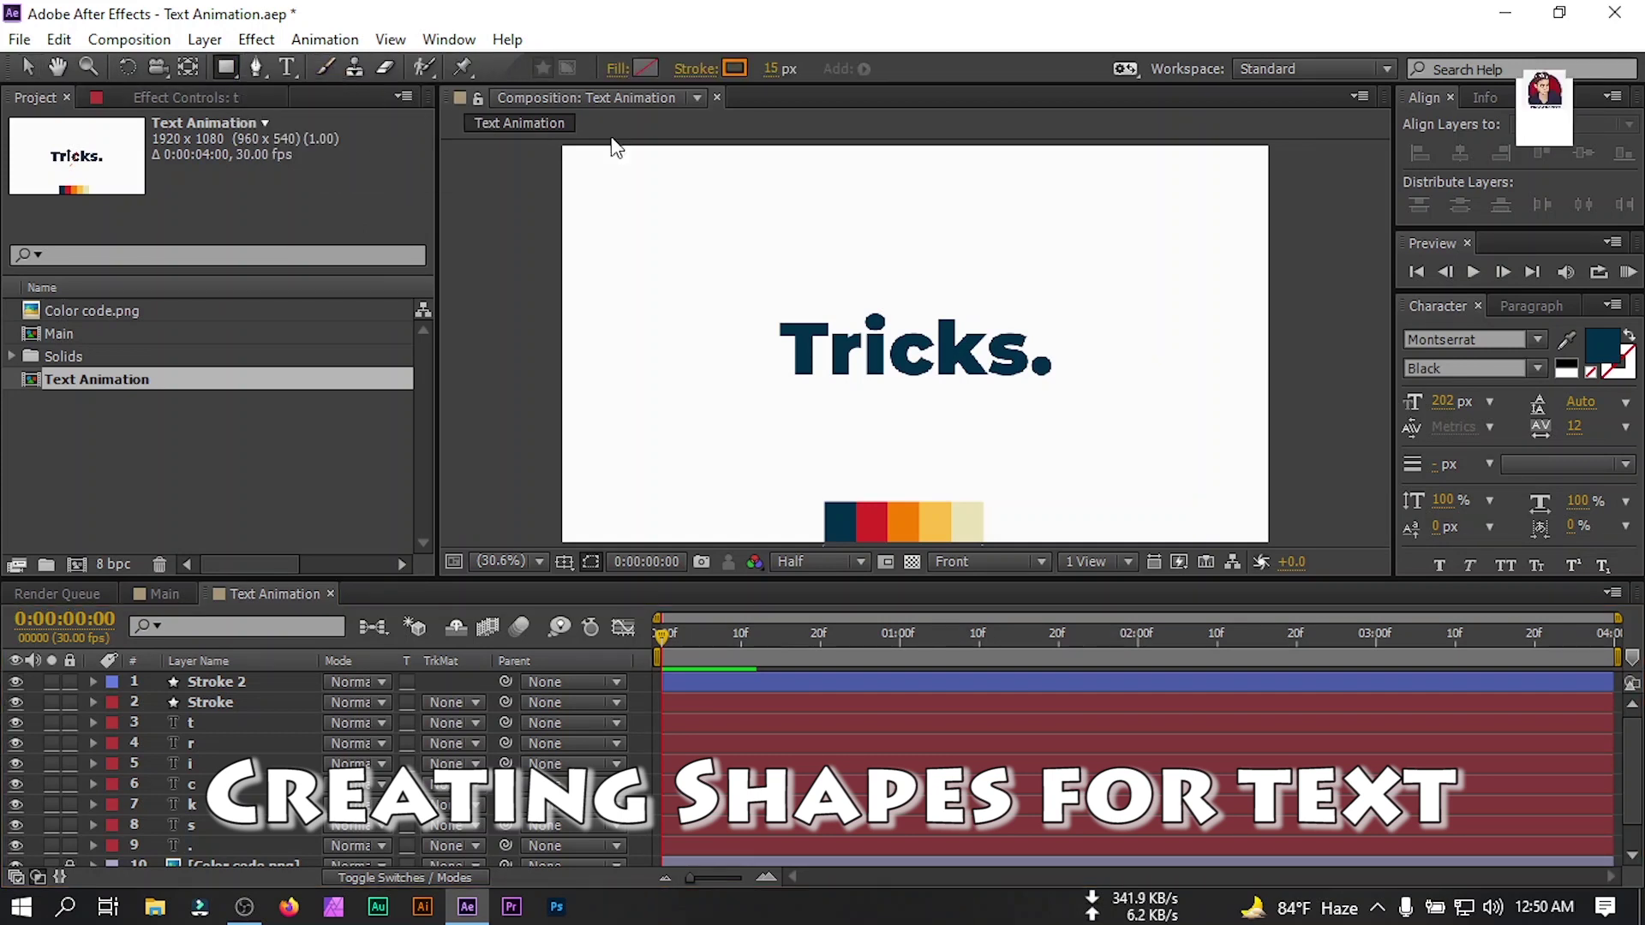
left_click(617, 70)
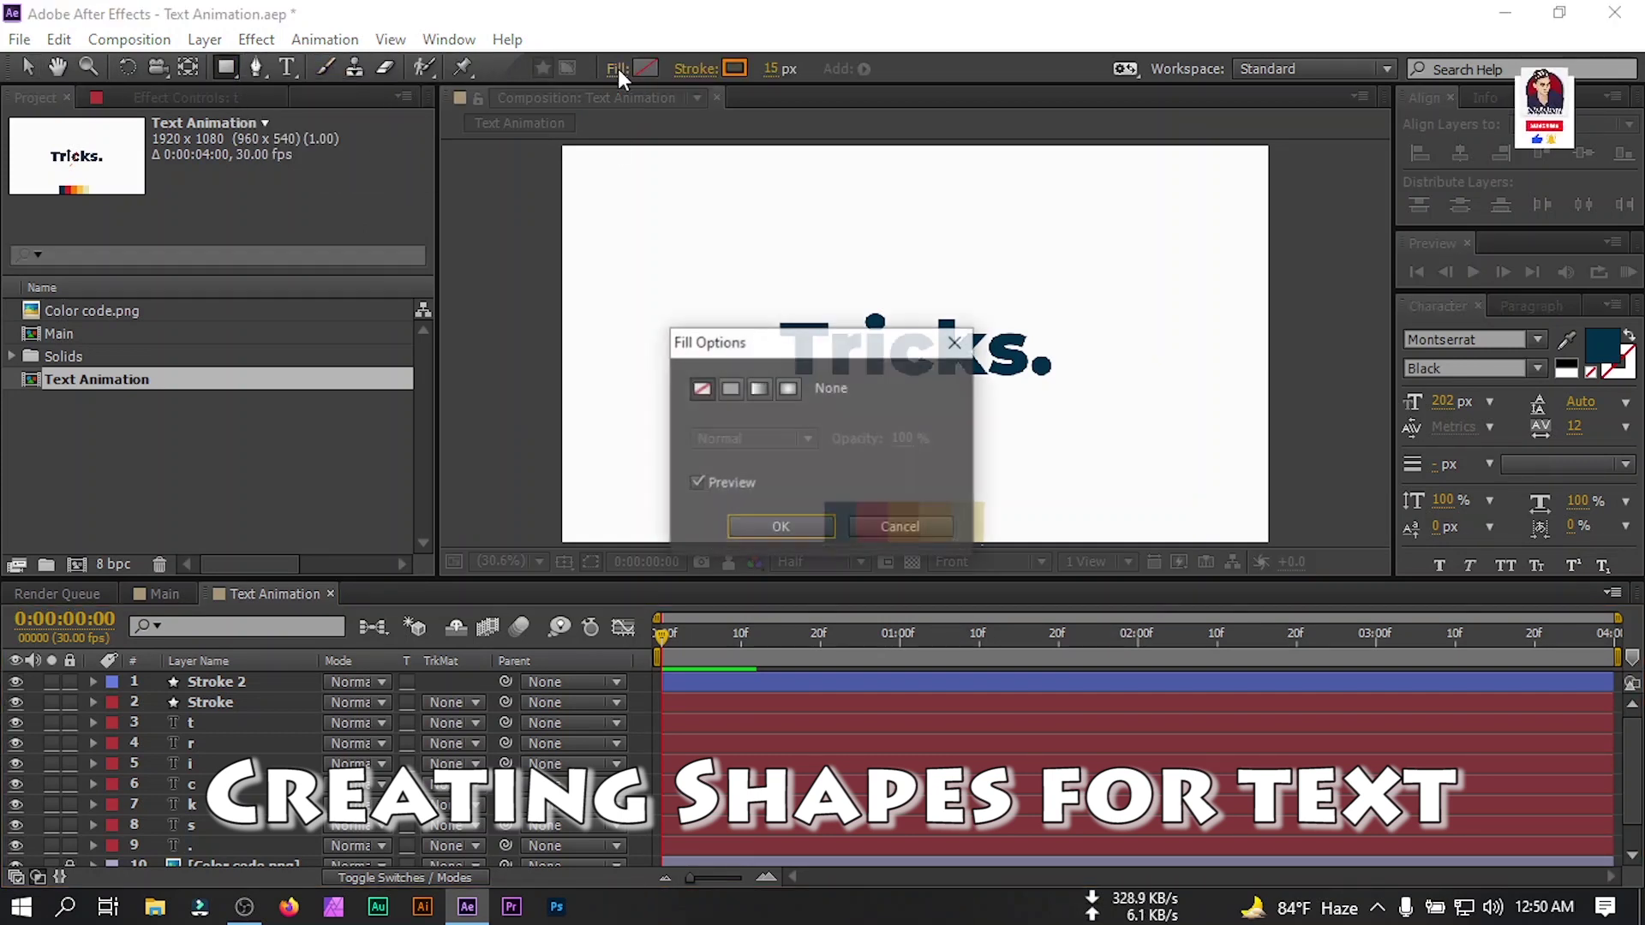
left_click(729, 388)
left_click(778, 527)
left_click(696, 70)
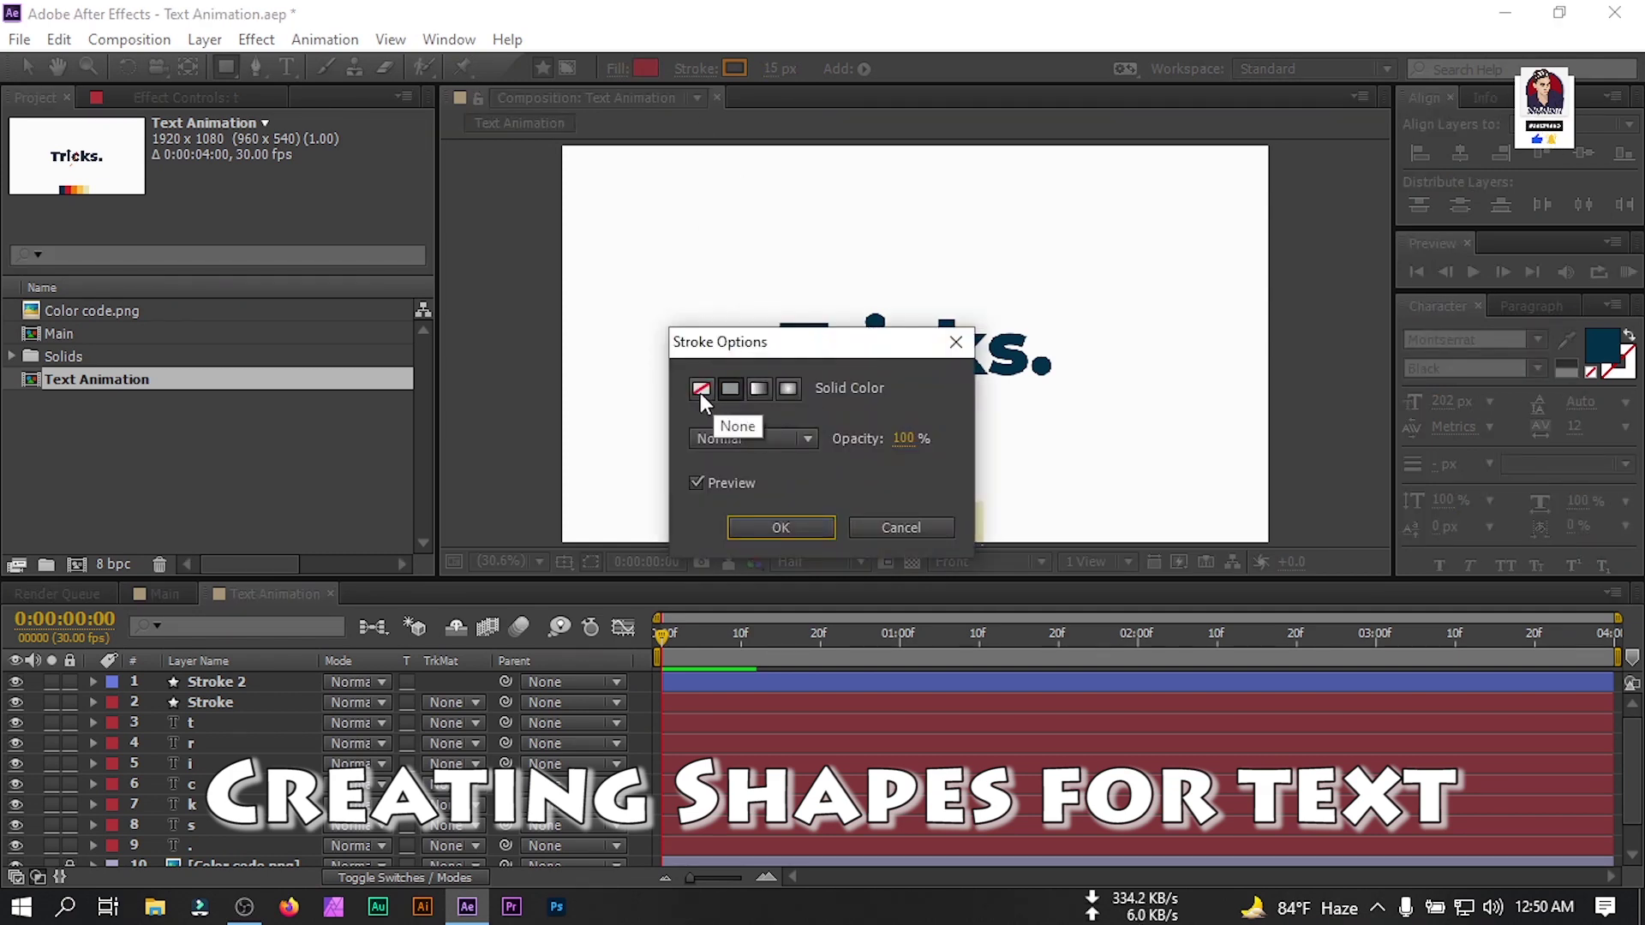
left_click(701, 390)
left_click(765, 525)
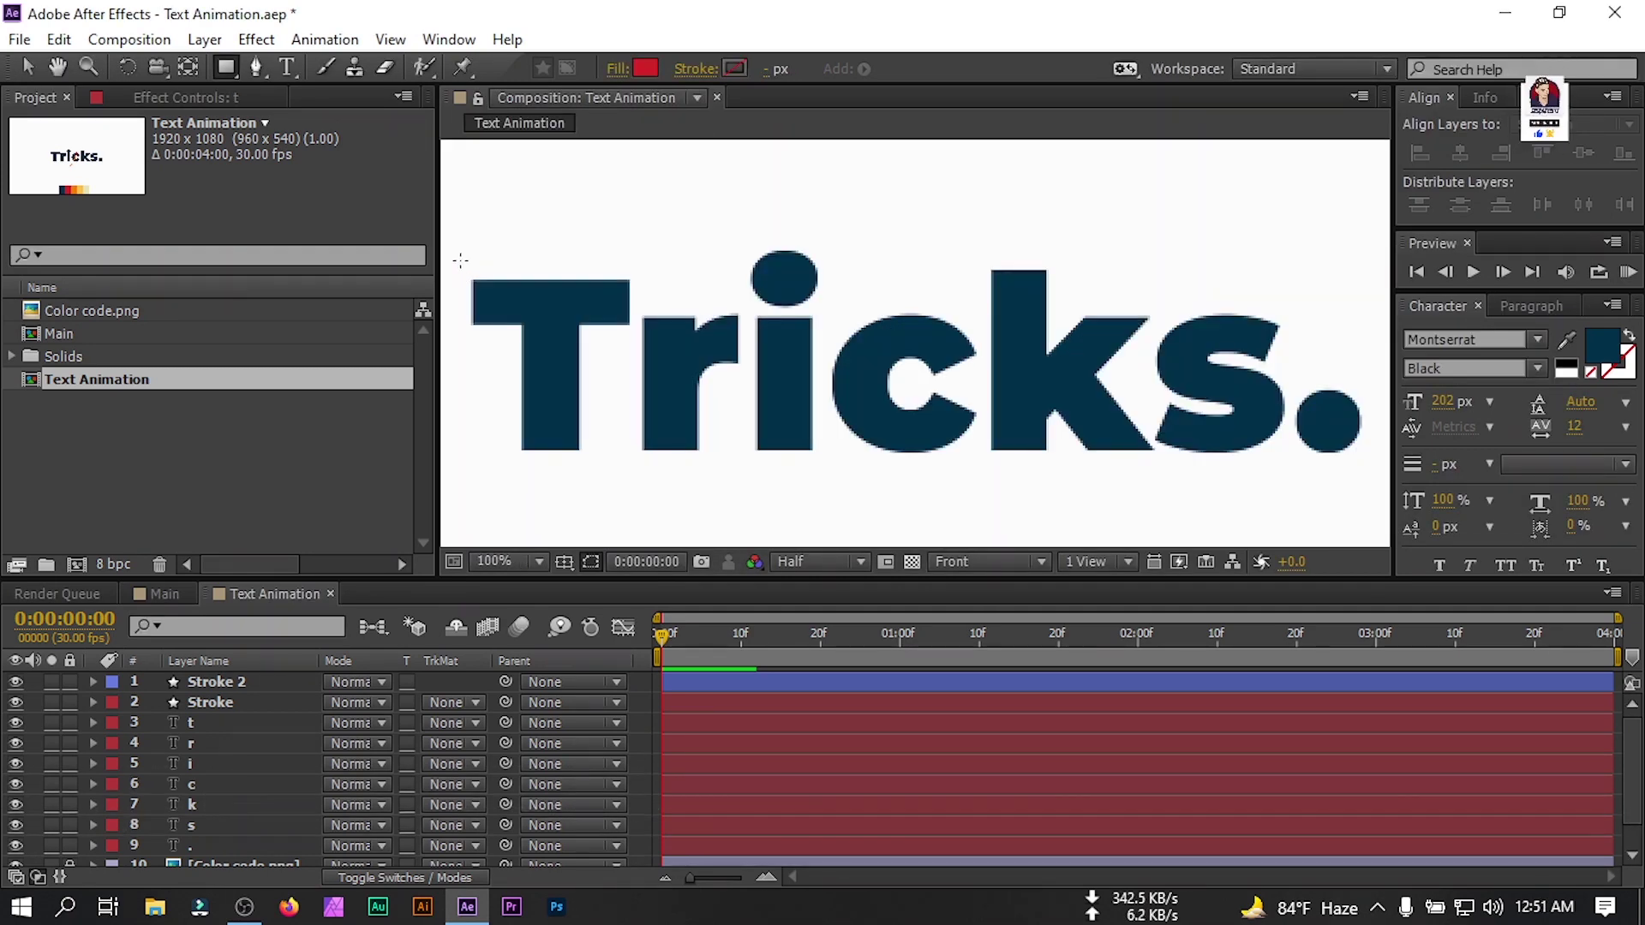
Draw a red rectangle covering the letter T and rename its shape layer as t.
left_click_drag(467, 265, 632, 468)
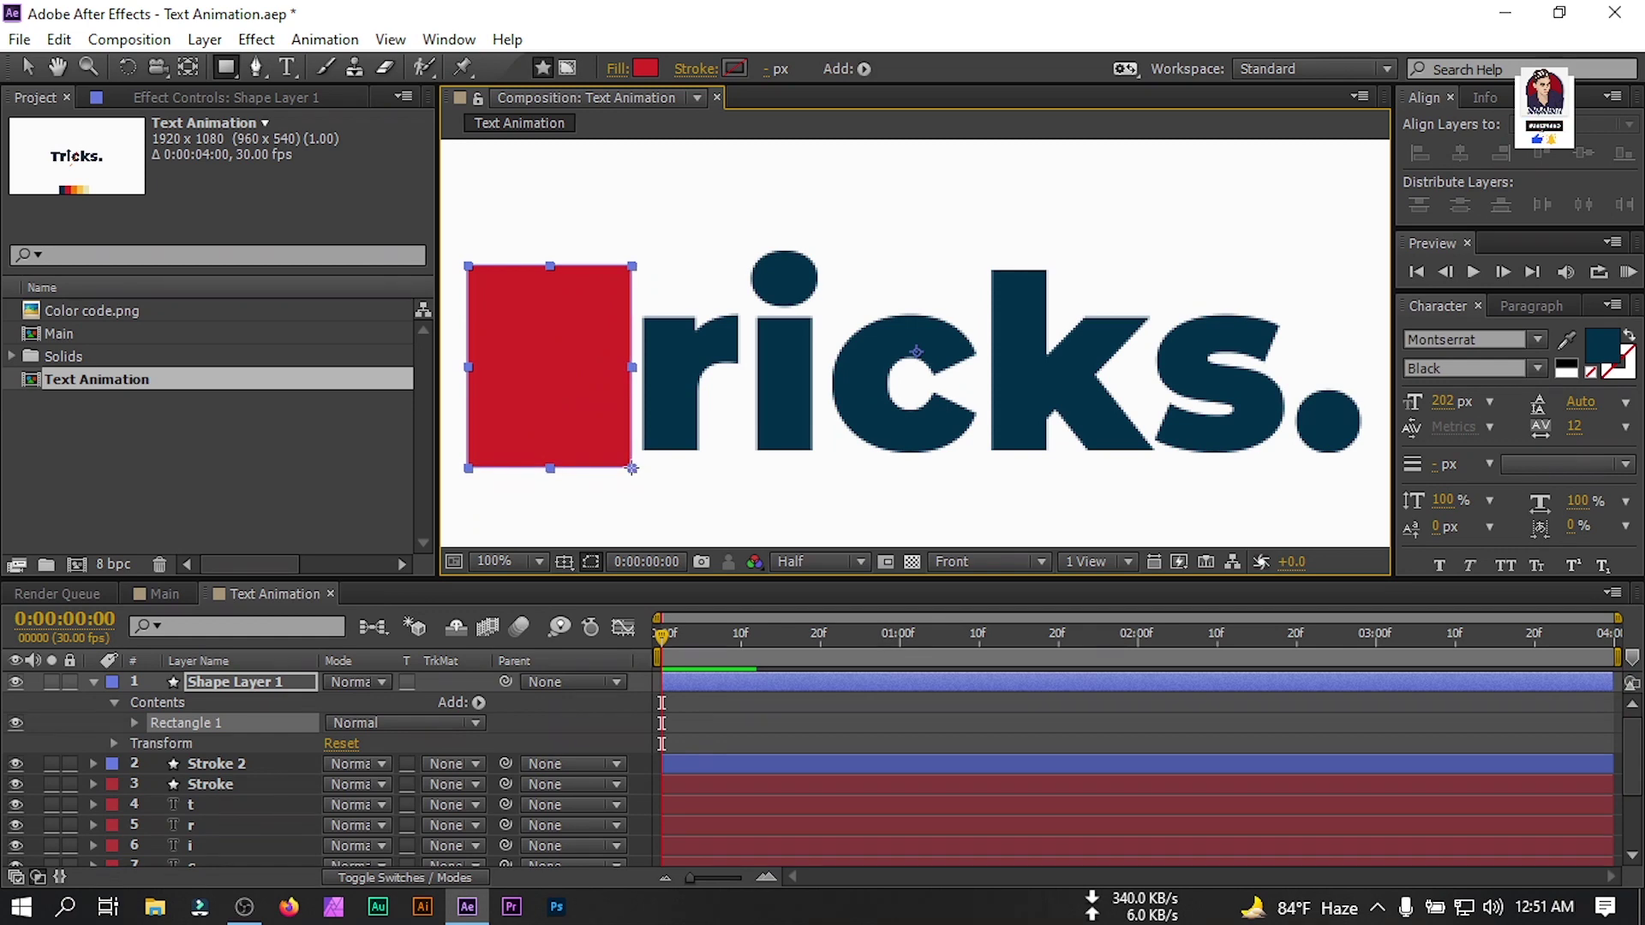
right_click(229, 685)
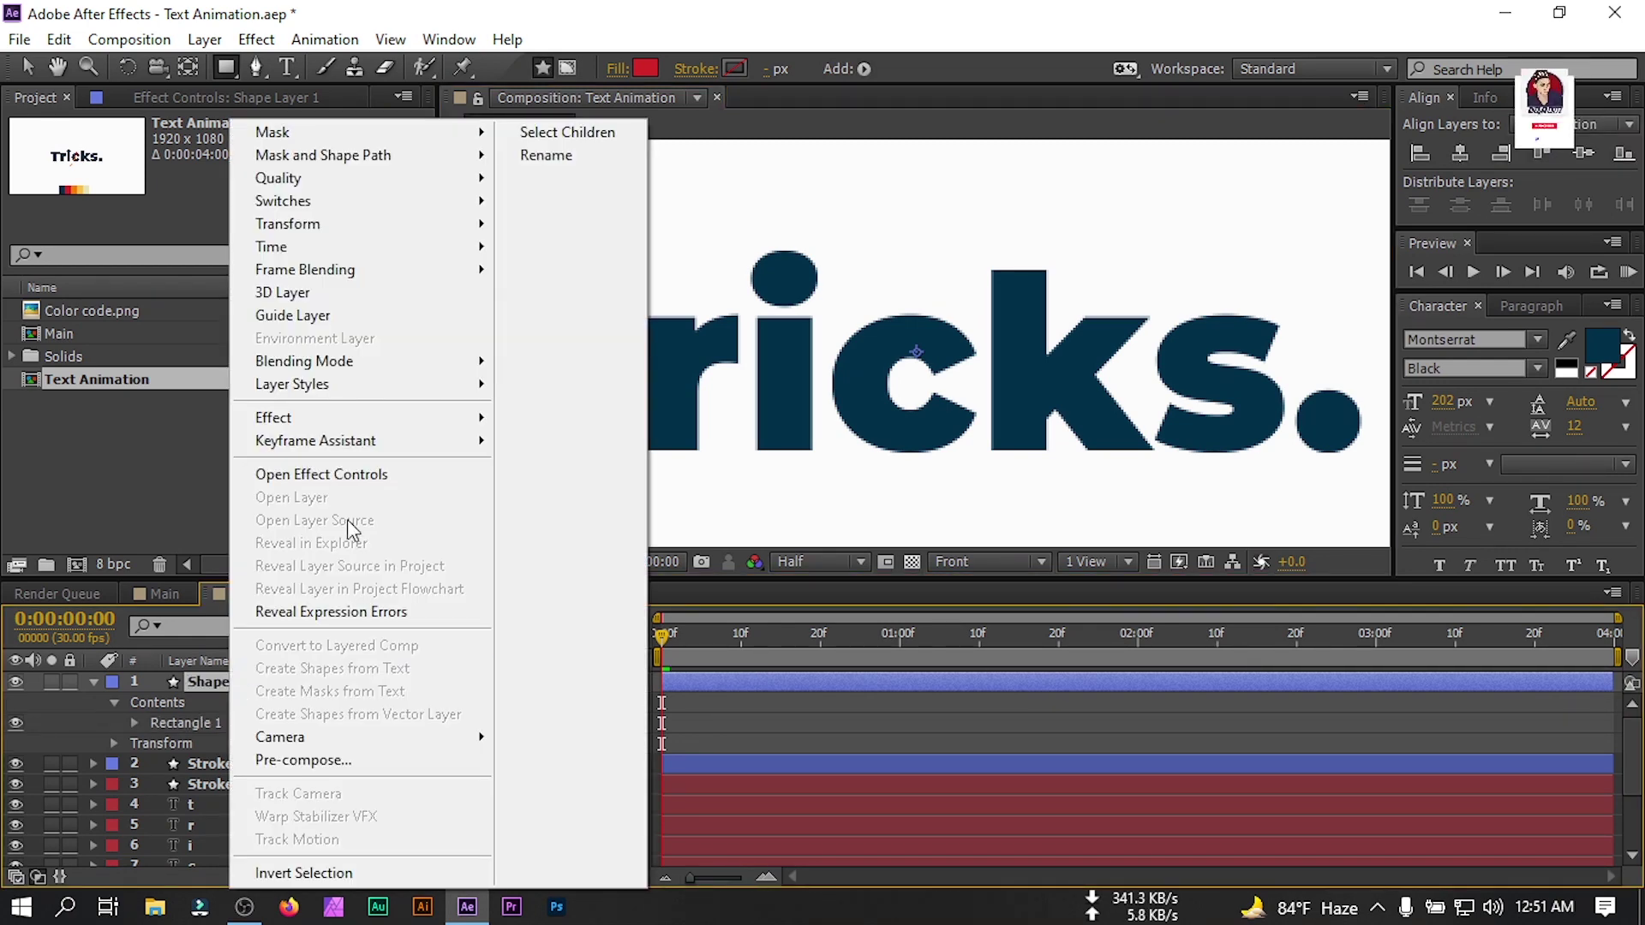
left_click(547, 161)
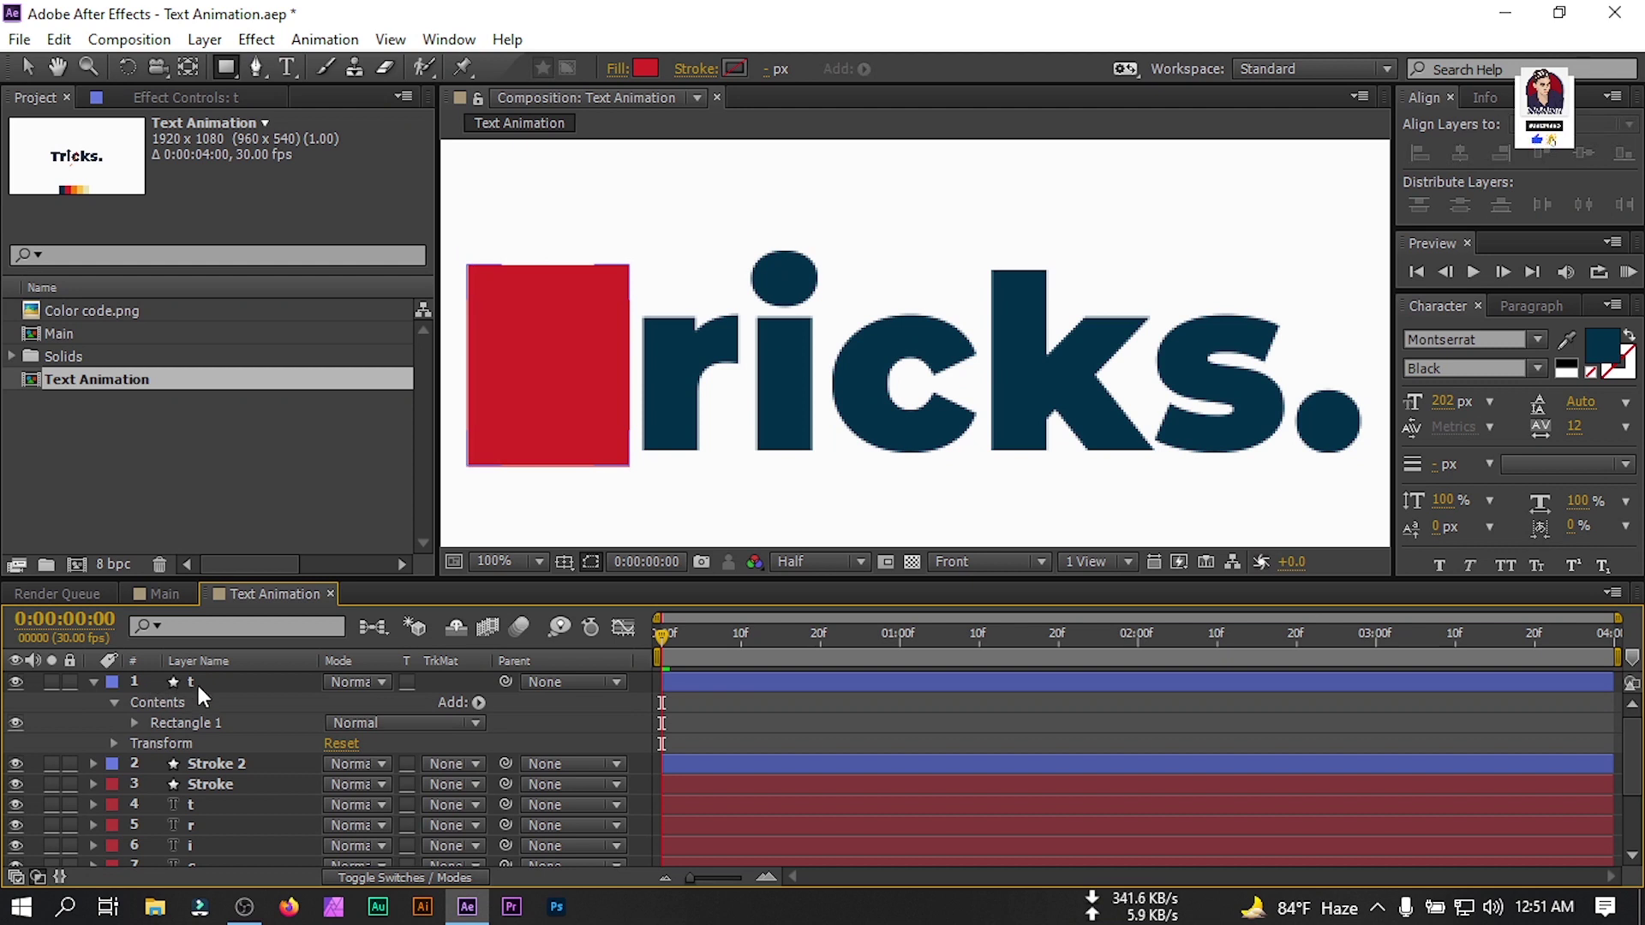
Move the t shape layer directly below the Stroke layer, collapse its properties and deselect it.
left_click(197, 682)
left_click(199, 785)
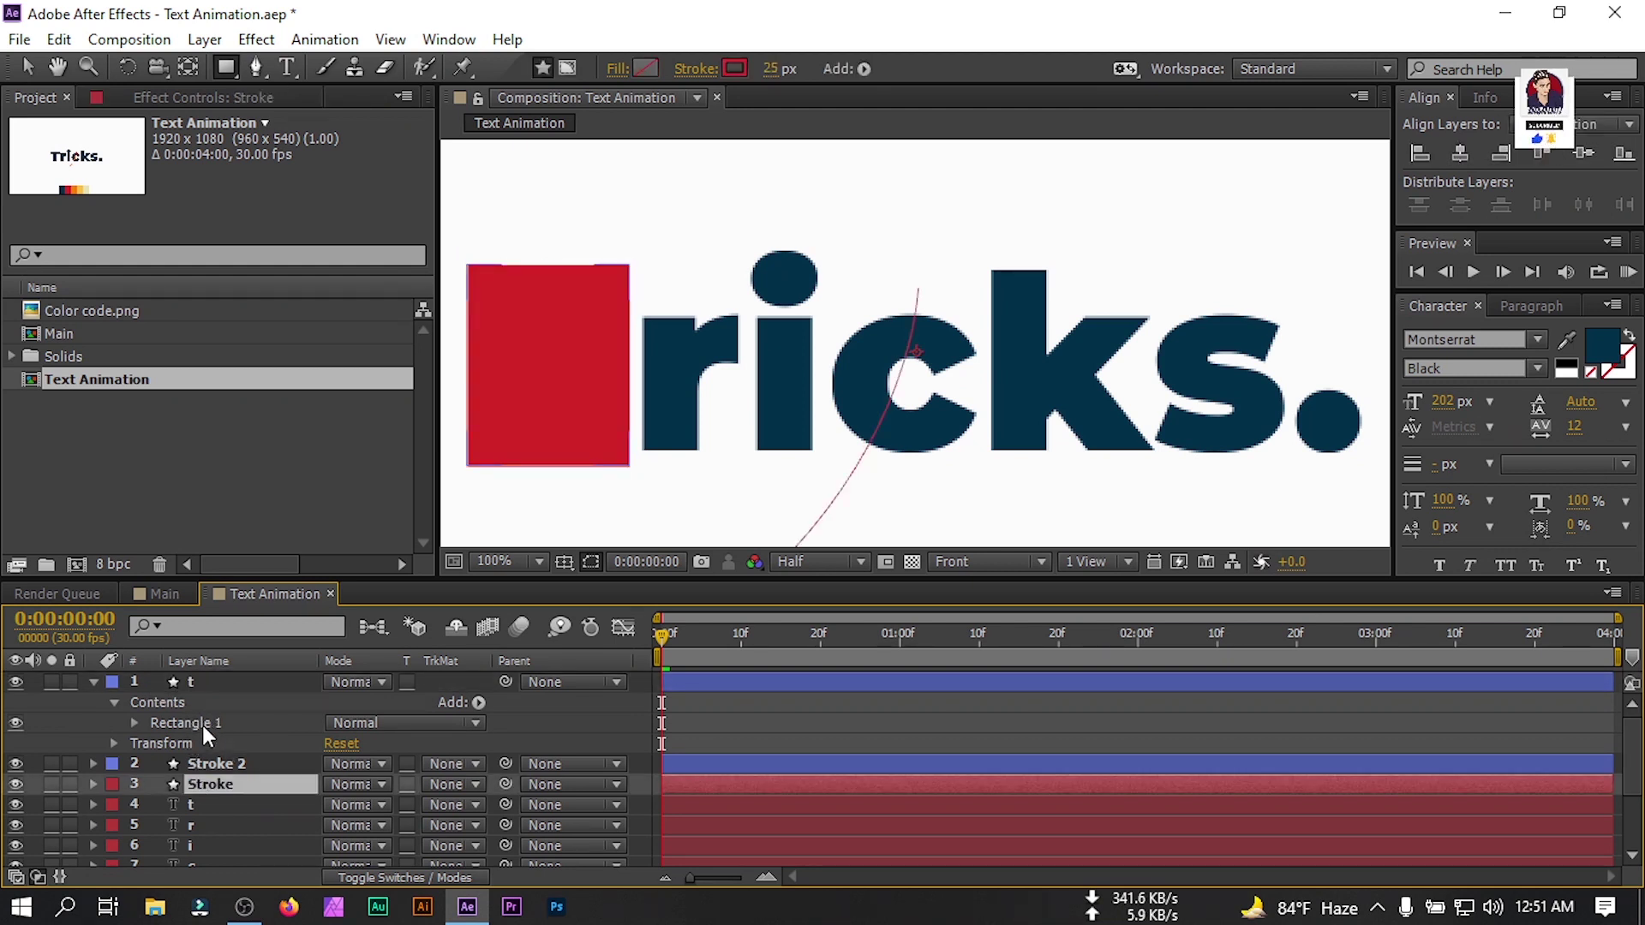
left_click_drag(207, 687, 202, 791)
left_click(93, 723)
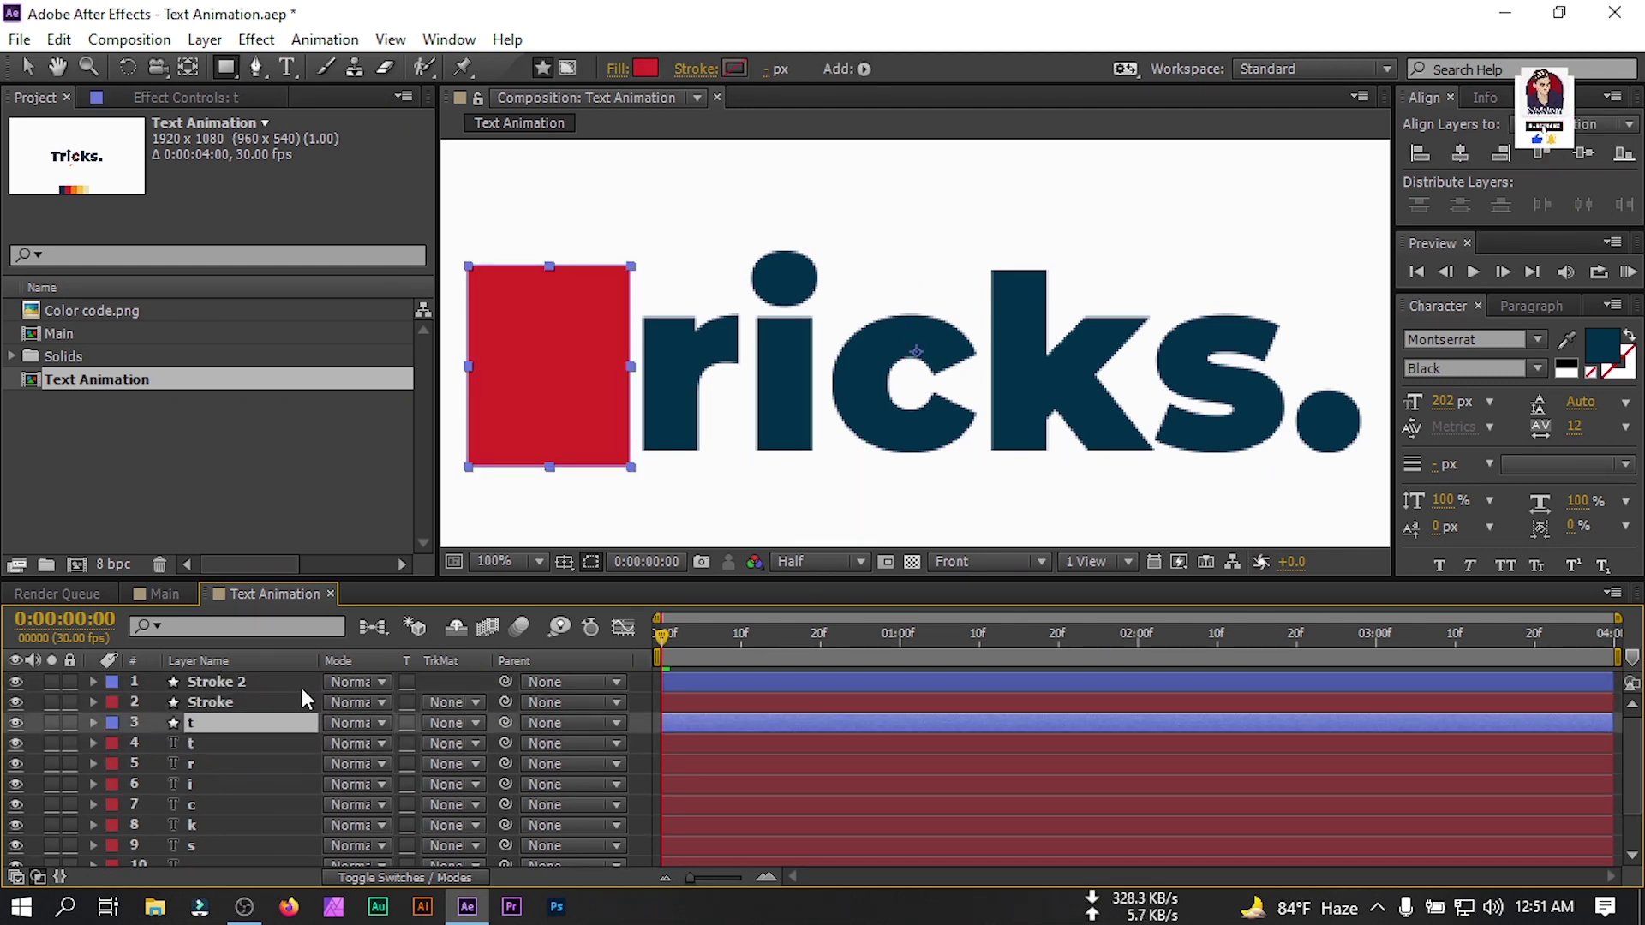
left_click(641, 716)
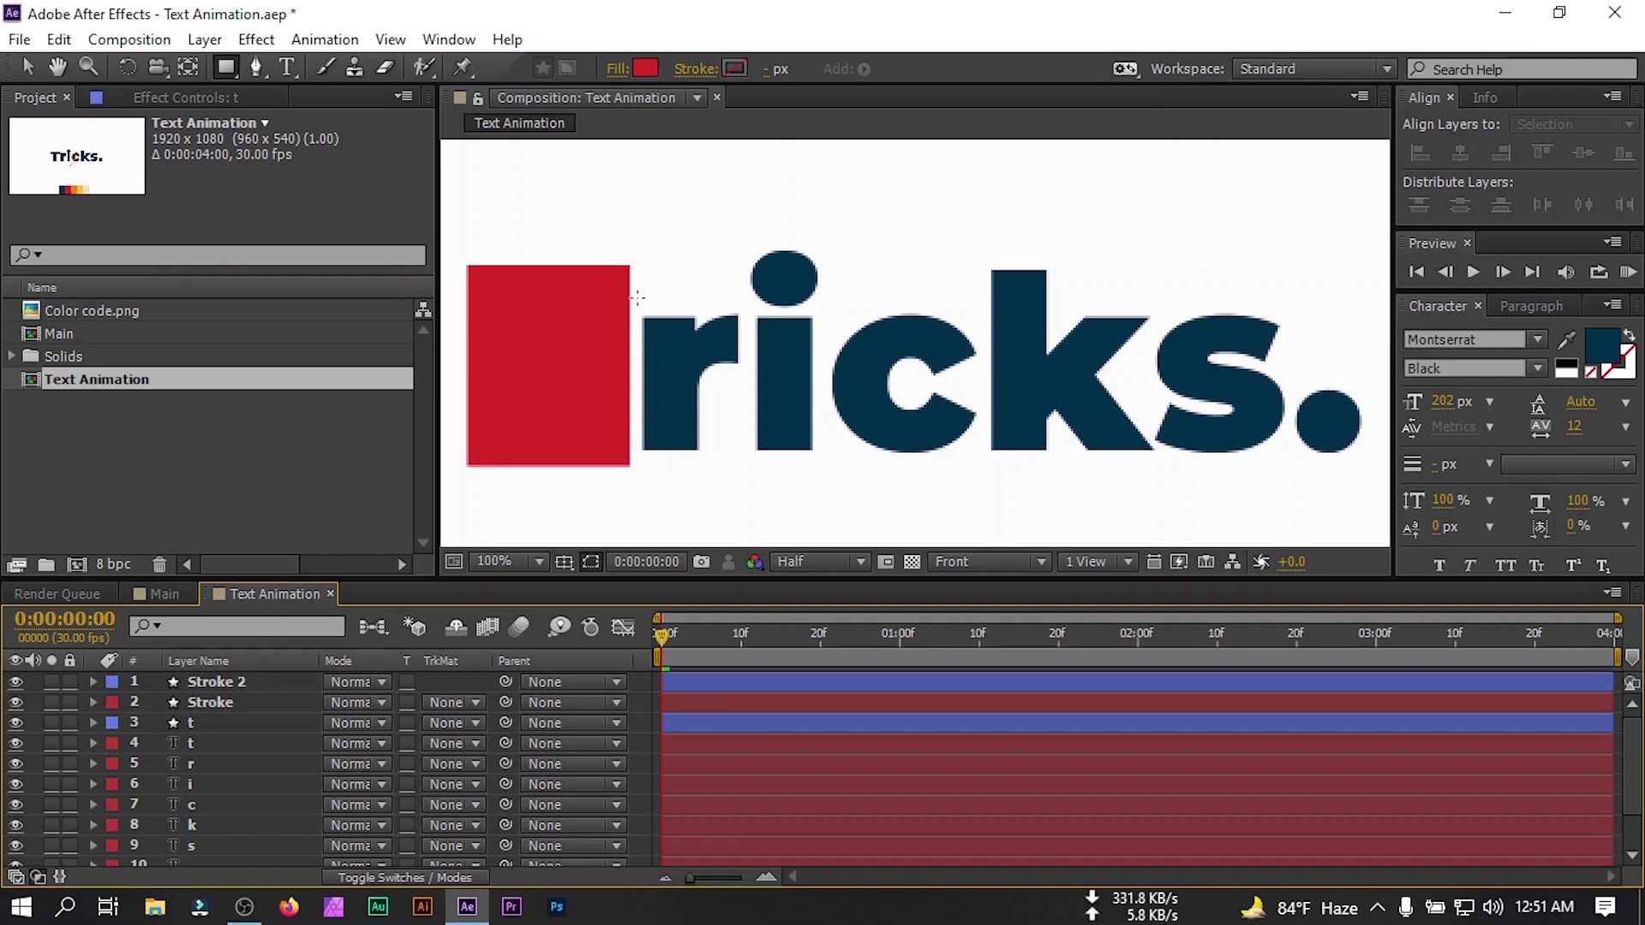
Draw a red rectangle covering the letter r and rename its shape layer as r.
left_click_drag(637, 298, 741, 468)
left_click(233, 684)
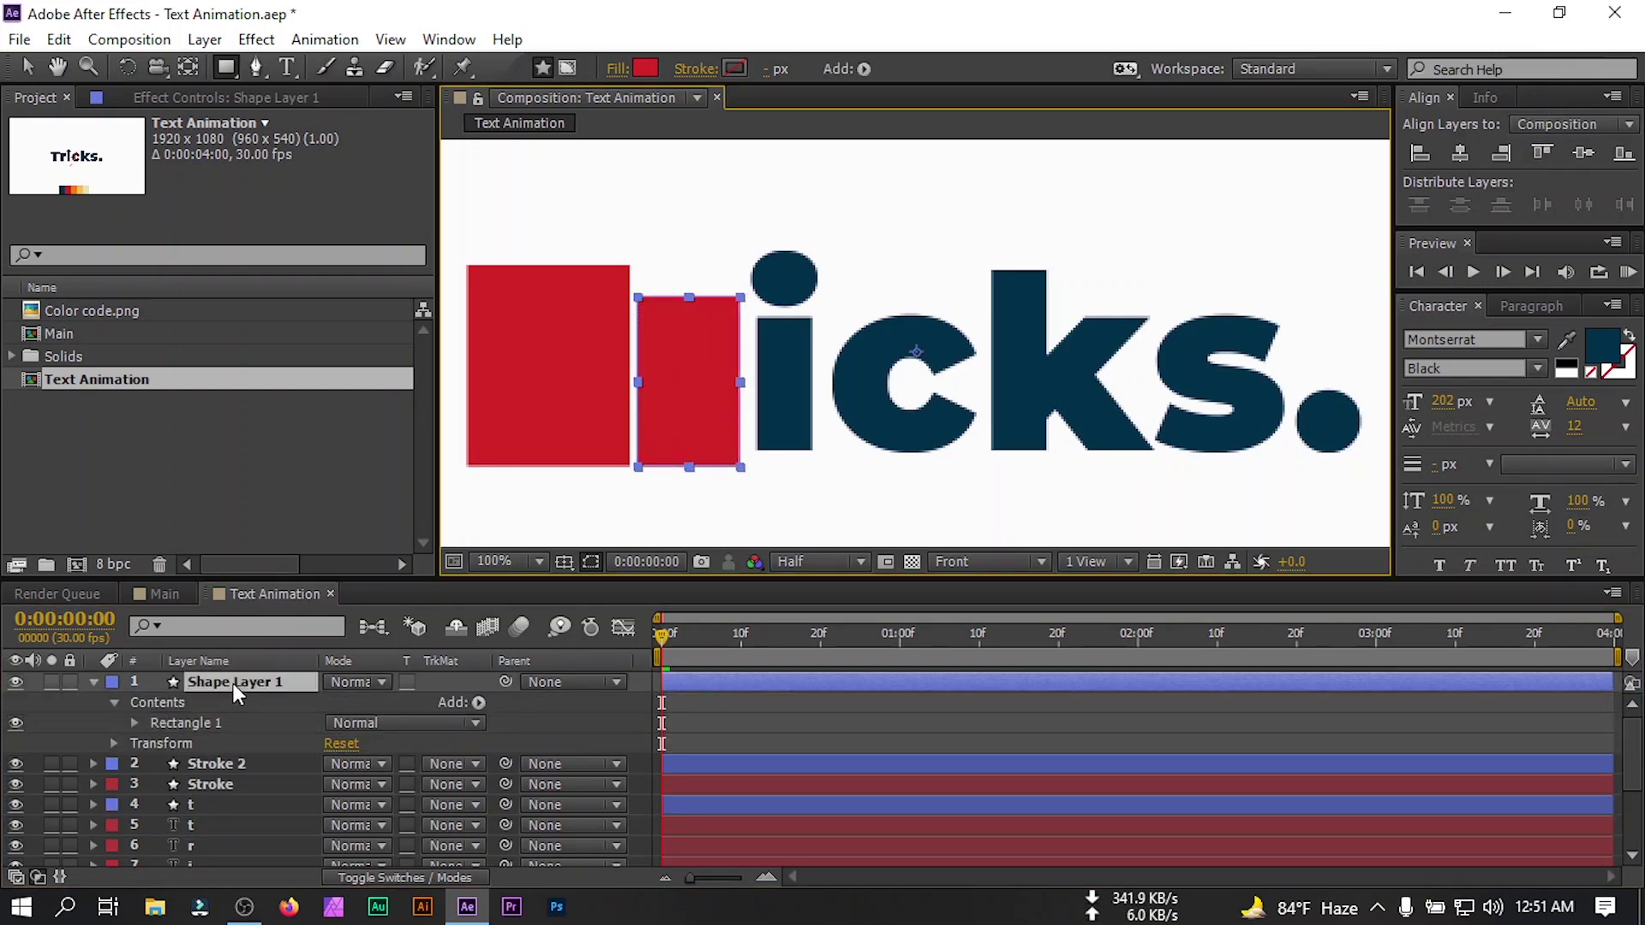
right_click(233, 683)
left_click(551, 158)
type("r")
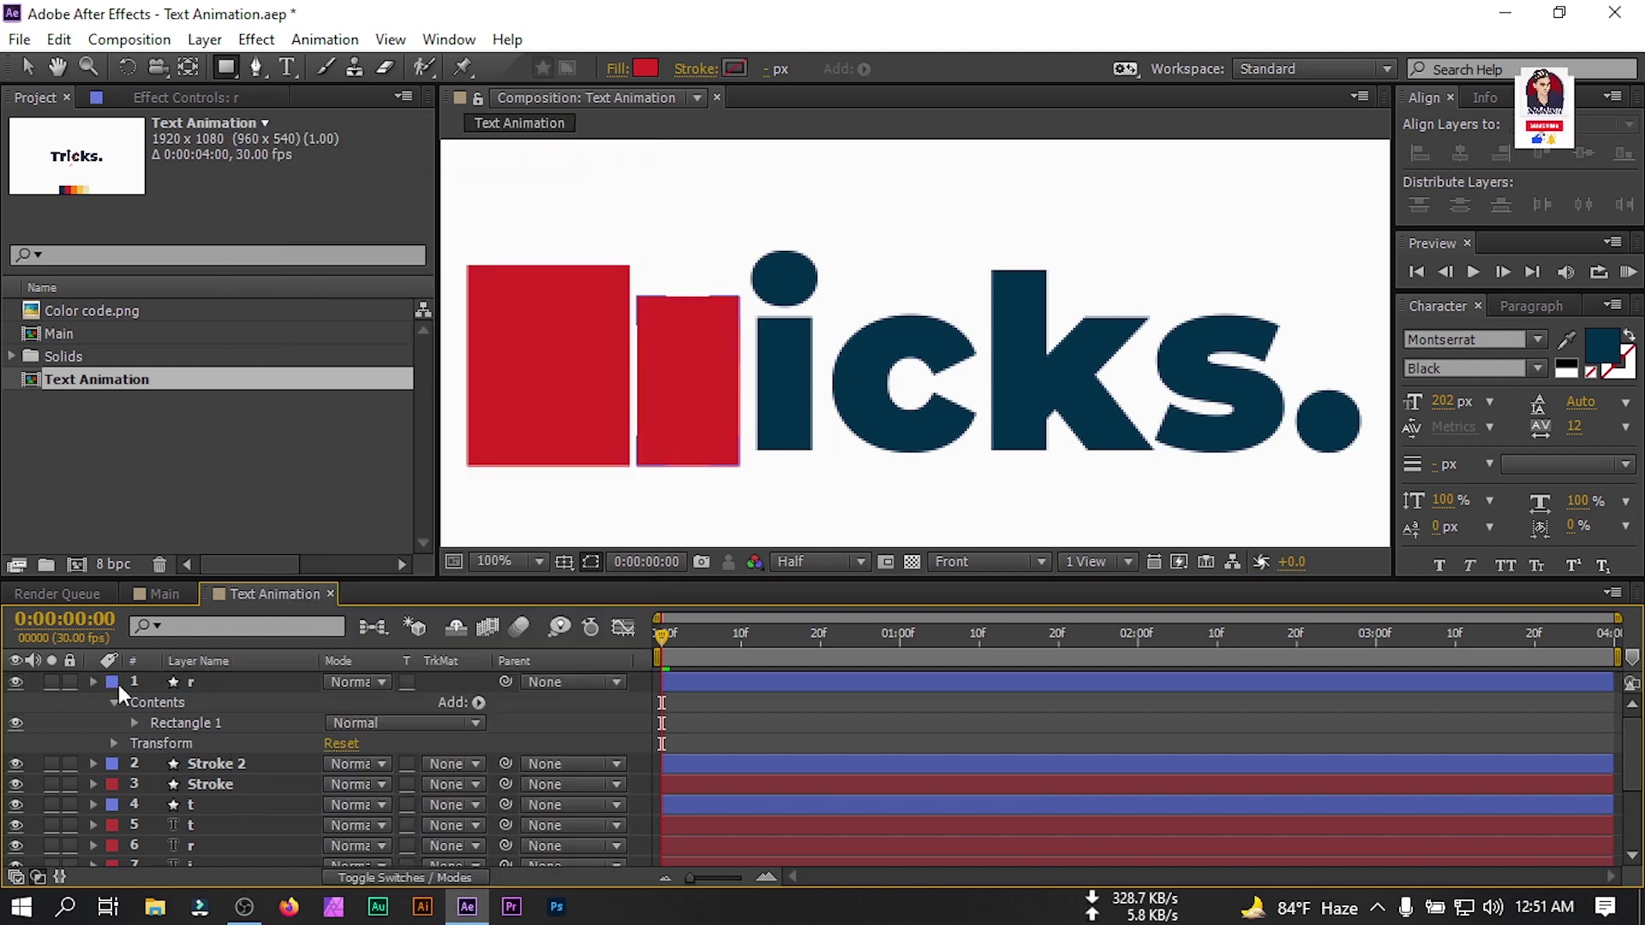
Collapse the r shape layer, move it directly below the t shape layer and deselect it.
left_click(94, 683)
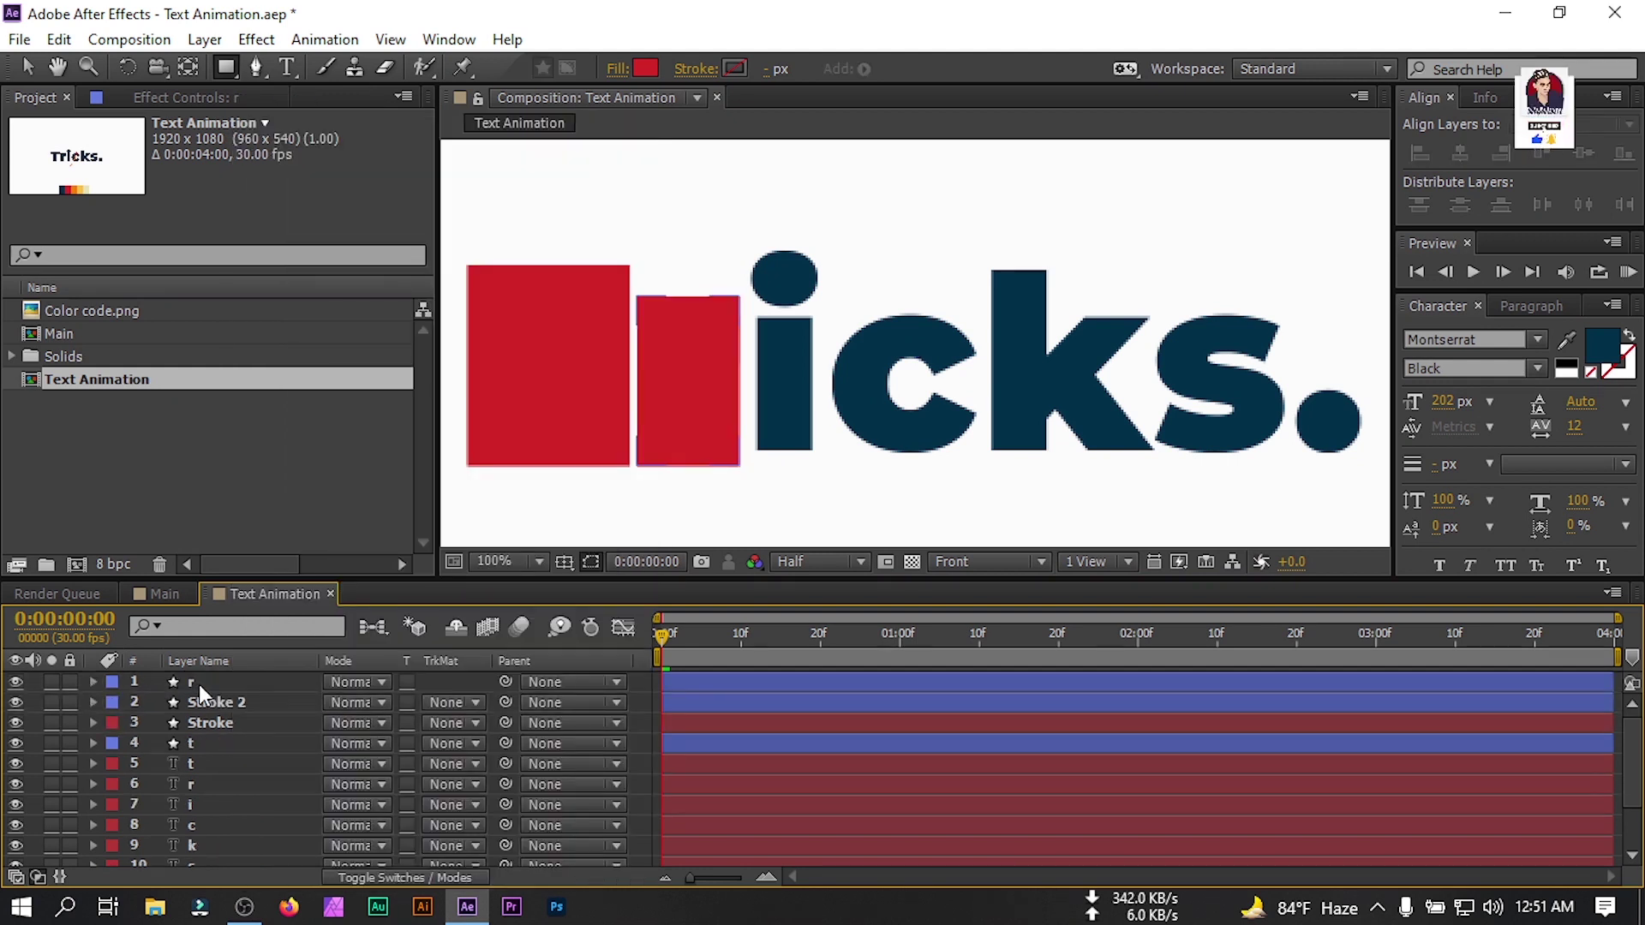
left_click_drag(198, 685, 217, 735)
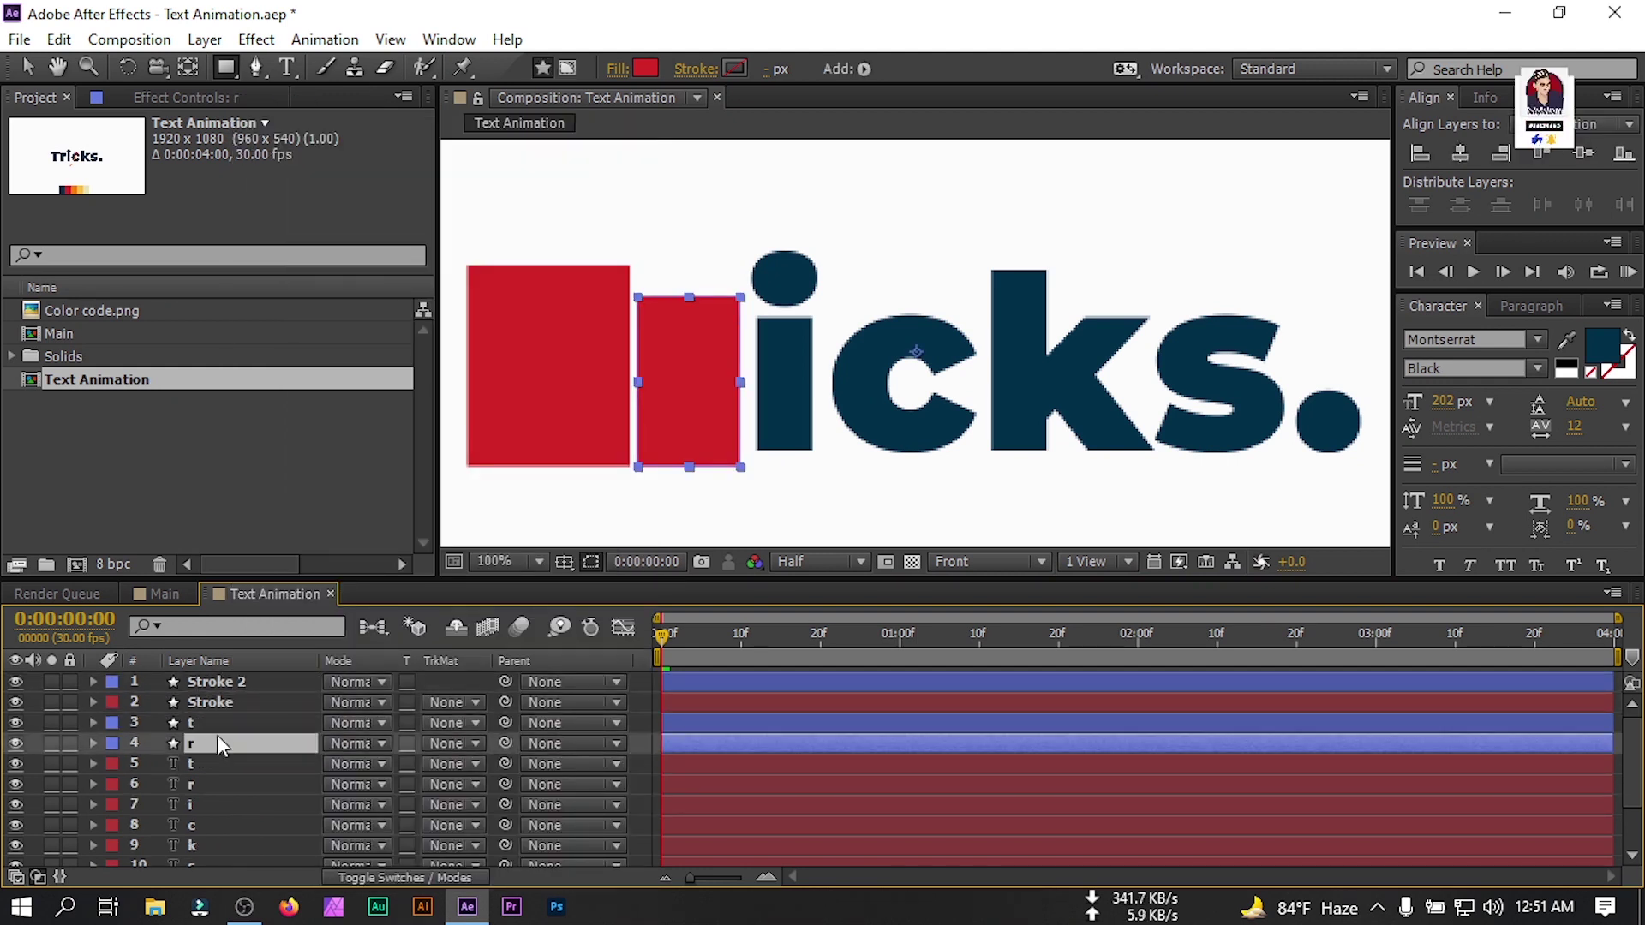
key("ctrl+shift+a")
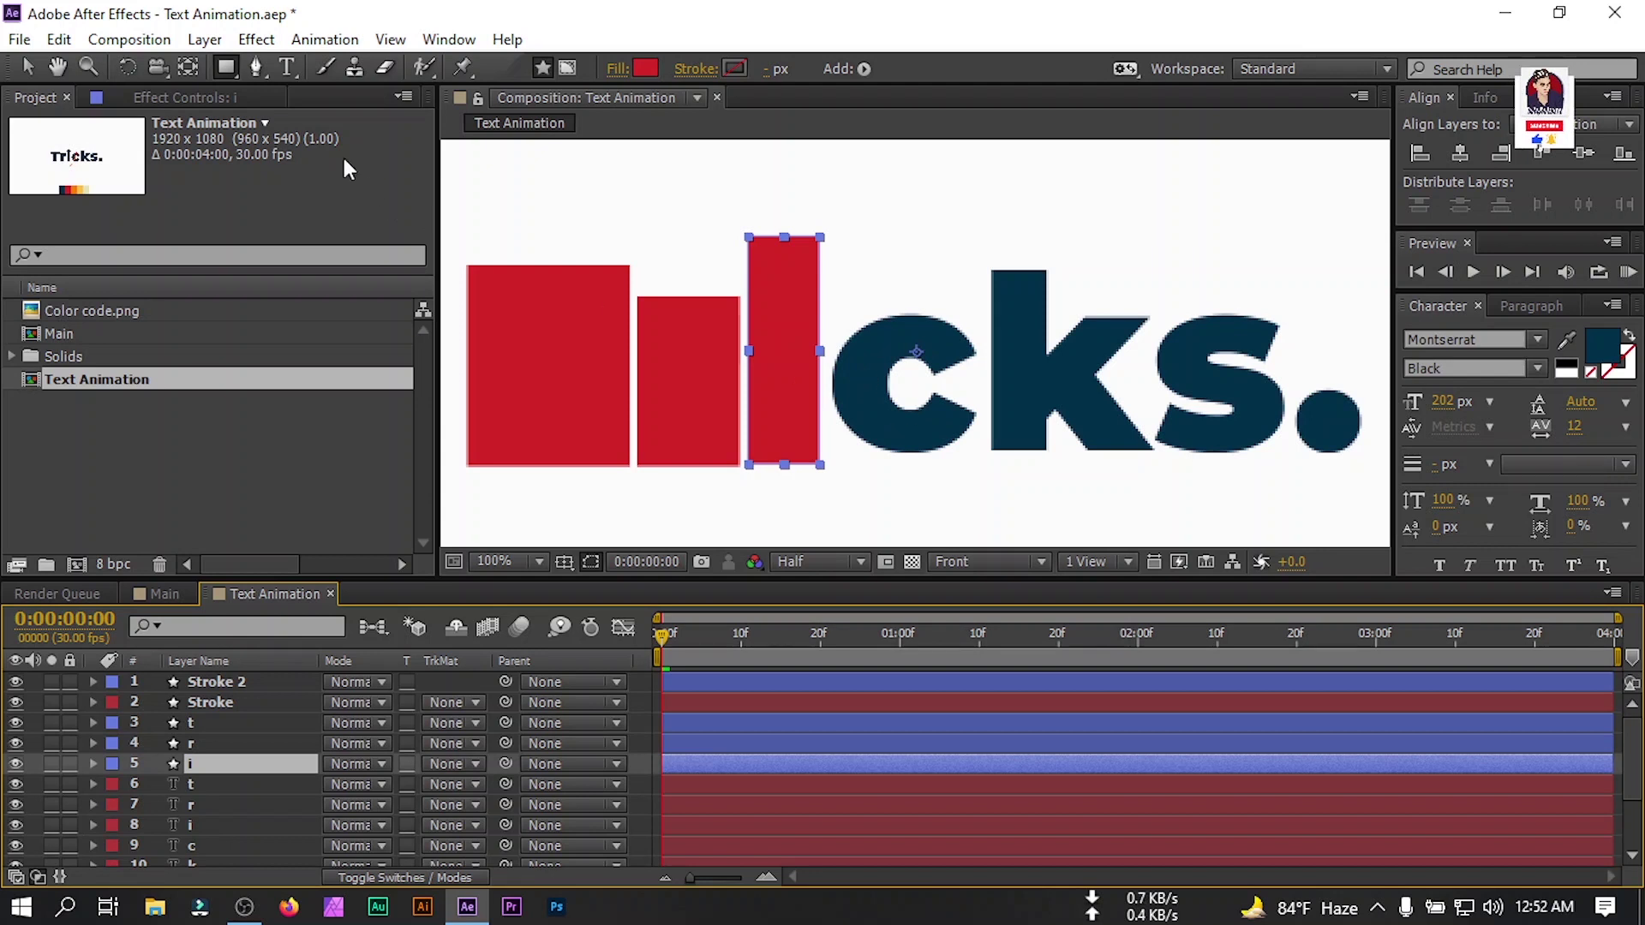
Draw a red circle covering the letter c with the Ellipse tool as a new shape layer.
left_click(226, 67)
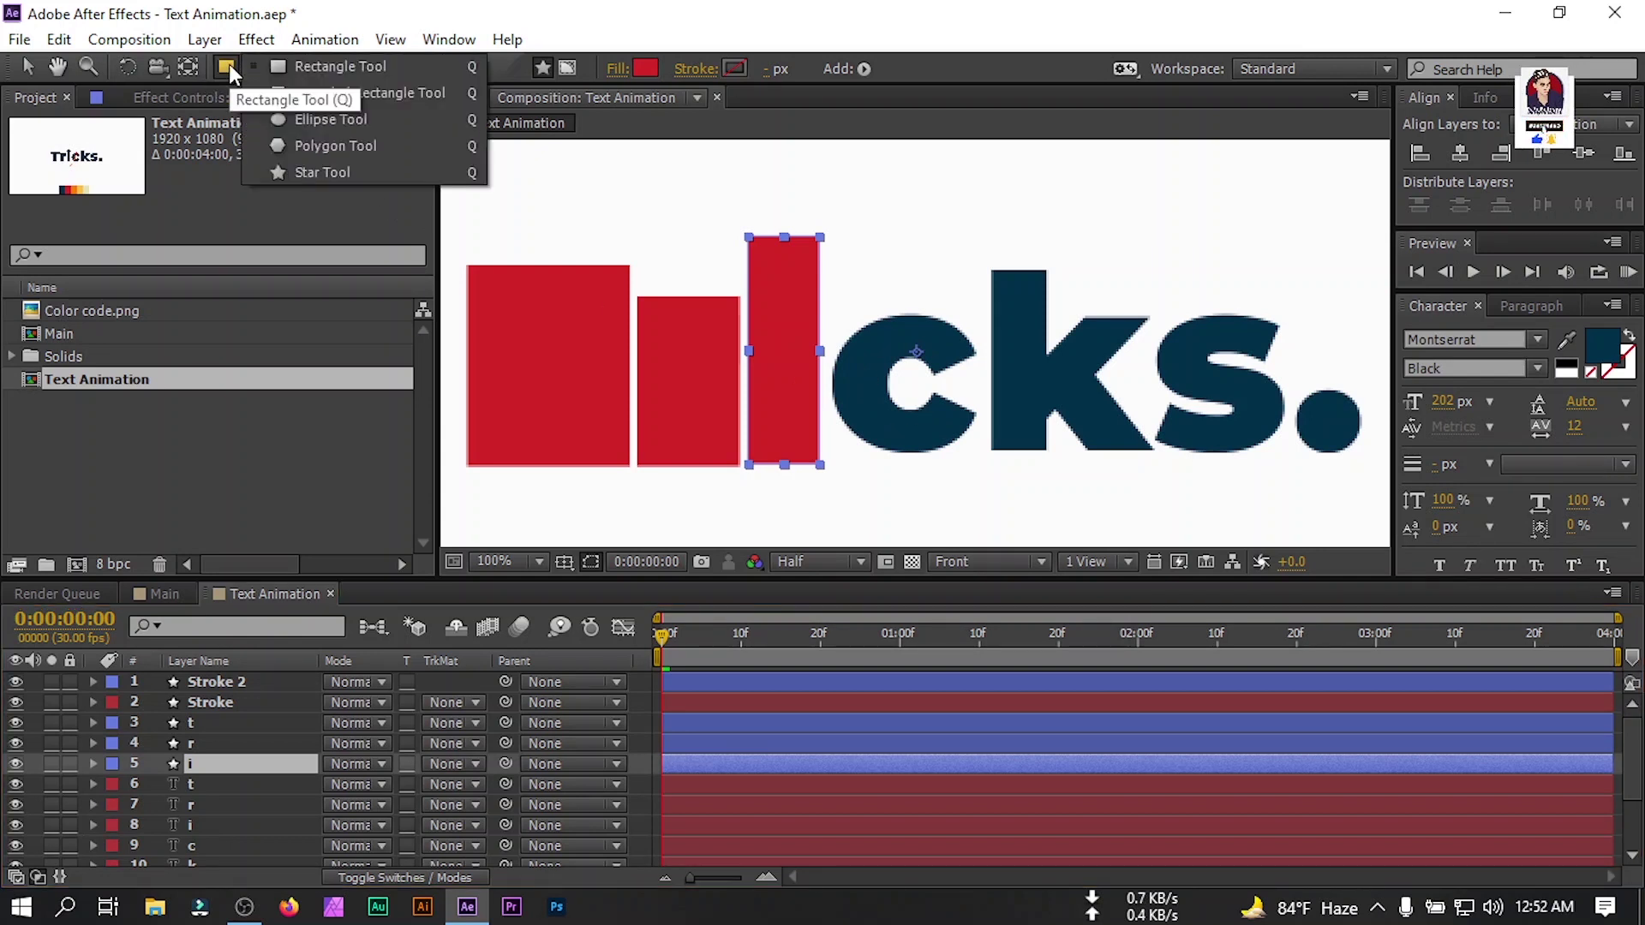
left_click(331, 120)
left_click(636, 747)
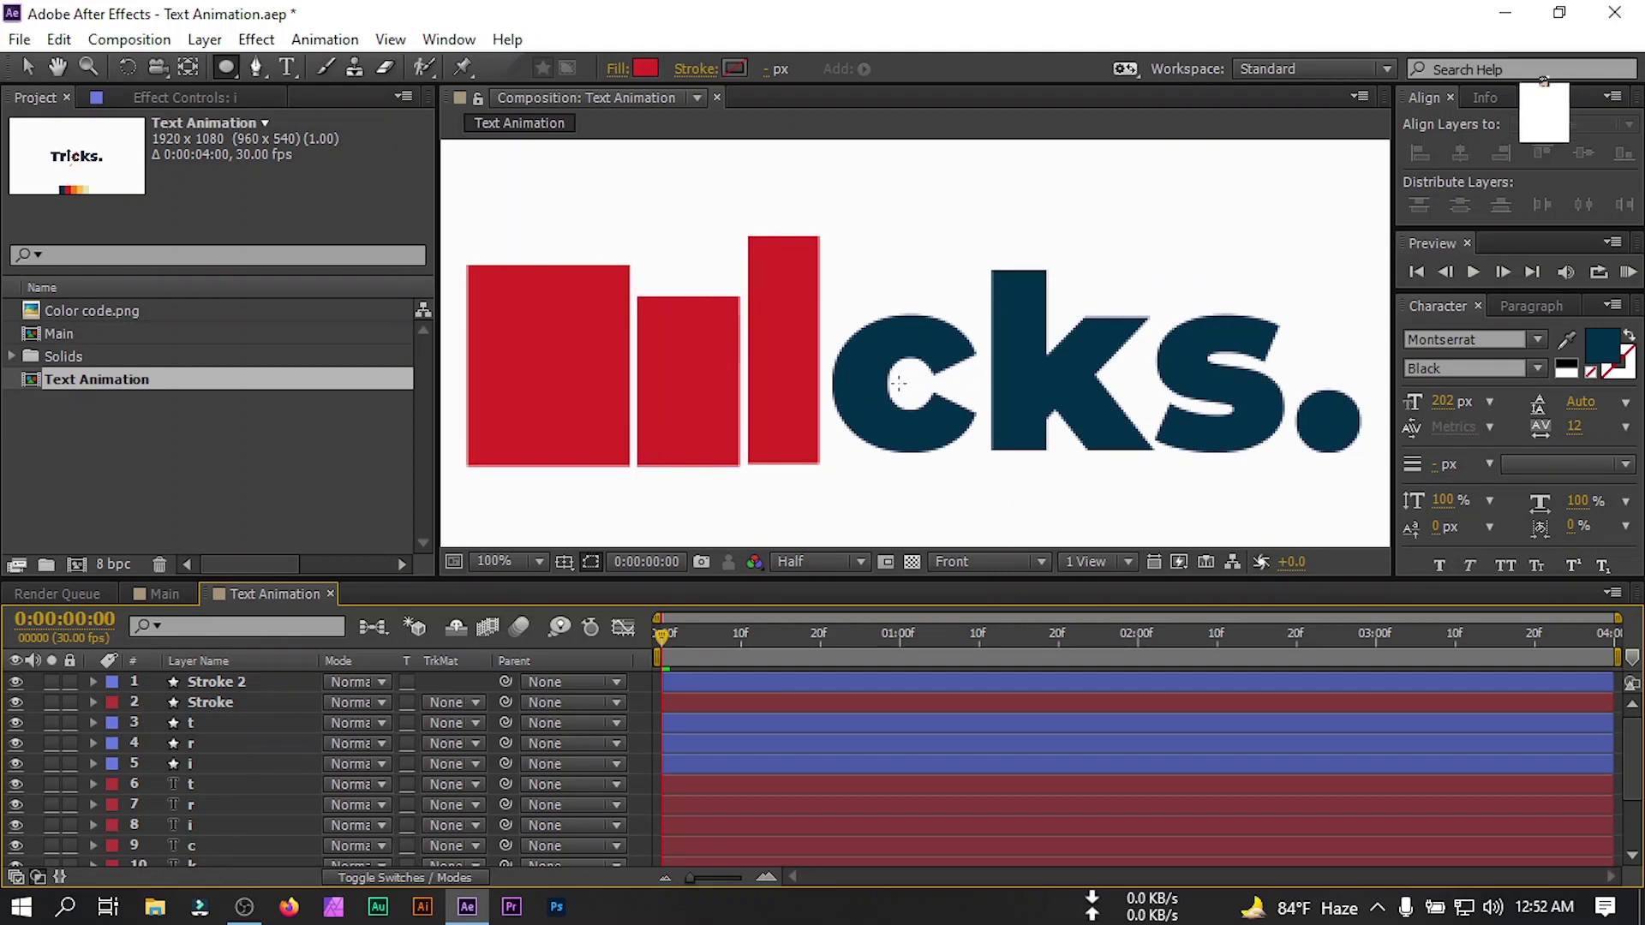
left_click_drag(902, 383, 979, 440)
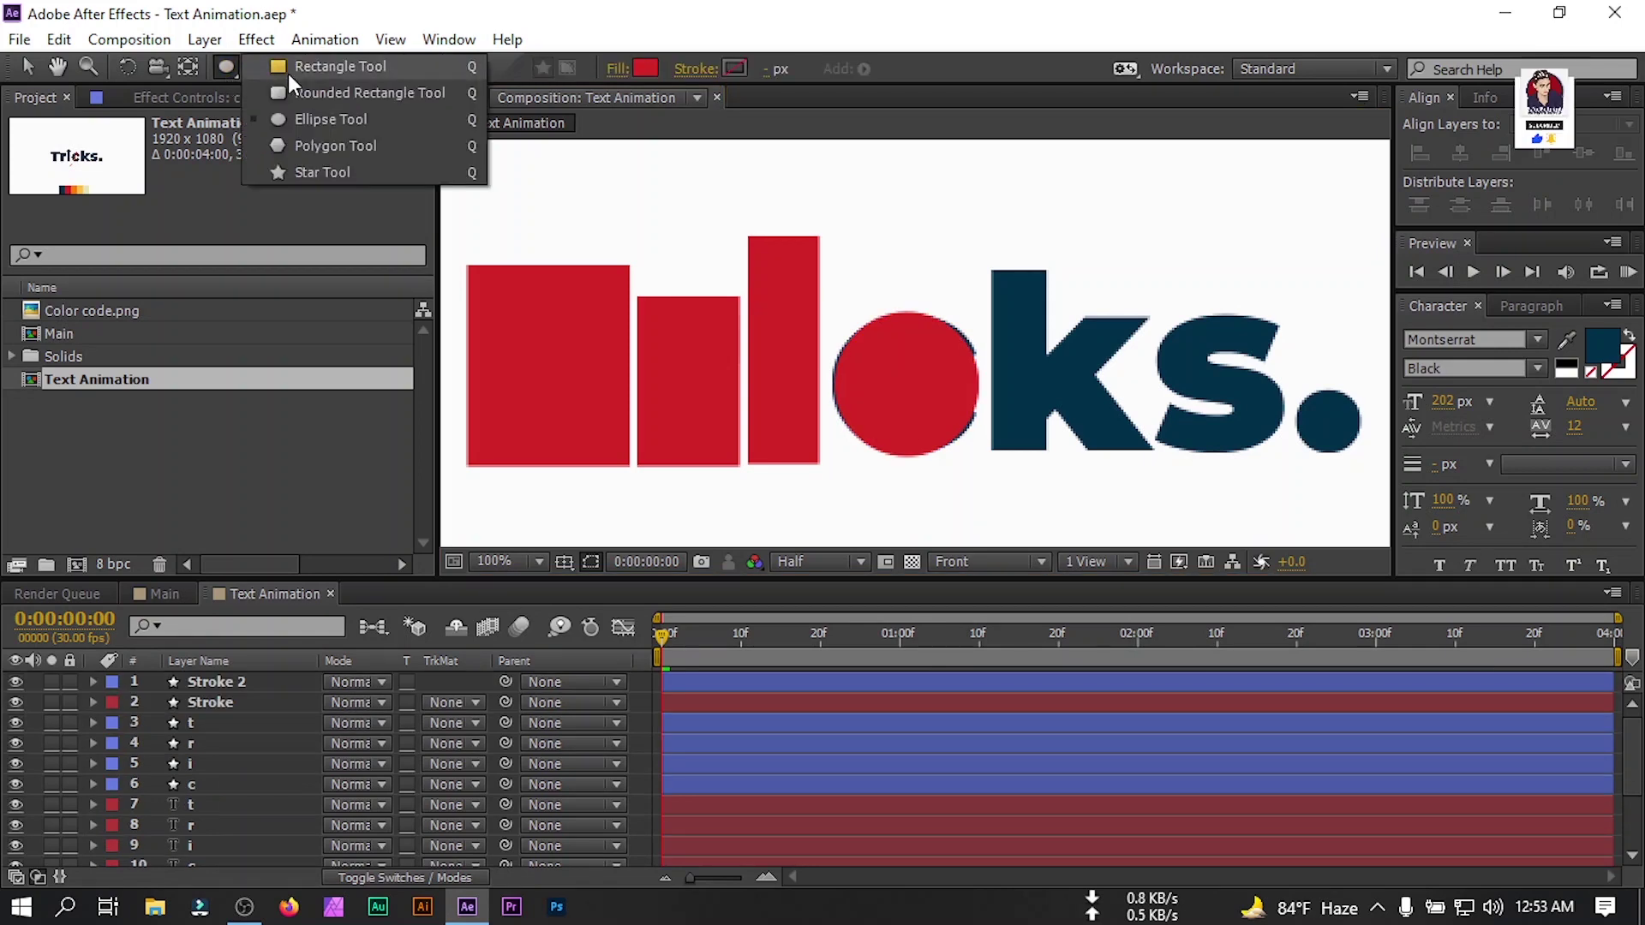
Draw a red rectangle covering the letter k and rename its shape layer as k.
left_click(291, 69)
left_click_drag(985, 252, 1149, 459)
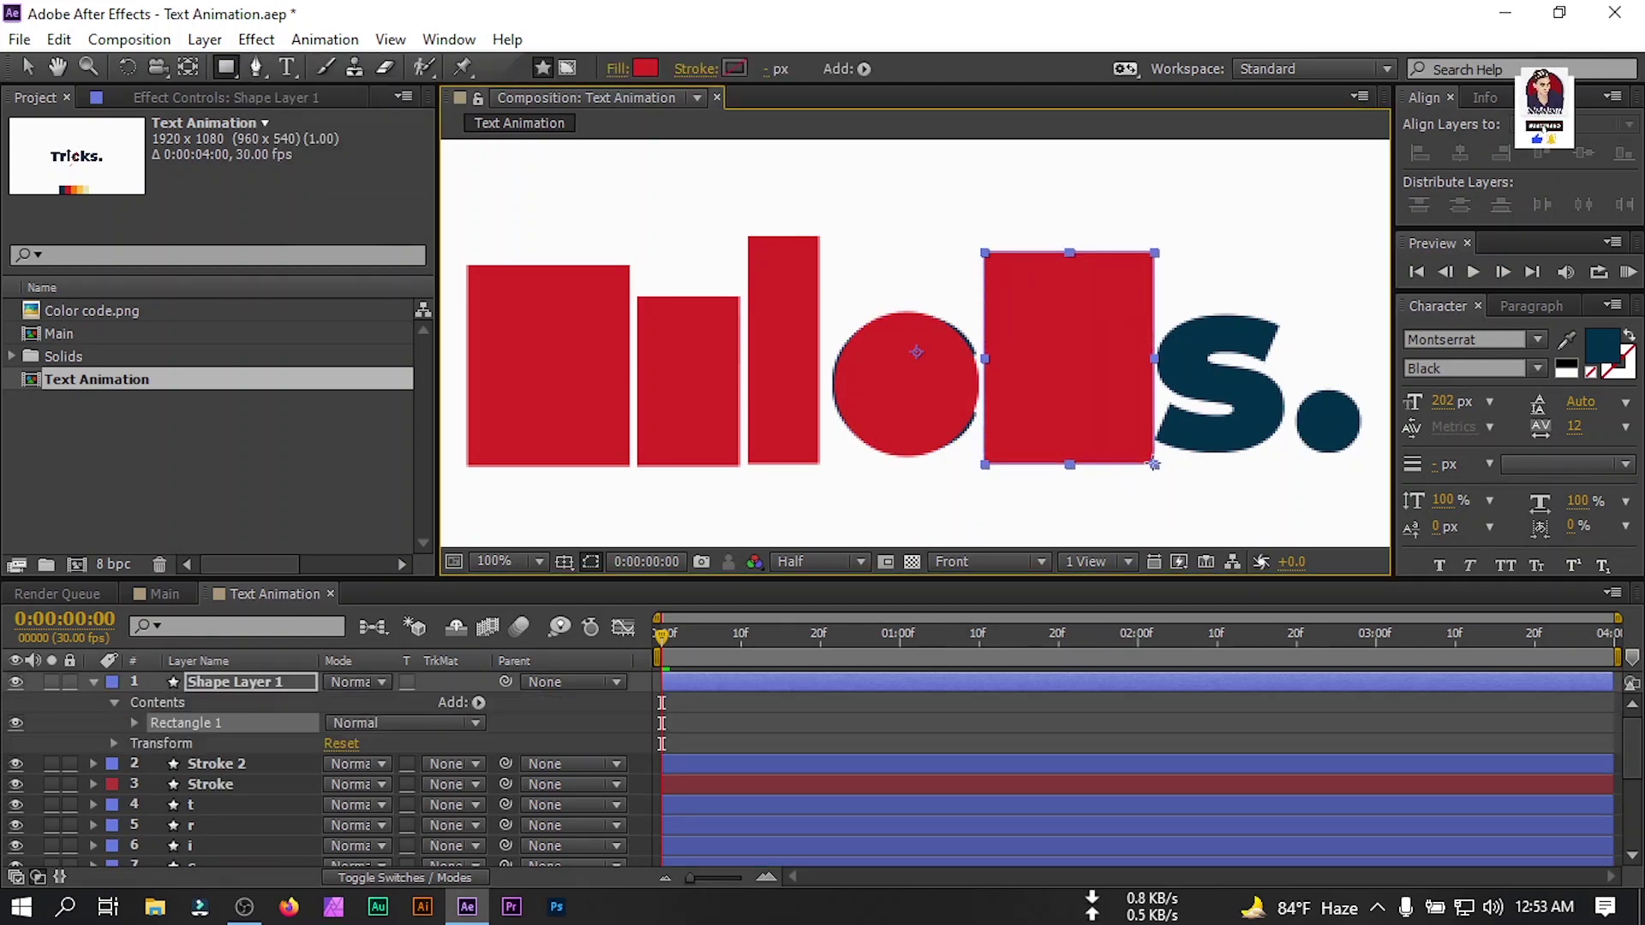
type("k")
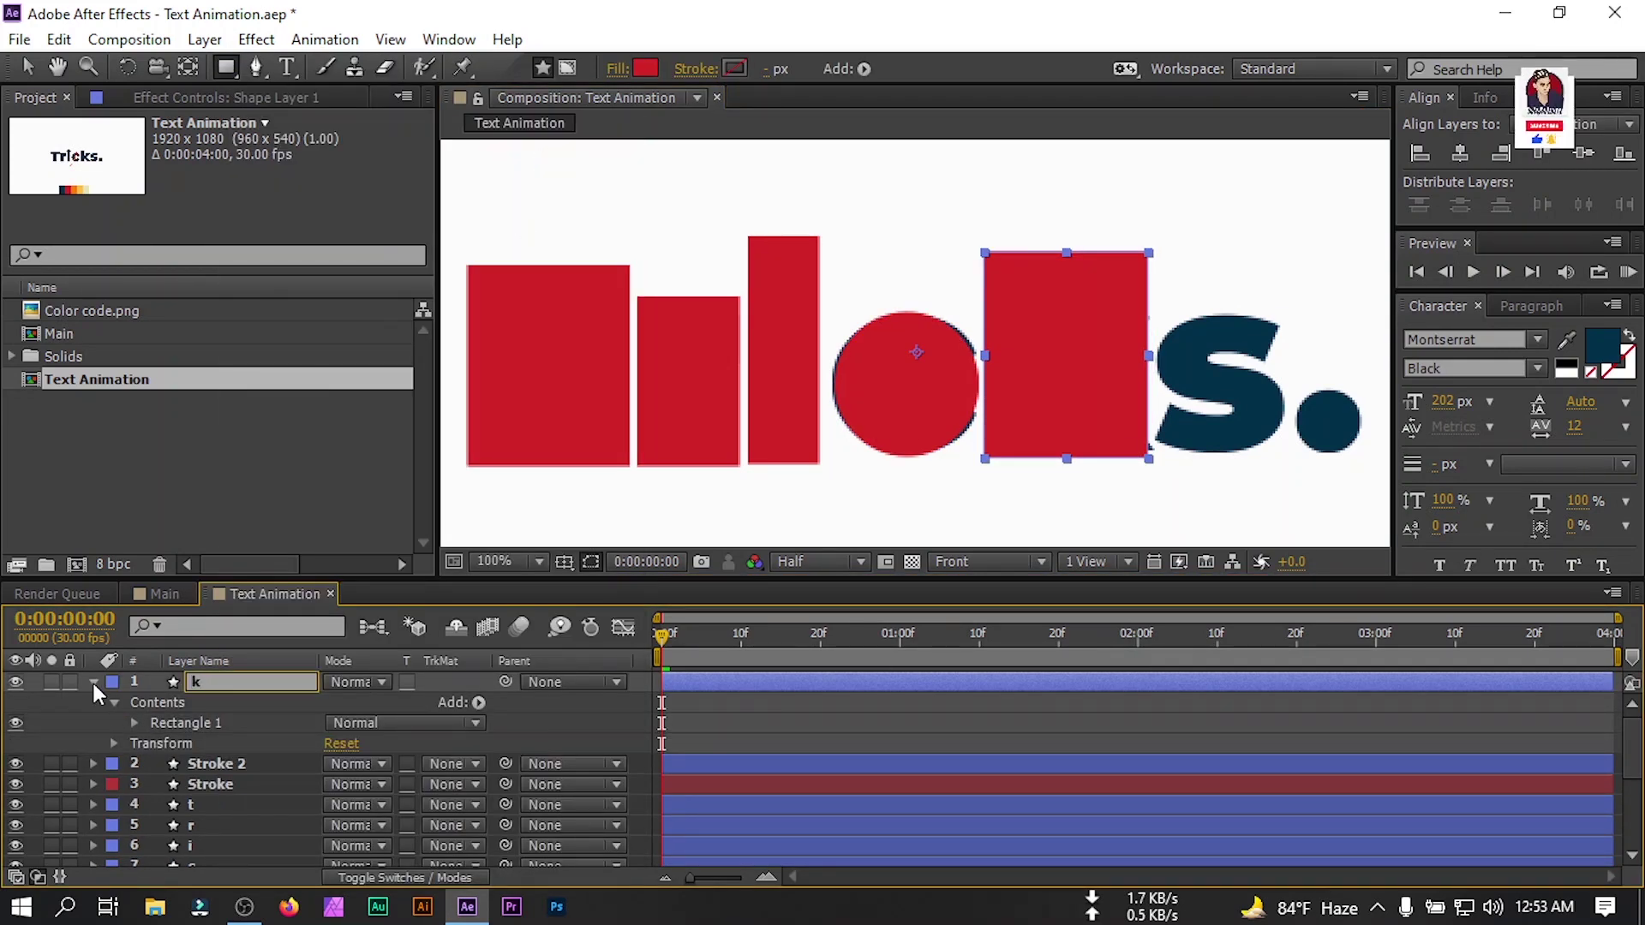
Collapse the k shape layer and move it directly below the c shape layer.
left_click(92, 682)
key("F2")
left_click_drag(196, 805, 196, 810)
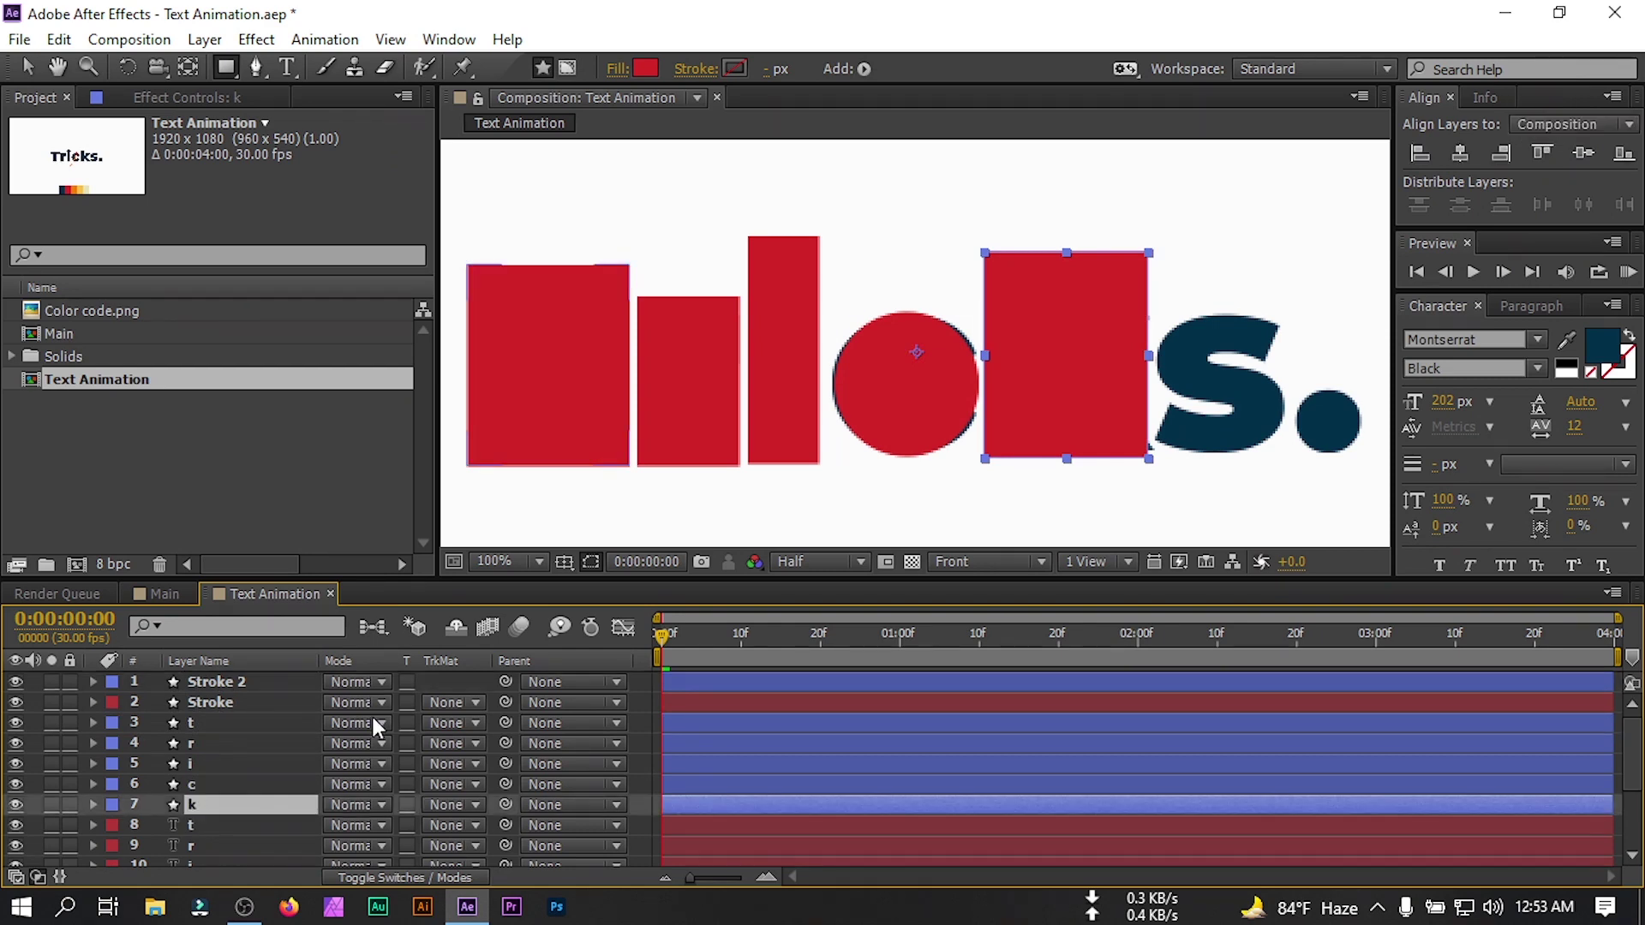
Draw a red rectangle covering the letter s, rename its shape layer as s and move it directly below the k shape layer.
mouse_move(1157, 296)
left_mouse_down()
mouse_move(1208, 431)
mouse_move(1289, 463)
left_mouse_up()
left_click(94, 682)
right_click(235, 683)
left_click(534, 158)
type("s")
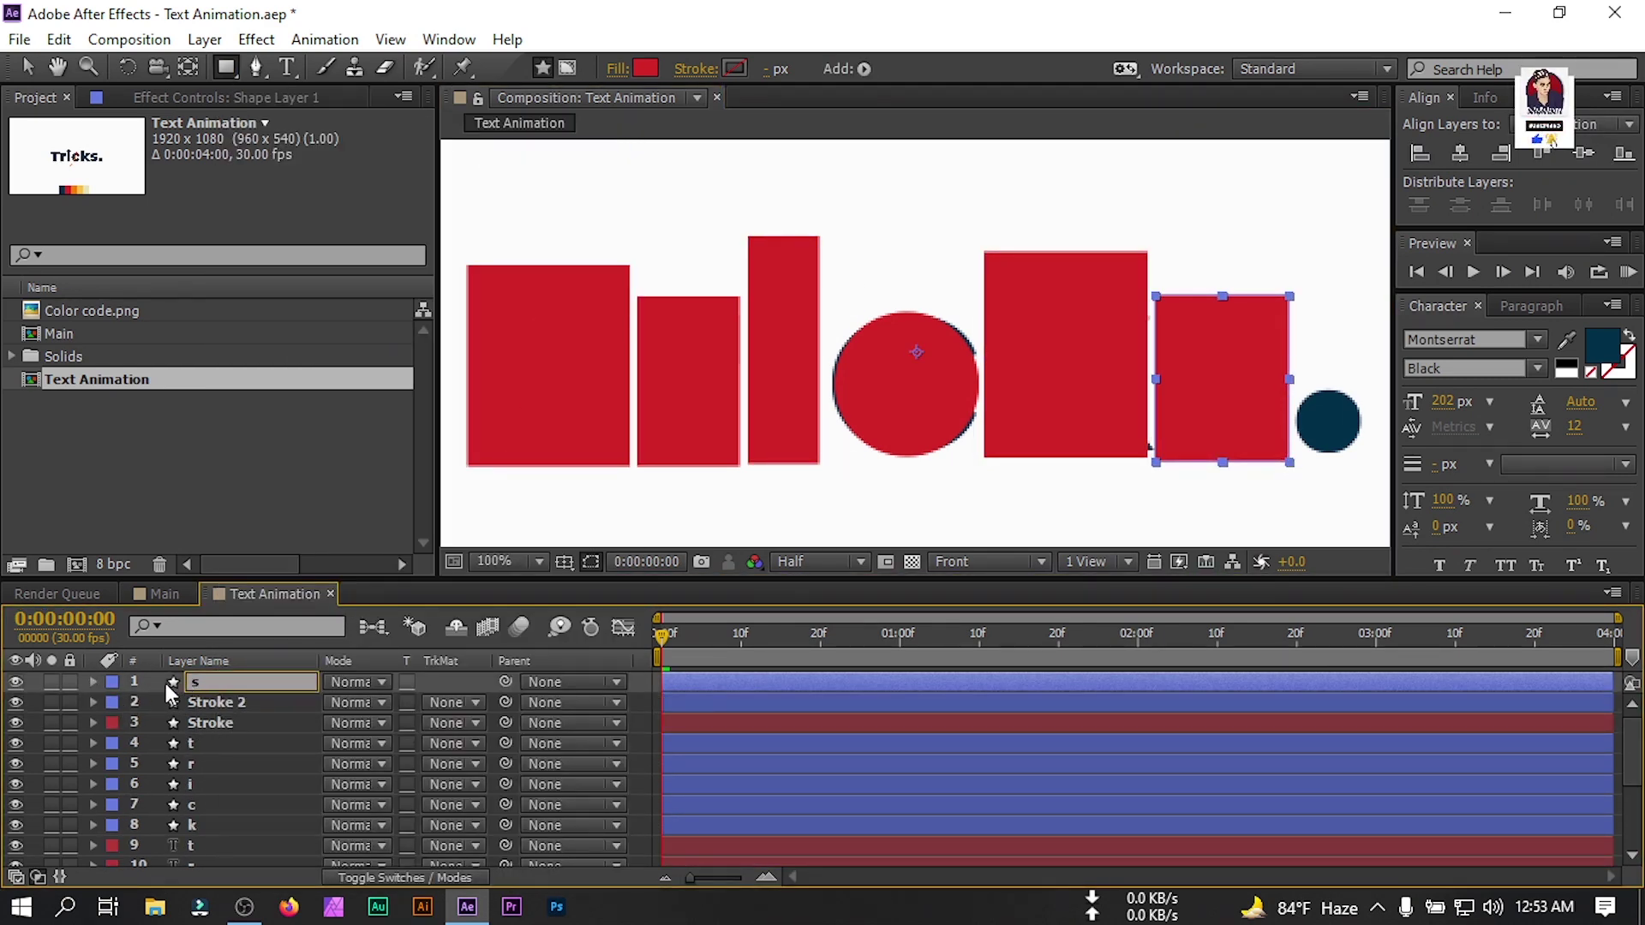
left_click_drag(168, 687, 191, 836)
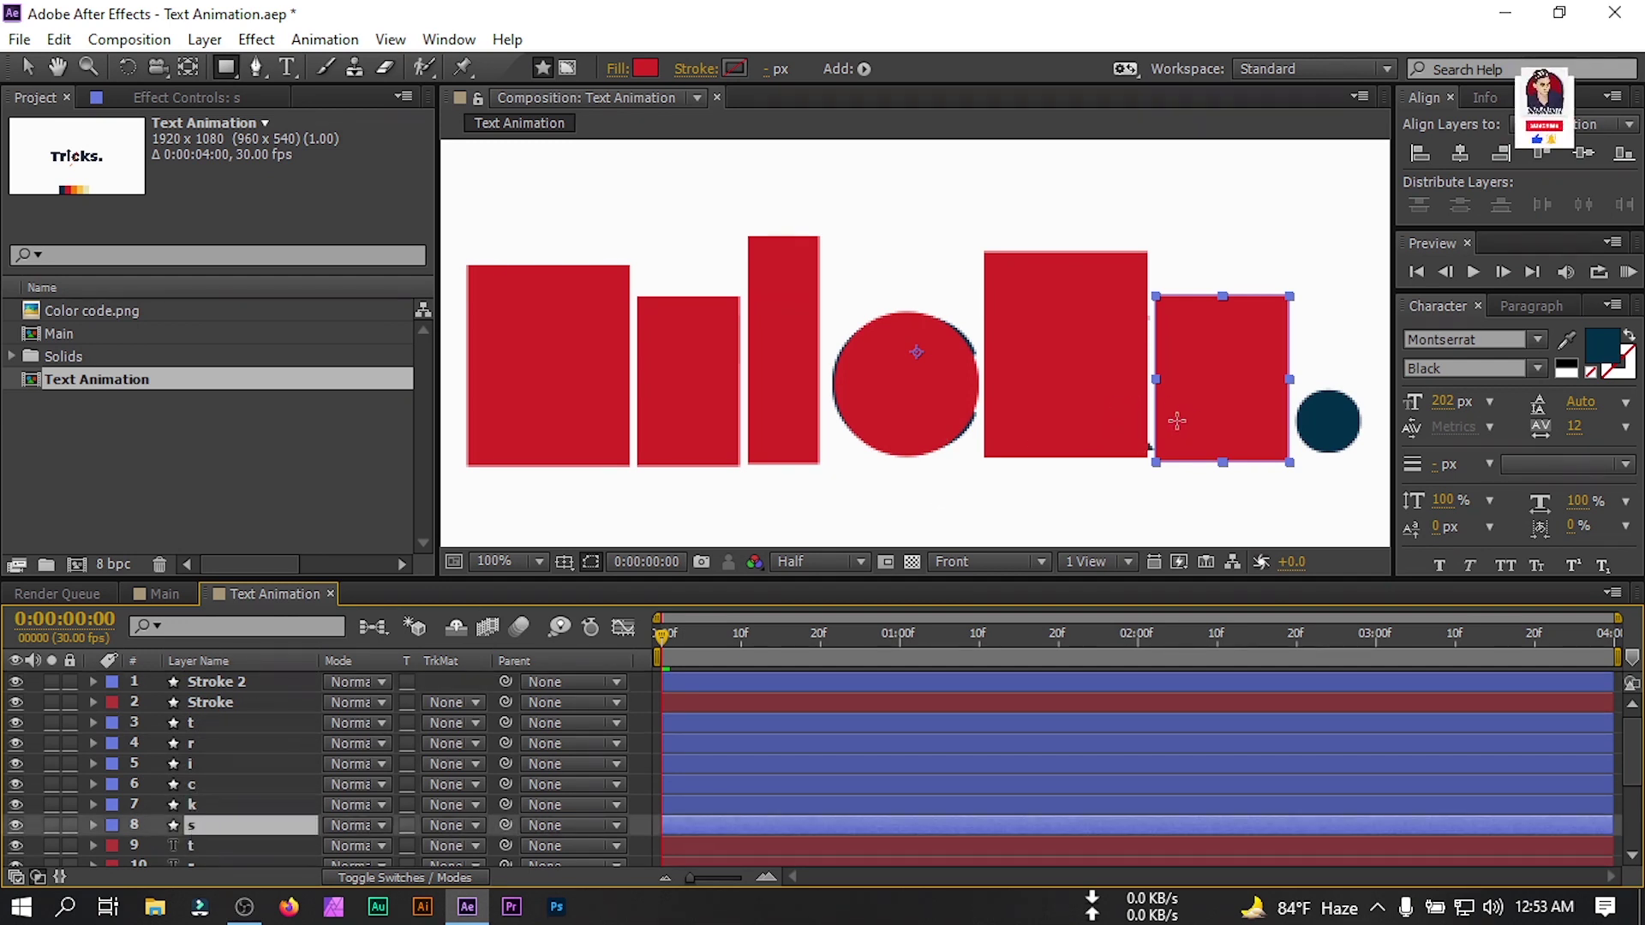
Change the fill of the i shape layer to the orange sampled from the colour palette in the composition.
left_click(507, 562)
left_click(533, 154)
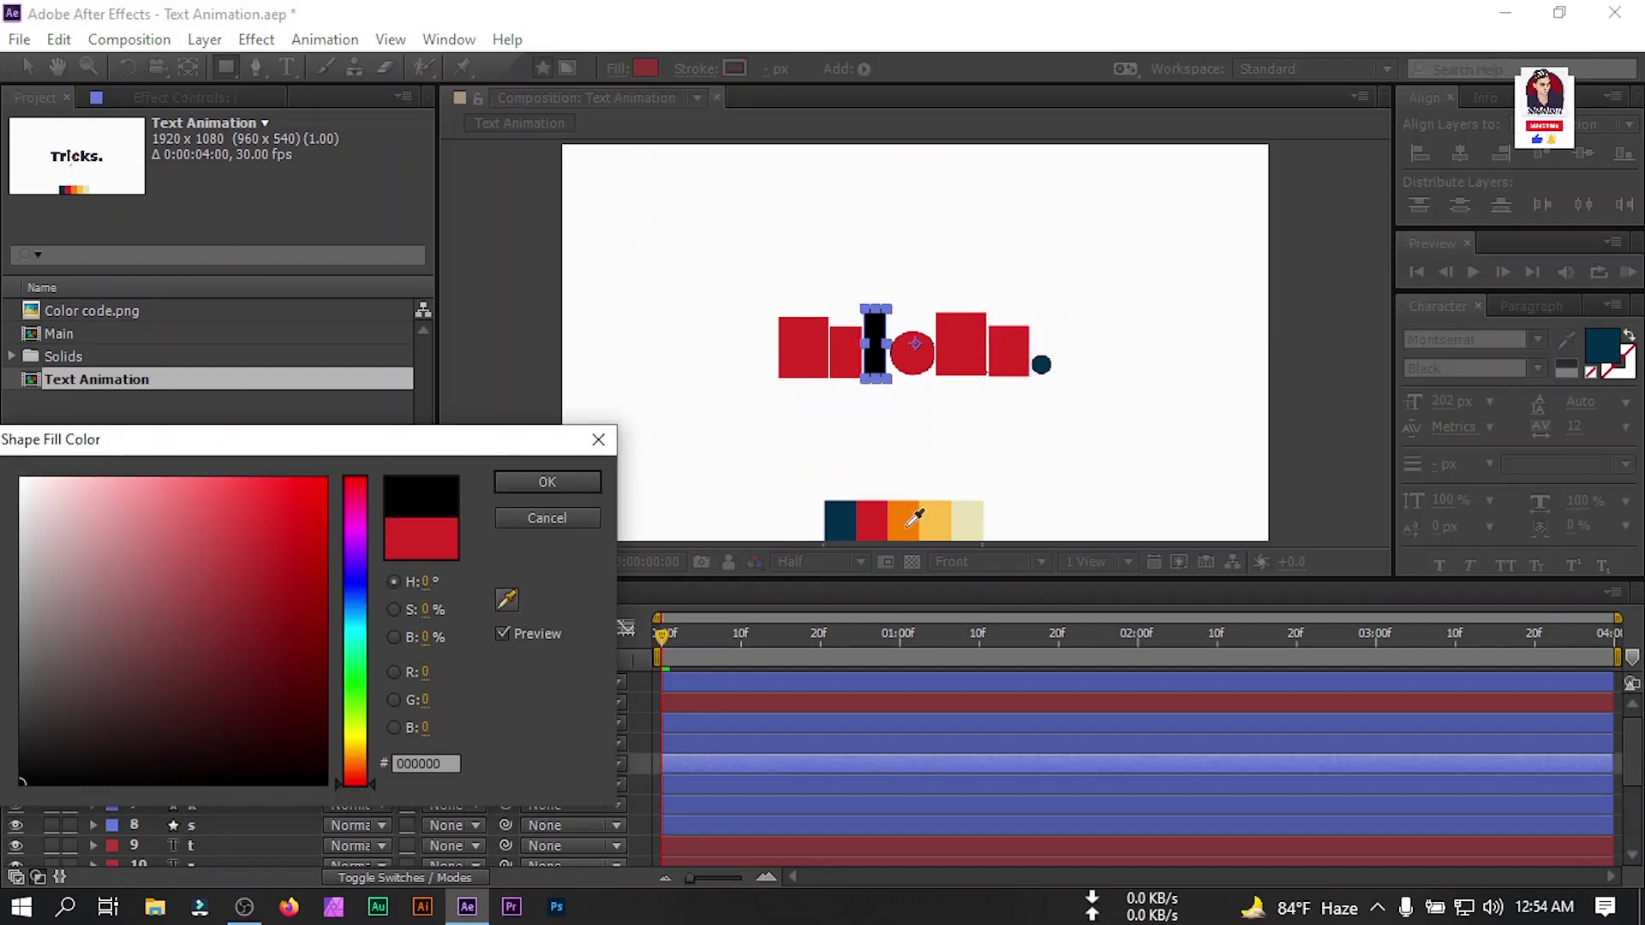
left_click_drag(476, 443, 515, 276)
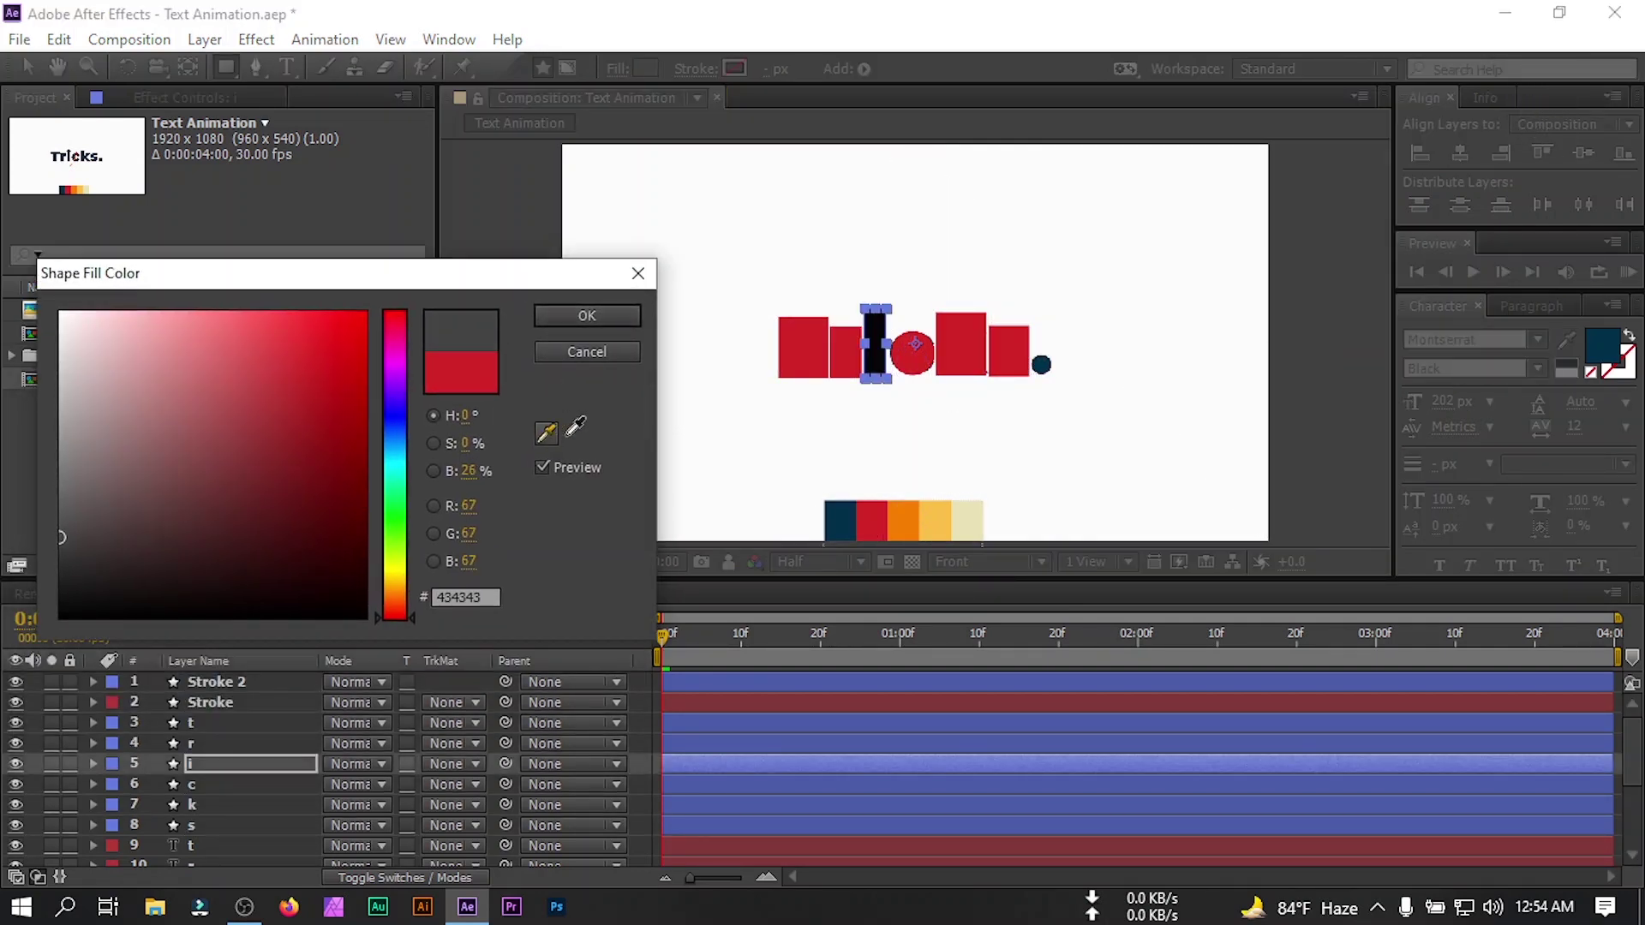
left_click(904, 521)
left_click(587, 315)
Change the fill of the c circle to the palette's orange (F77F00).
left_click(204, 787)
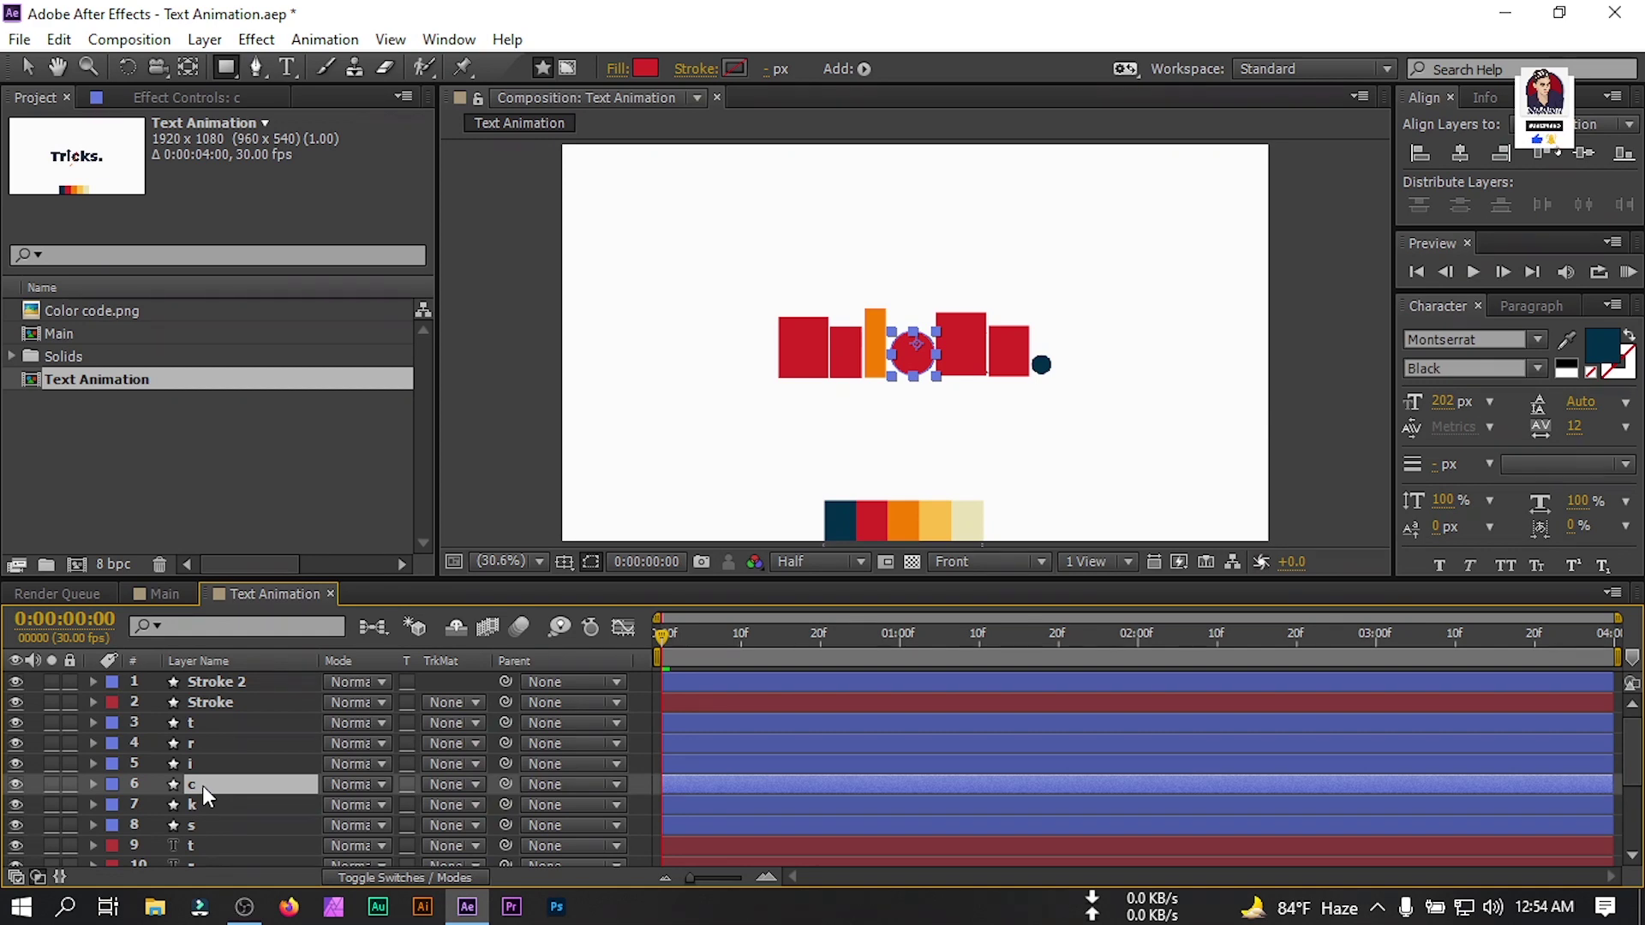
left_click(649, 68)
left_click(547, 434)
left_click(909, 515)
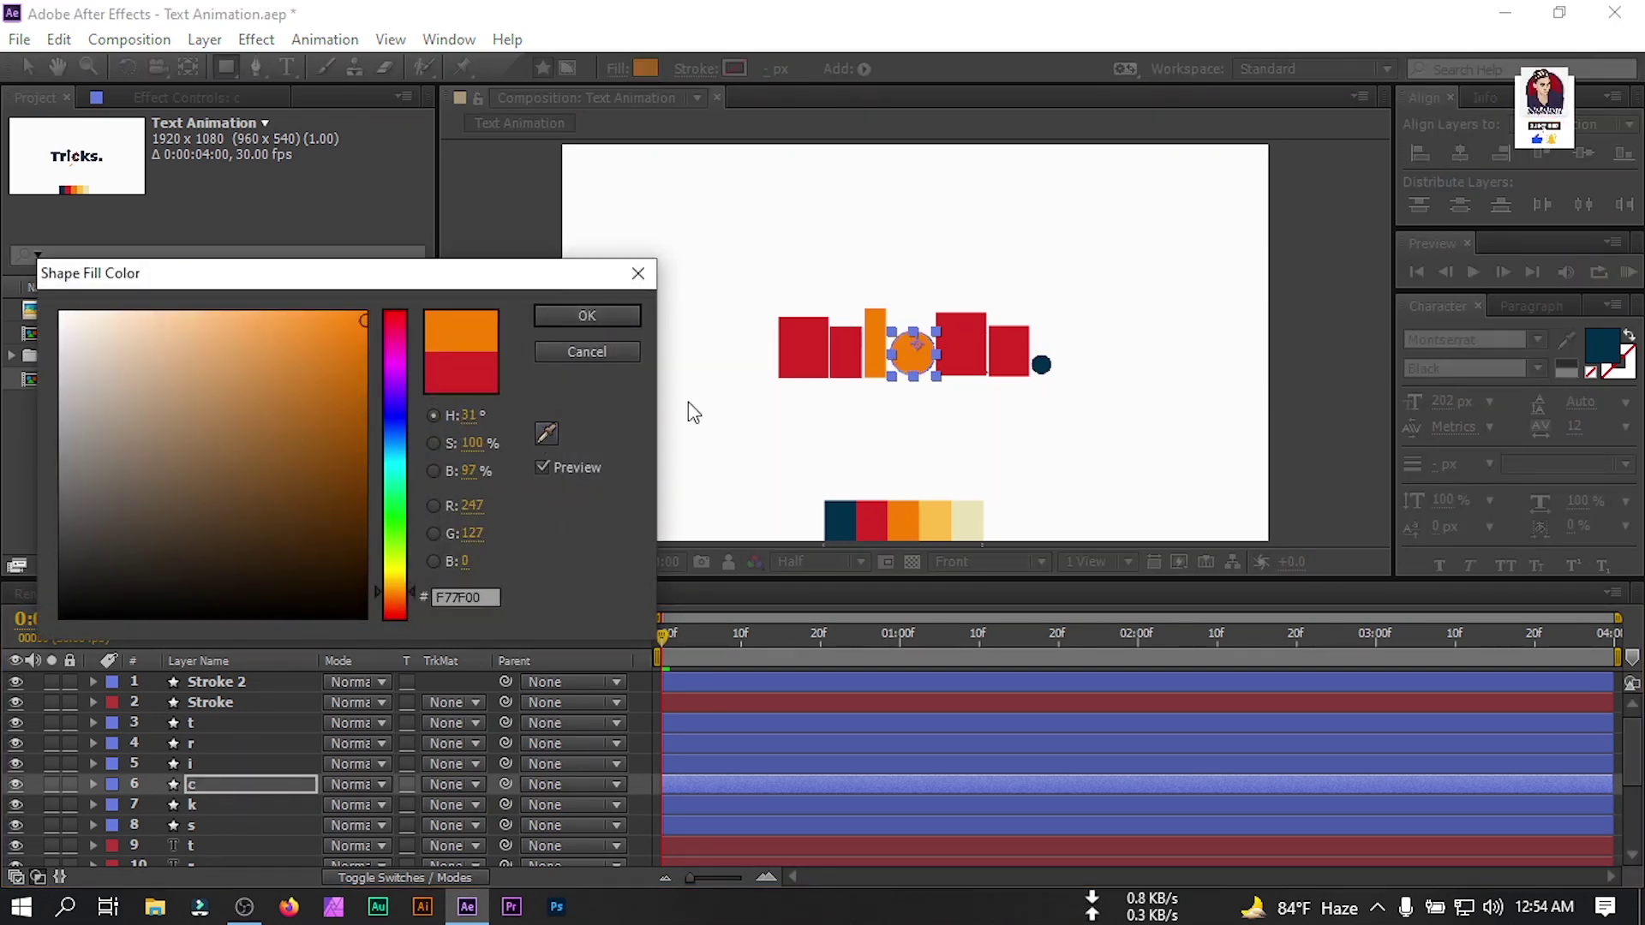
left_click(586, 316)
Change the fill of the t shape layer to the dark blue sampled from the colour palette.
left_click(195, 724)
left_click(650, 68)
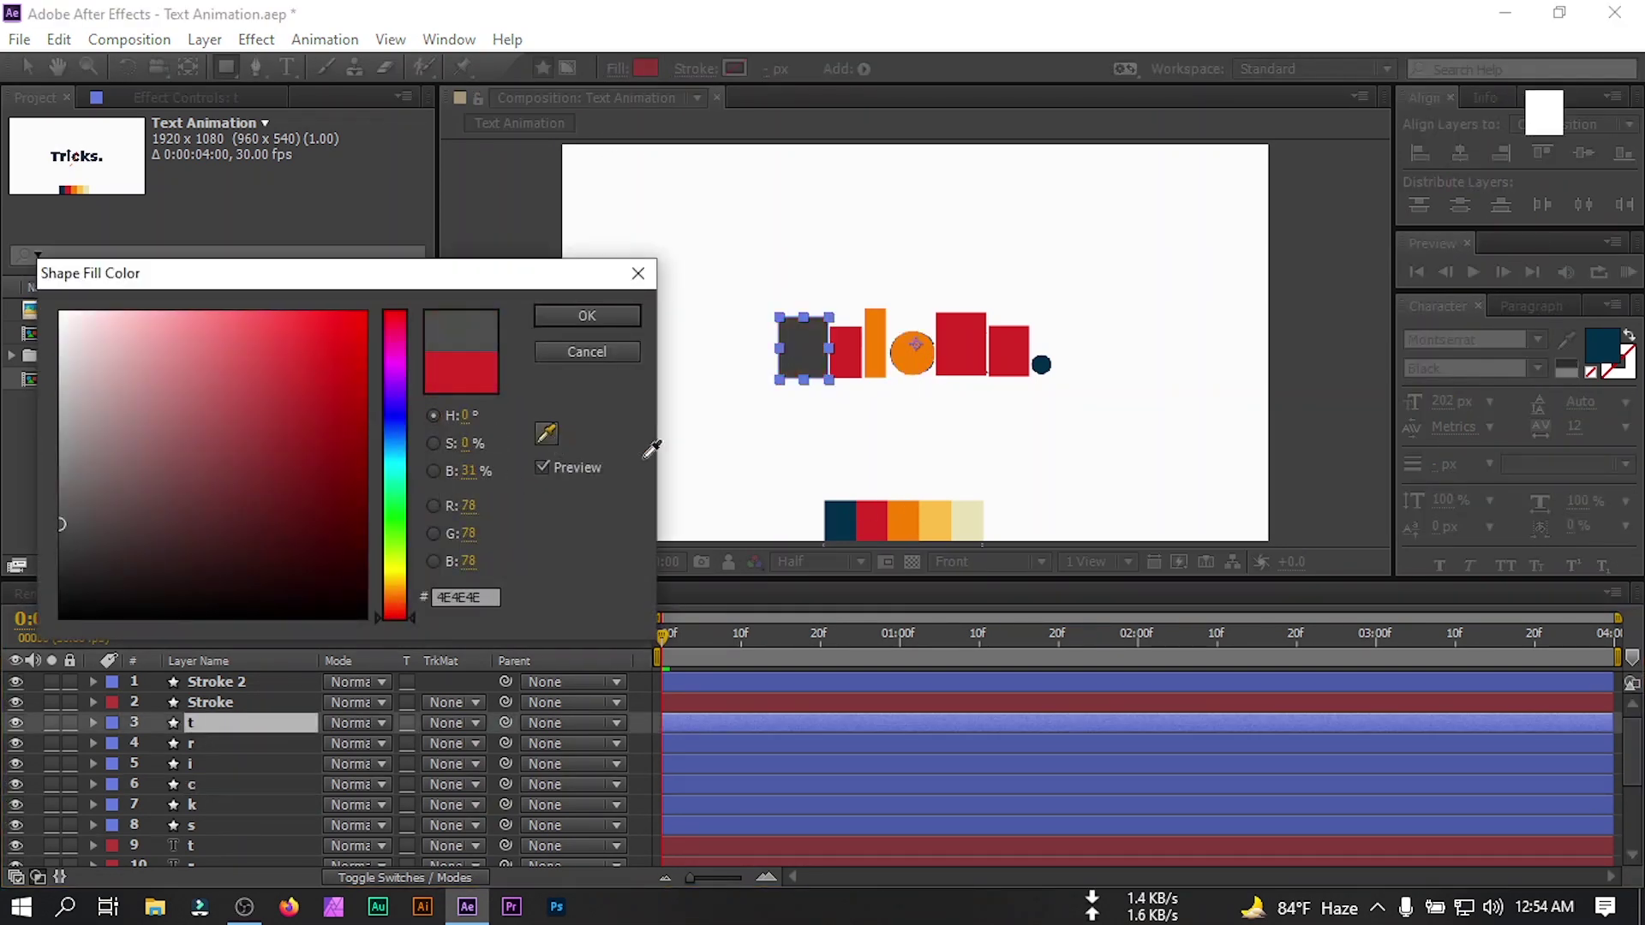
left_click(547, 433)
left_click(852, 514)
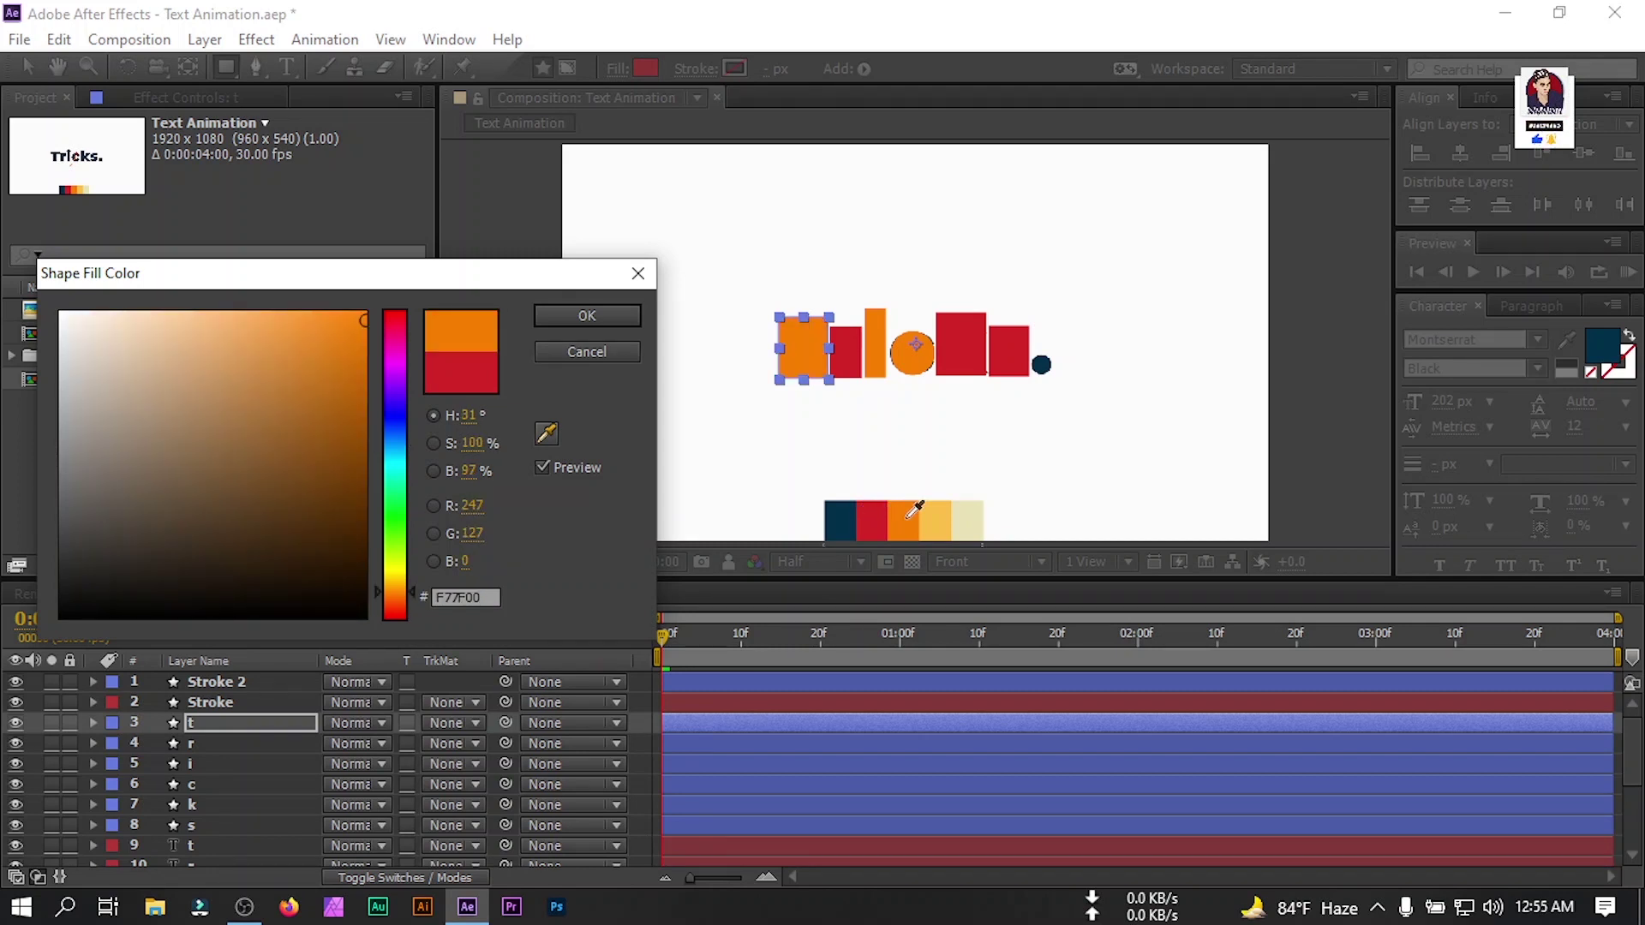
left_click(834, 528)
left_click(587, 315)
Change the fill of the s shape layer to the palette's dark blue (003049) and deselect all layers.
left_click(201, 804)
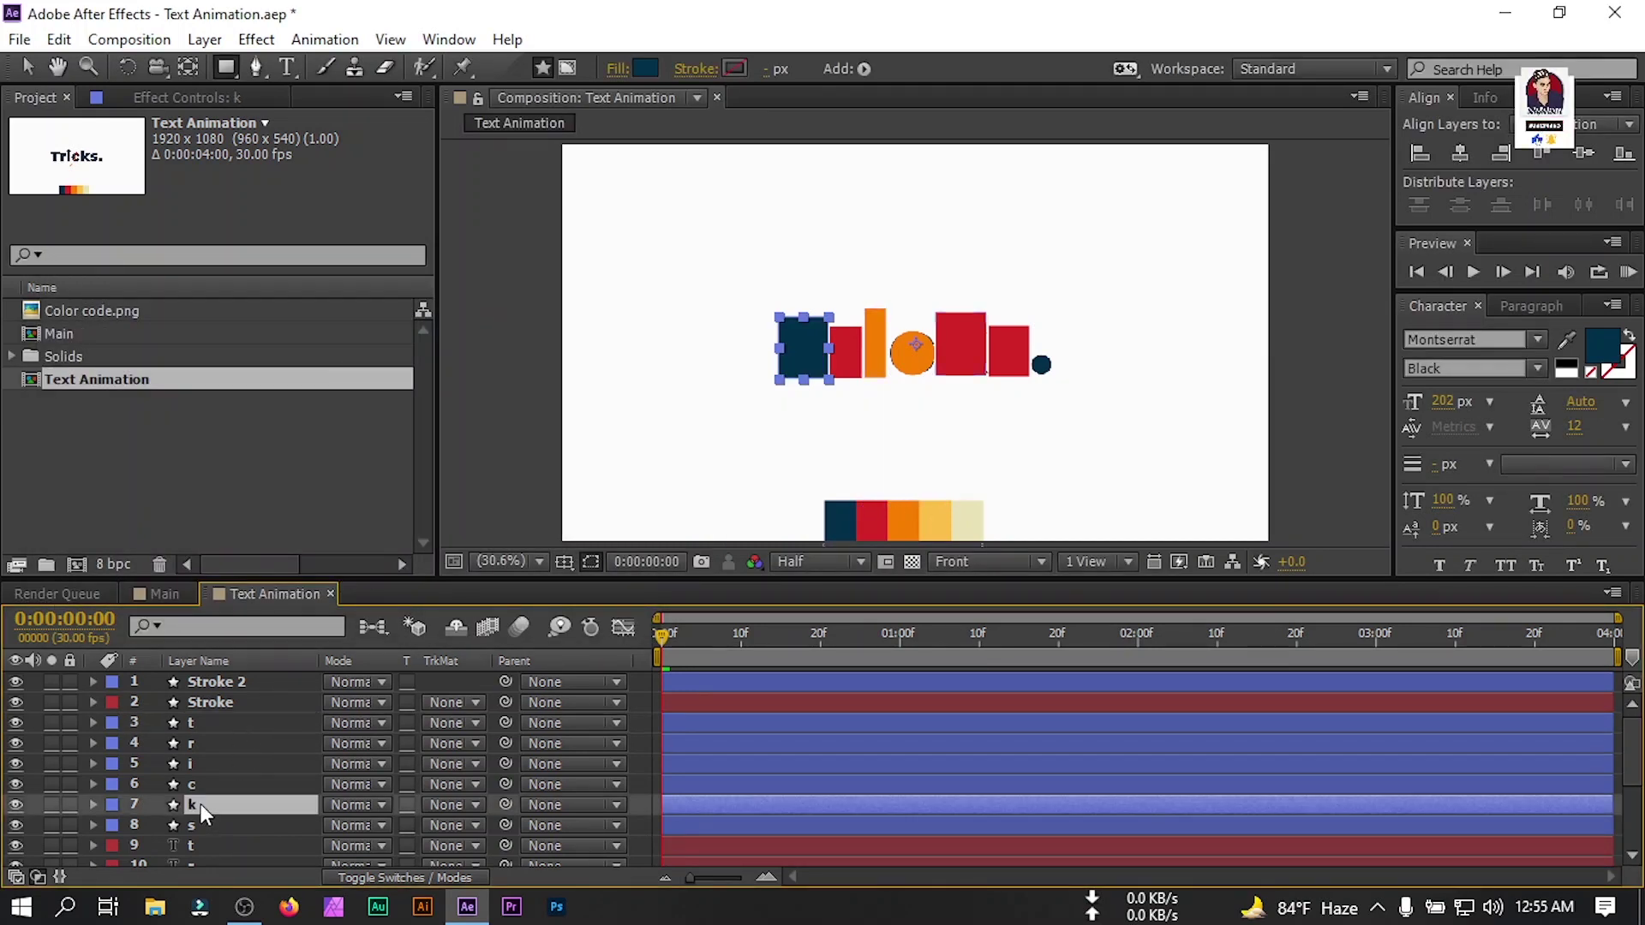
left_click(198, 816)
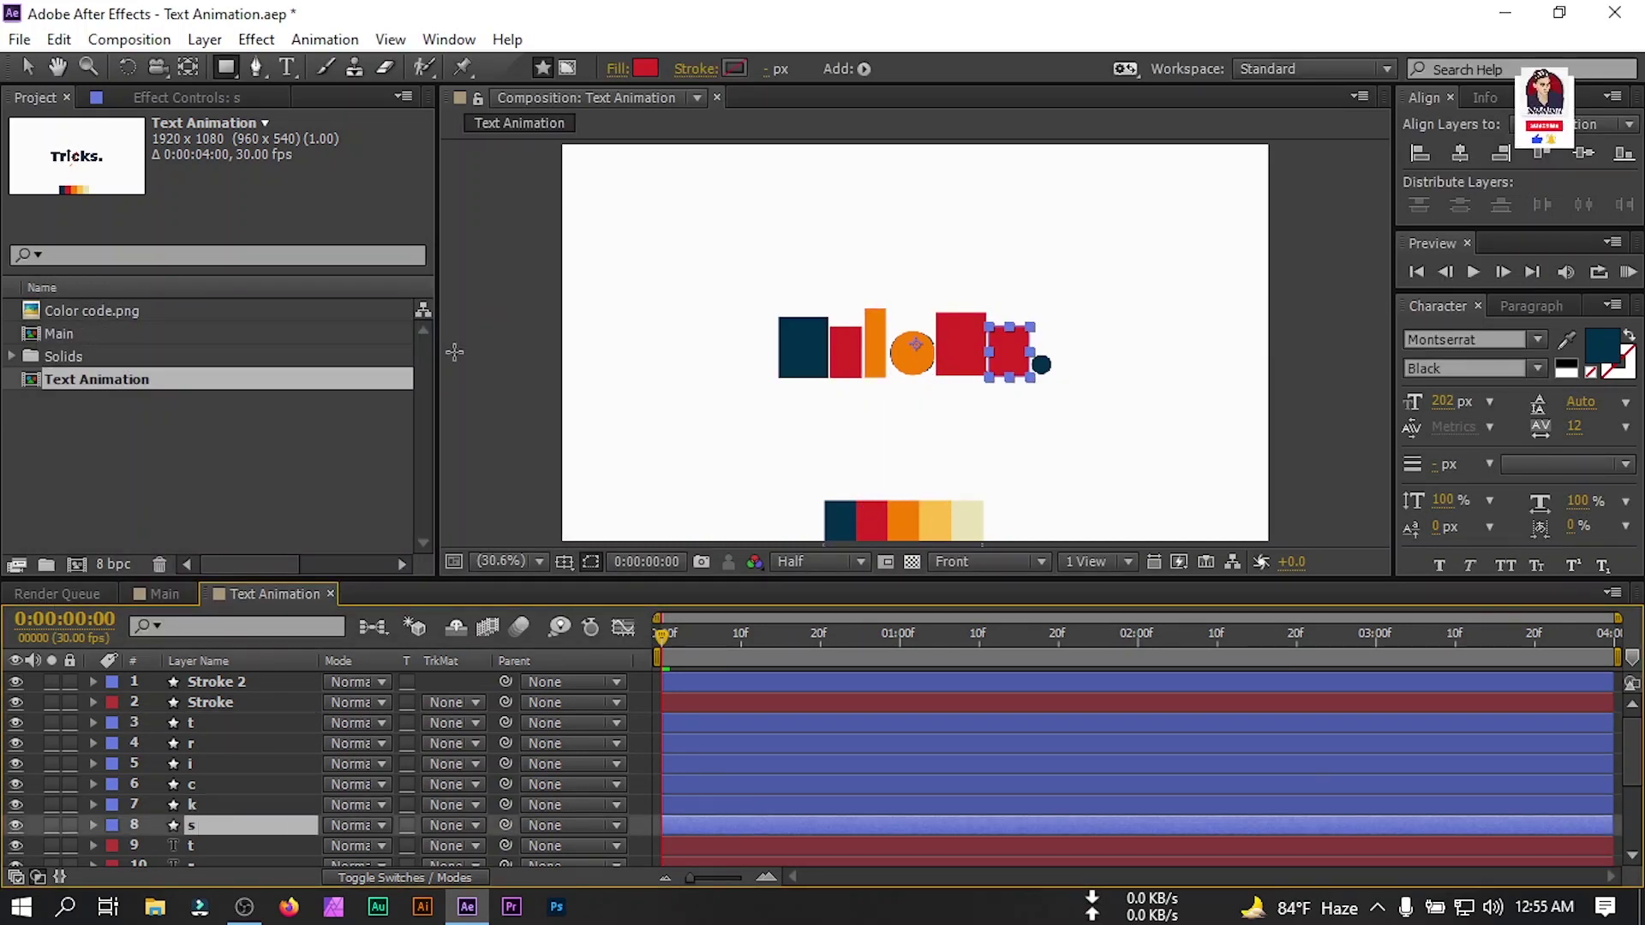
left_click(649, 69)
left_click(547, 434)
left_click(831, 526)
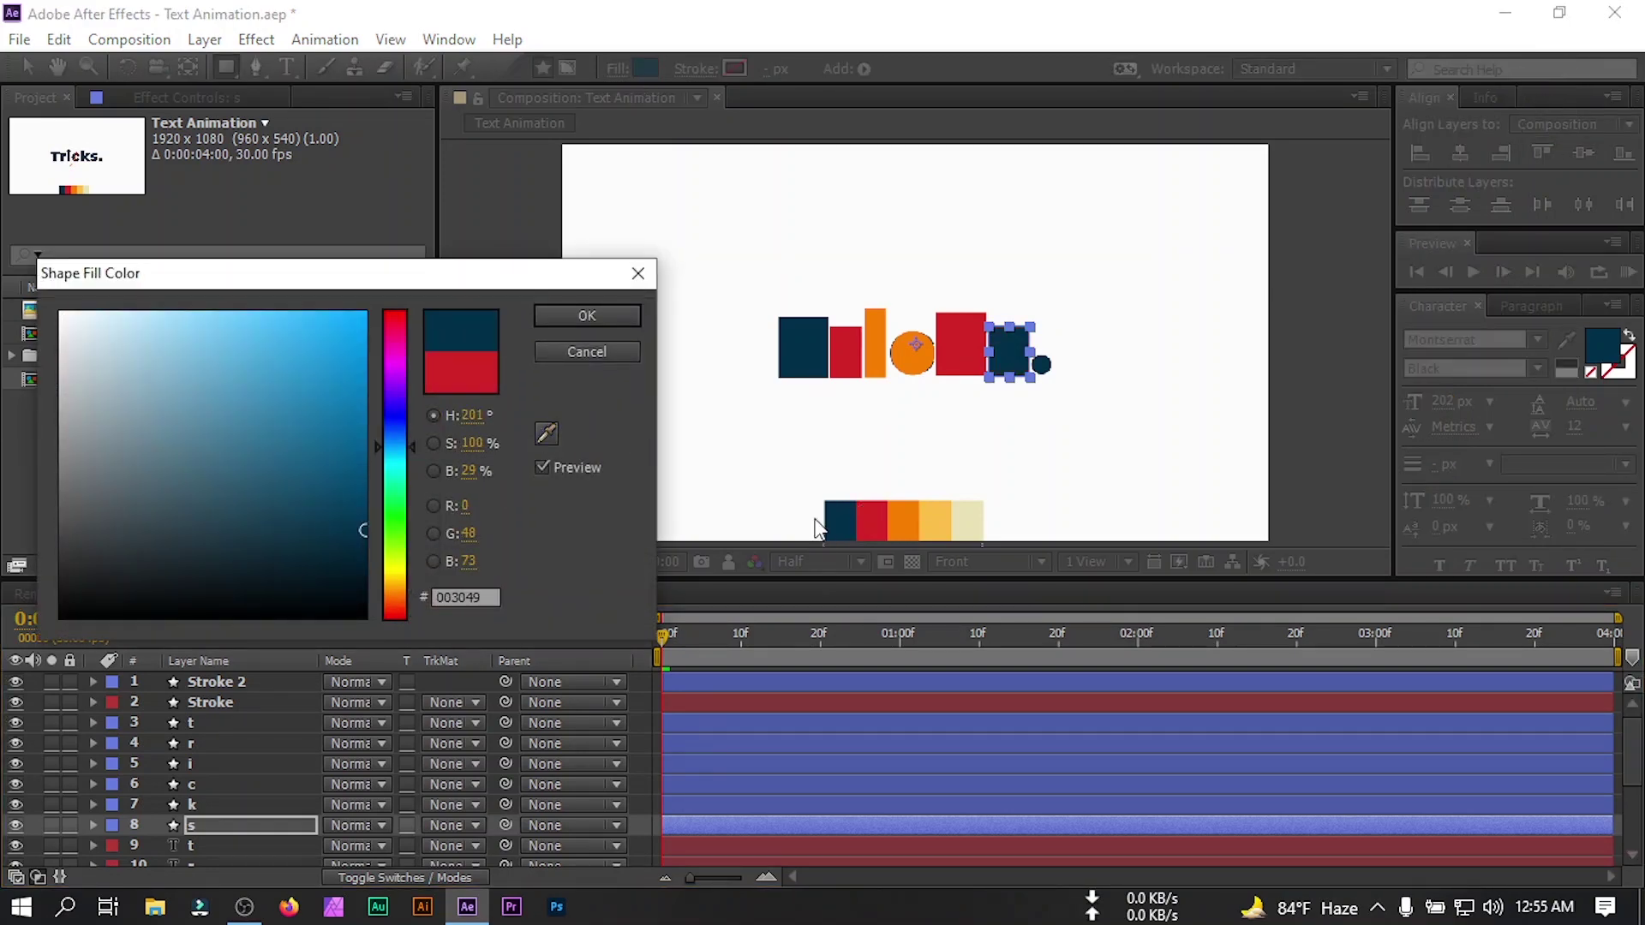
left_click(586, 315)
left_click(202, 804)
left_click(202, 761)
left_click(642, 736)
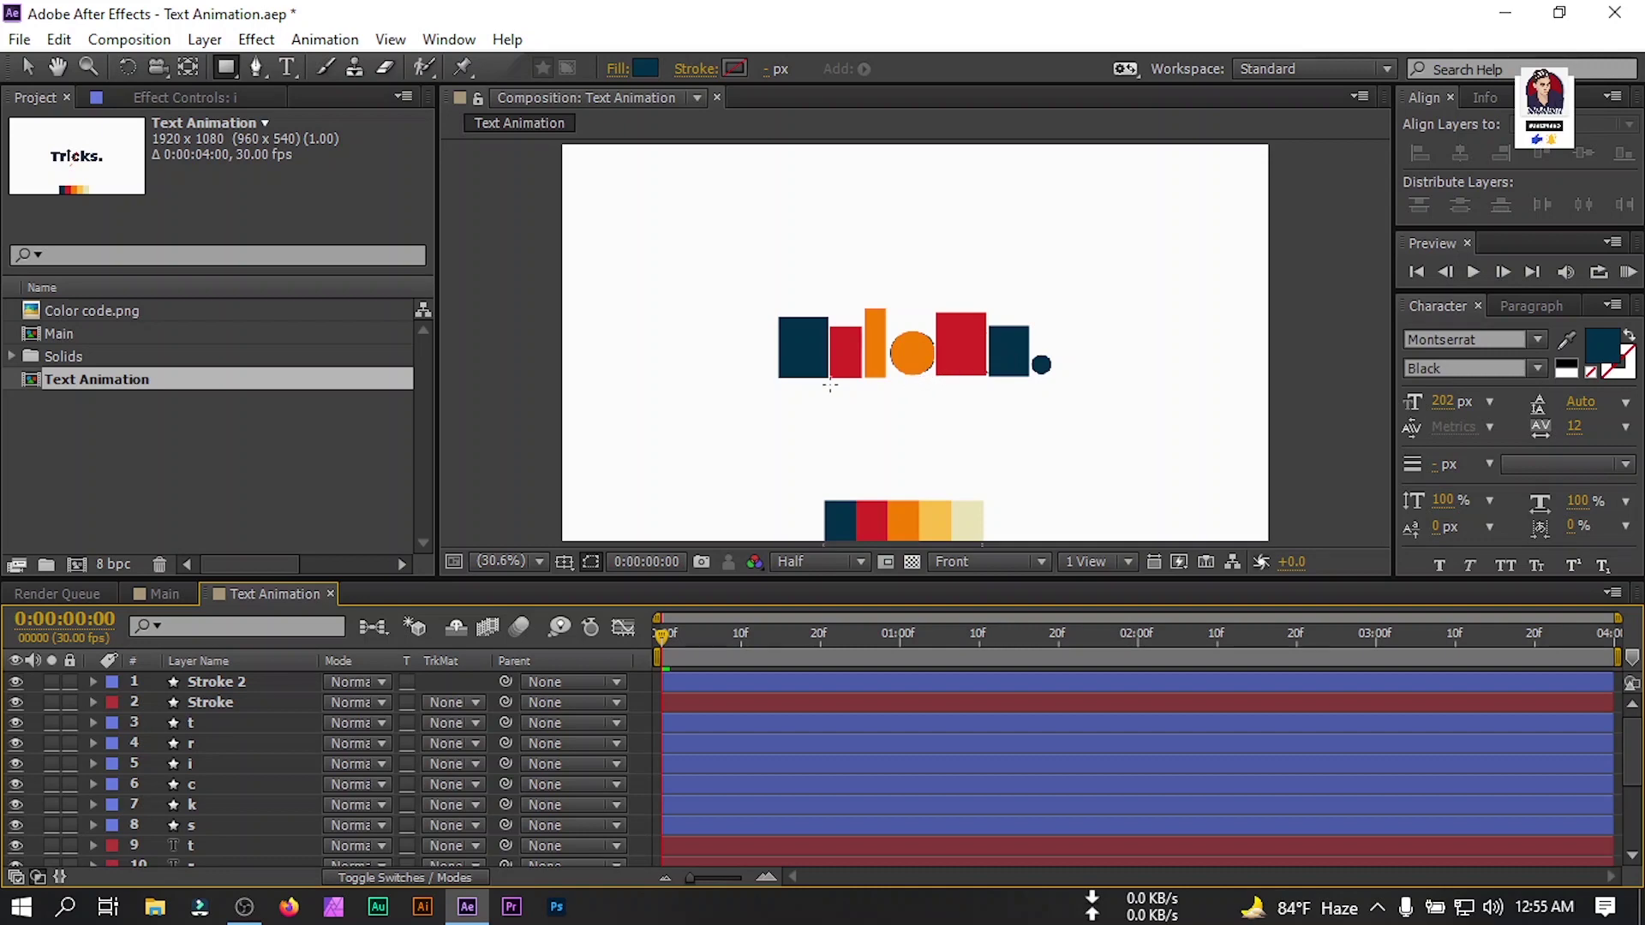
Reveal the keyframes of the Stroke 2 layer and set the current time to 0:00:00:13.
left_click_drag(788, 635, 686, 649)
key("Home")
left_click(219, 685)
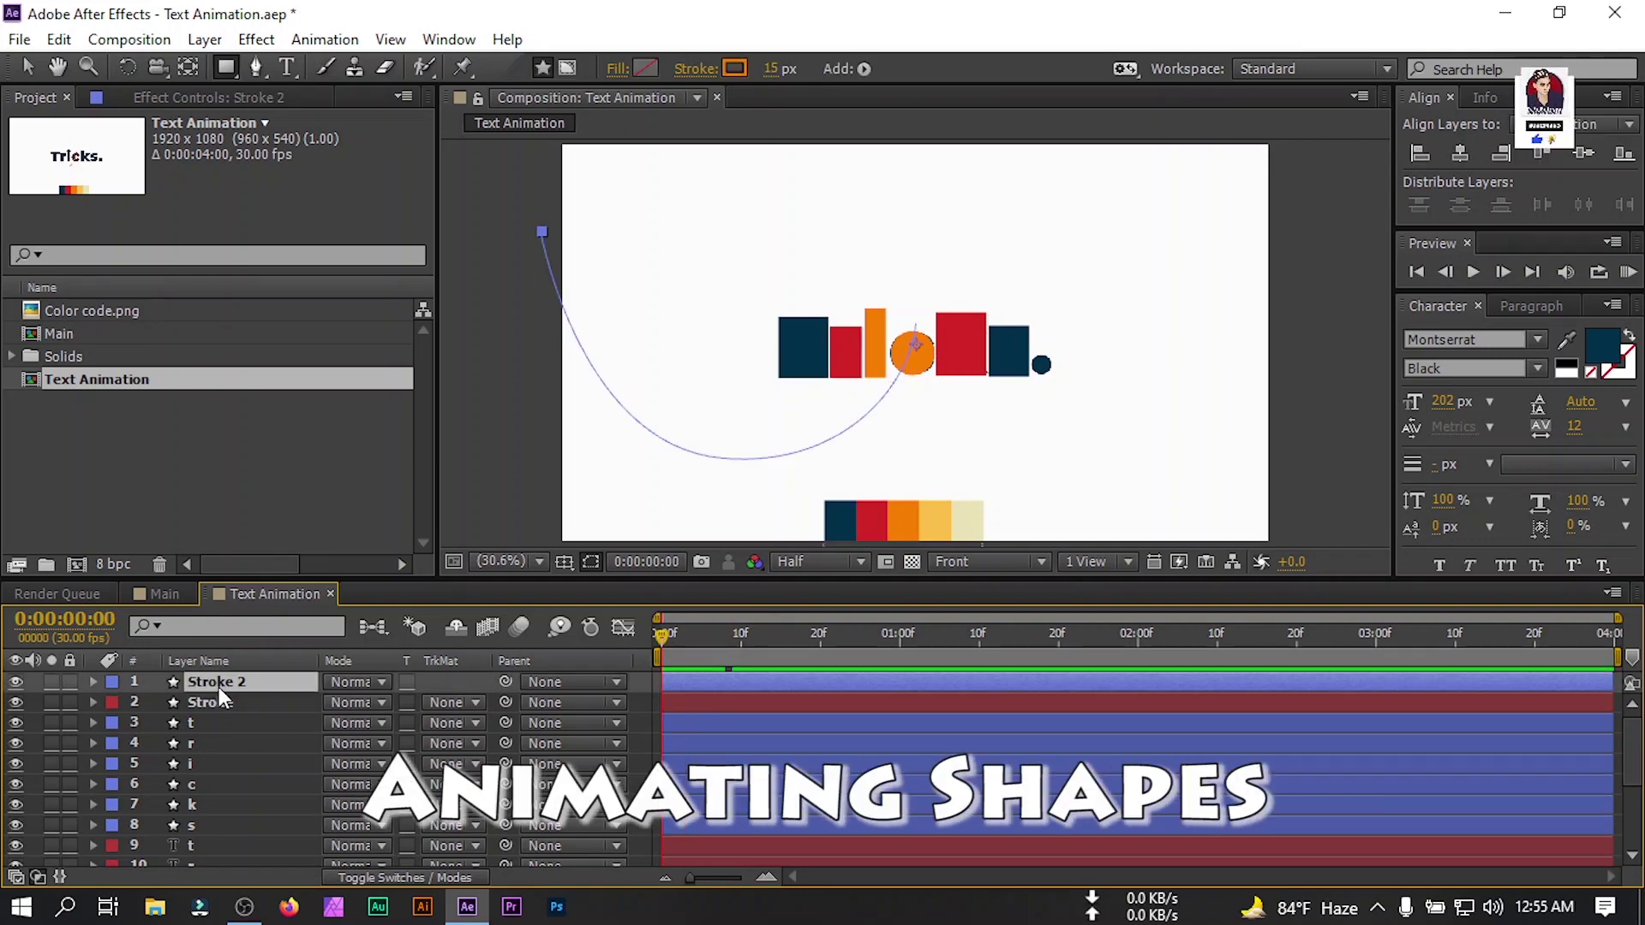
key("u")
left_click_drag(662, 644, 766, 640)
key("equal")
Add Position keyframes to the t, r, i, c, k and s shape layers at 0:00:00:13 and 0:00:00:23.
left_click(209, 764)
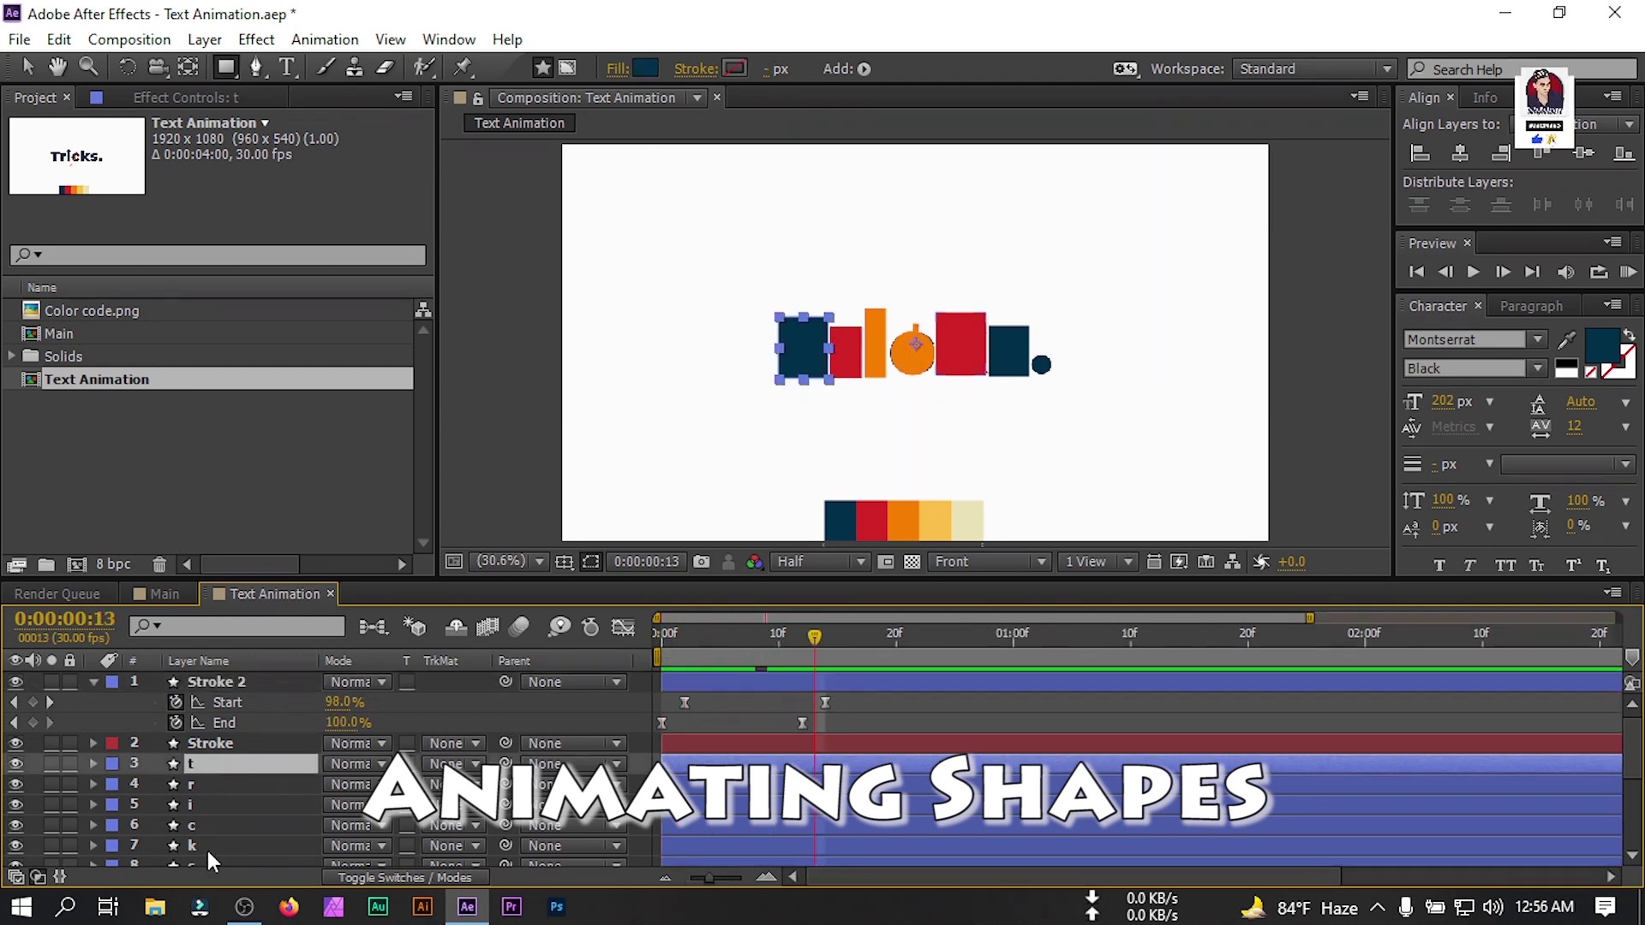
scroll(214, 846, "down", 1)
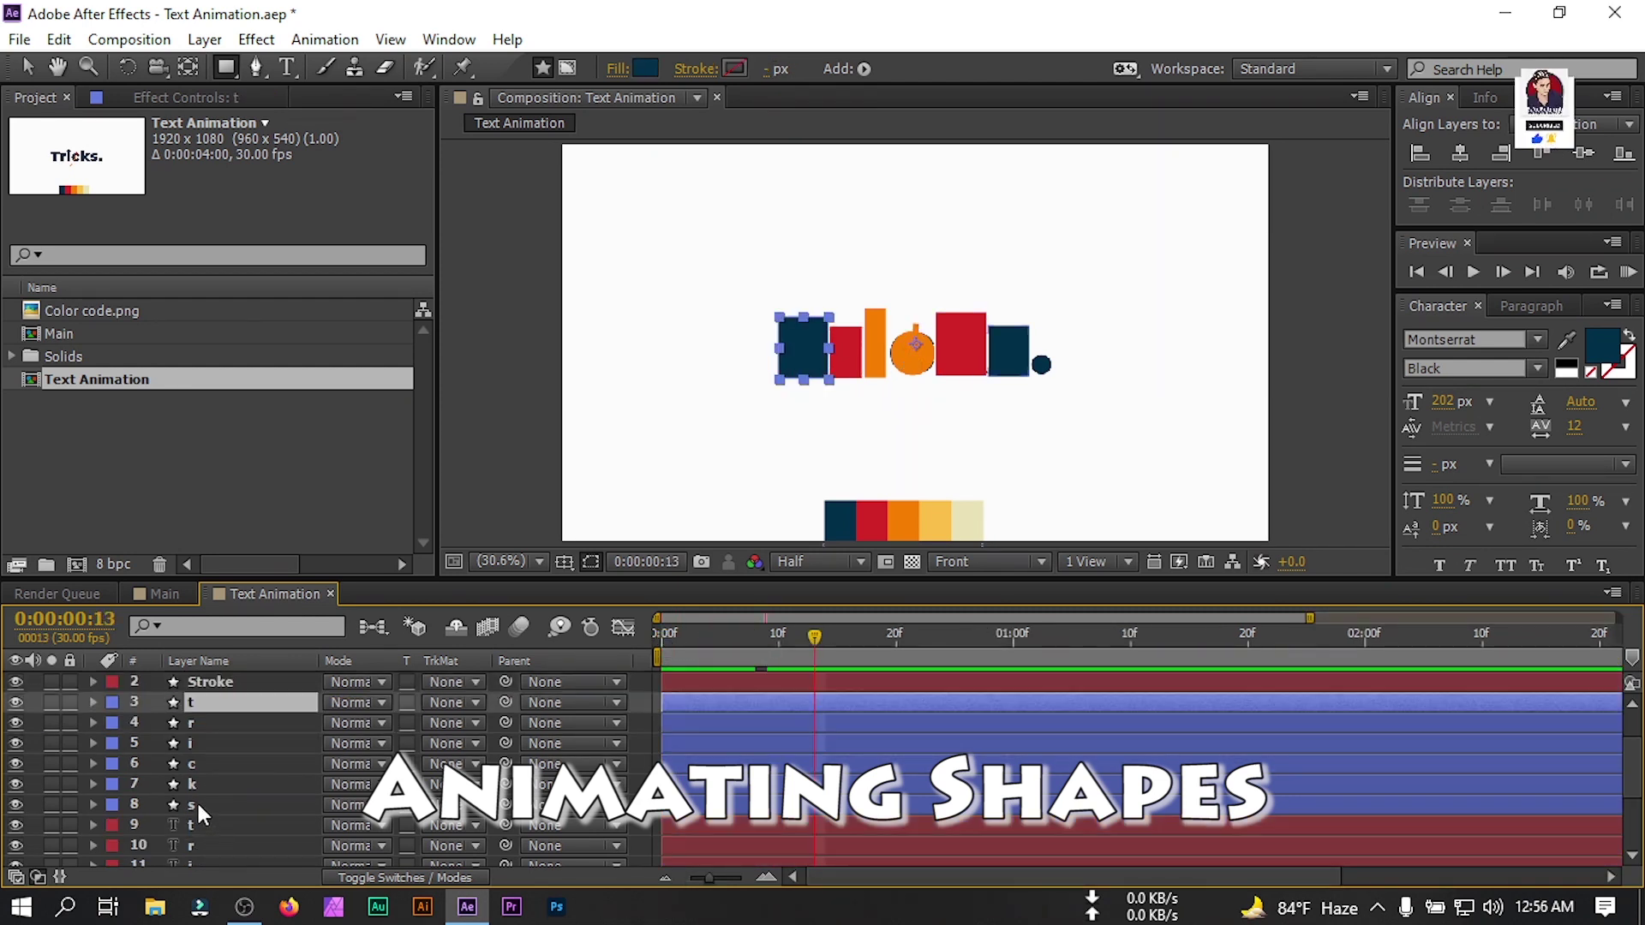
left_click(197, 804, "shift")
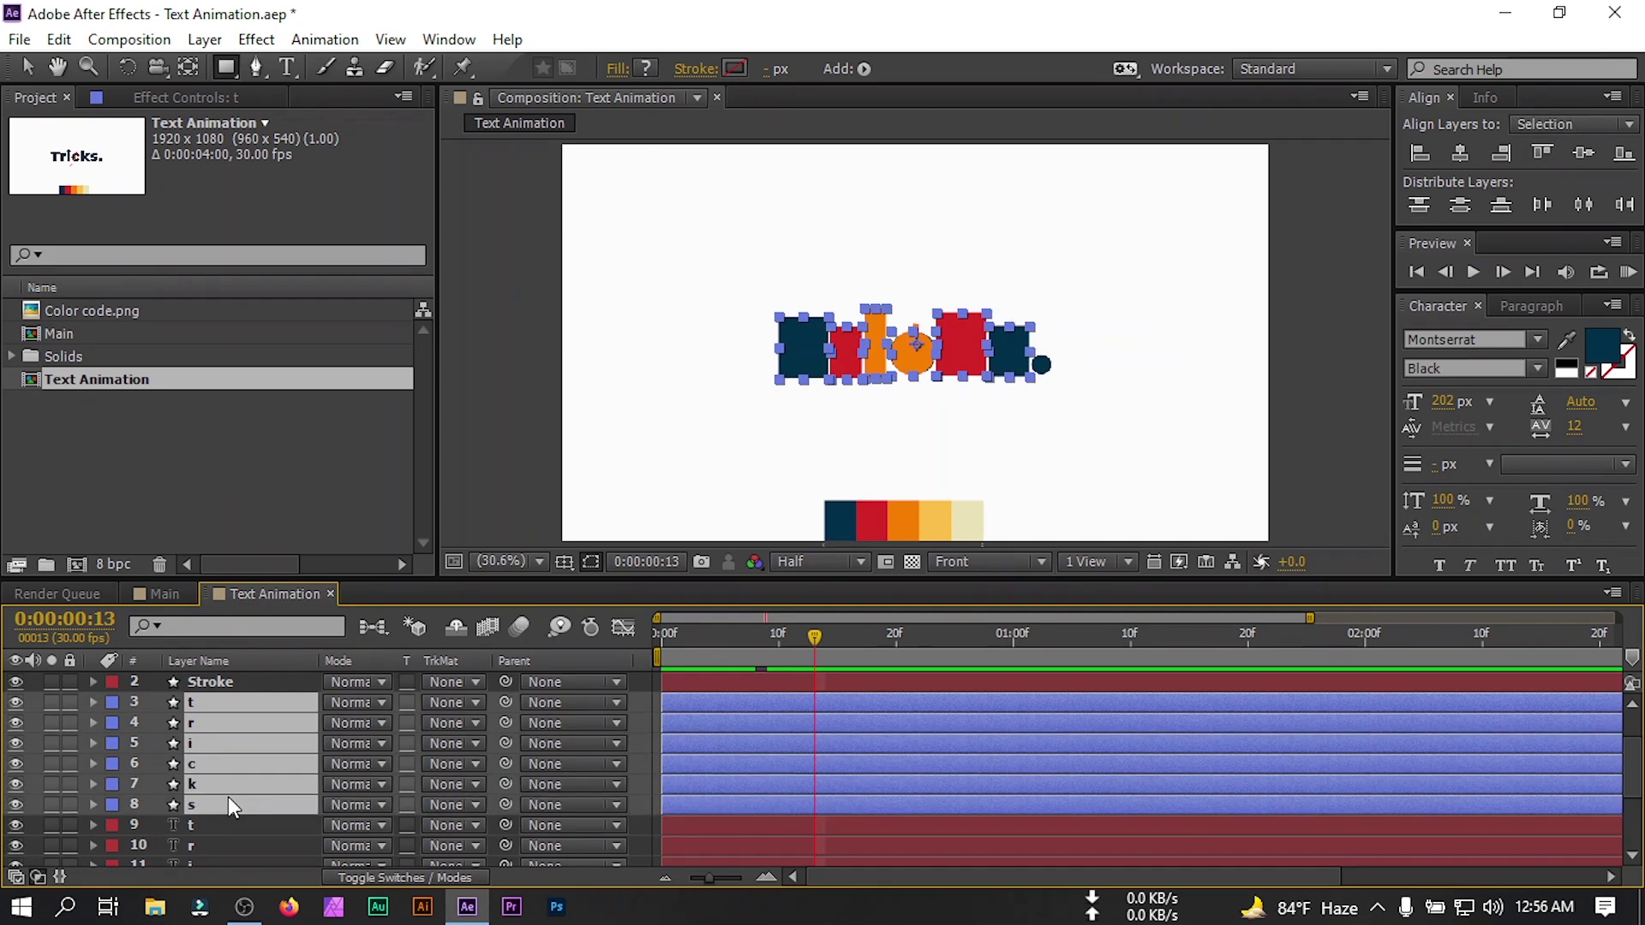
key("p")
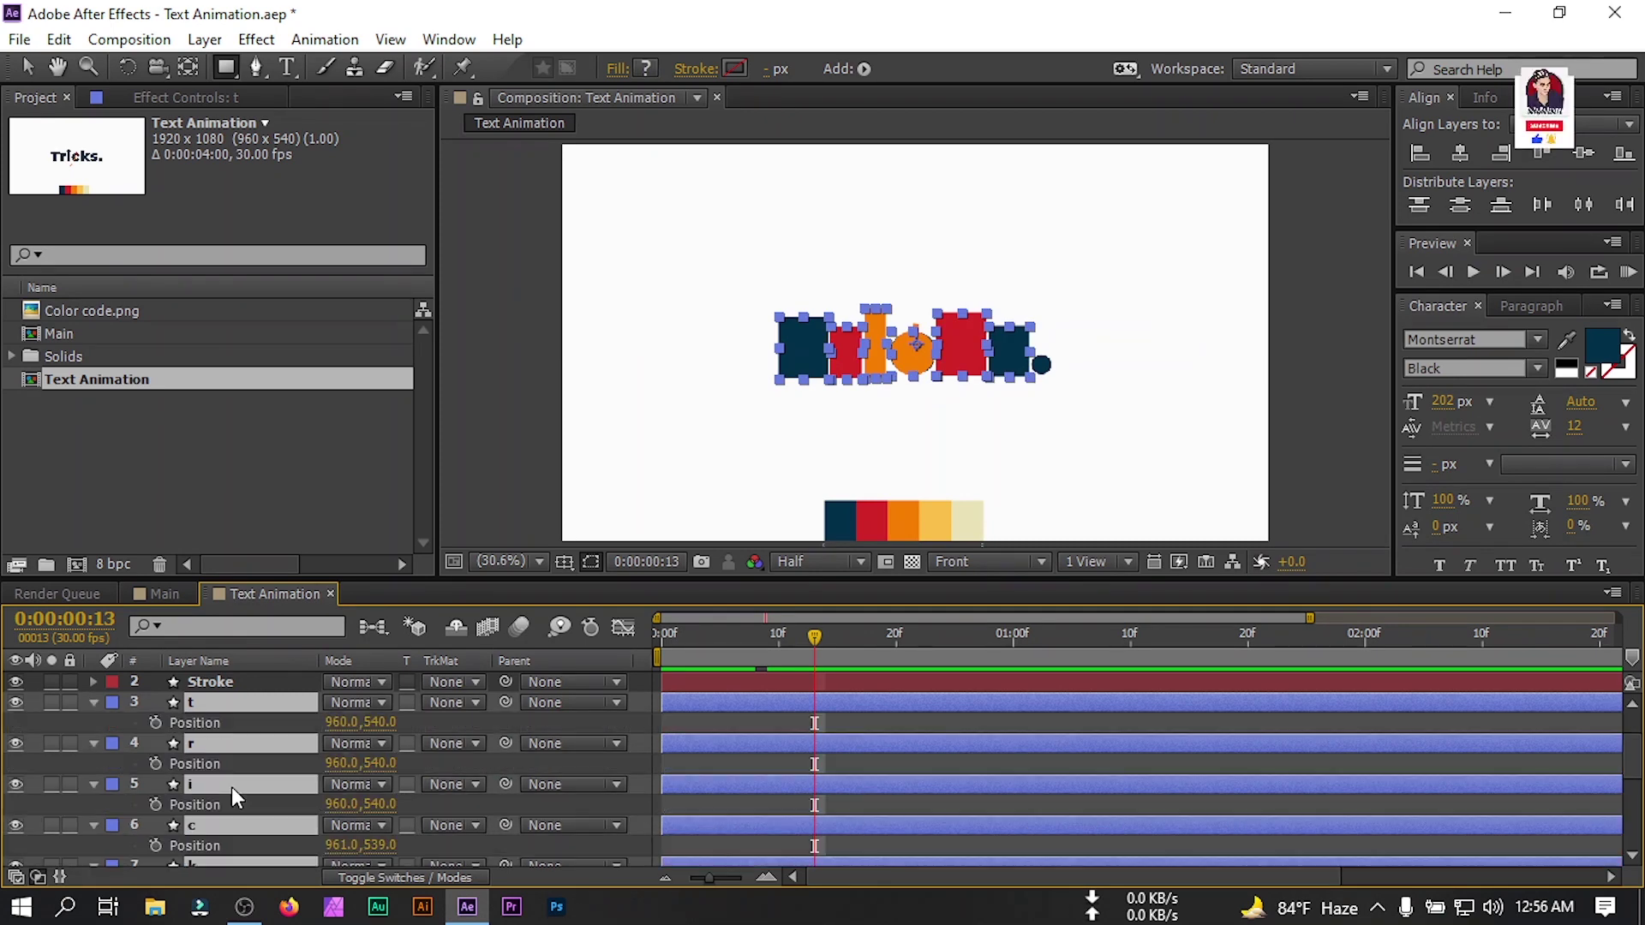
left_click(155, 723)
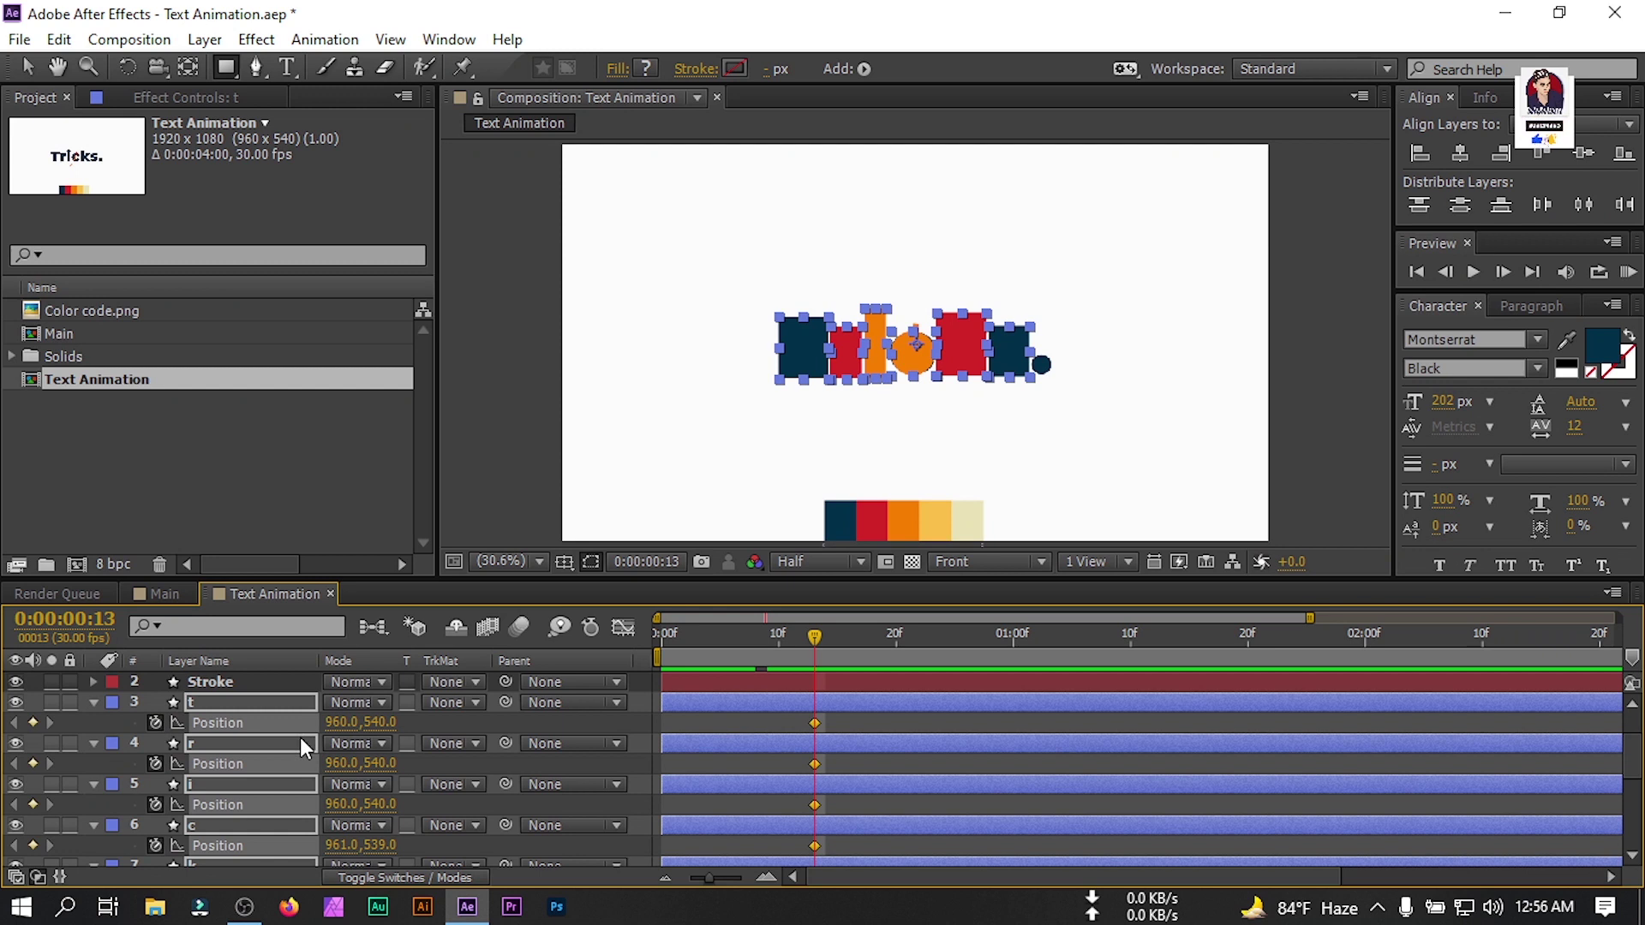
key("shift+Page_Down")
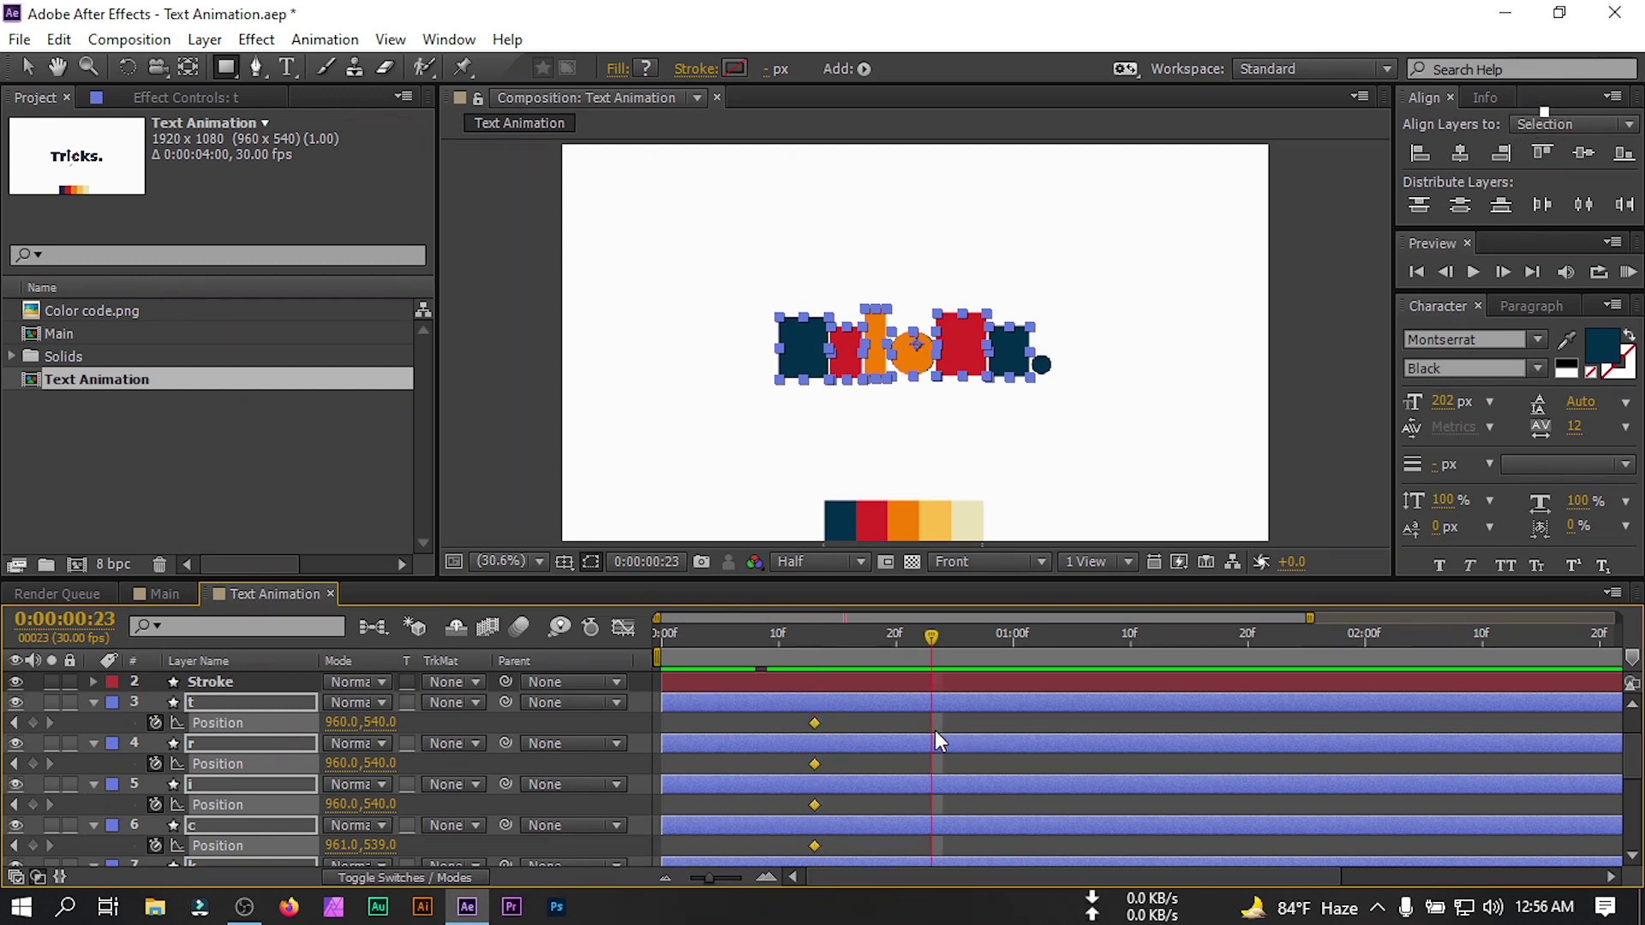
left_click(34, 723)
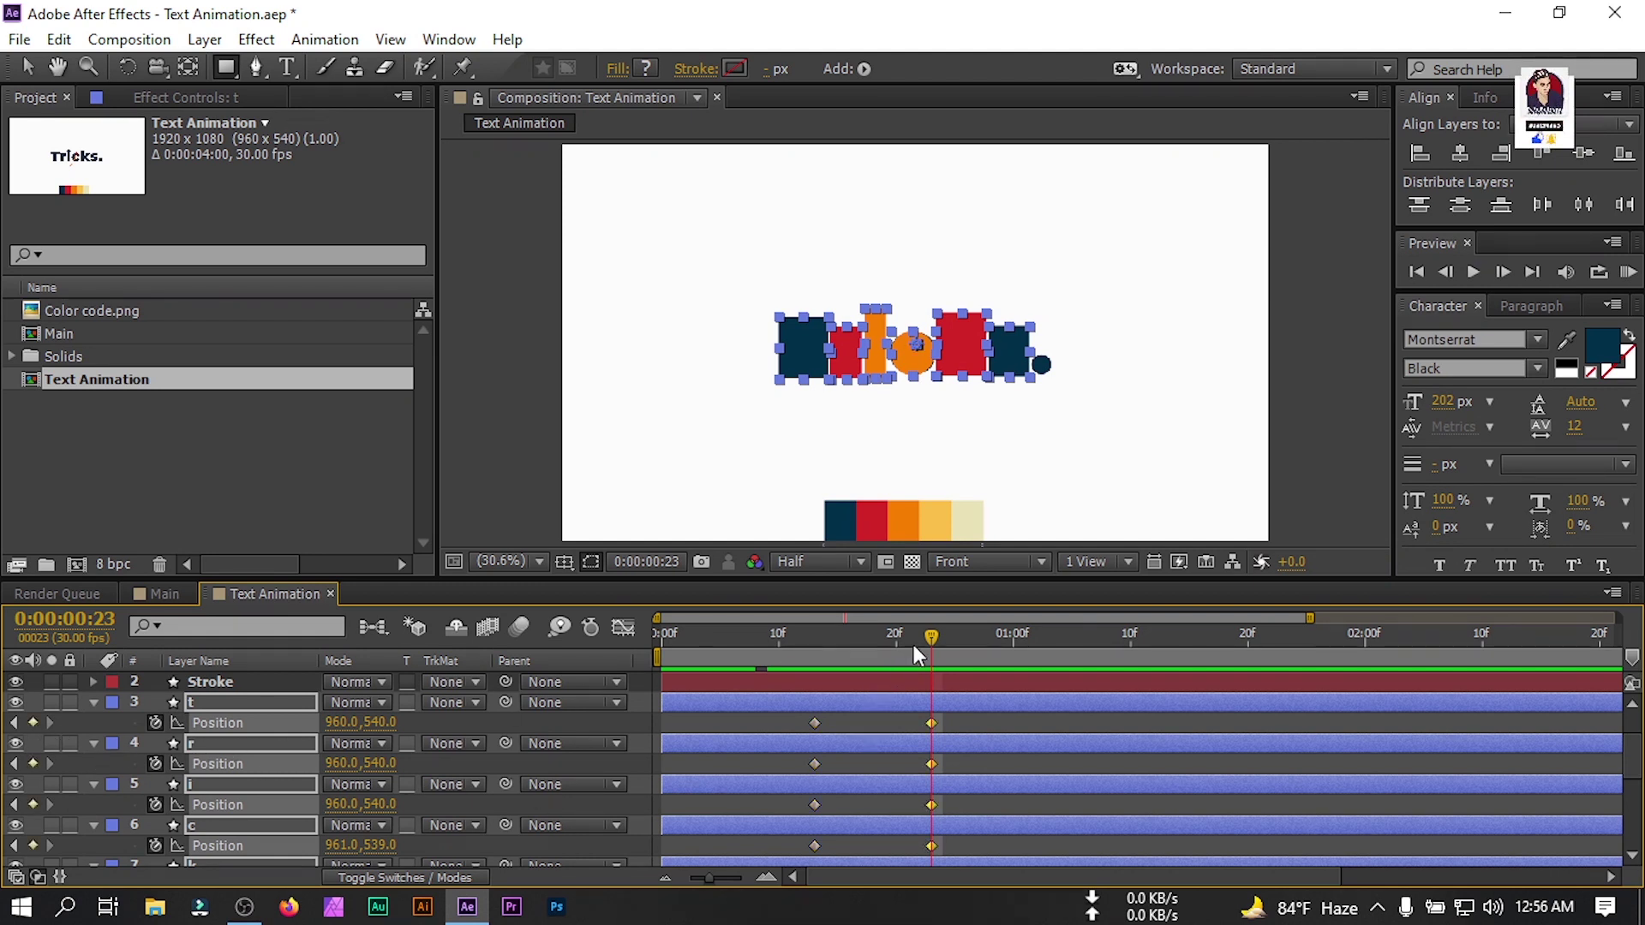
Return to 0:00:00:13, try separating the Position dimensions from the s shape layer's property, and undo it.
left_click(819, 666)
left_click(836, 716)
left_click(814, 722)
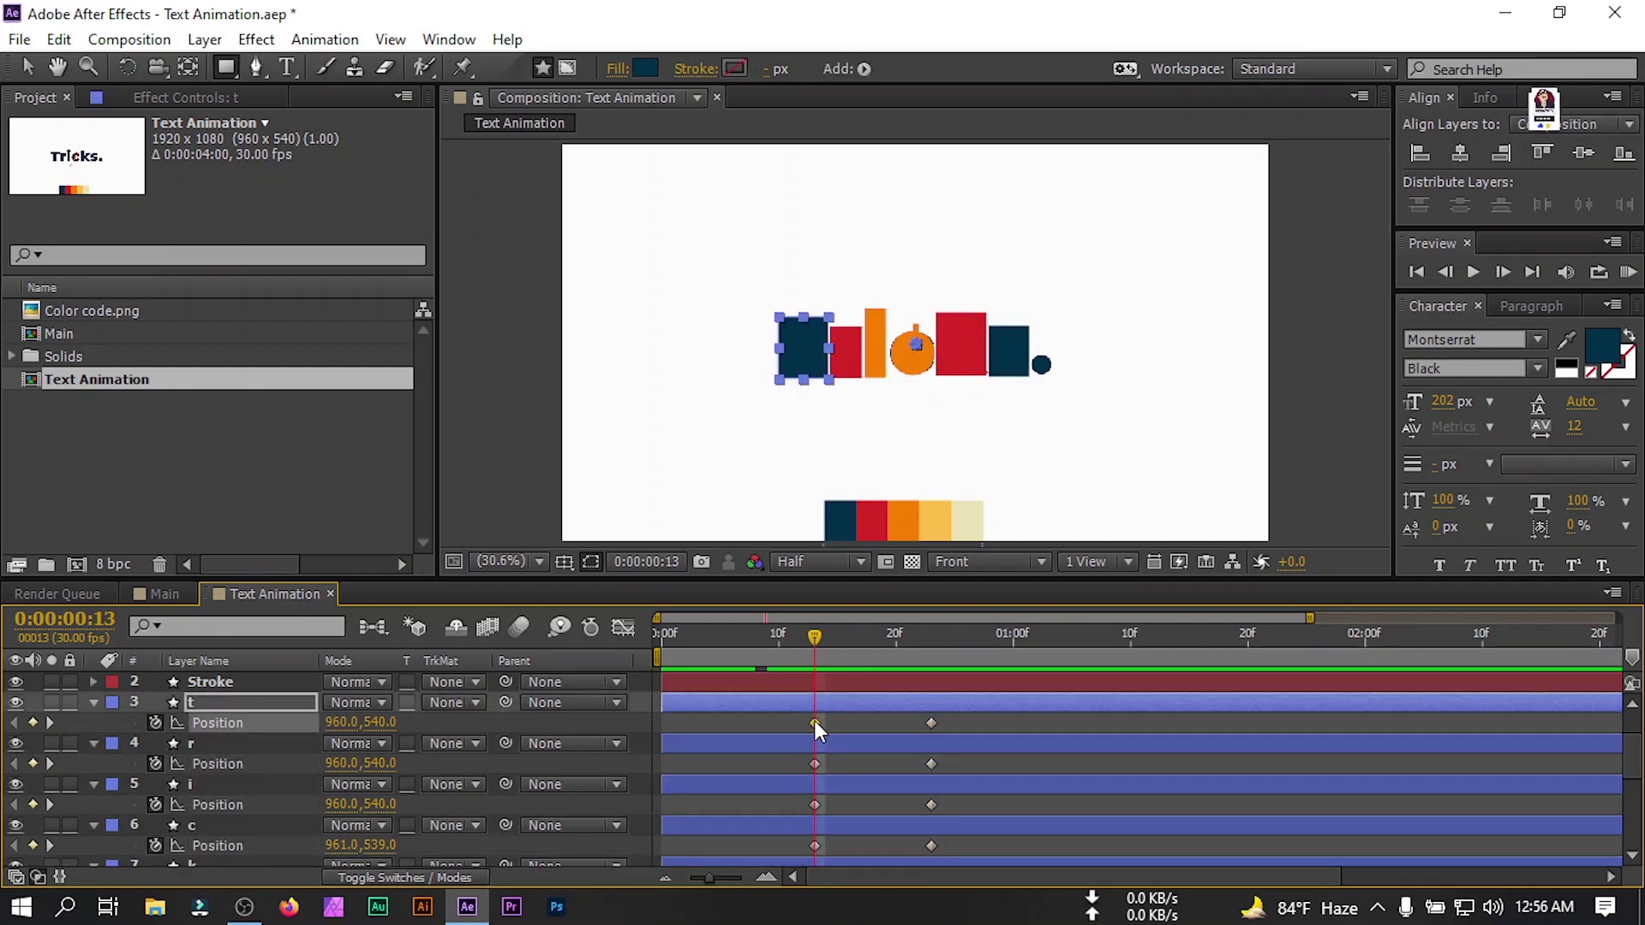
scroll(233, 821, "down", 2)
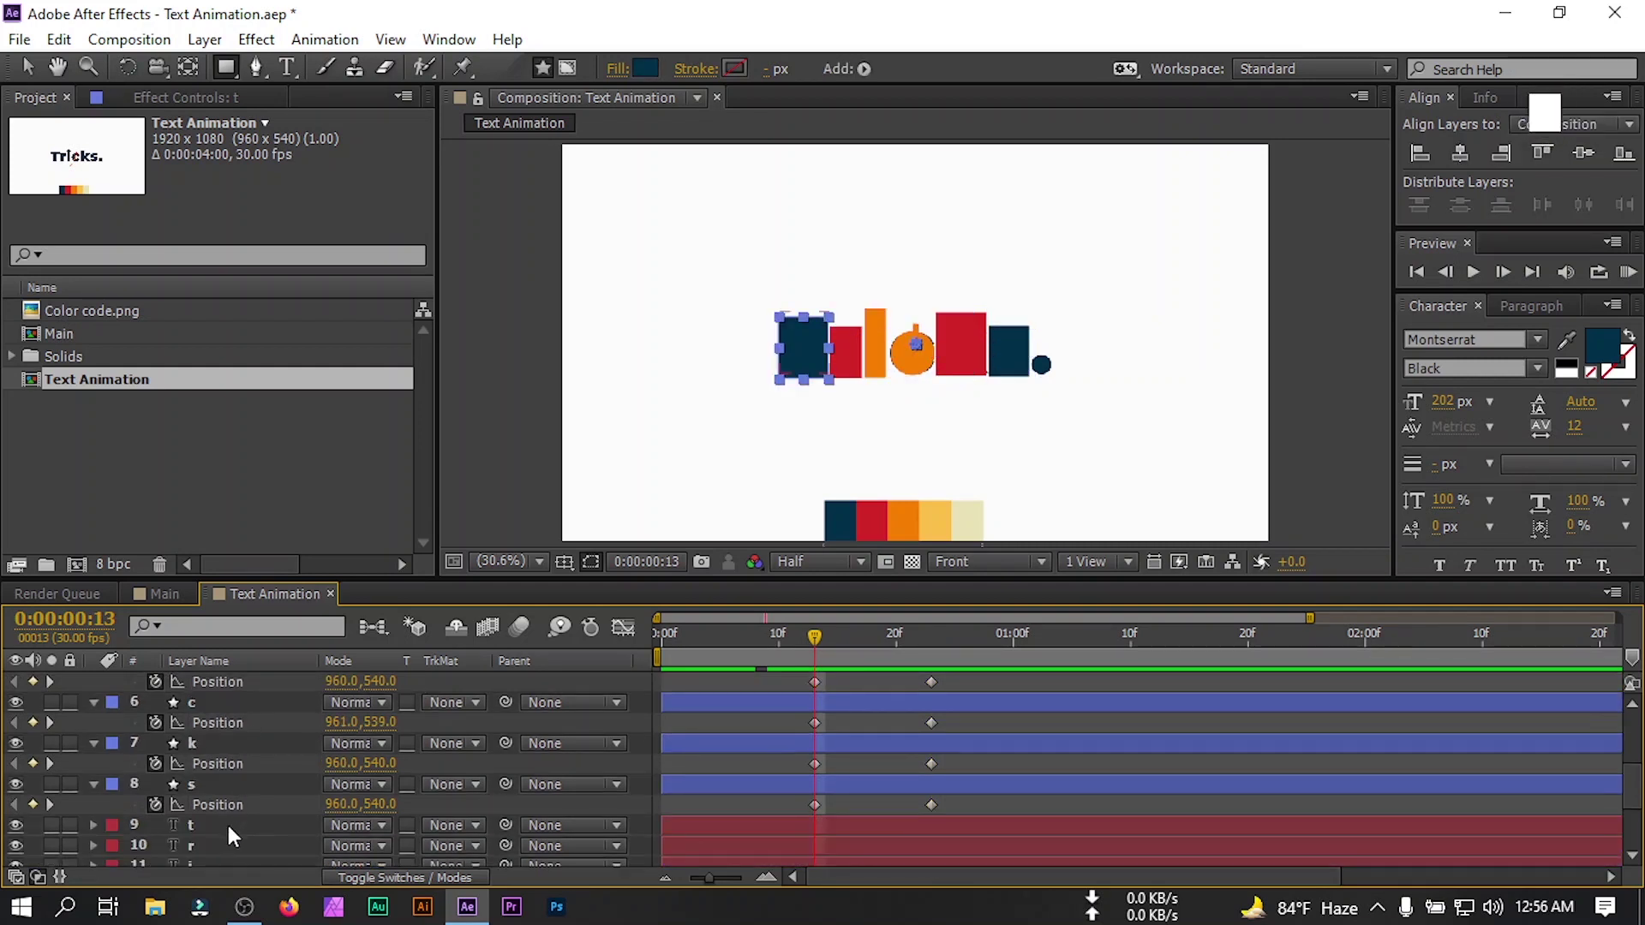
left_click(202, 787, "shift")
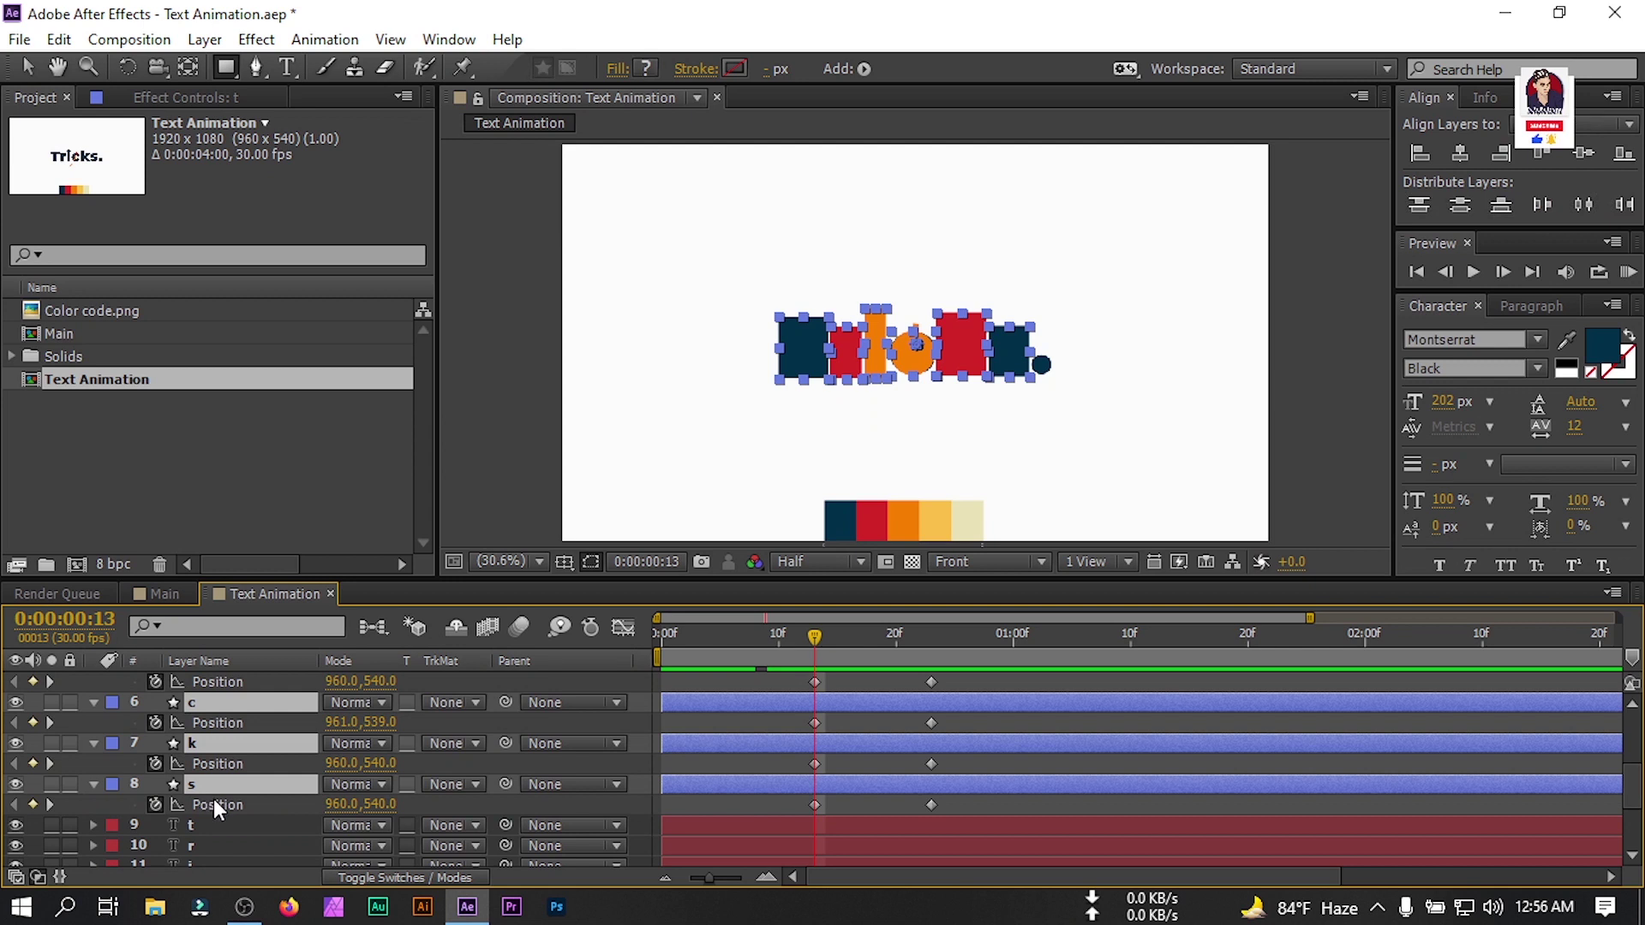
right_click(213, 804)
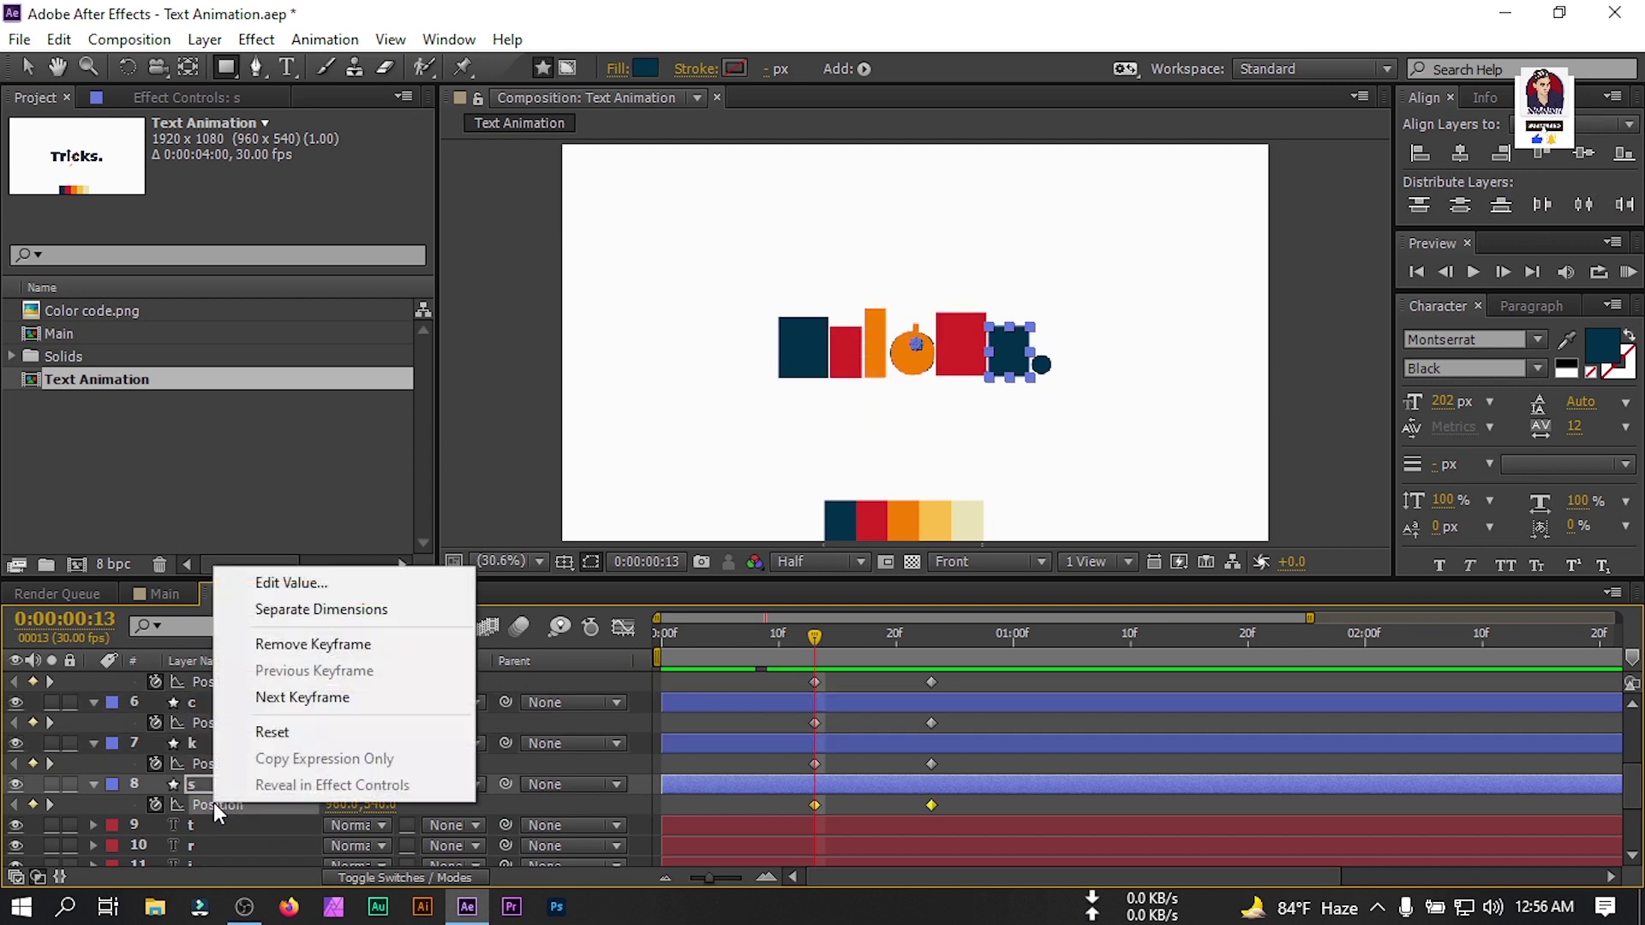
left_click(309, 614)
key("ctrl+z")
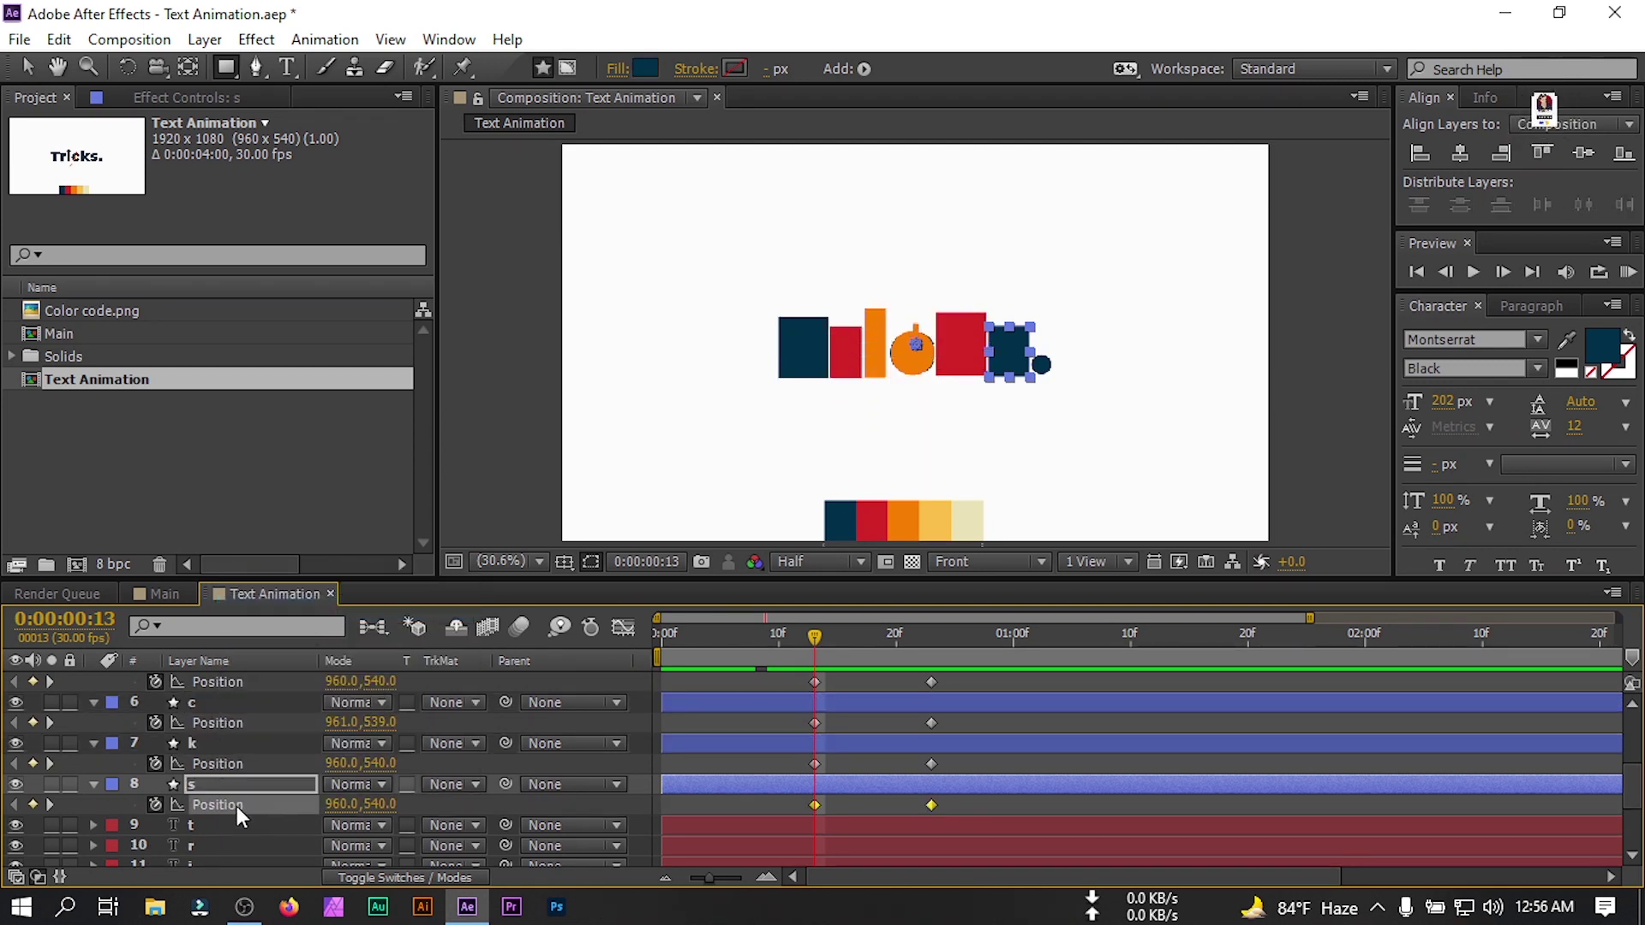
Select the Position properties of all six letter shape layers and separate their dimensions into X and Y.
left_click(218, 762, "ctrl")
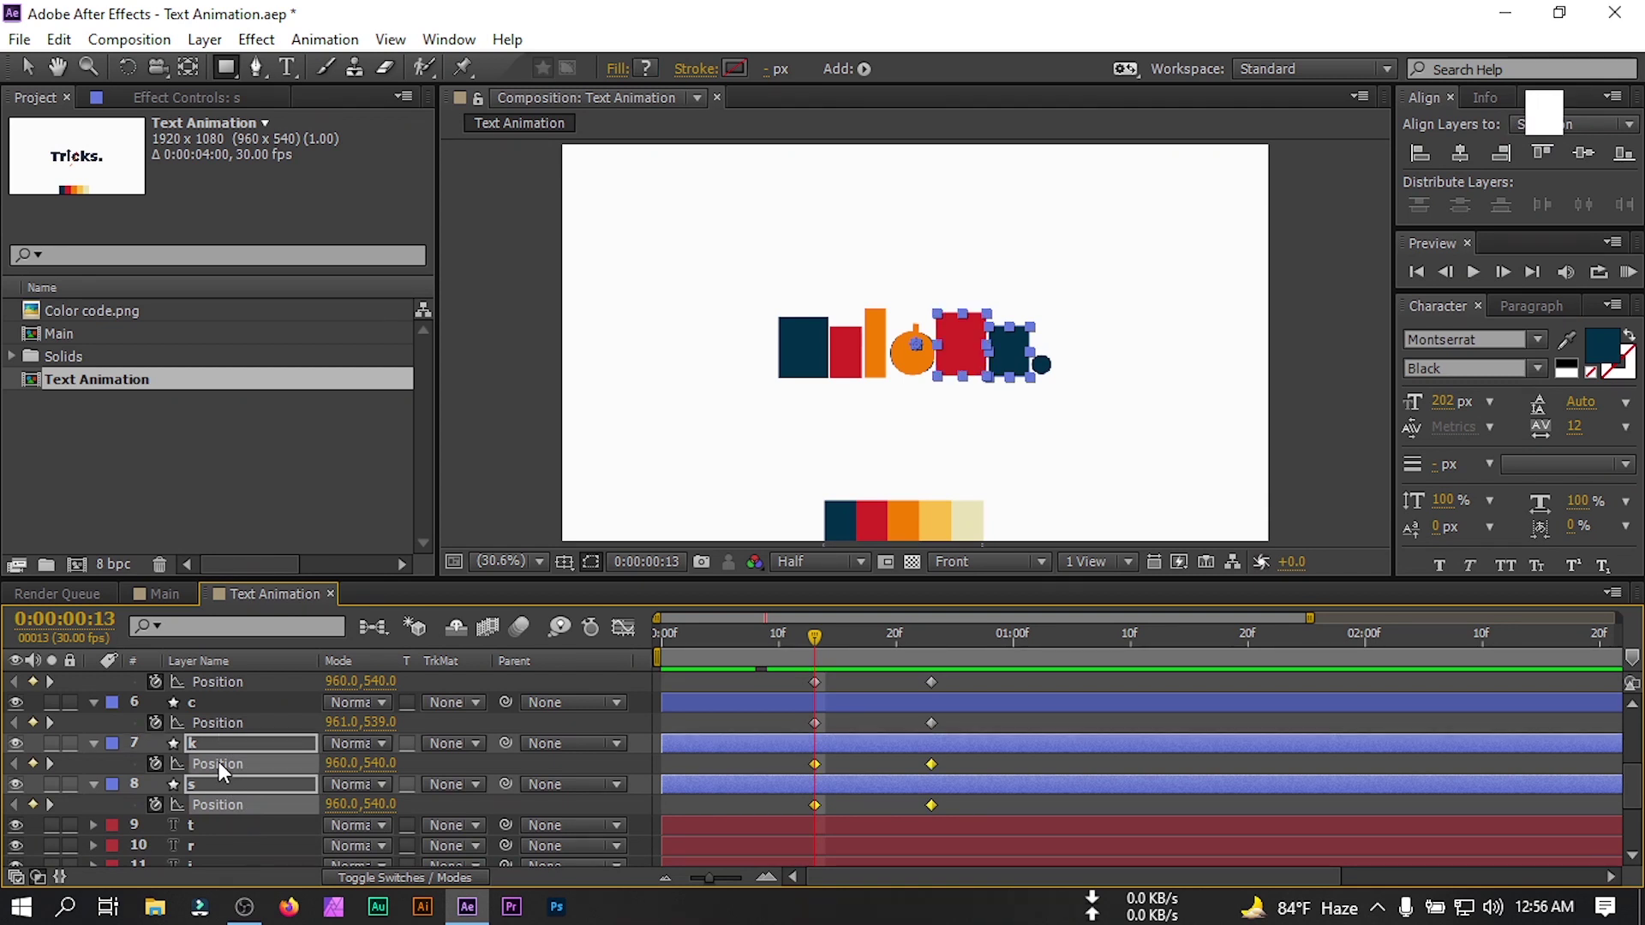
left_click(220, 724, "ctrl")
left_click(220, 688, "ctrl")
scroll(221, 707, "up", 1)
scroll(222, 730, "up", 1)
left_click(226, 762, "ctrl")
left_click(223, 724, "ctrl")
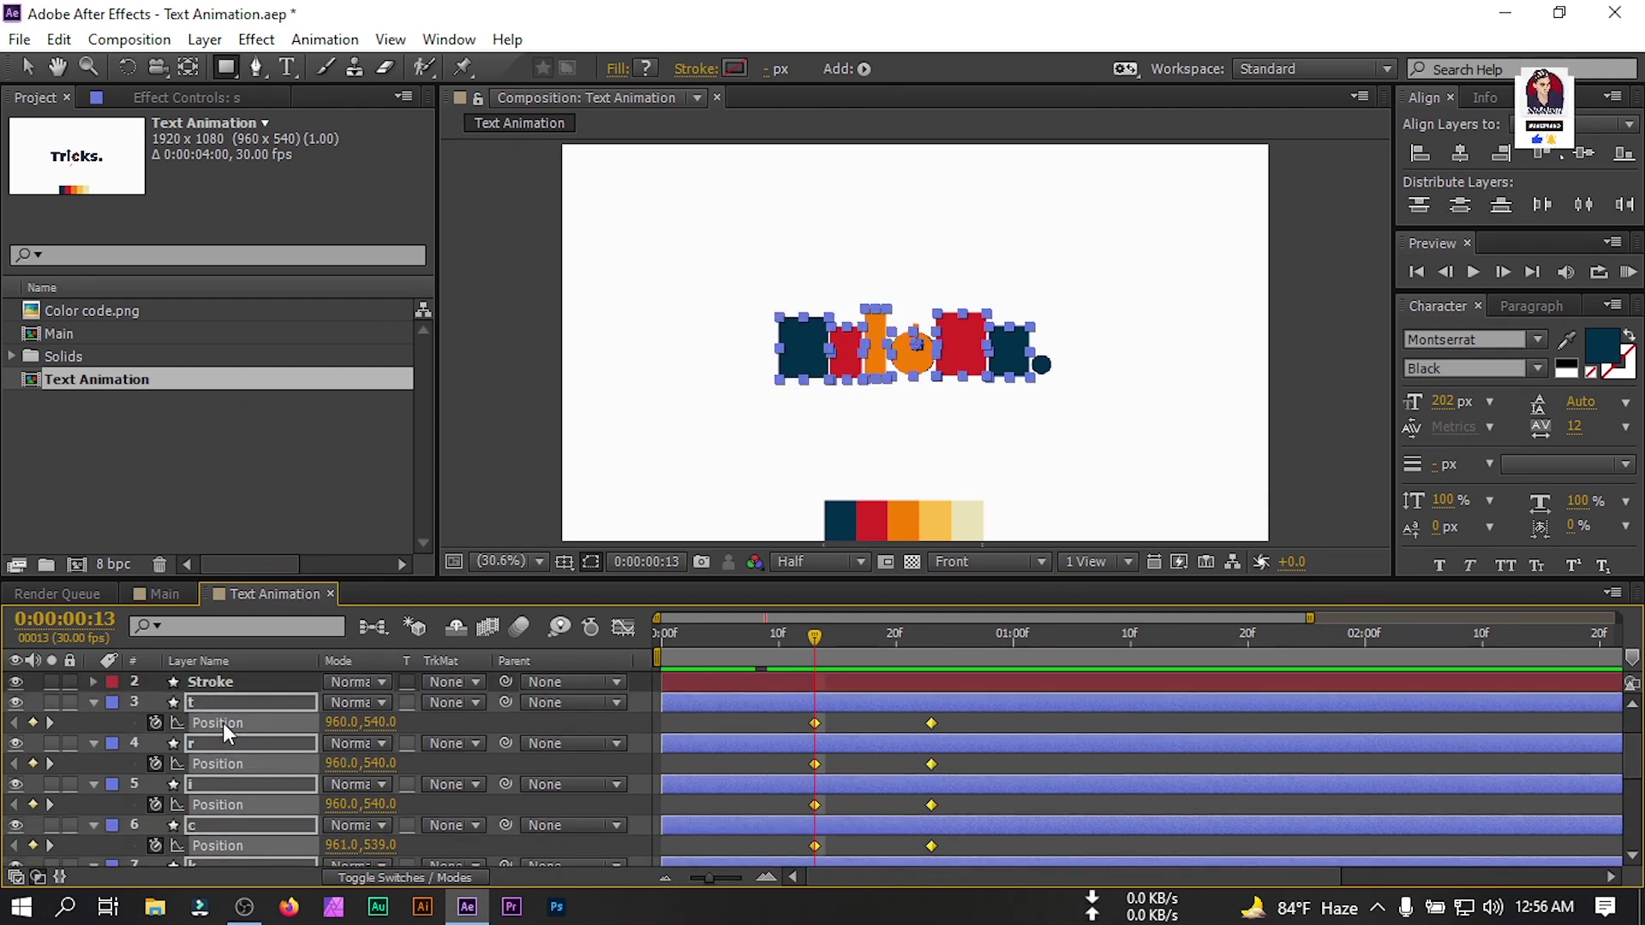
right_click(223, 723)
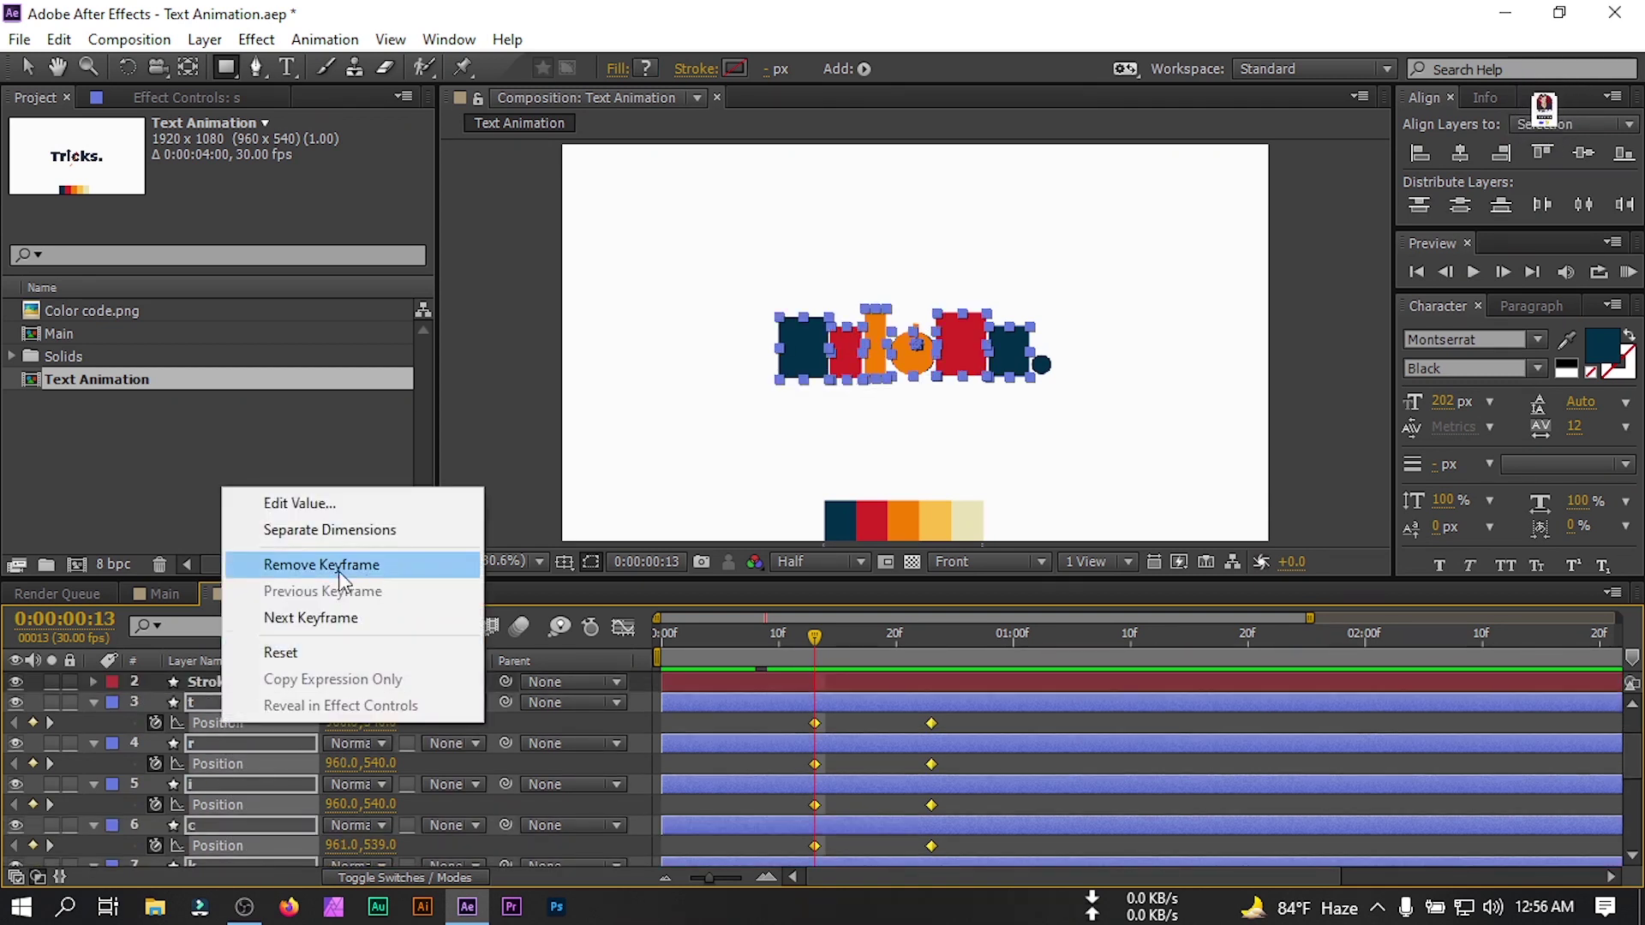
left_click(317, 533)
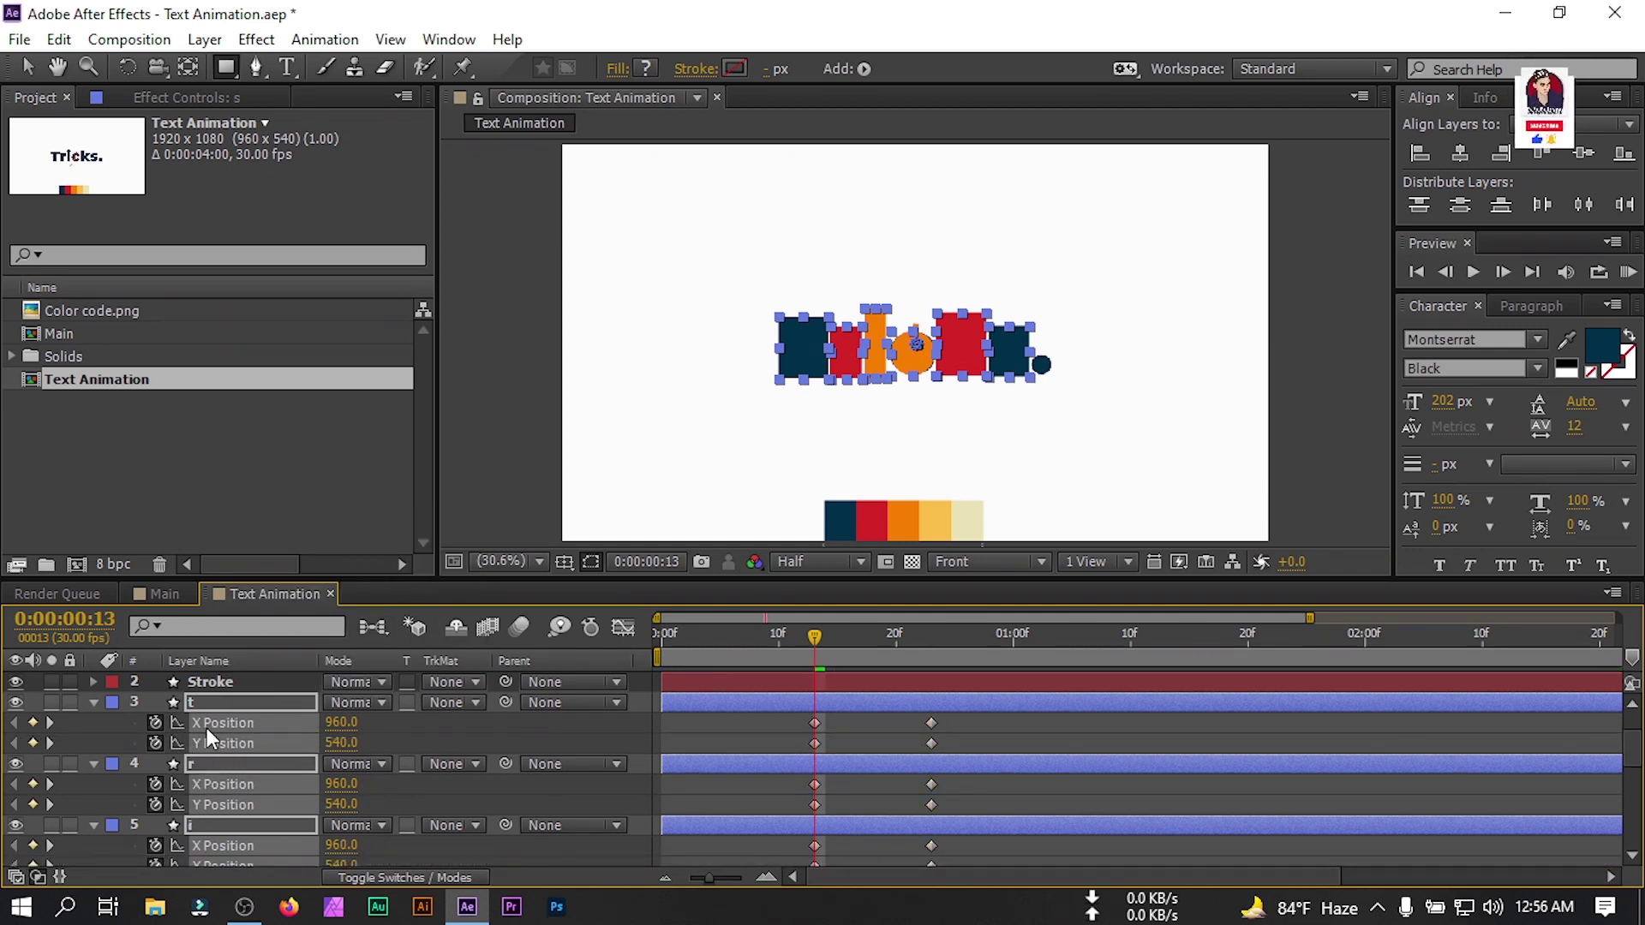
Try moving the t shape slightly upward at 0:00:00:13, and undo the move.
left_click(215, 704)
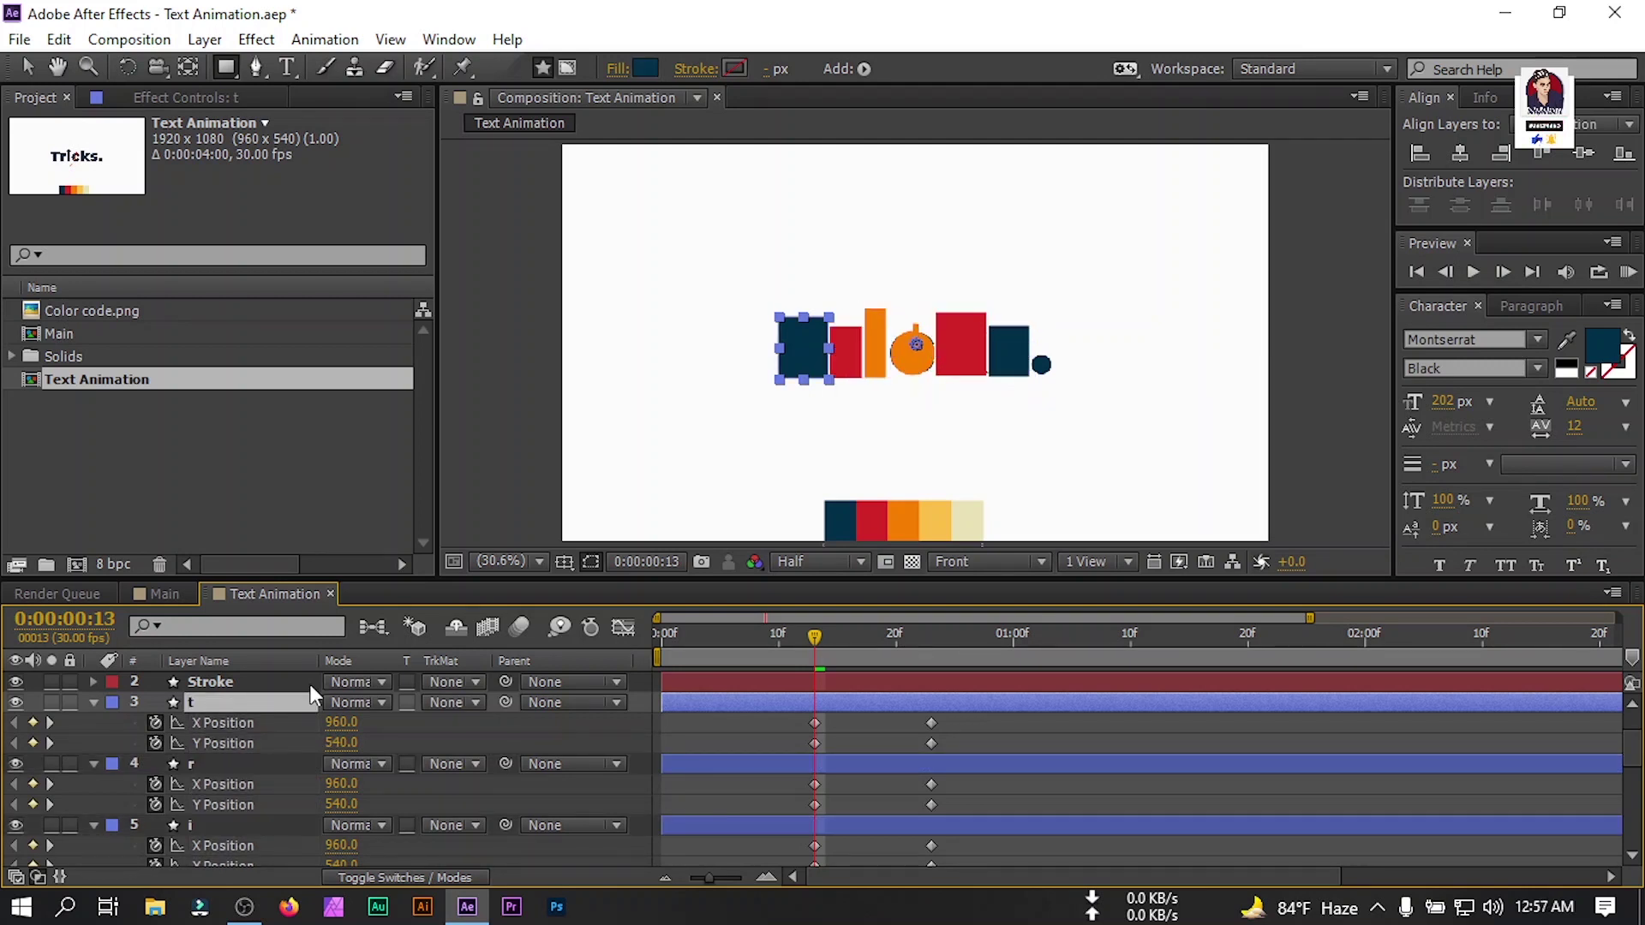
scroll(919, 415, "up", 3)
scroll(919, 414, "down", 1)
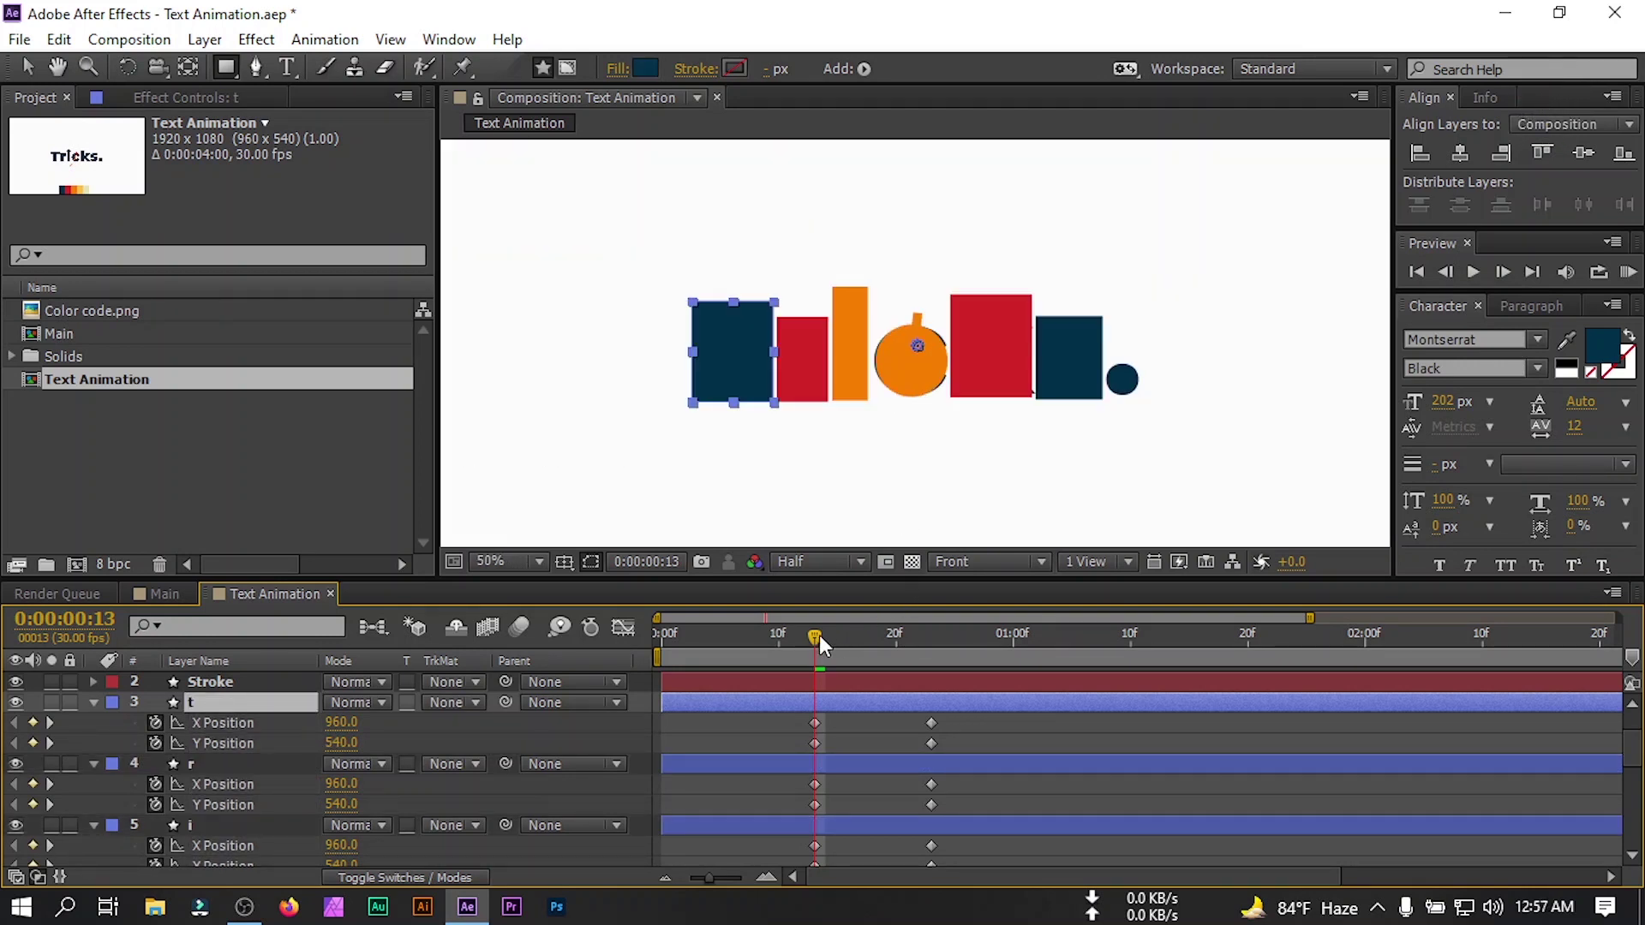
left_click(29, 70)
left_click_drag(765, 351, 765, 346)
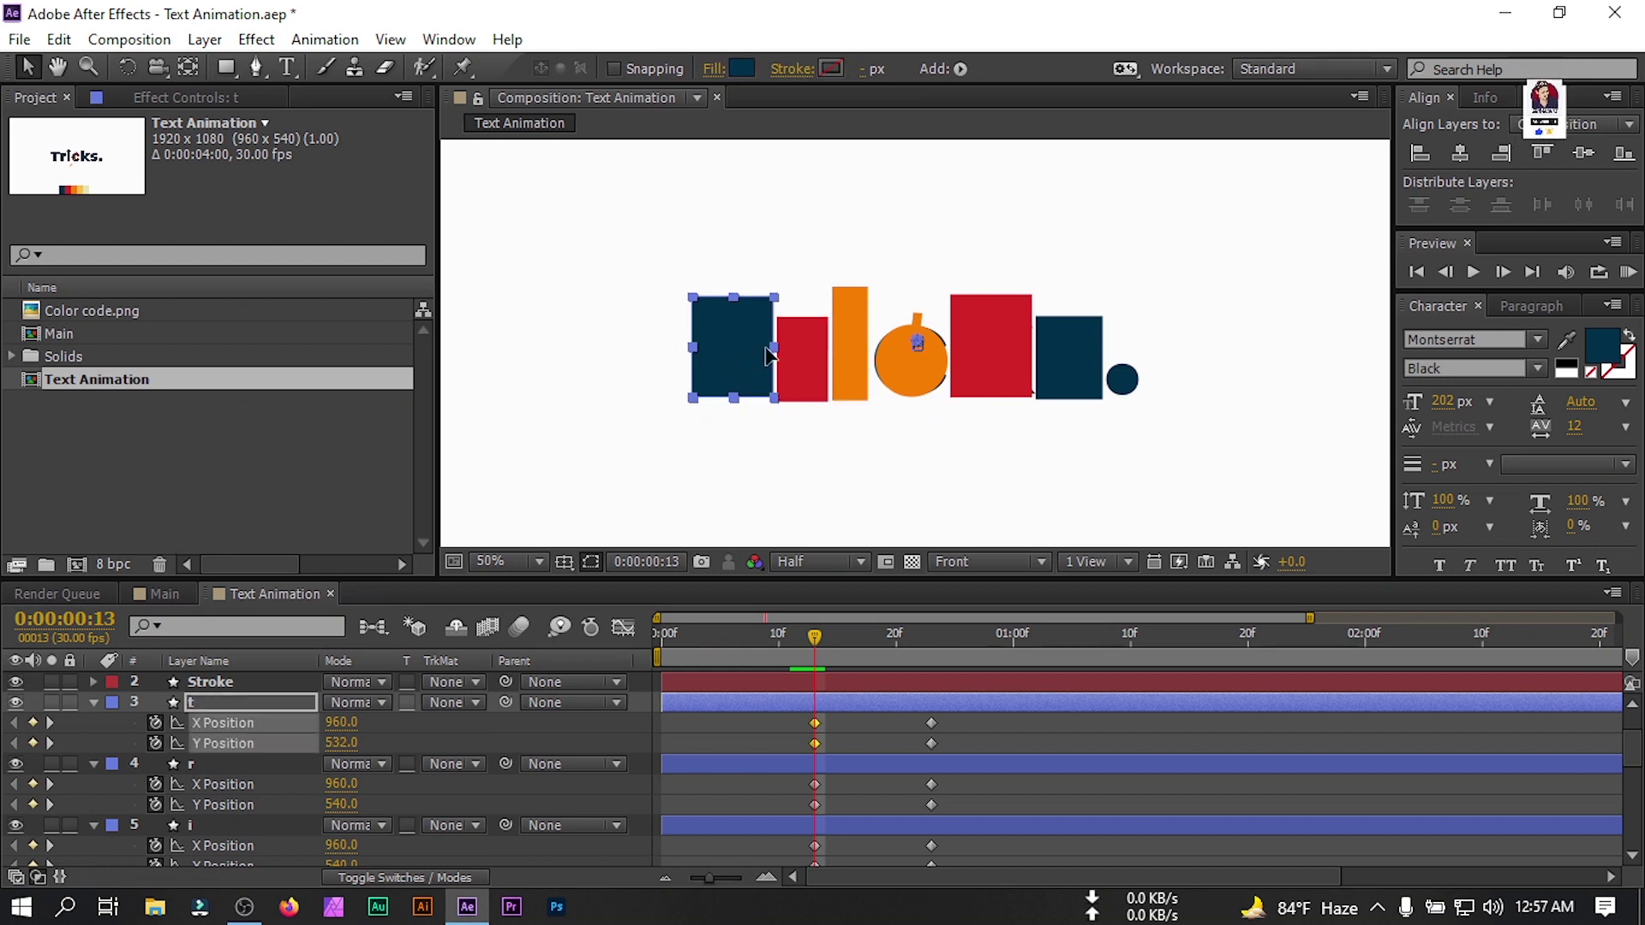
key("ctrl+z")
Move the anchor points of the t and r shape layers to the centres of their shapes.
left_click(193, 703)
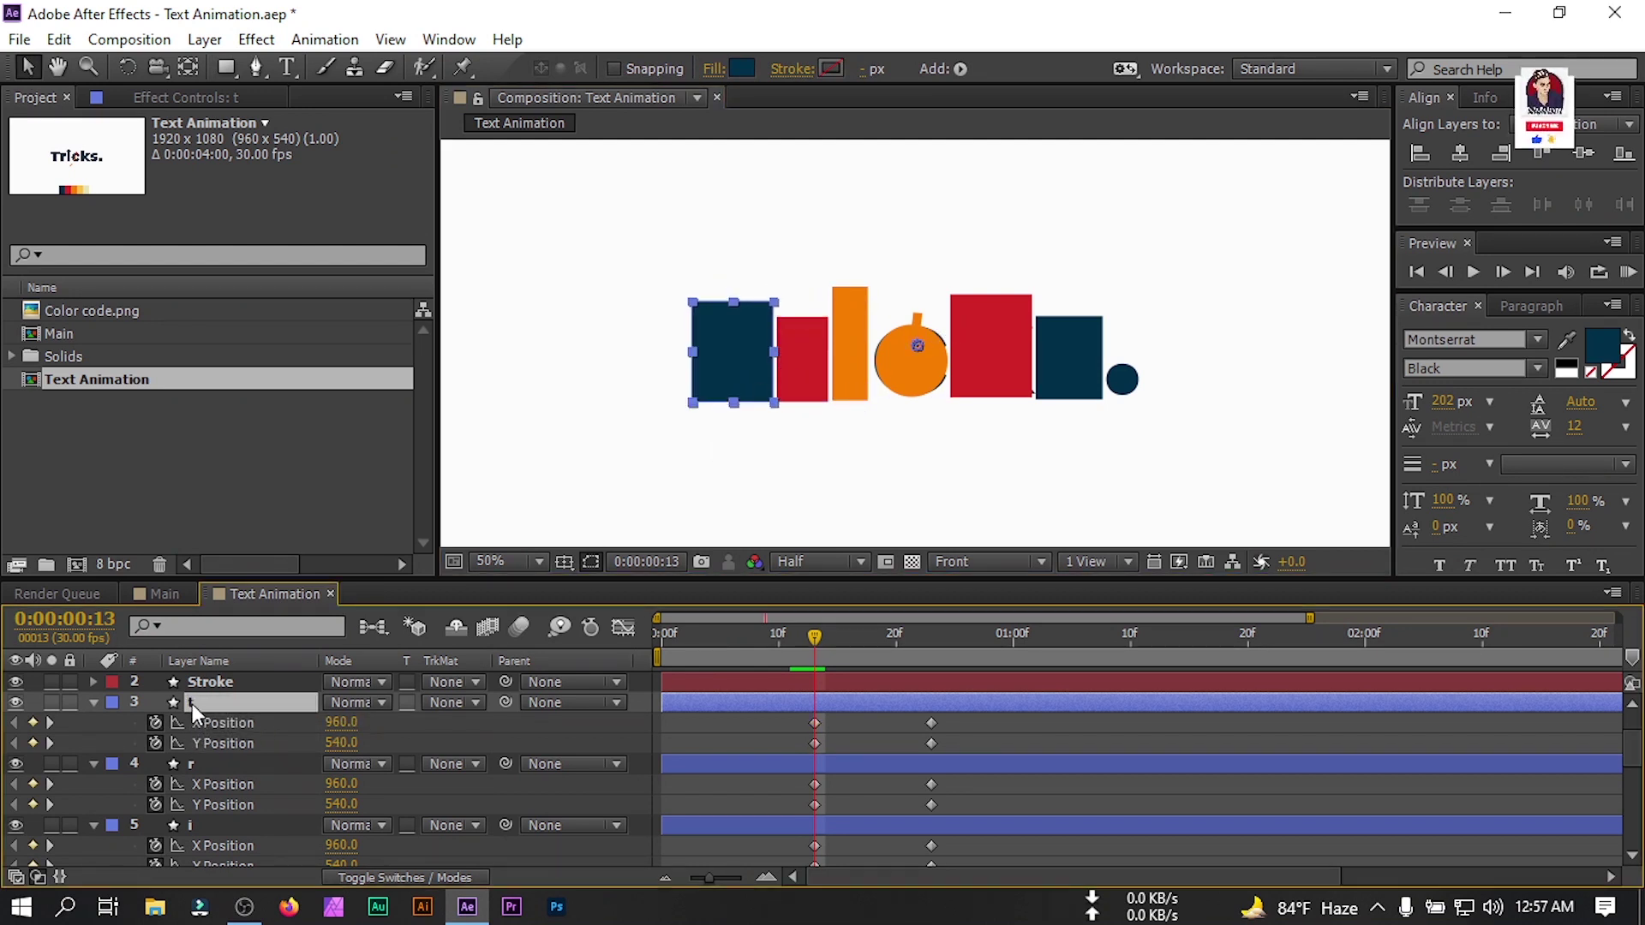
left_click(186, 69)
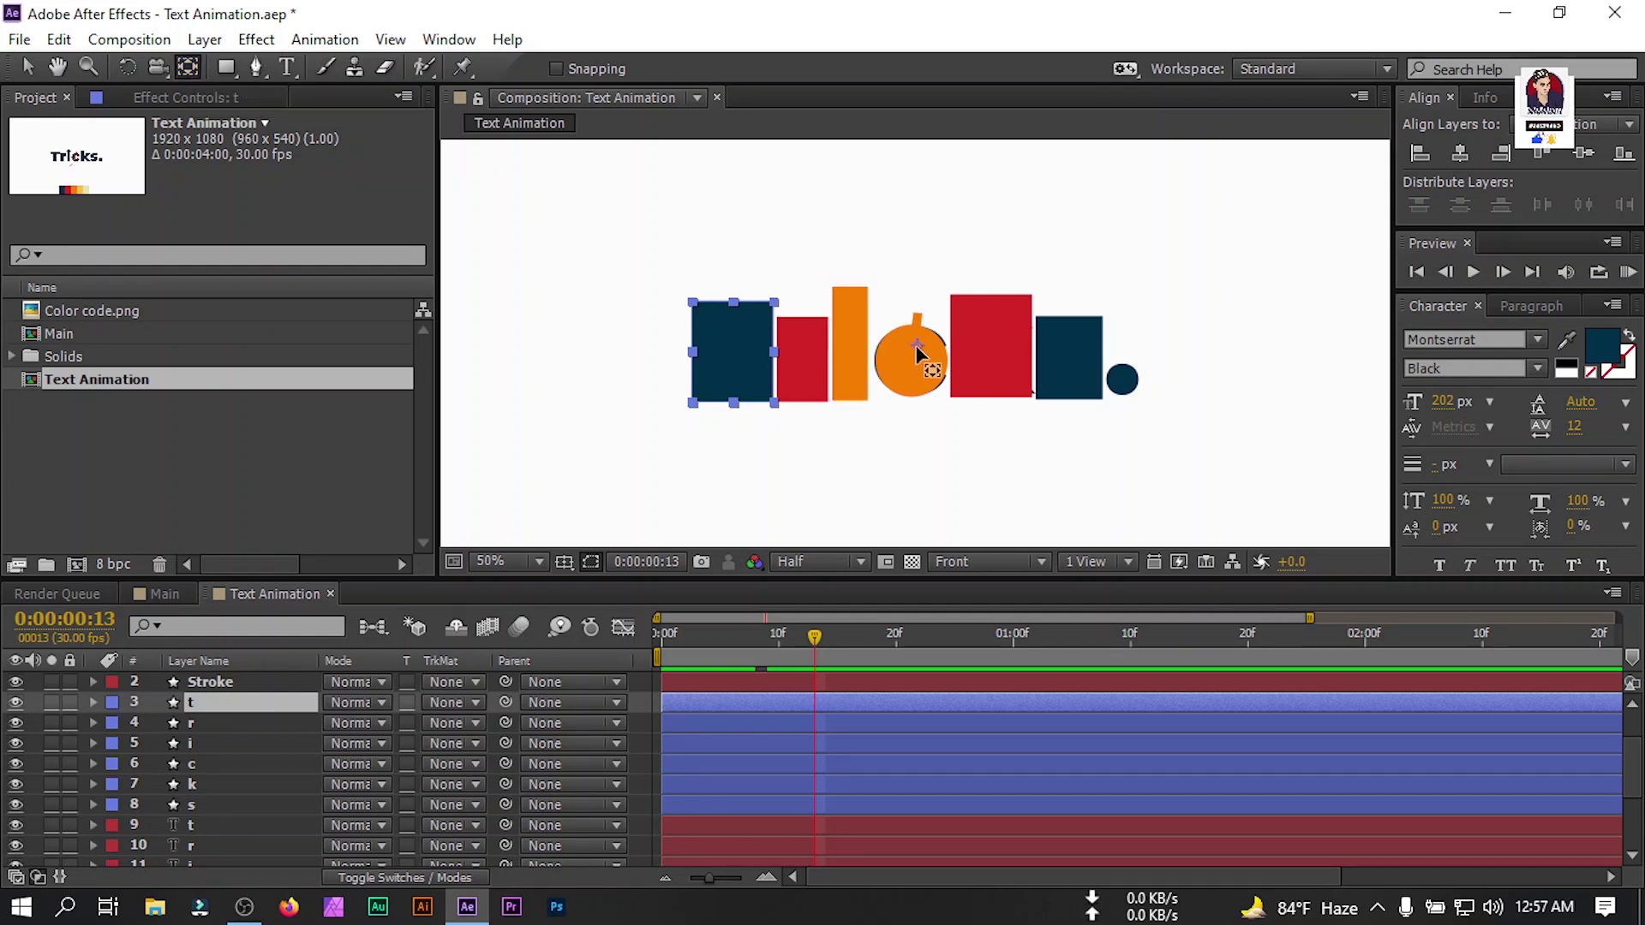
left_click_drag(917, 347, 737, 359)
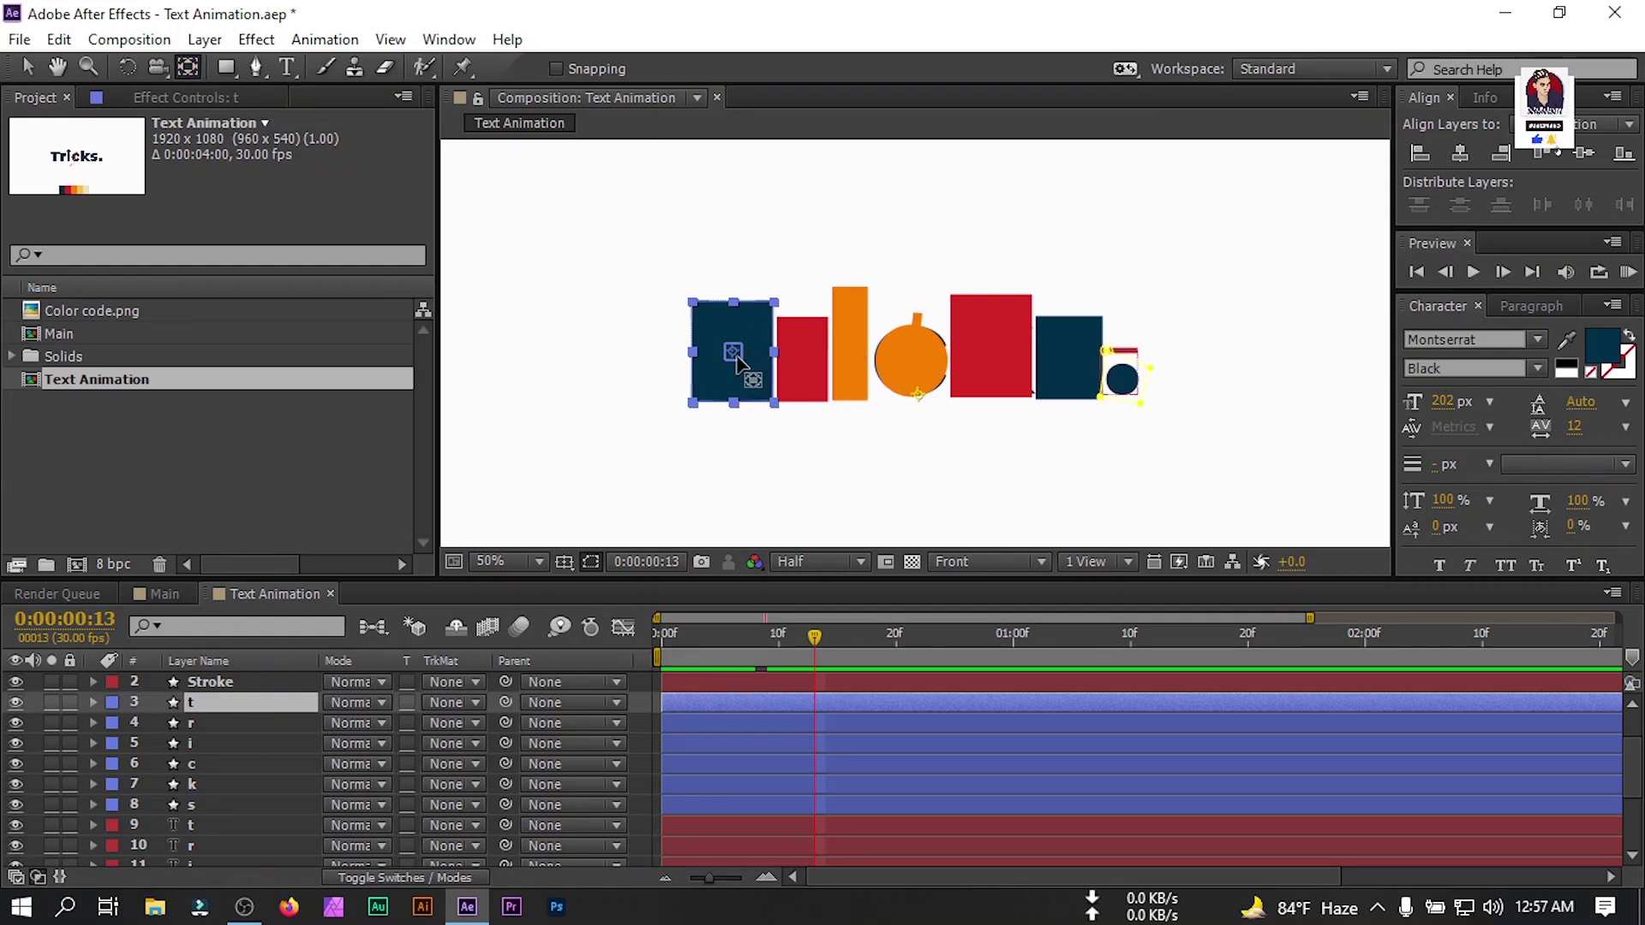
left_click(204, 723)
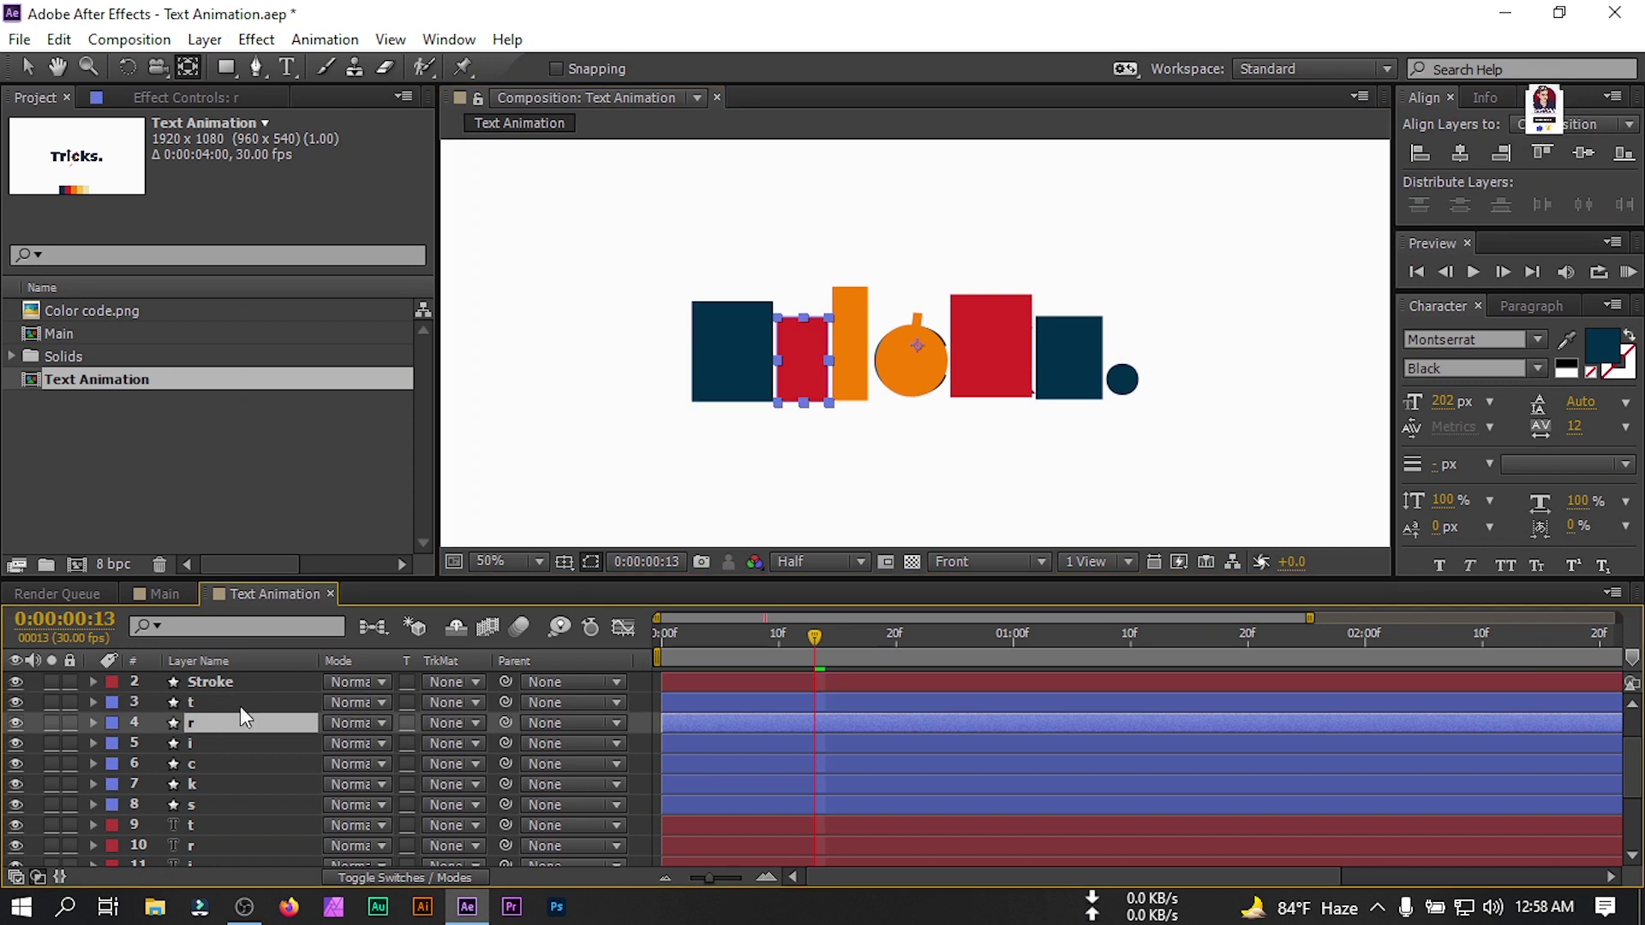
left_click_drag(917, 346, 802, 360)
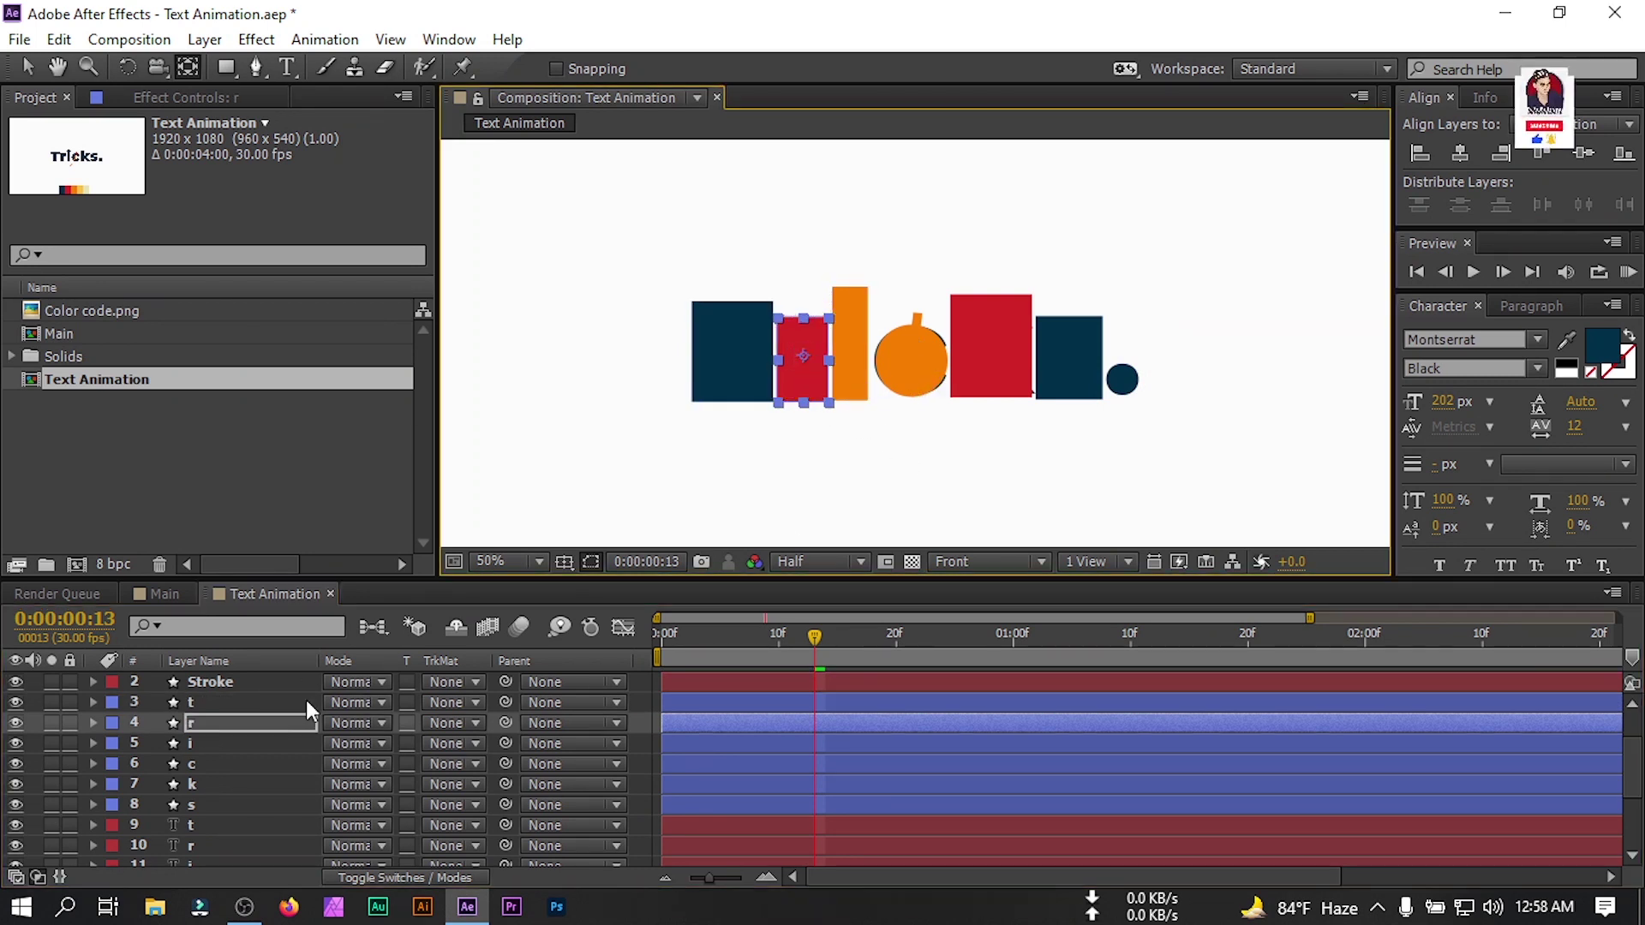
Centre the anchor points of the i, c, k and s shape layers within their own shapes.
left_click(205, 744)
left_click_drag(917, 346, 1068, 354)
left_click(205, 765)
left_click(213, 785)
left_click(206, 805)
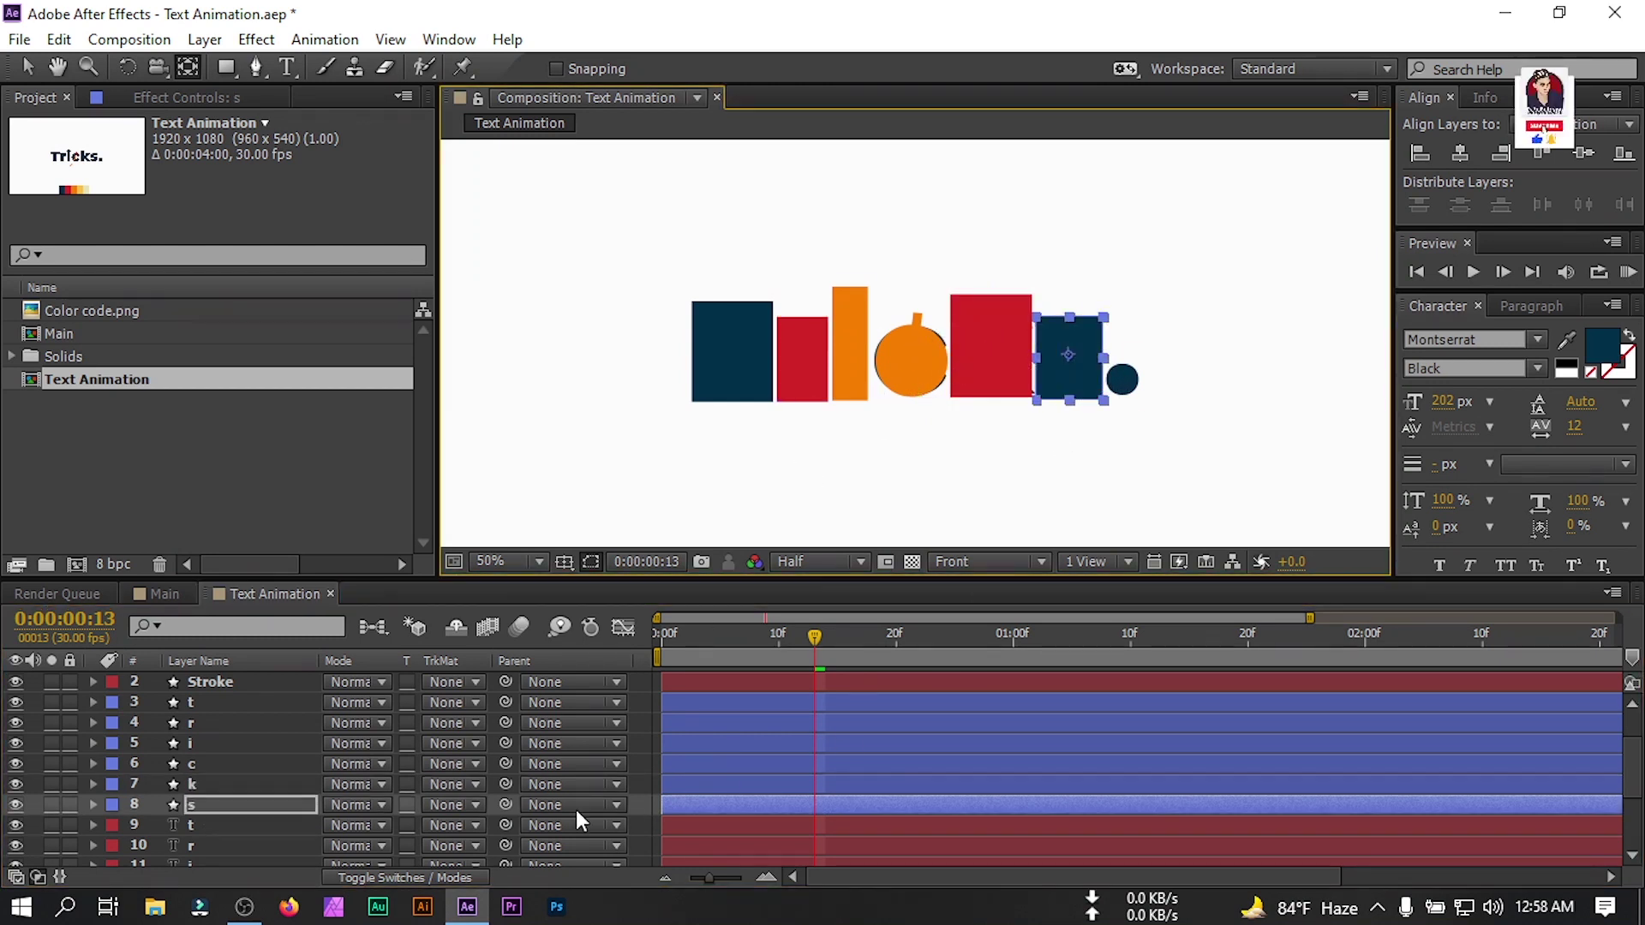
Add Position keyframes to all six letter shape layers at 0:00:00:13 and 0:00:00:23.
left_click(198, 703)
scroll(224, 783, "up", 1)
scroll(208, 800, "down", 1)
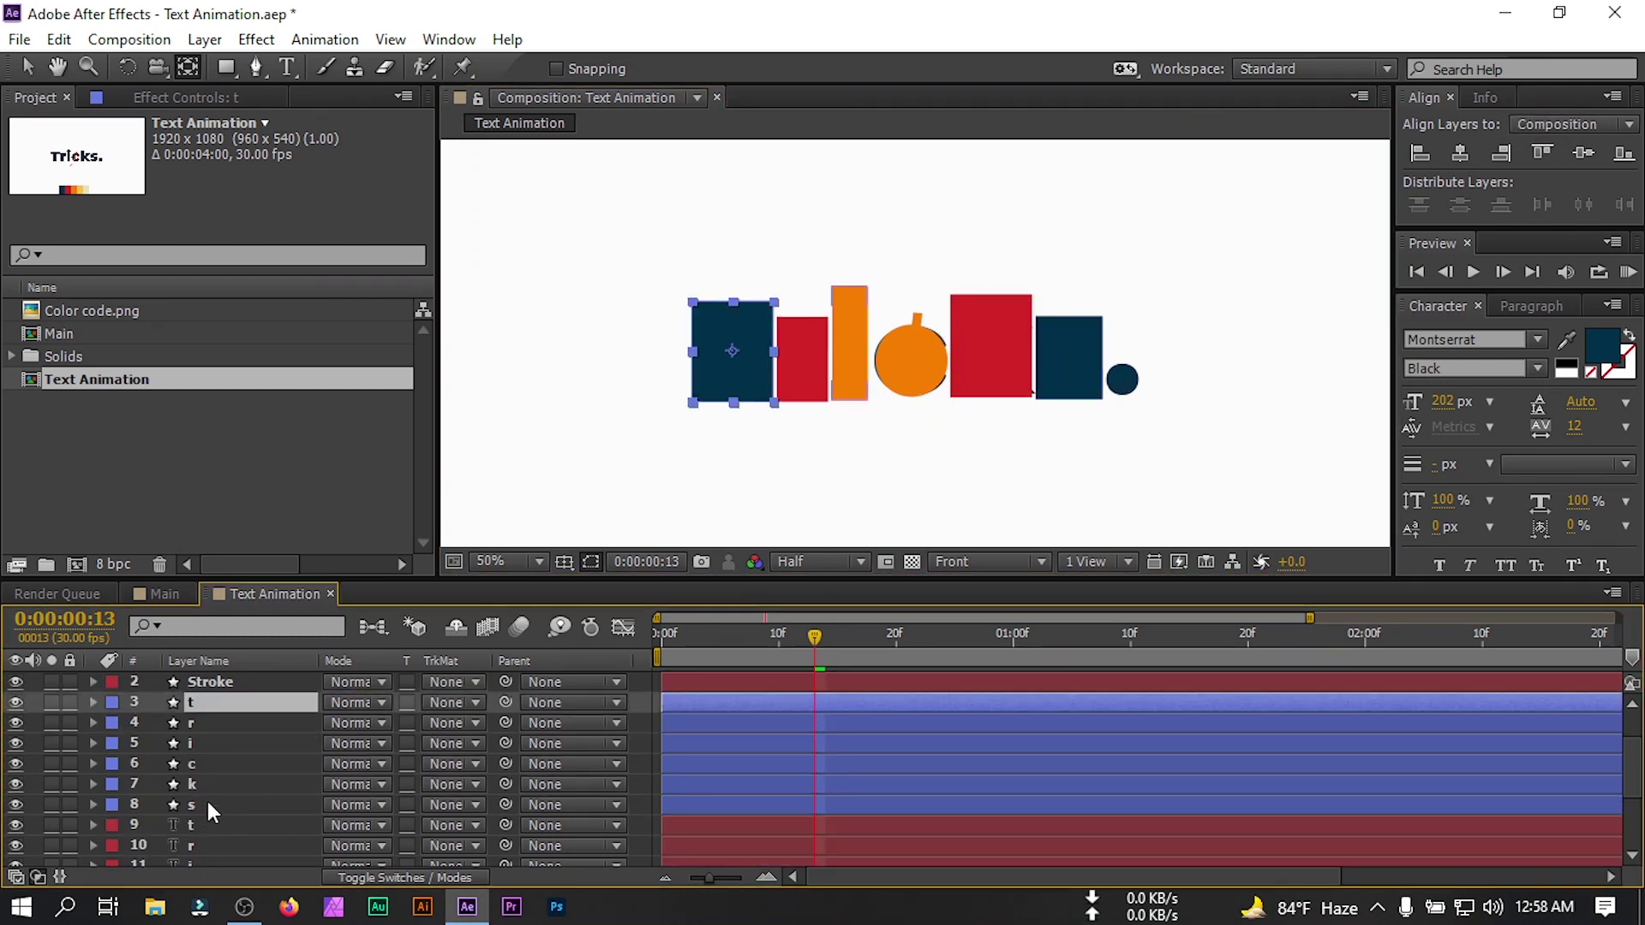
left_click(190, 804, "shift")
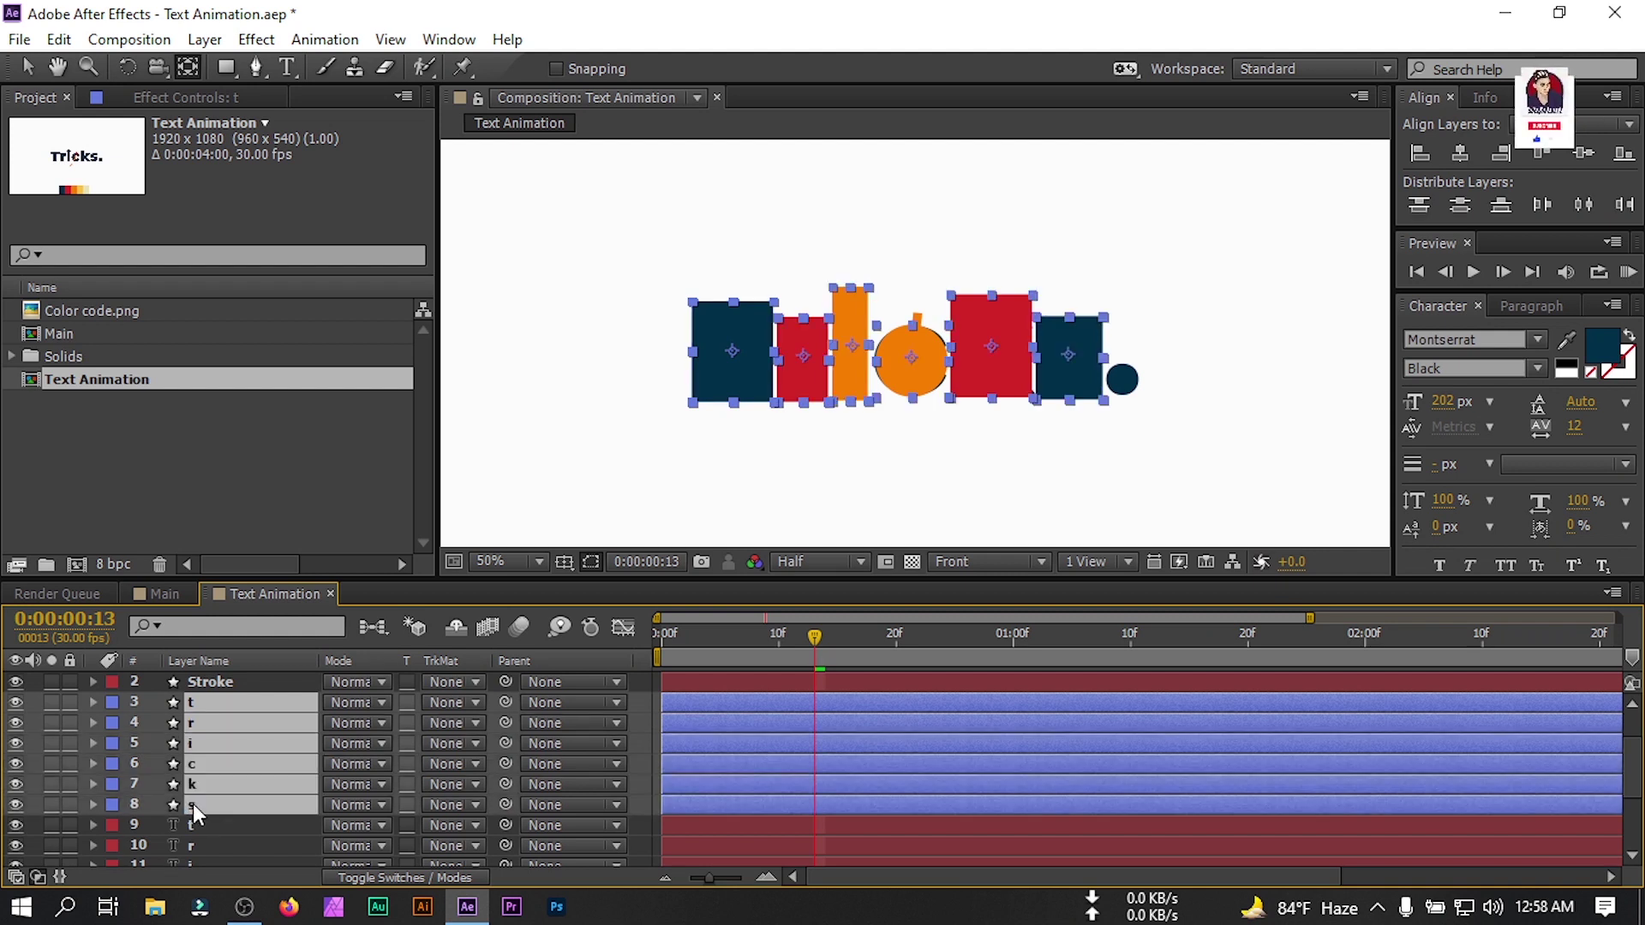
key("p")
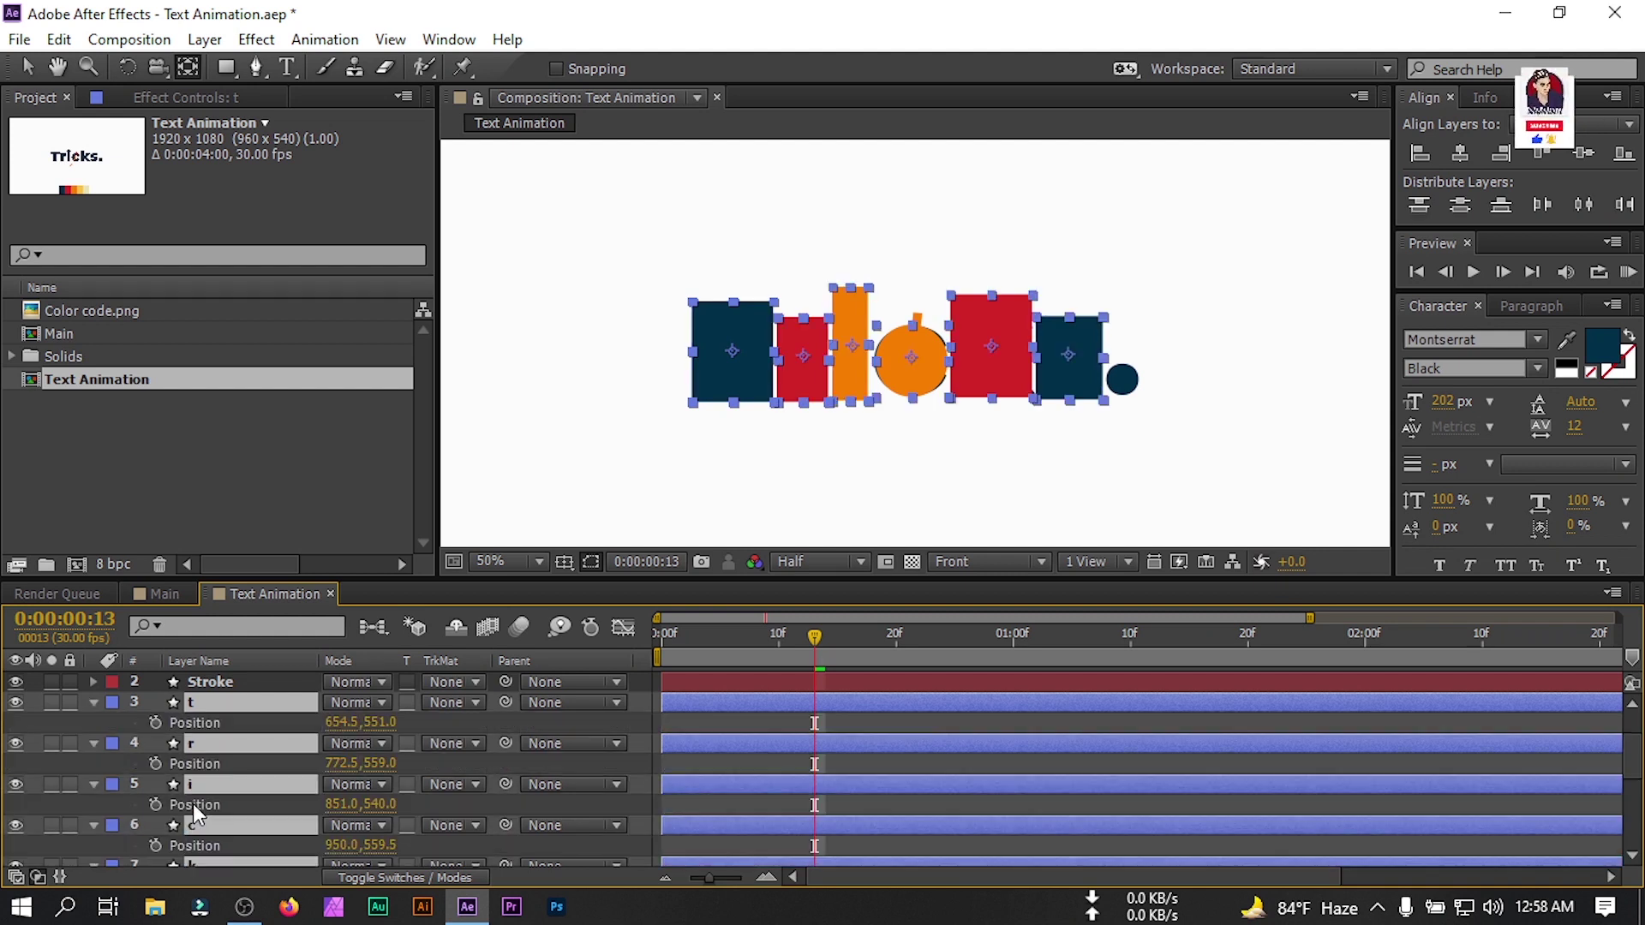
left_click(156, 724)
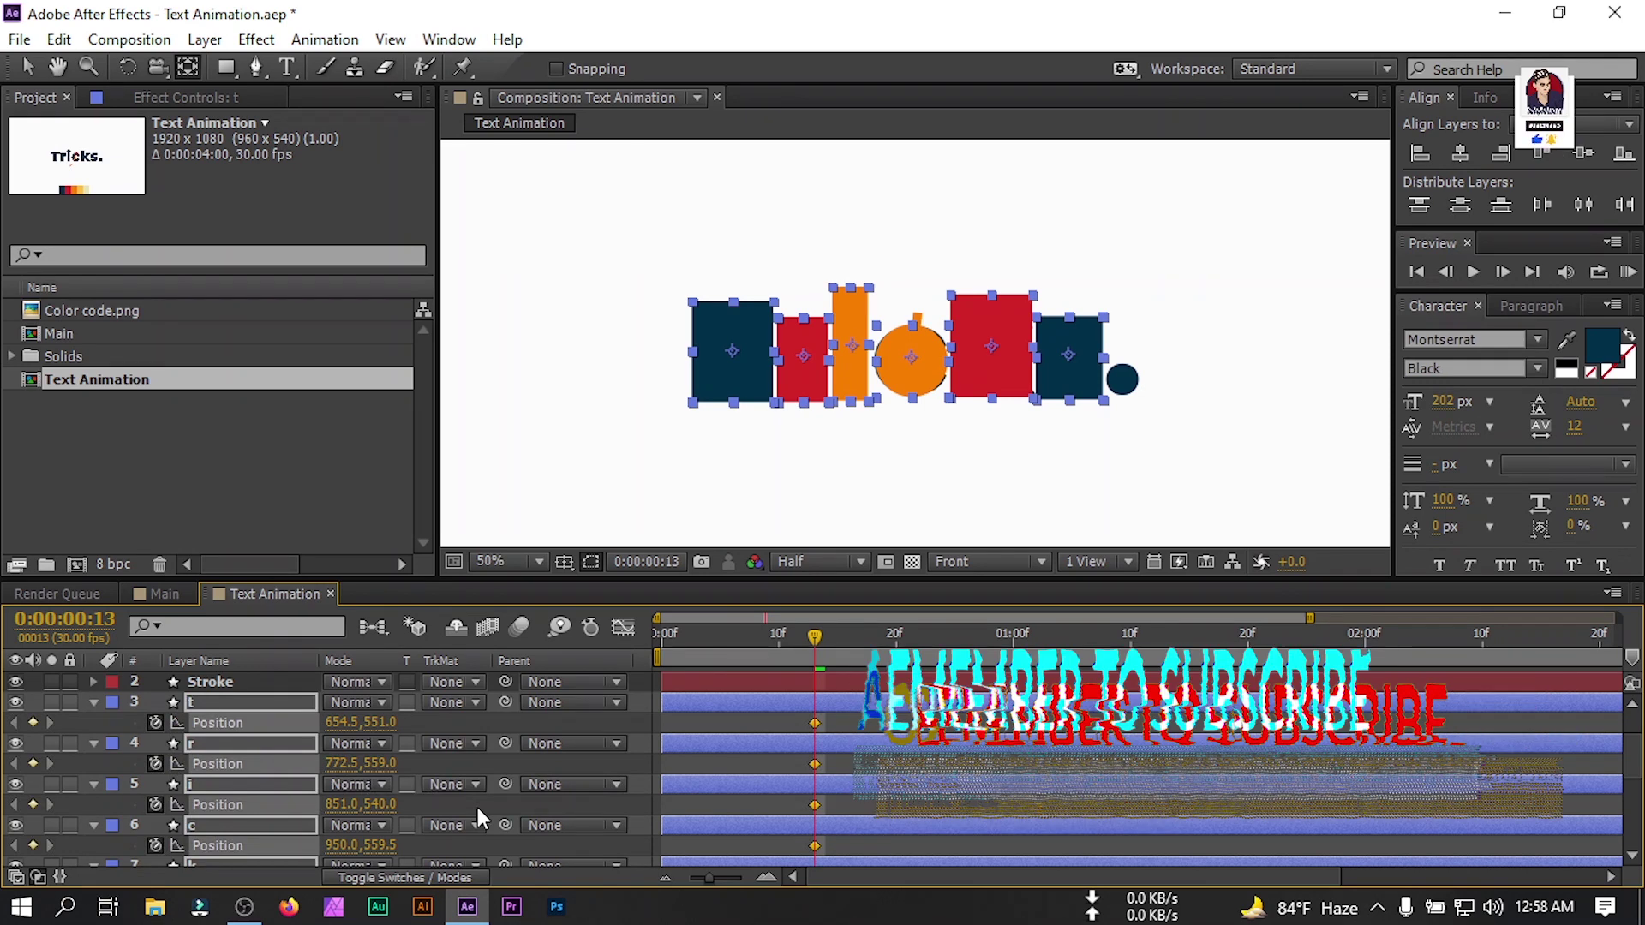
key("shift+Page_Down")
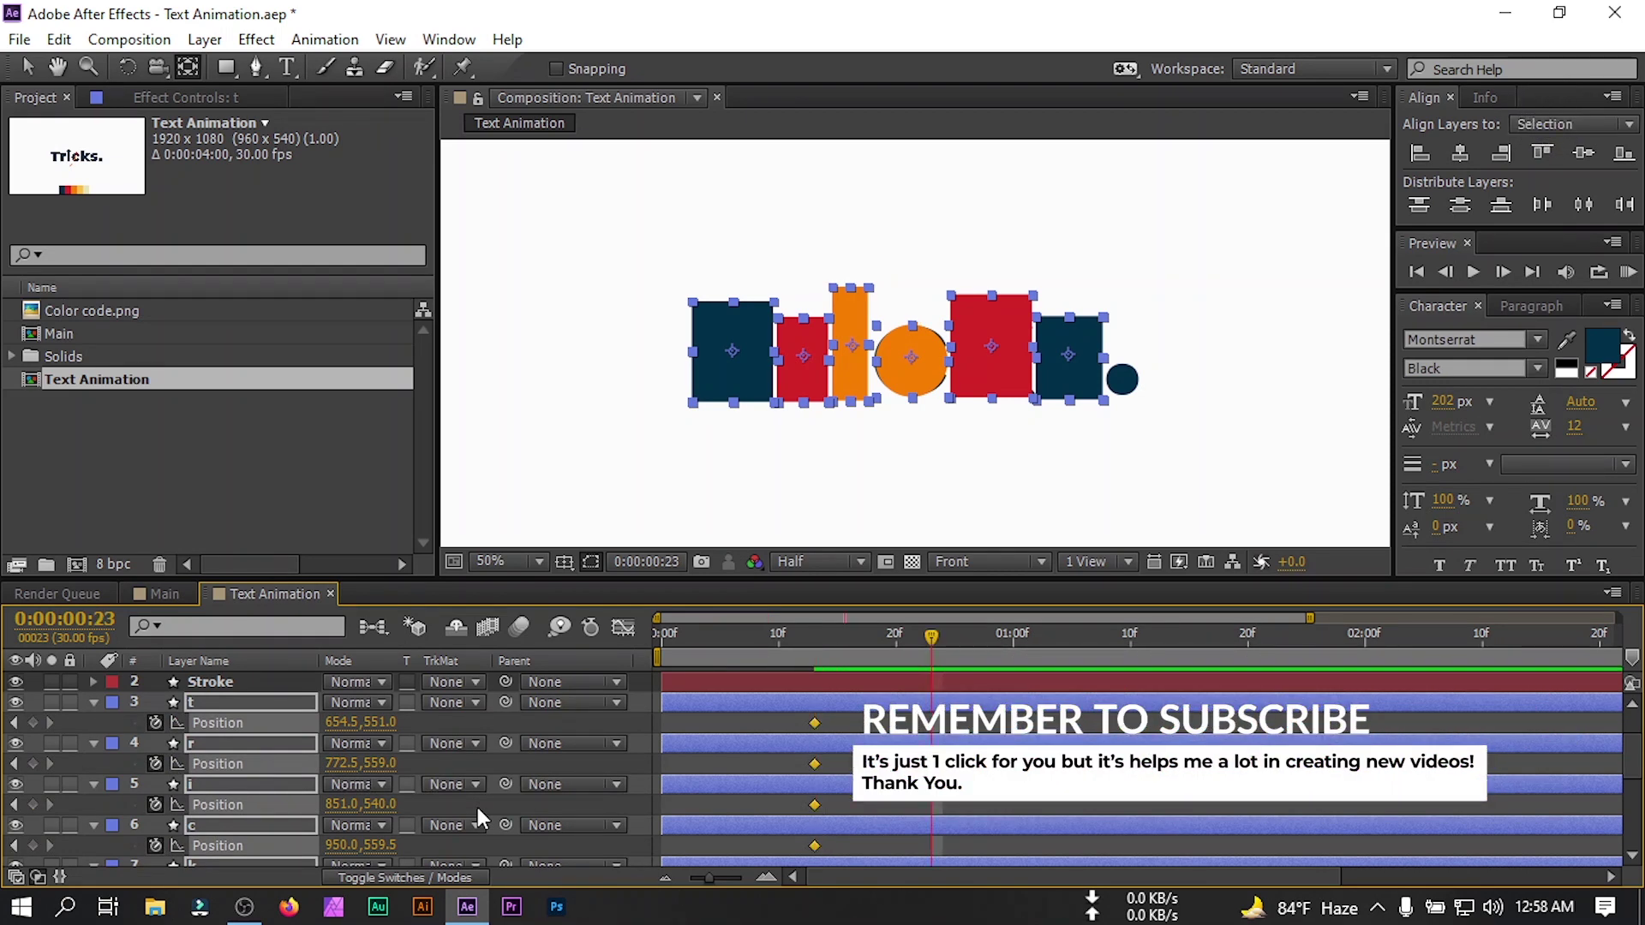
left_click(33, 724)
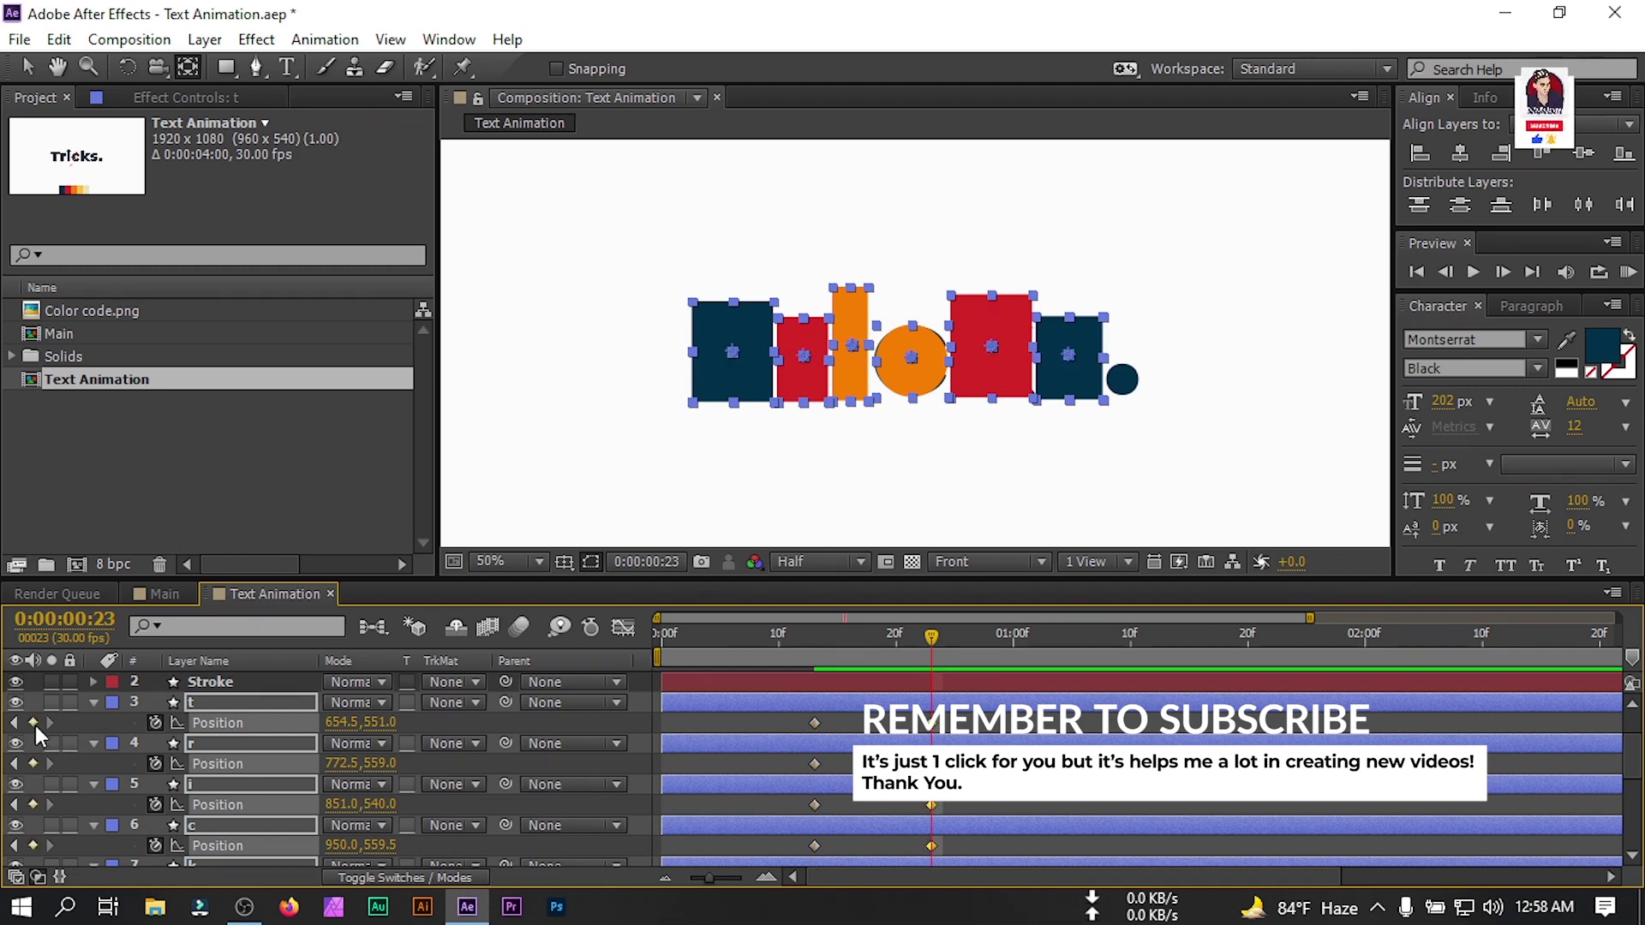
Separate the Position dimensions of all six letter shape layers into X and Y.
right_click(202, 721)
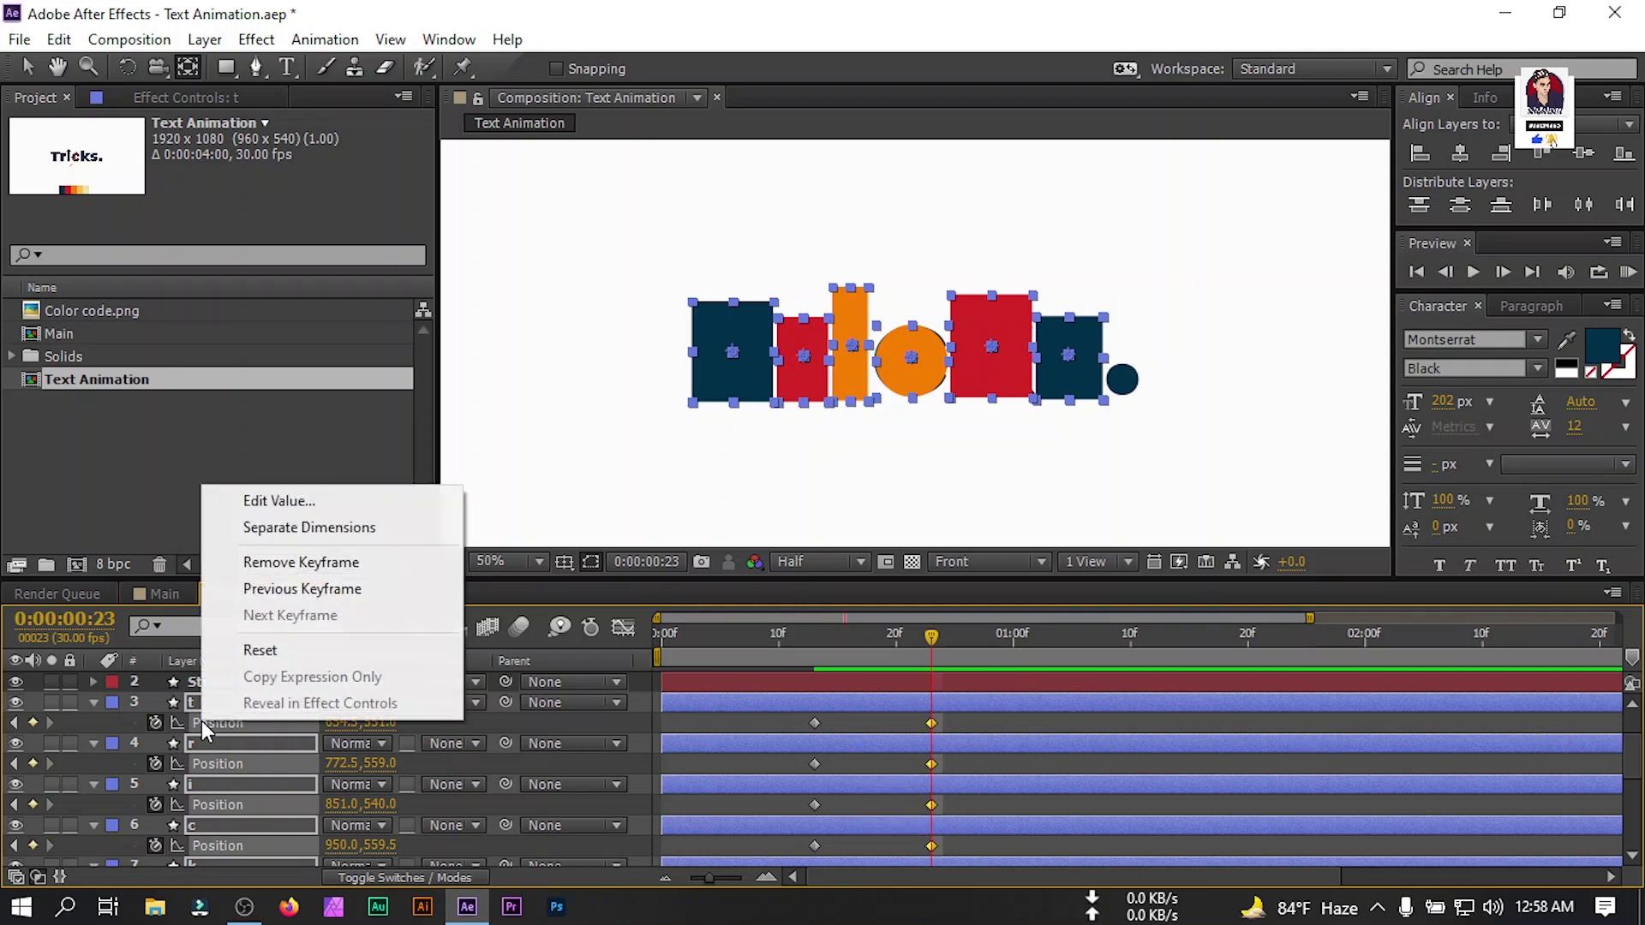
left_click(331, 528)
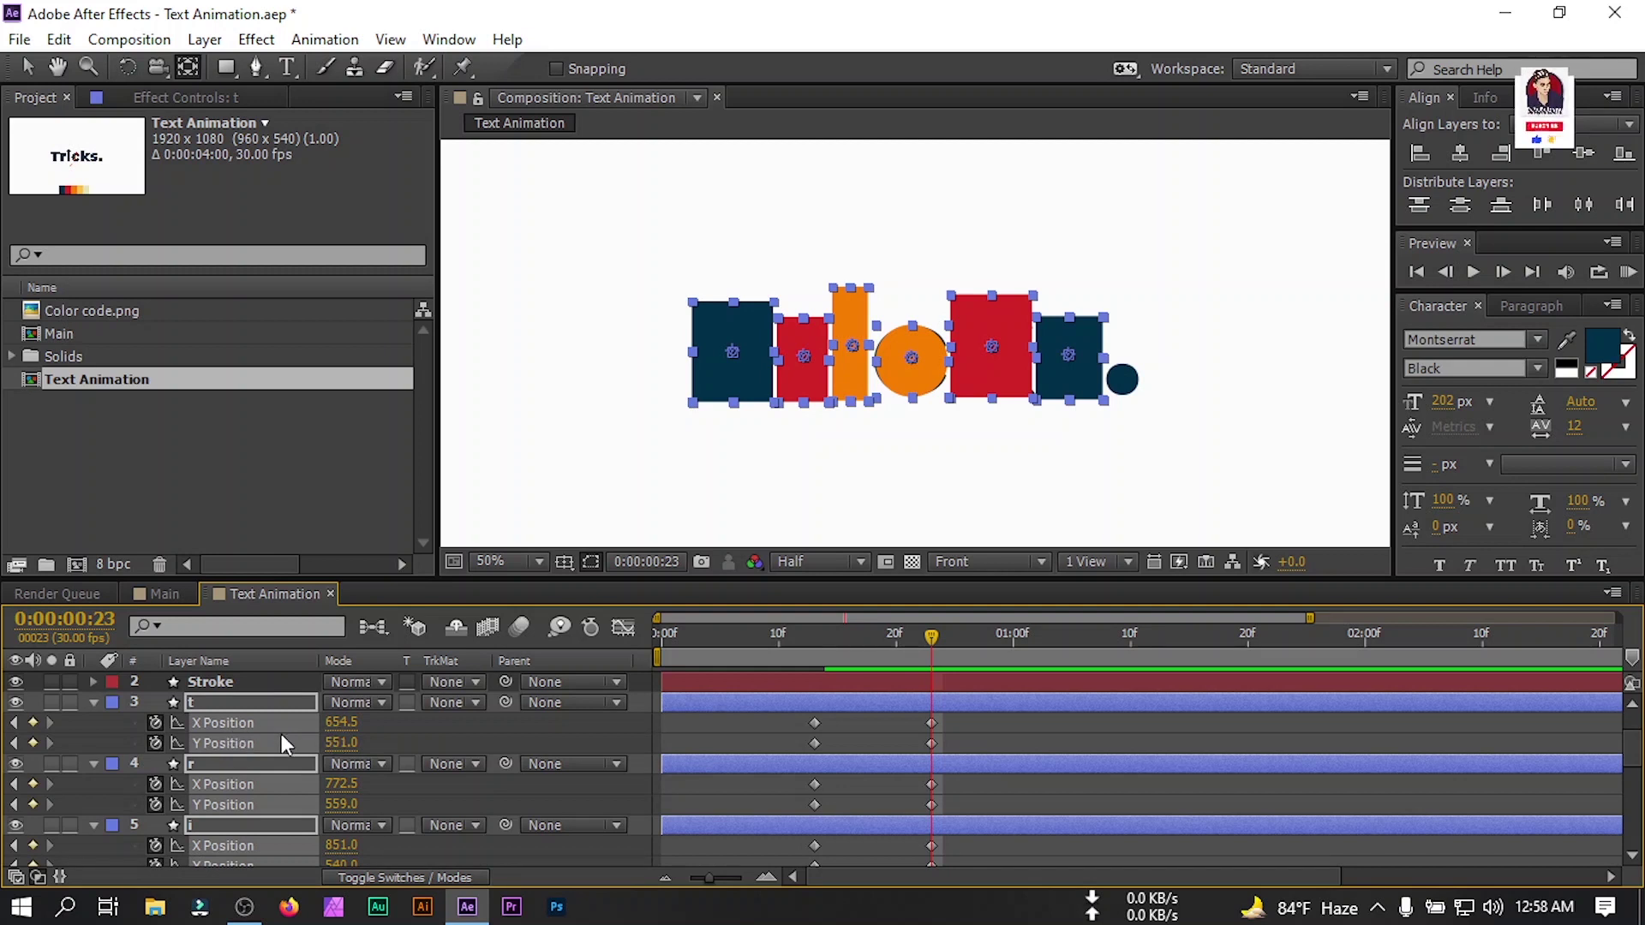
left_click(375, 735)
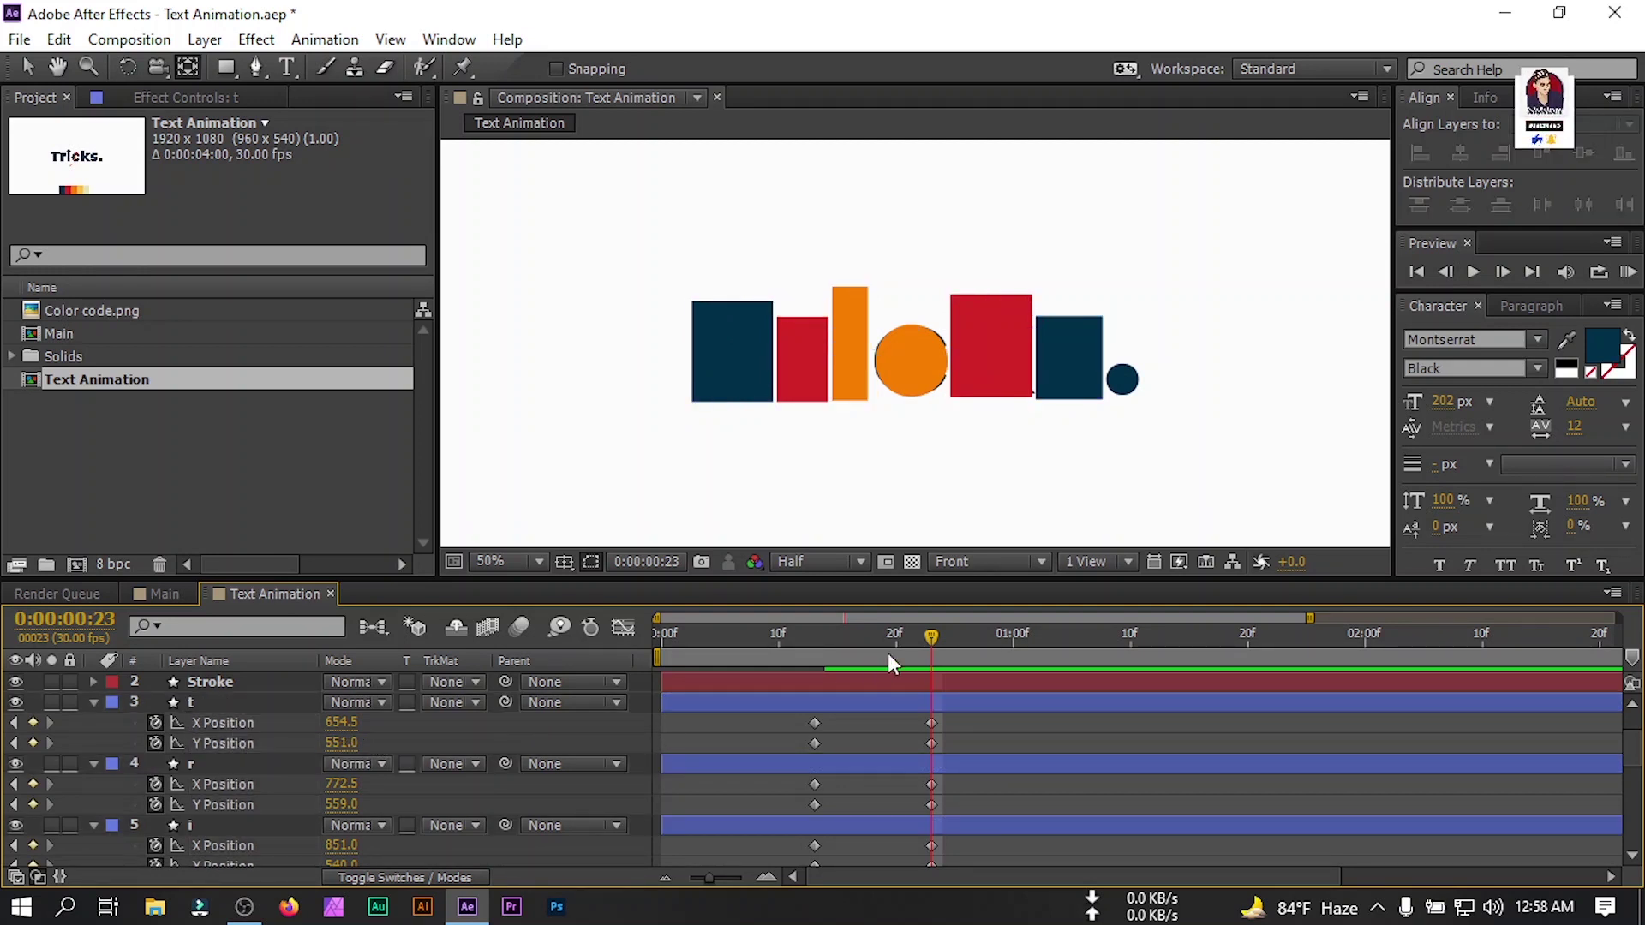
At 0:00:00:13, move the t shape to the middle of the composition, at about X 960.5 and Y 487.
left_click_drag(932, 640, 831, 662)
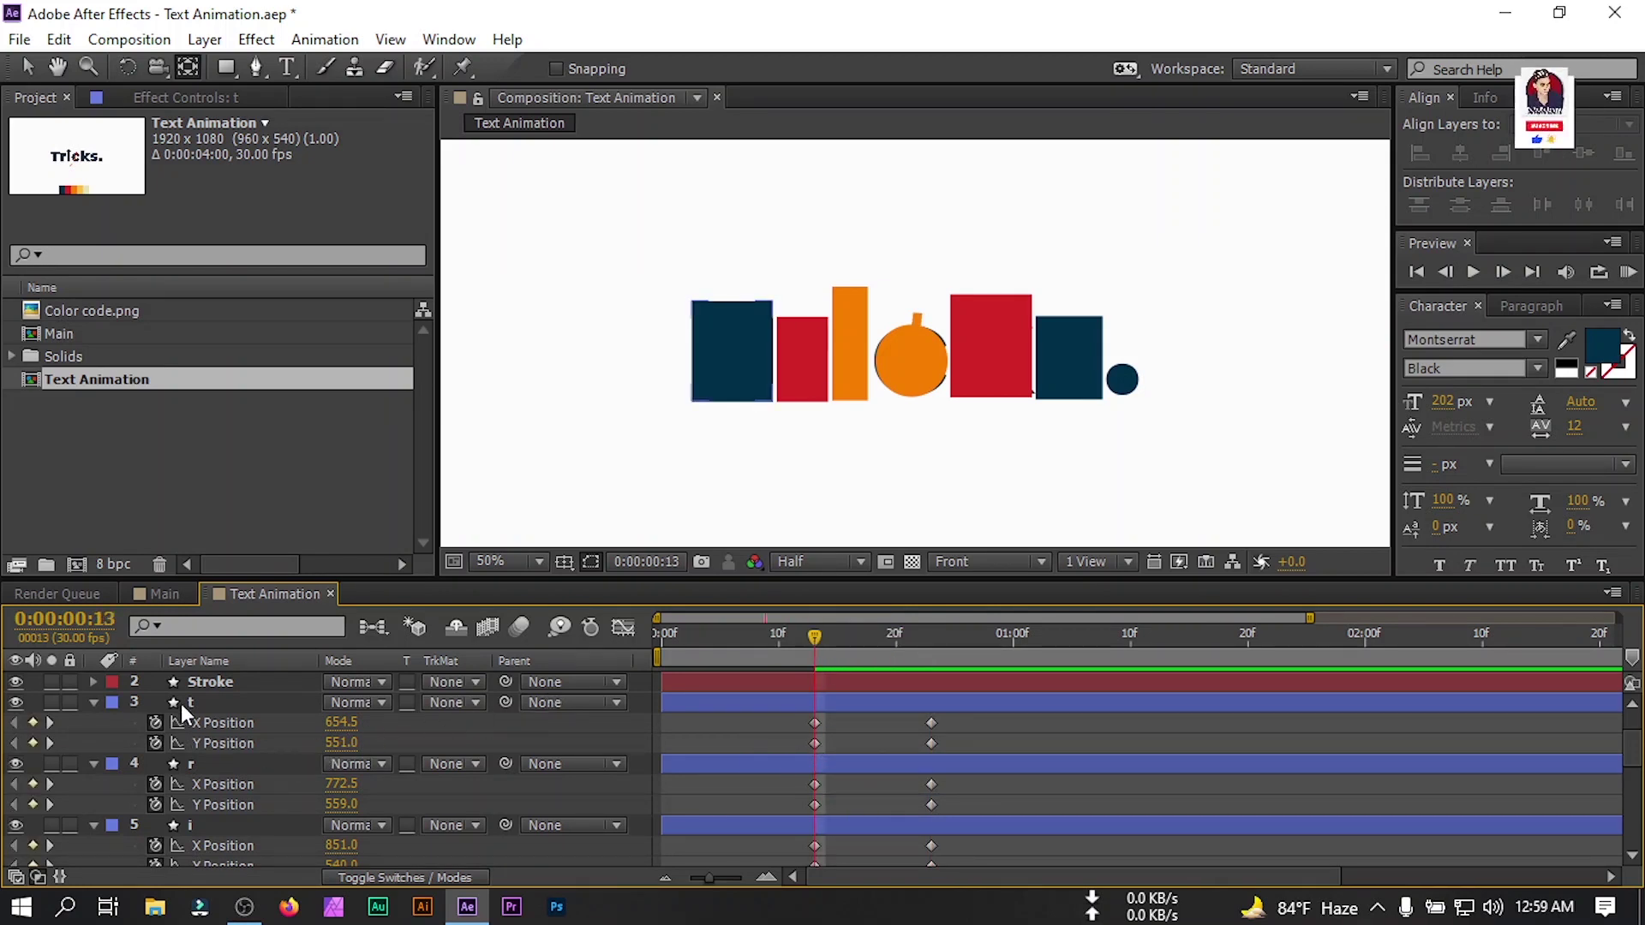
left_click(214, 701)
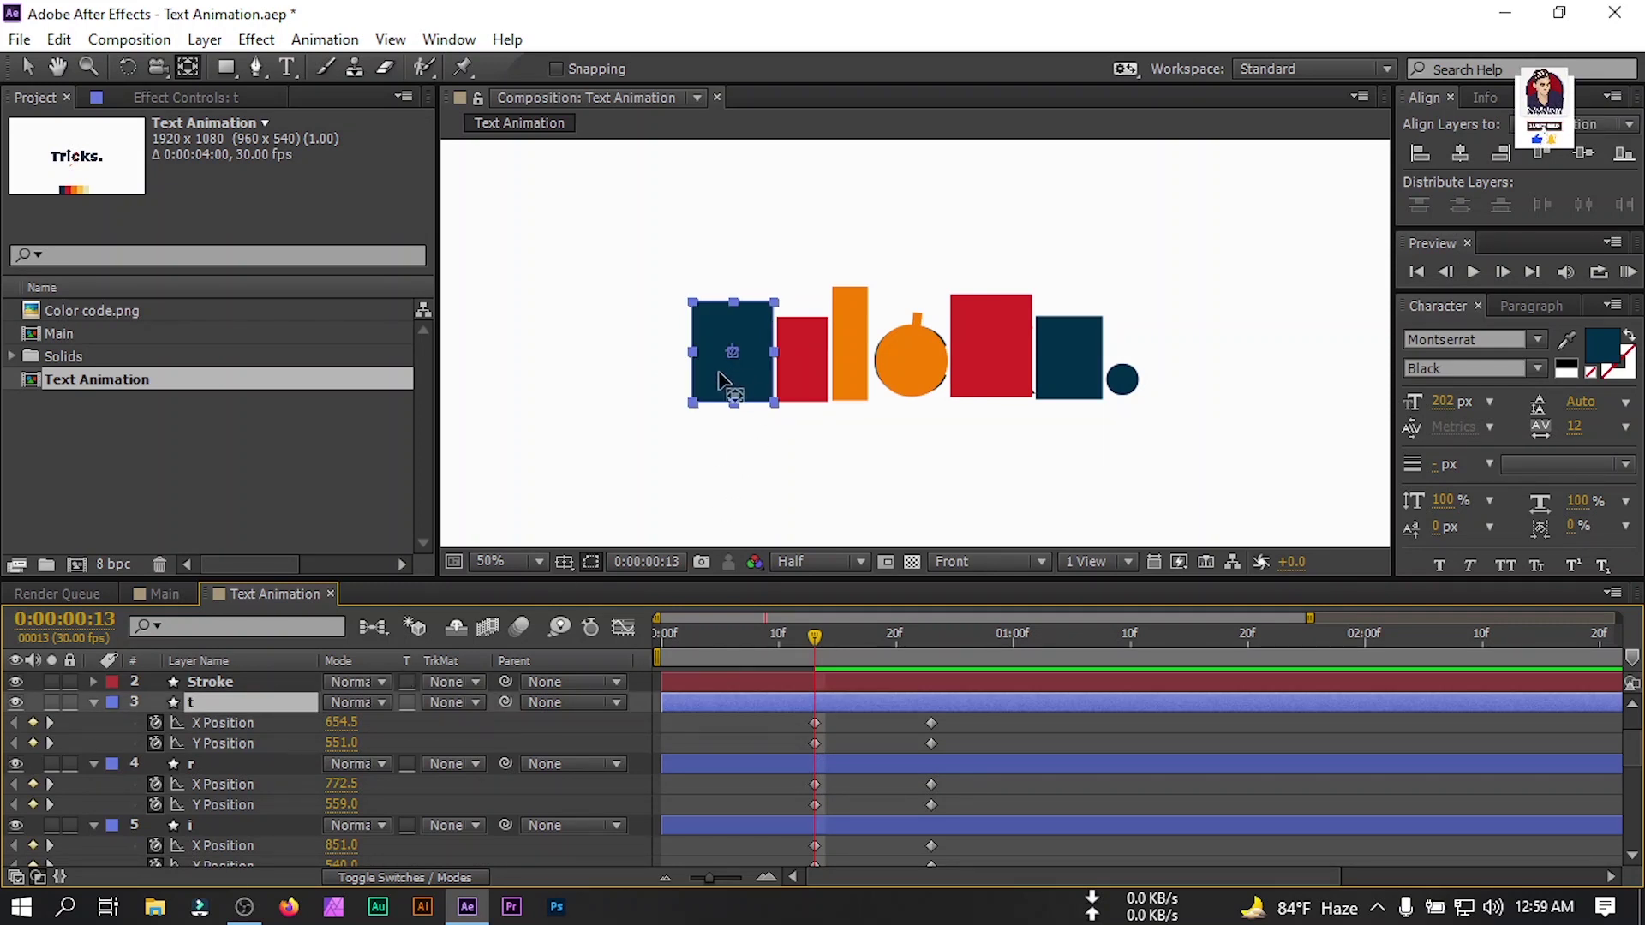
left_click(28, 68)
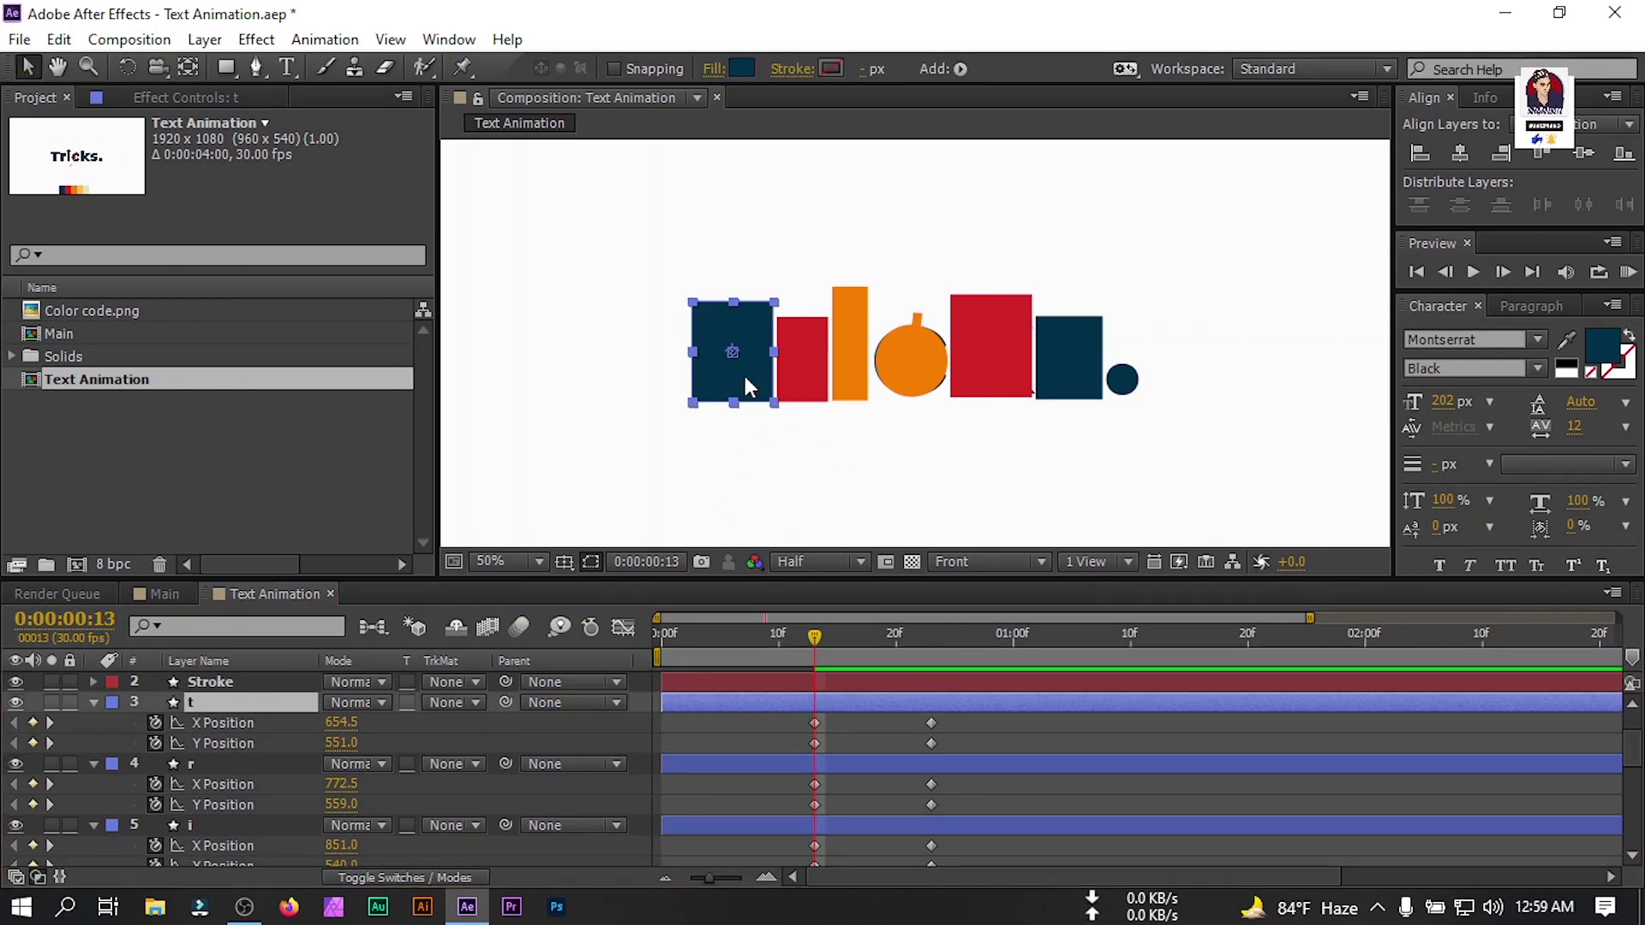
left_click_drag(745, 386, 928, 335)
key("shift+slash")
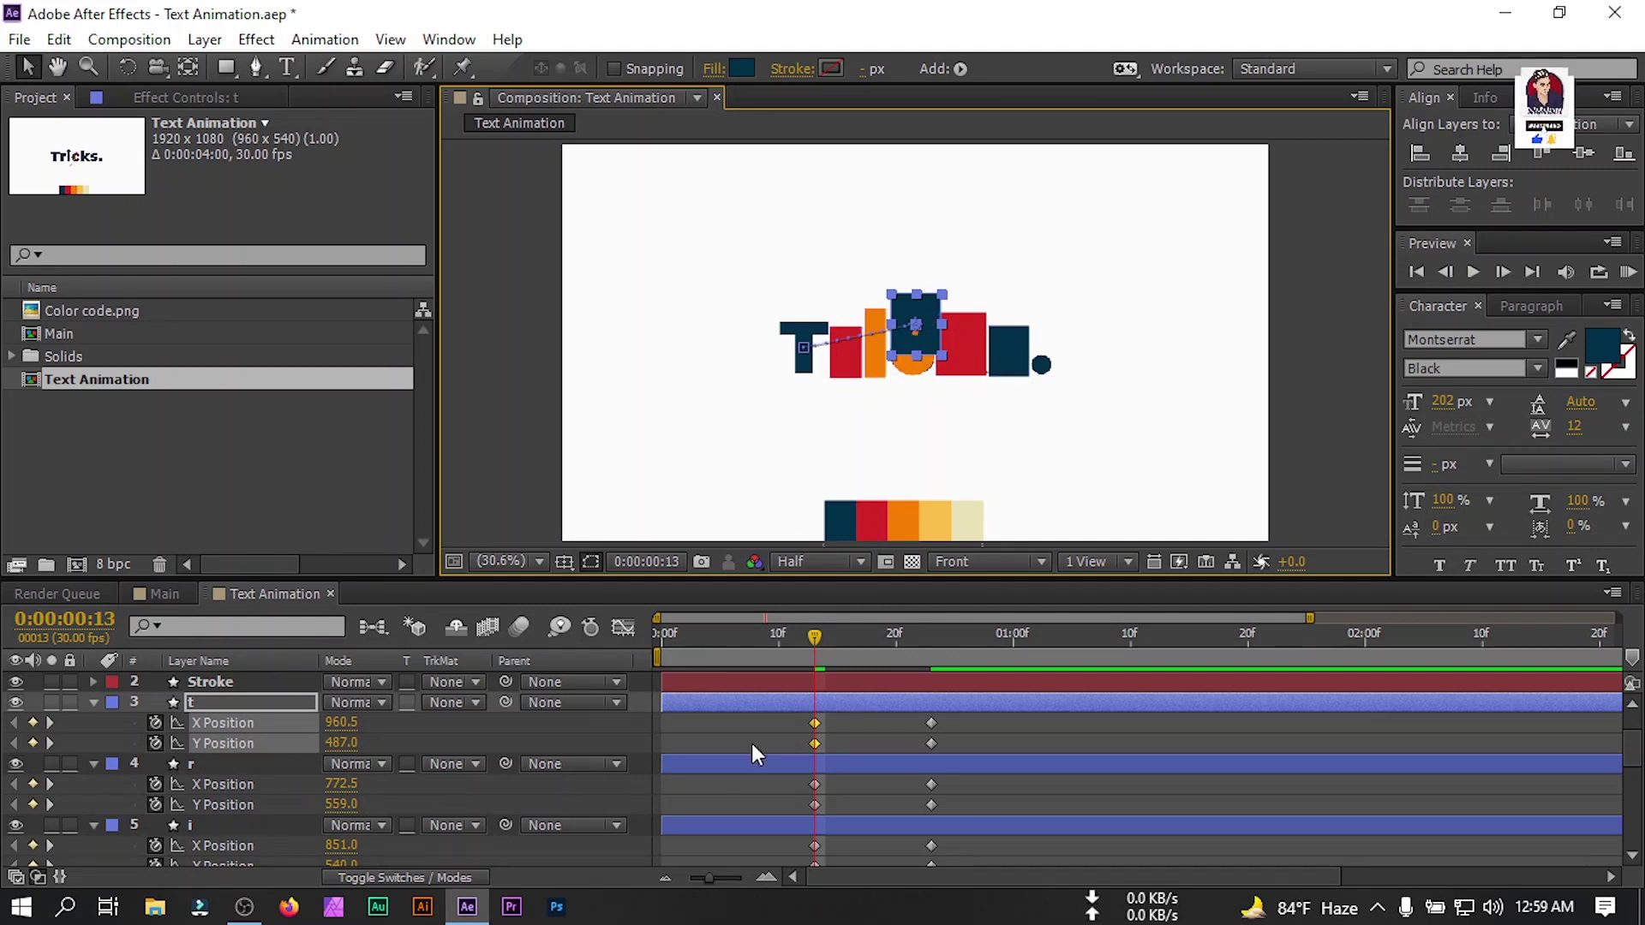
Paste the t layer's X and Y Position values over the r and i layers' keyframes at 0:00:00:13.
left_click_drag(837, 721, 807, 807)
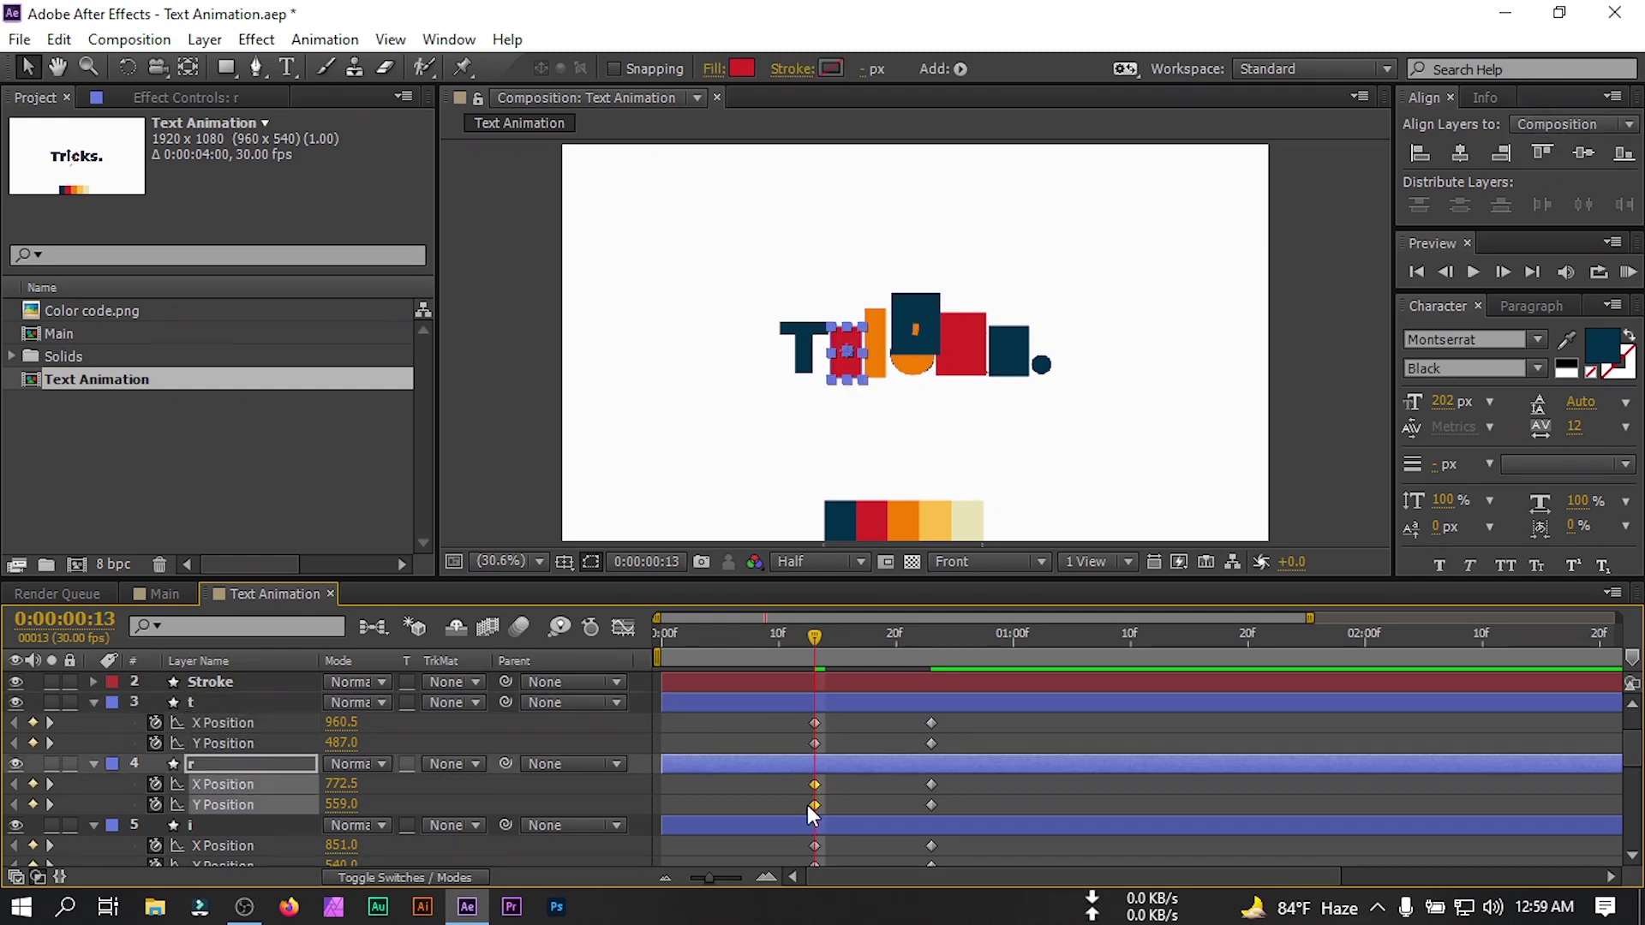
key("ctrl+v")
scroll(831, 802, "down", 1)
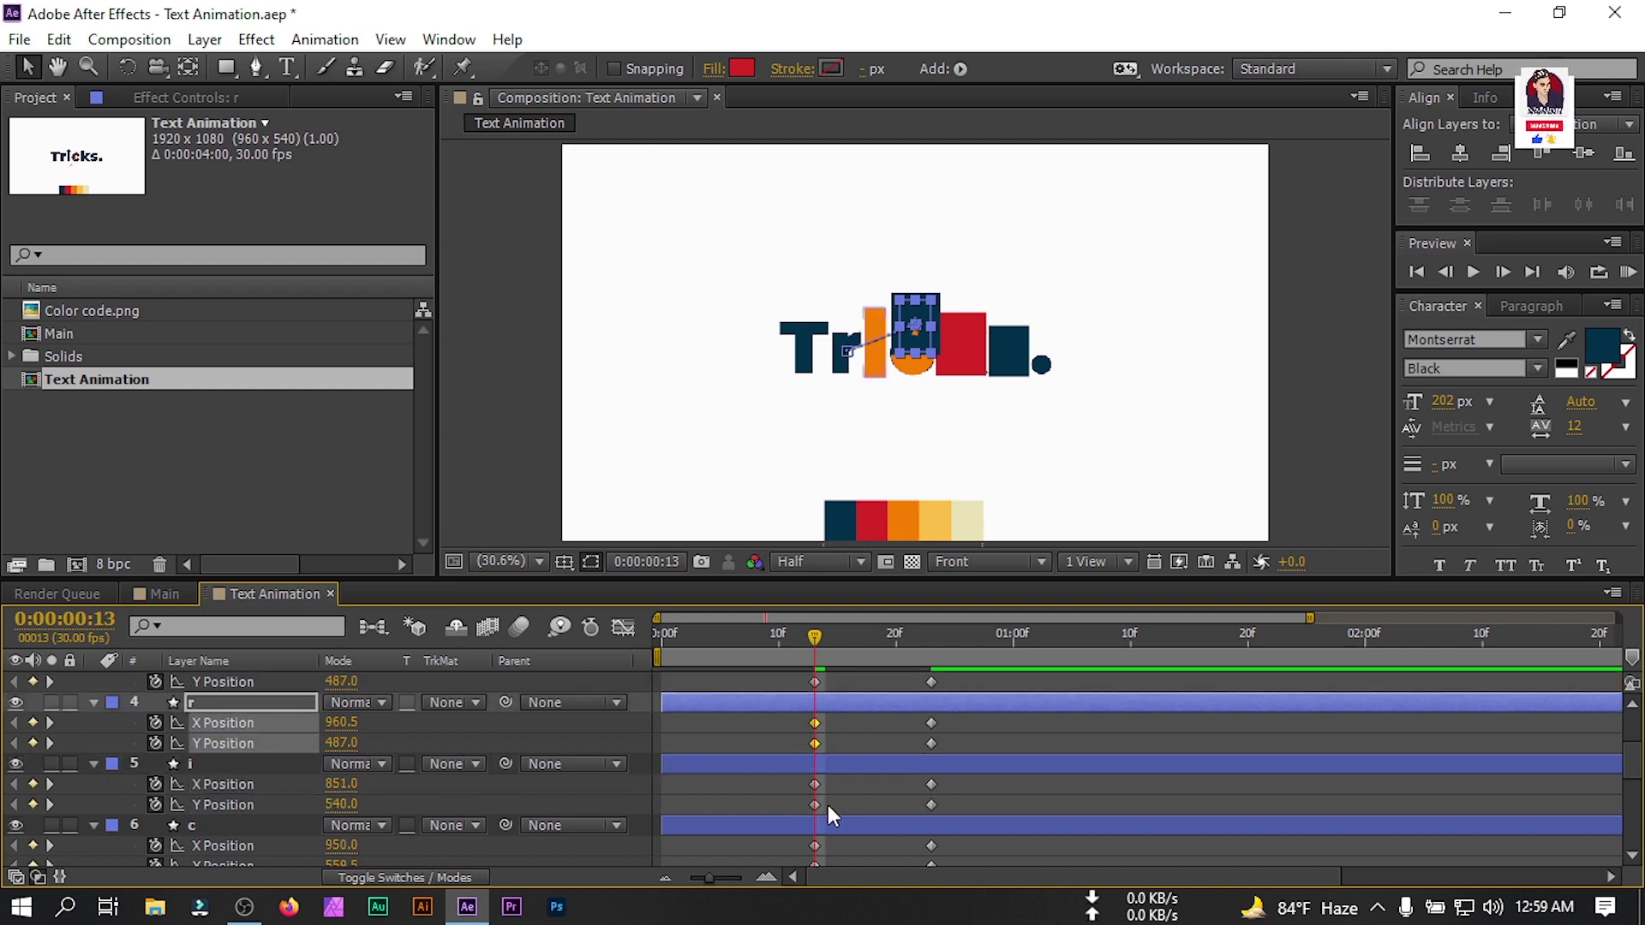
left_click_drag(832, 783, 804, 805)
key("ctrl+v")
scroll(840, 787, "down", 1)
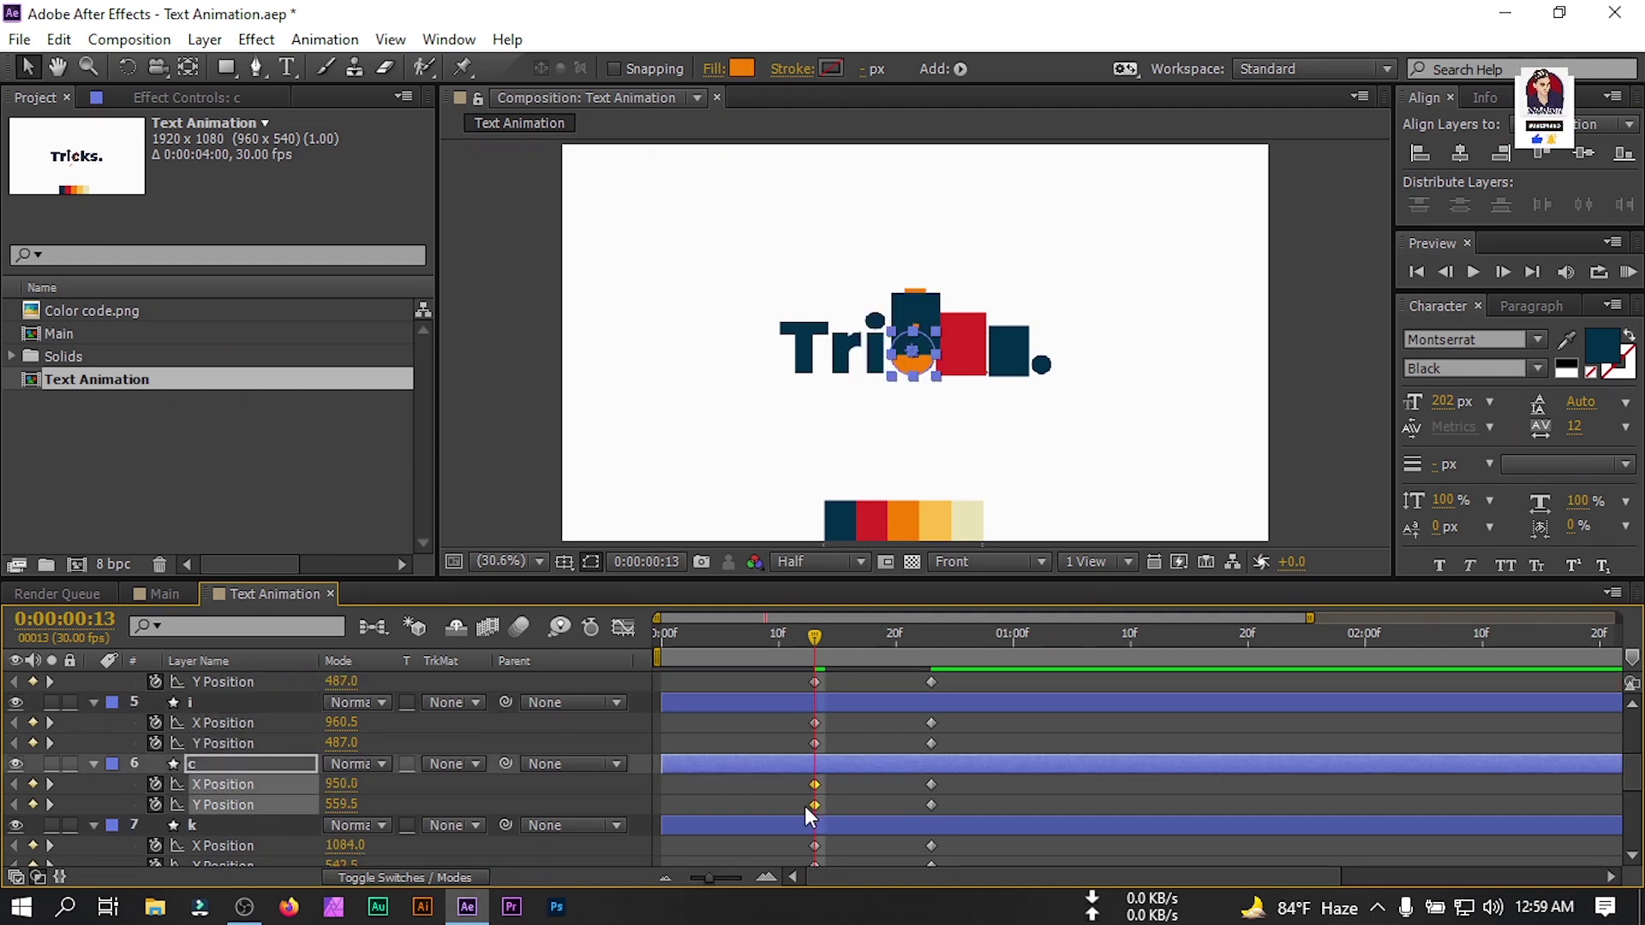
Paste the same X and Y Position values over the c, k and s layers' keyframes at 0:00:00:13.
key("ctrl+v")
scroll(848, 804, "down", 2)
left_click_drag(835, 720, 809, 804)
key("ctrl+v")
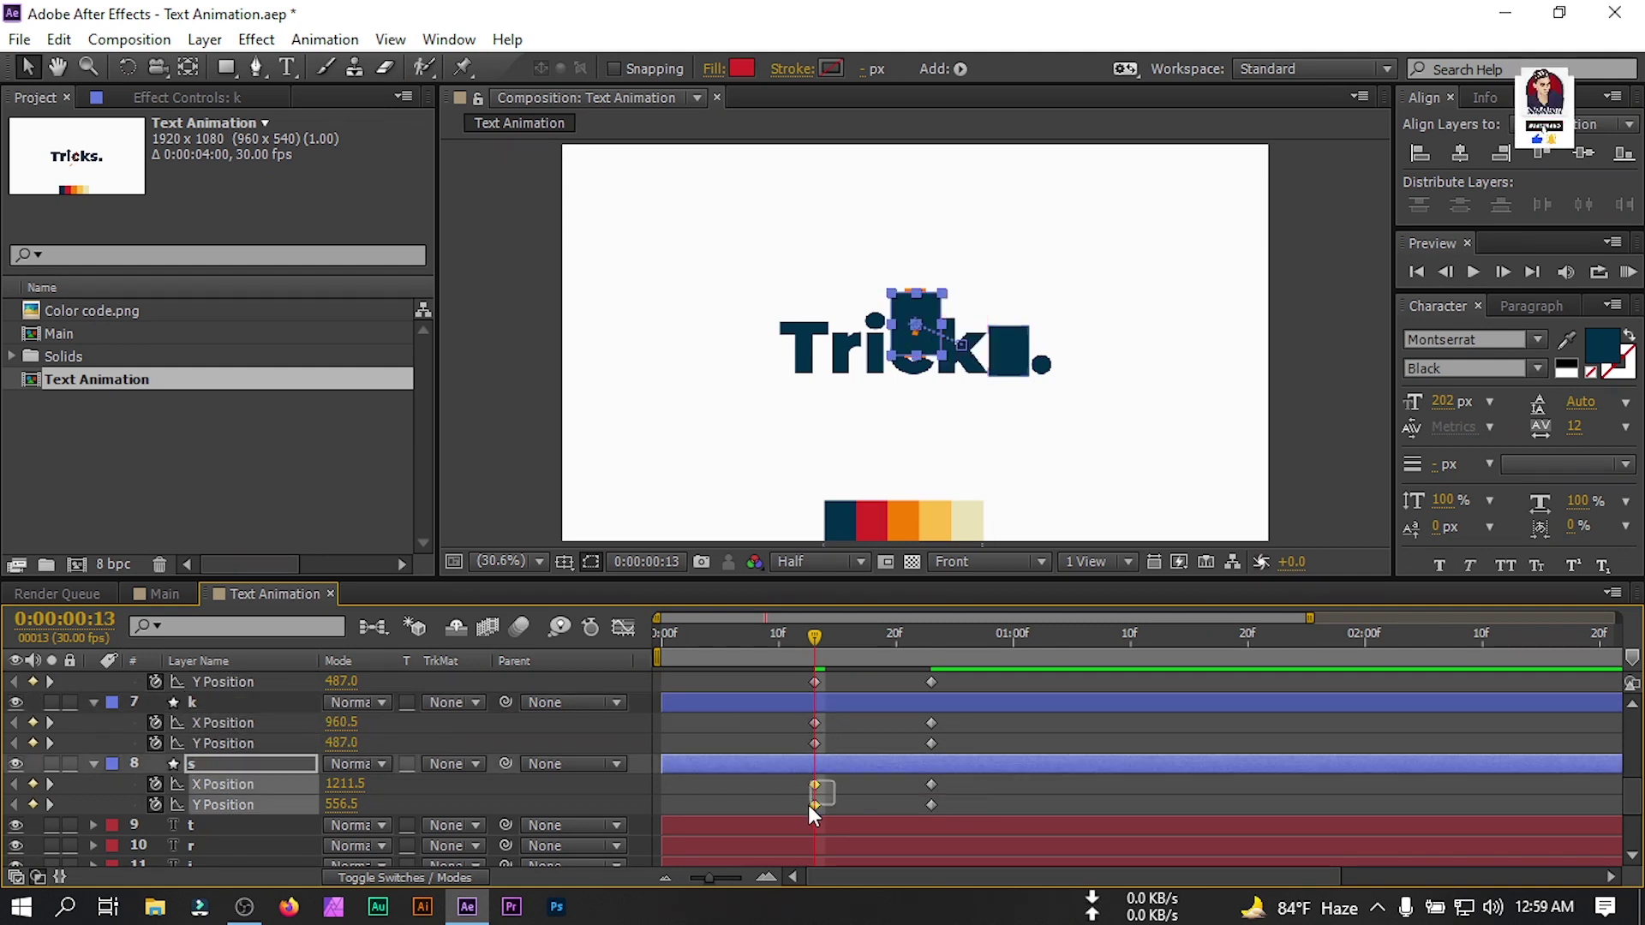
key("ctrl+v")
scroll(938, 400, "up", 1)
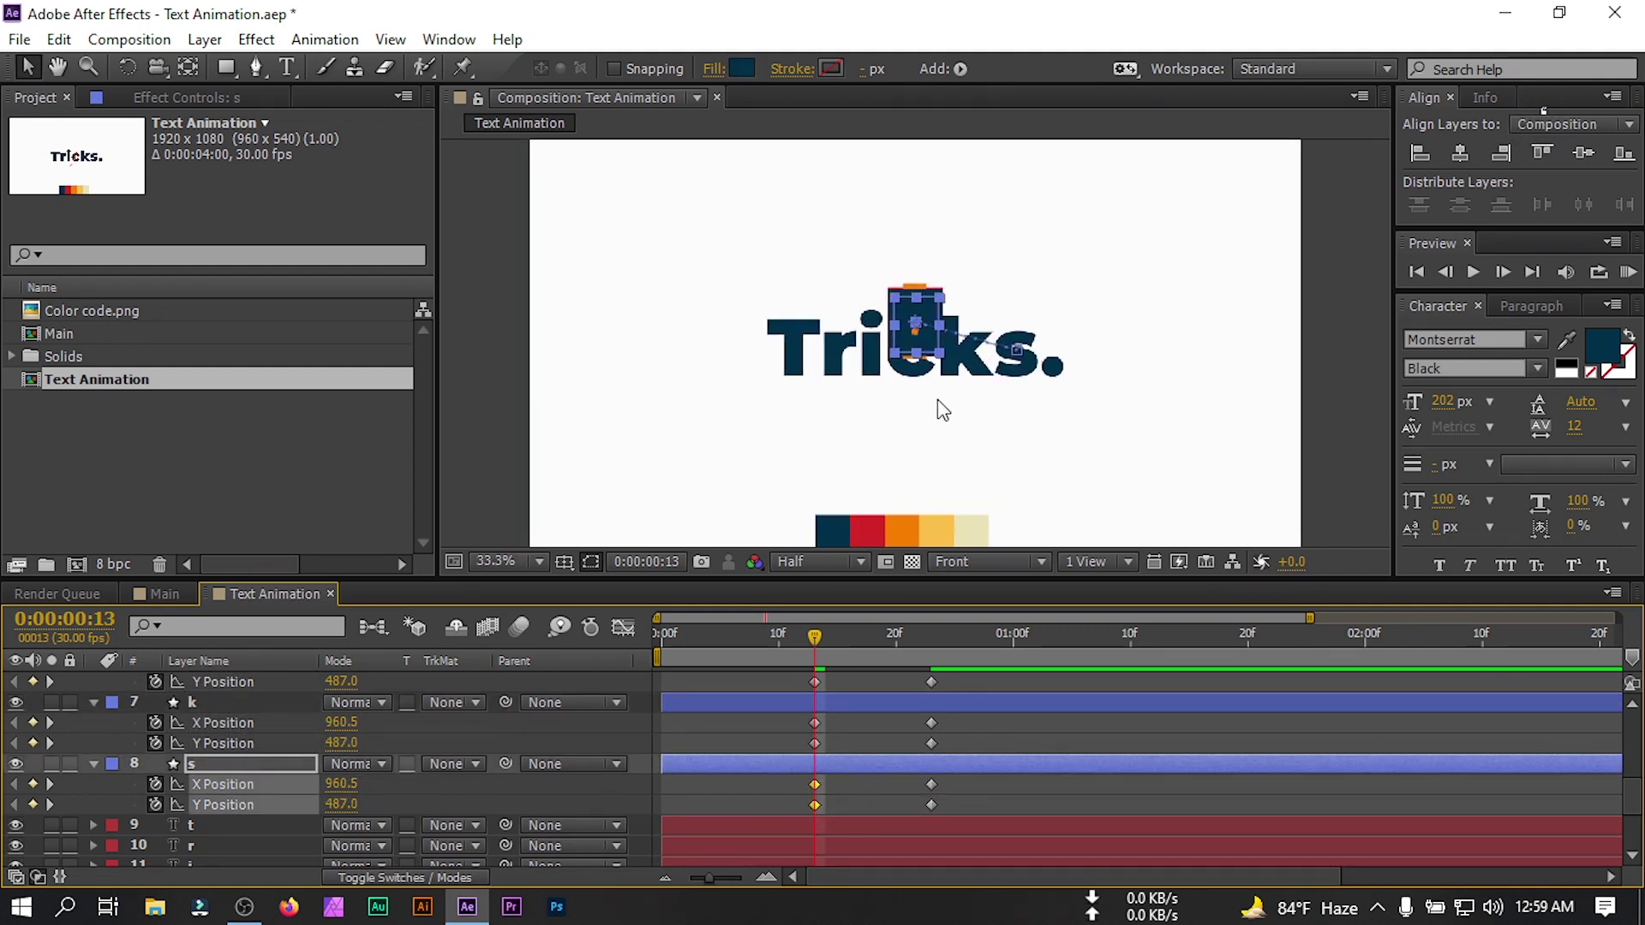
Select the six letter shape layers and move them about 320 px upward at 0:00:00:17.
scroll(908, 326, "up", 3)
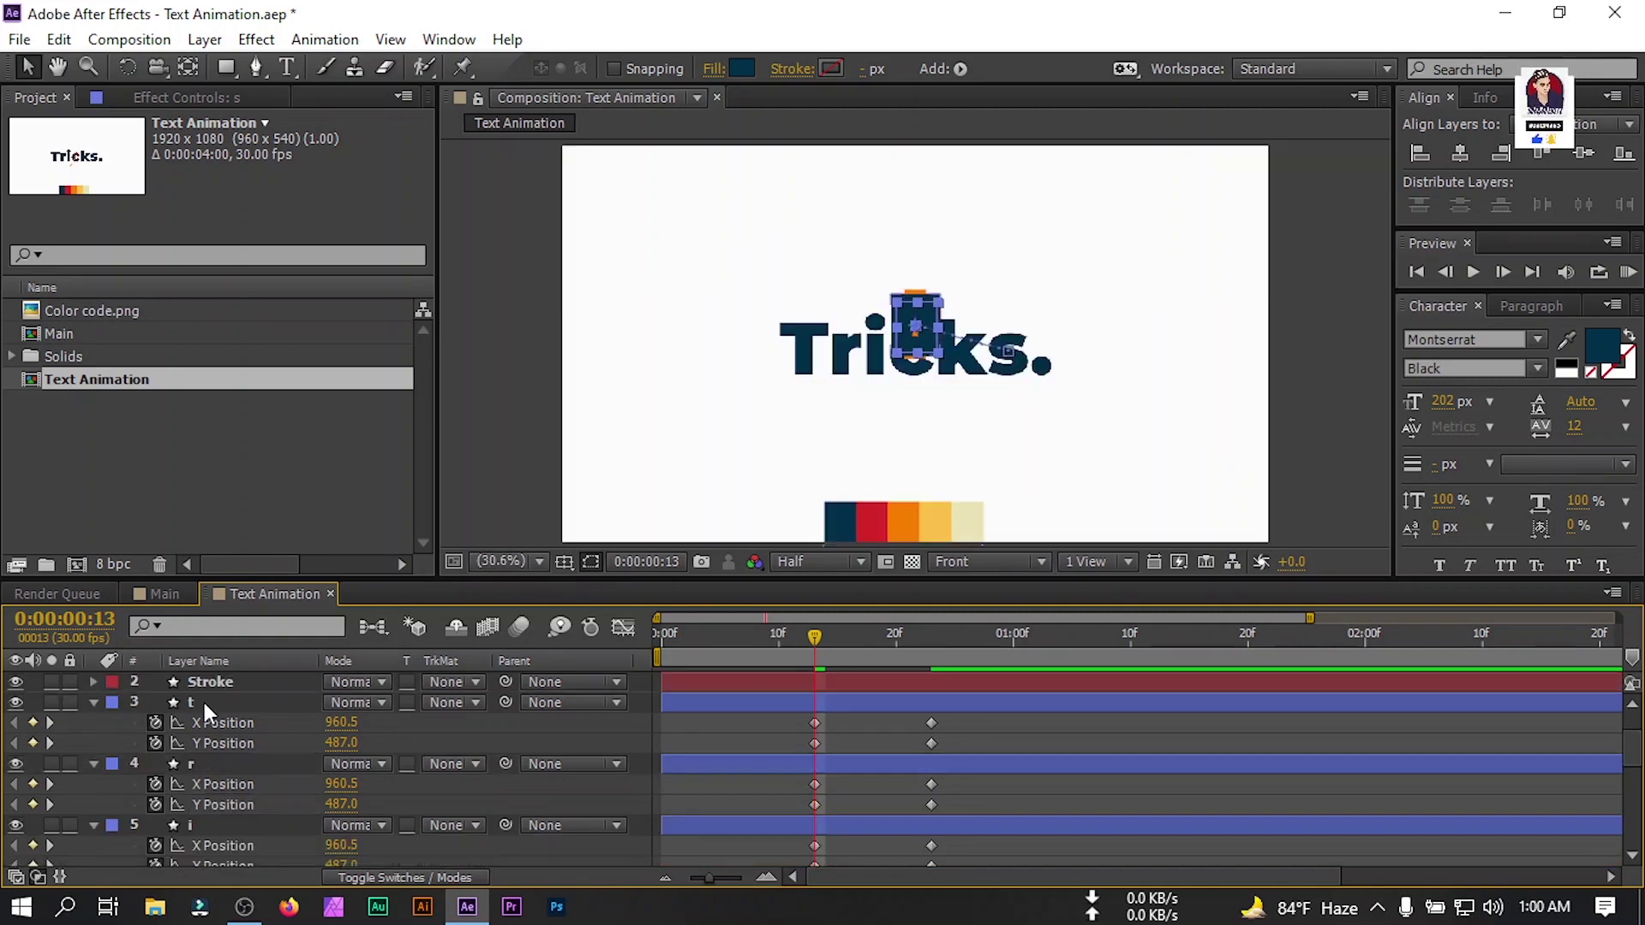
left_click(204, 702)
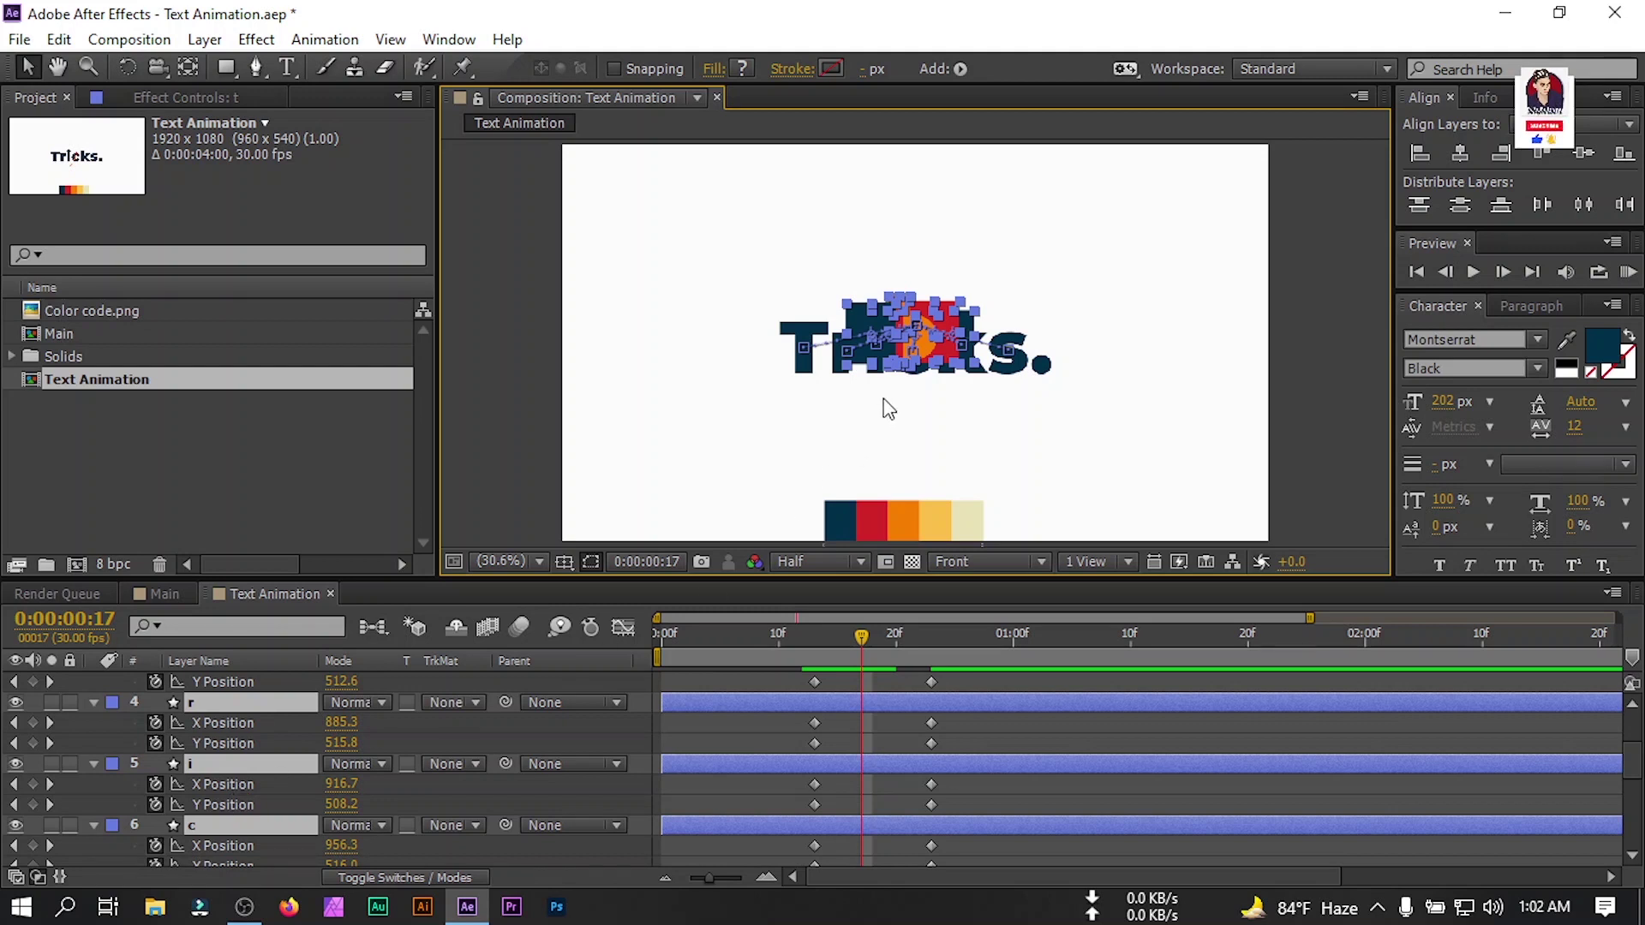
left_click_drag(916, 349, 929, 218)
key("ctrl+z")
Delete the X Position keyframes at 0:00:00:17 from the t, r and i shape layers.
left_click(865, 795)
left_click(860, 784)
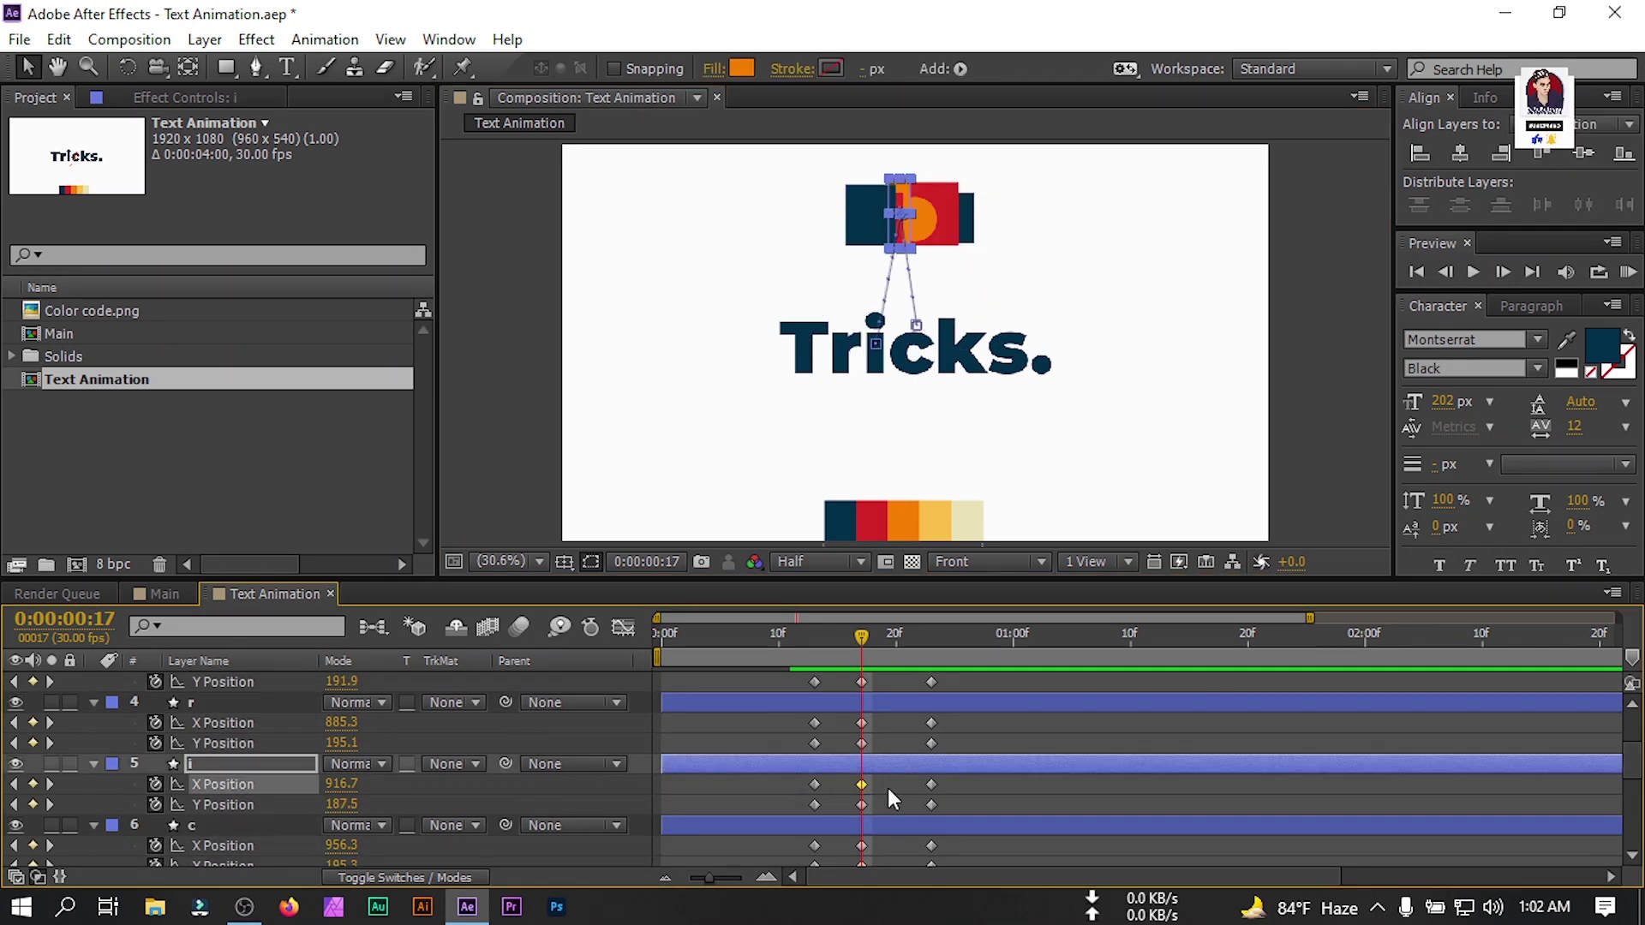
scroll(886, 790, "up", 1)
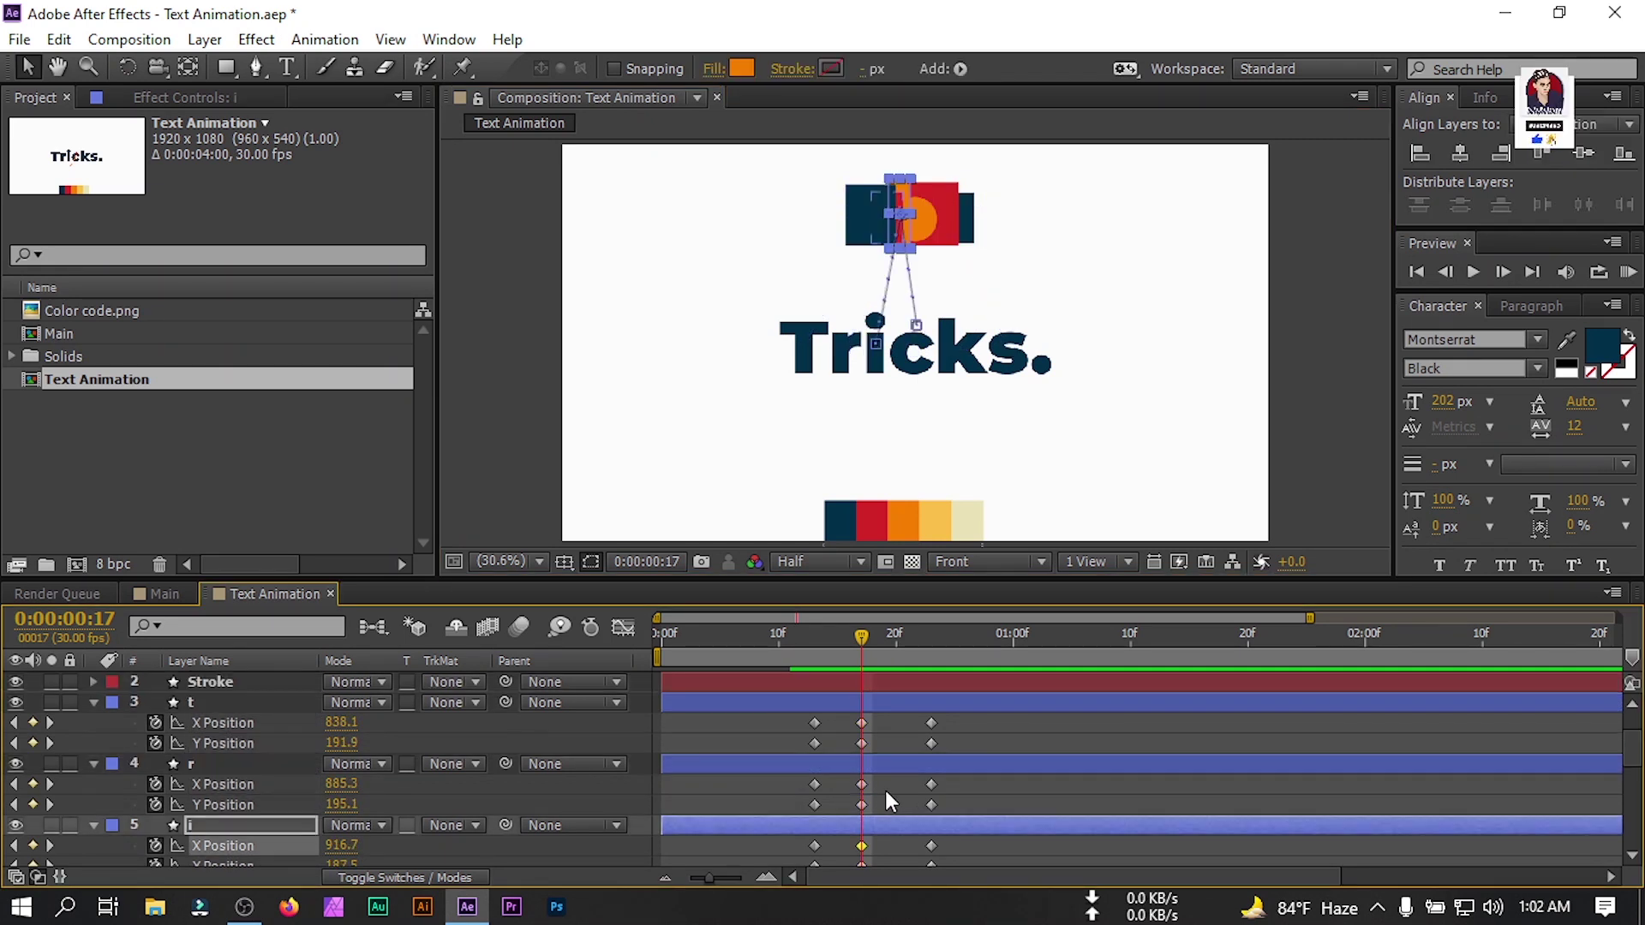
left_click(861, 722)
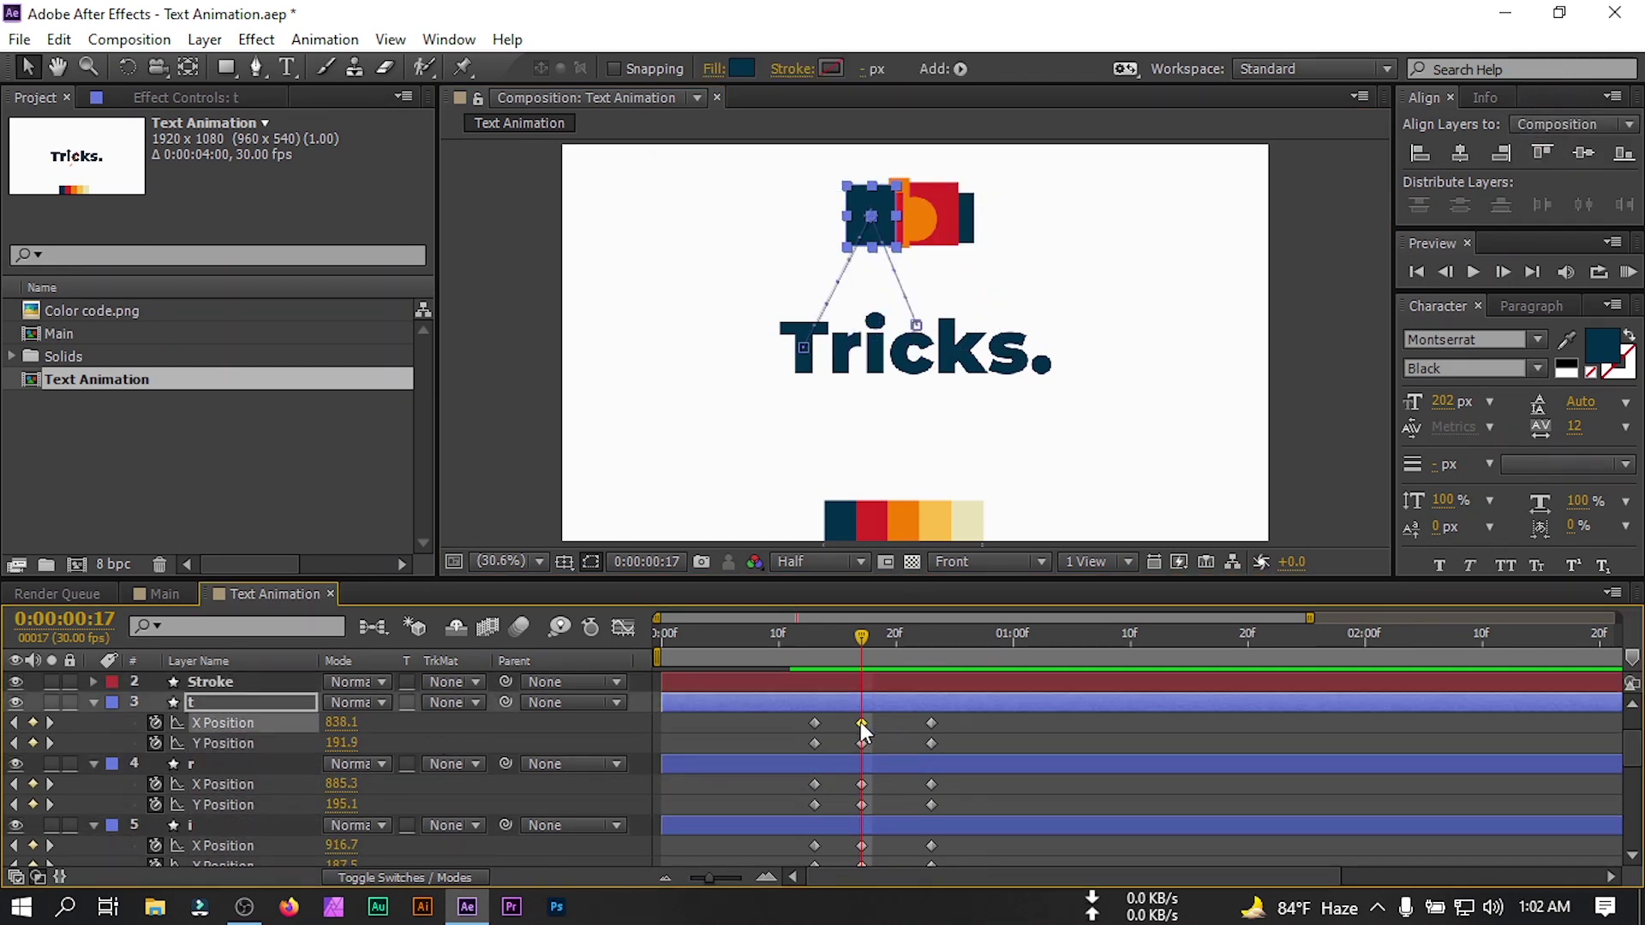
key("Delete")
left_click(861, 845)
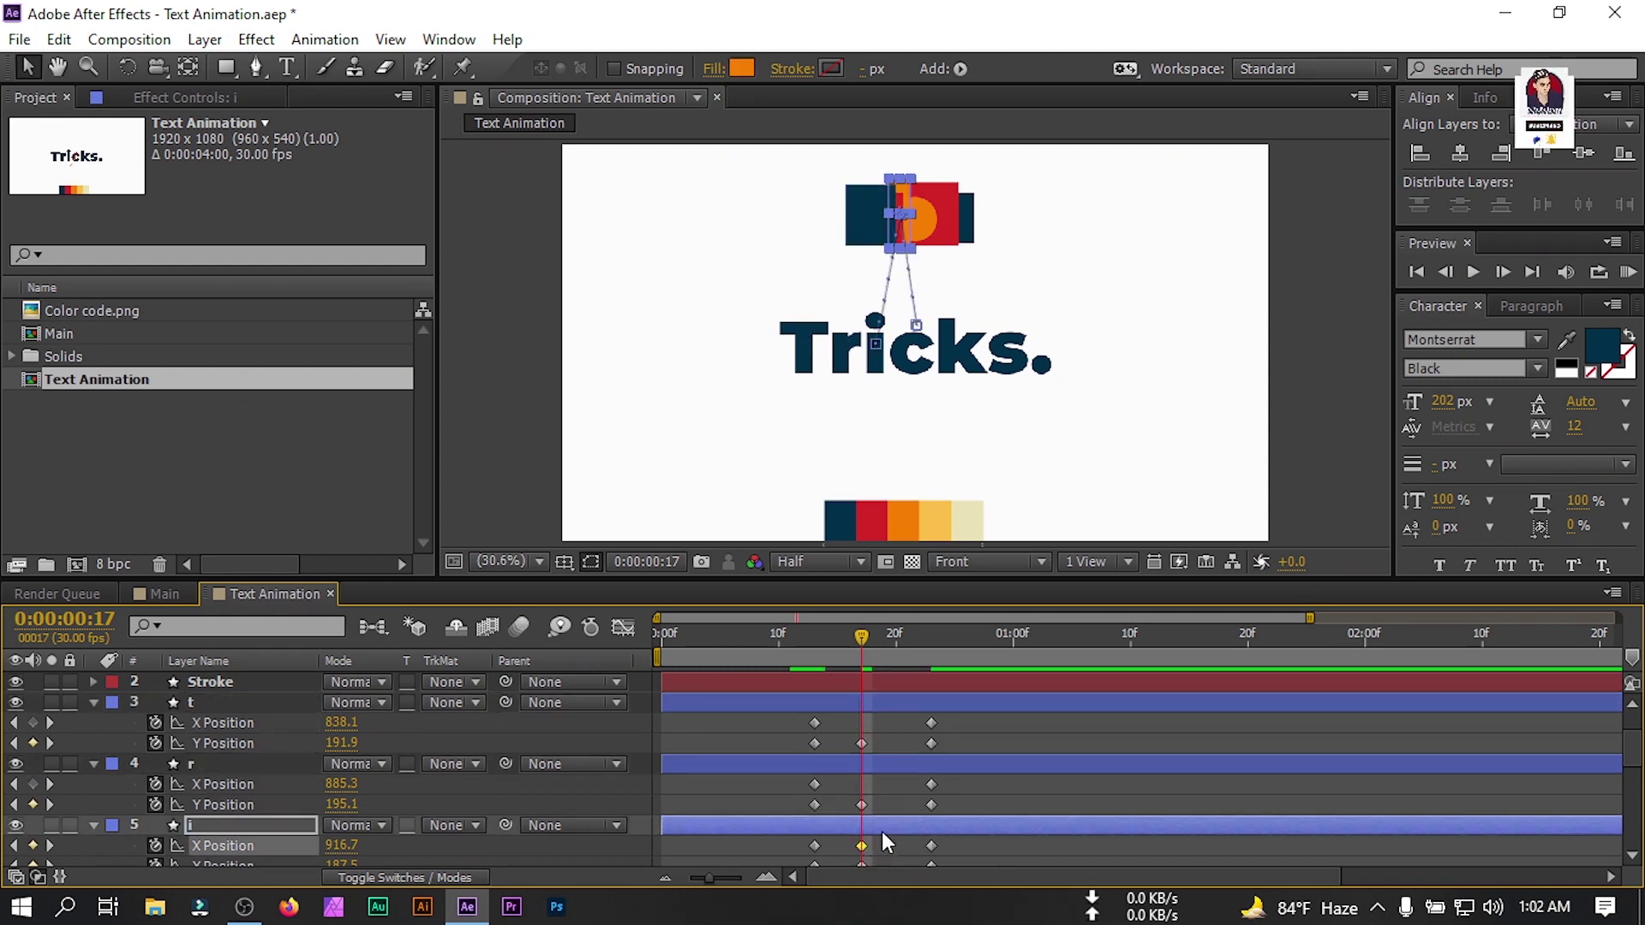
scroll(881, 831, "down", 1)
Remove the X Position keyframes at 0:00:00:17 from the c, k and s shape layers.
left_click(861, 846)
key("Delete")
scroll(860, 843, "down", 1)
left_click(861, 845)
key("Delete")
scroll(884, 826, "down", 1)
left_click(861, 846)
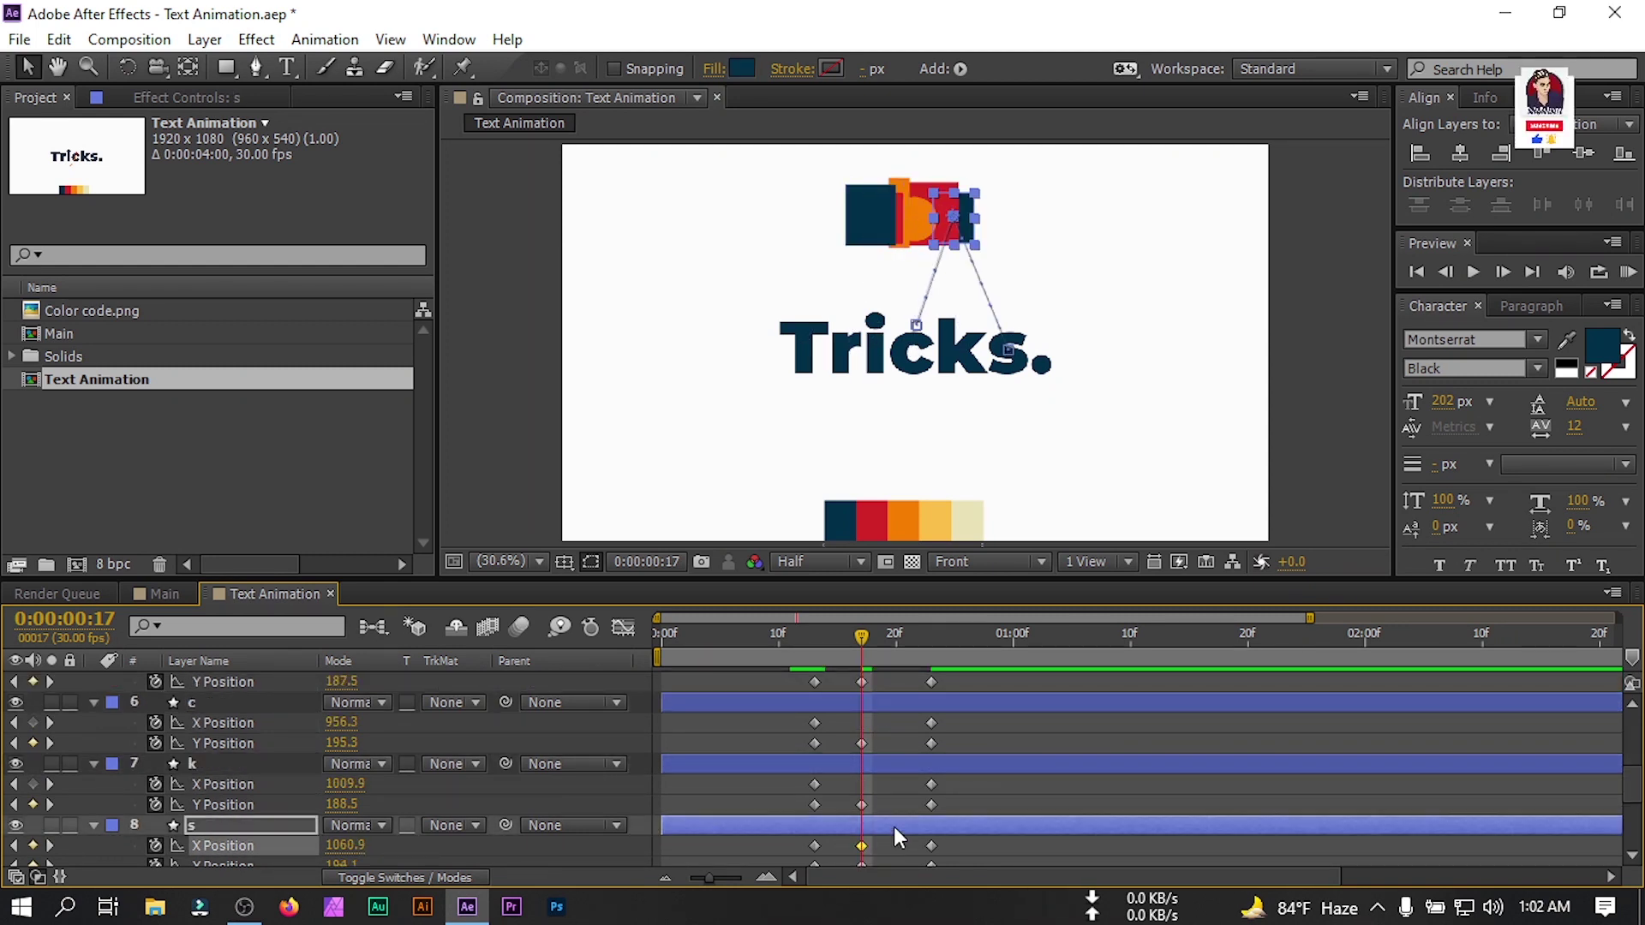
key("Delete")
scroll(893, 826, "down", 1)
Play back the letter shapes' movement and return to 0:00:00:23.
left_click_drag(870, 634, 804, 682)
key("space")
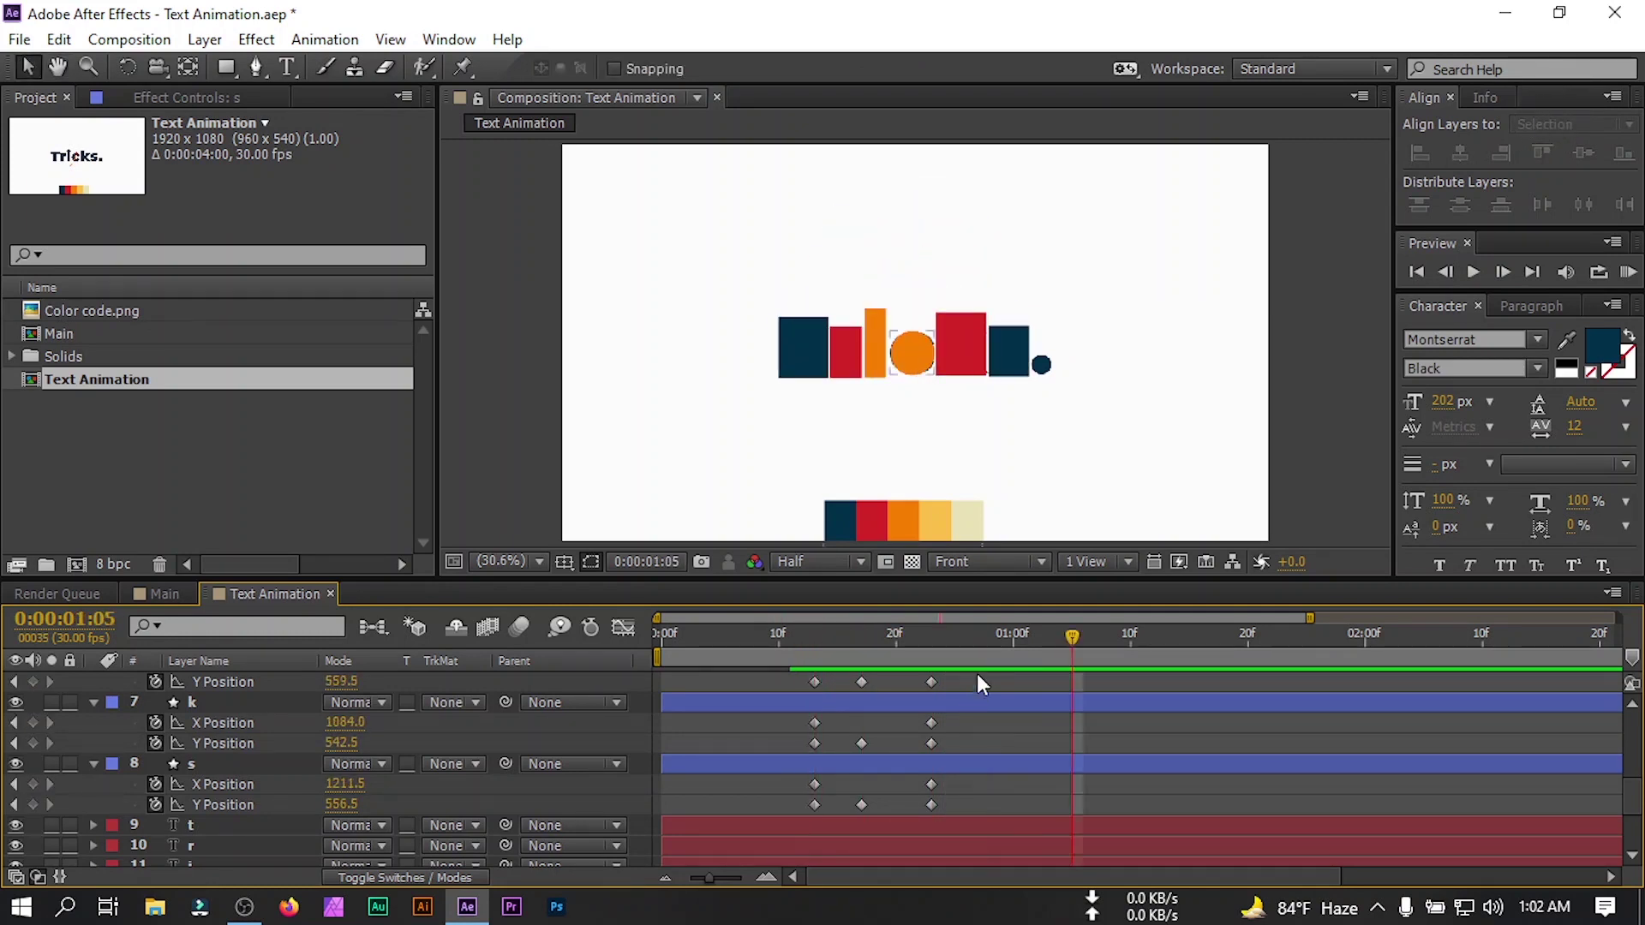
left_click_drag(1071, 638, 932, 687)
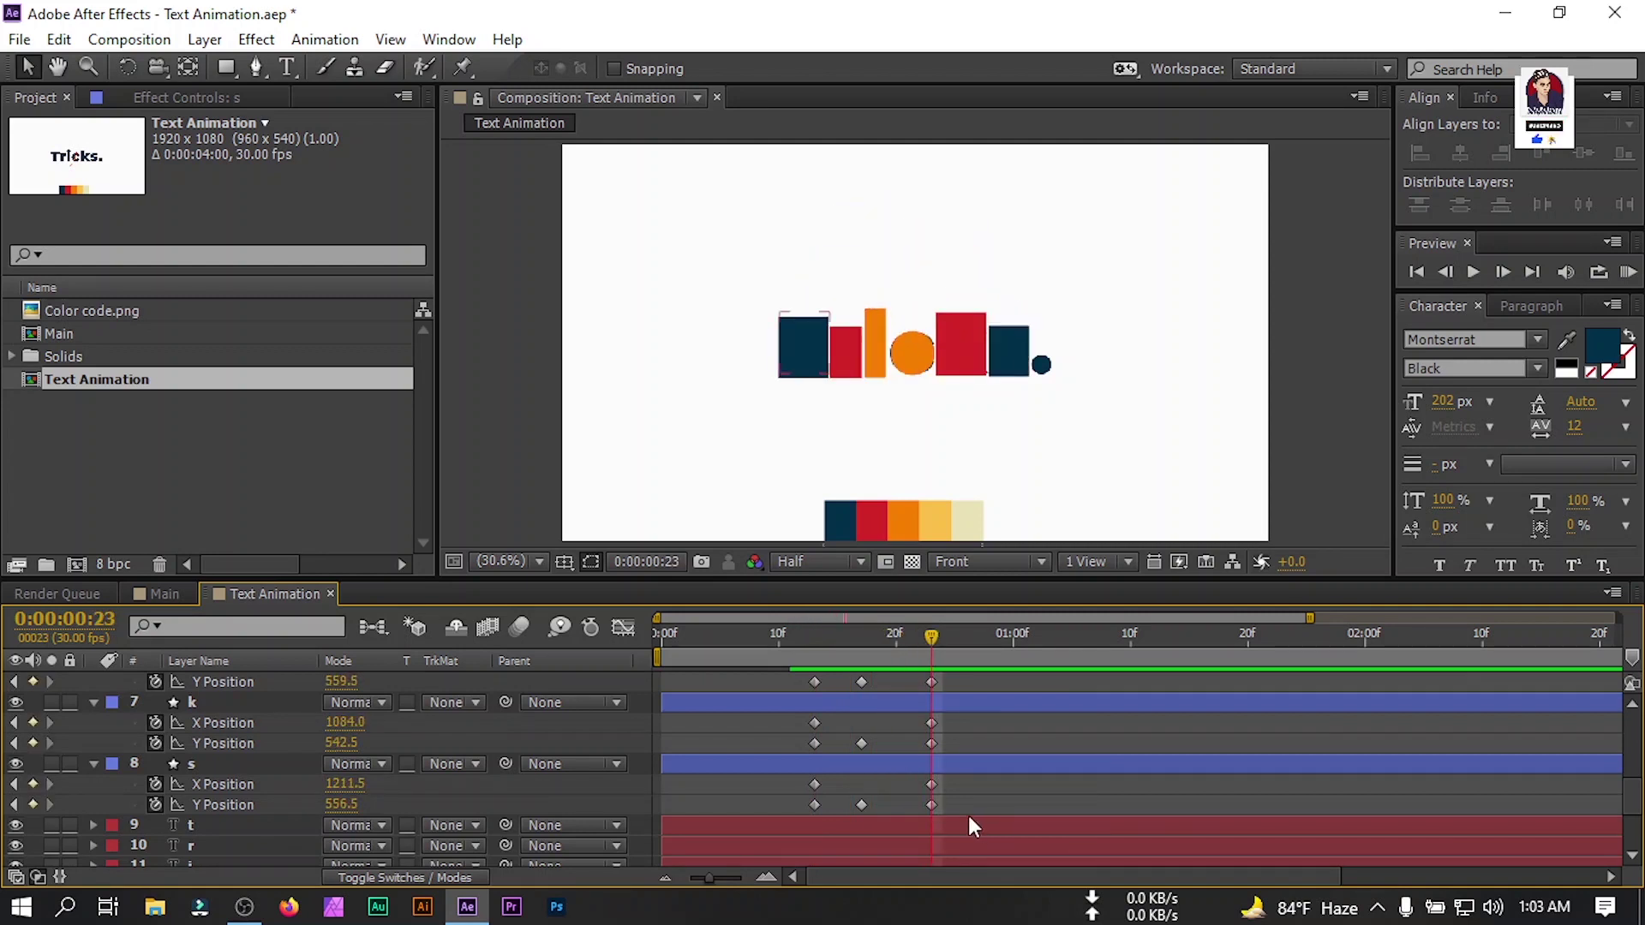
Select the Y Position keyframes of the six letter shape layers and apply Easy Ease to them.
left_click_drag(959, 809, 795, 811)
left_click_drag(783, 809, 778, 802)
left_click_drag(963, 745, 802, 752)
scroll(836, 757, "up", 1)
scroll(921, 757, "up", 1)
scroll(865, 756, "up", 1)
scroll(857, 757, "up", 2)
left_click_drag(968, 803, 798, 811)
right_click(814, 804)
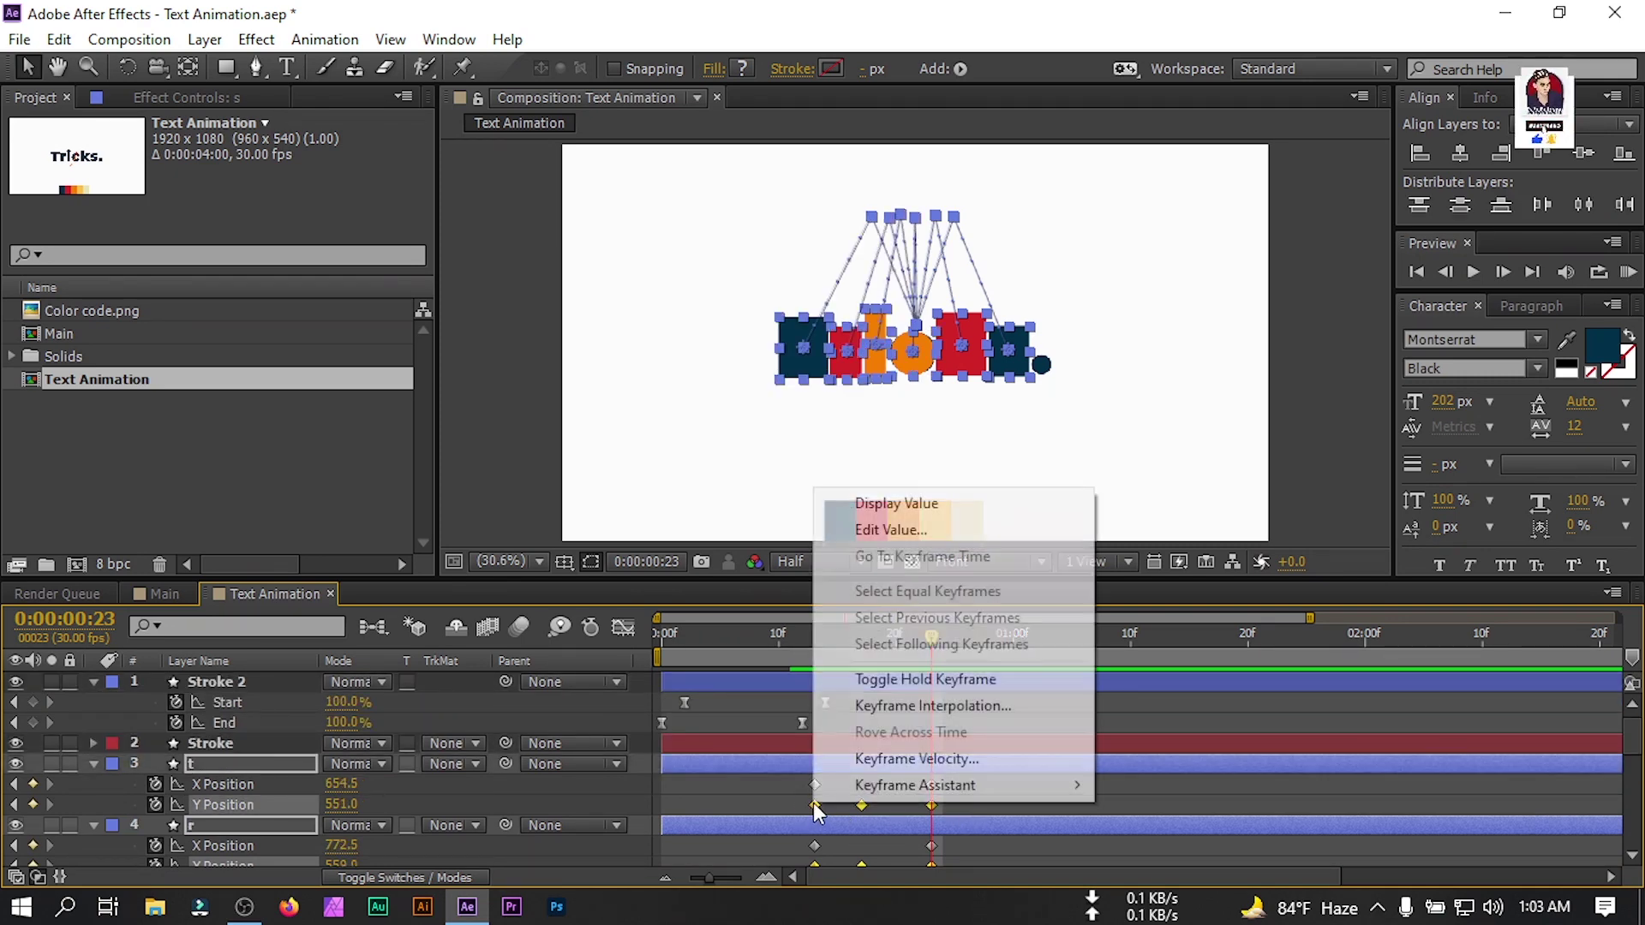
mouse_move(855, 793)
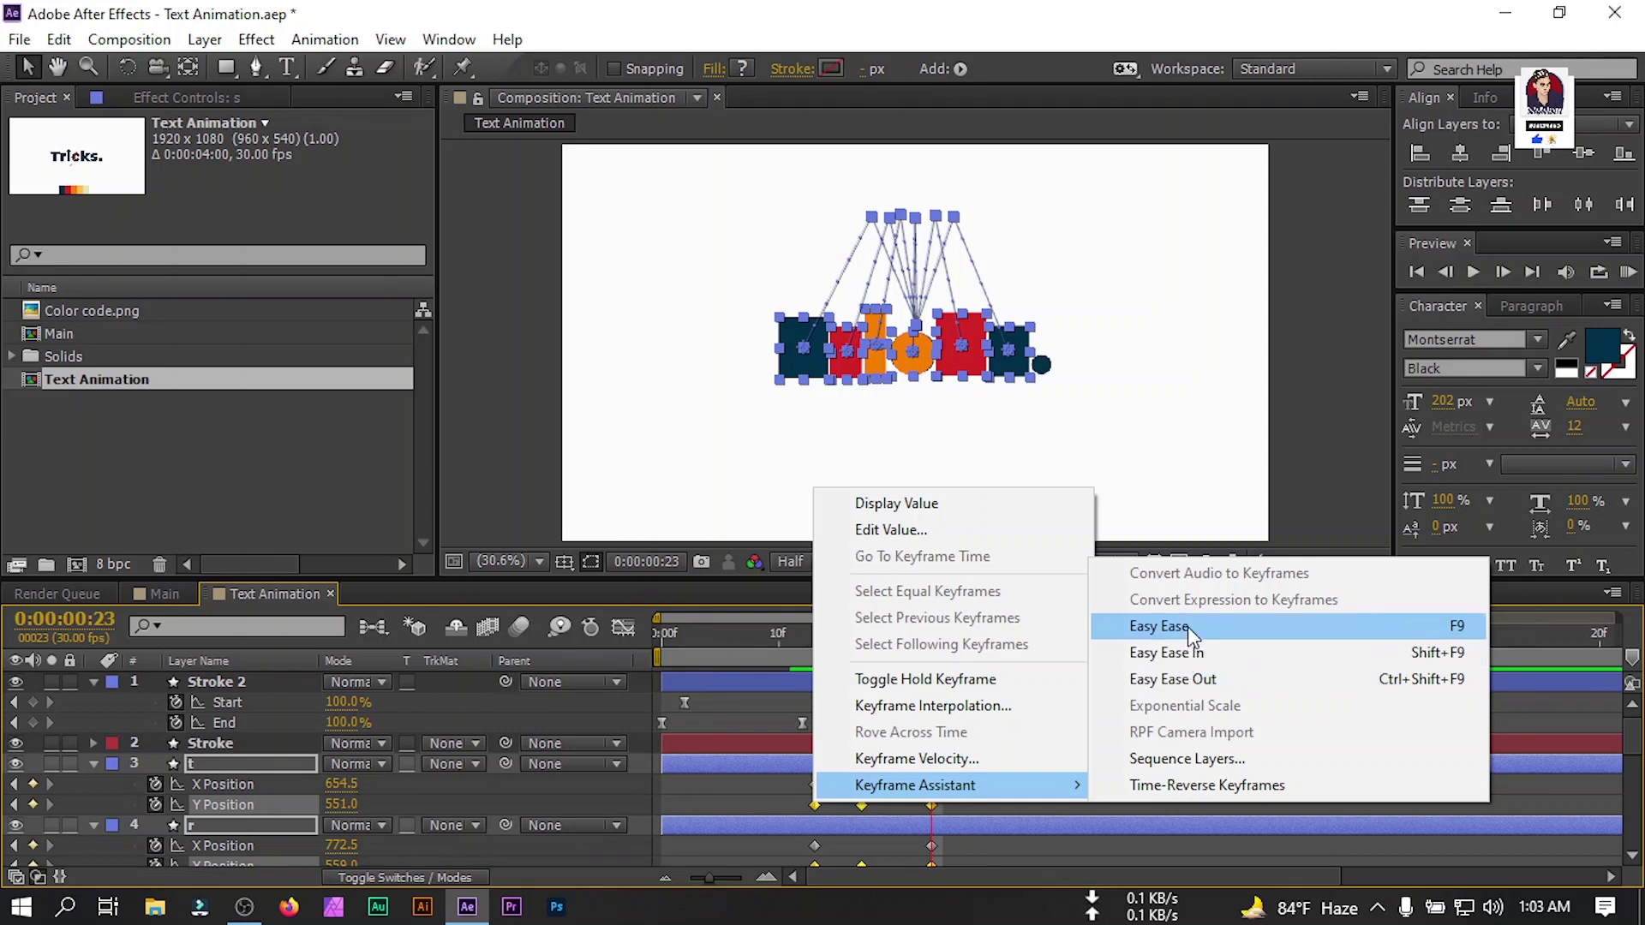
left_click(1187, 625)
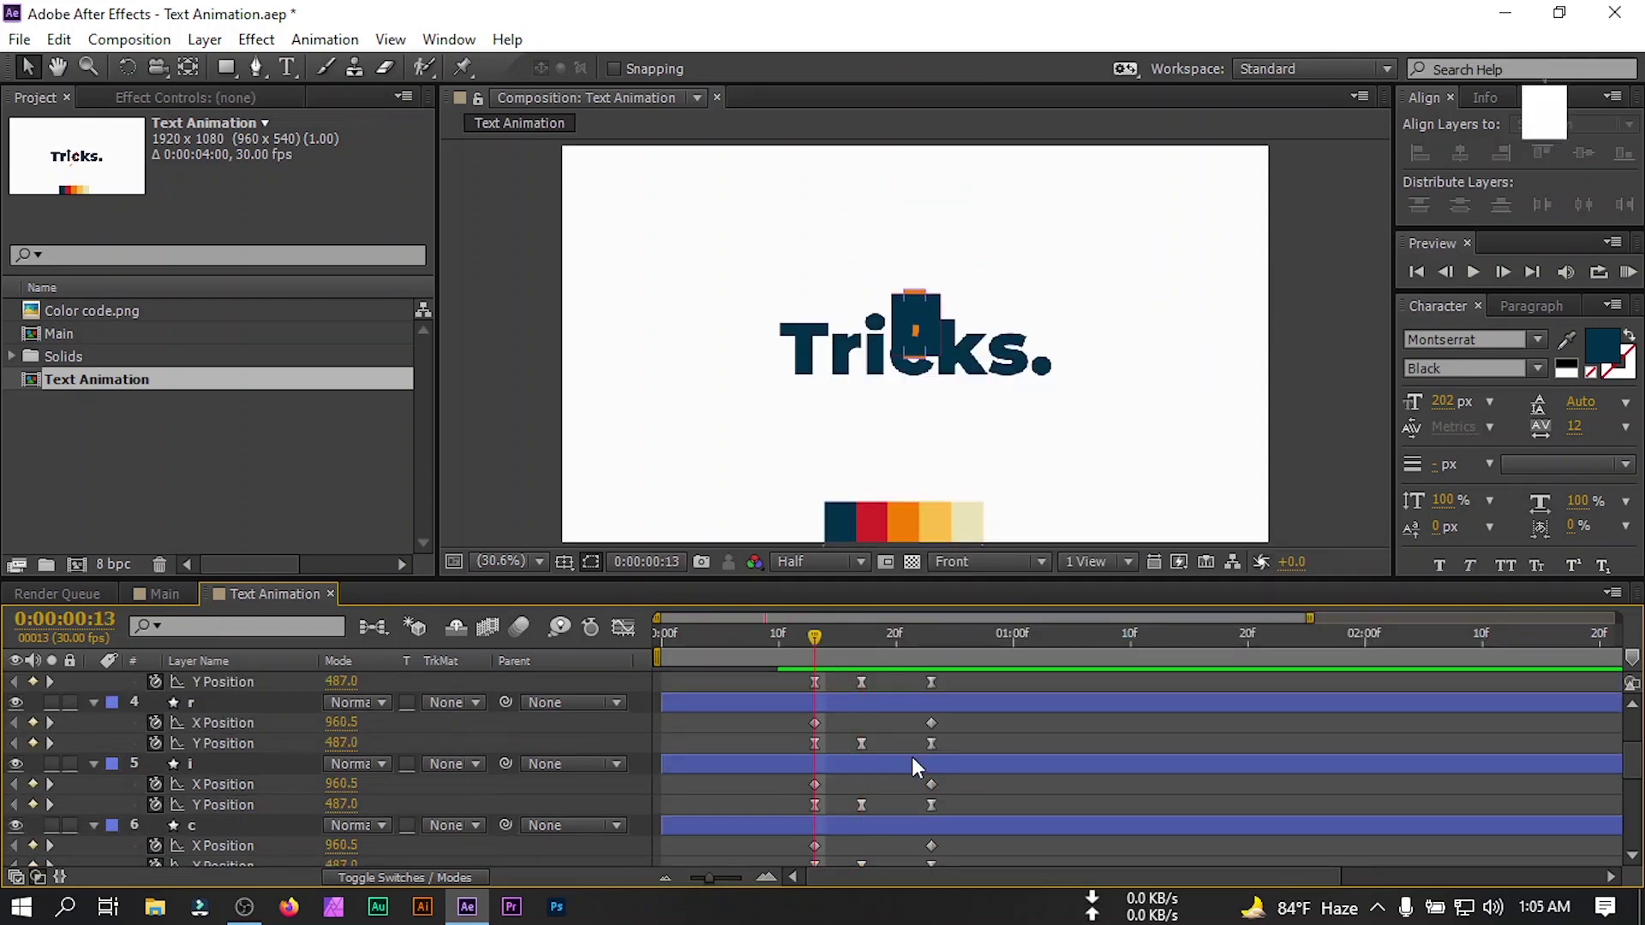
Add Rotation keyframes to the six letter shape layers at 0:00:00:13 and 0:00:00:23.
scroll(883, 763, "up", 1)
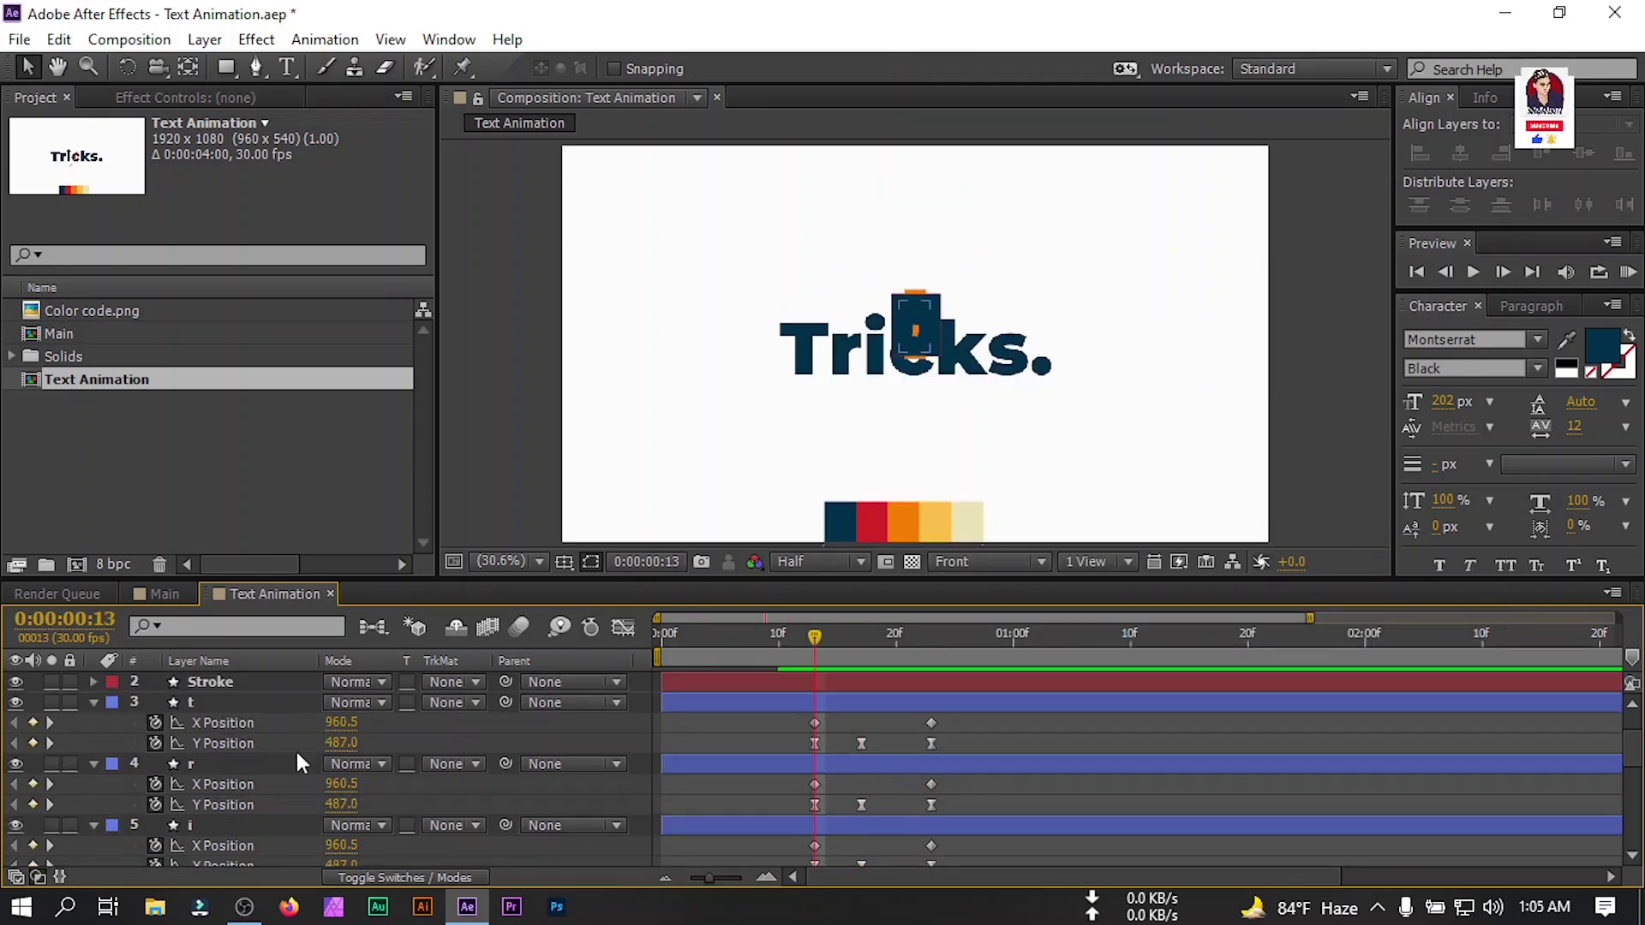
left_click(182, 702)
scroll(226, 806, "down", 1)
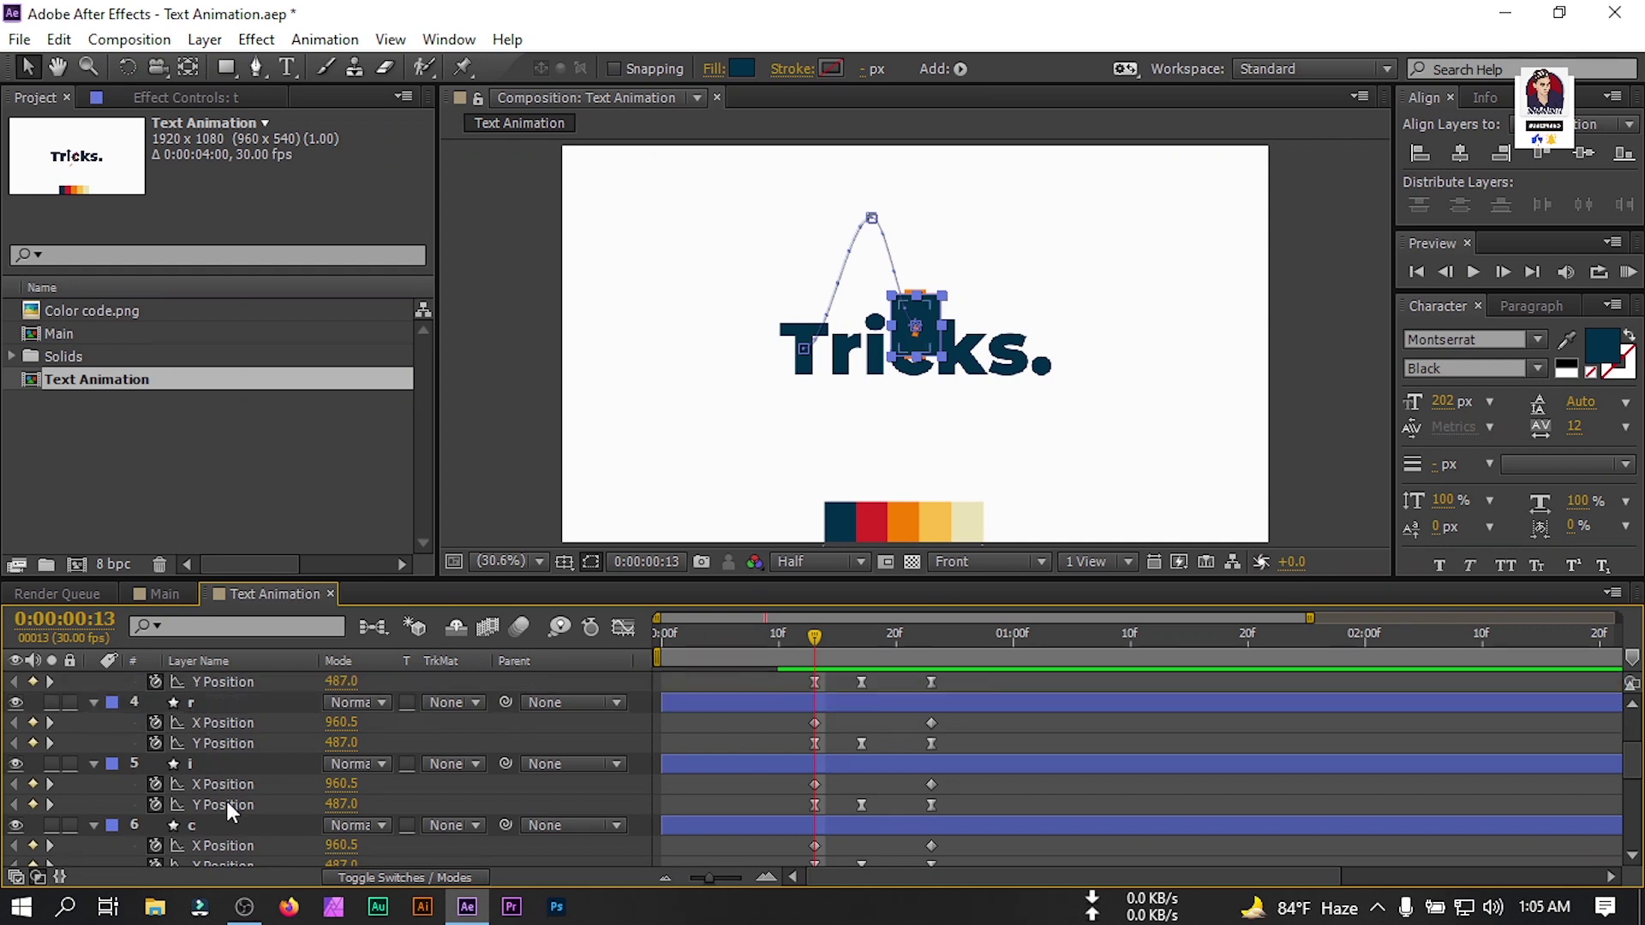
scroll(222, 810, "down", 2)
left_click(207, 827, "shift")
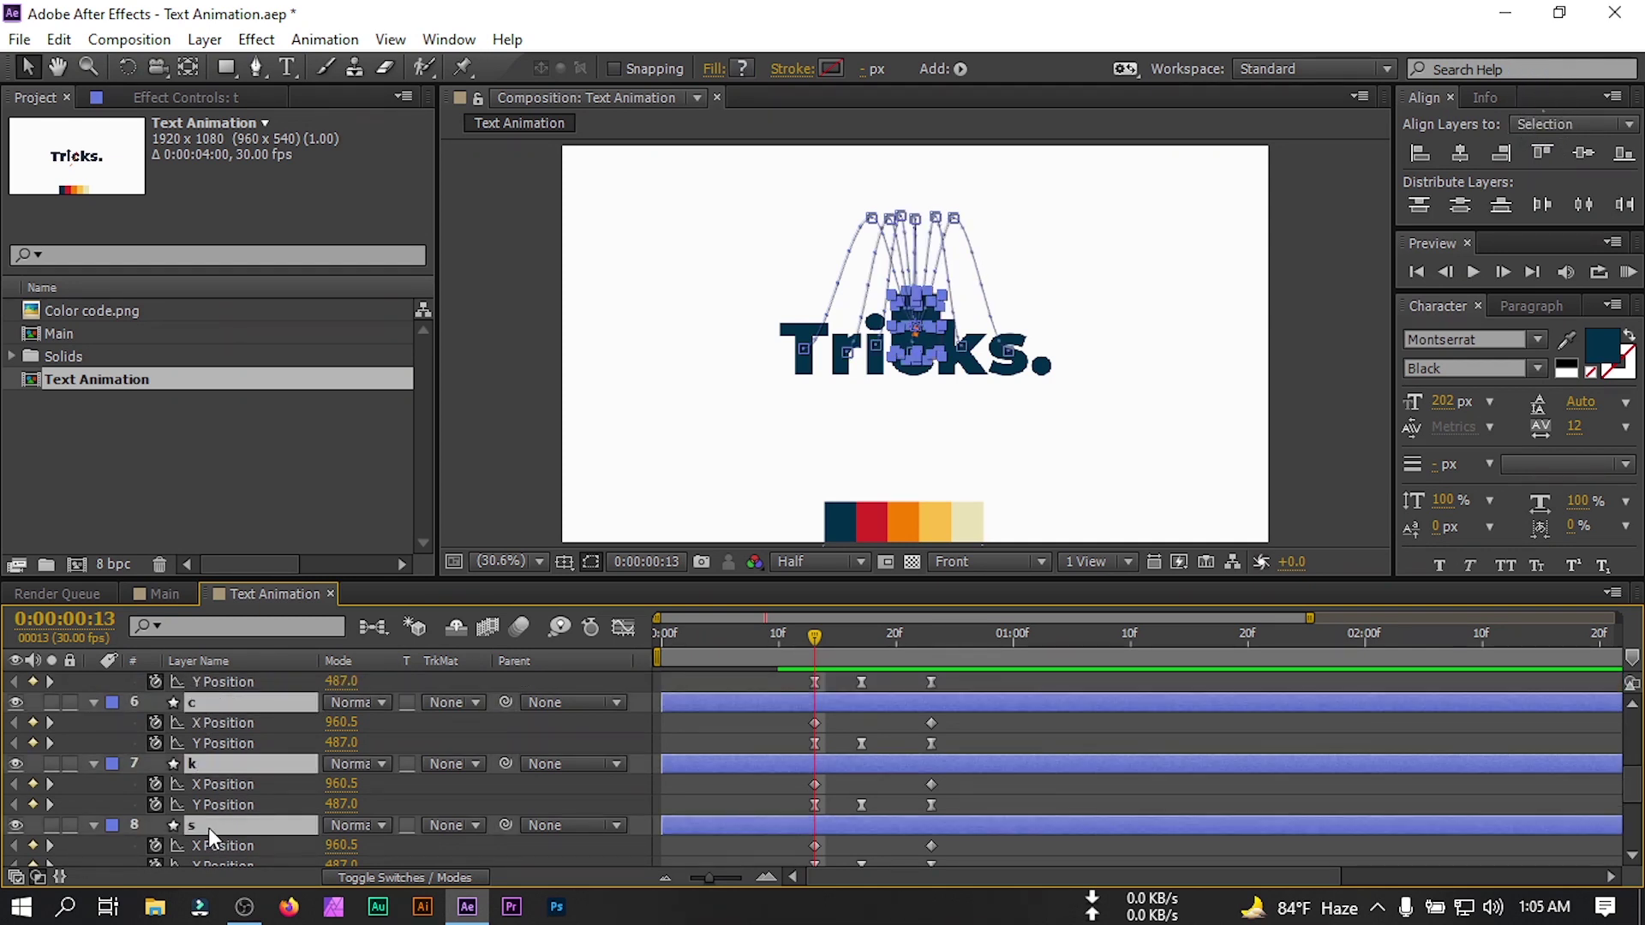
key("r")
scroll(251, 808, "up", 1)
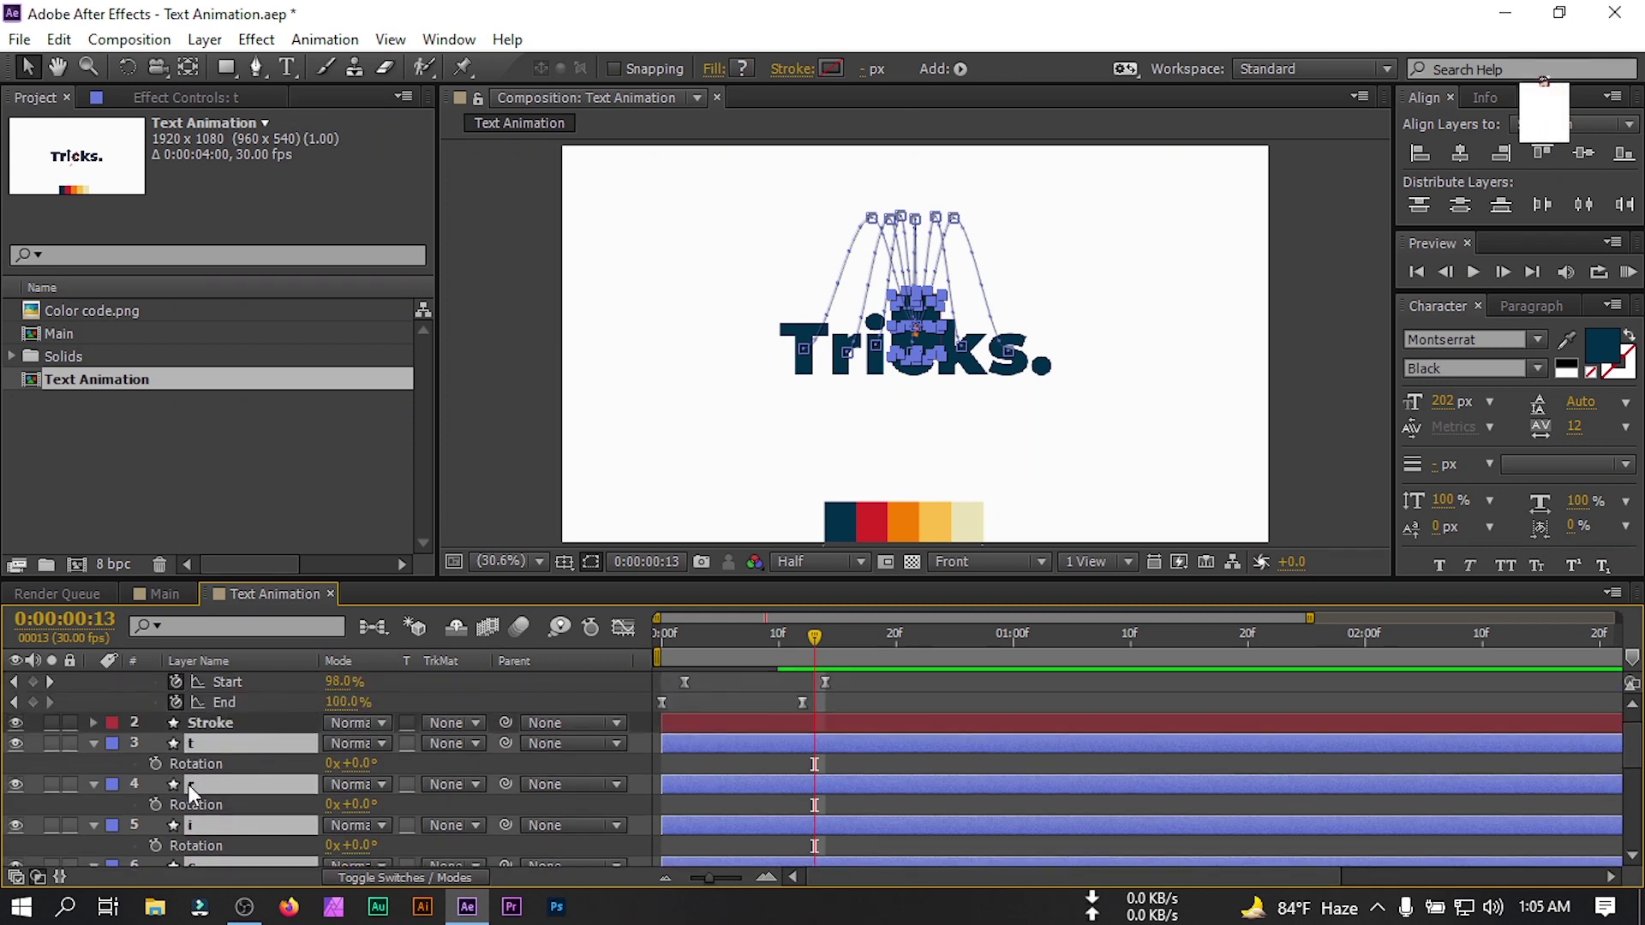
left_click(155, 763)
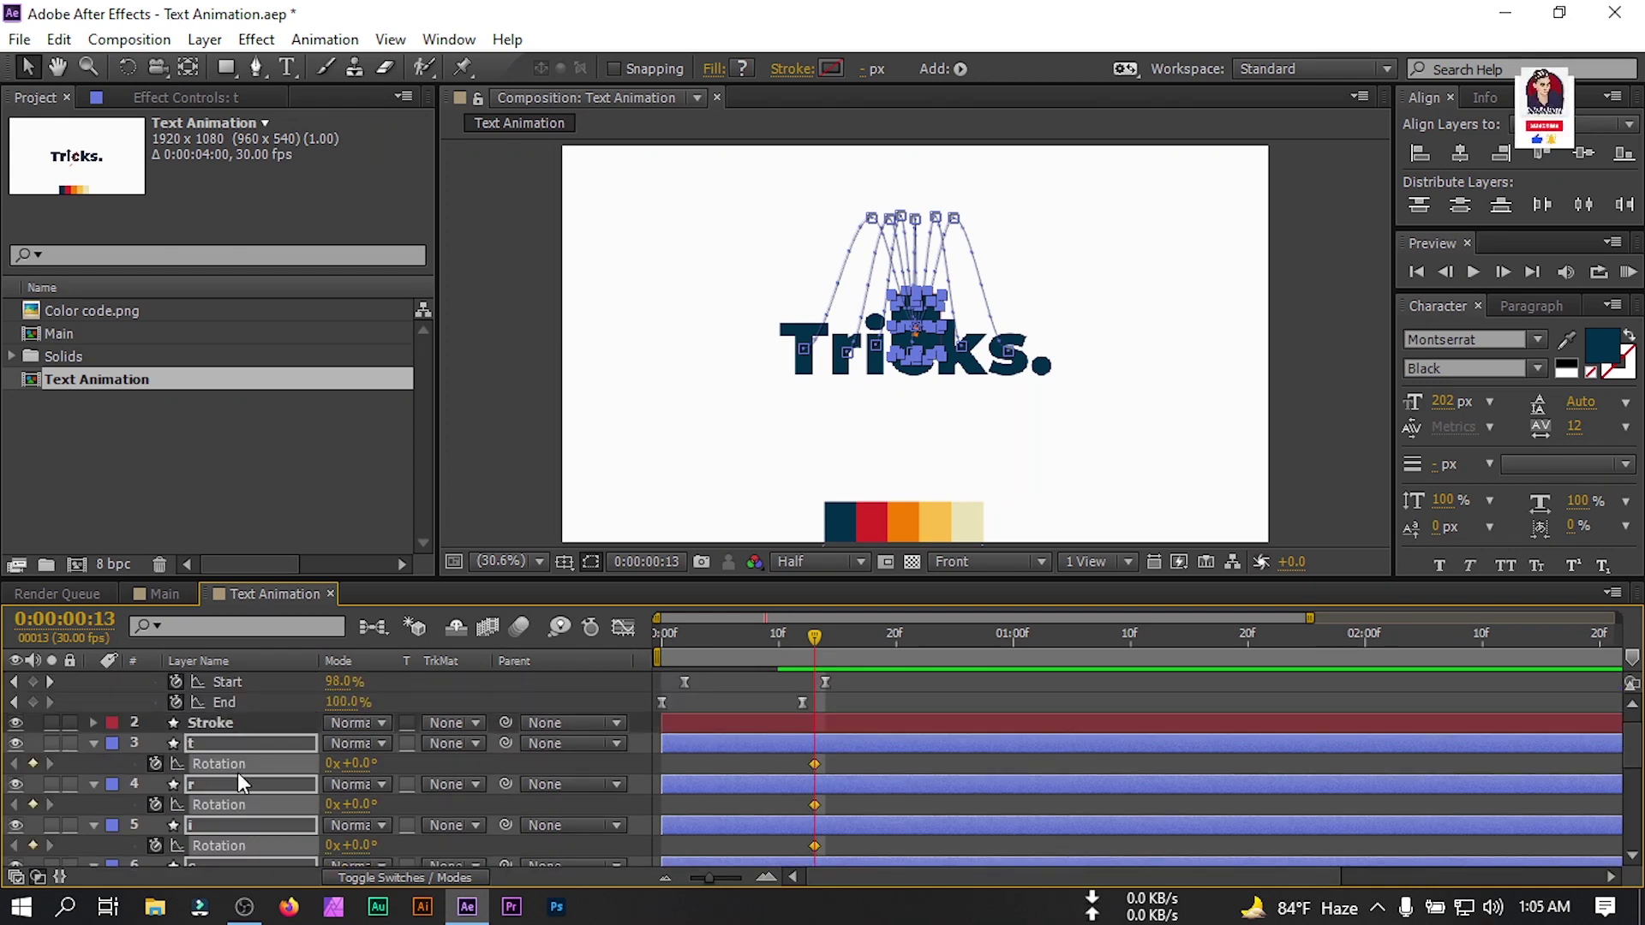
key("shift+Page_Down")
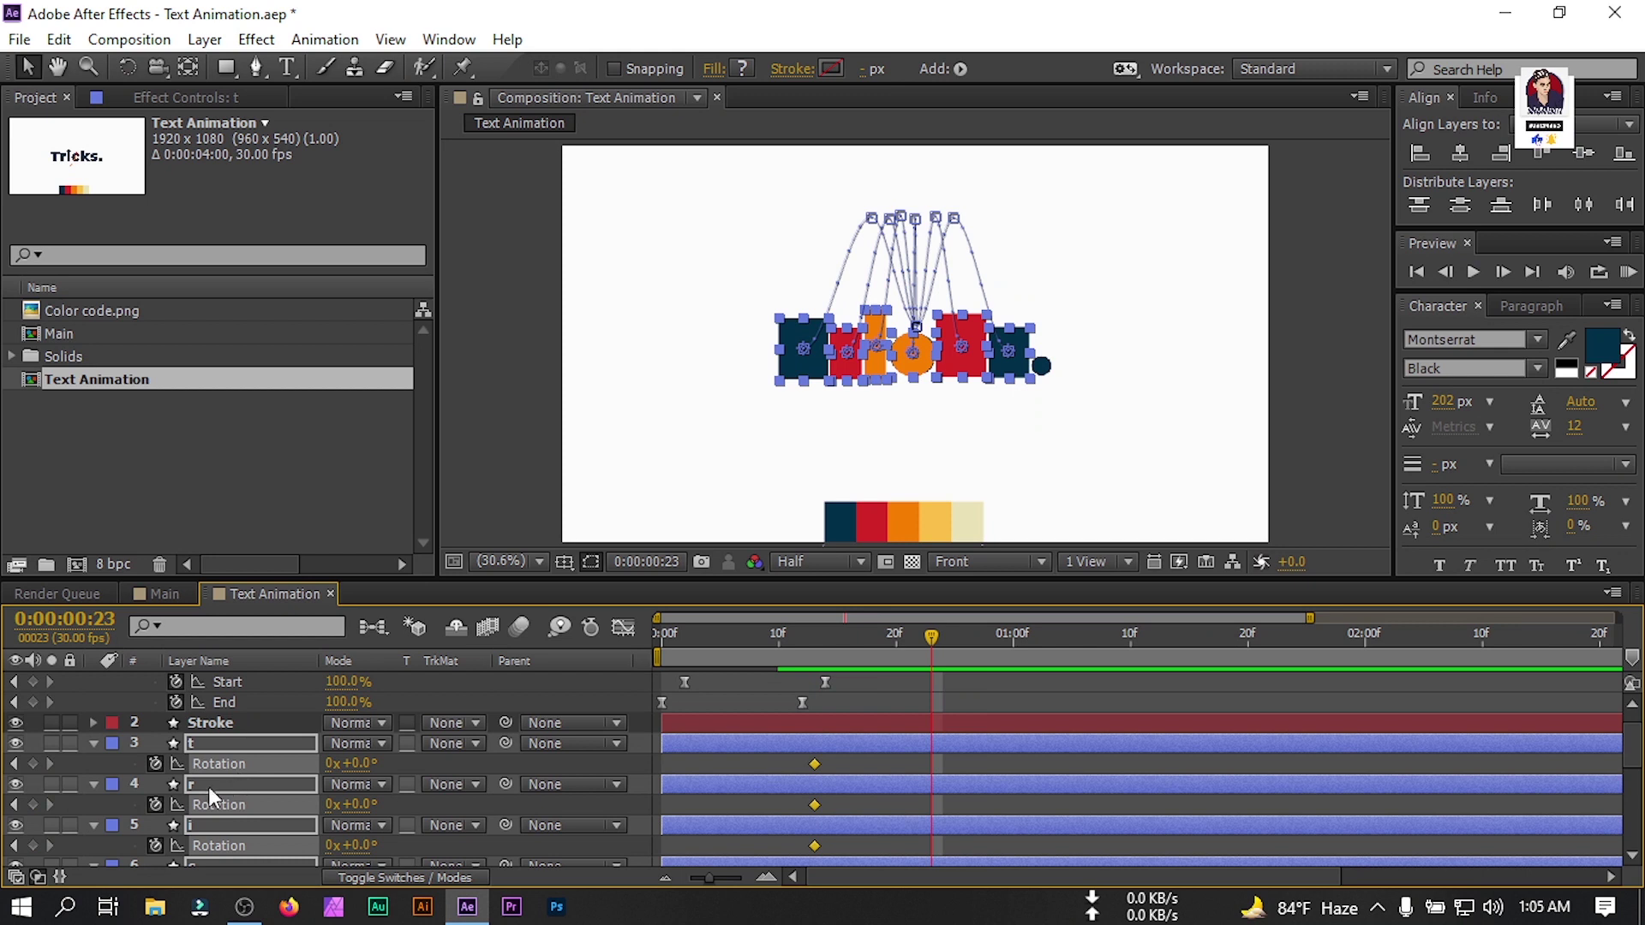
left_click(32, 763)
Set the t shape layer's Rotation keyframe at 0:00:00:13 to 140°.
left_click_drag(932, 640, 810, 673)
left_click(841, 781)
left_click(815, 763)
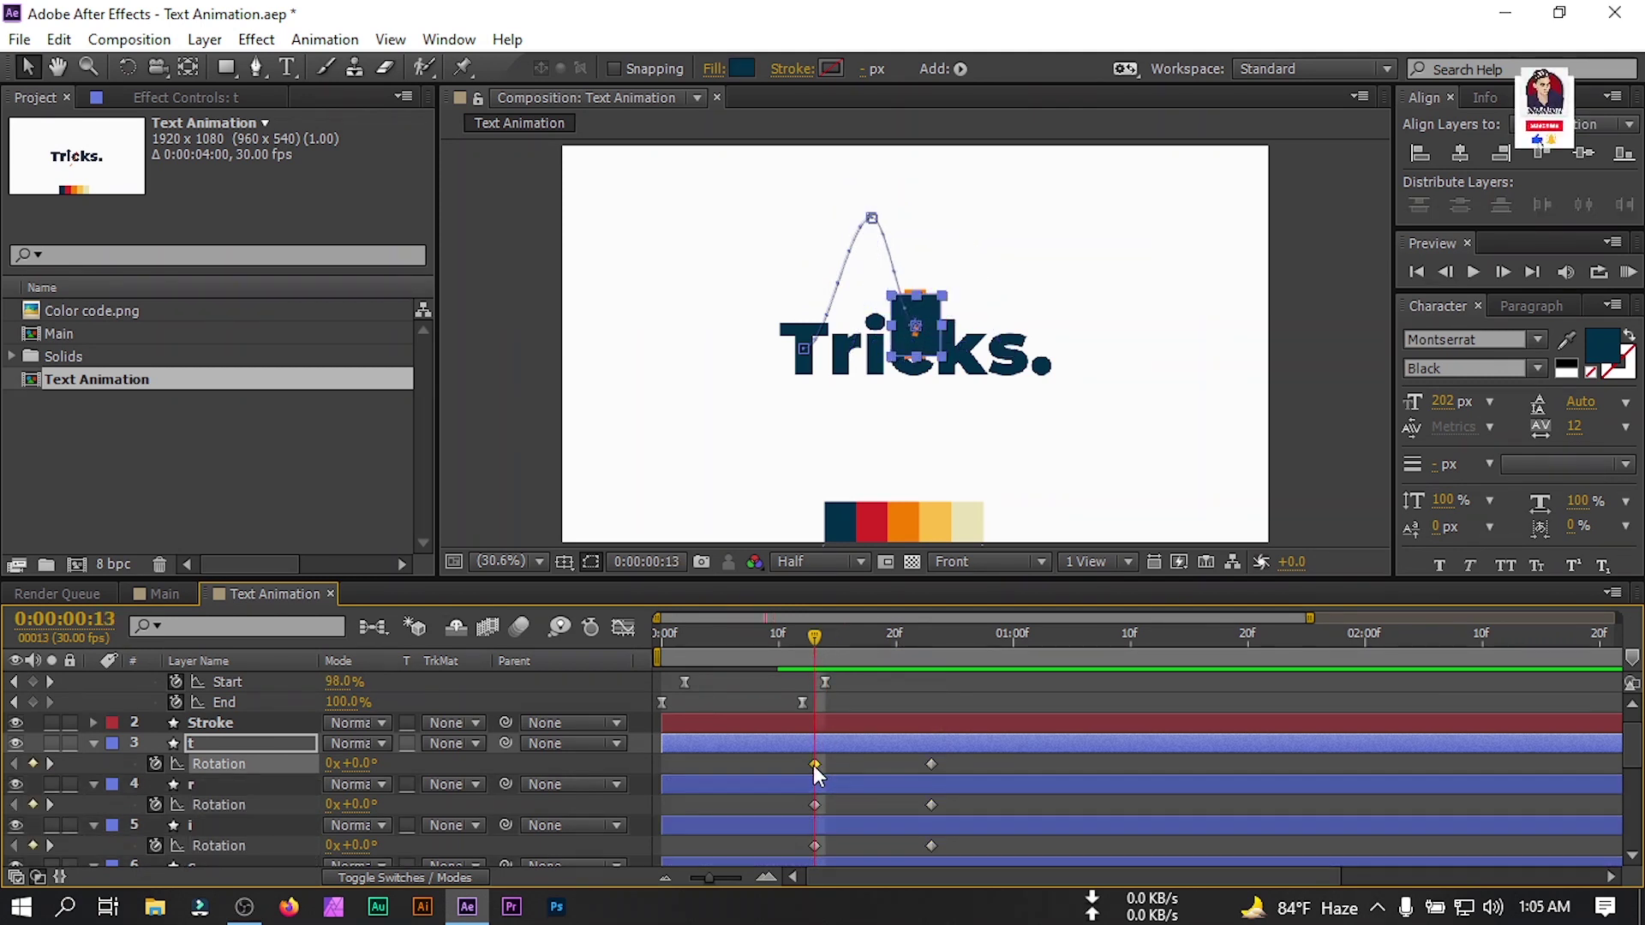
left_click(363, 765)
key("Return")
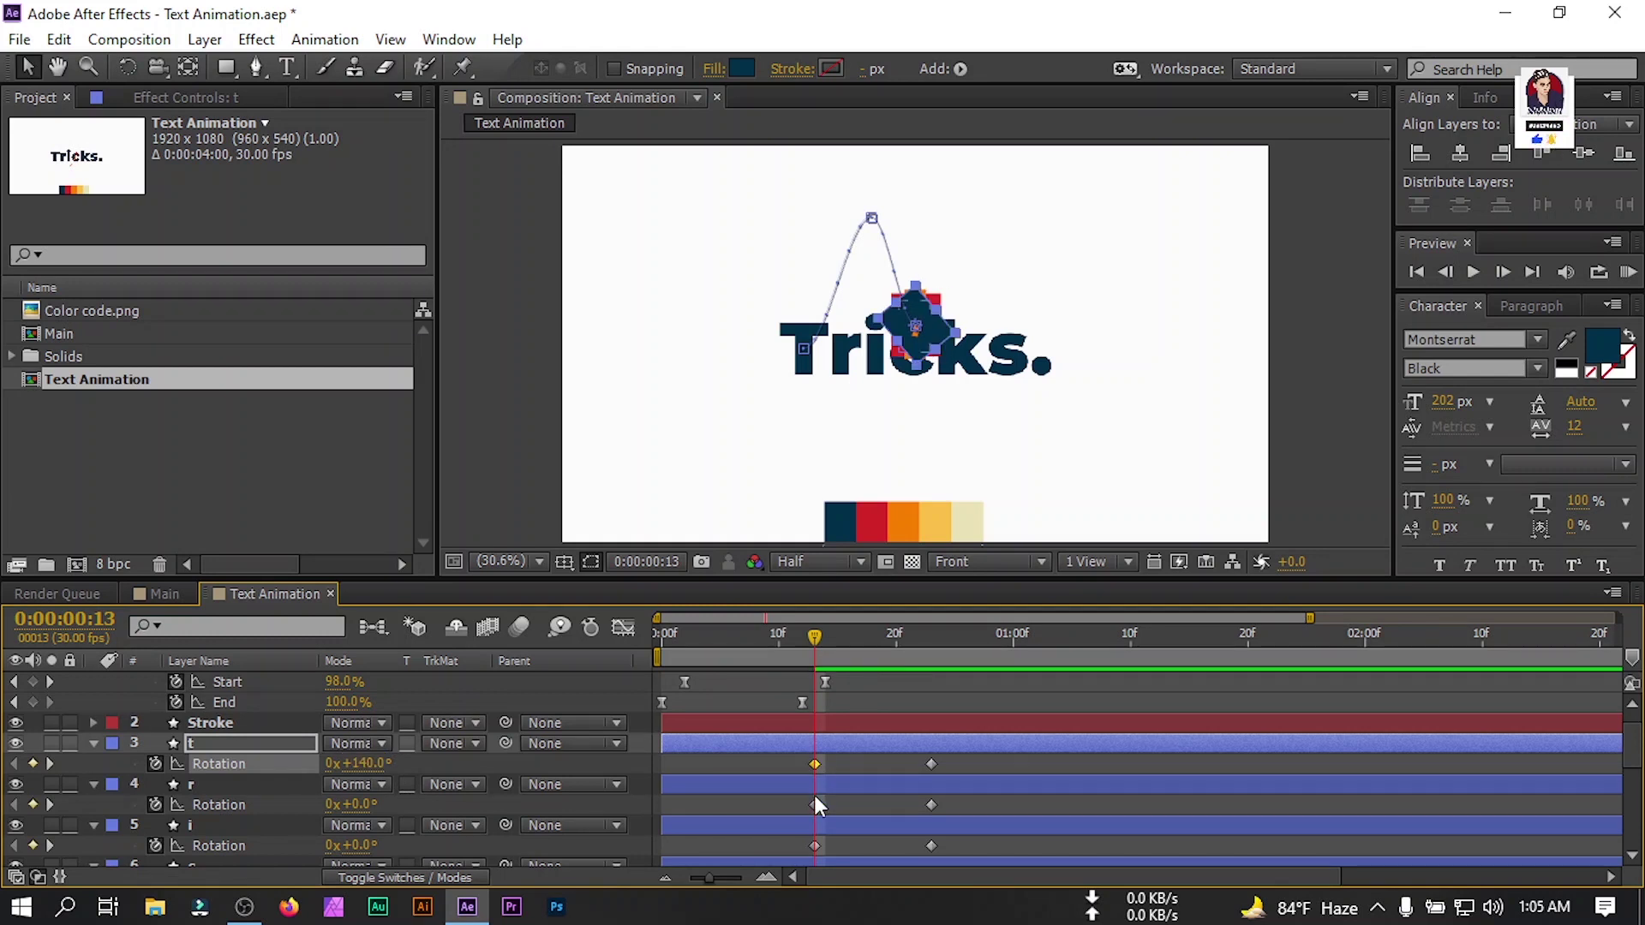
Set the r shape layer's Rotation keyframe at 0:00:00:13 to 120°.
left_click(815, 804)
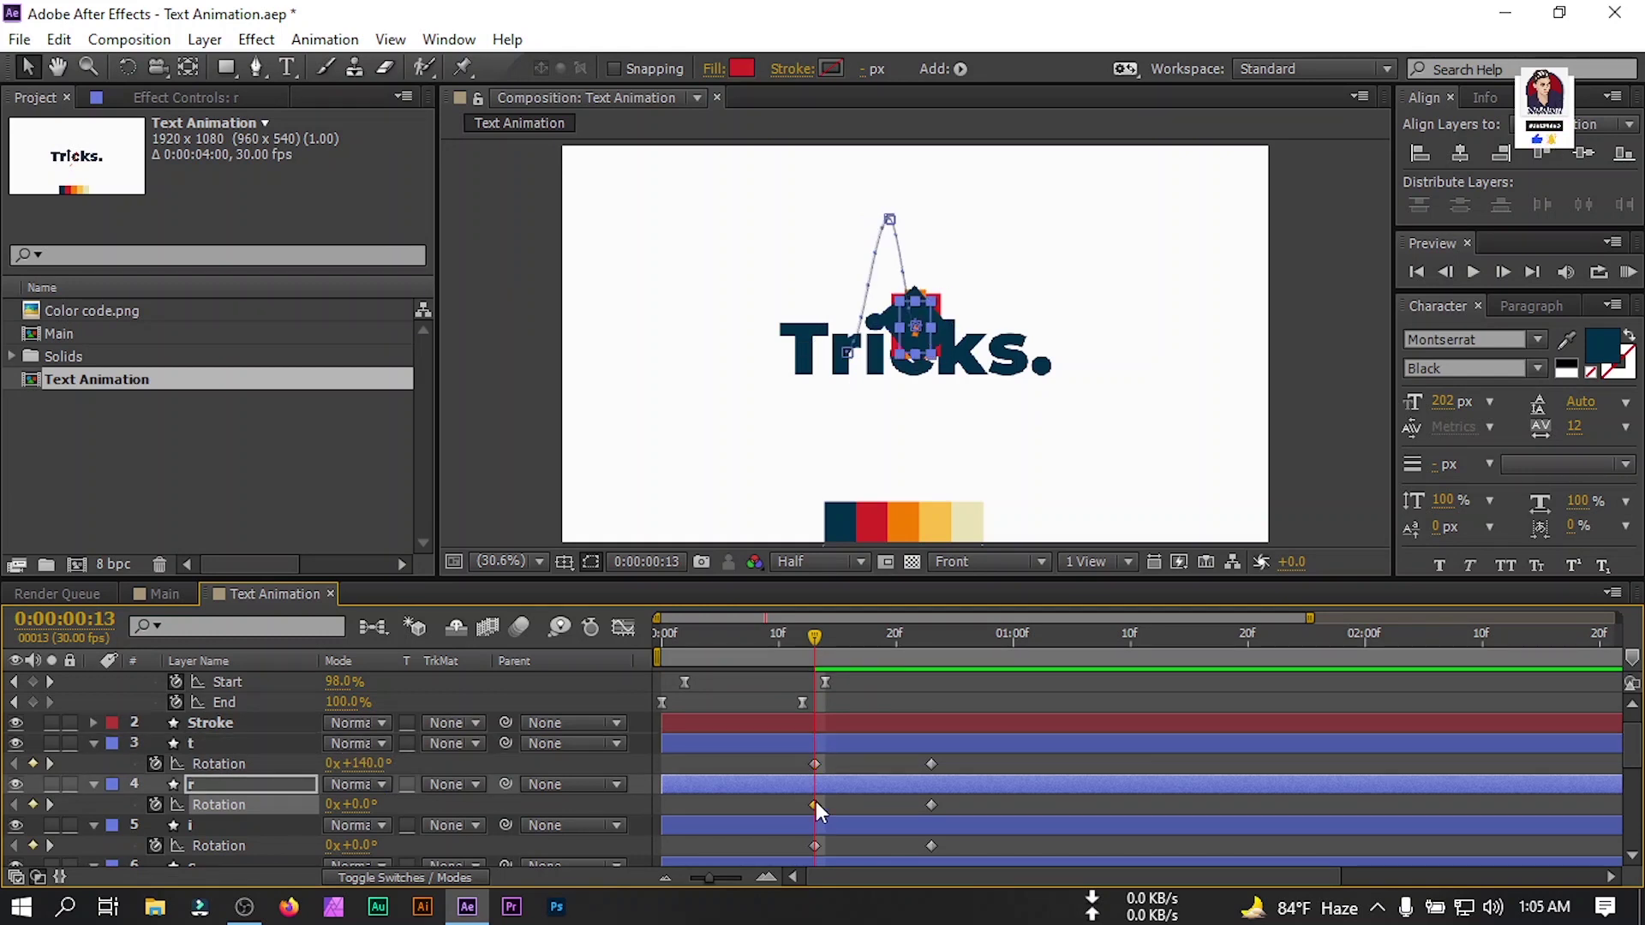
left_click(356, 805)
type("120")
key("Return")
Set the i shape layer's Rotation at 0:00:00:13 to 100°.
scroll(386, 793, "down", 2)
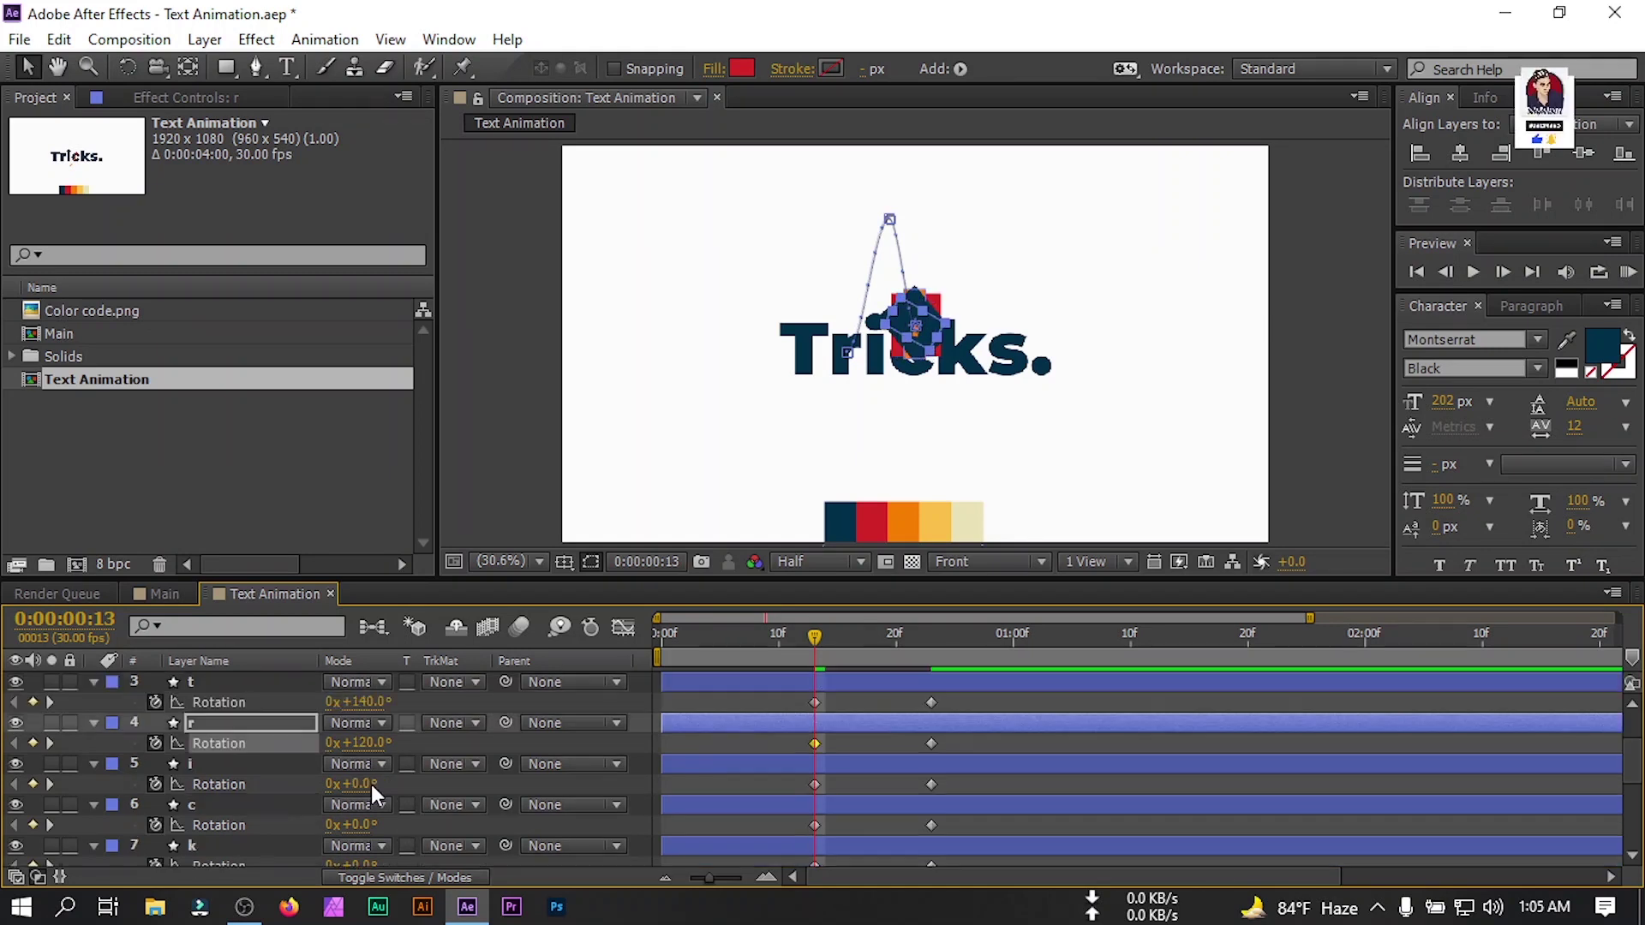
left_click(355, 785)
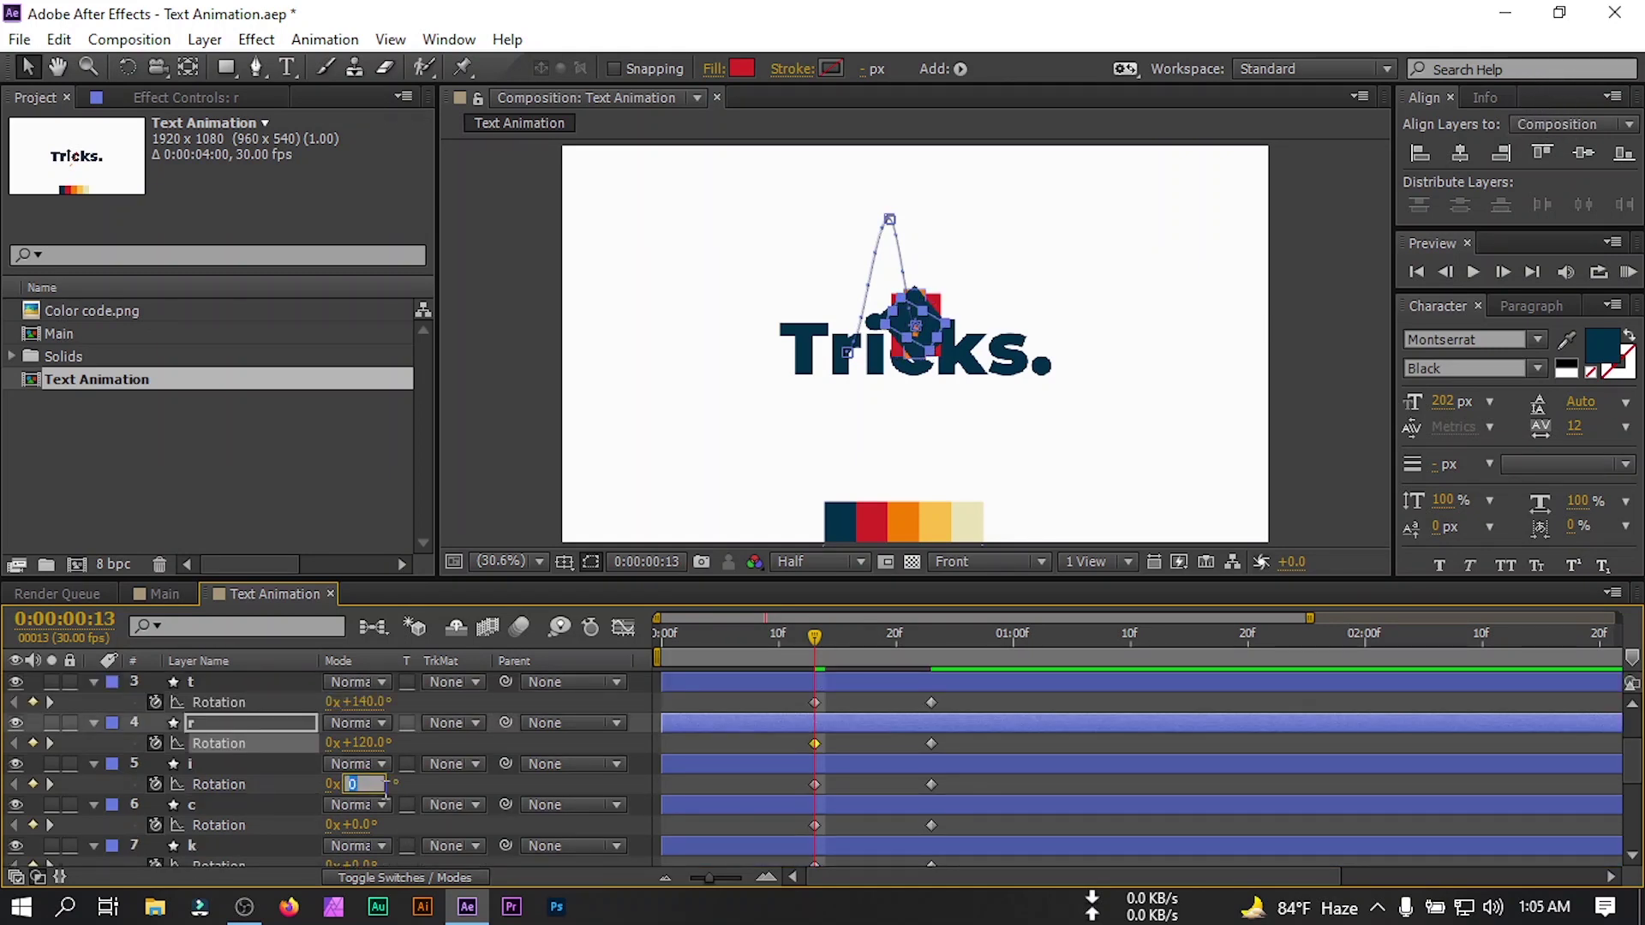
type("11")
key("BackSpace")
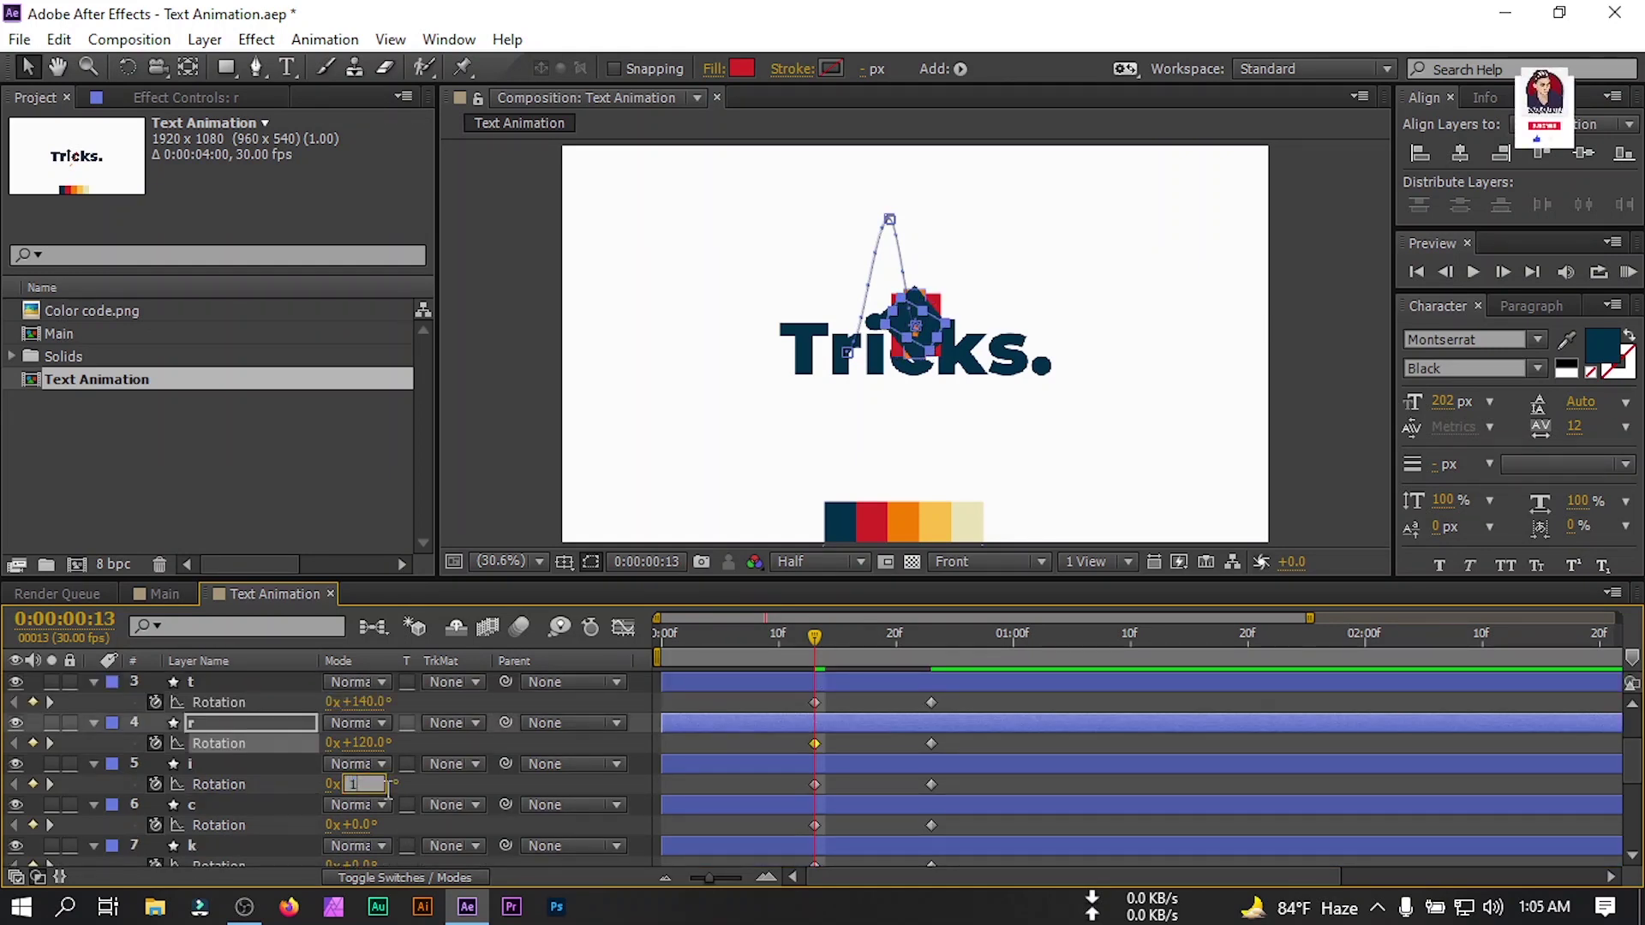
type("00")
key("Return")
Set the c shape layer's Rotation at 0:00:00:13 to -100°.
scroll(356, 789, "down", 1)
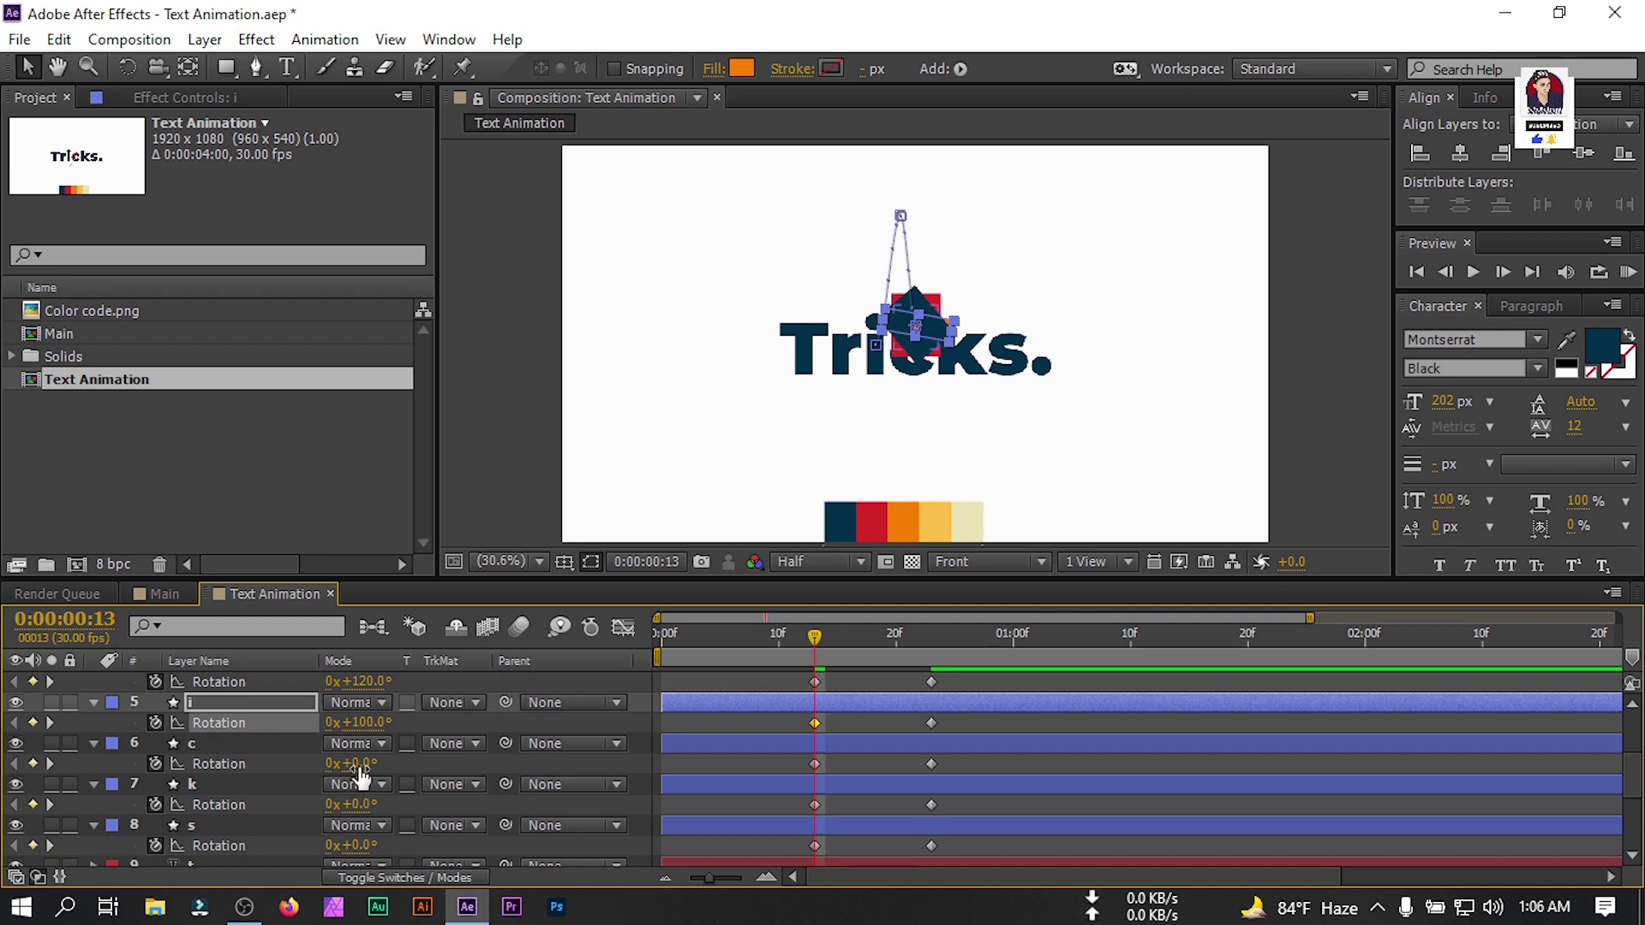
left_click(357, 765)
type("-1")
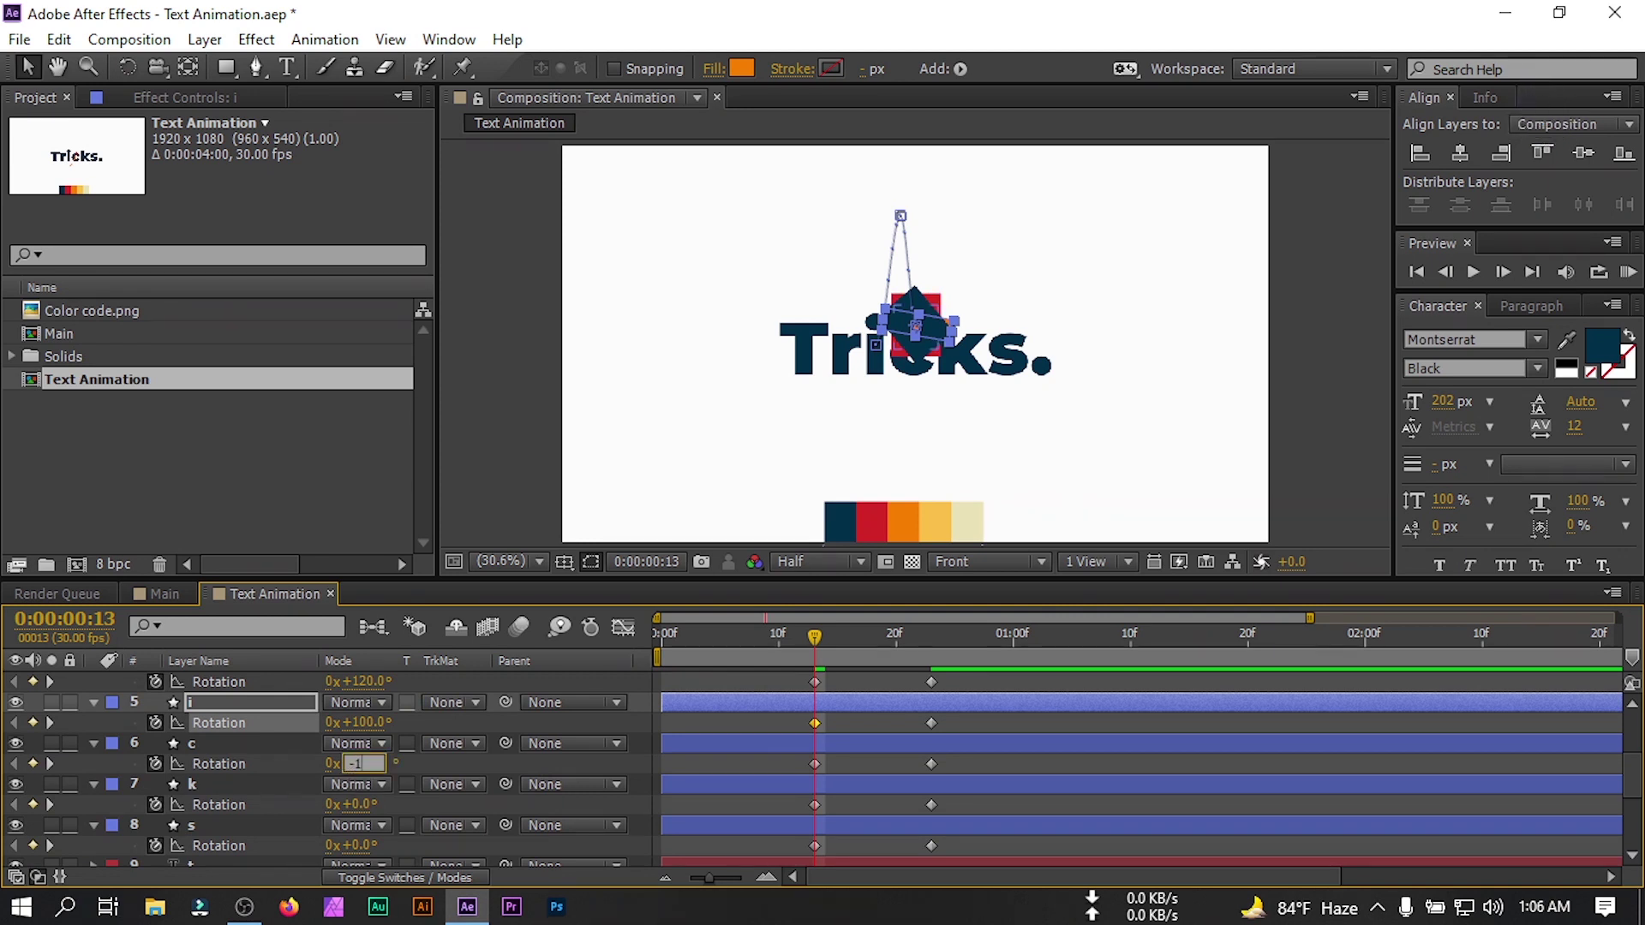
type("00")
key("Return")
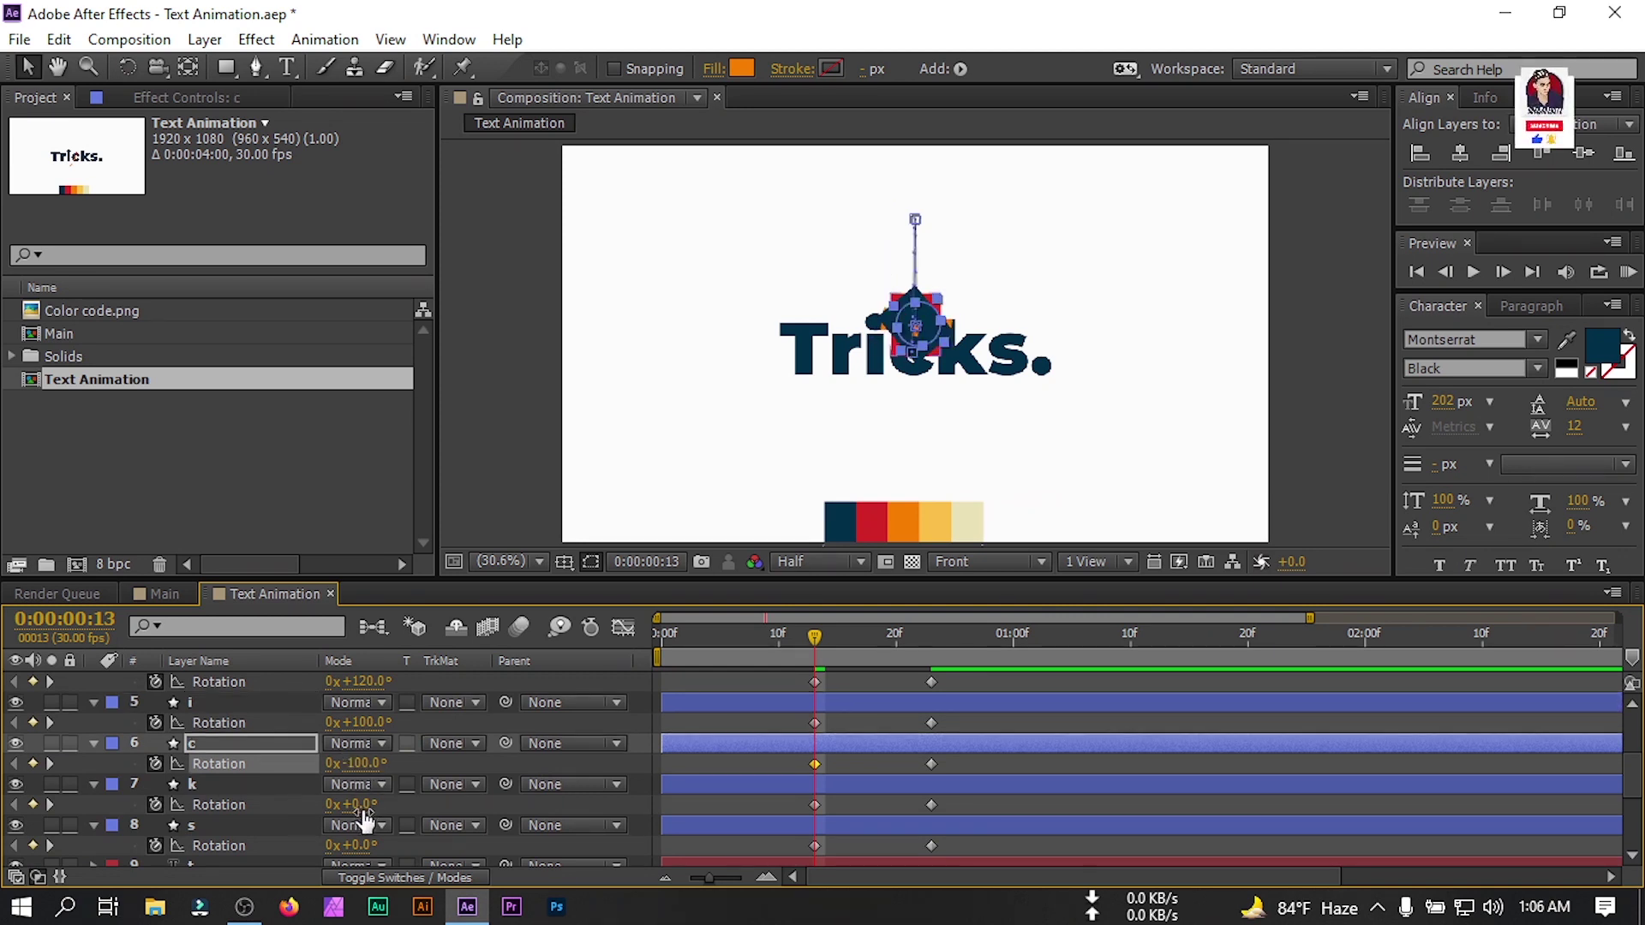
Set the Rotation at 0:00:00:13 to -120° for the k shape layer and -140° for the s shape layer.
left_click(364, 811)
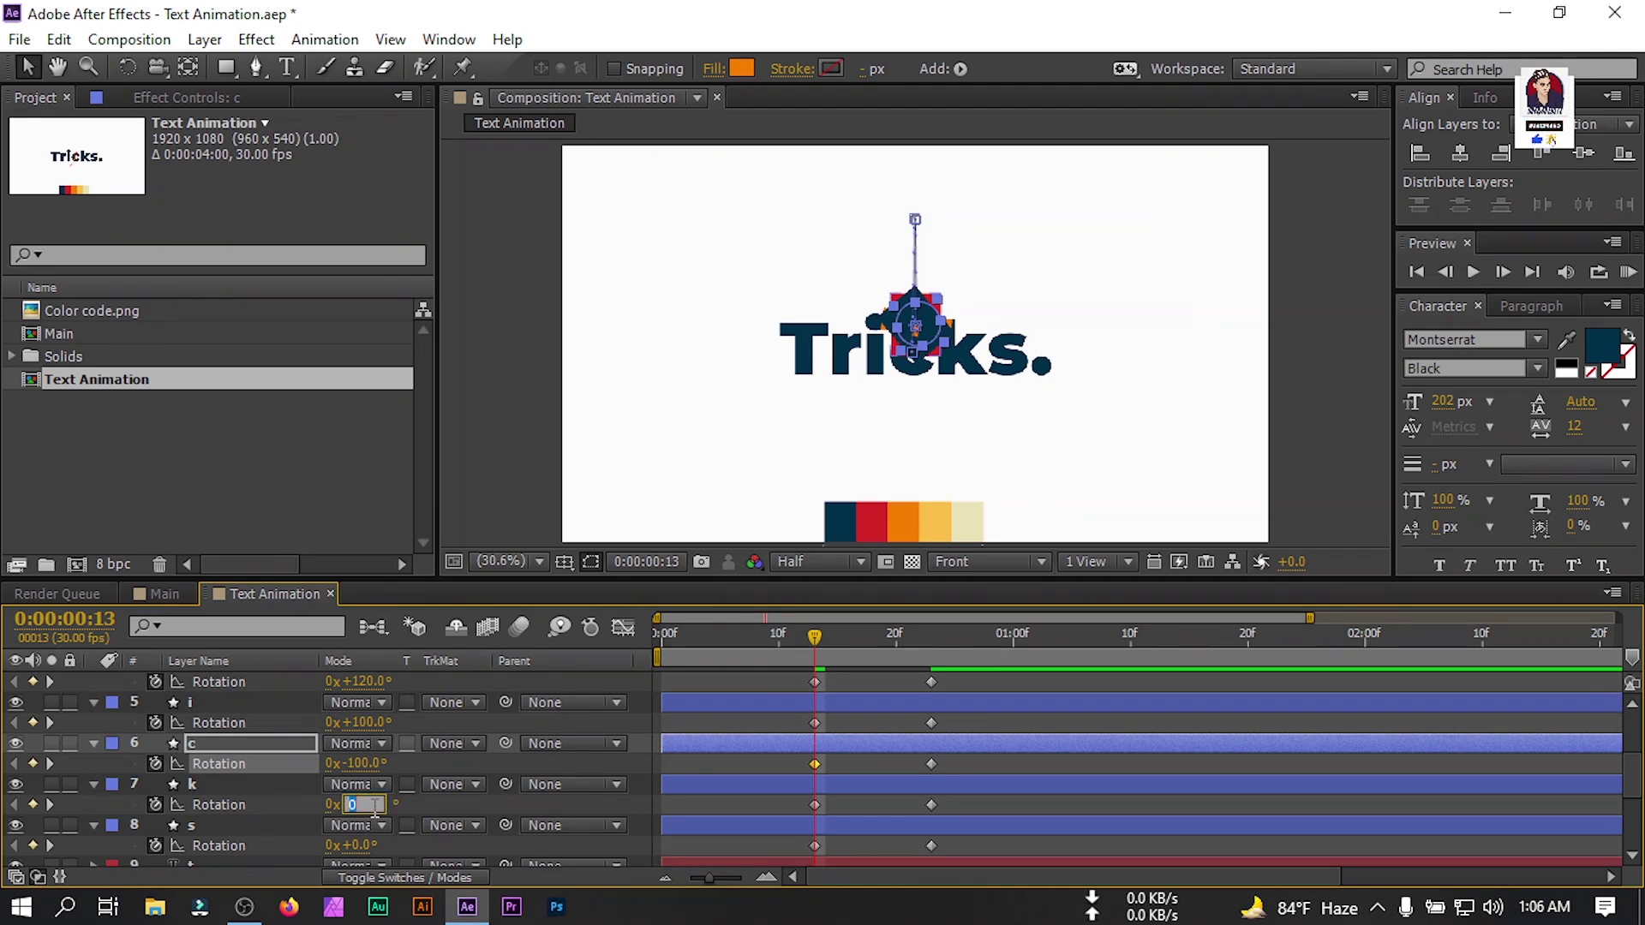
type("-120")
key("Return")
left_click(363, 845)
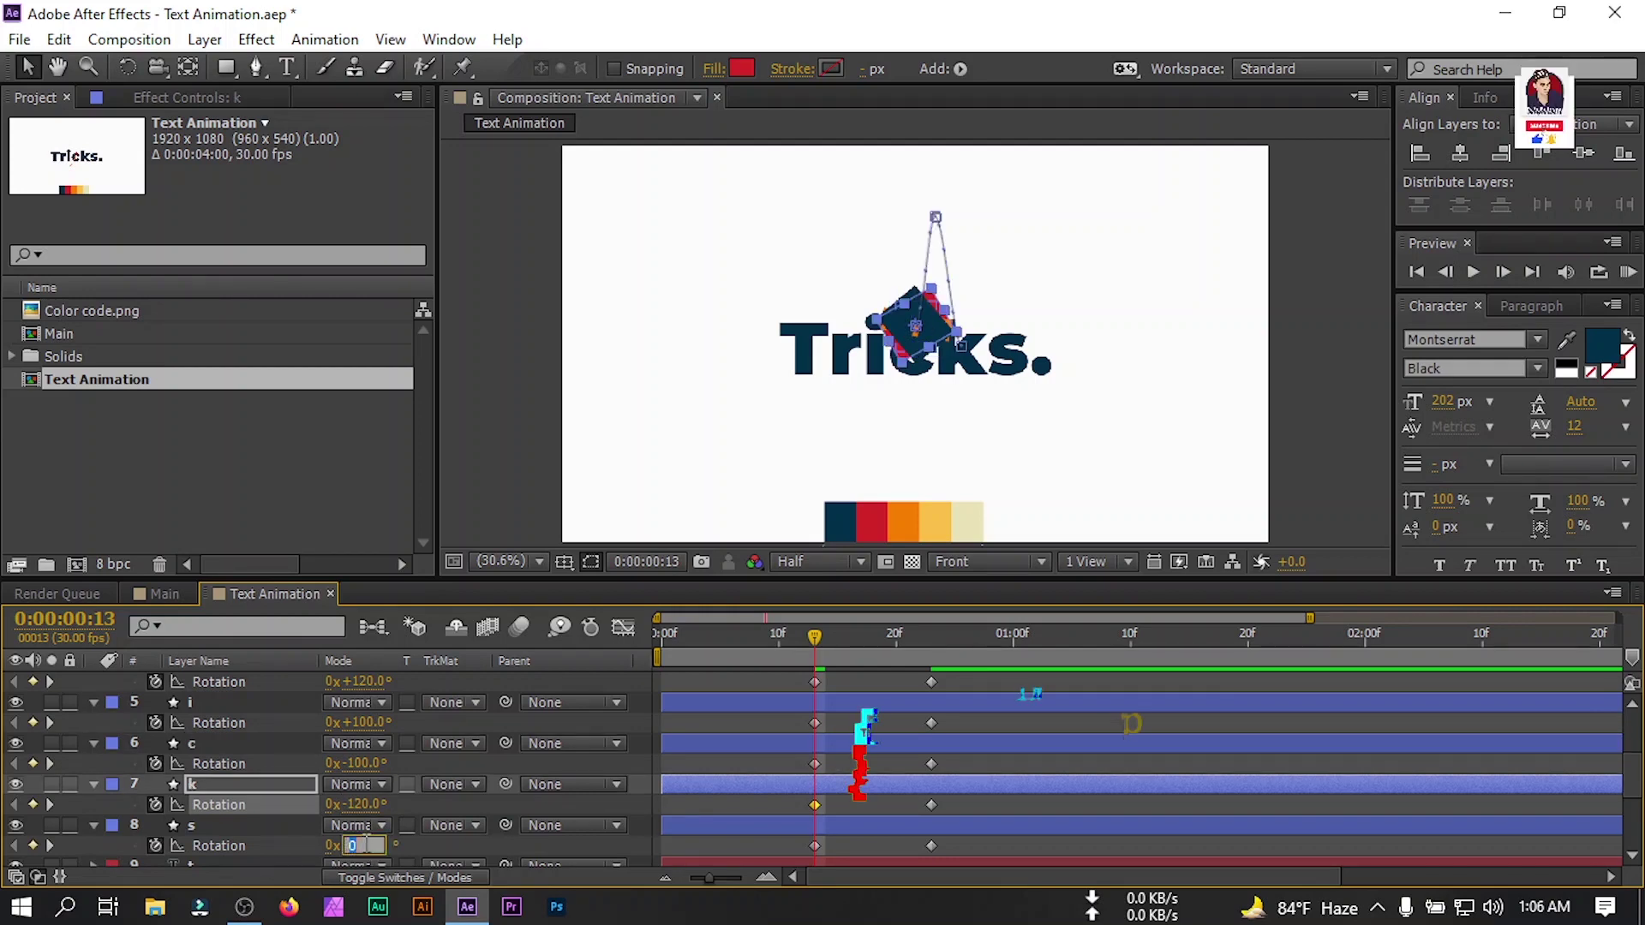
type("-14")
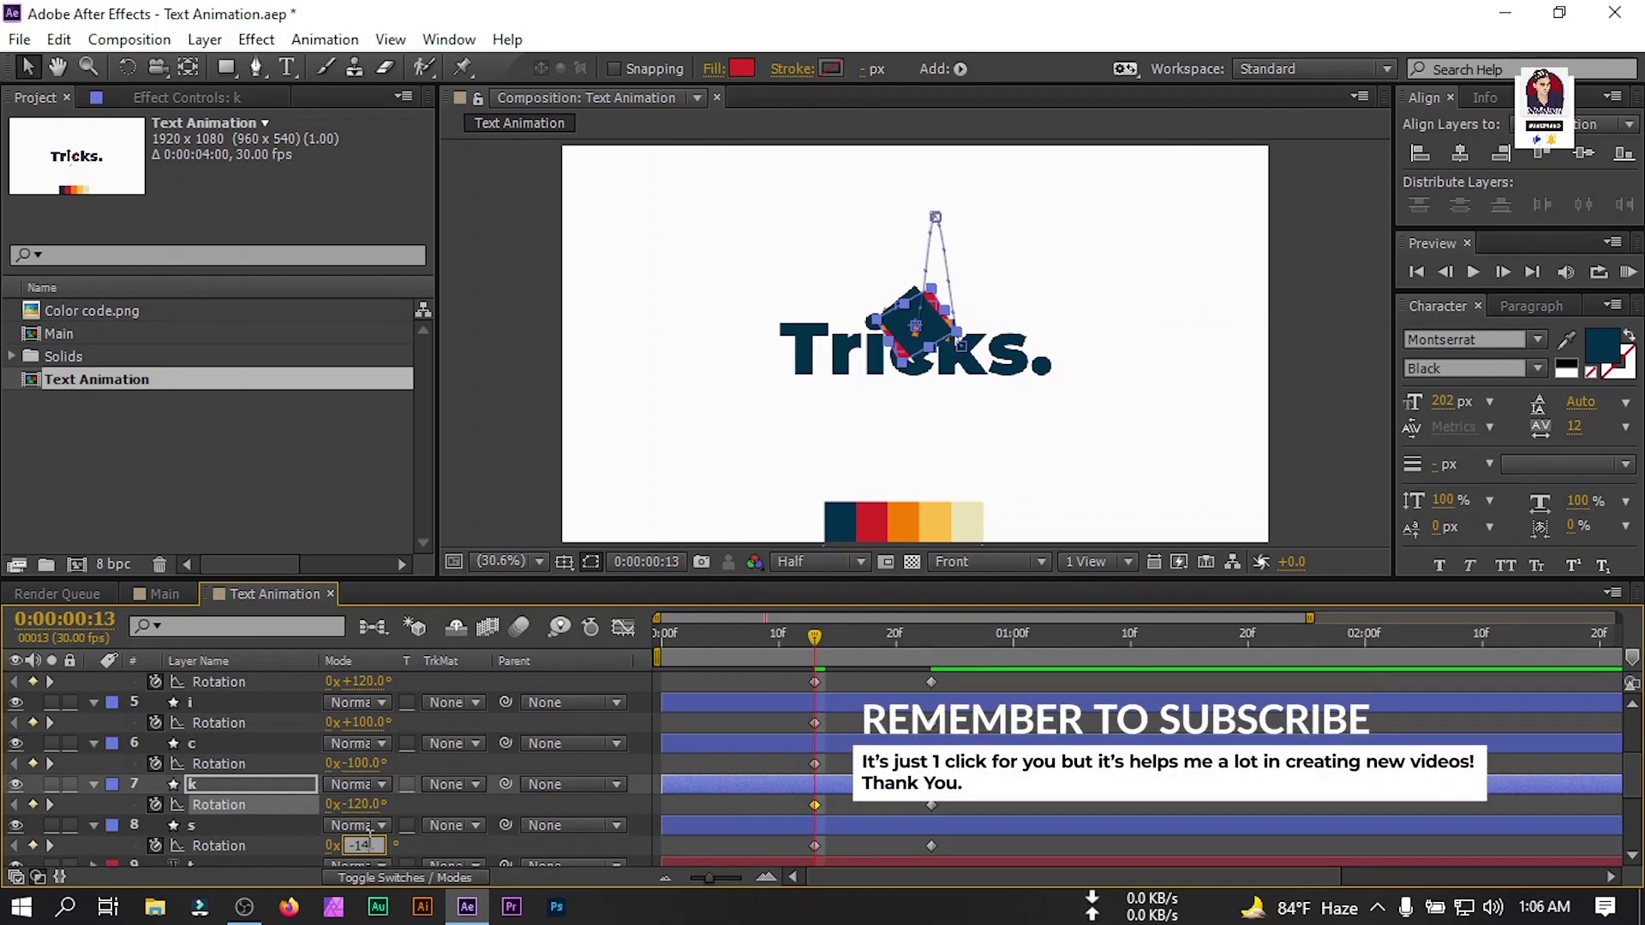
key("Return")
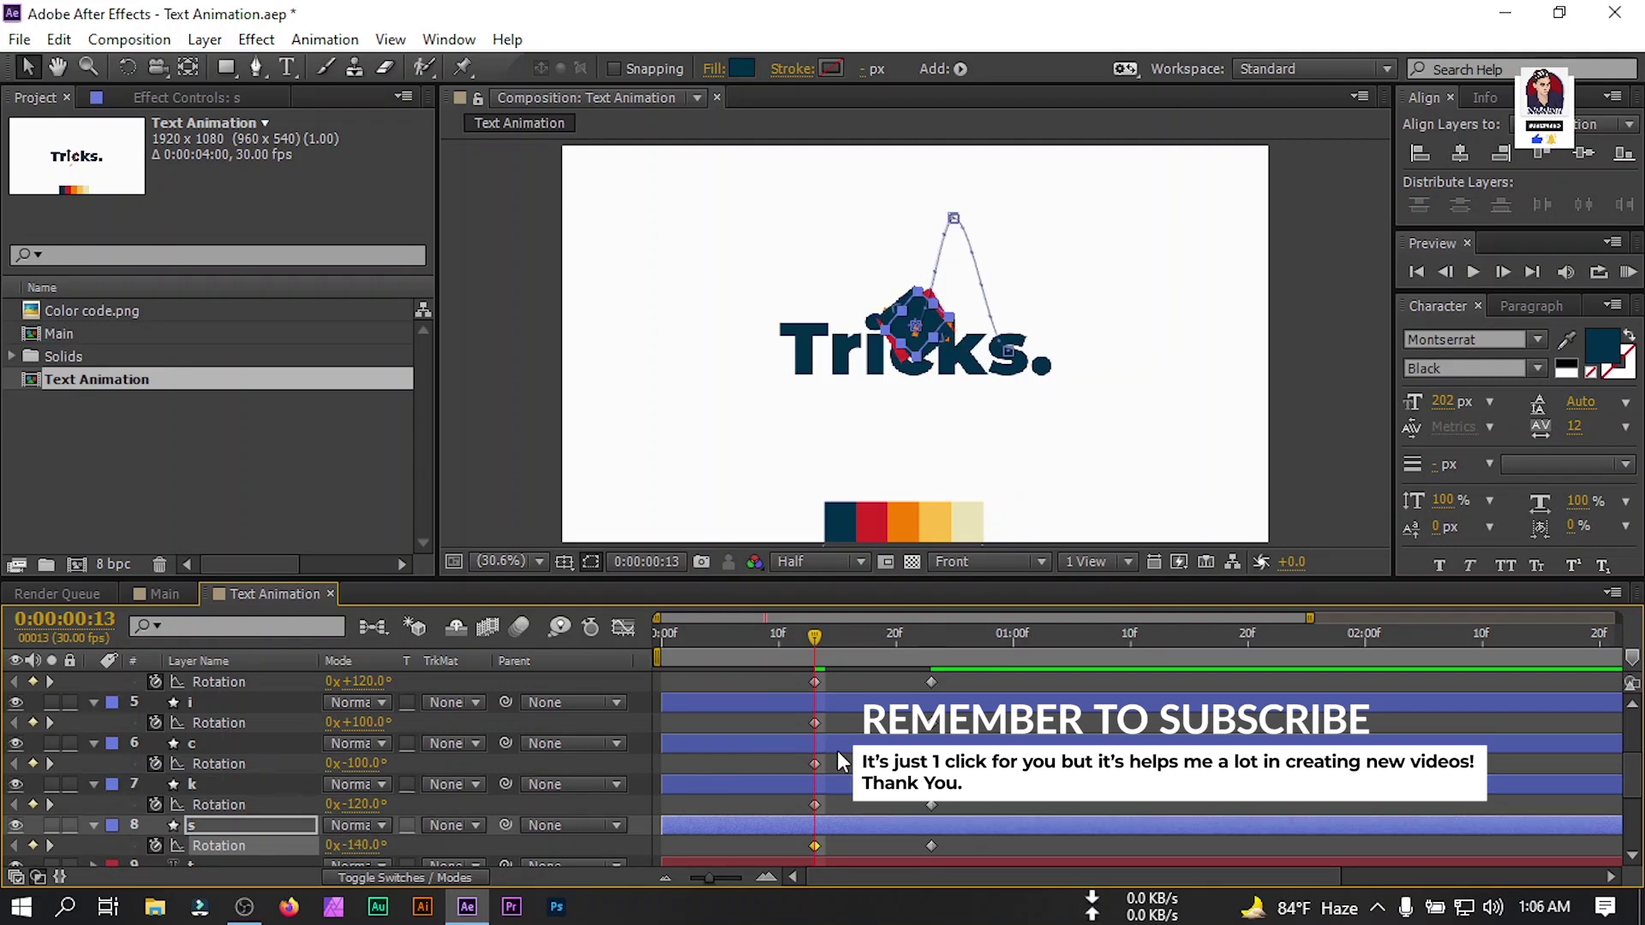
Scrub through the shapes' rotation and return to 0:00:00:13.
left_click(827, 686)
left_click_drag(814, 644, 928, 677)
key("j")
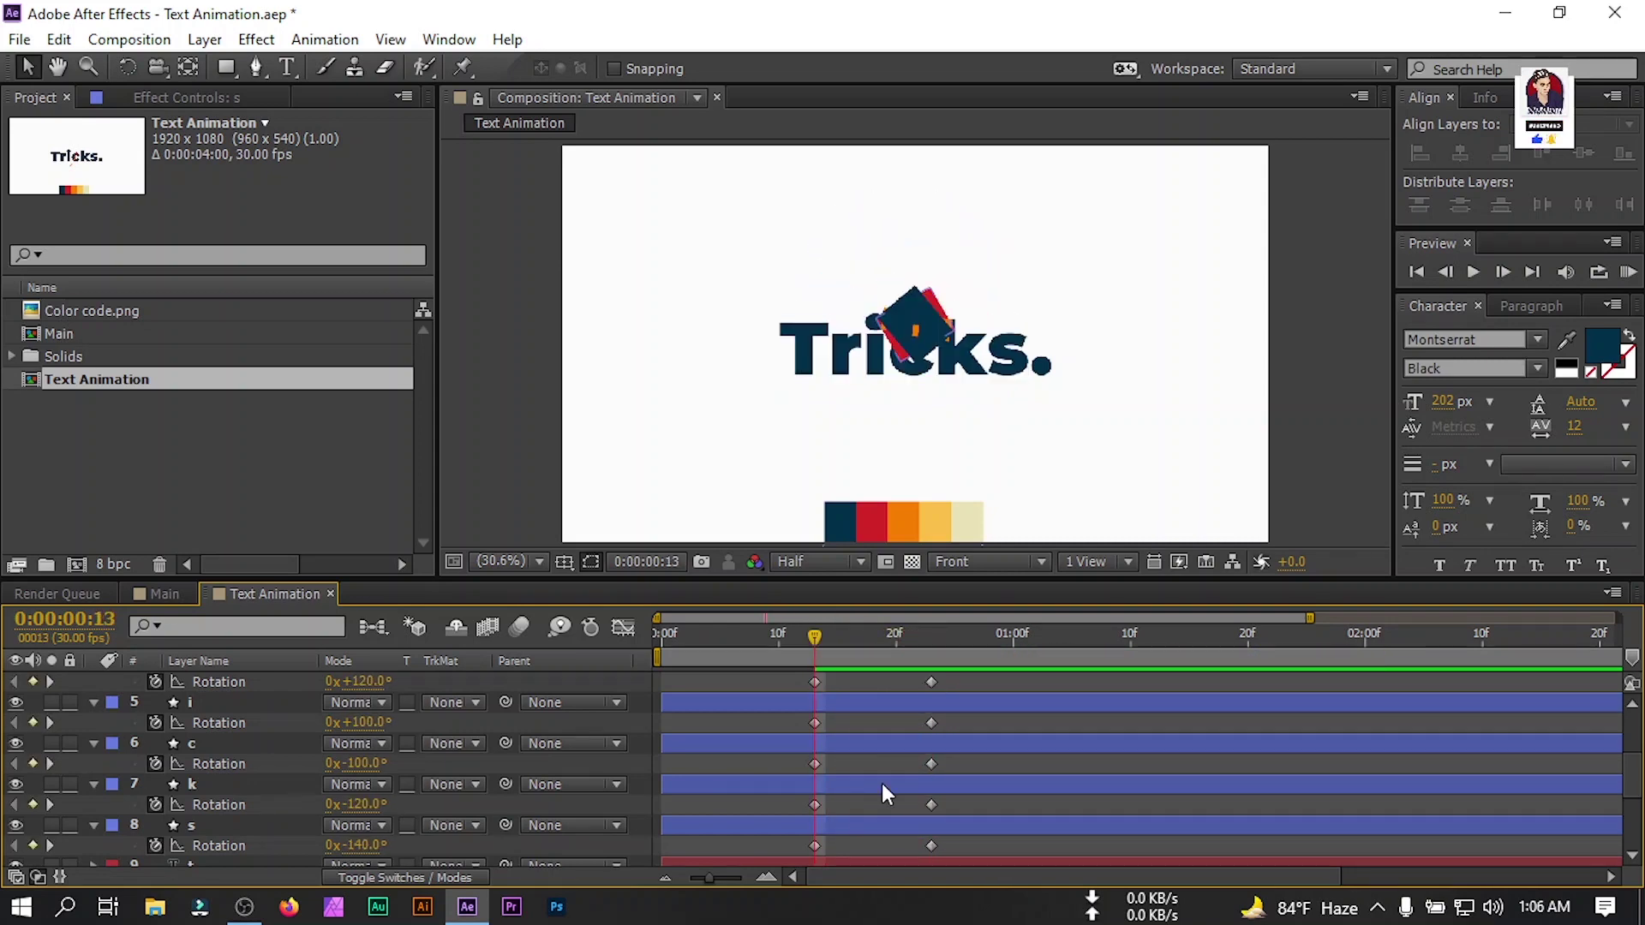
Add Scale keyframes to the six letter shape layers at 0:00:00:13 and 0:00:00:23.
scroll(304, 797, "up", 1)
scroll(234, 727, "up", 1)
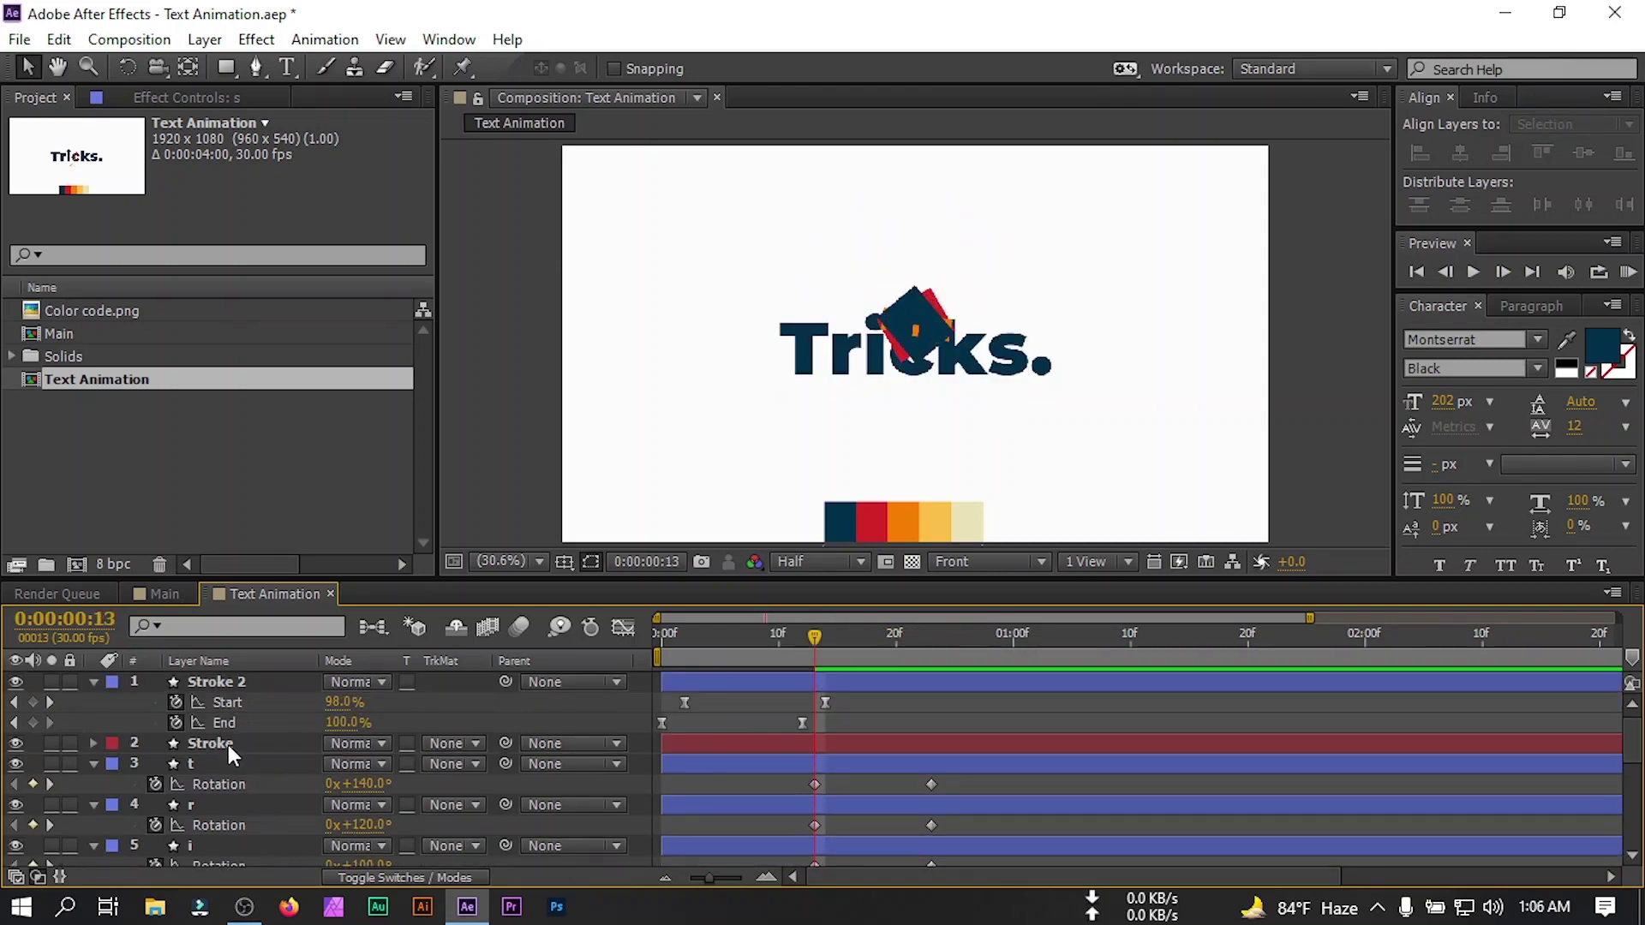
key("ctrl+a")
key("s")
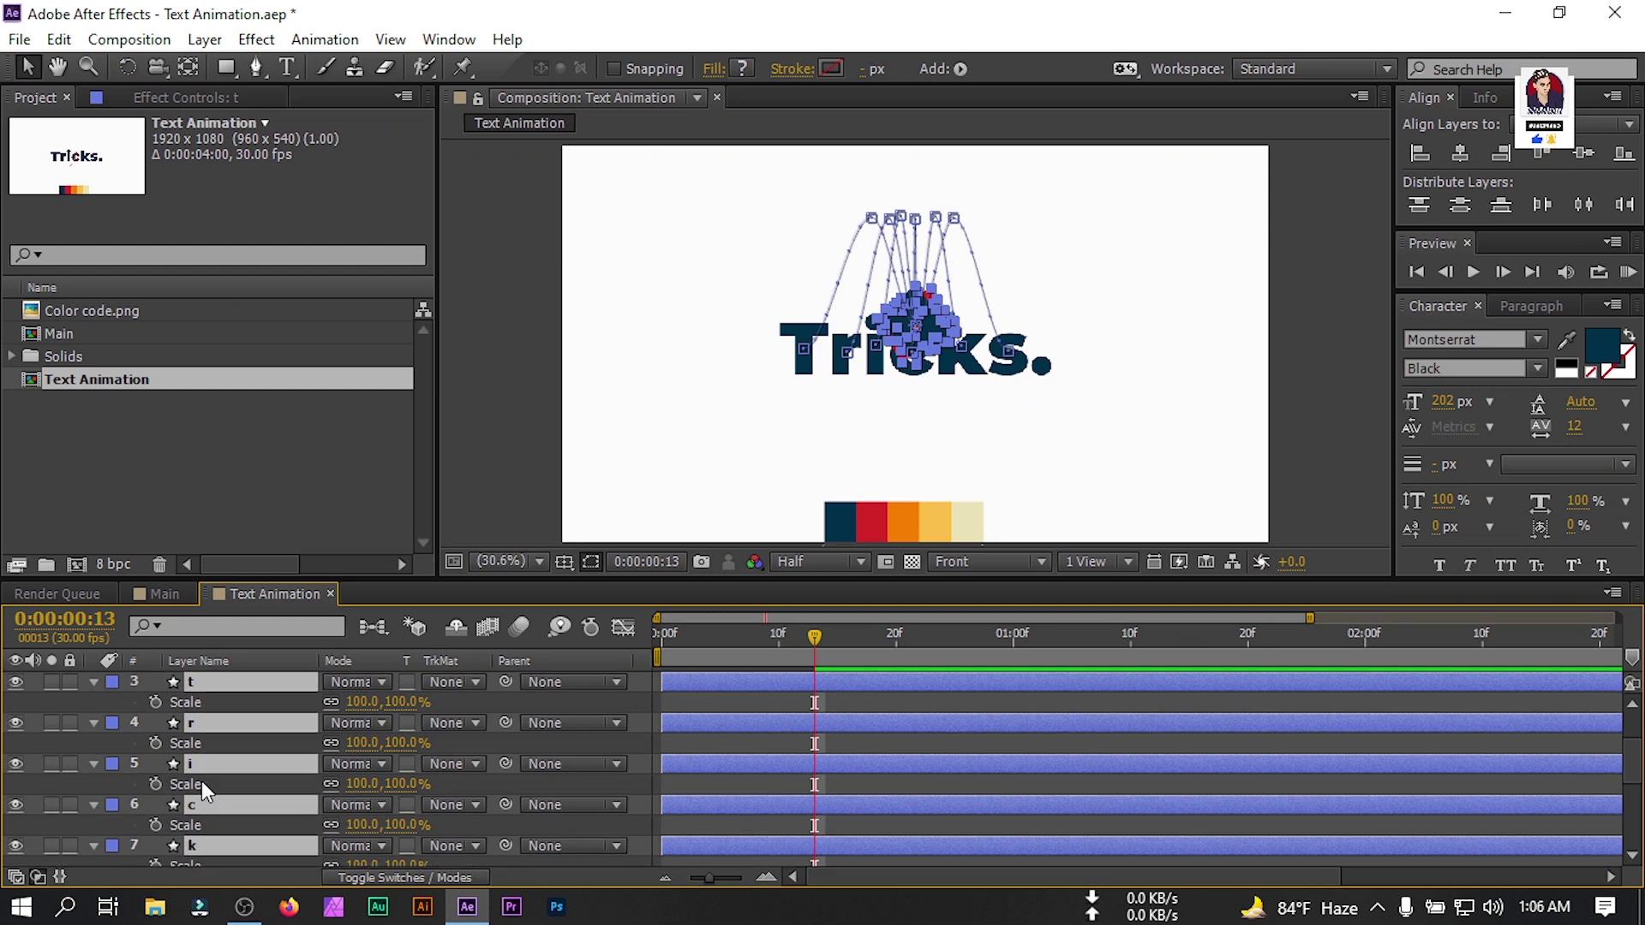
left_click(155, 703)
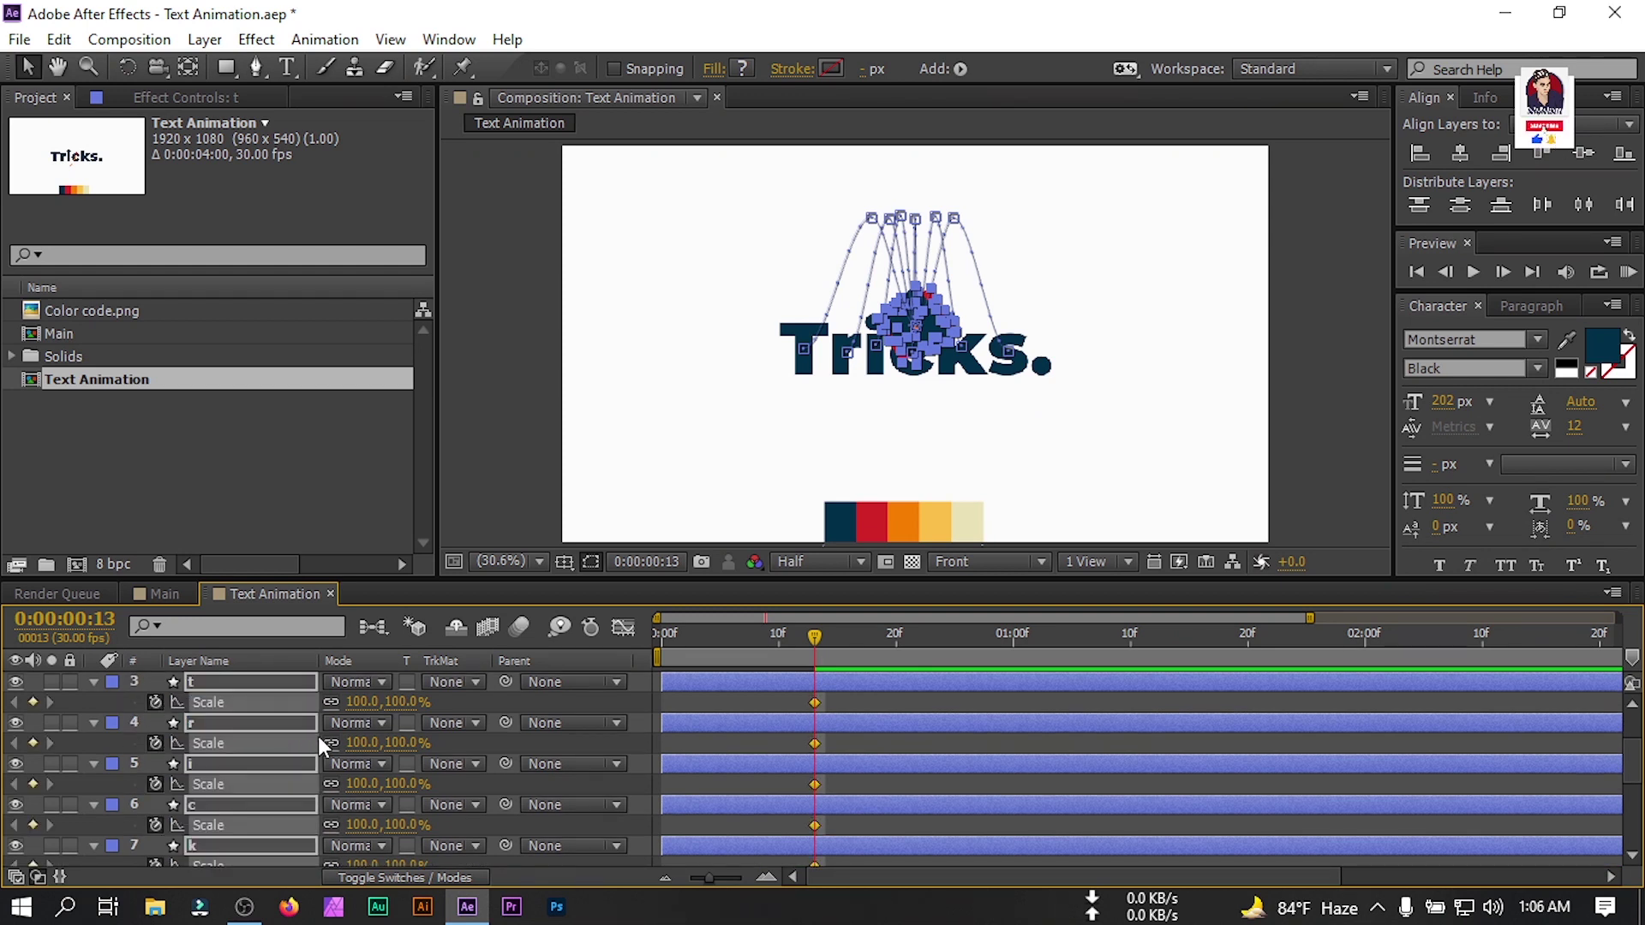
key("shift+Page_Down")
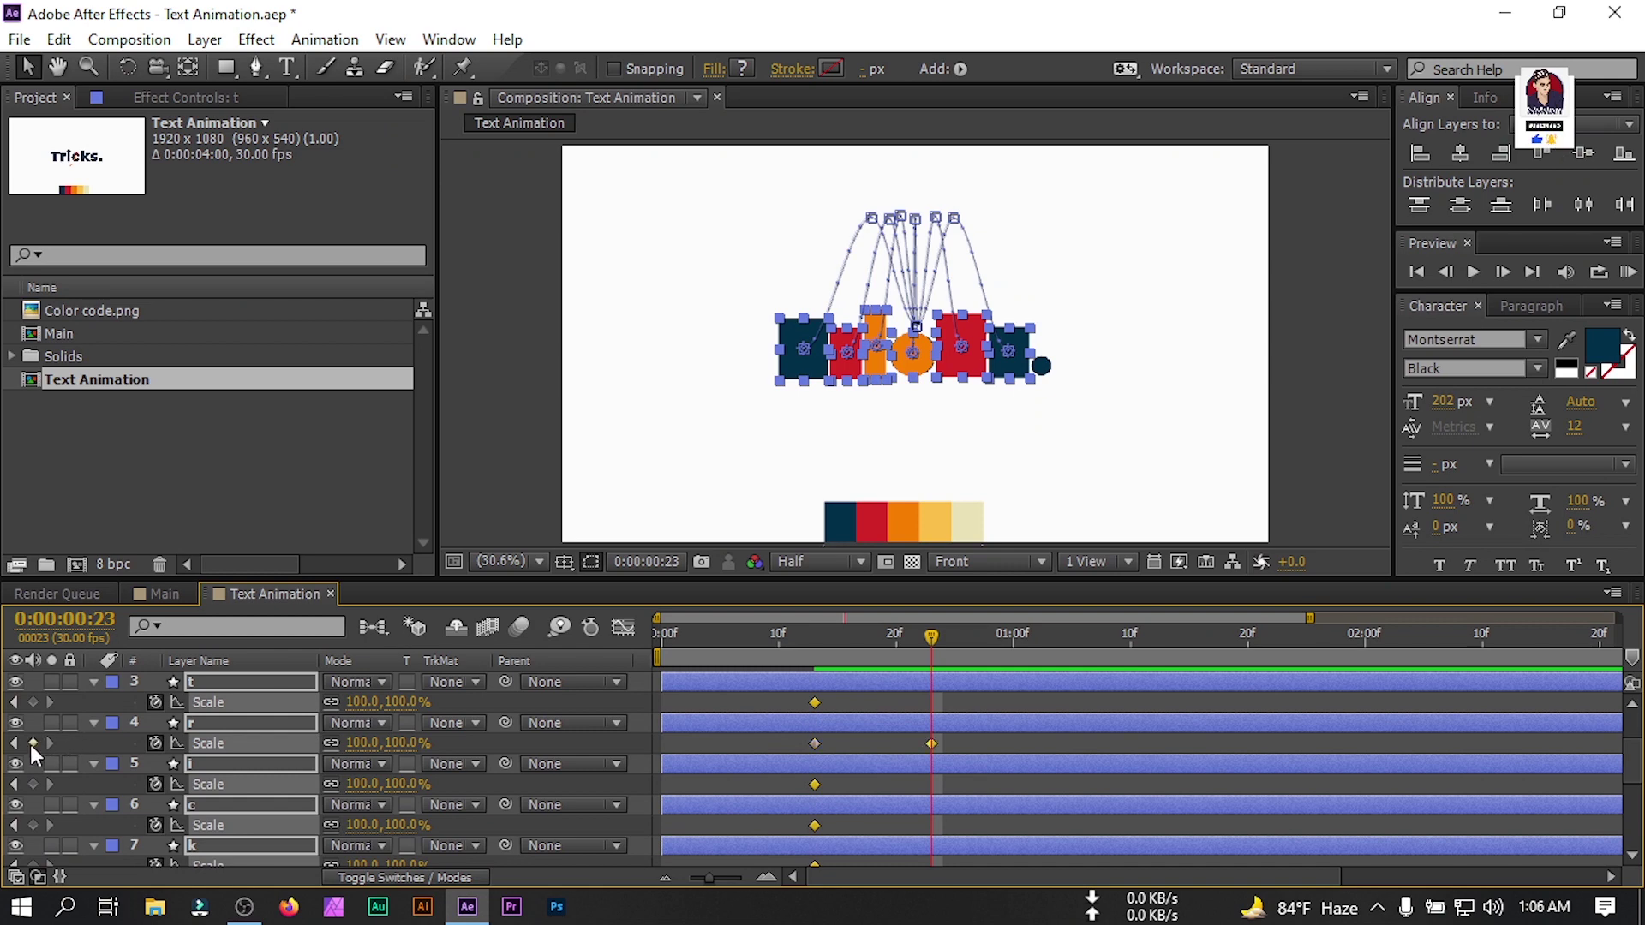
left_click(32, 744)
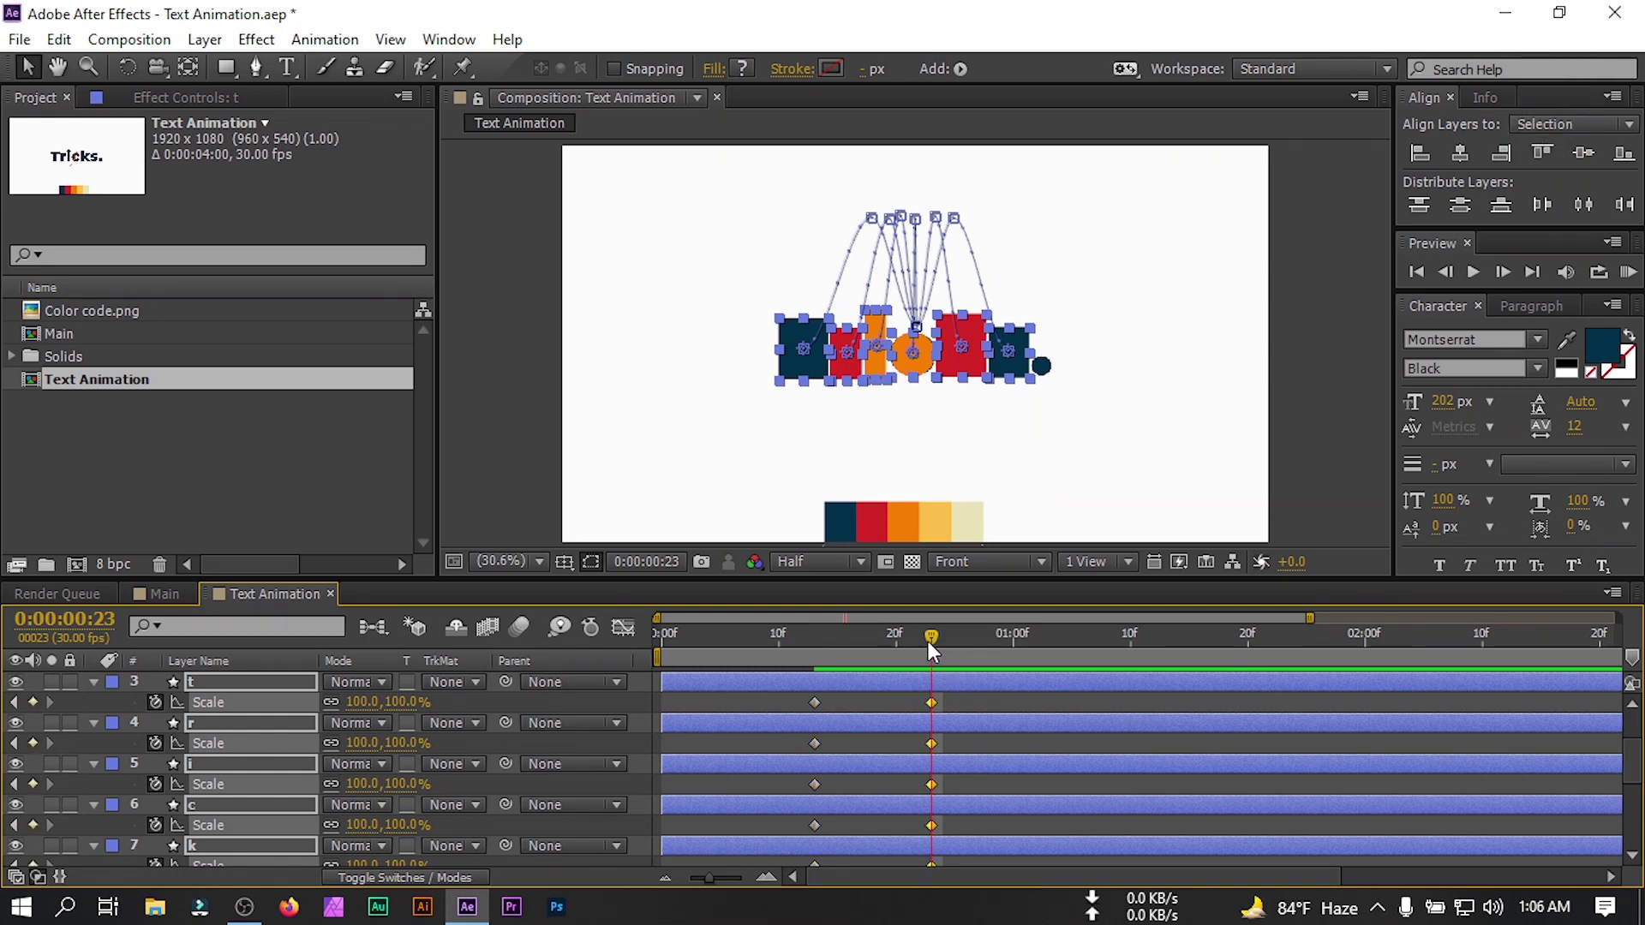
Set the t shape layer's Scale keyframe at 0:00:00:13 to 20%.
left_click_drag(928, 640, 819, 658)
scroll(814, 764, "up", 2)
left_click(814, 765)
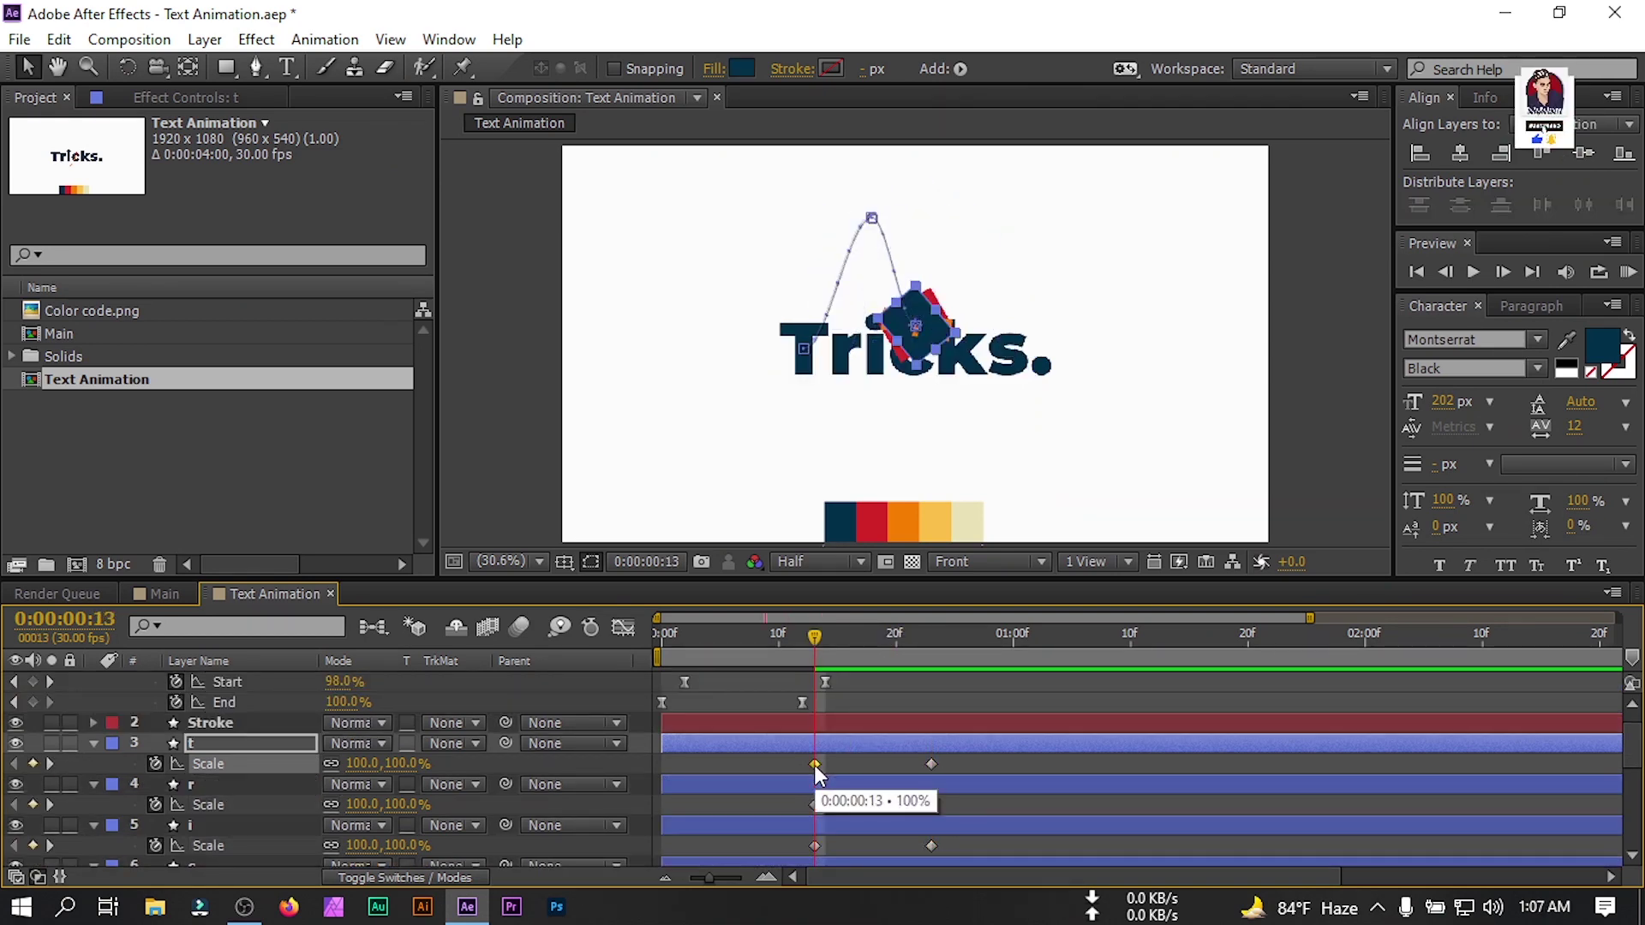
left_click(356, 763)
type("20")
key("Return")
Set the r shape layer's Scale keyframe at 0:00:00:13 to 20%.
left_click(357, 805)
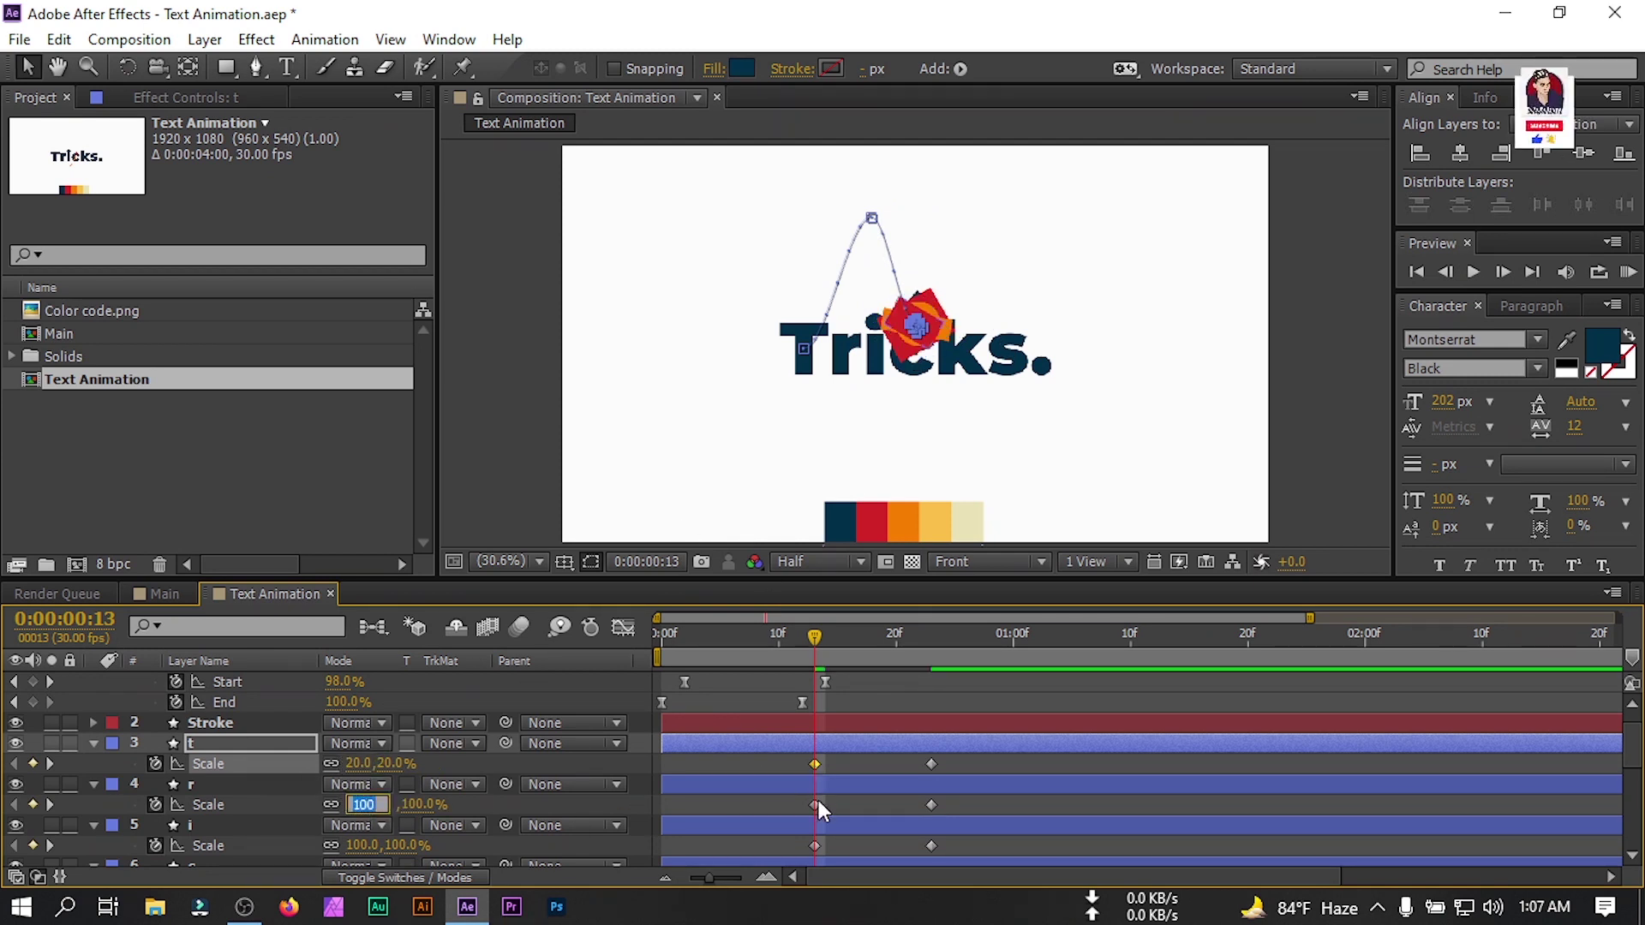
left_click(816, 805)
left_click(362, 804)
type("20")
key("Return")
Set the Scale of the i, c, k and s shape layers to 20% at 0:00:00:13 and scrub through the motion.
left_click(815, 845)
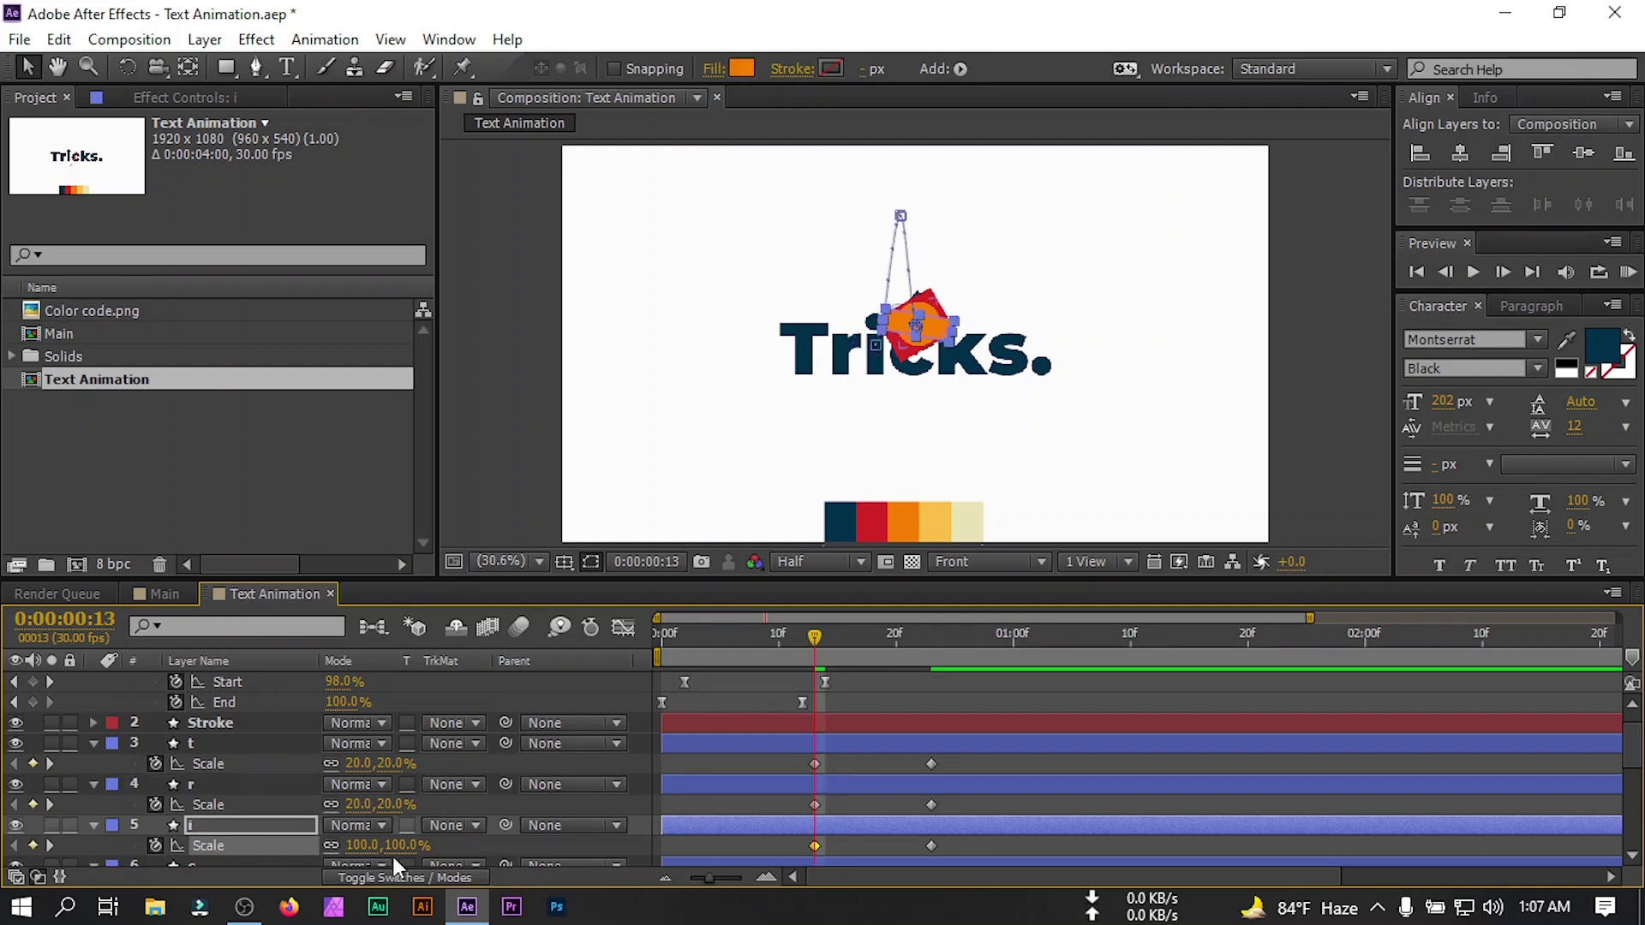
left_click(363, 784)
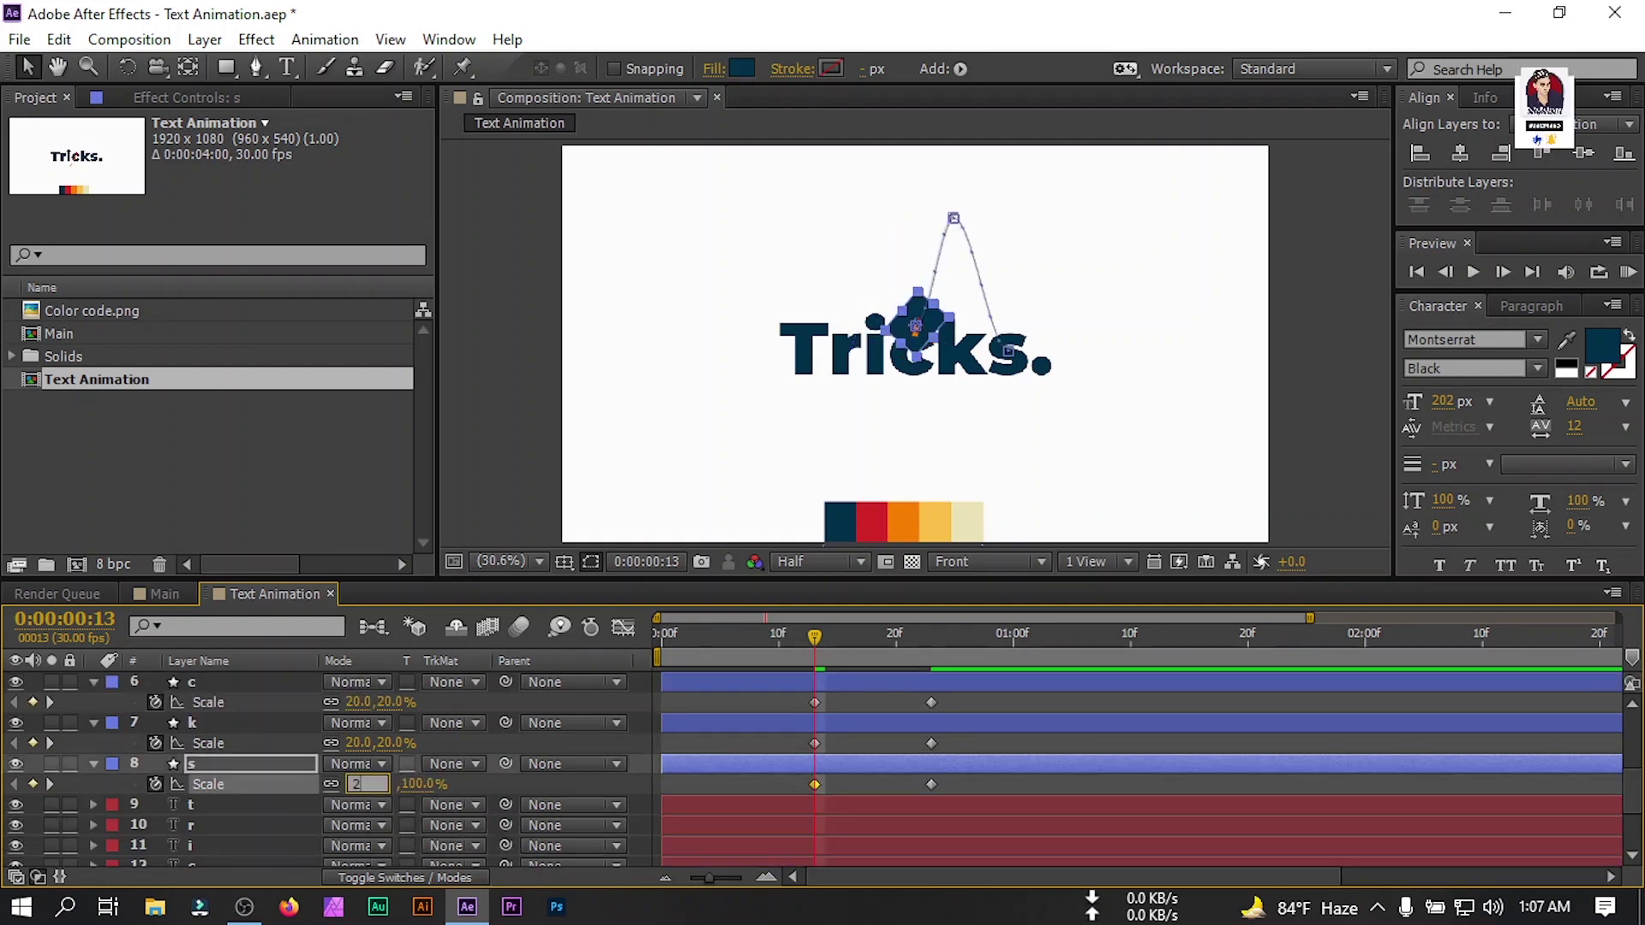
type("20")
key("Return")
left_click(841, 742)
mouse_move(815, 638)
left_mouse_down()
mouse_move(876, 673)
mouse_move(809, 686)
left_mouse_up()
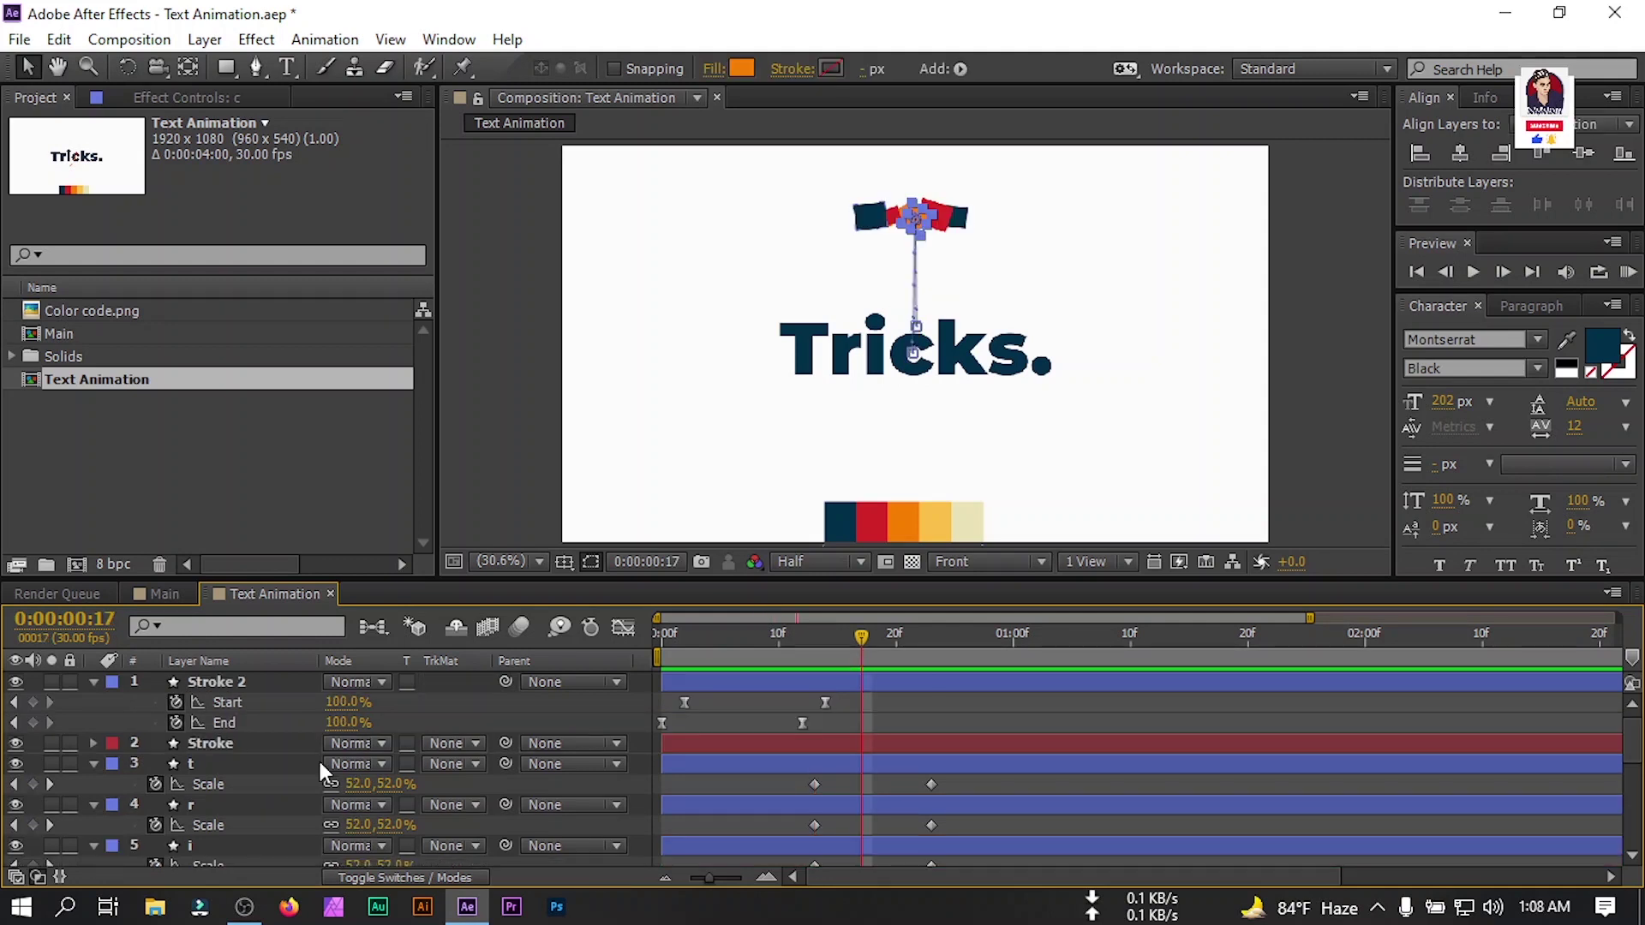
Apply the Echo effect to the t shape layer and set its Echo Time to -0.000 seconds.
left_click(198, 761)
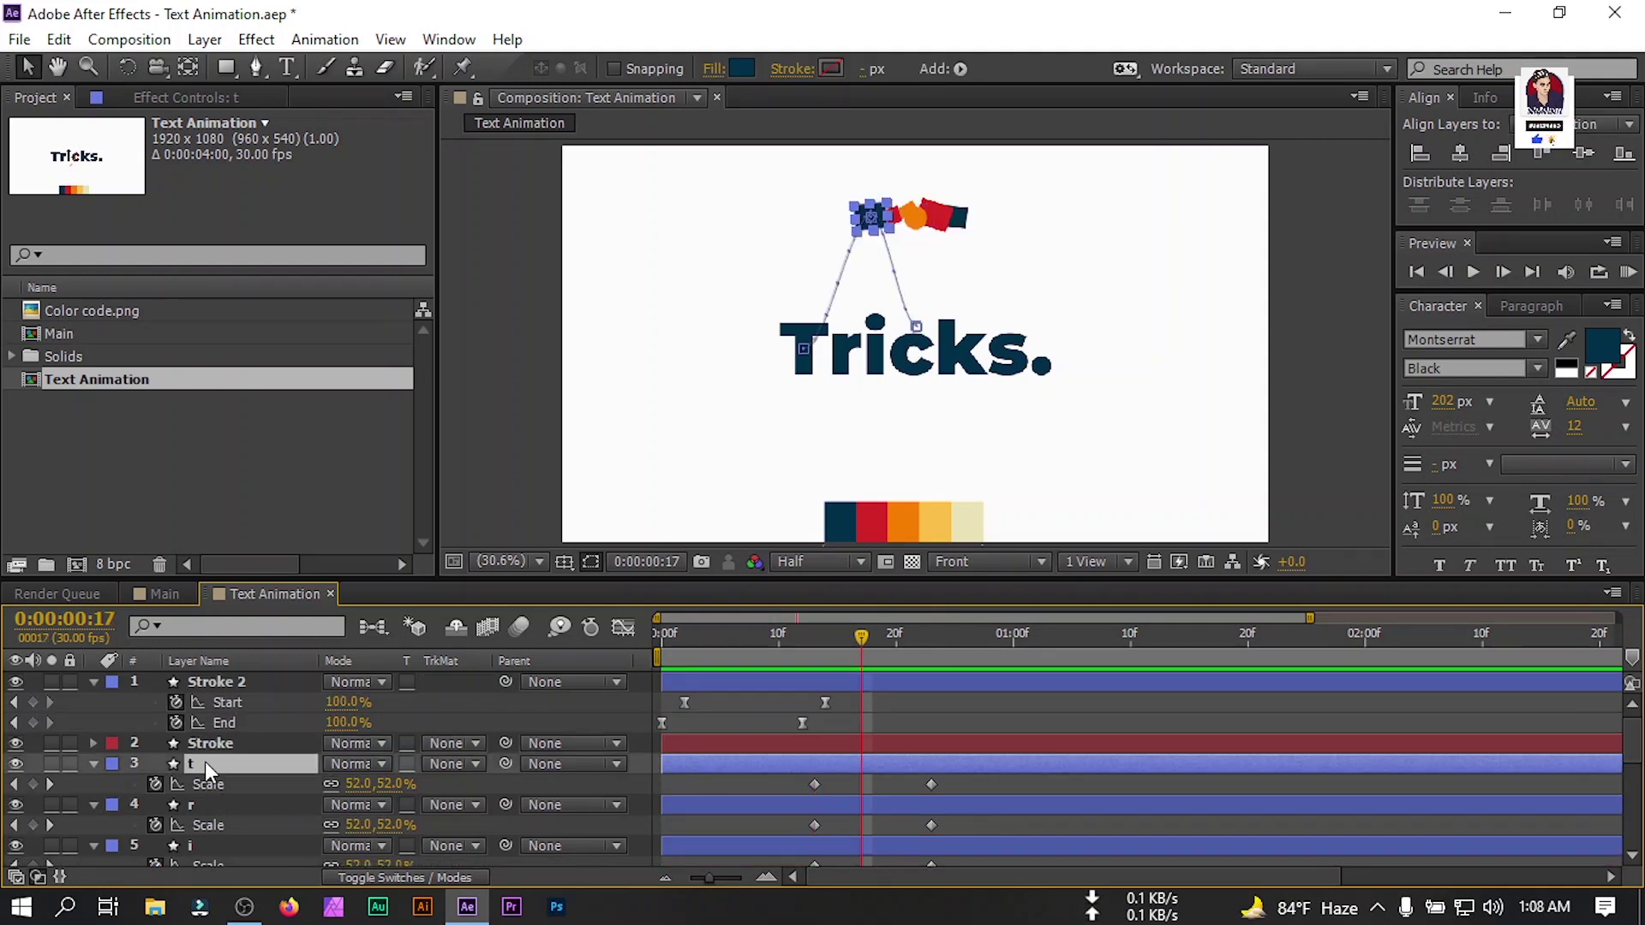
key("ctrl+space")
type("cho")
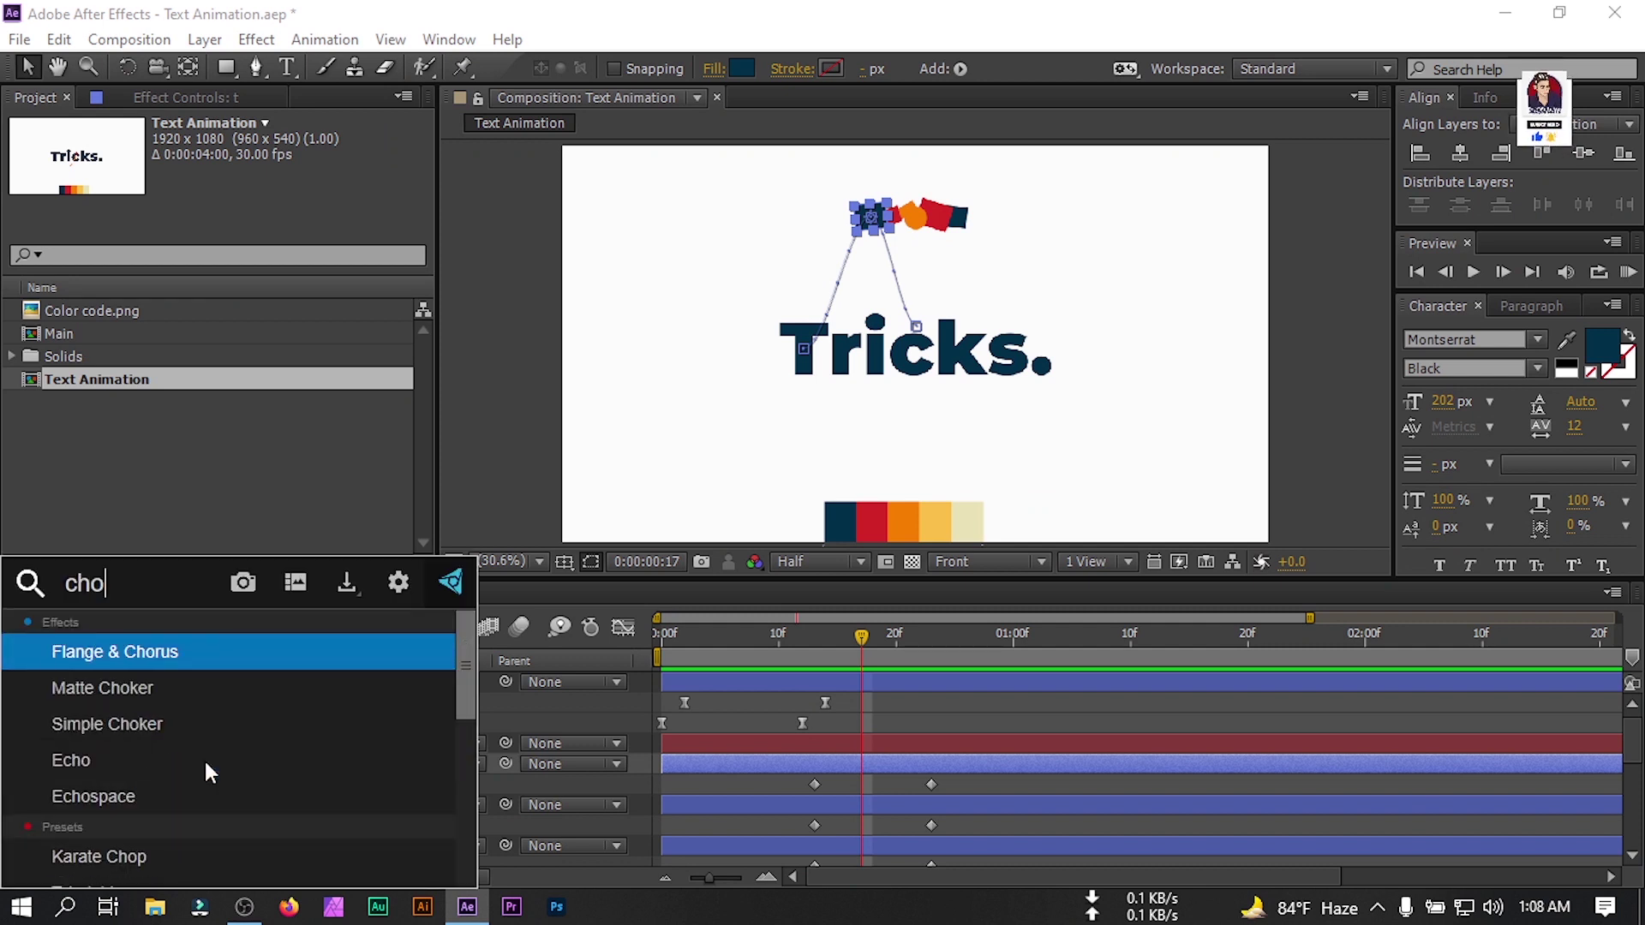
left_click(121, 771)
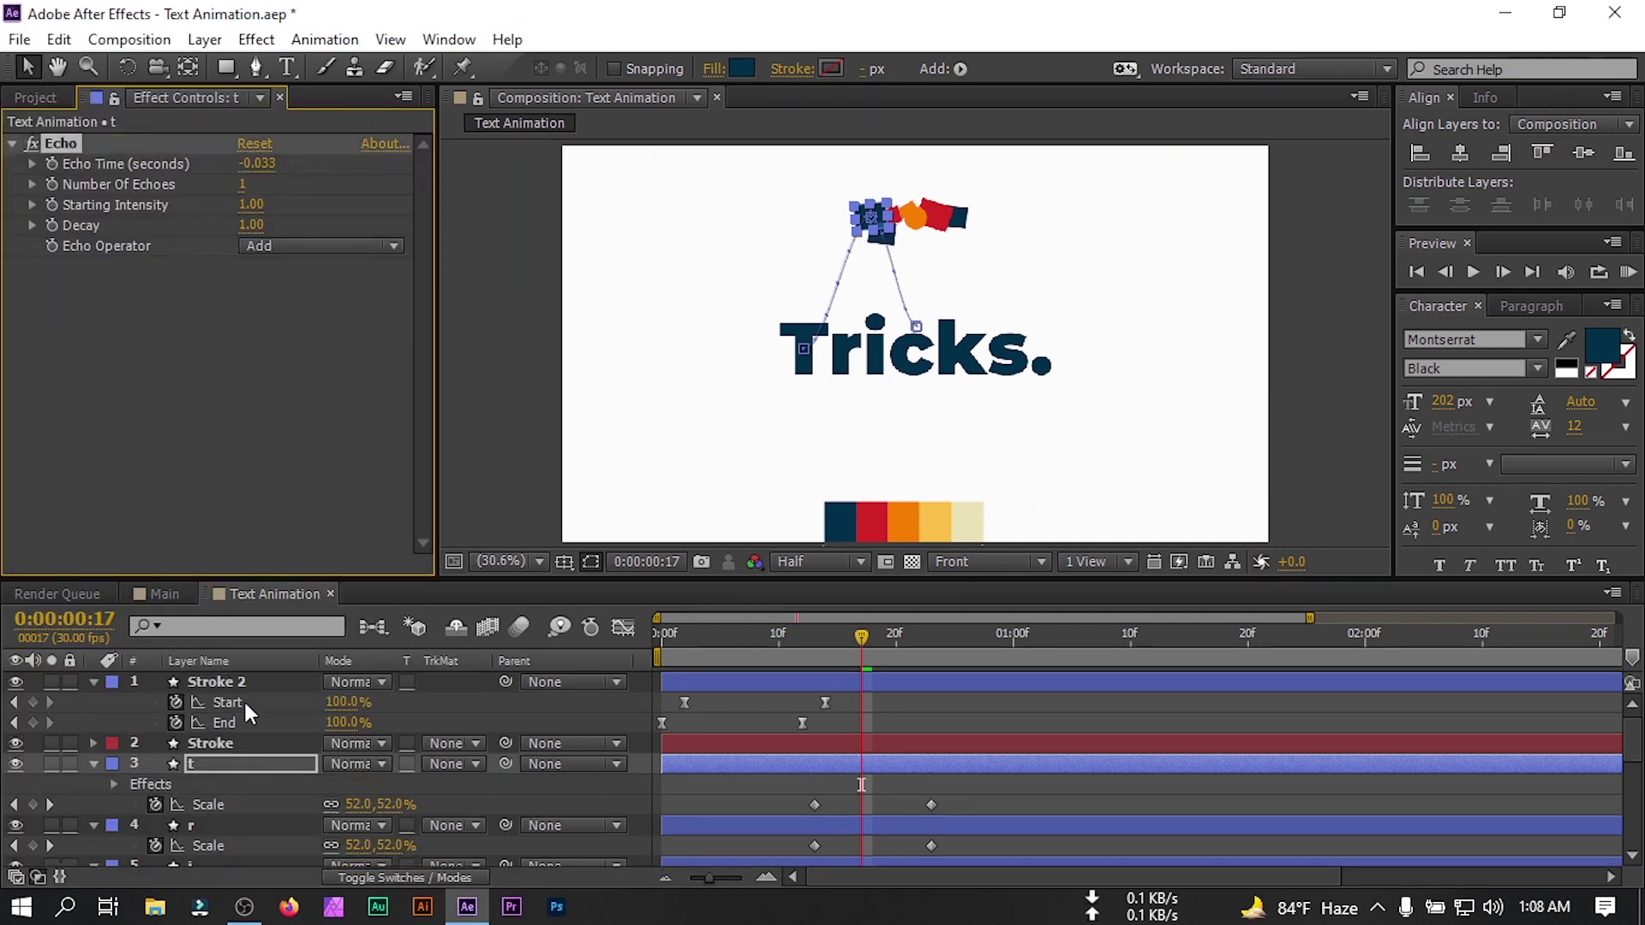
left_click(264, 164)
left_click_drag(262, 164, 272, 165)
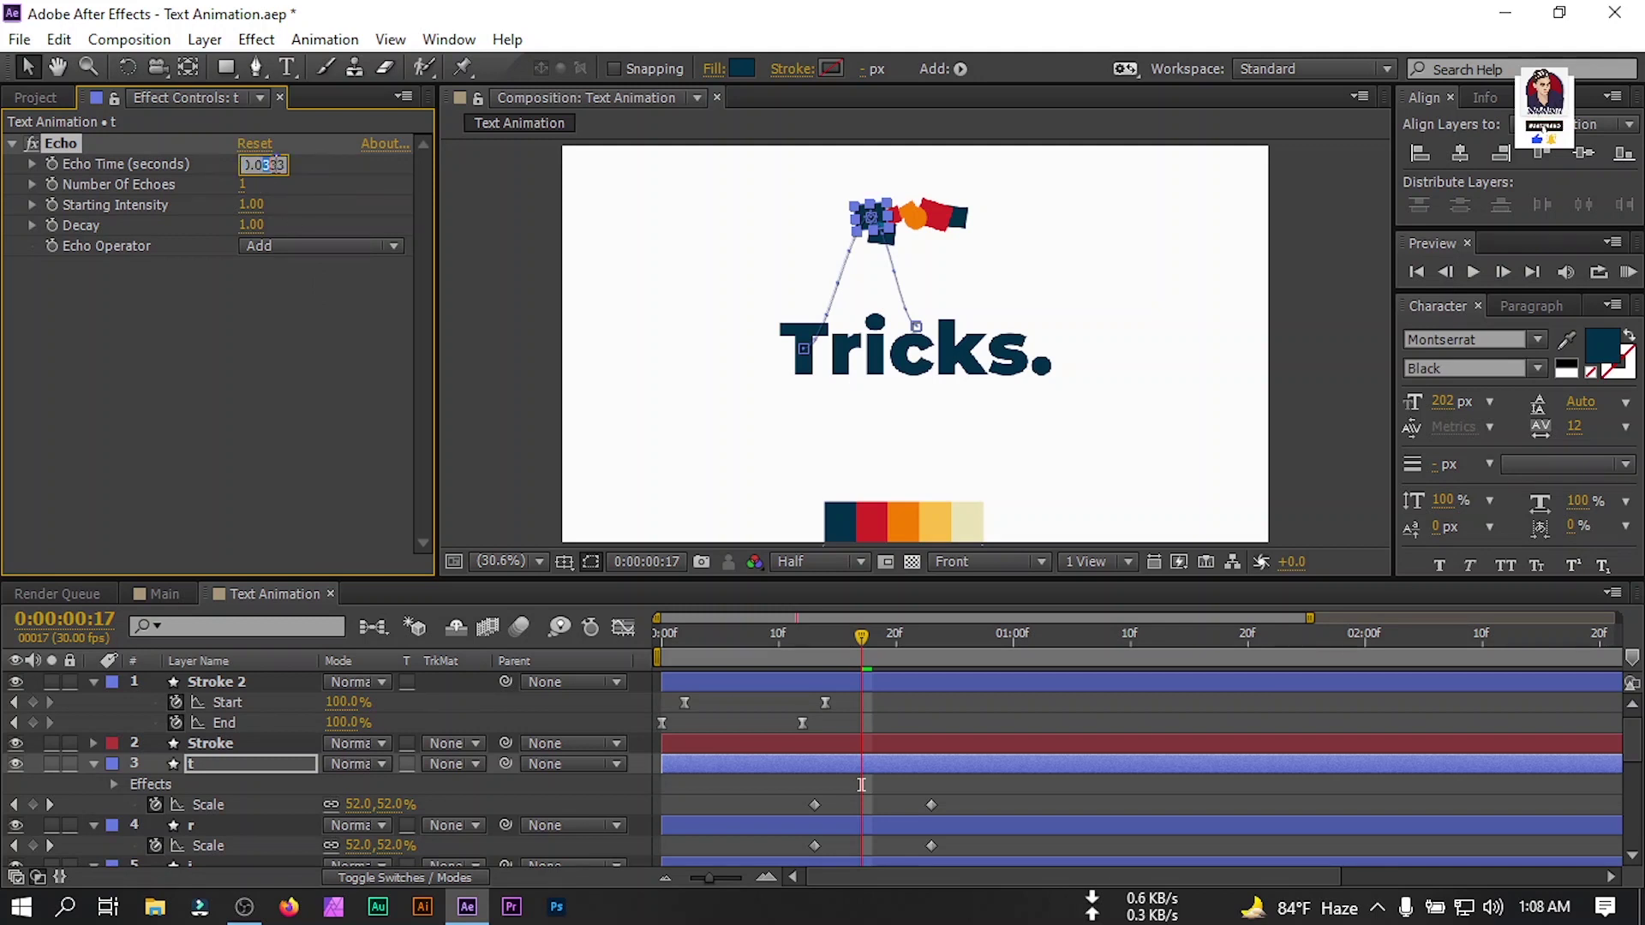
type("00")
left_click(288, 327)
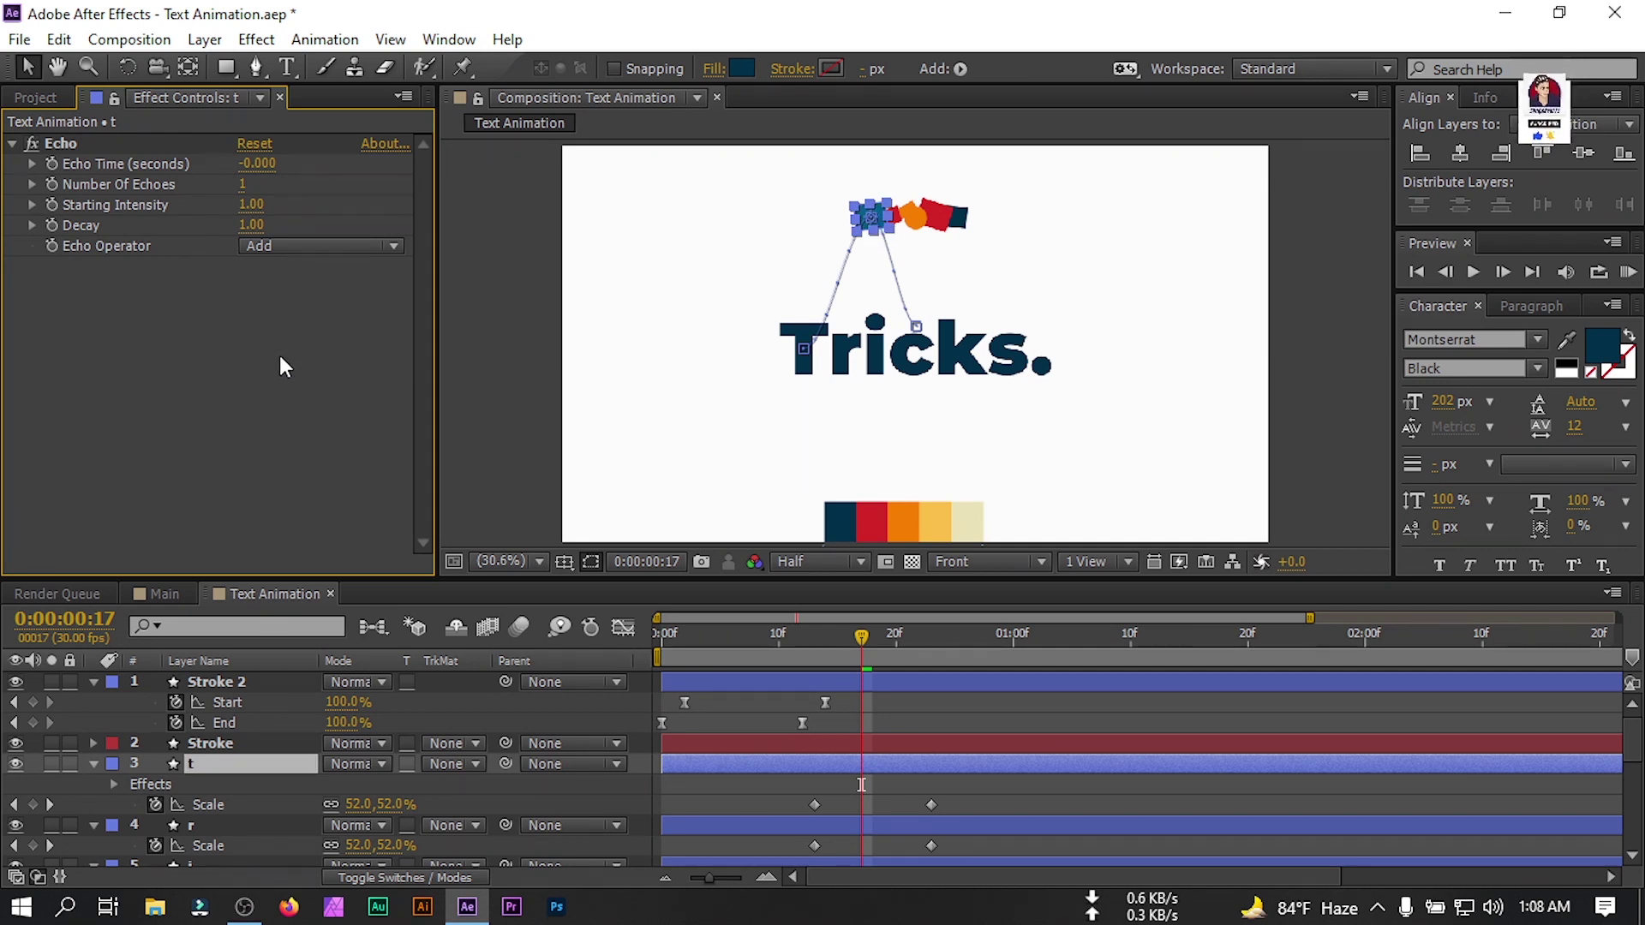
Set the t shape layer's Number Of Echoes to 0 and its Echo Operator to Maximum.
left_click(247, 185)
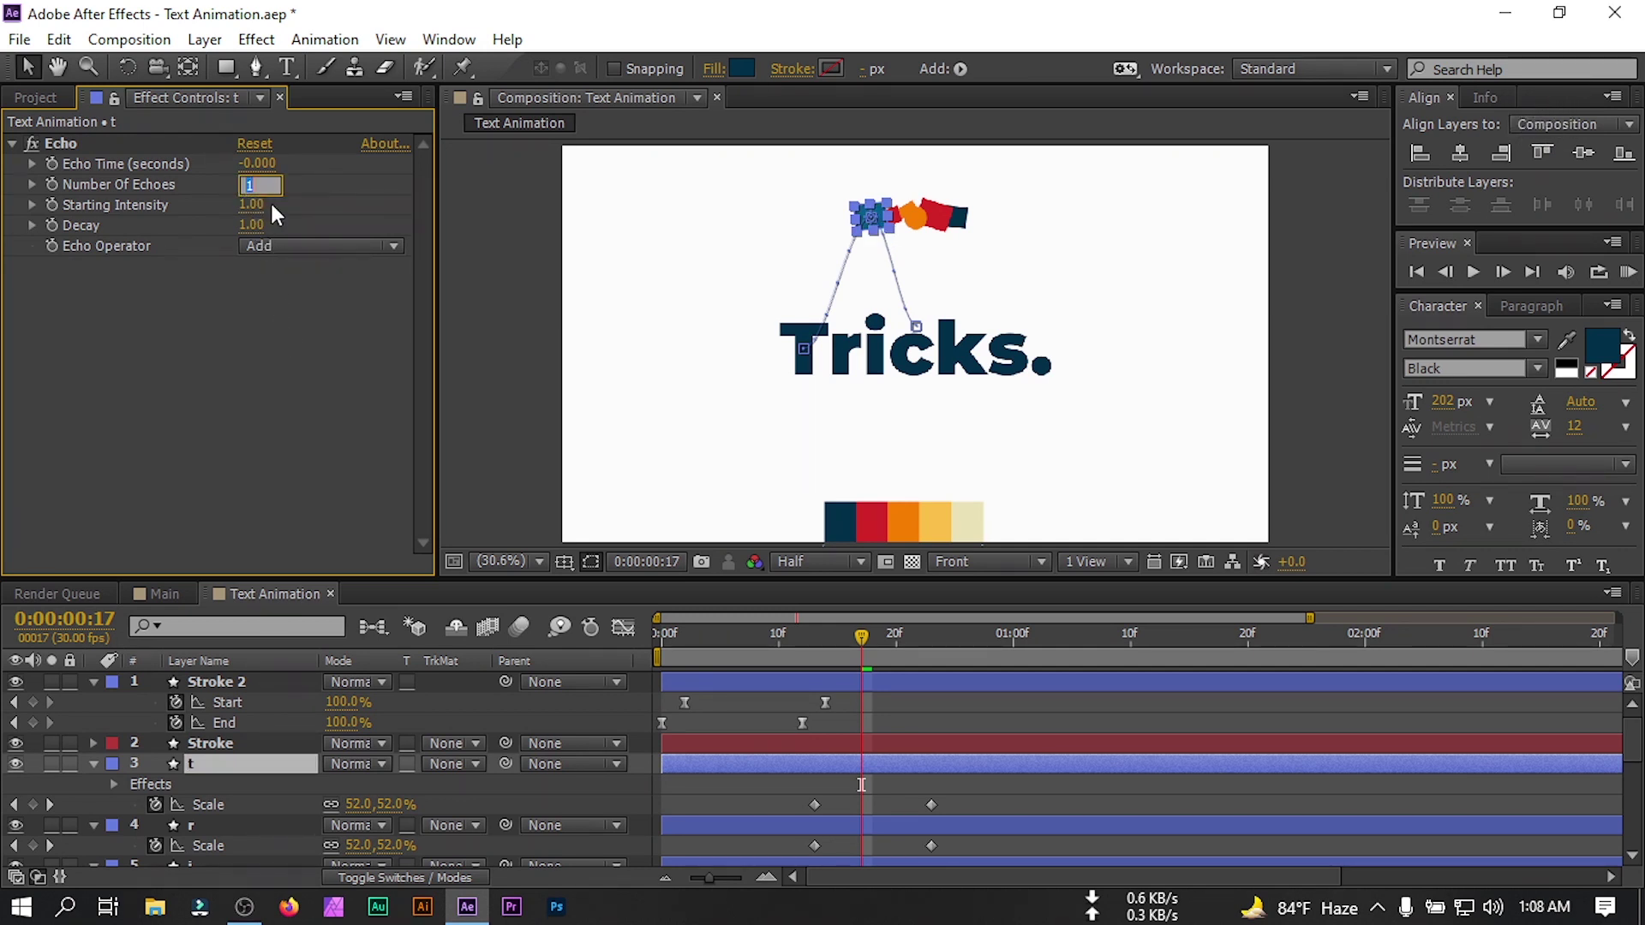
type("0")
key("Return")
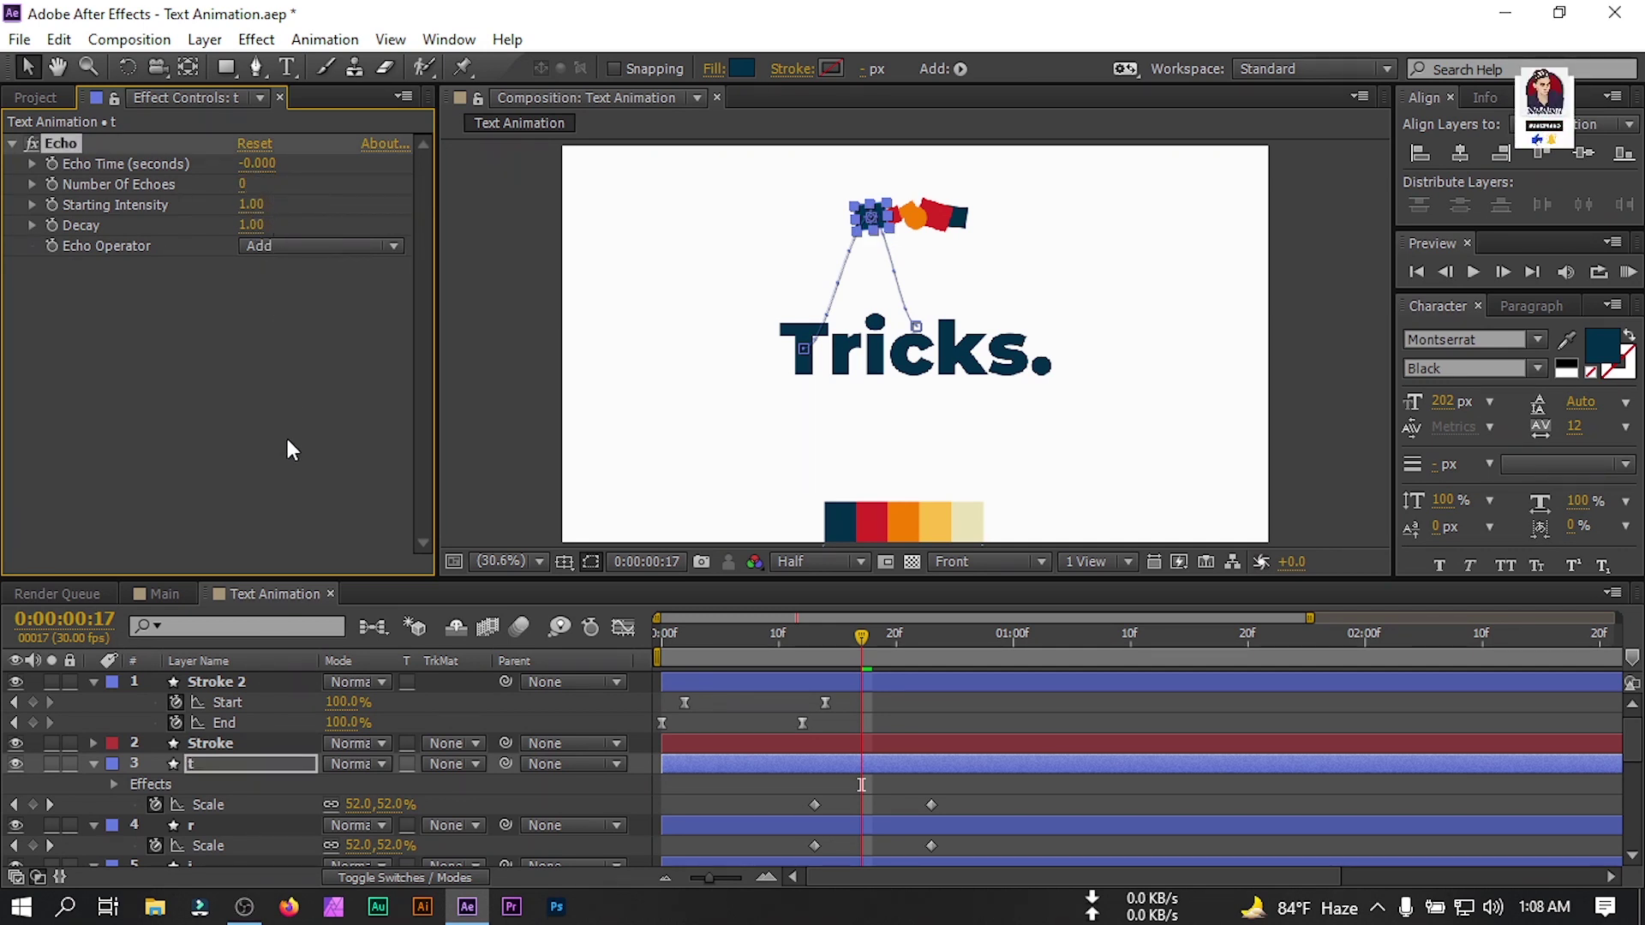
left_click(275, 245)
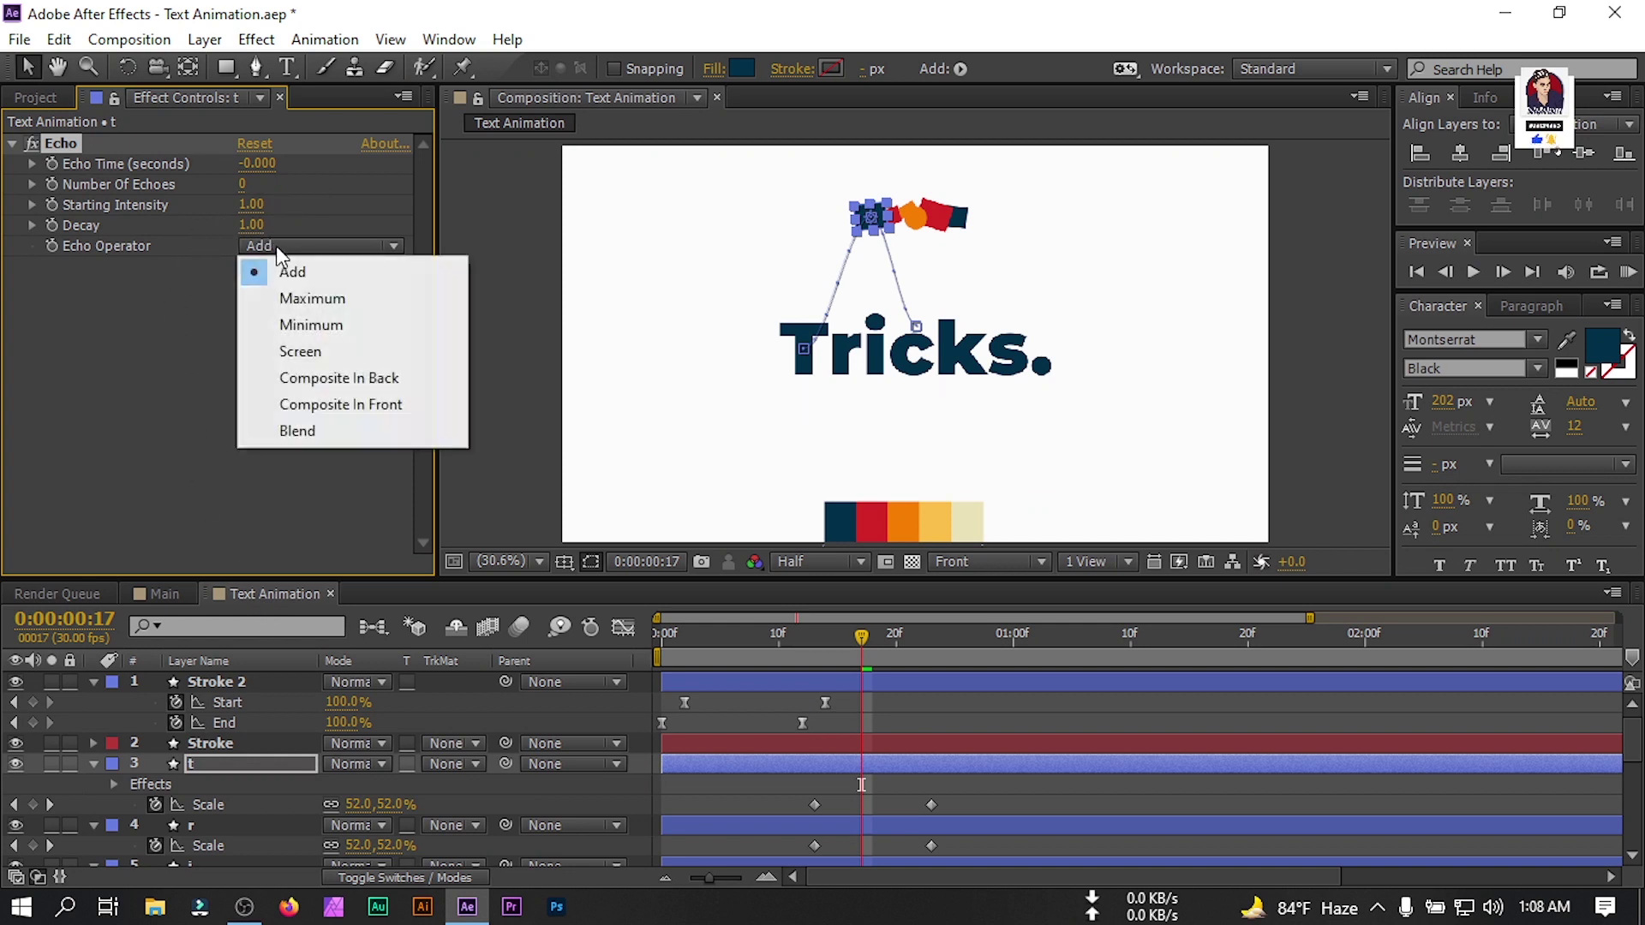
left_click(341, 300)
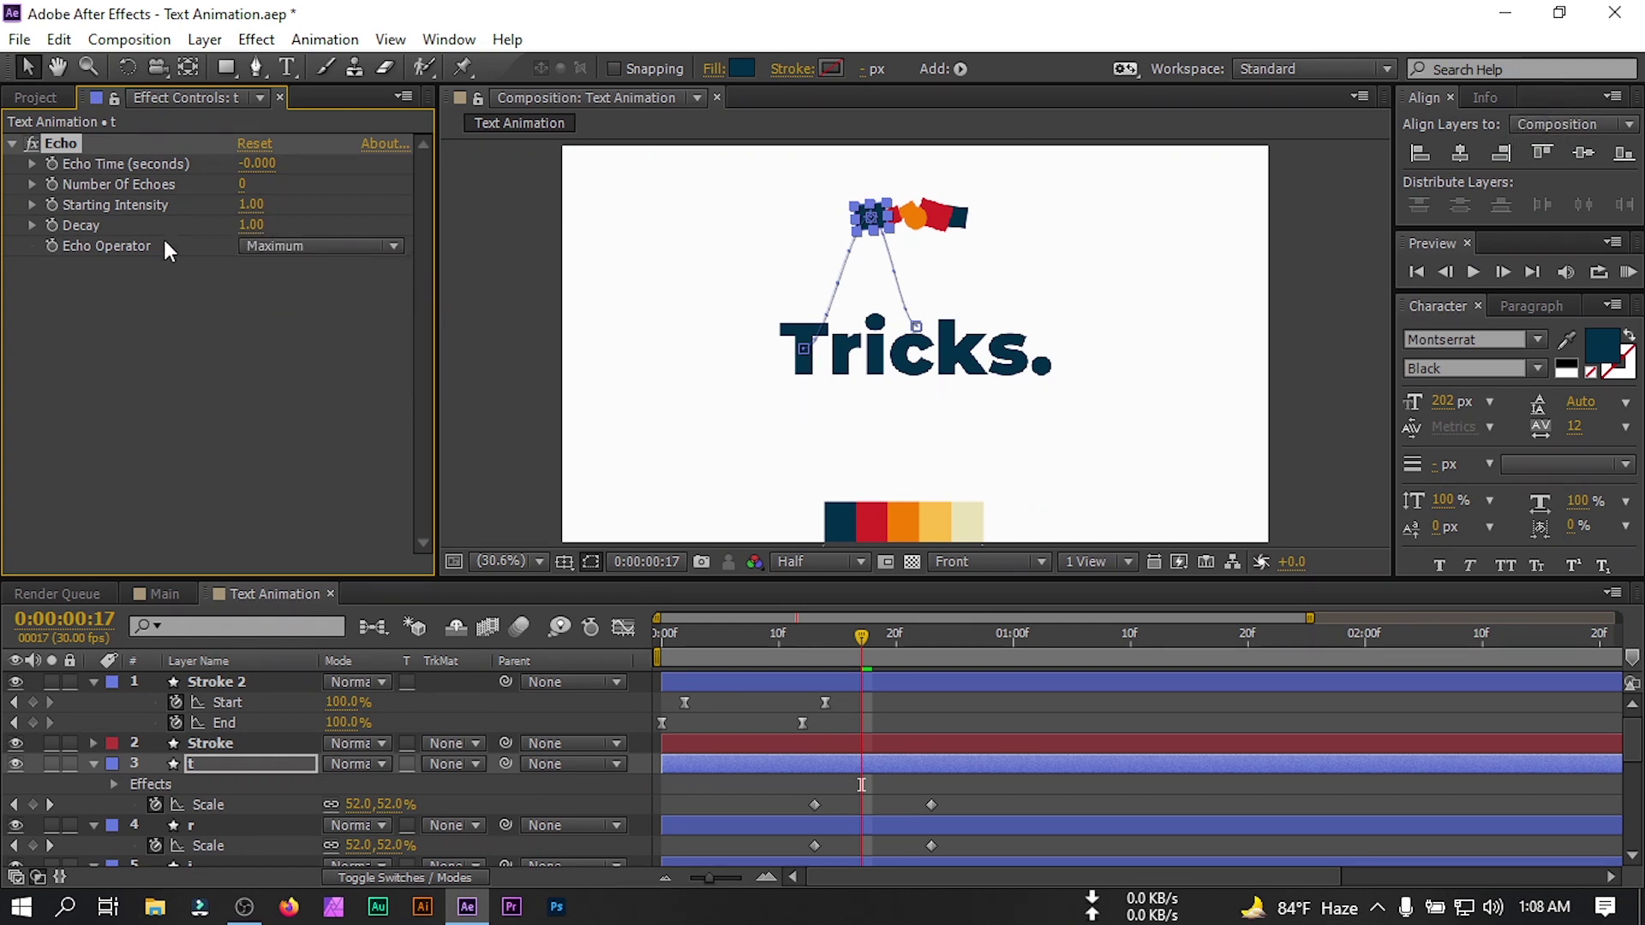
Keyframe the t shape layer's Number Of Echoes from 0 at 0:00:00:17 to 60 at 0:00:00:19.
left_click(53, 184)
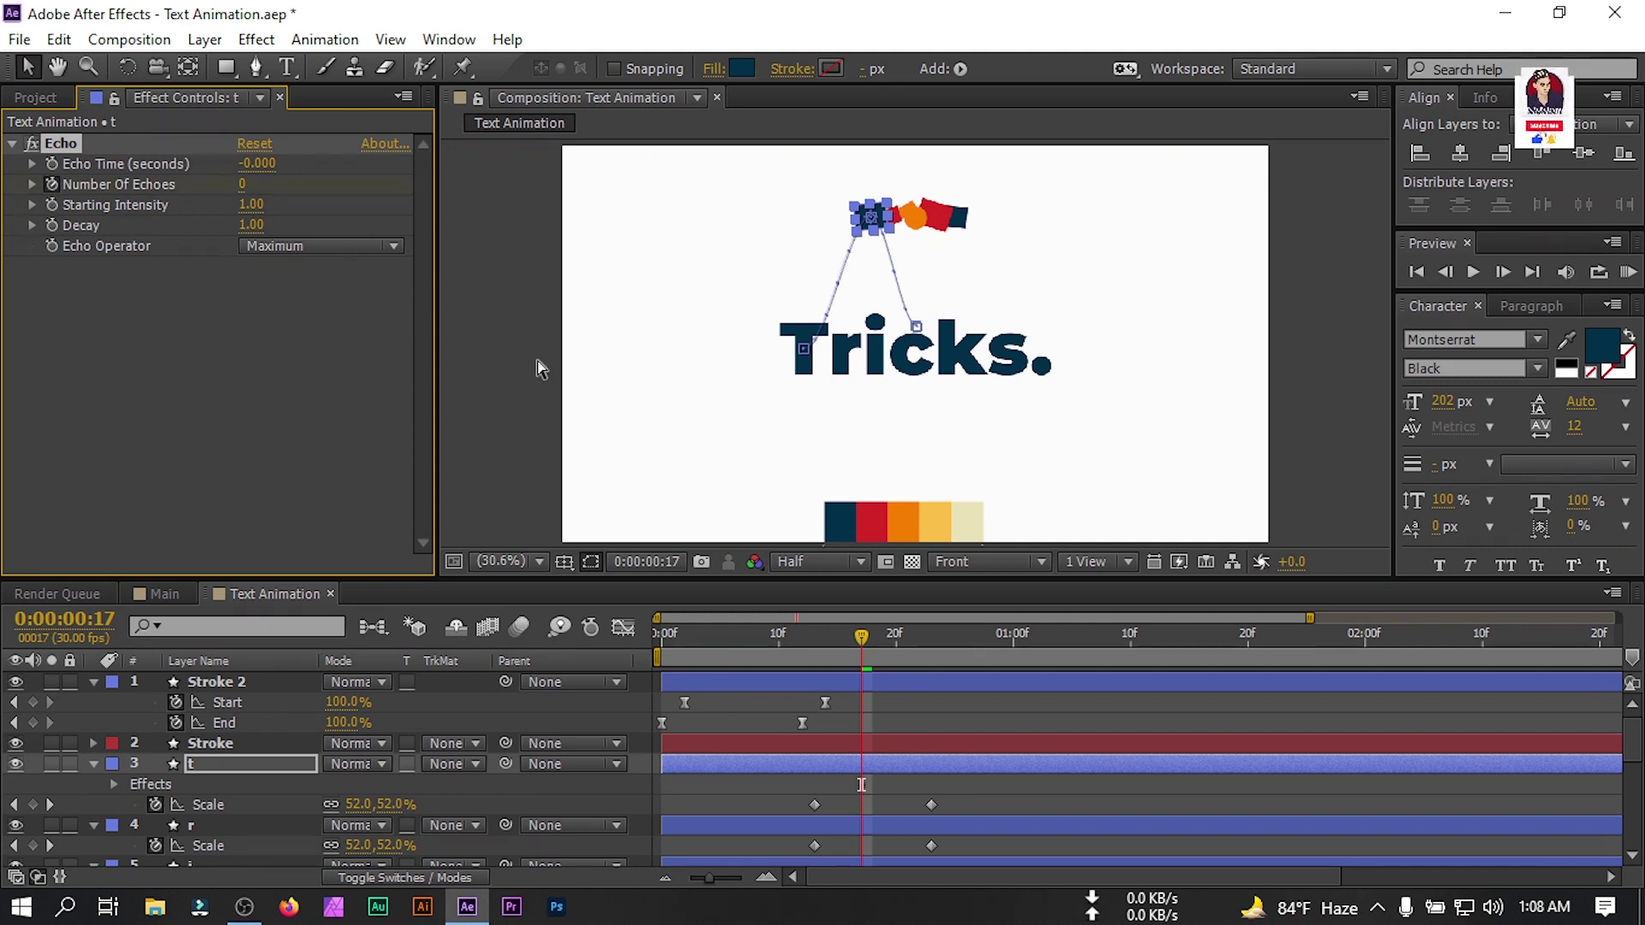
key("Page_Down")
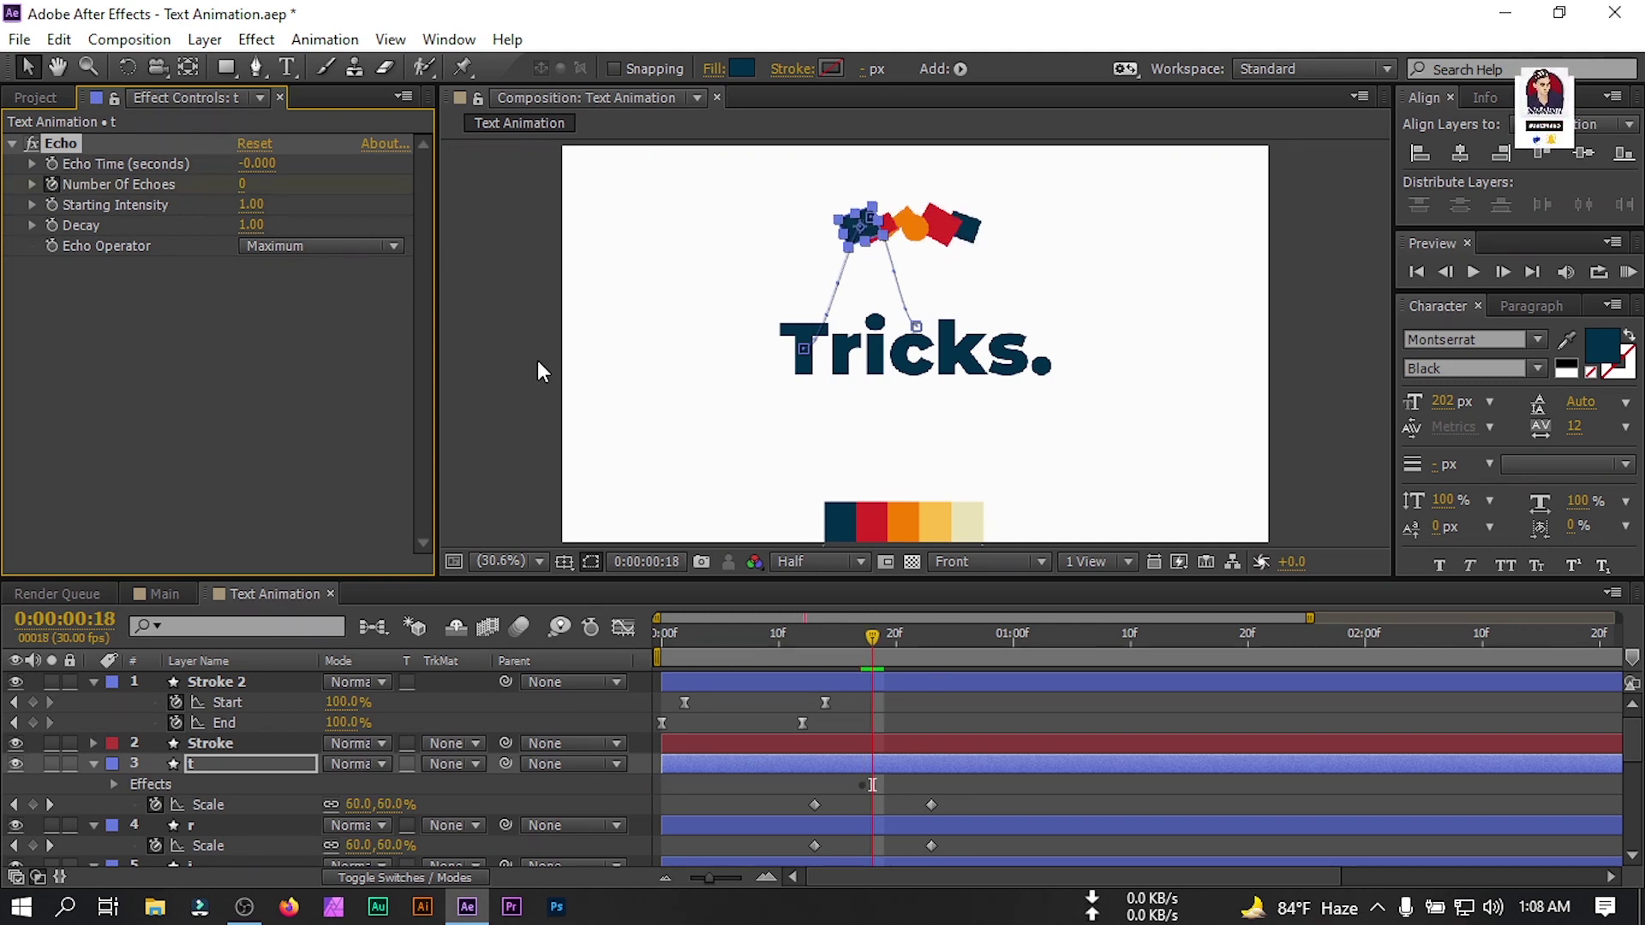
key("Page_Down")
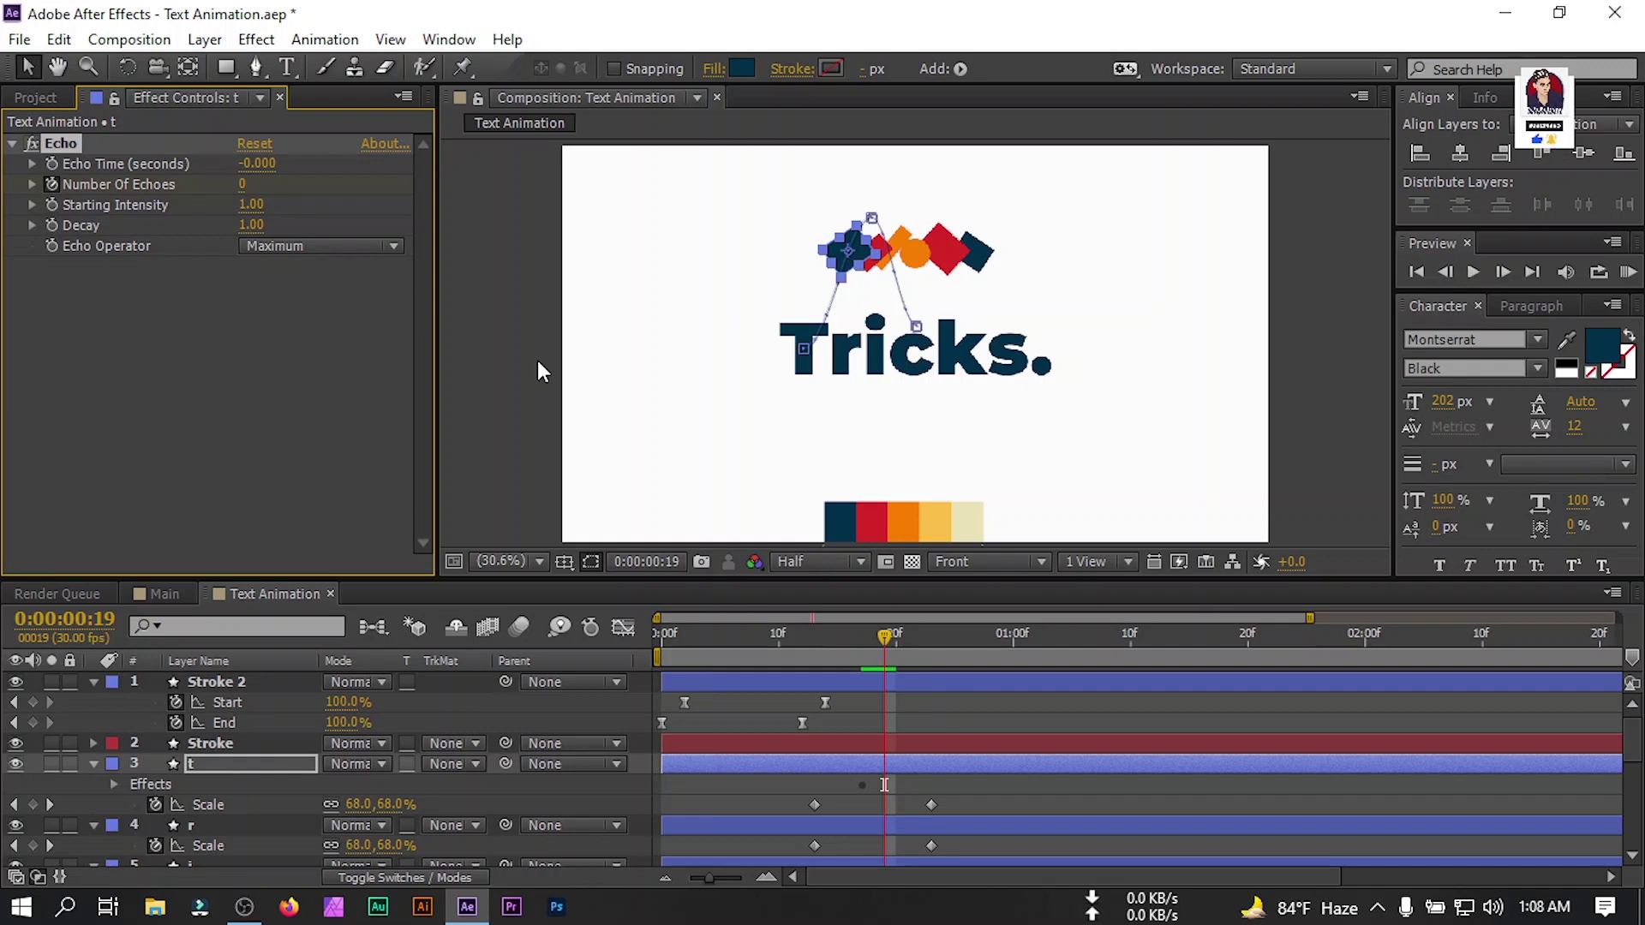
left_click(243, 186)
type("60")
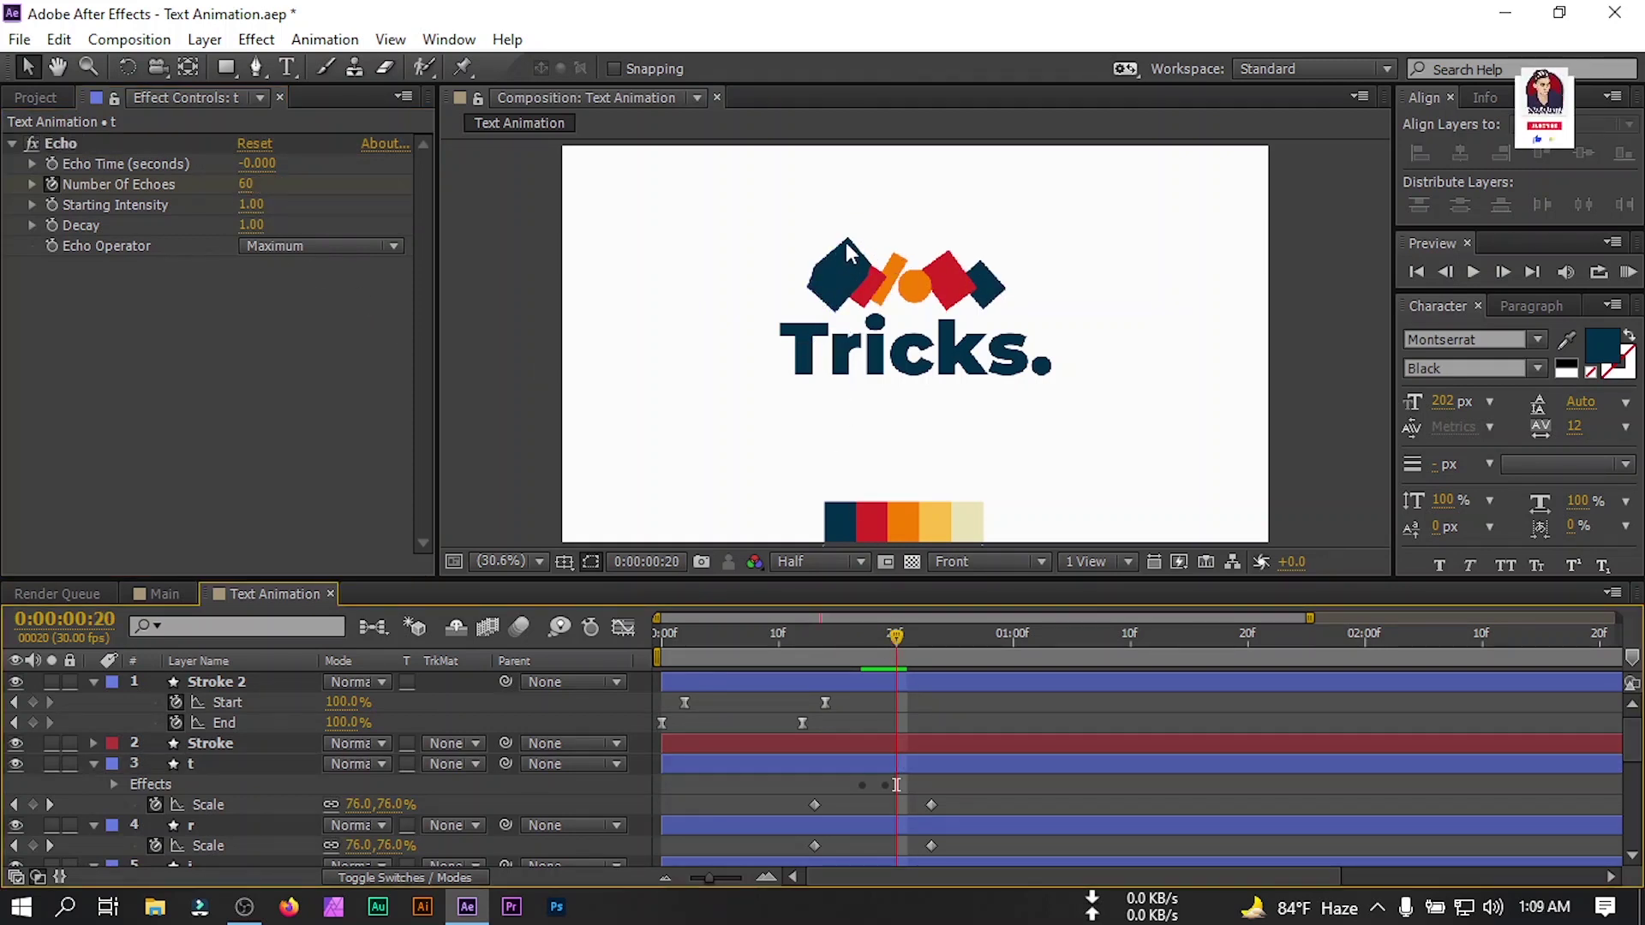
mouse_move(922, 642)
left_mouse_down()
mouse_move(851, 653)
mouse_move(922, 663)
left_mouse_up()
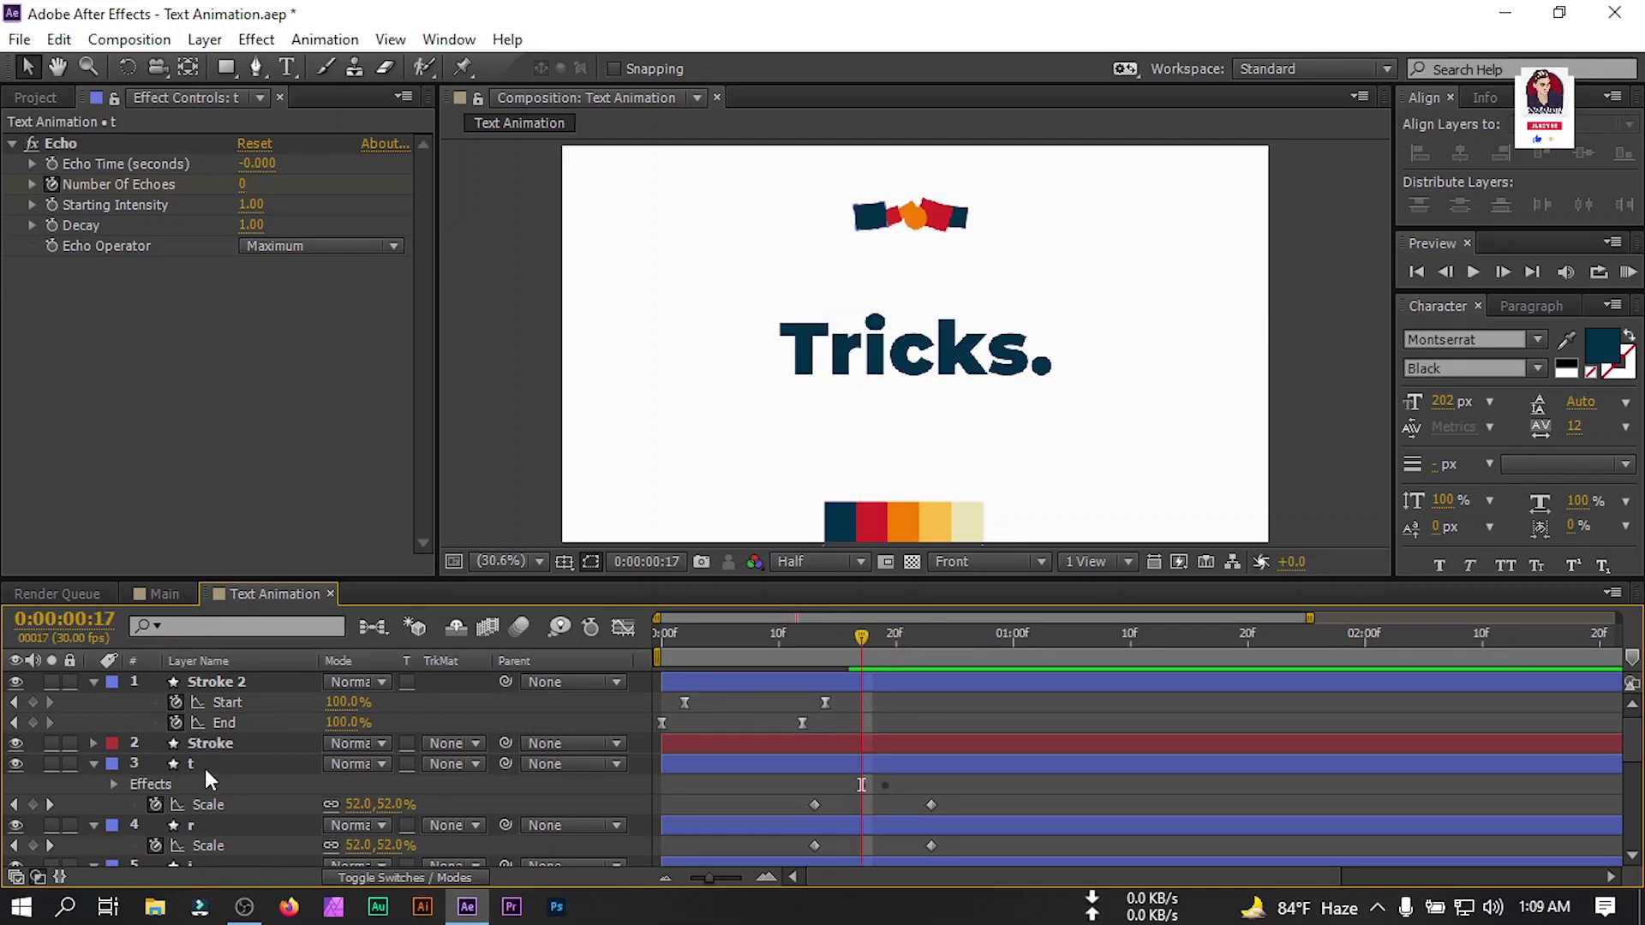
Add Echo Time and Echo Operator keyframes to the t shape layer at 0:00:00:17.
left_click(202, 766)
key("u")
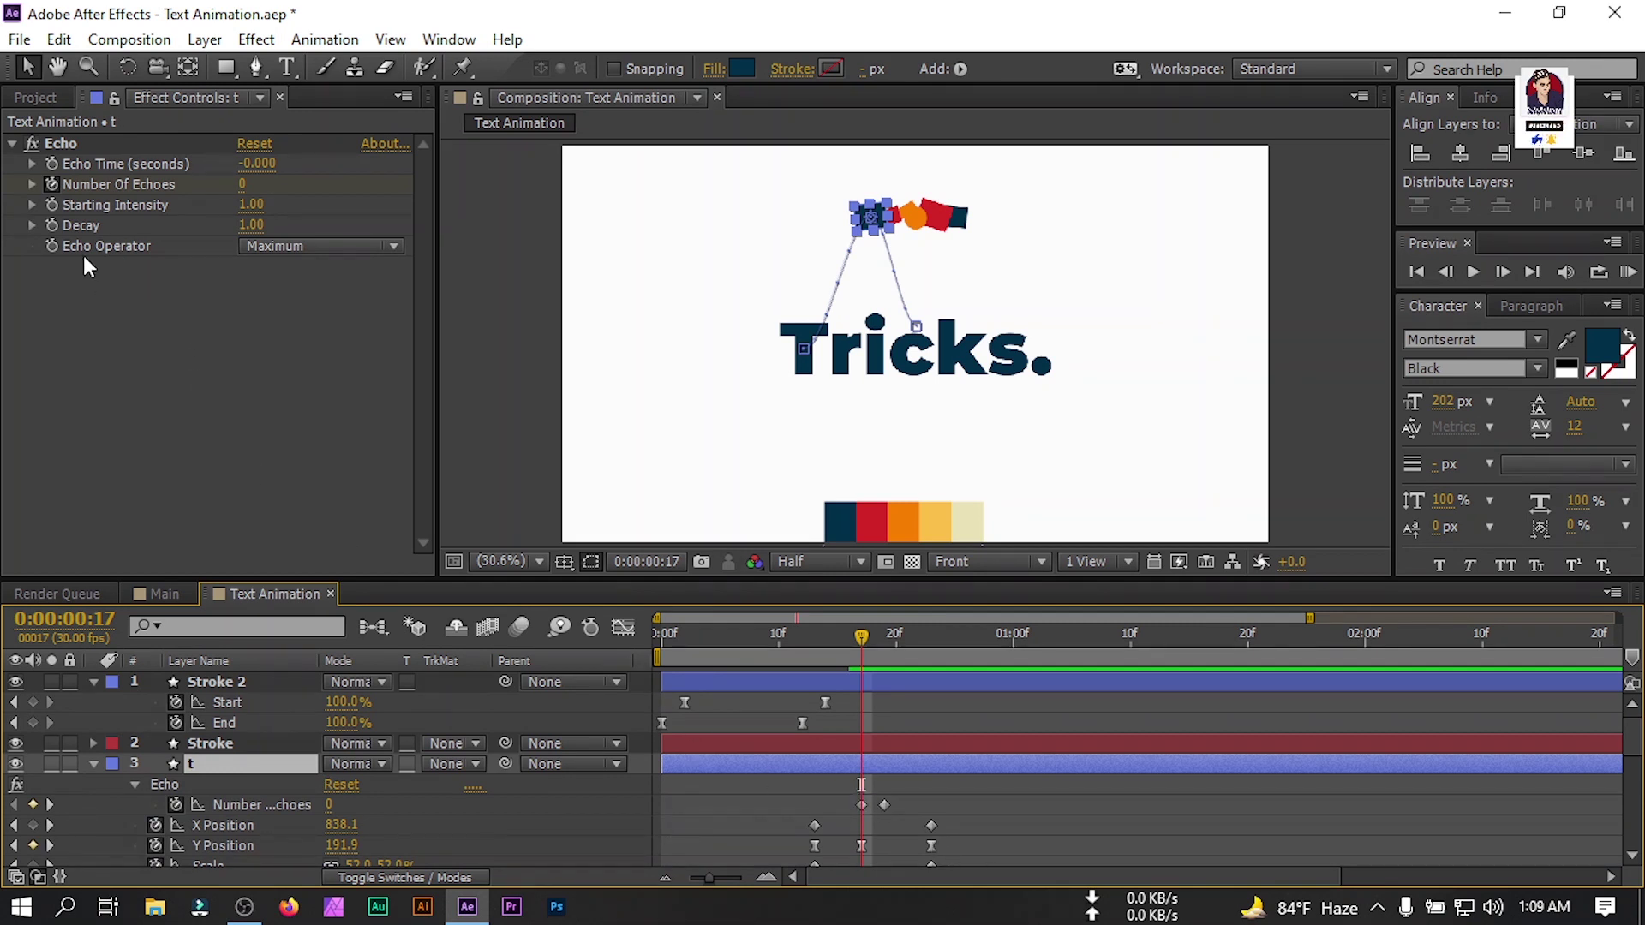
left_click(48, 161)
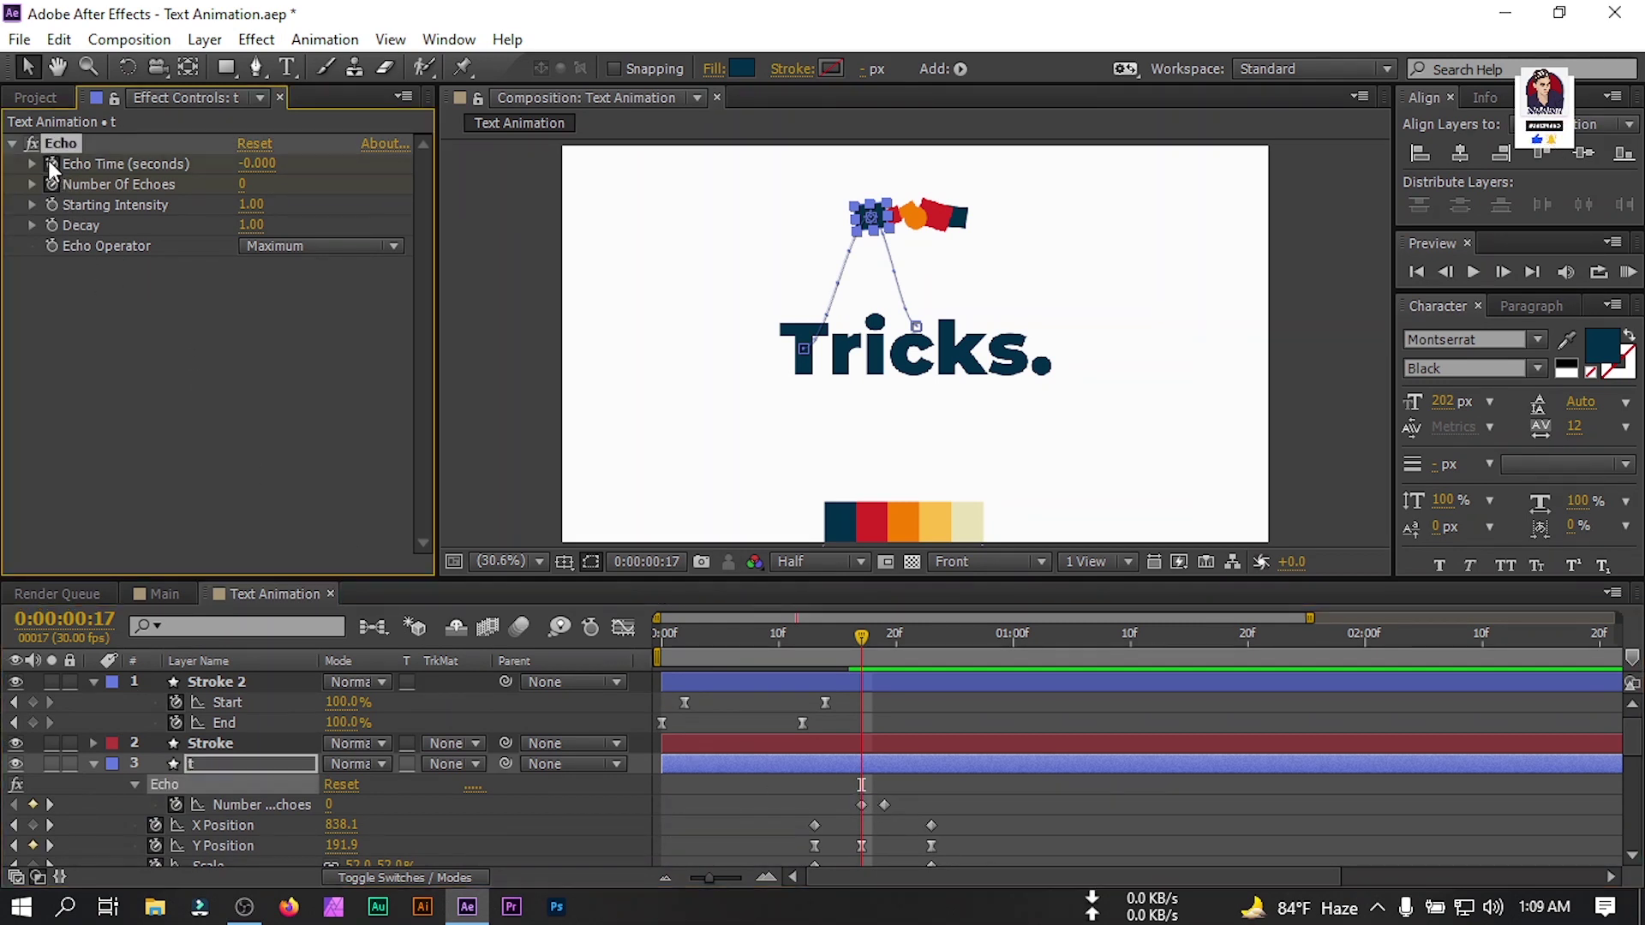
left_click(57, 248)
Copy the t layer's Echo keyframes and paste them onto the r, i, c, k and s shape layers at 0:00:00:17.
left_click_drag(907, 790, 851, 846)
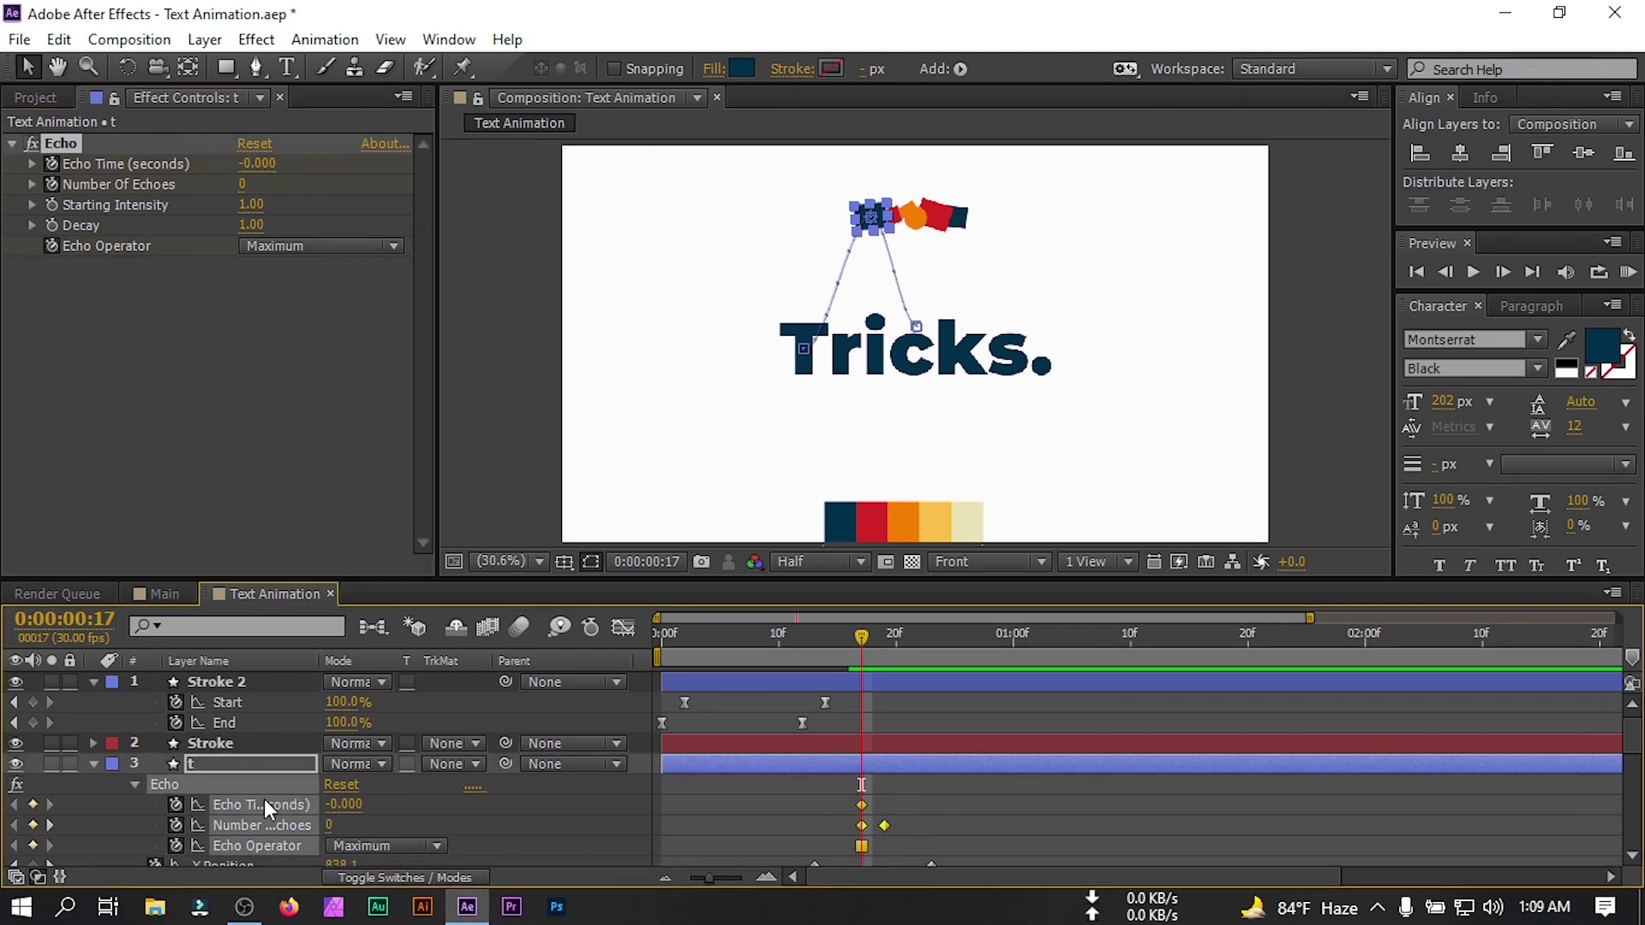
scroll(219, 779, "down", 5)
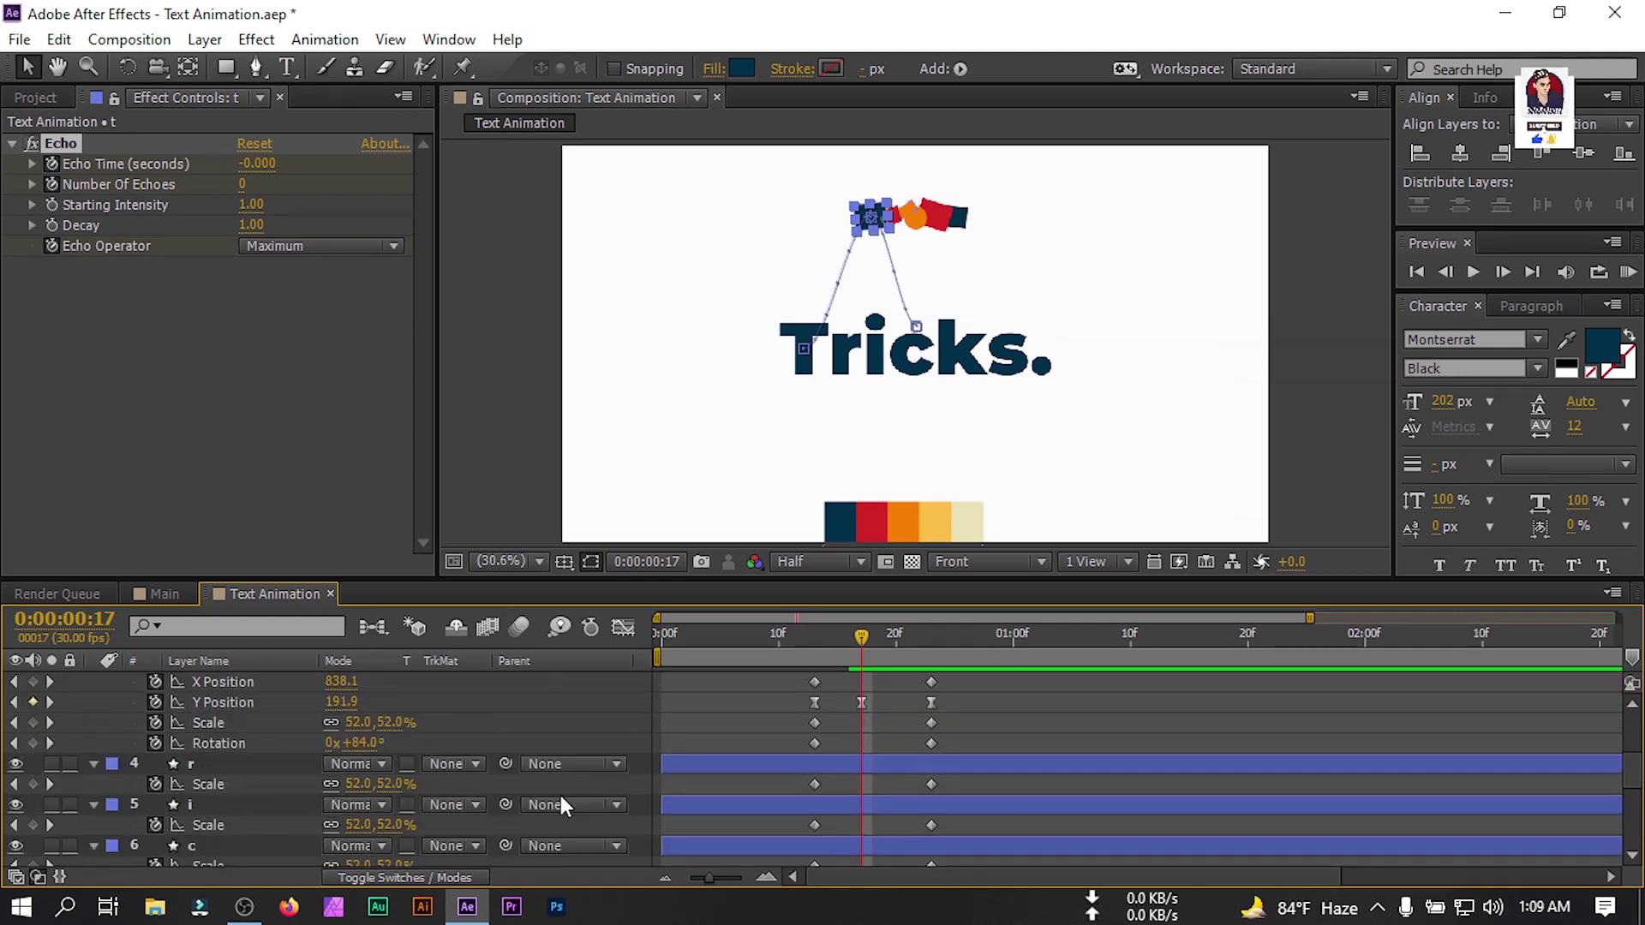
left_click(223, 765)
scroll(219, 806, "down", 3)
left_click(208, 809, "shift")
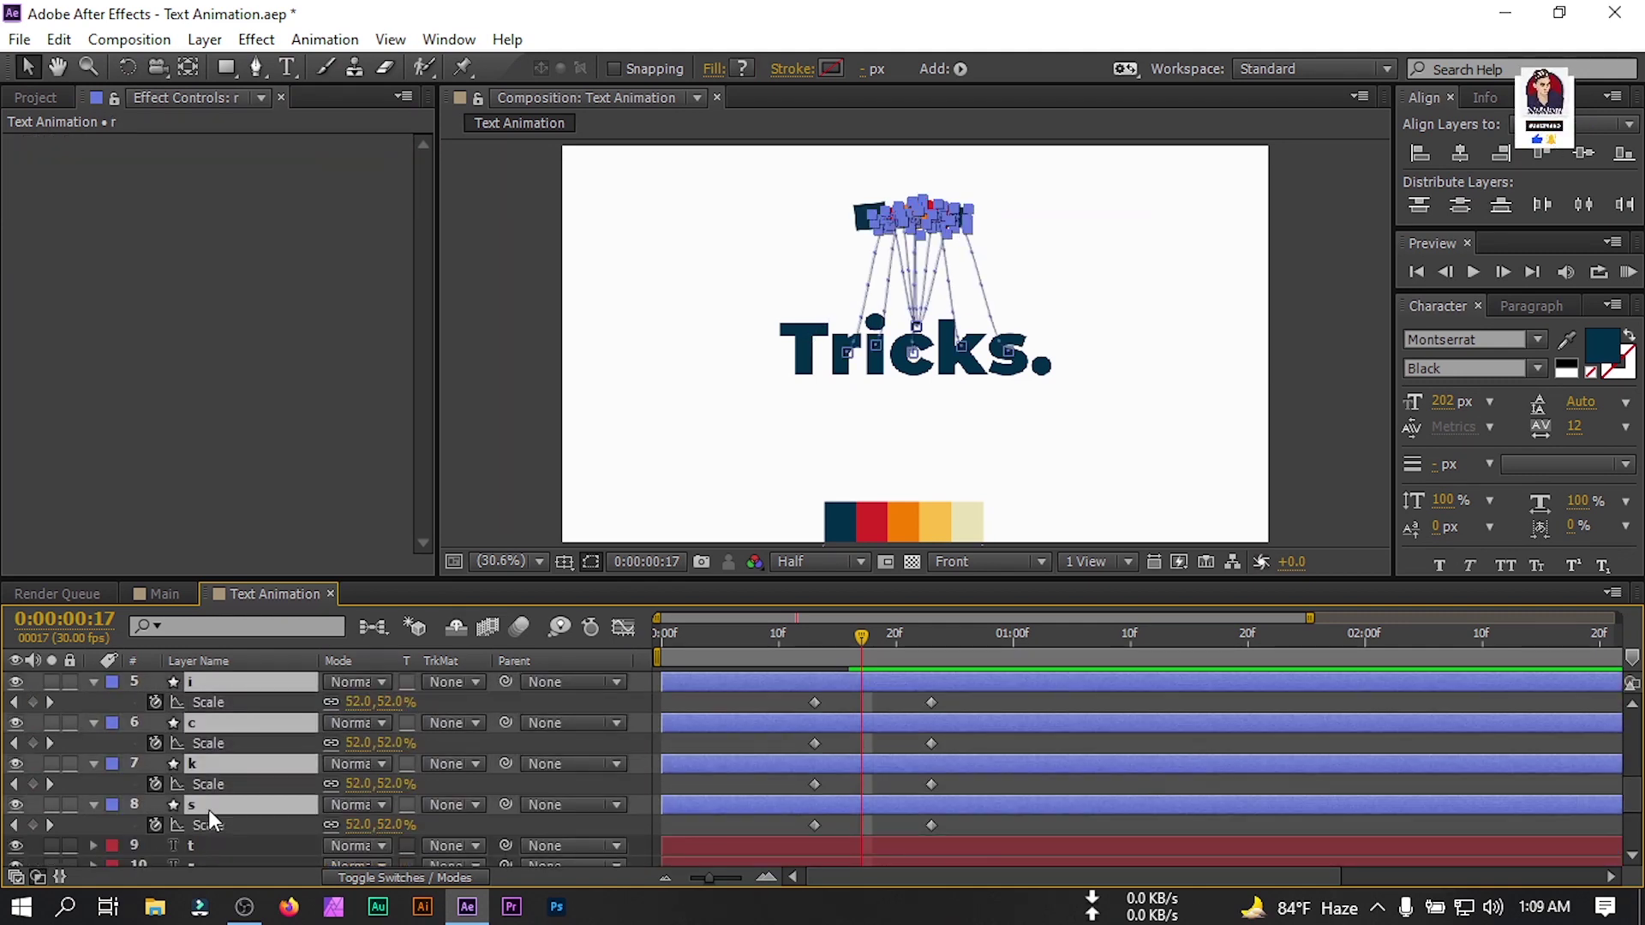
key("ctrl+v")
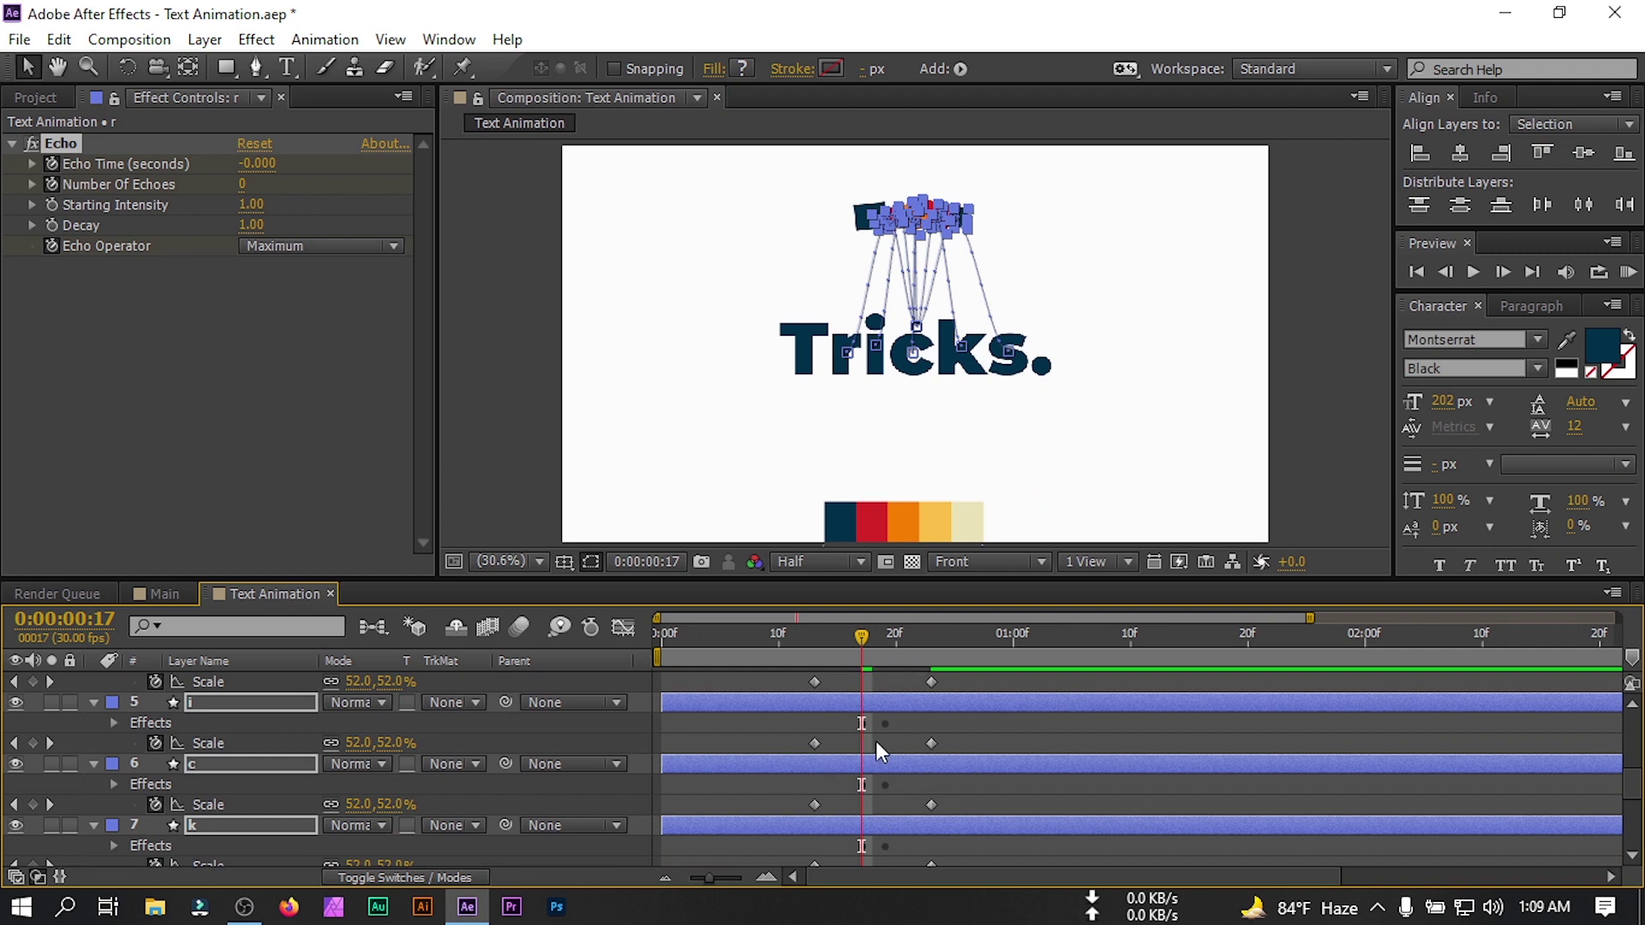
Play back the animation from around 0:00:00:13 to examine the echo trails on the flying shapes.
left_click(954, 728)
left_click_drag(1109, 637, 804, 694)
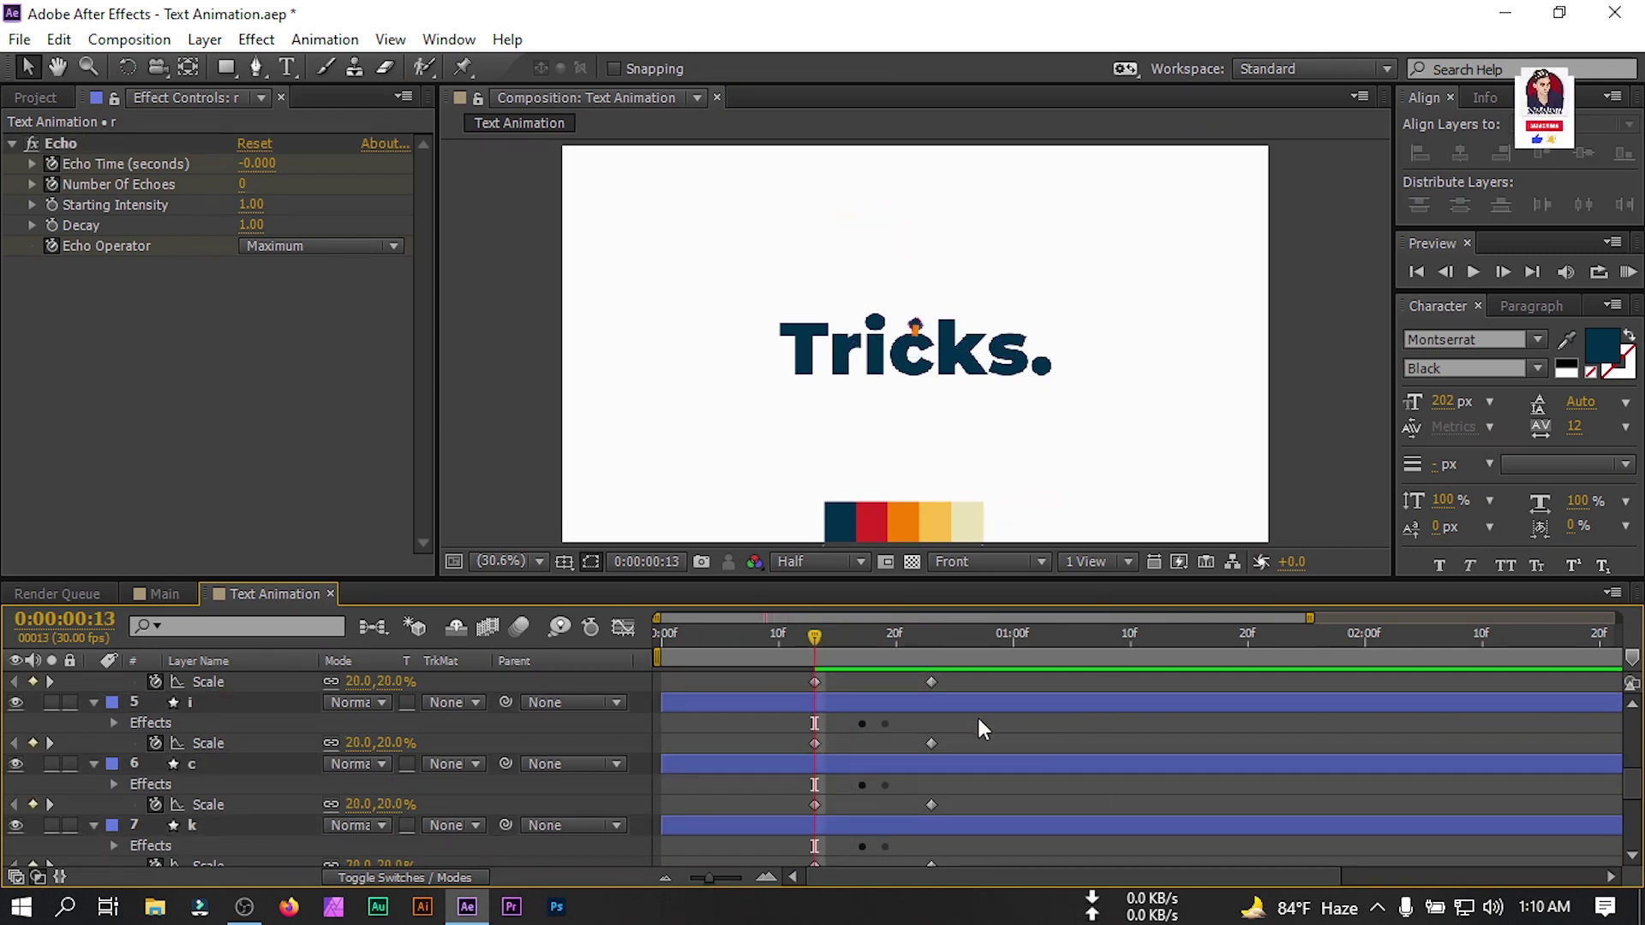
key("space")
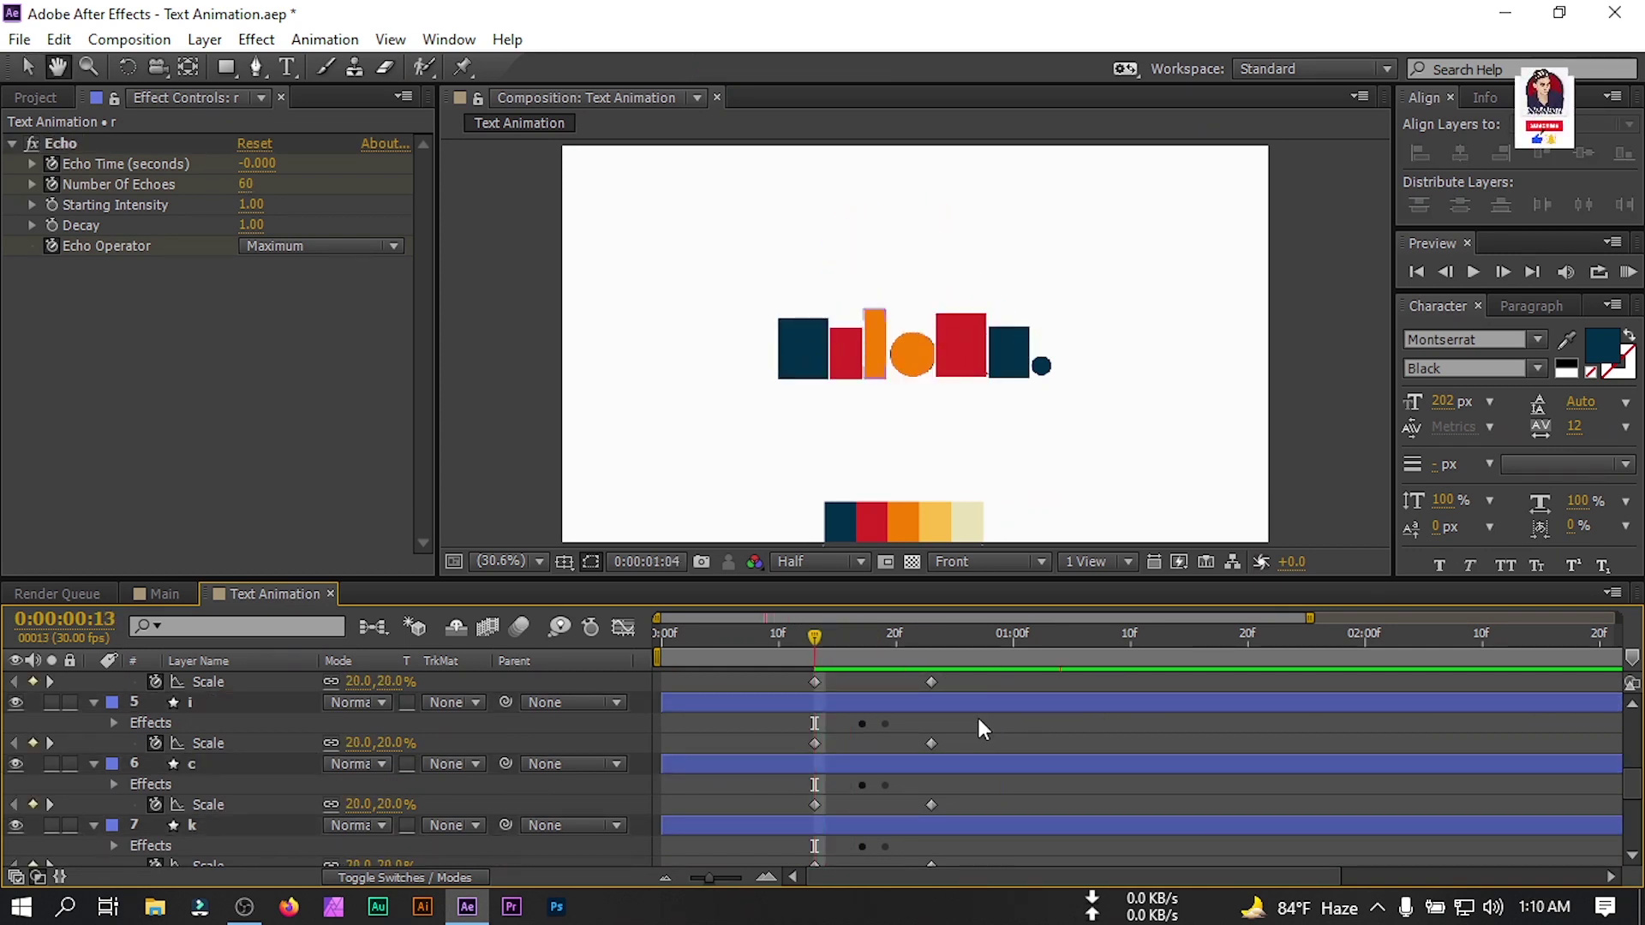
key("space")
left_click_drag(1062, 640, 831, 682)
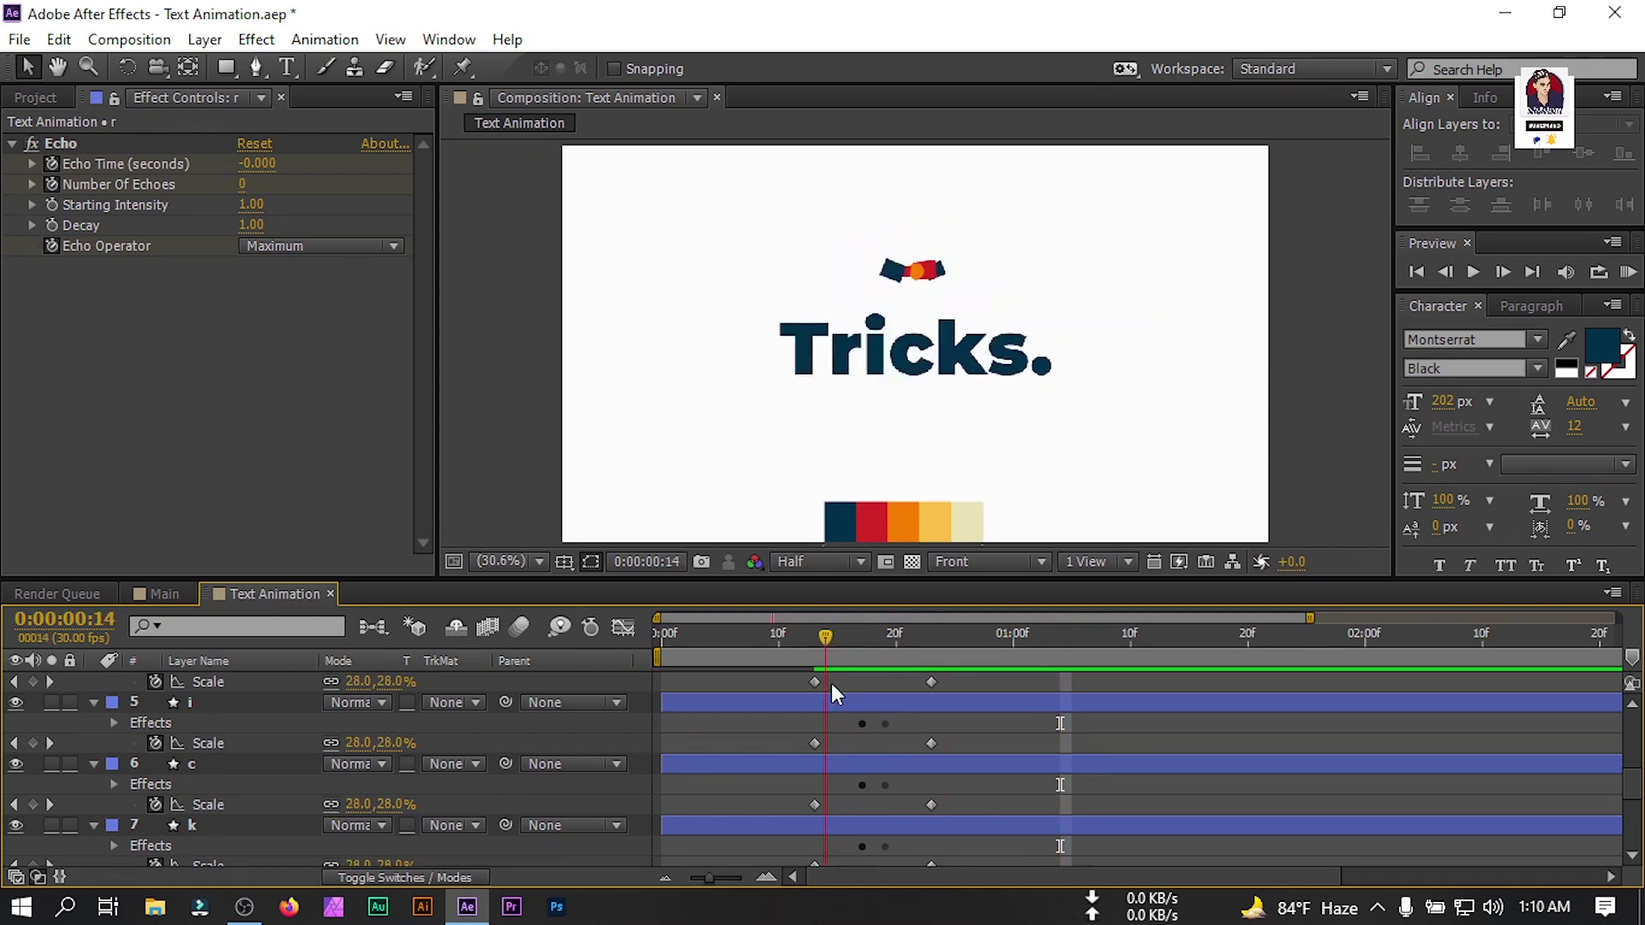
key("space")
key("space")
Trim the t, r, i, c, k and s shape layers so they end at 0:00:00:23.
left_click_drag(1070, 639, 929, 661)
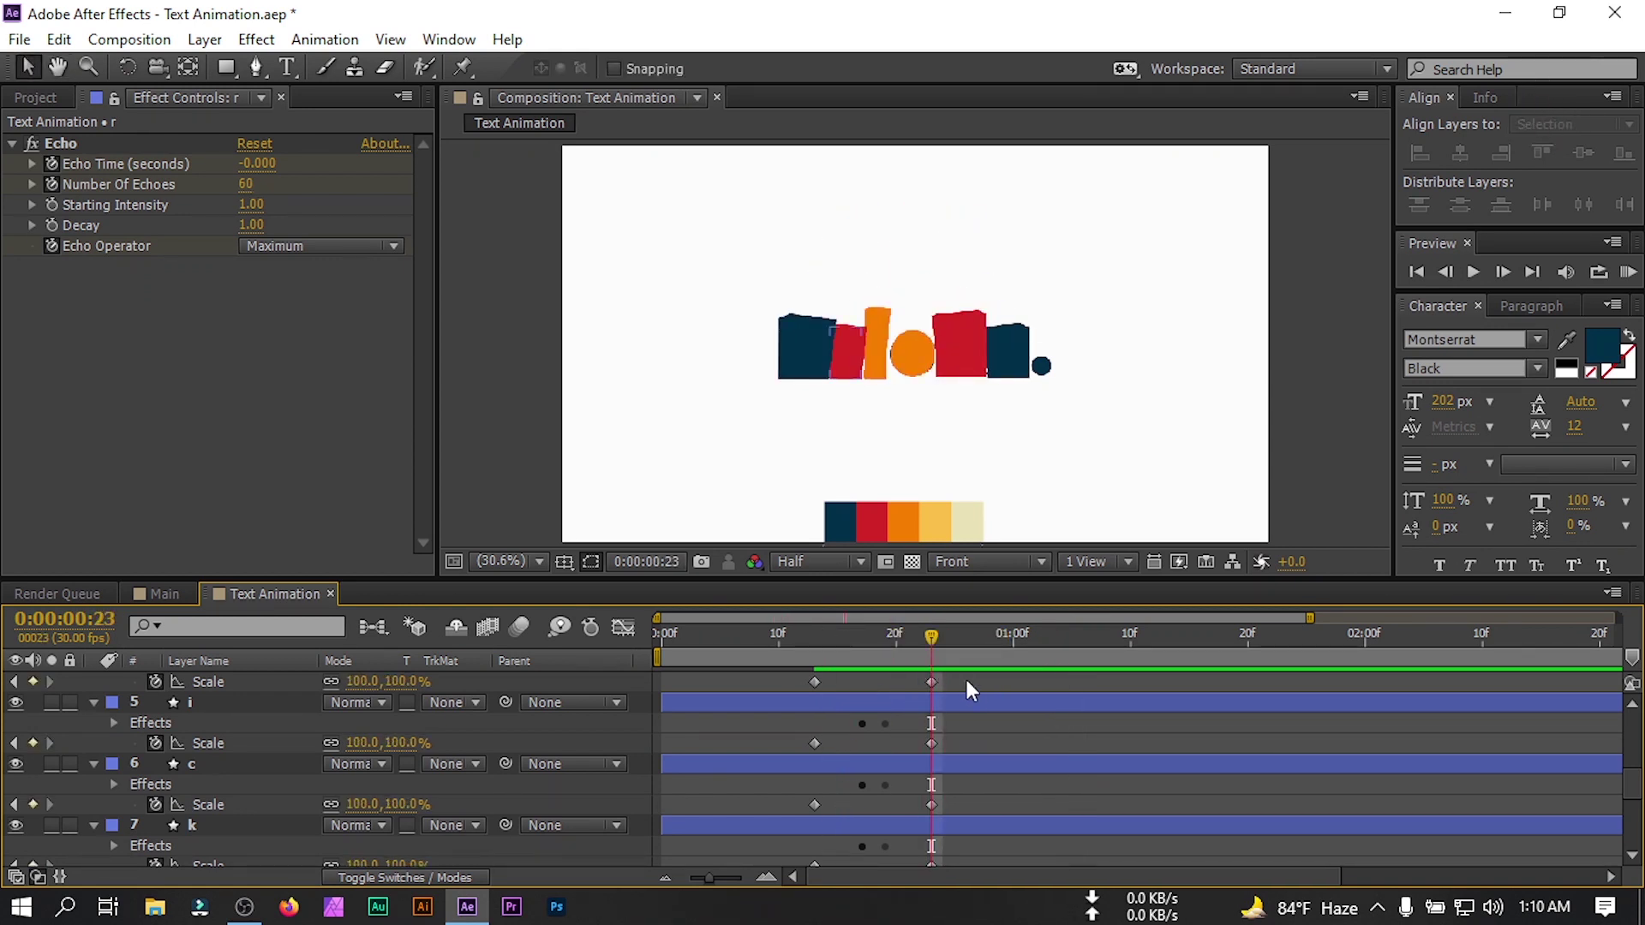
scroll(965, 685, "up", 3)
left_click(94, 786)
scroll(96, 789, "down", 3)
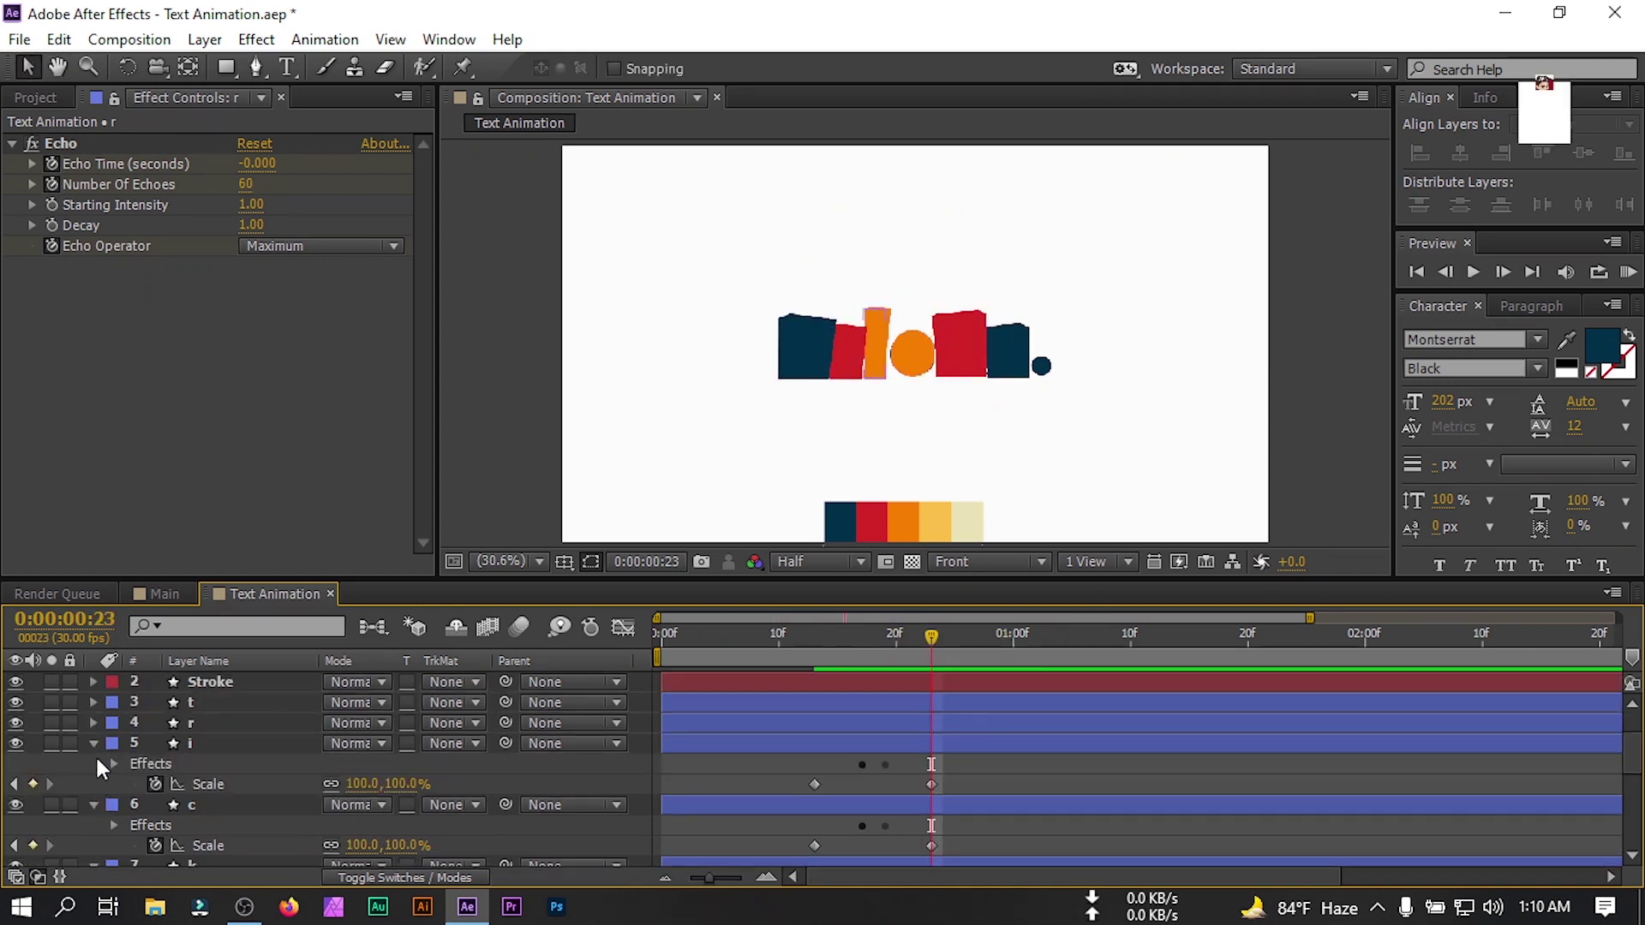
left_click(192, 704)
scroll(206, 728, "down", 3)
left_click(240, 745, "shift")
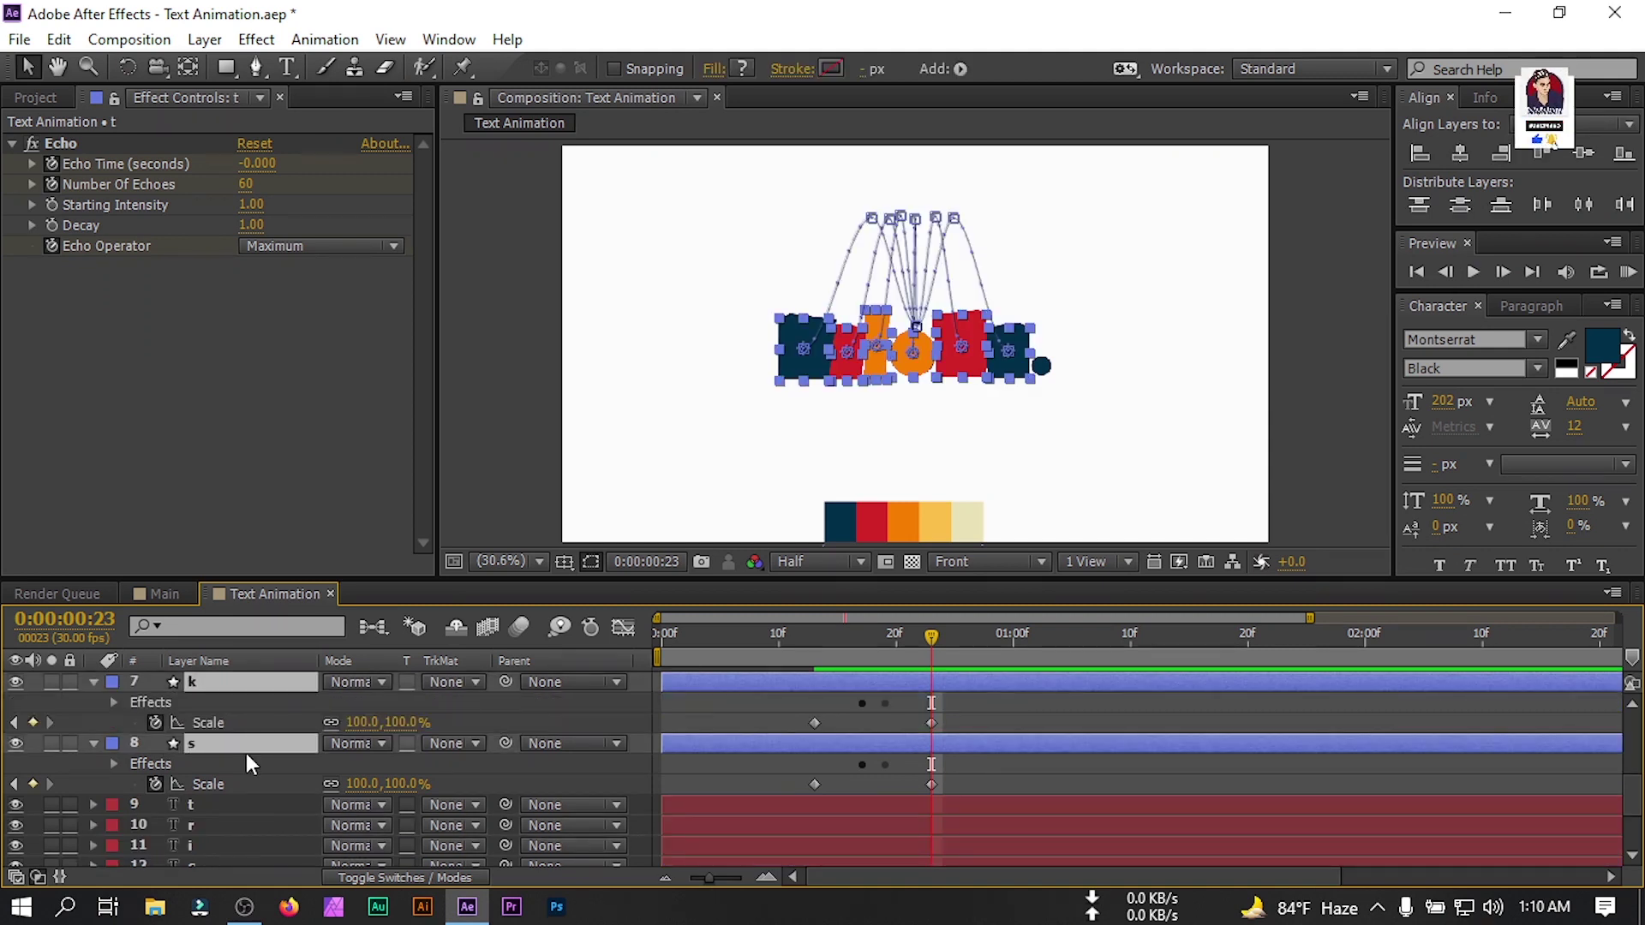
key("alt+bracketright")
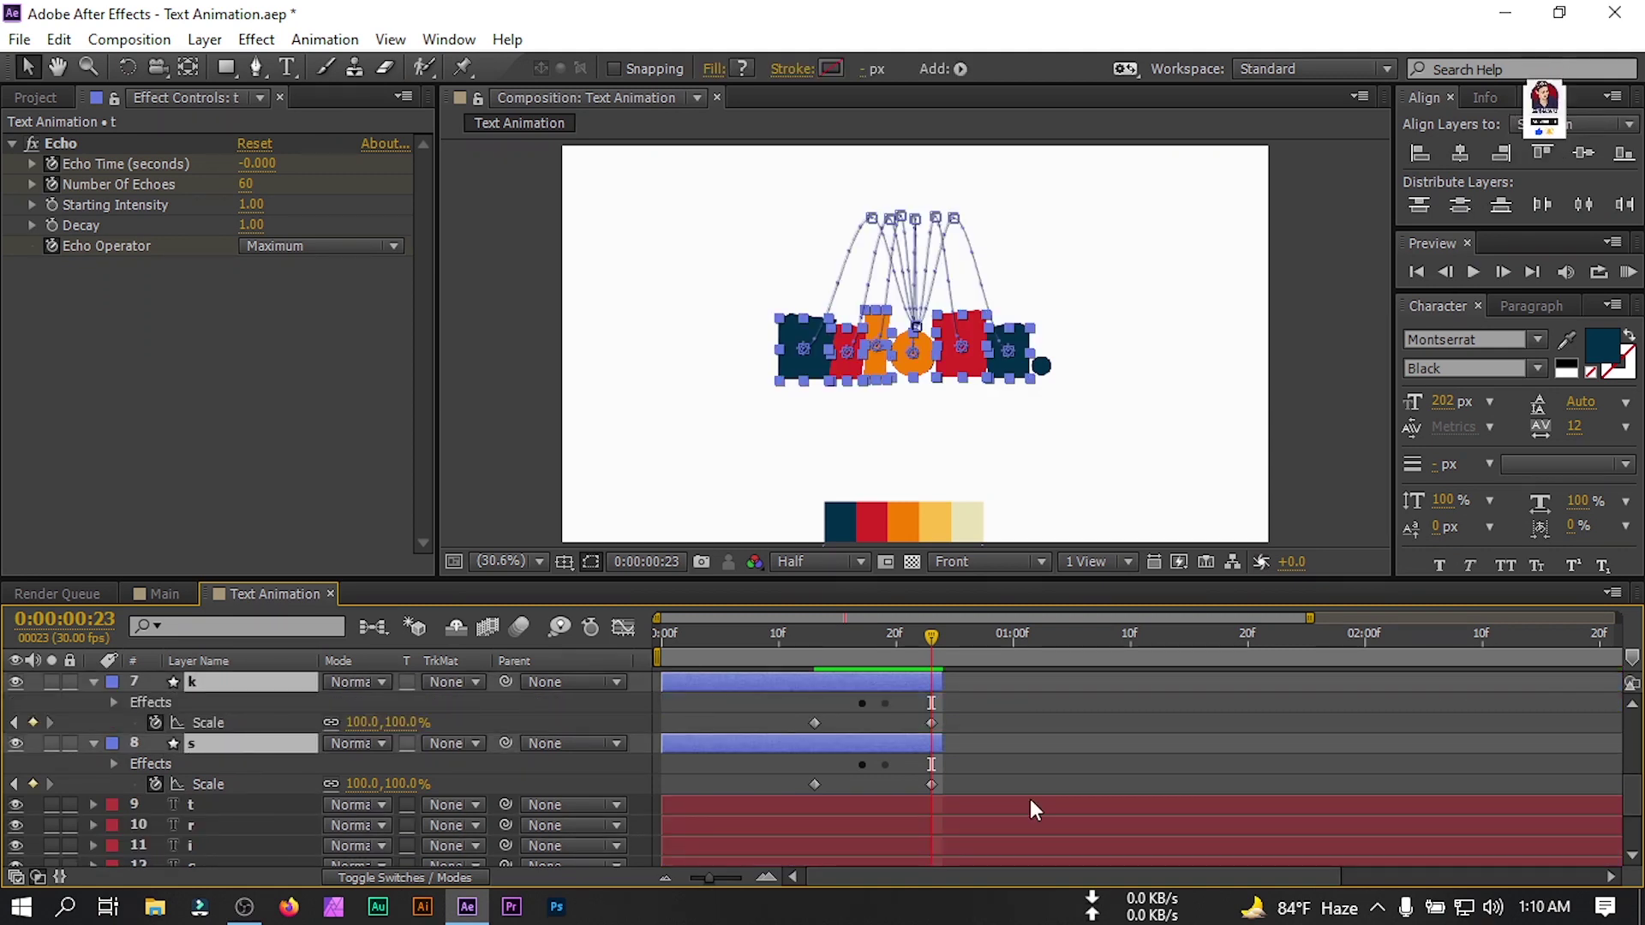
Trim the text layers from t through the period to start at 0:00:00:23 and scrub through the switch from shapes to letters.
scroll(1086, 756, "up", 1)
scroll(1086, 756, "down", 2)
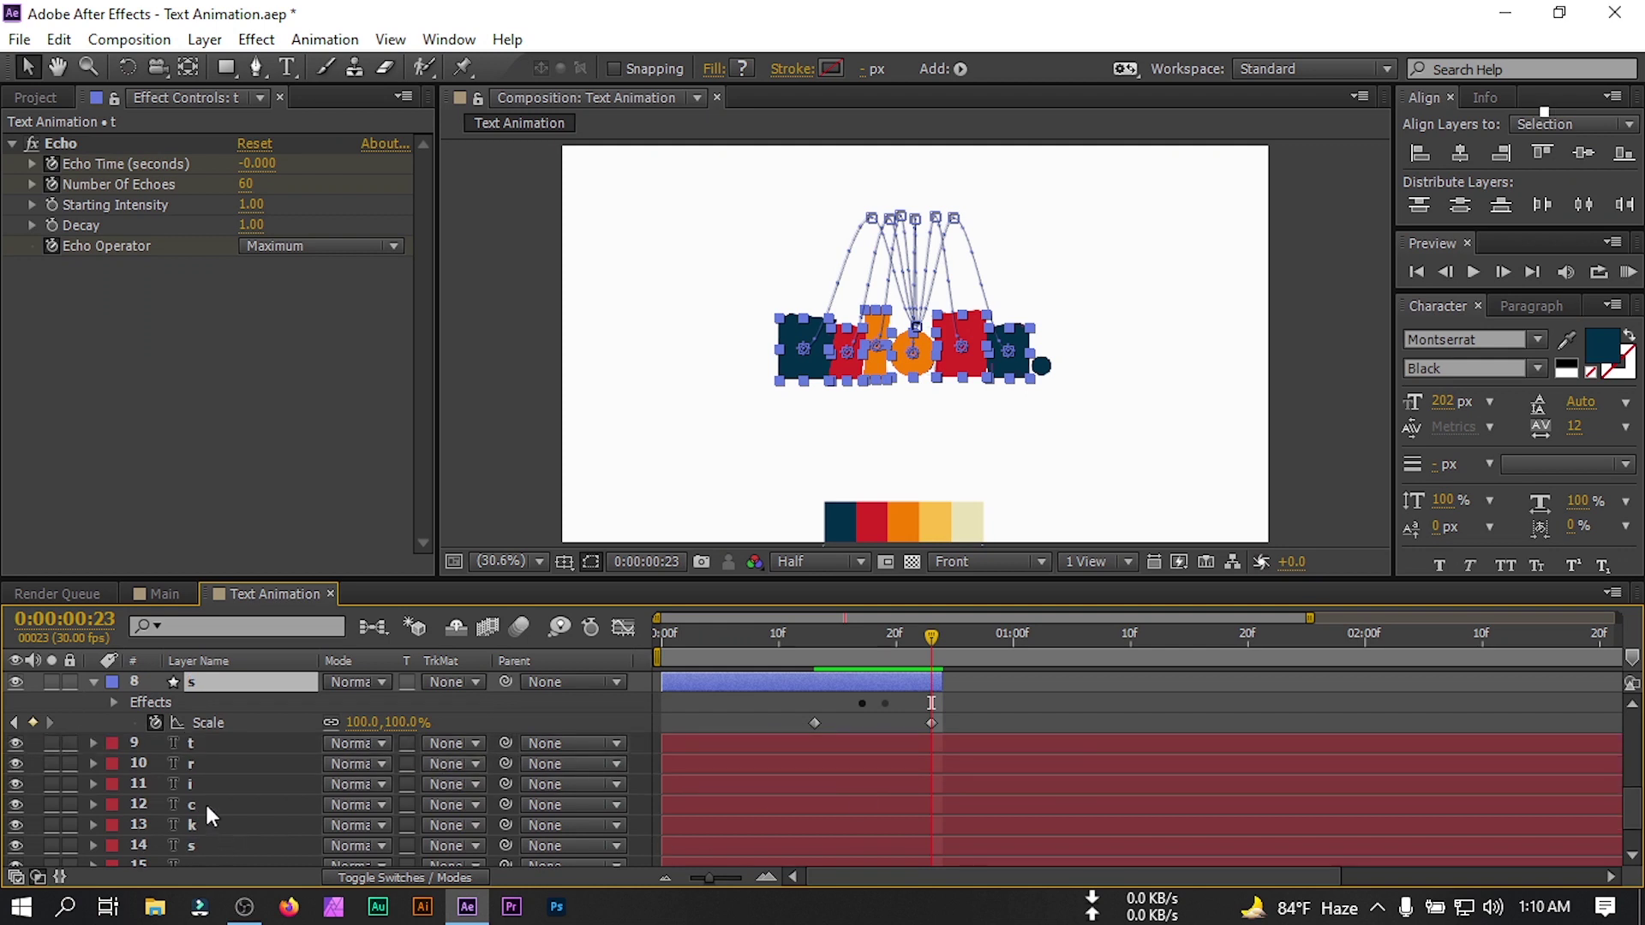
left_click(194, 750)
scroll(197, 763, "down", 2)
left_click(202, 812, "shift")
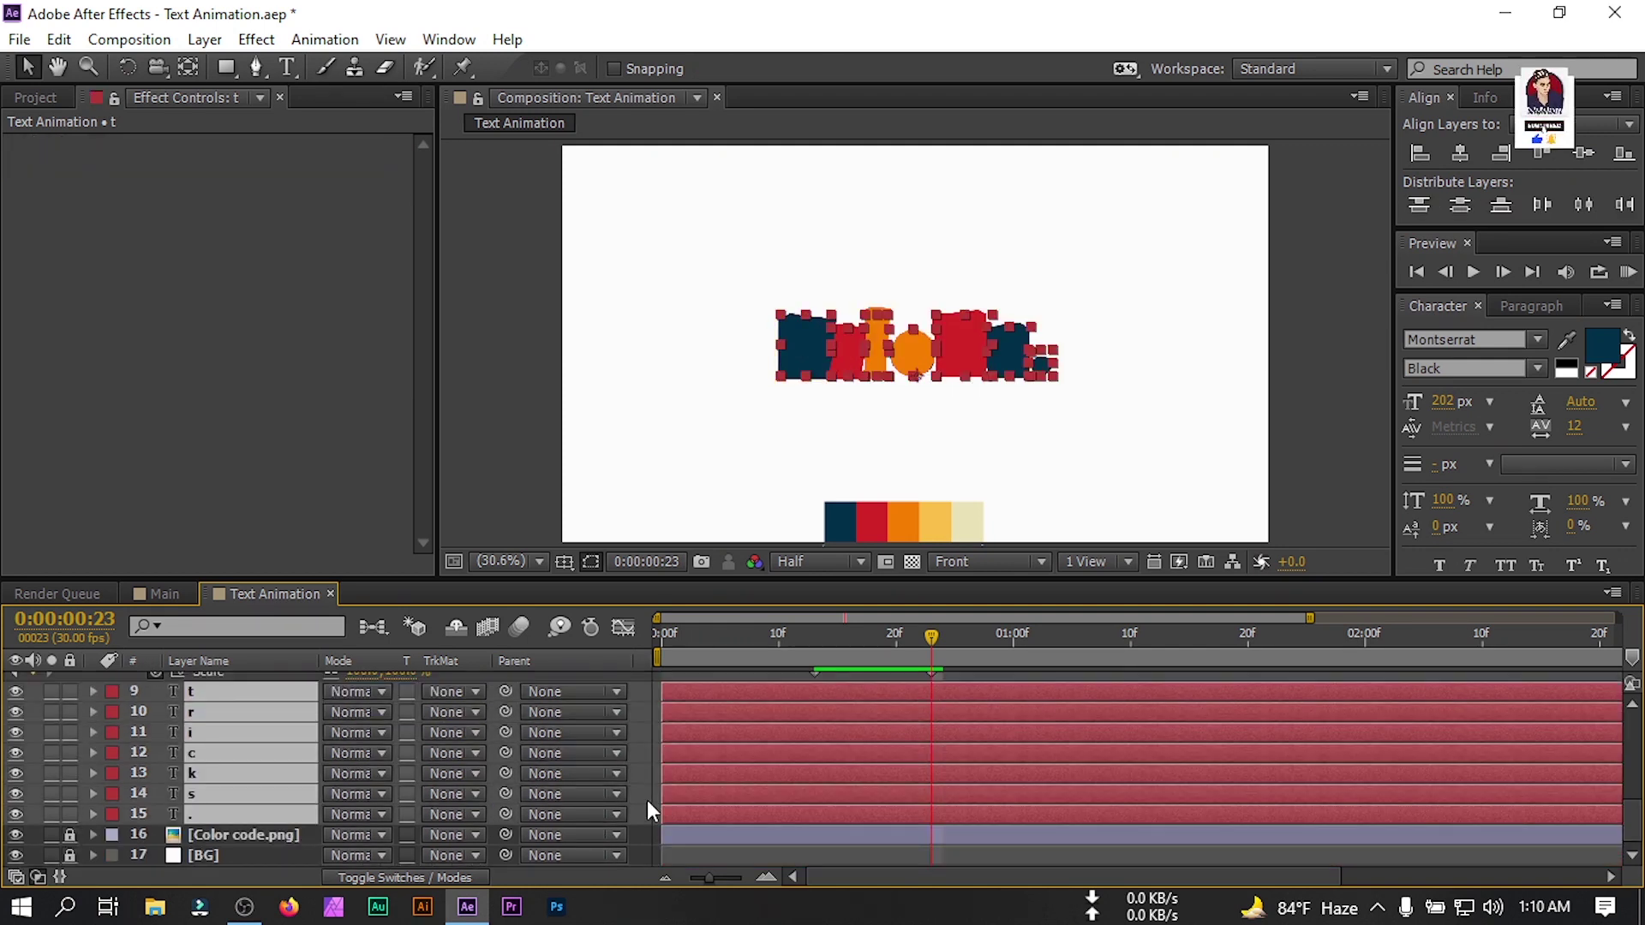
key("alt+bracketleft")
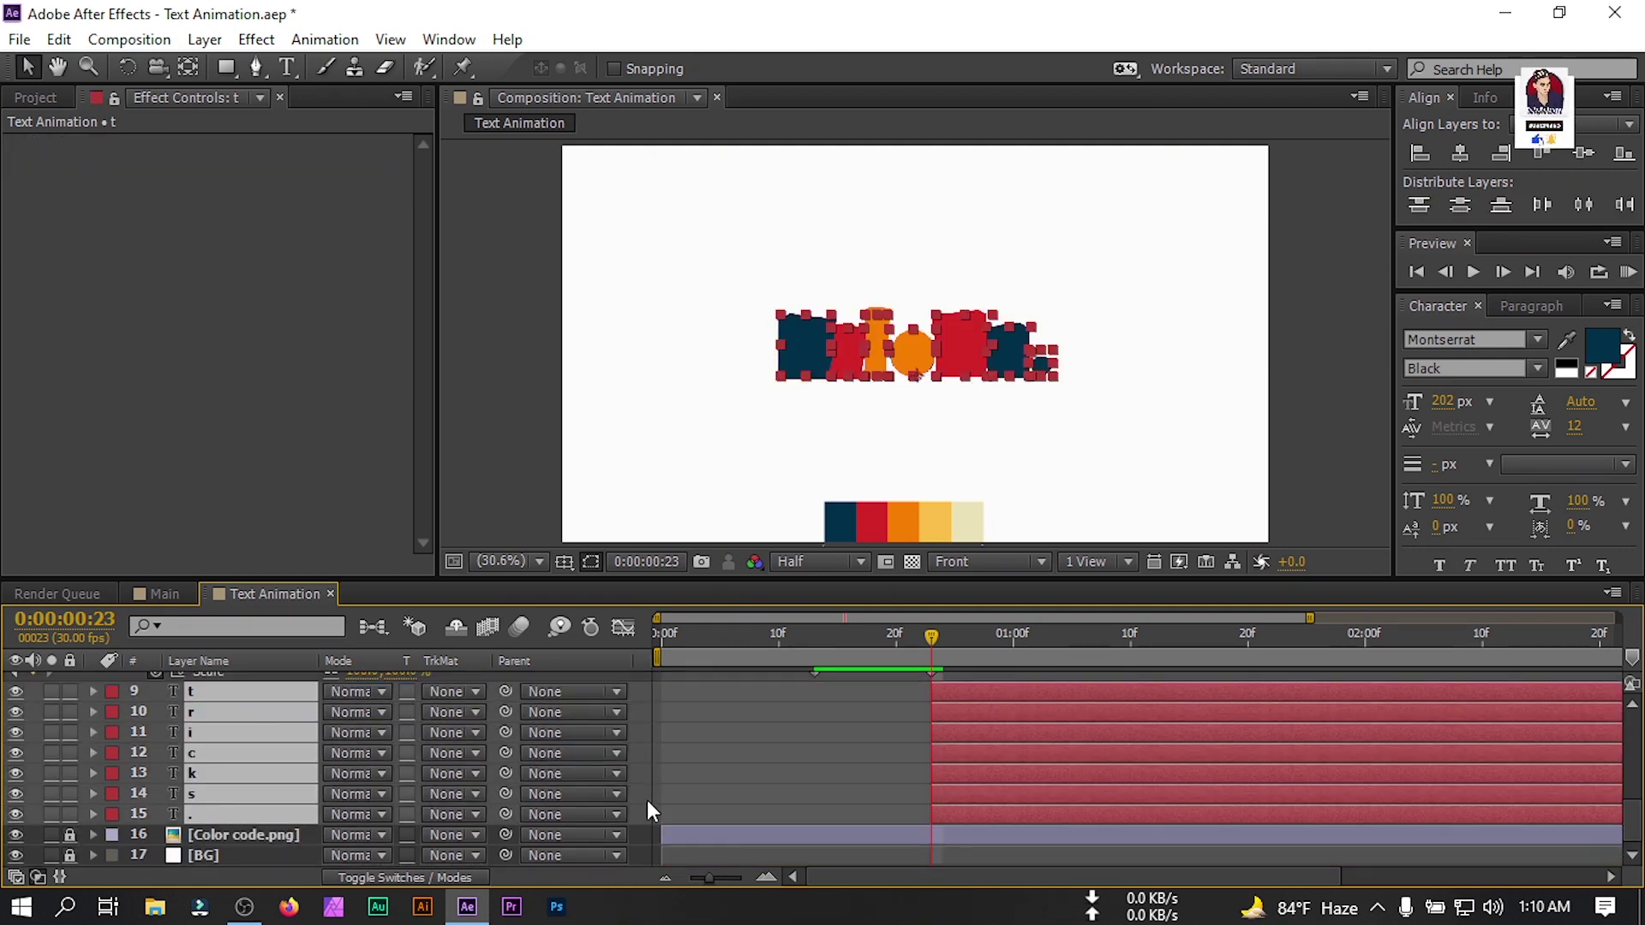
scroll(1031, 711, "up", 1)
key("Page_Up")
key("Page_Up")
key("Page_Up")
left_click_drag(896, 700, 955, 708)
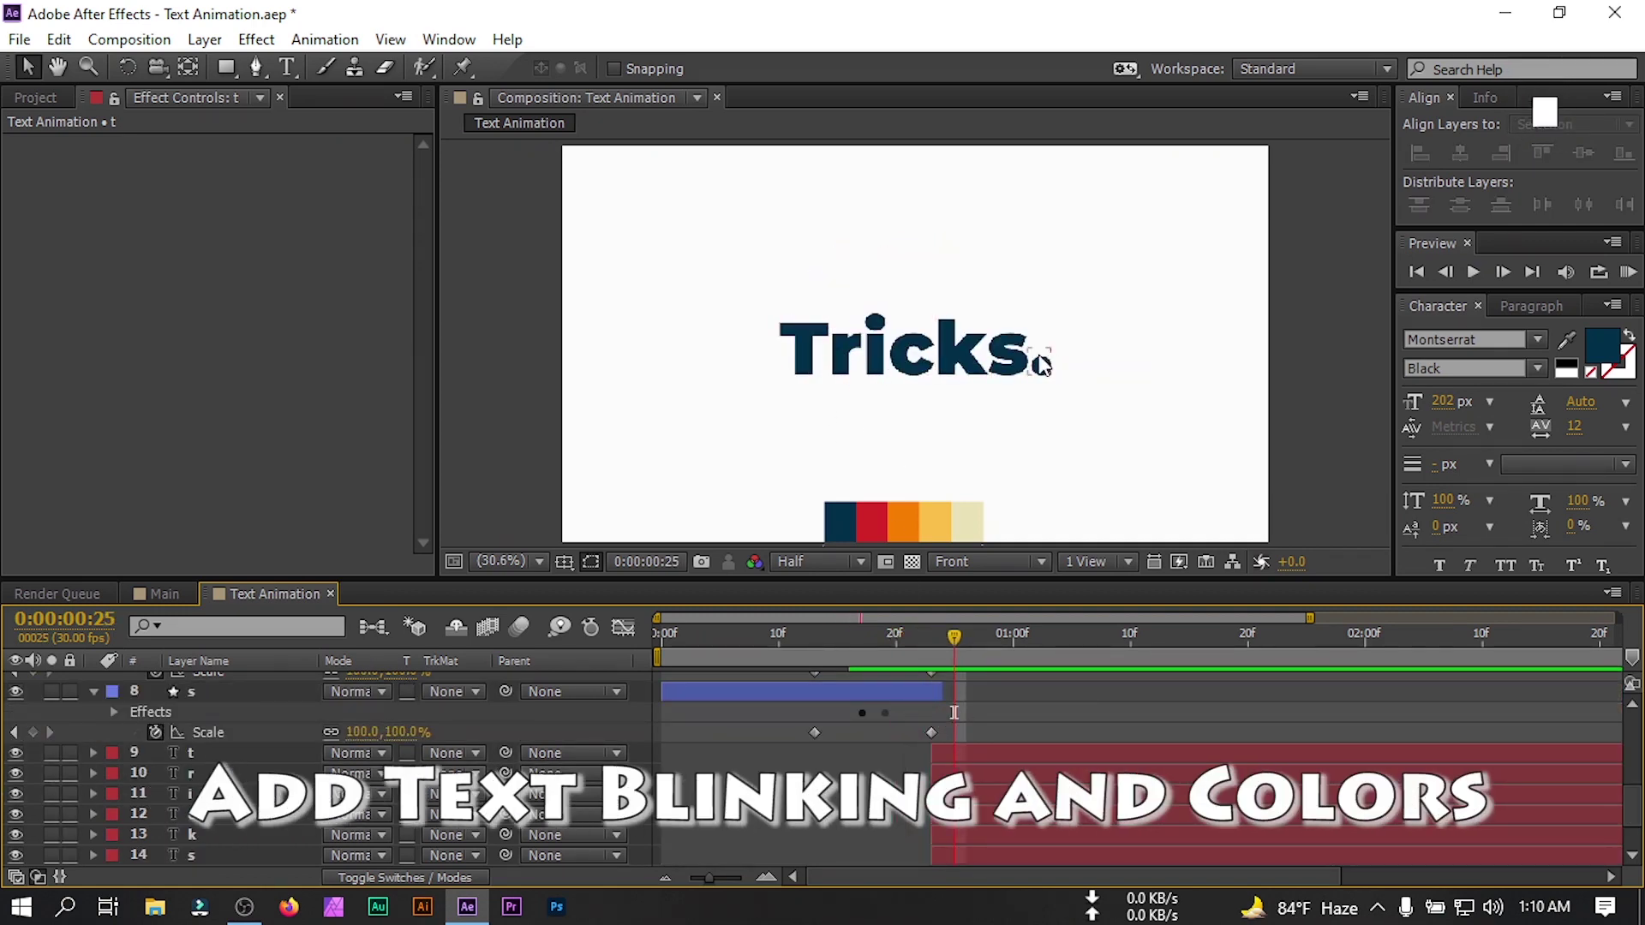
Apply a Fill effect to the t text layer at 0:00:00:23 and sample the dark navy palette swatch as its colour.
key("Page_Up")
key("Page_Up")
left_click(224, 752)
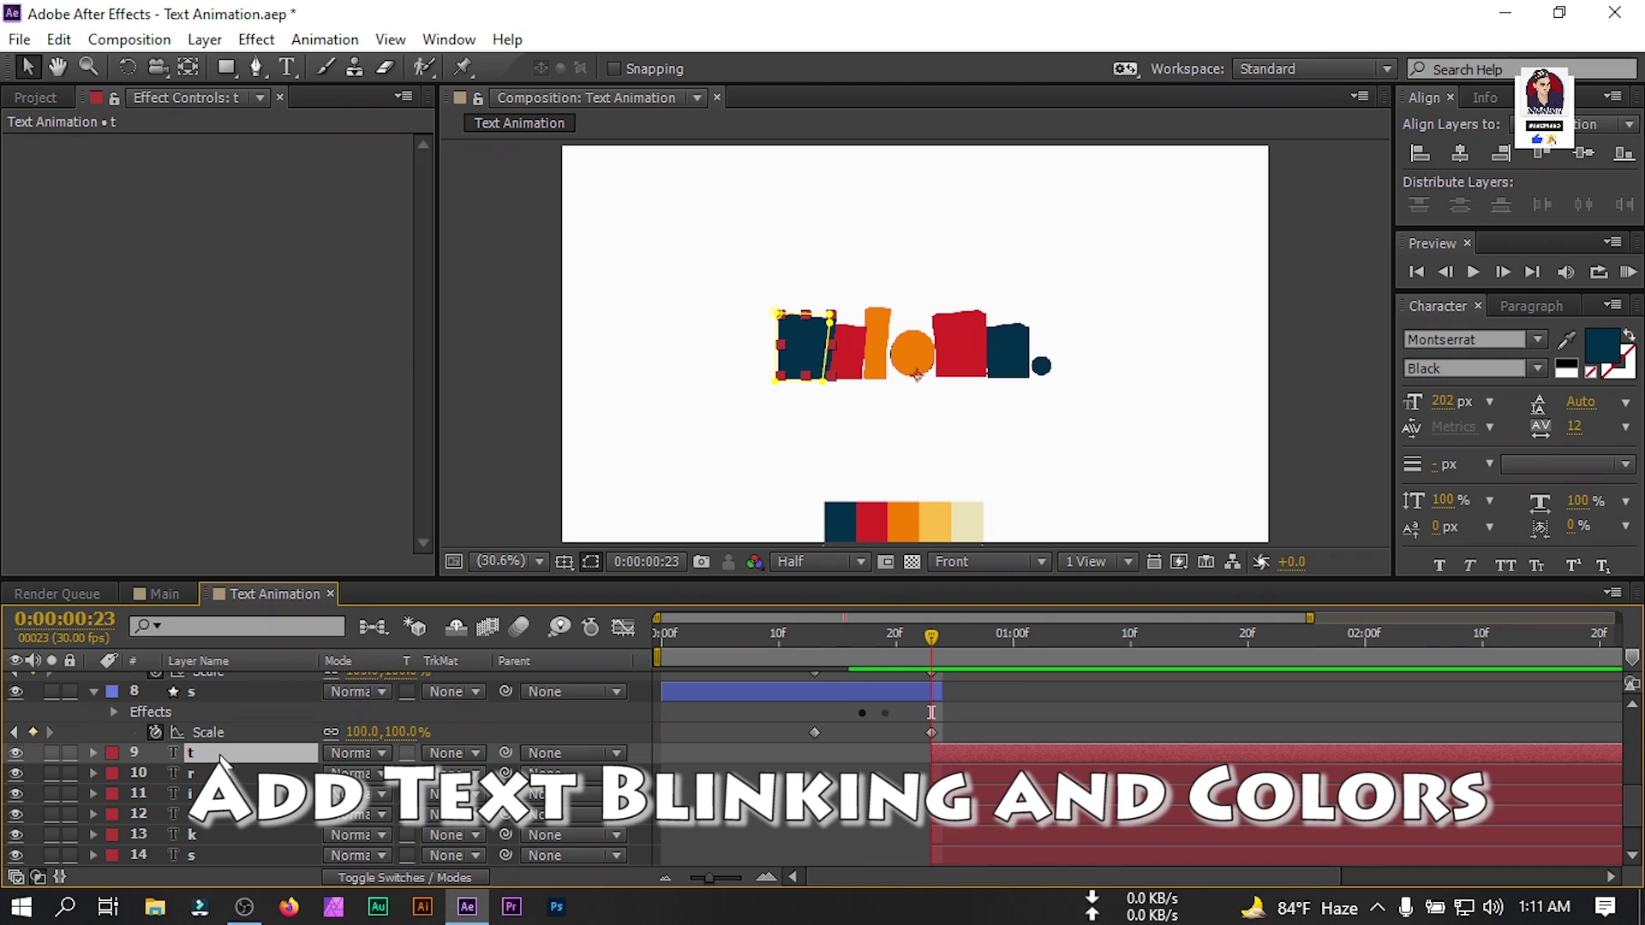
key("ctrl+space")
type("fi")
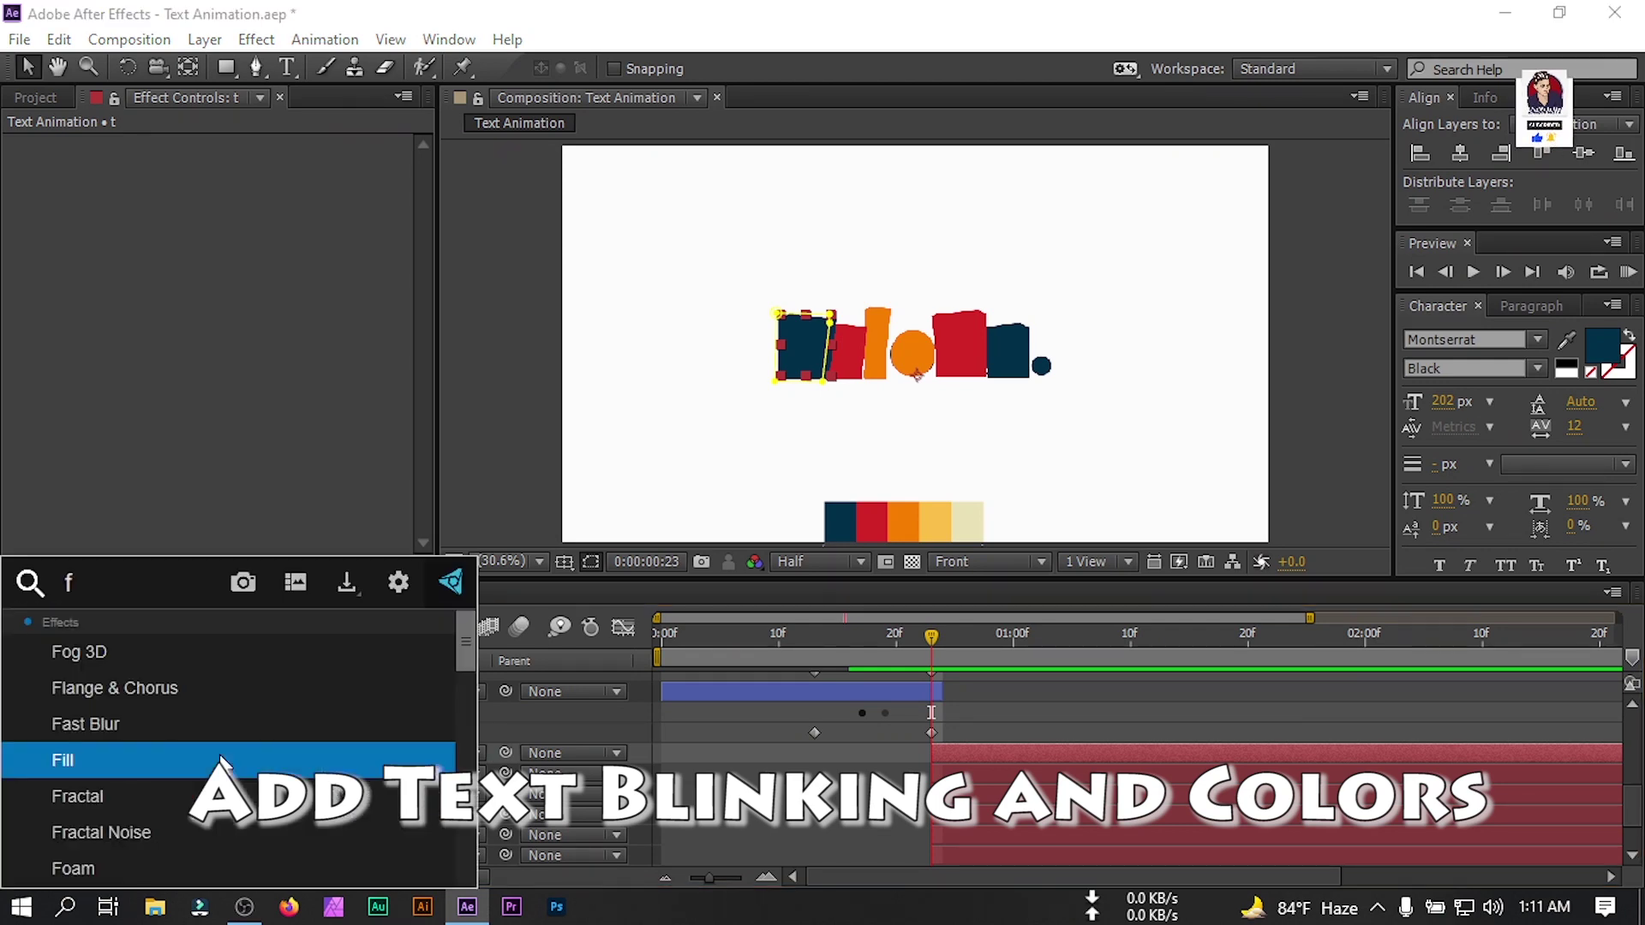
left_click(135, 657)
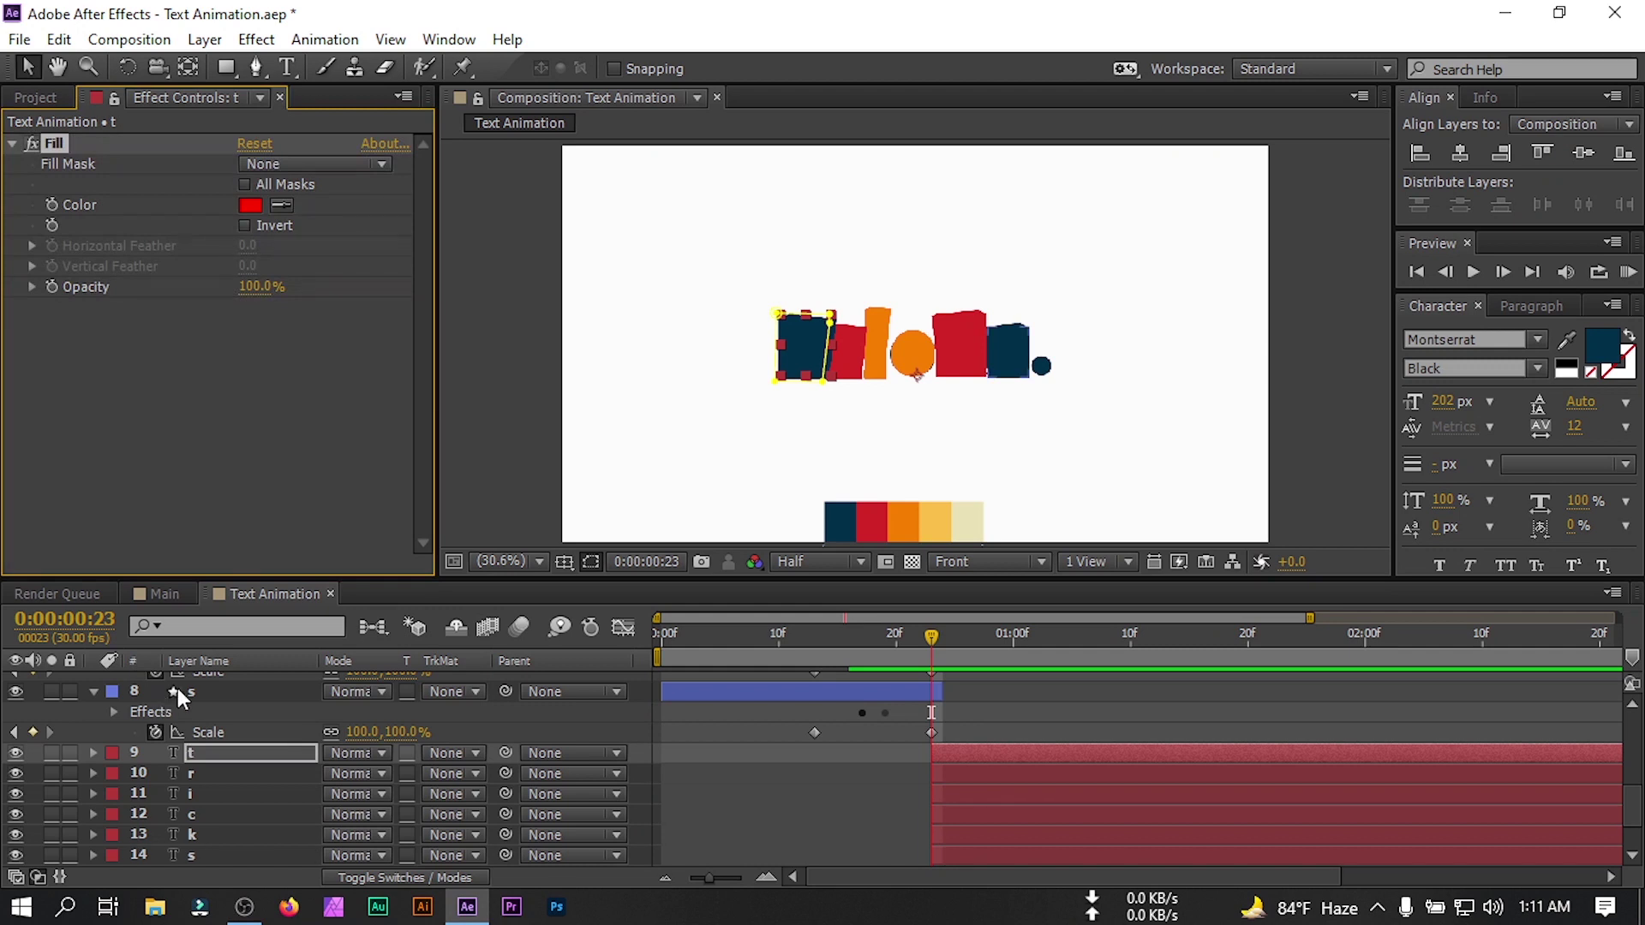
left_click(281, 205)
left_click(846, 513)
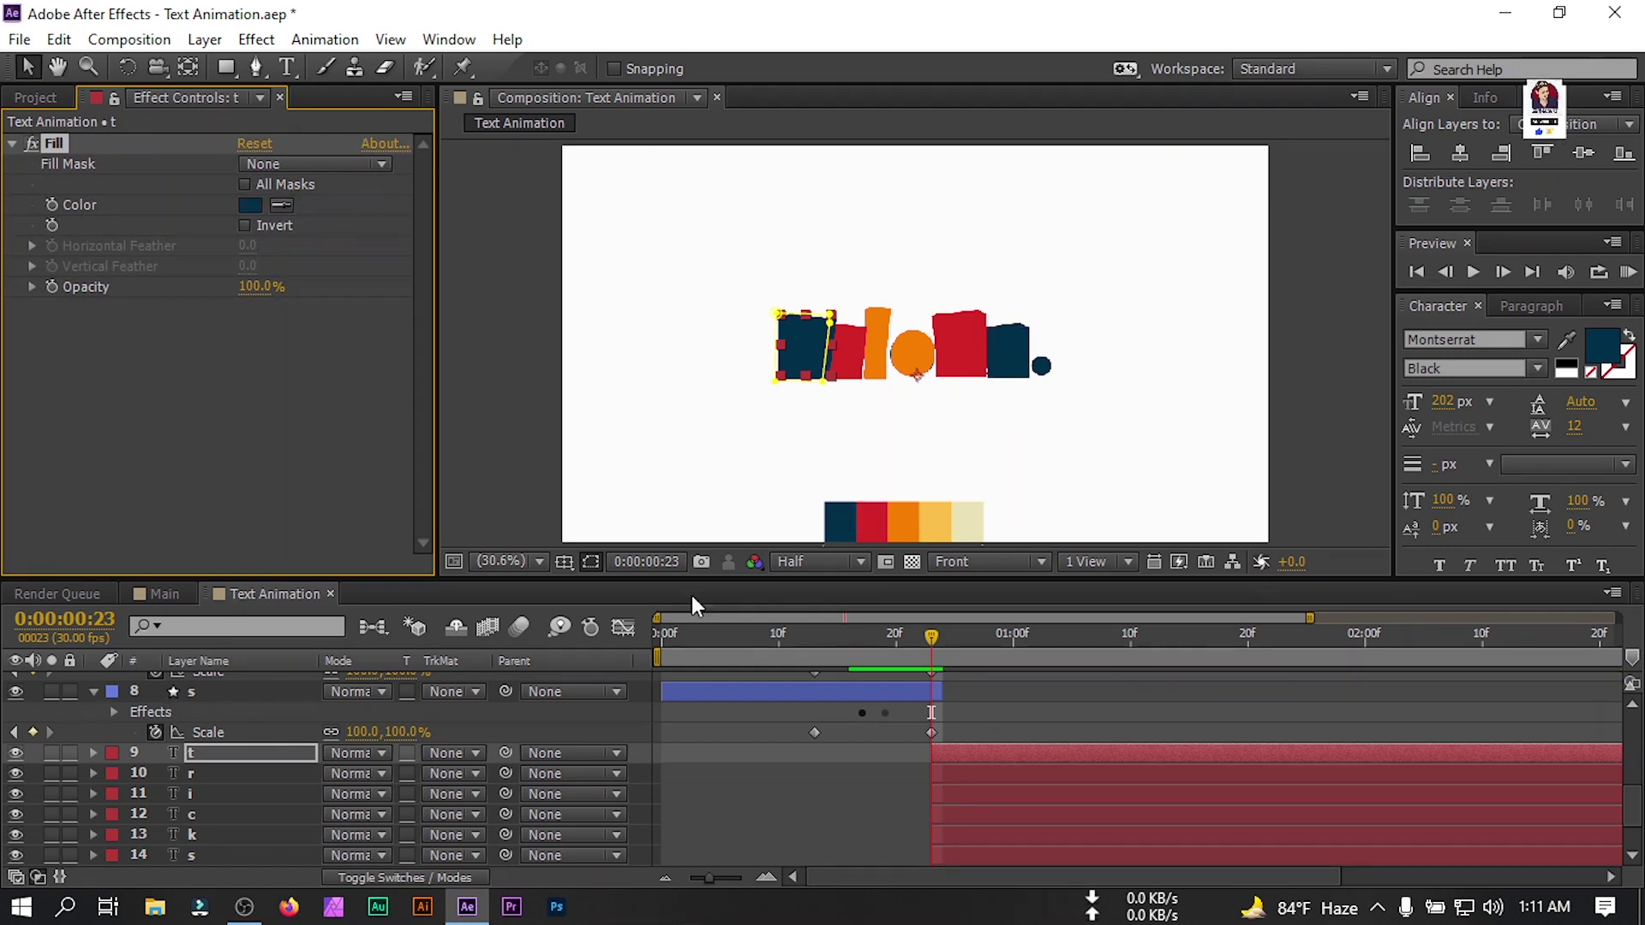
Keyframe the t text layer's Fill Color at 0:00:00:23 and convert that keyframe to a hold keyframe.
left_click(53, 206)
left_click(223, 753)
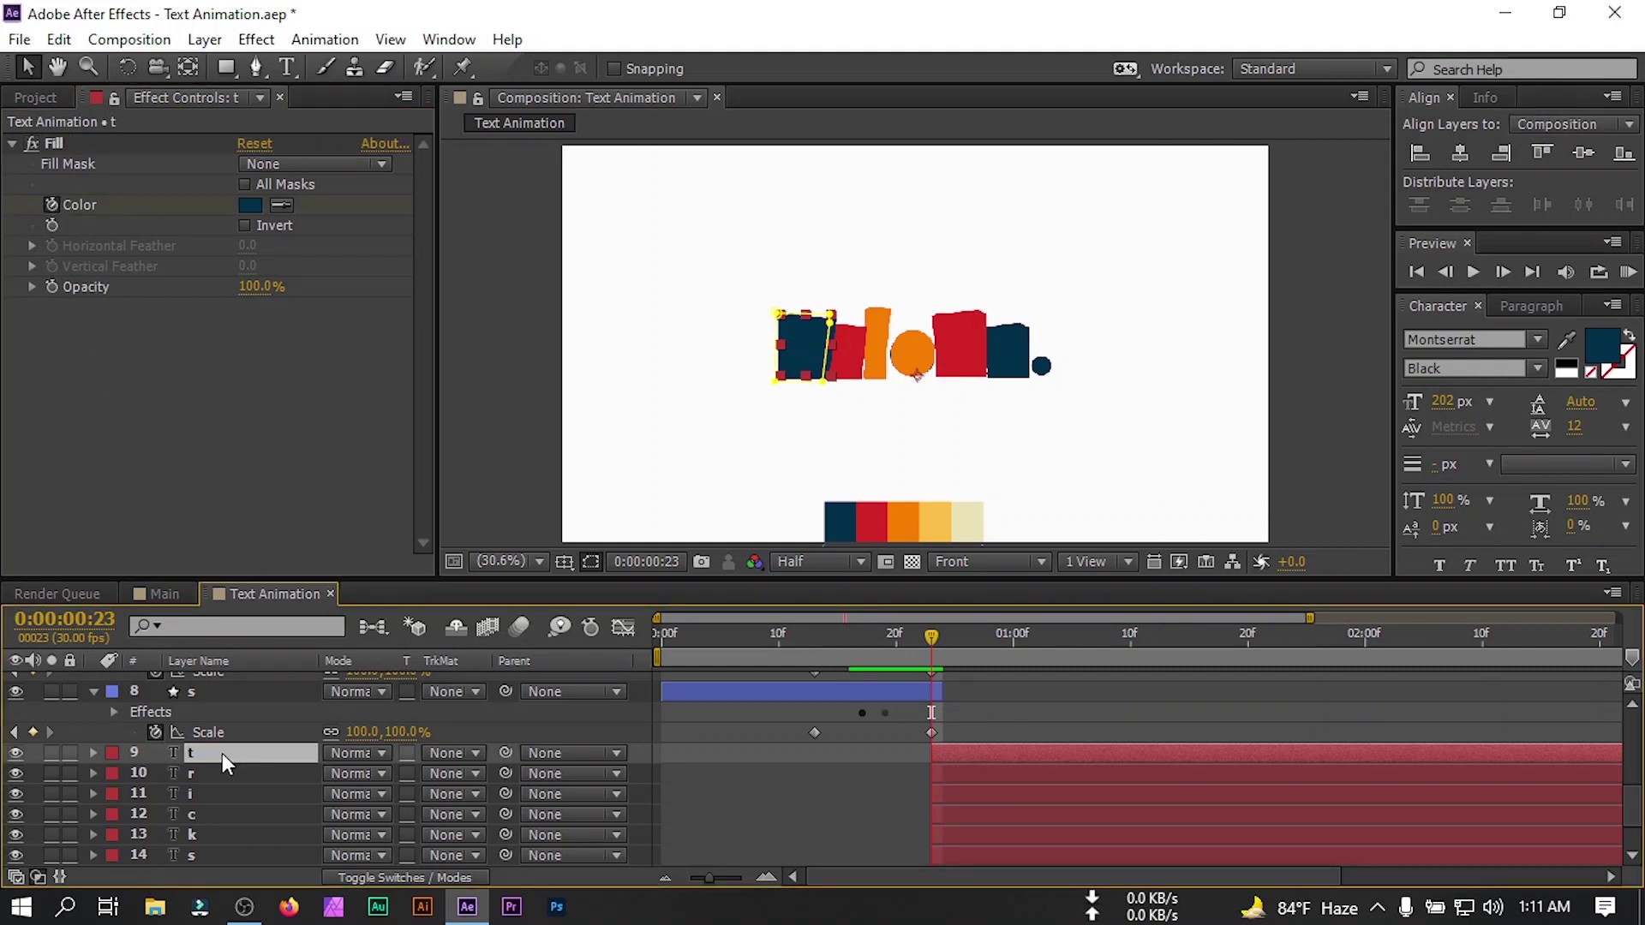
key("u")
left_click(930, 792)
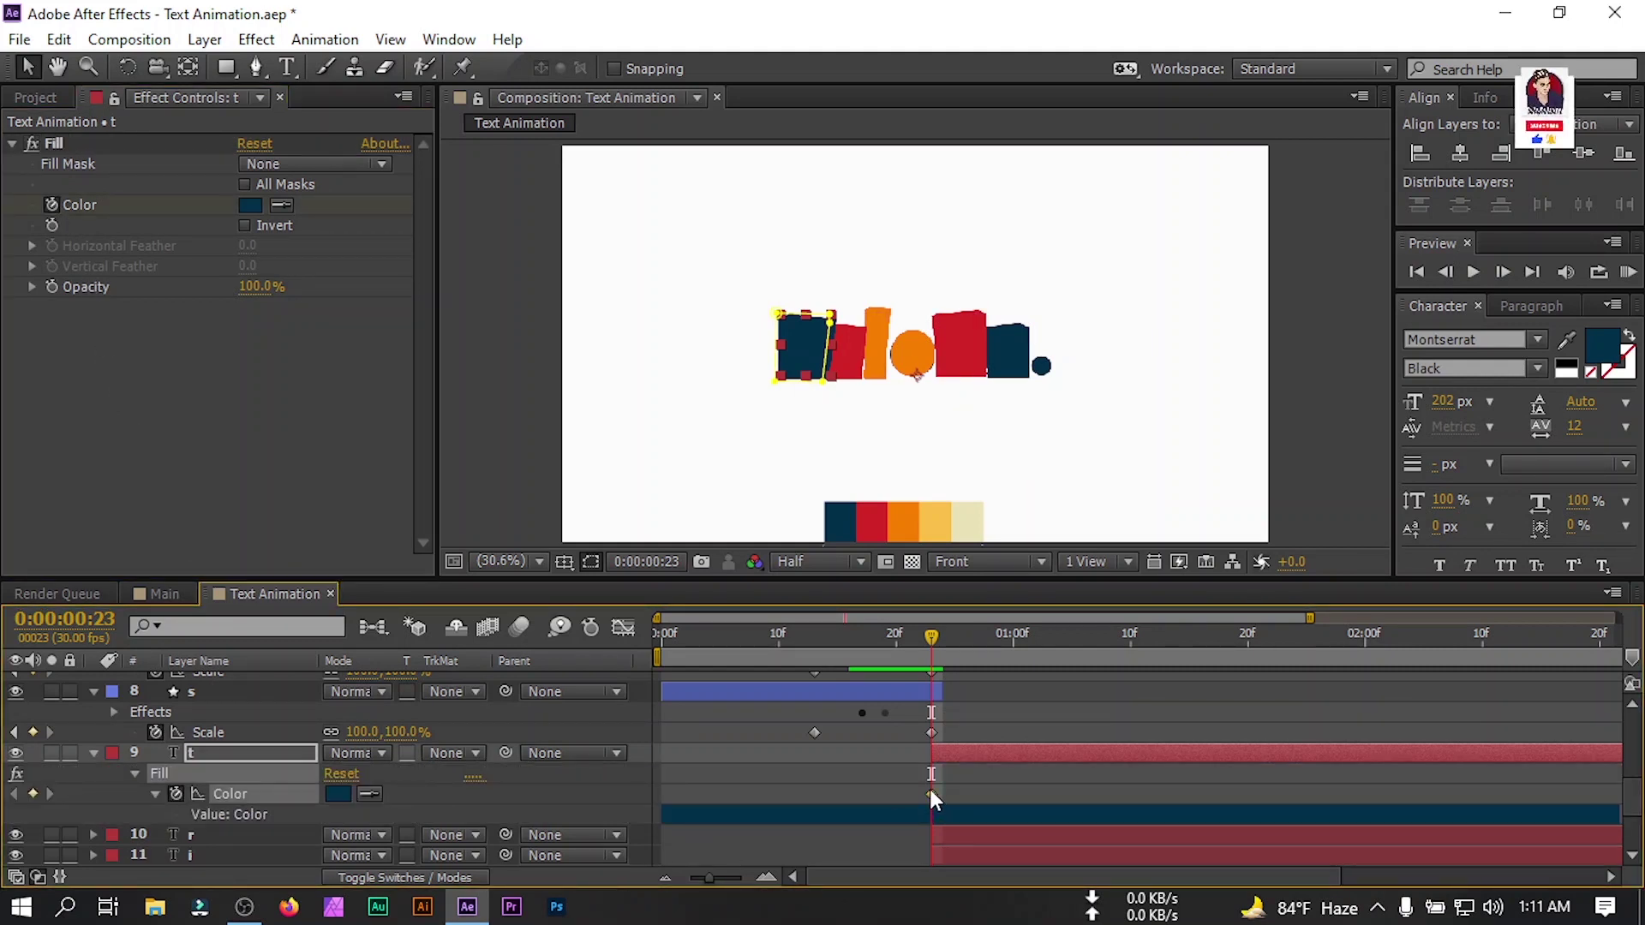
right_click(928, 793)
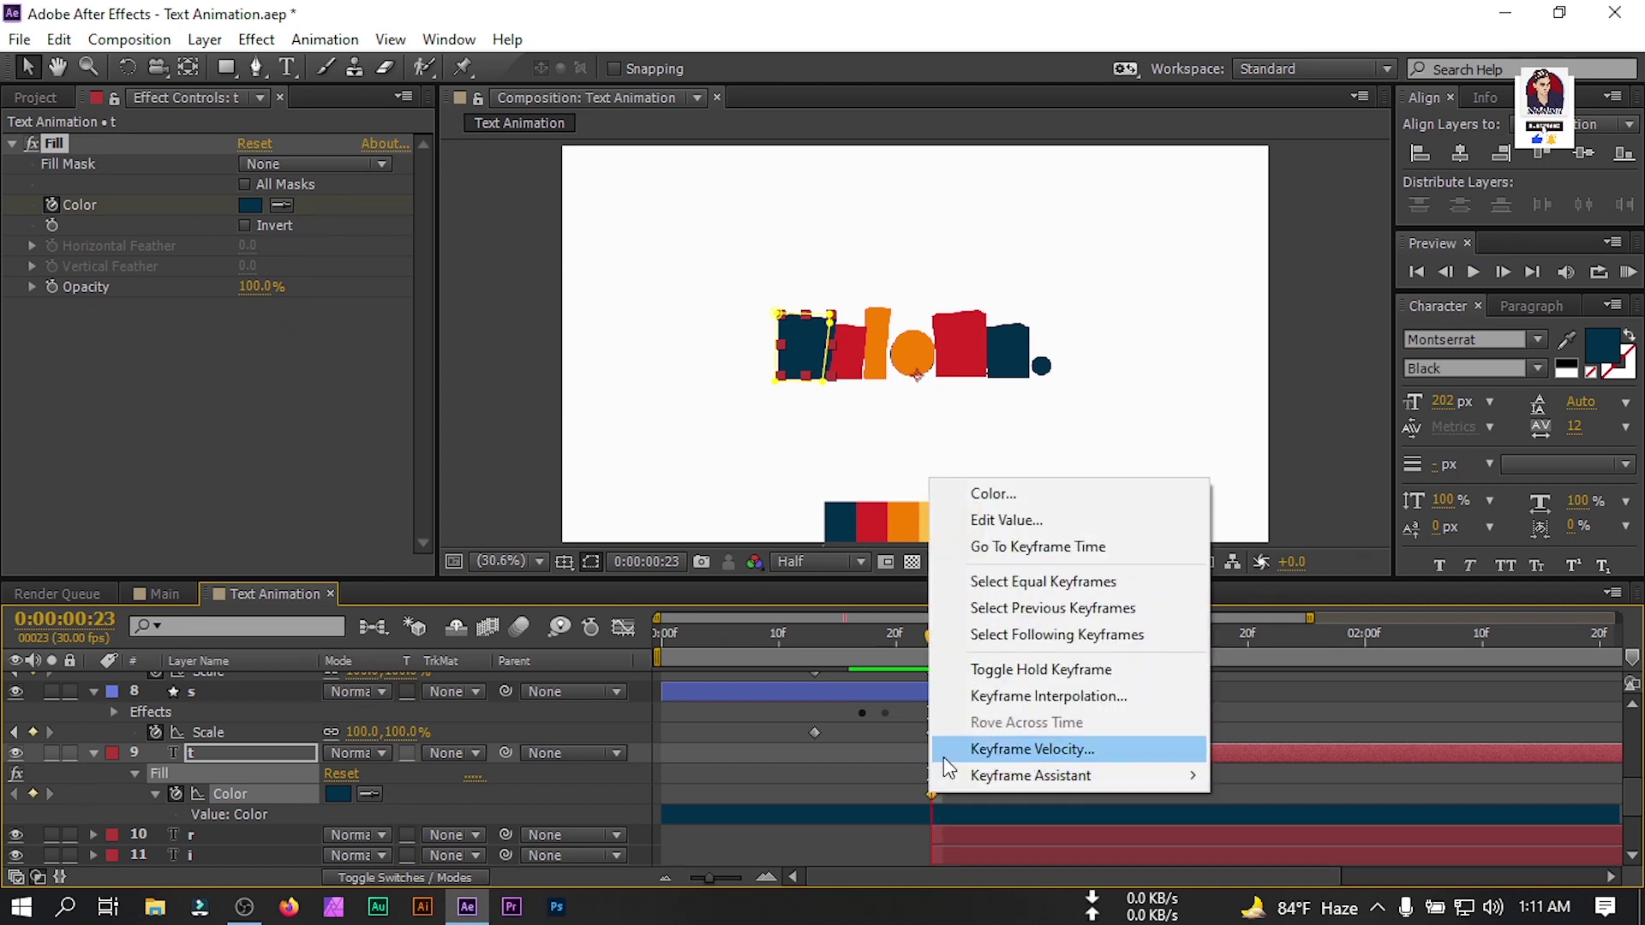
left_click(1052, 670)
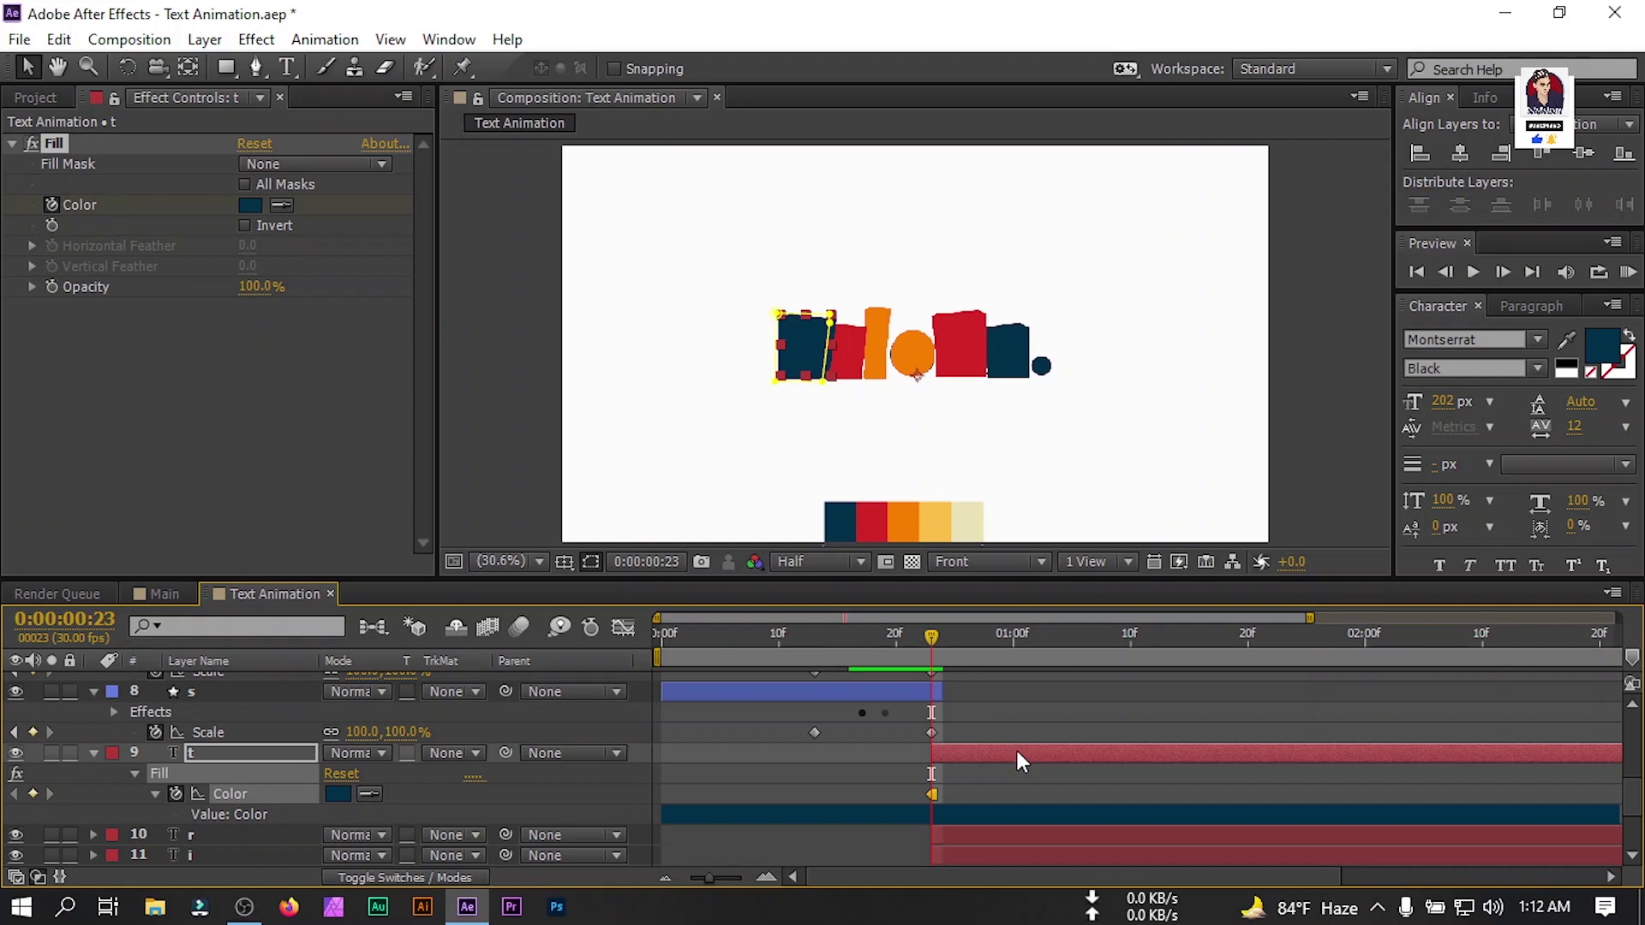
Add a Fill Color keyframe on the t text layer at 0:00:00:26, sampling the red palette swatch.
key("Page_Down")
key("Page_Down")
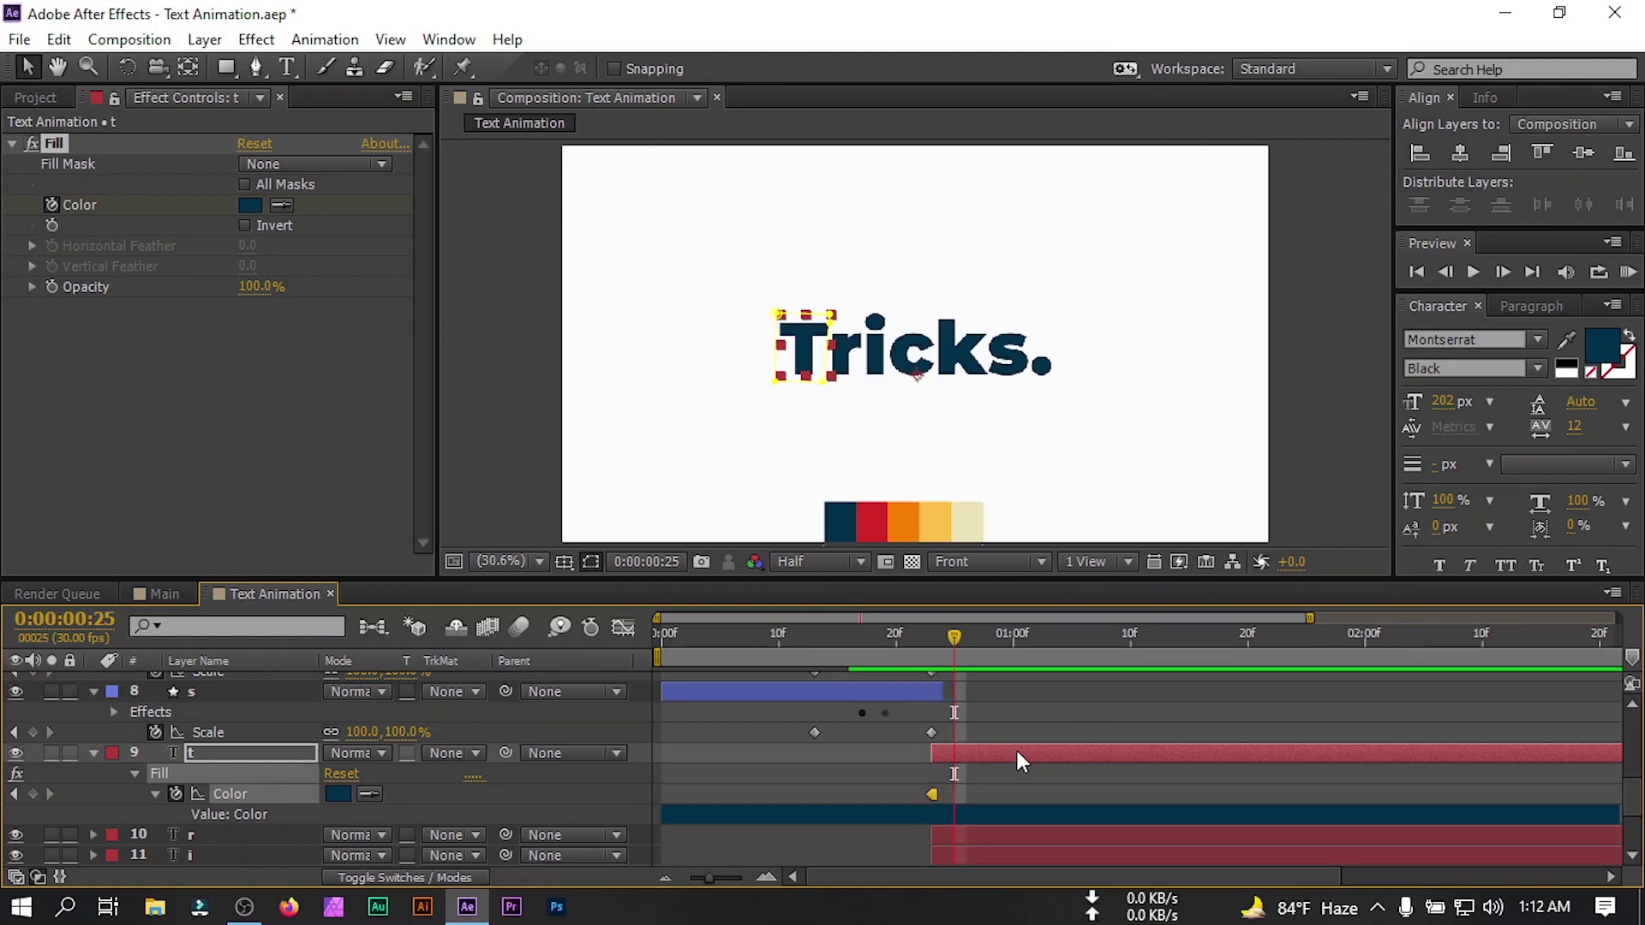
key("Page_Down")
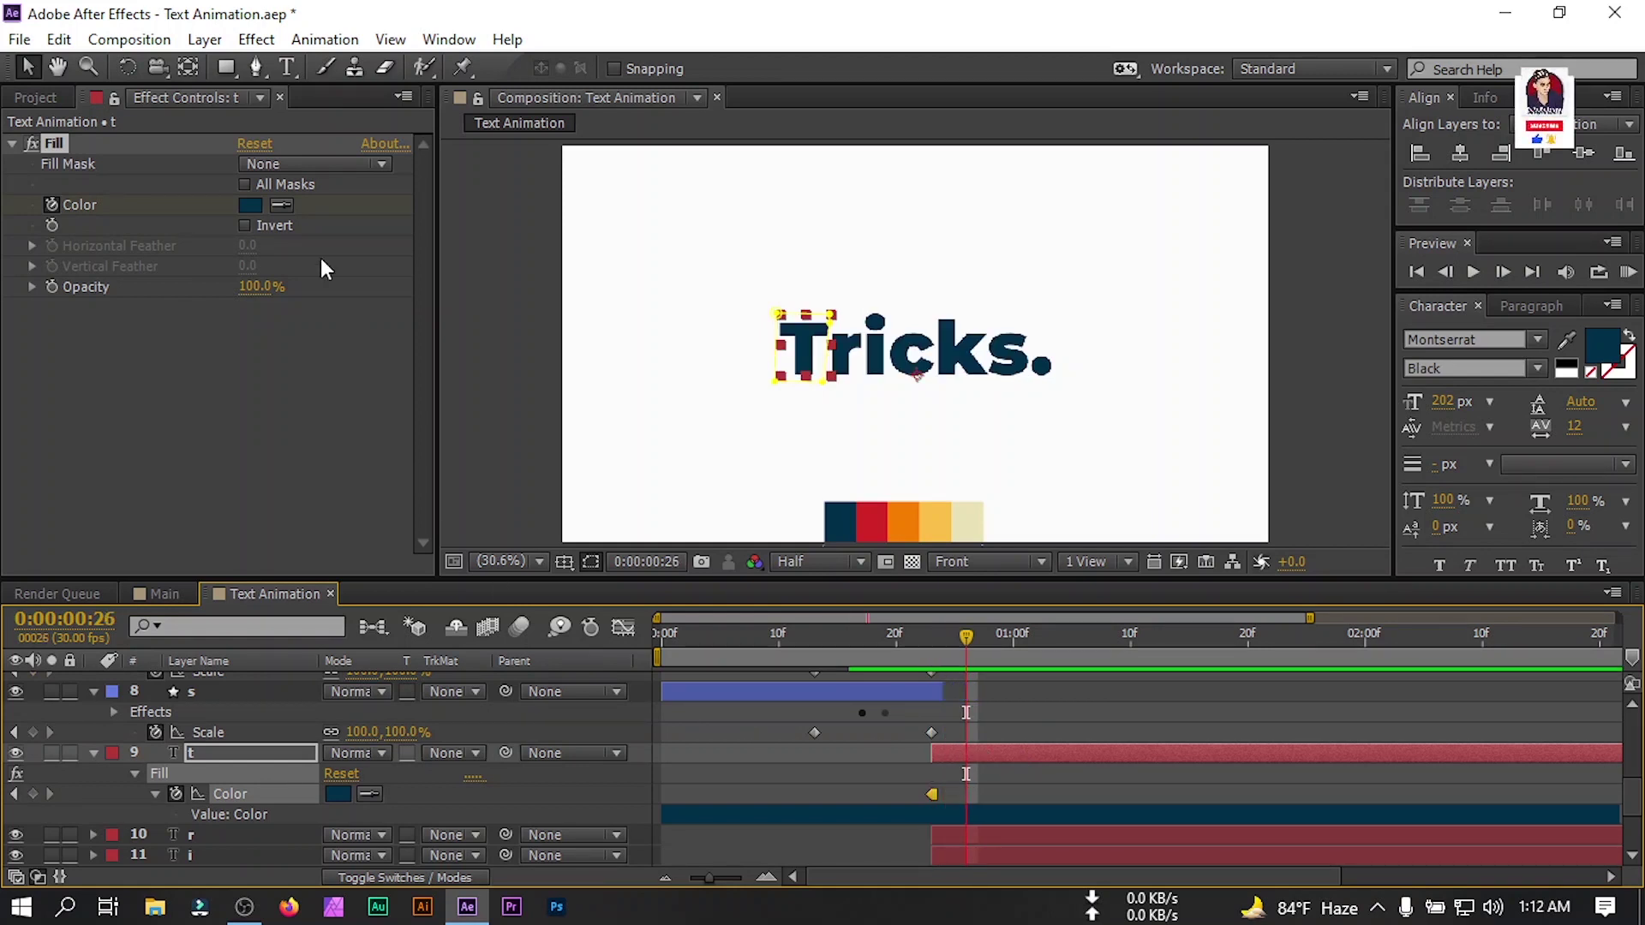
left_click(281, 205)
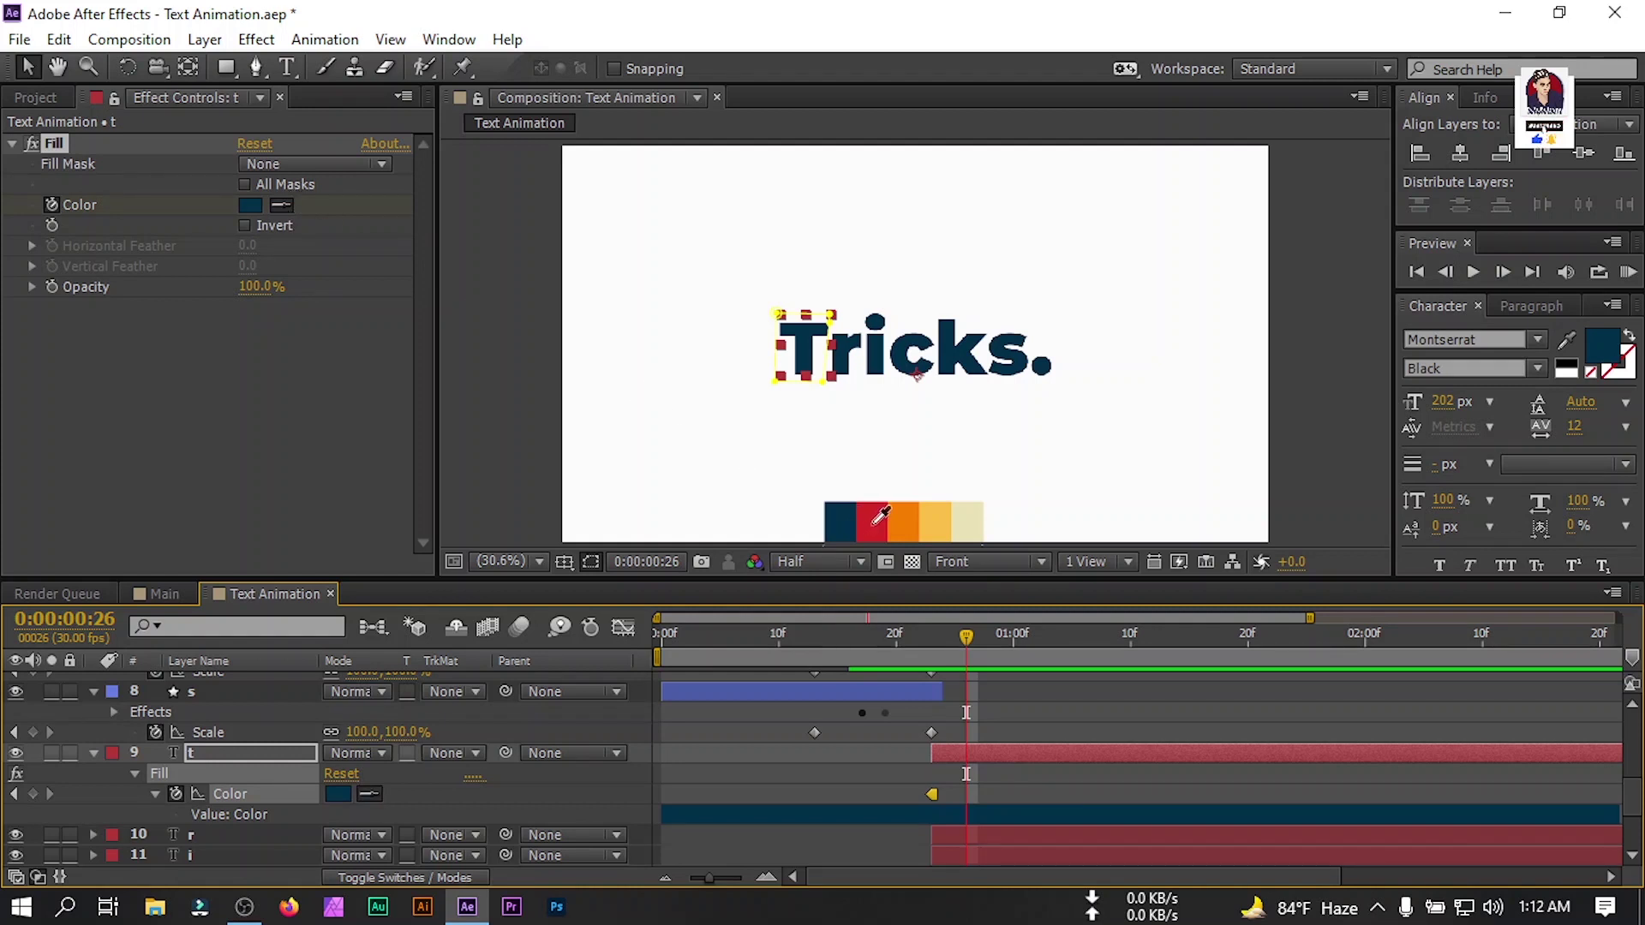
left_click(874, 523)
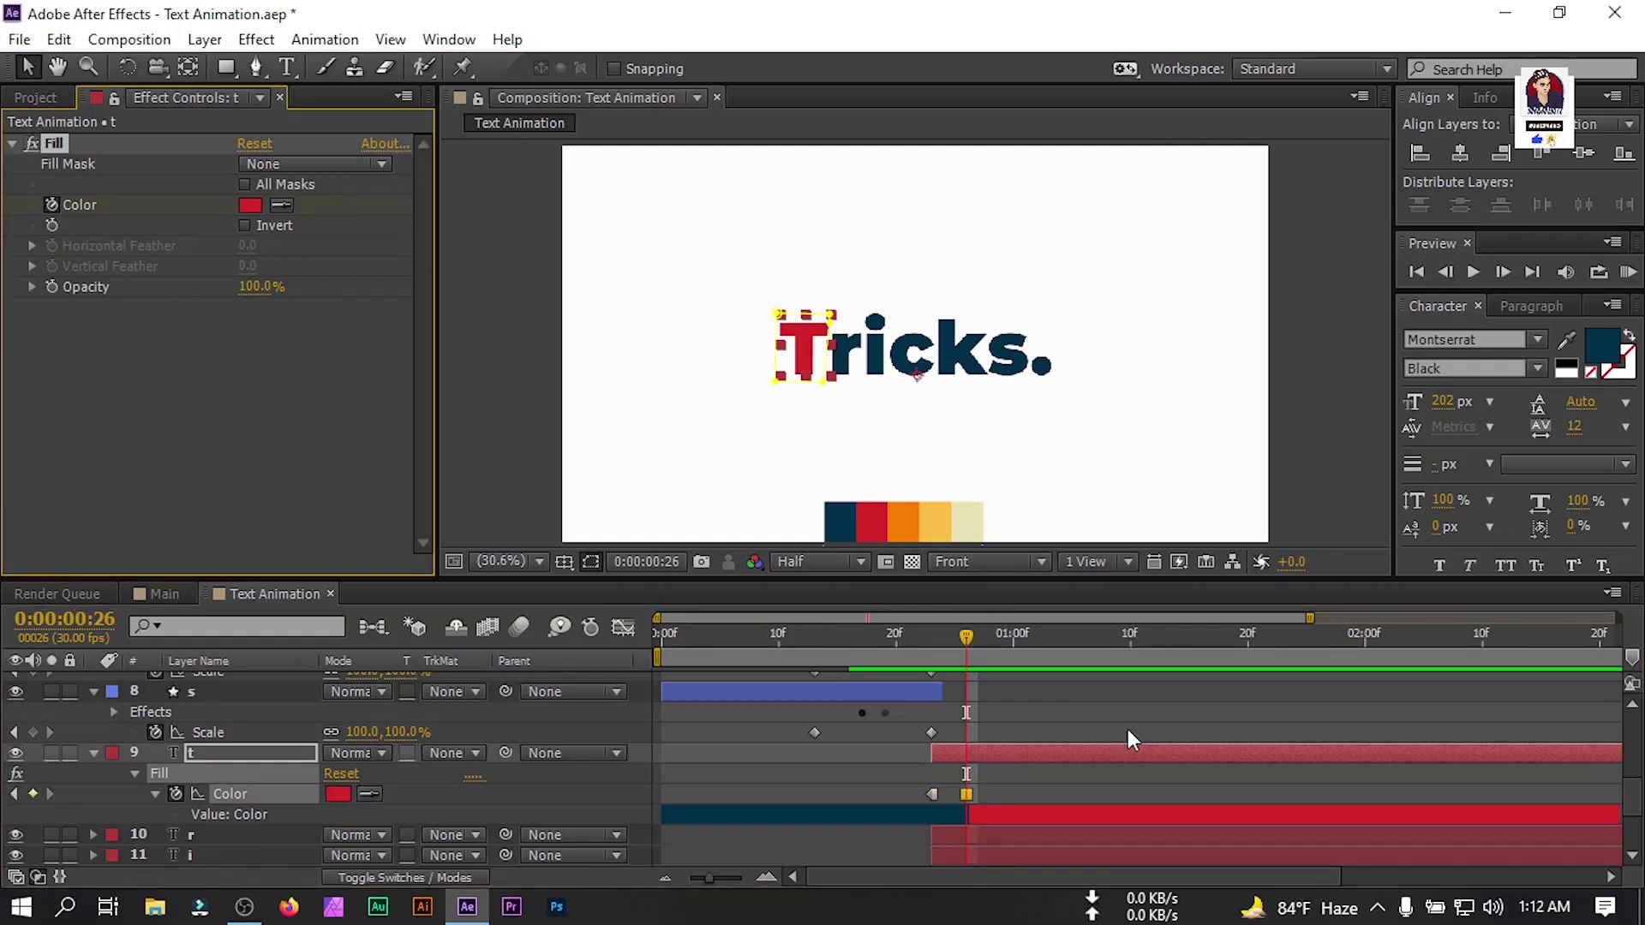
Set the t text layer's Fill Color to the orange palette swatch at 0:00:00:29.
key("Page_Down")
key("Page_Down")
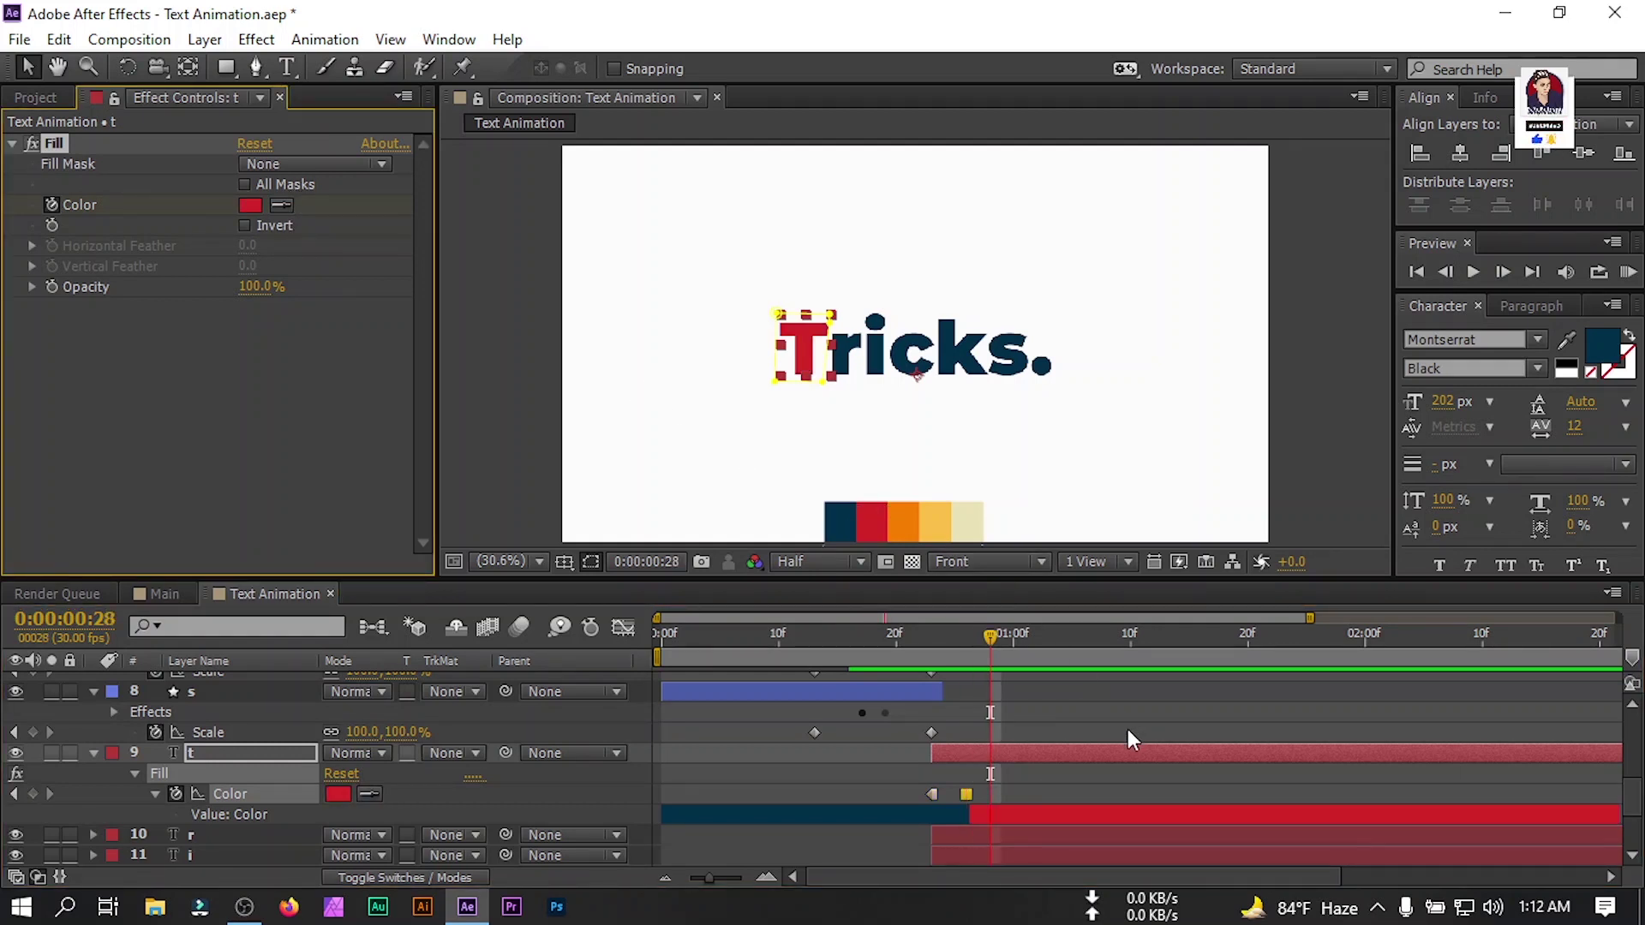
key("Page_Down")
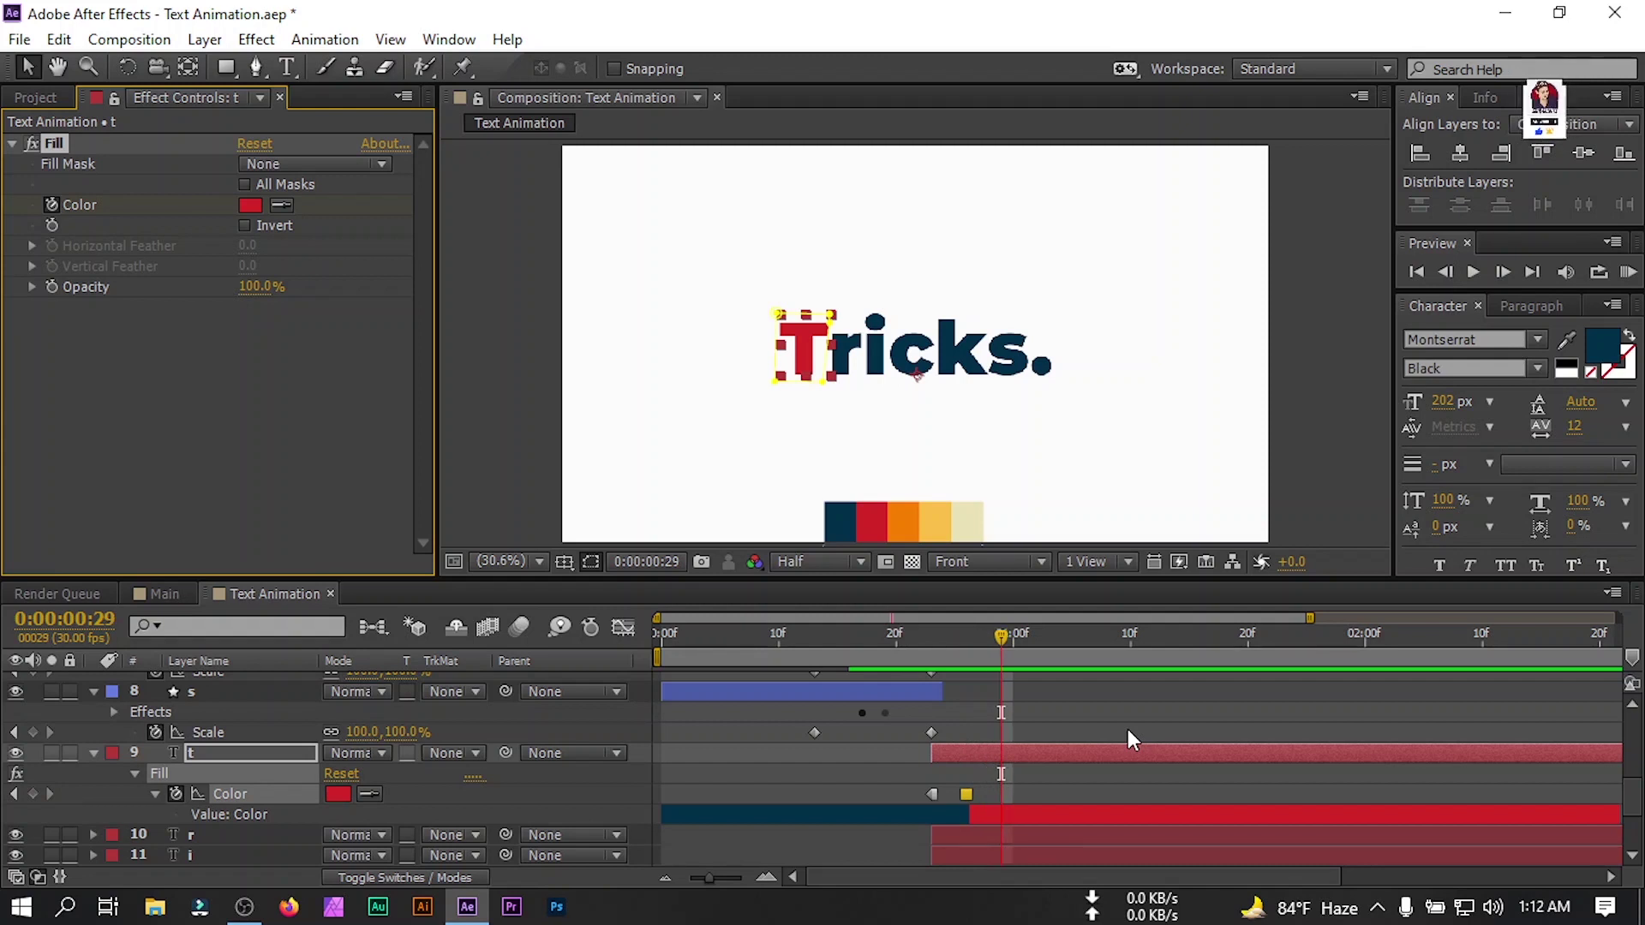
left_click(286, 207)
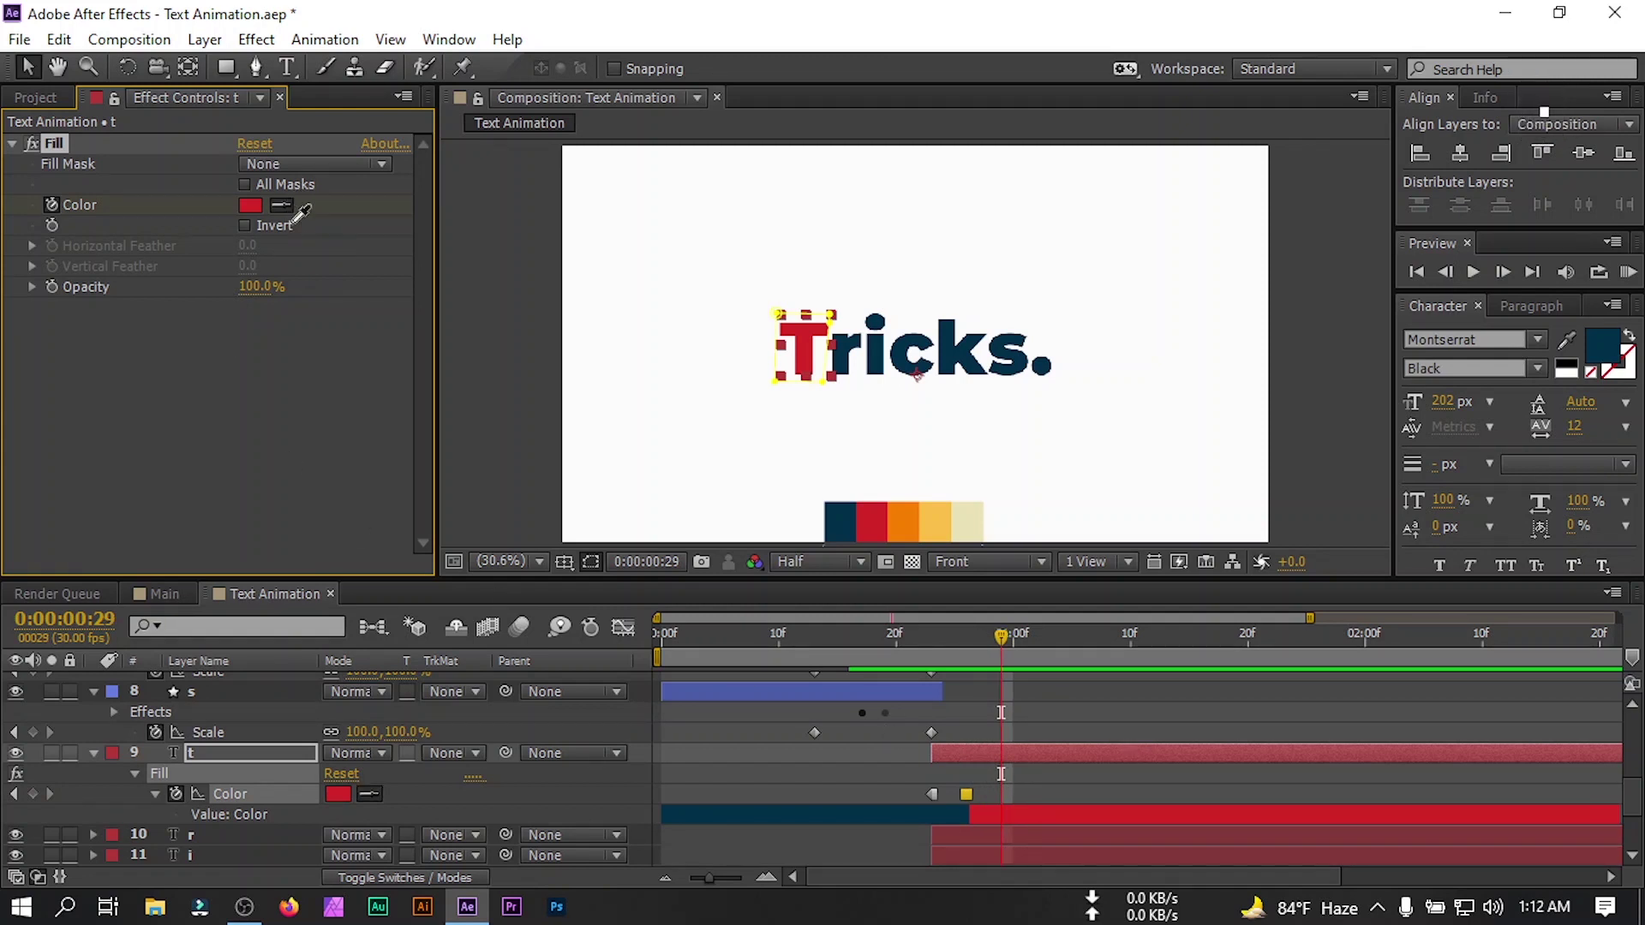
left_click(920, 516)
Return the t text layer's Fill Color to the dark navy palette swatch at 0:00:01:02.
key("Page_Down")
key("Page_Down")
key("Page_Down")
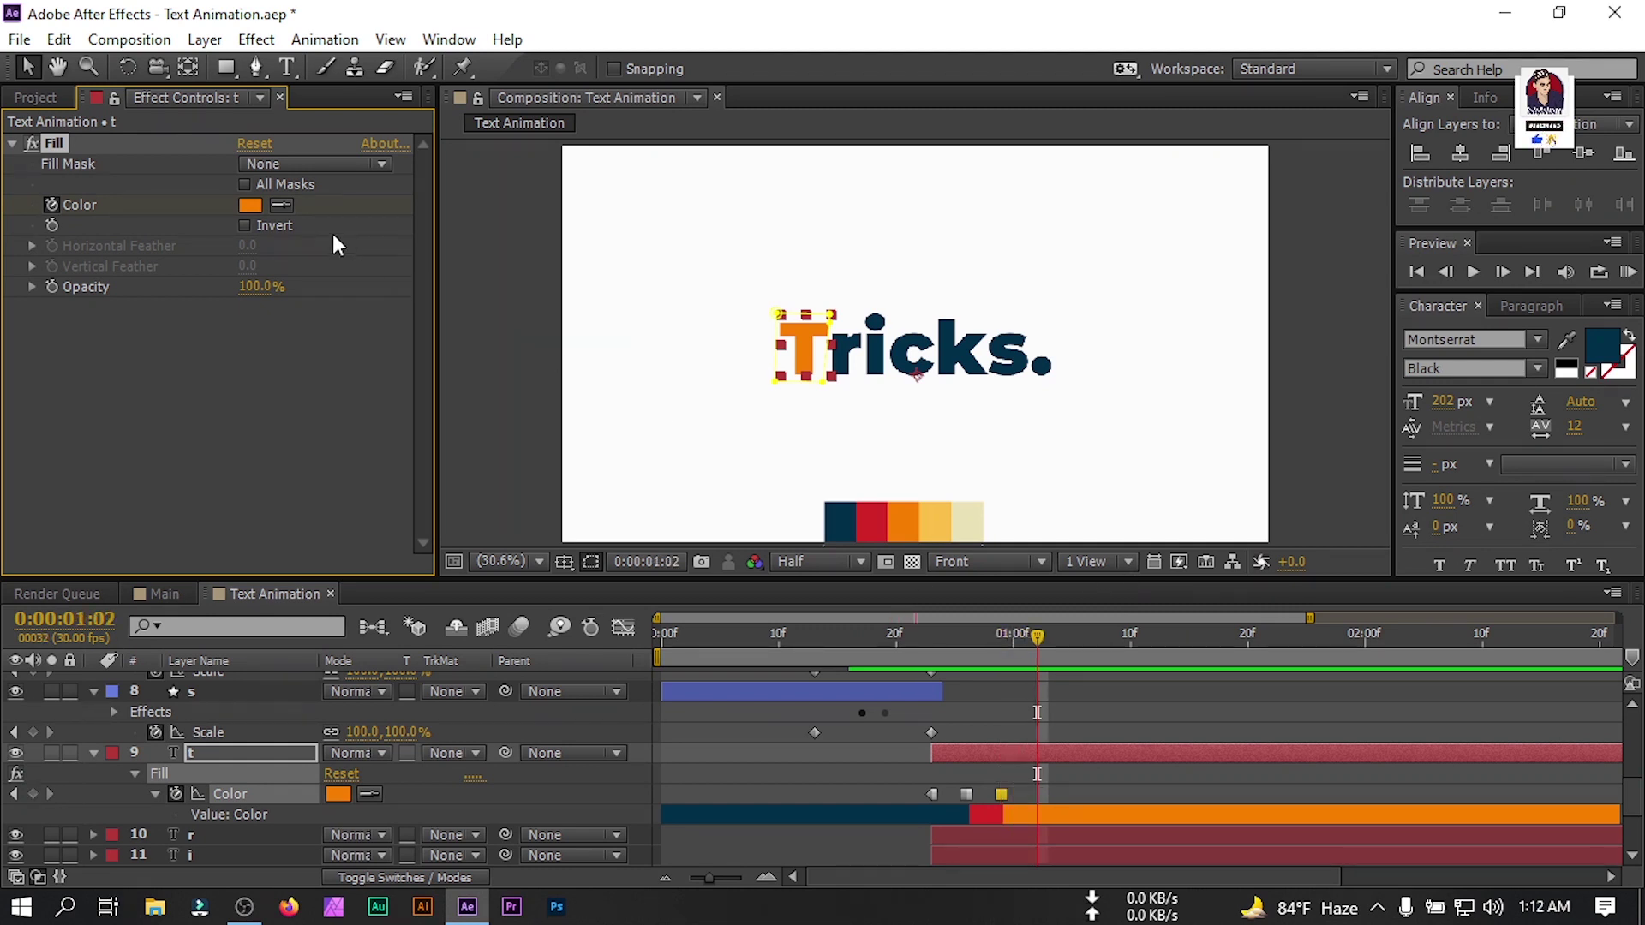
left_click(283, 208)
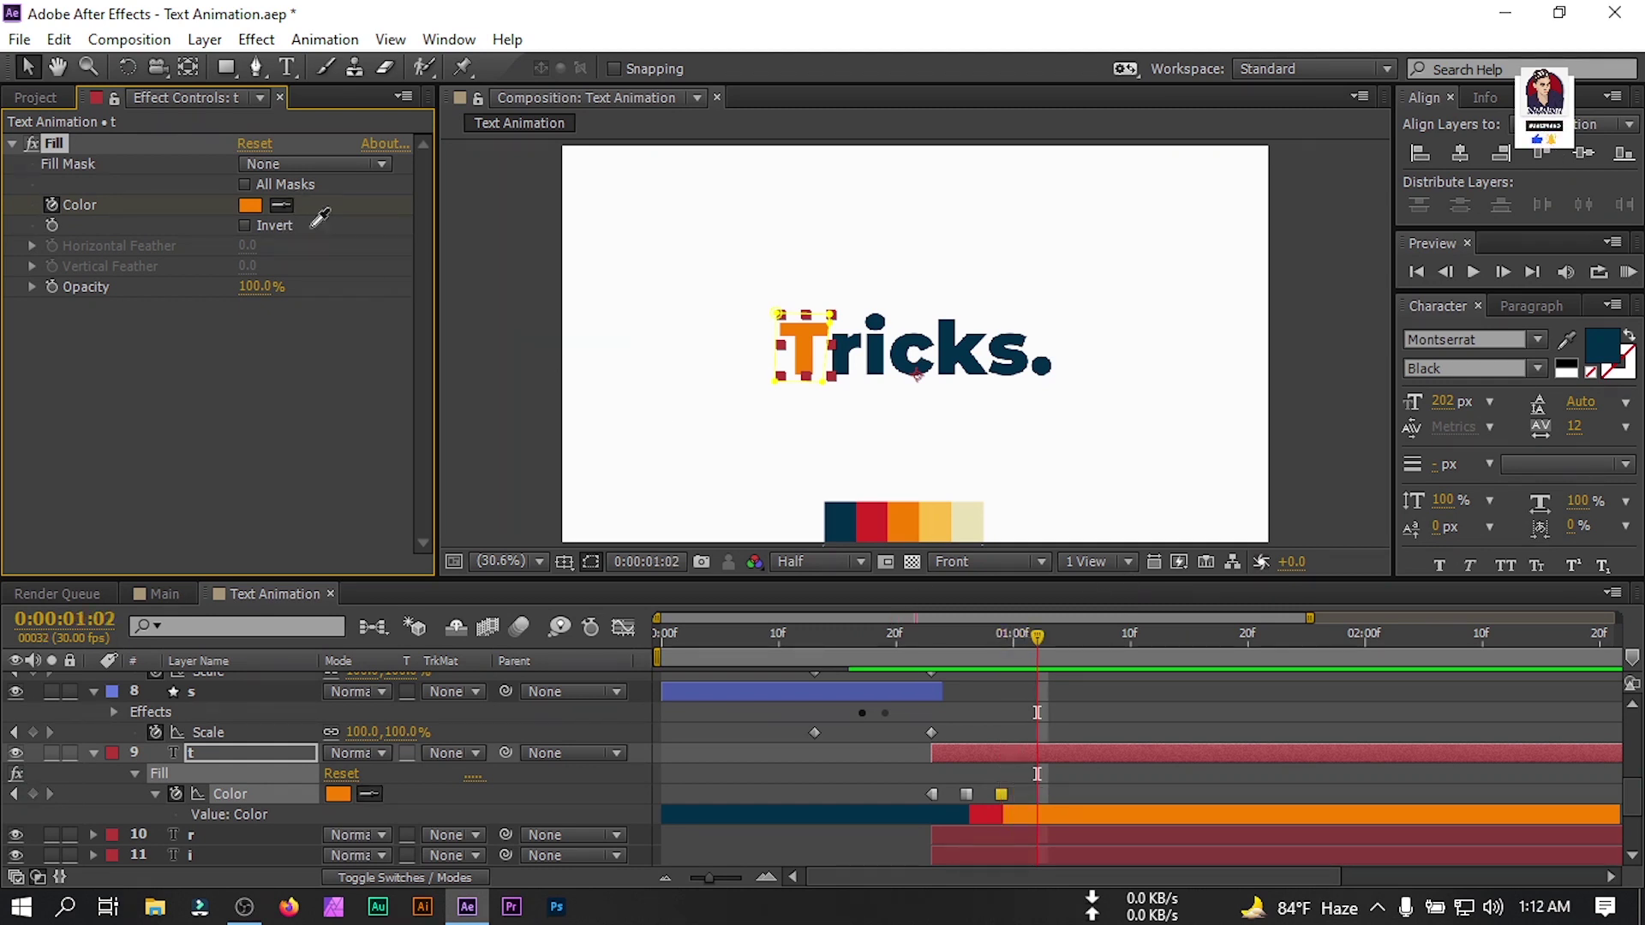
left_click(841, 518)
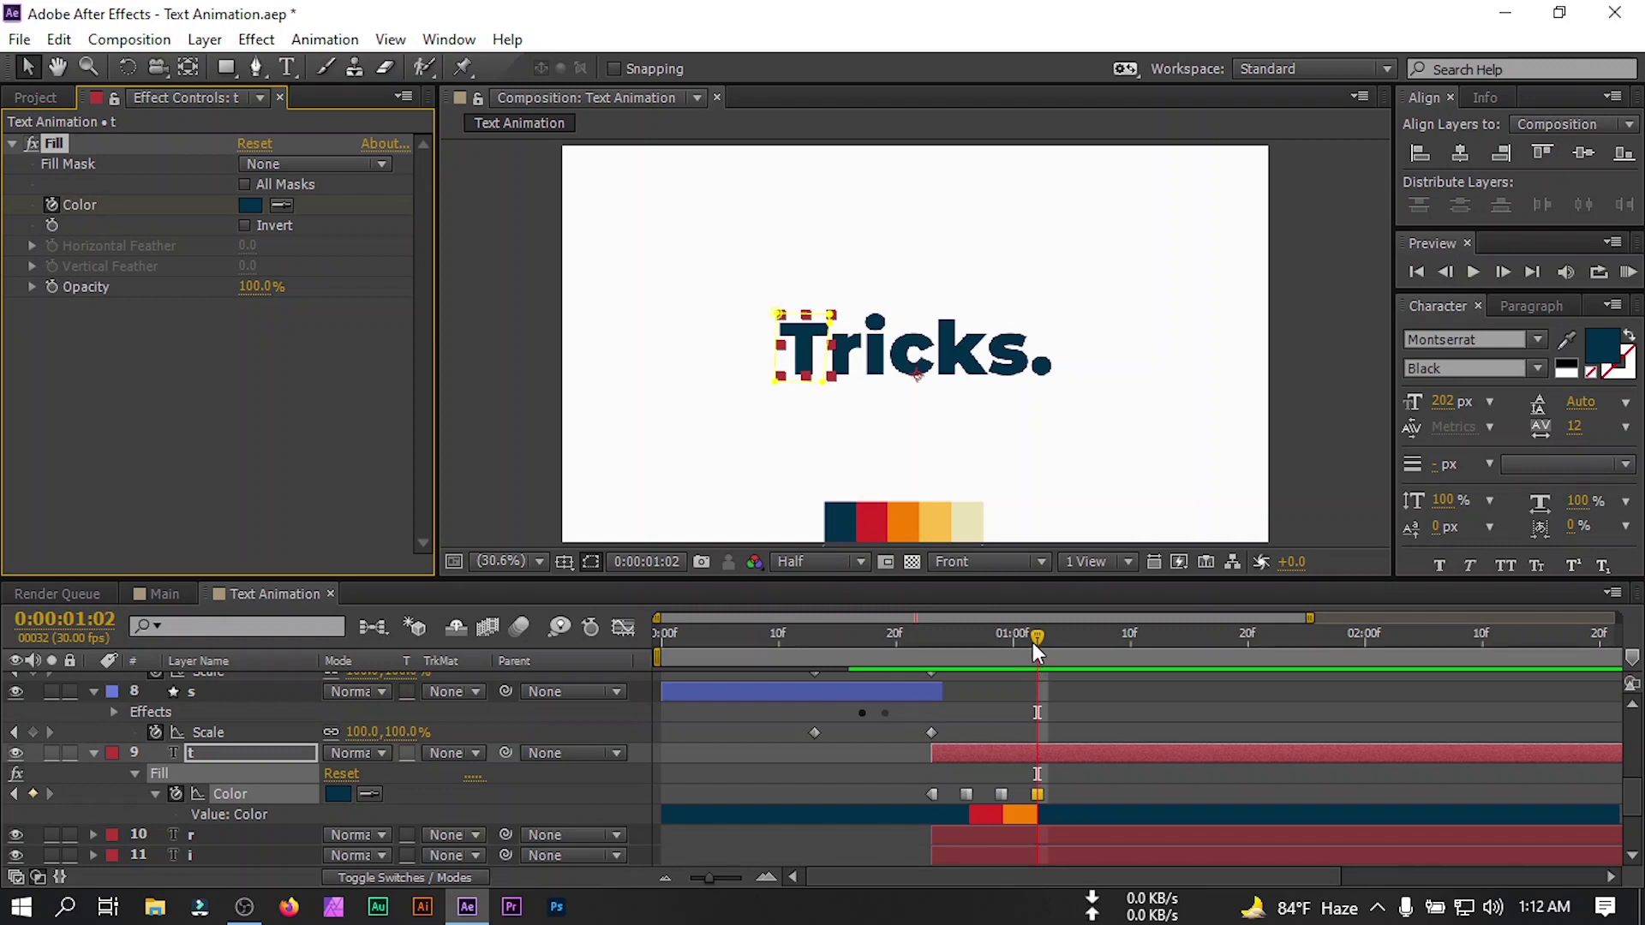
Shift the orange and final navy Fill Color keyframes of the t text layer one frame earlier.
left_click_drag(1031, 643, 1013, 644)
left_click_drag(1060, 780, 996, 797)
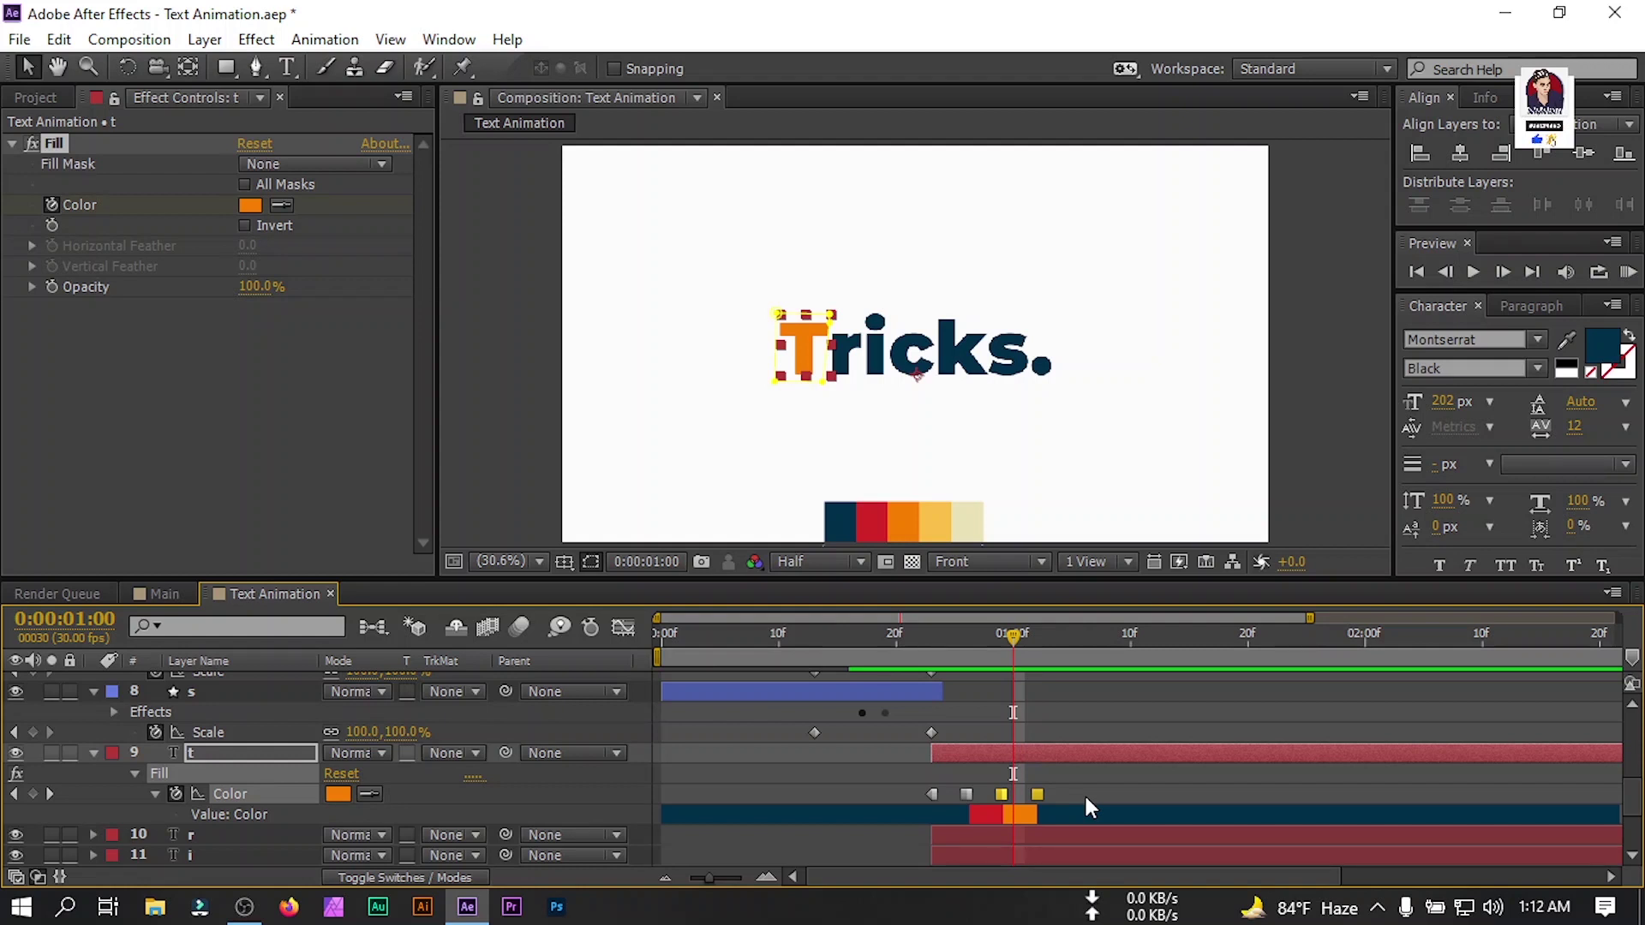
key("alt+Left")
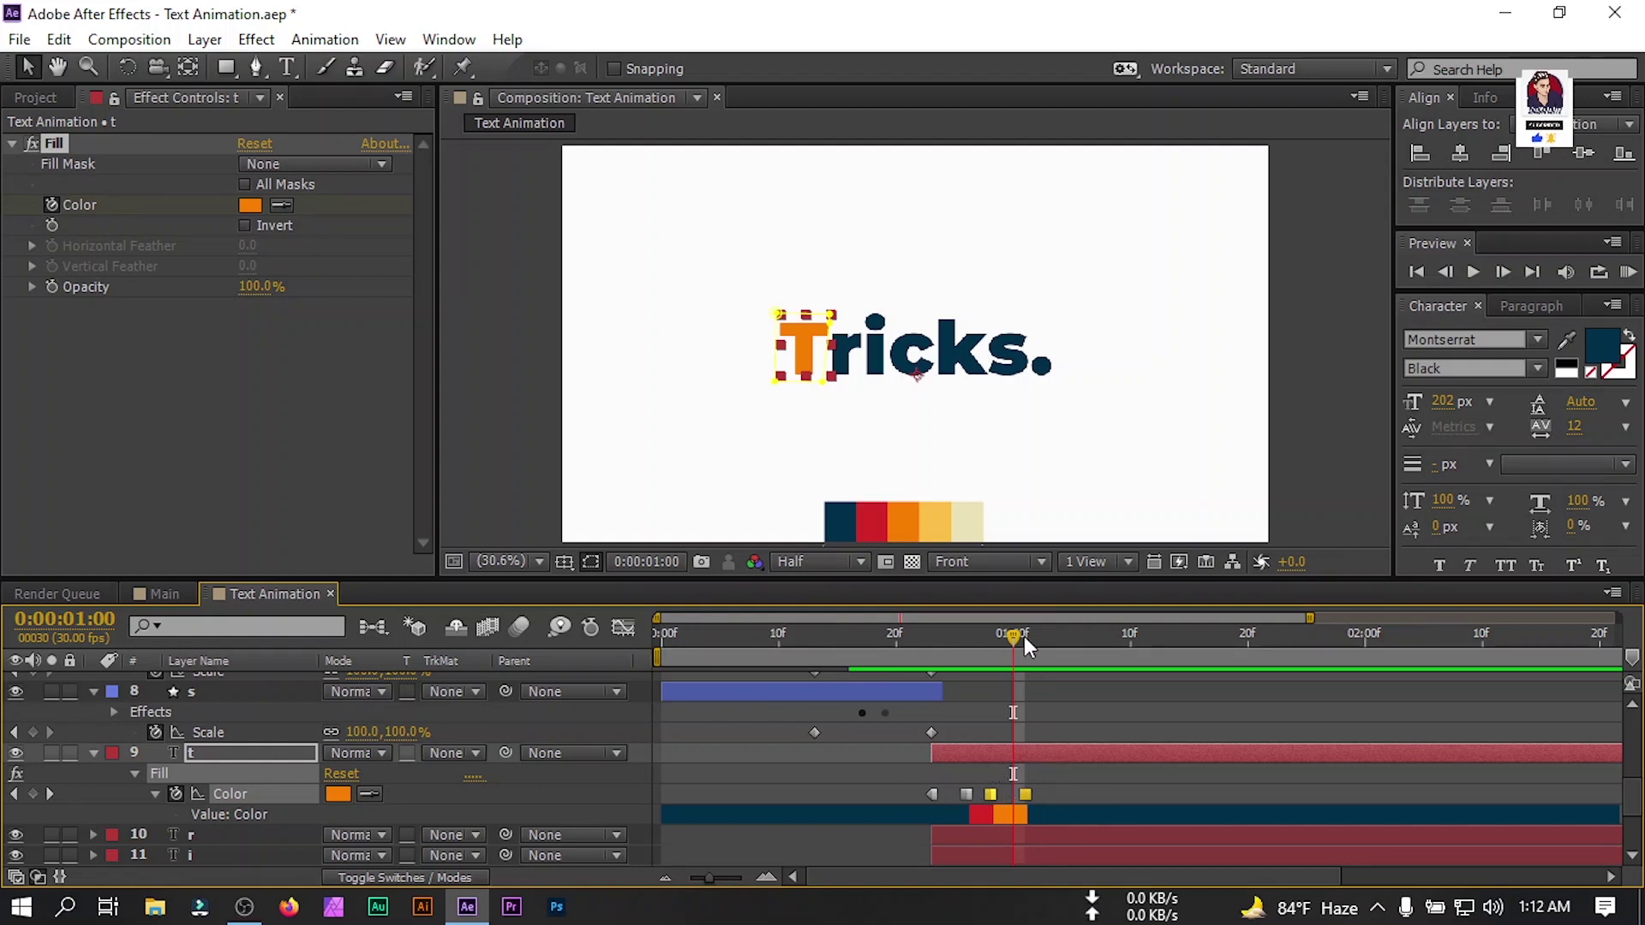
Duplicate all four Fill Color keyframes of the t text layer at 0:00:02:12.
left_click_drag(1000, 639, 1510, 638)
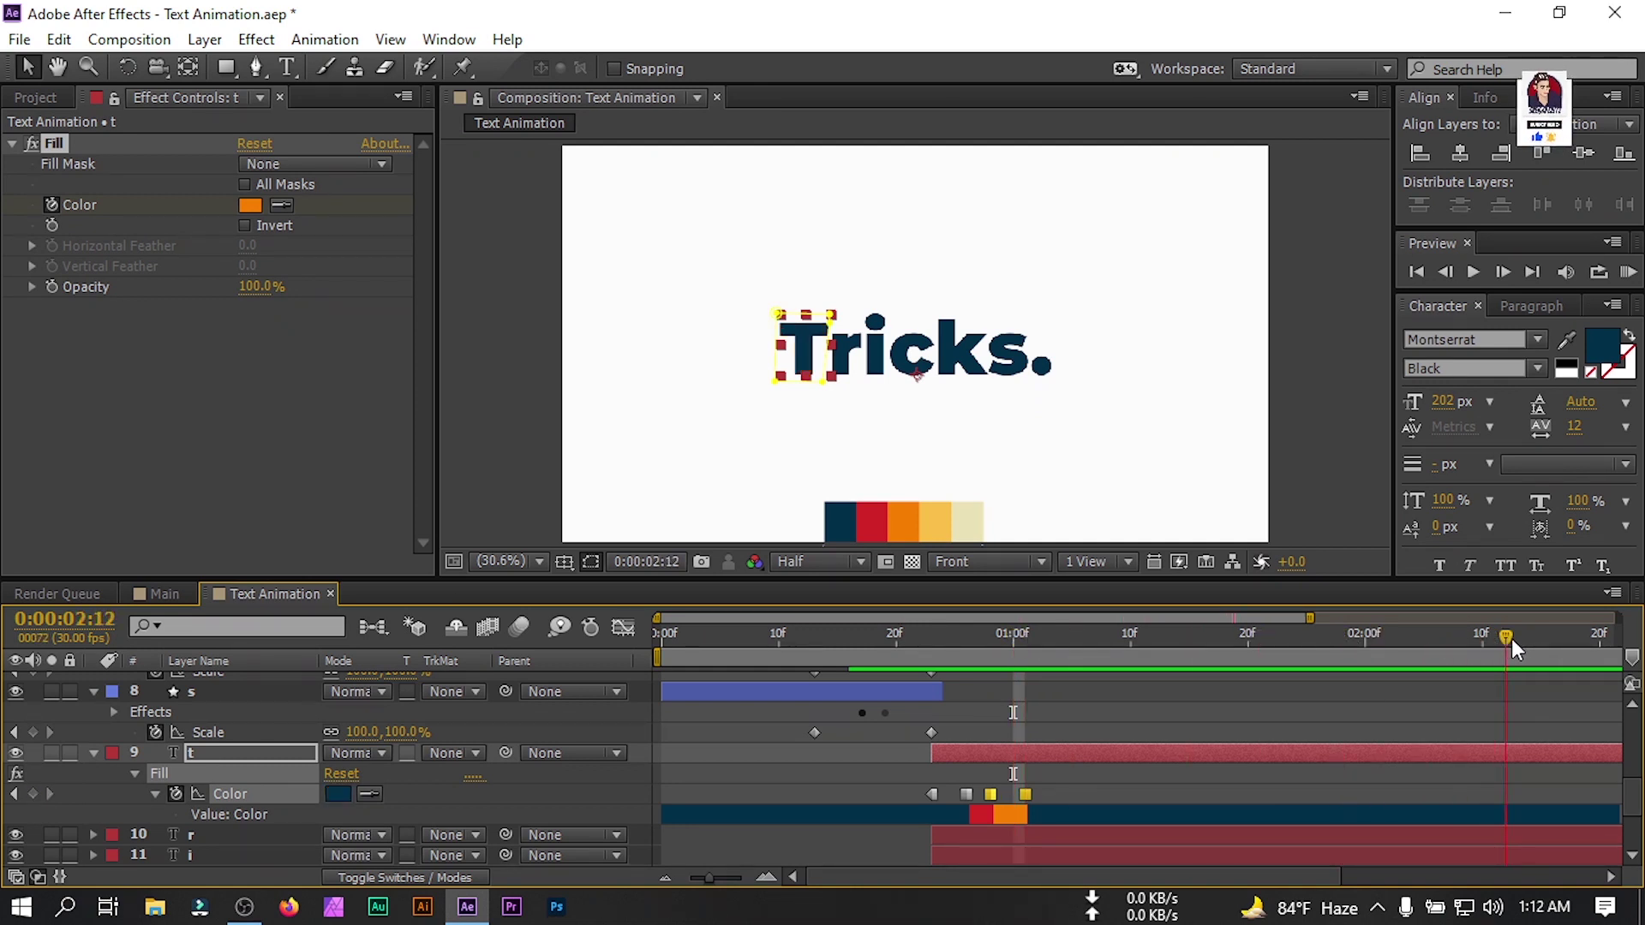
left_click_drag(1058, 782, 915, 794)
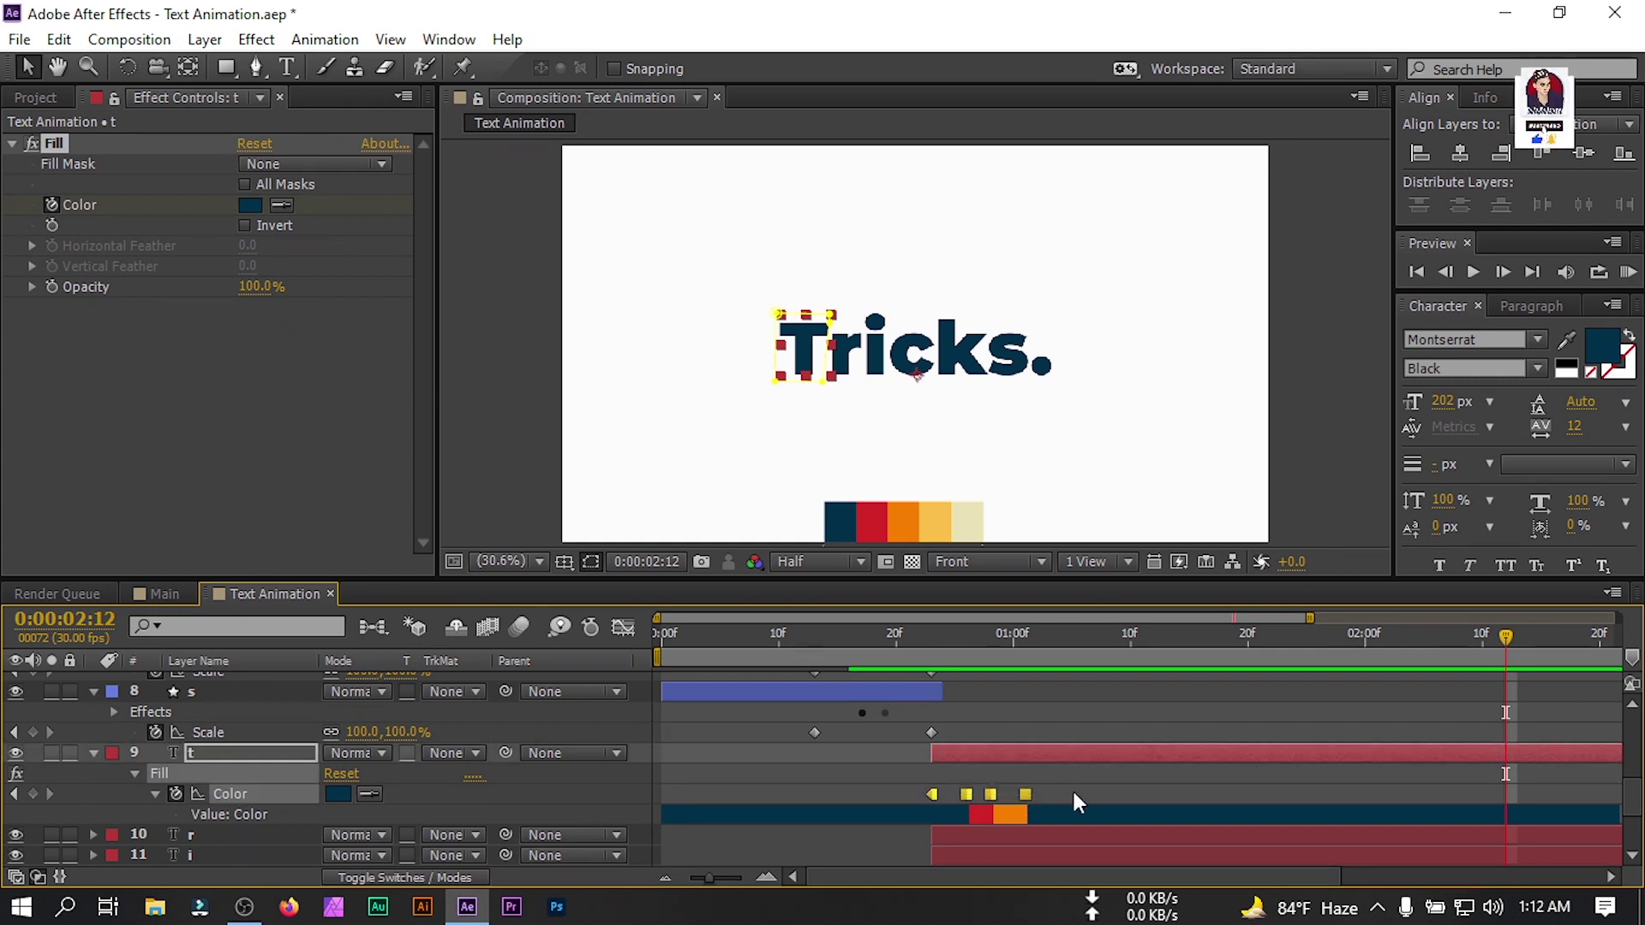
key("ctrl+c")
key("ctrl+v")
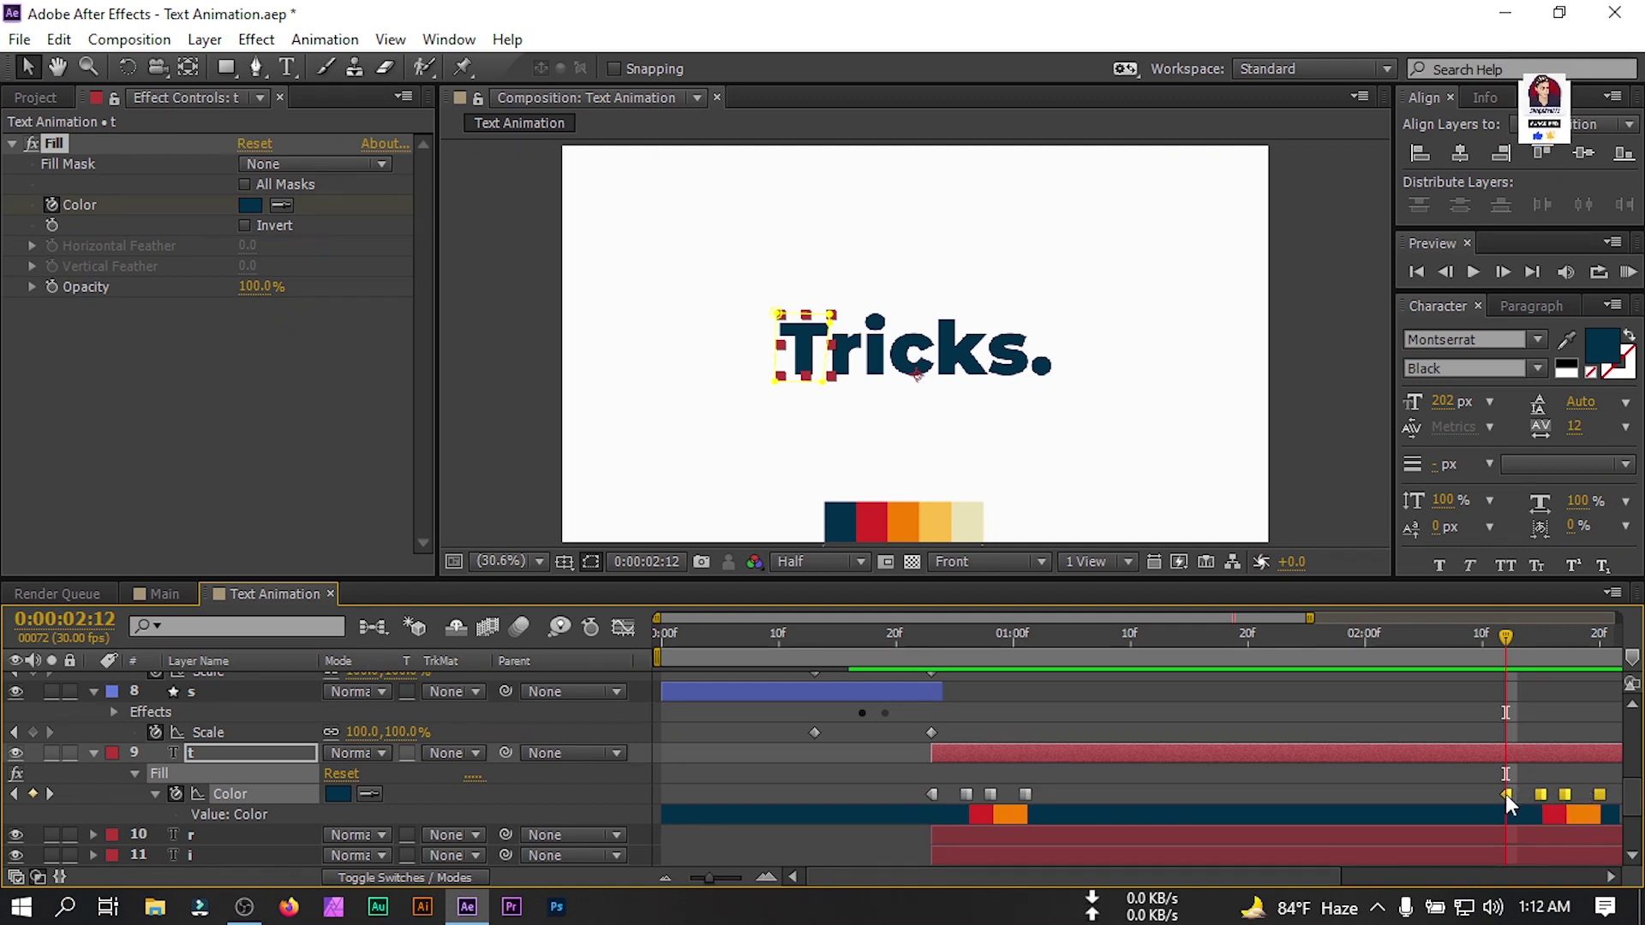
Reposition the pasted Fill Color keyframes of the t text layer so that the last one falls at 0:00:03:09.
left_click_drag(1504, 795, 1484, 797)
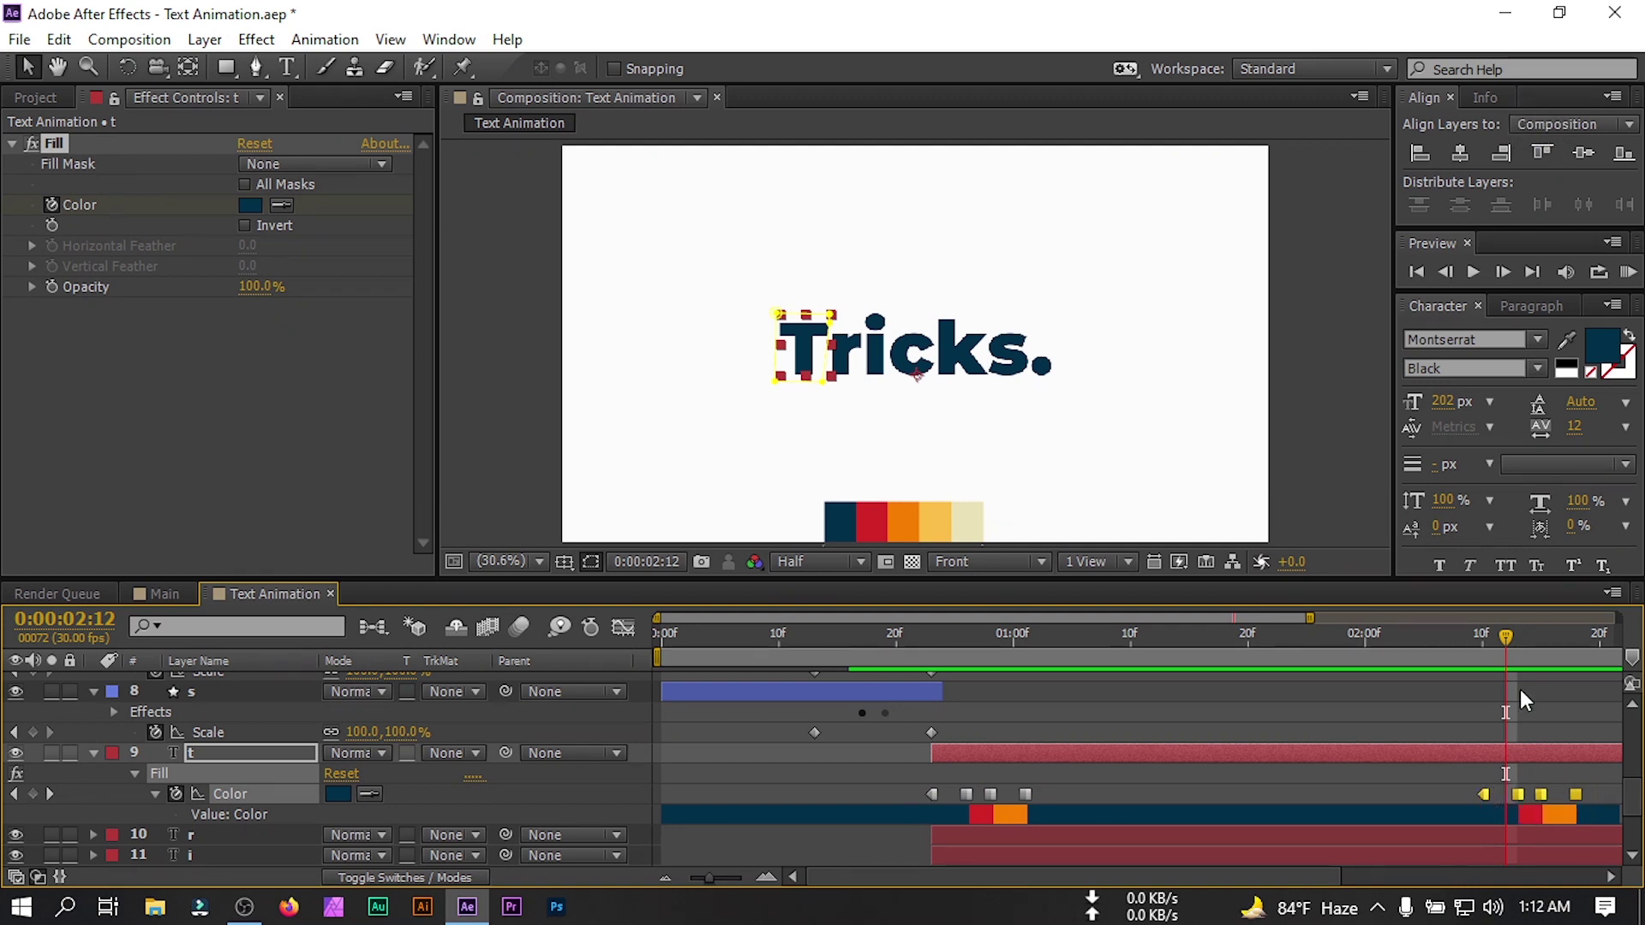
left_click_drag(1511, 640, 1558, 648)
left_click_drag(1486, 793, 1452, 794)
left_click_drag(704, 879, 685, 879)
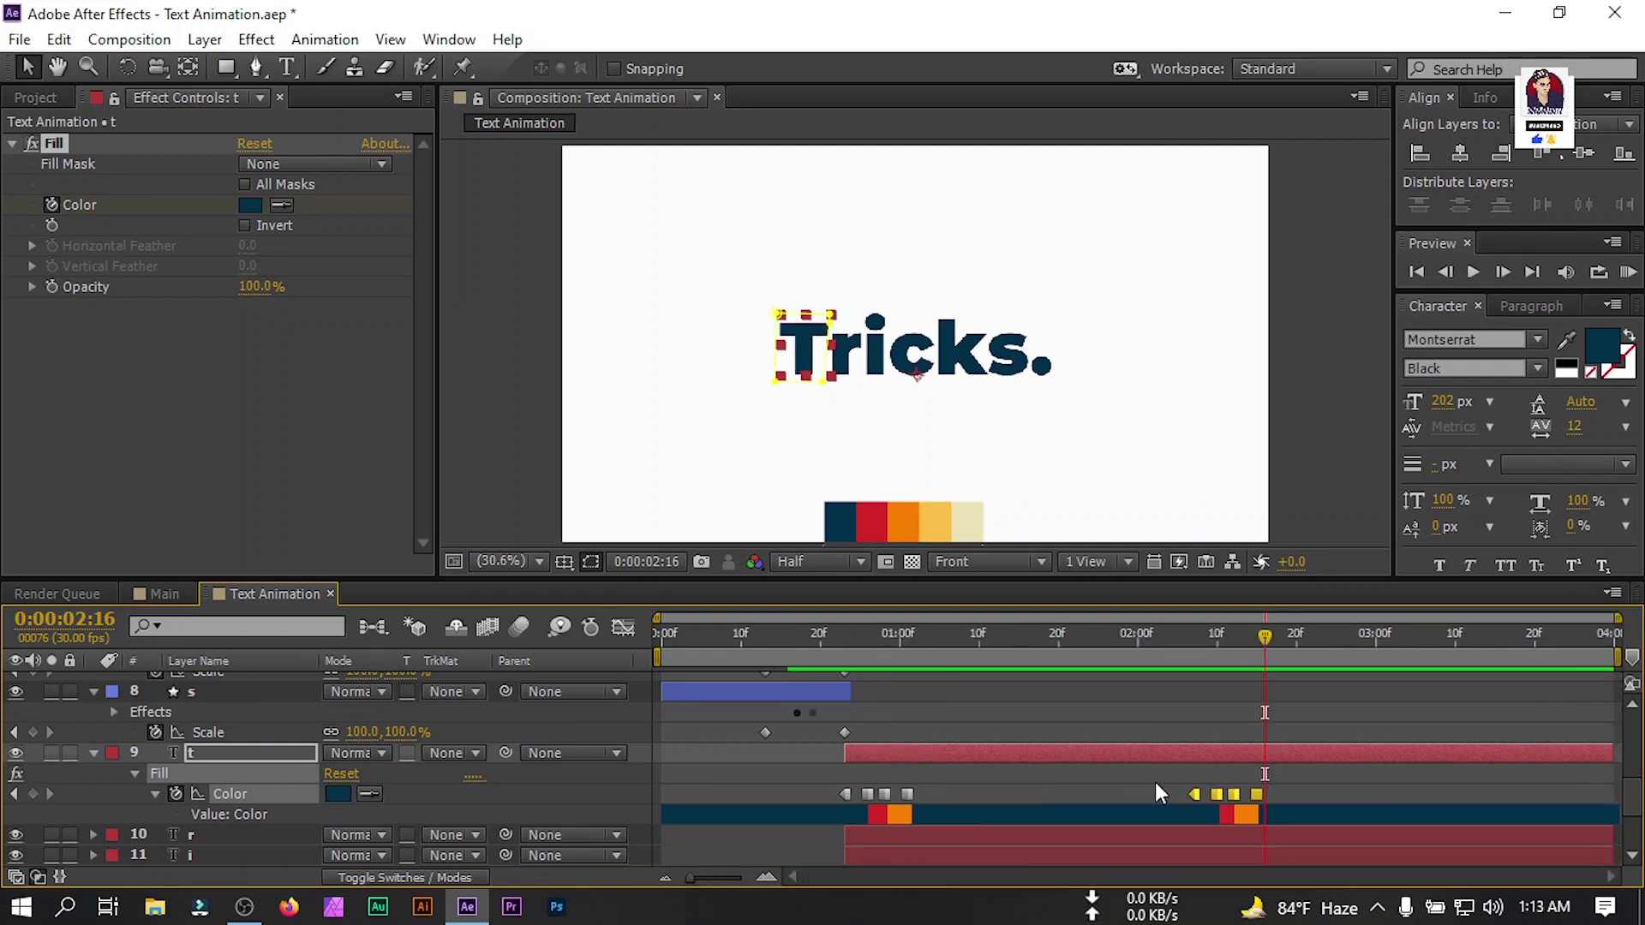
left_click_drag(1256, 796, 1443, 786)
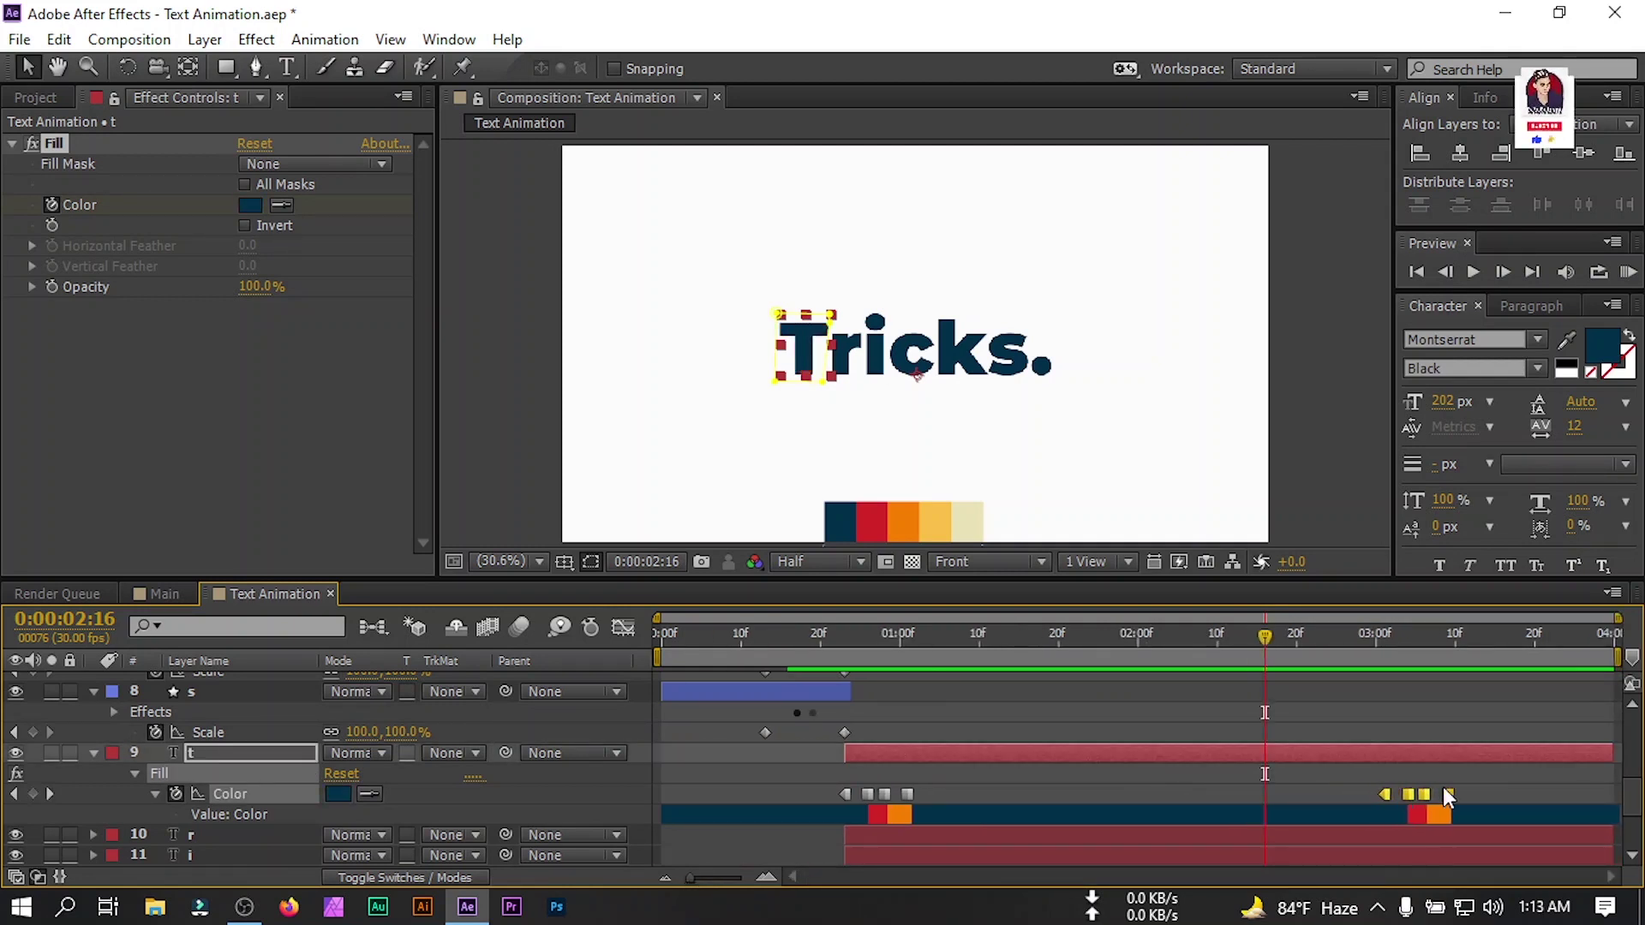
left_click_drag(1276, 649, 1442, 667)
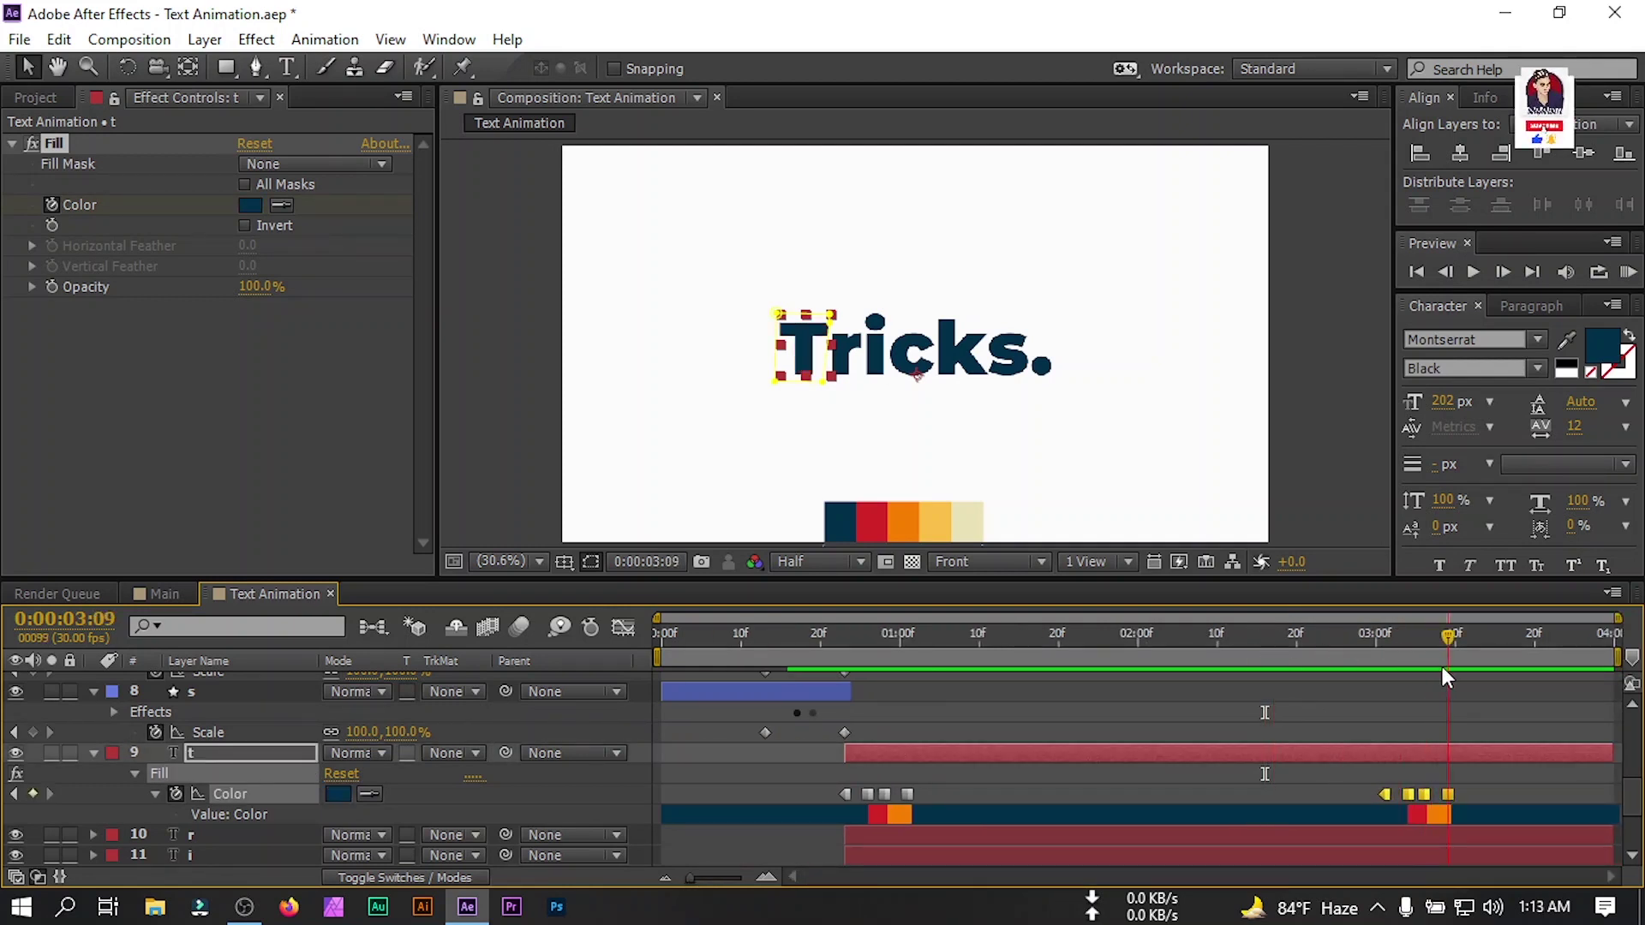
Add a Fill Color keyframe on the t text layer at 0:00:03:12, sampling the white composition background.
key("Page_Down")
key("Page_Down")
key("Page_Down")
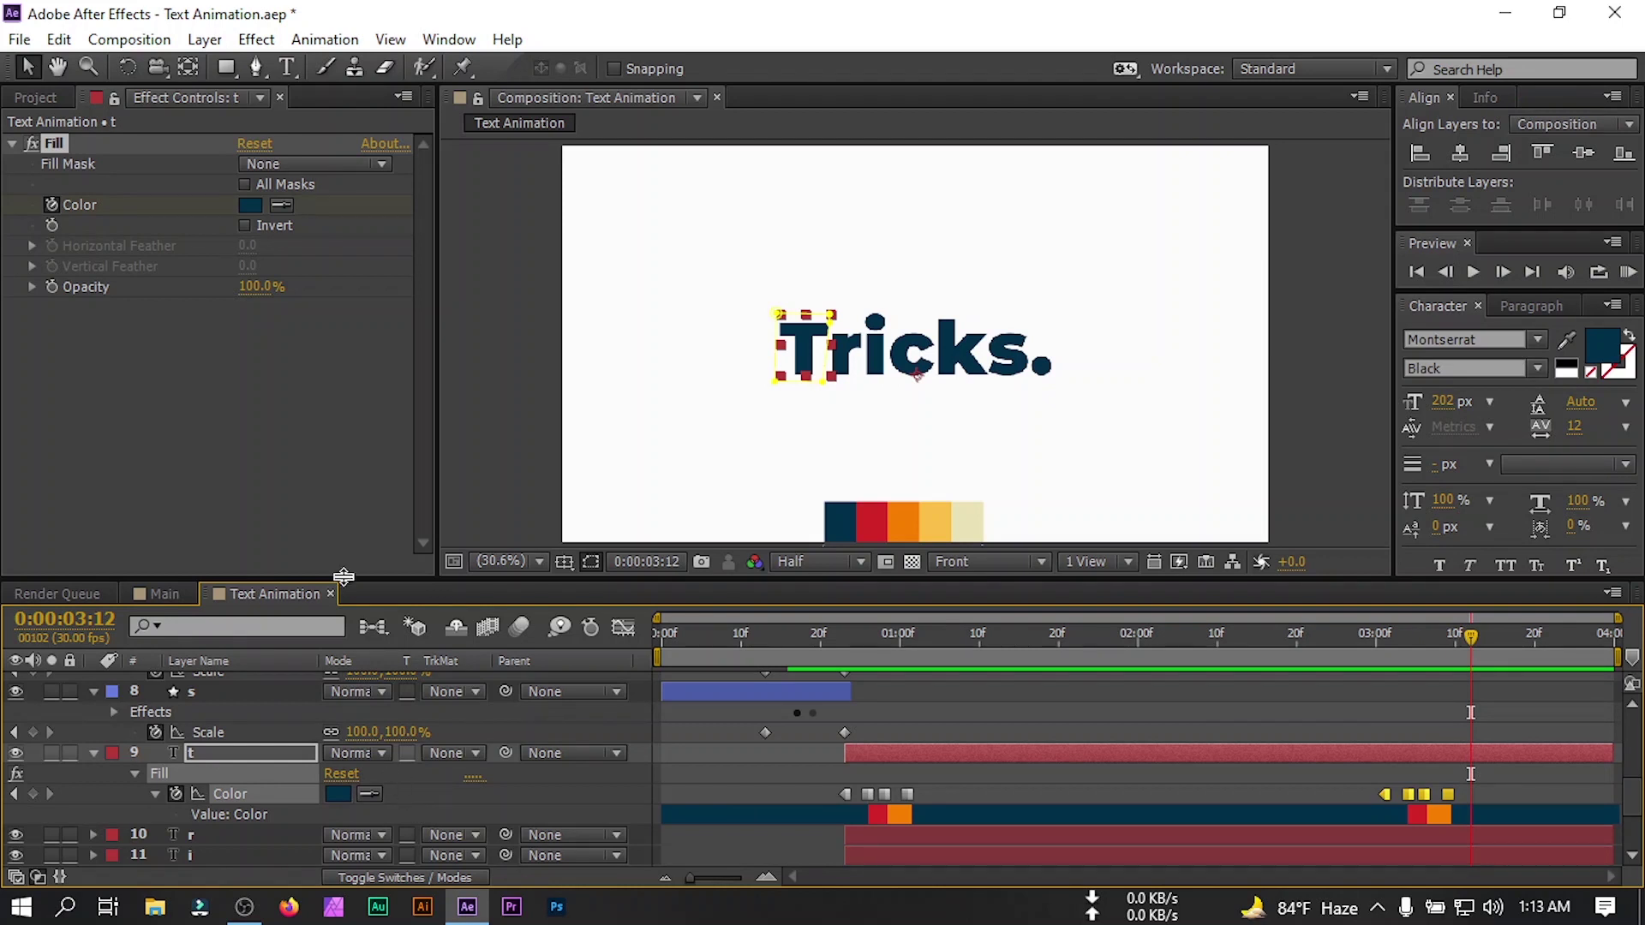
left_click(282, 205)
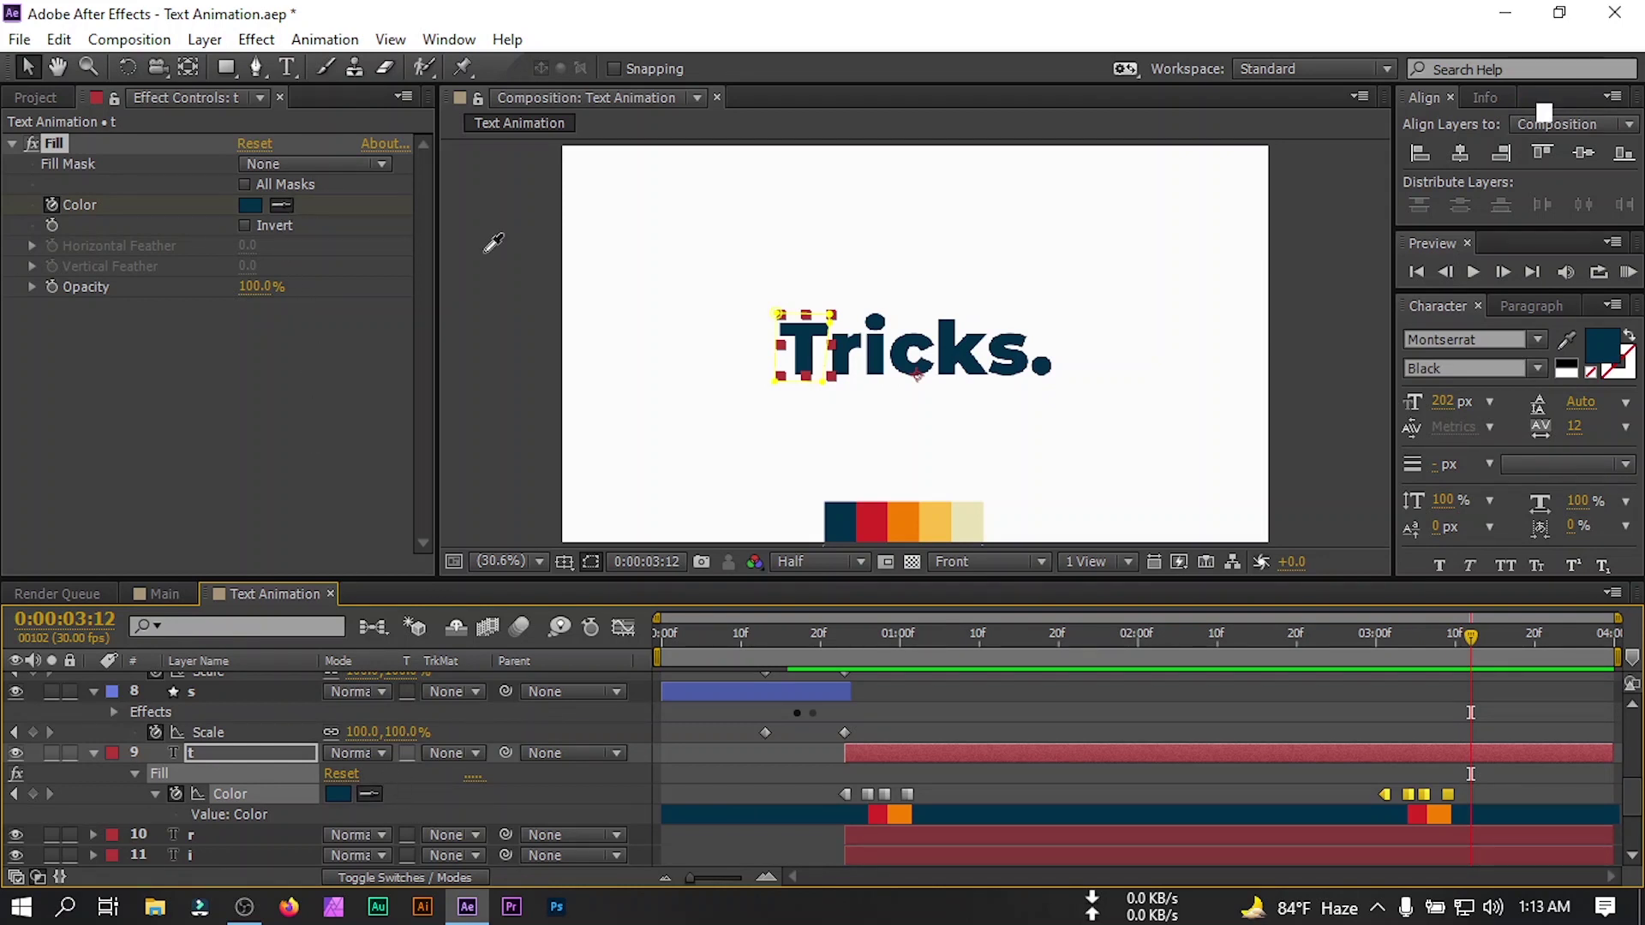
left_click(627, 276)
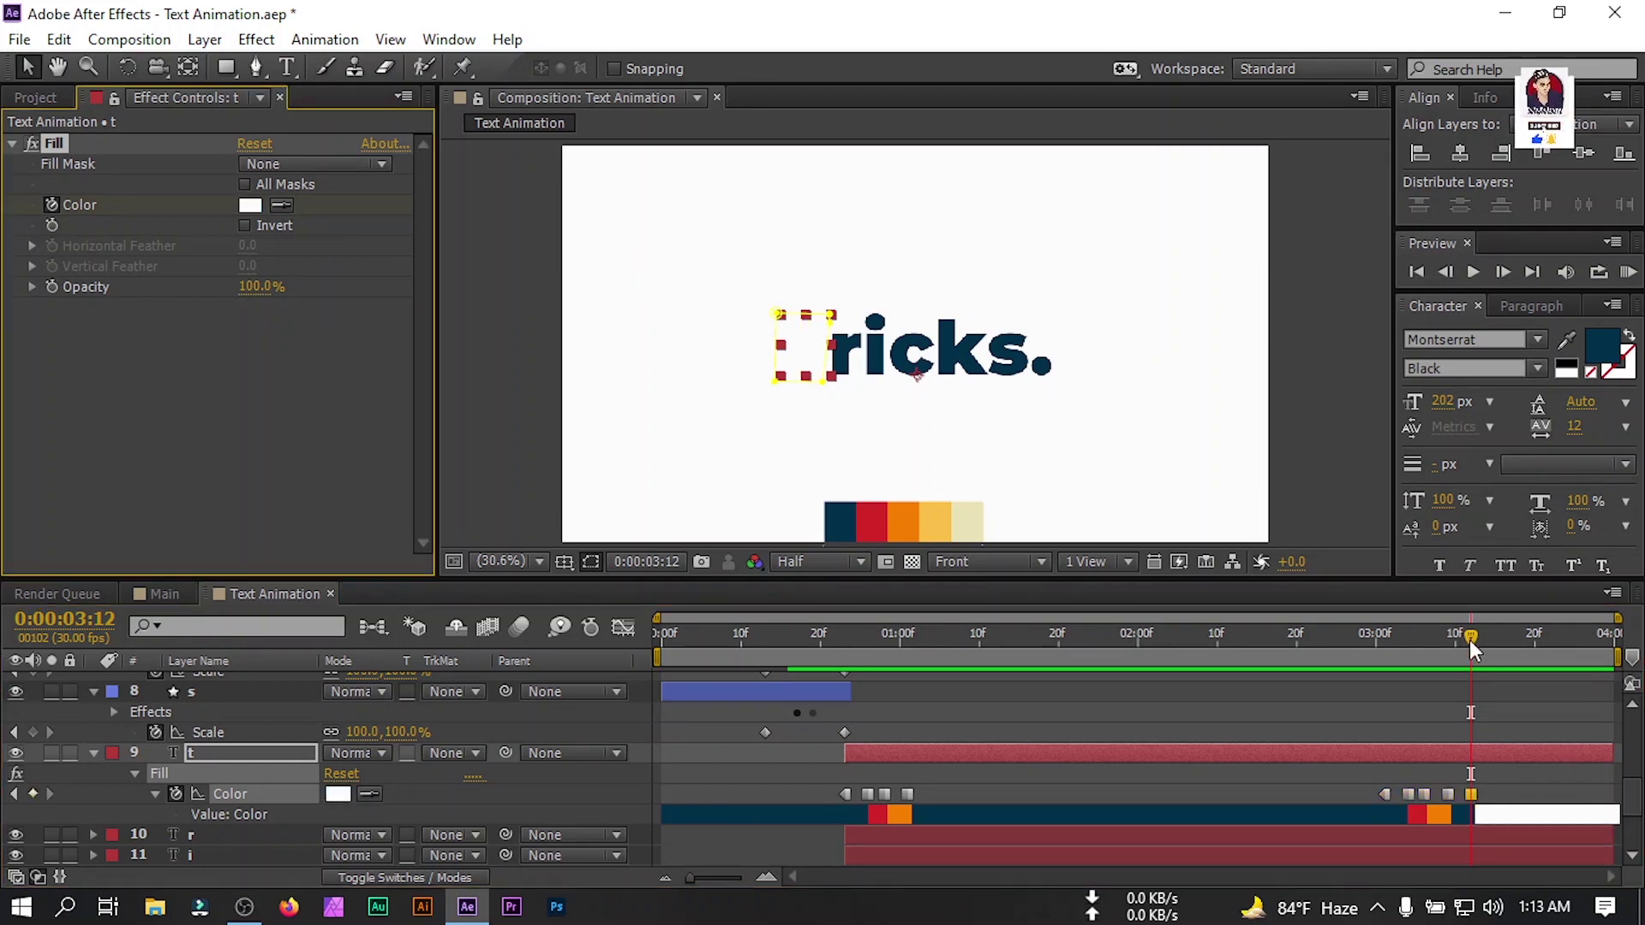
Copy all Fill Color keyframes of the t text layer and paste them onto the r through period text layers at 0:00:00:23.
left_click_drag(1478, 635, 1442, 671)
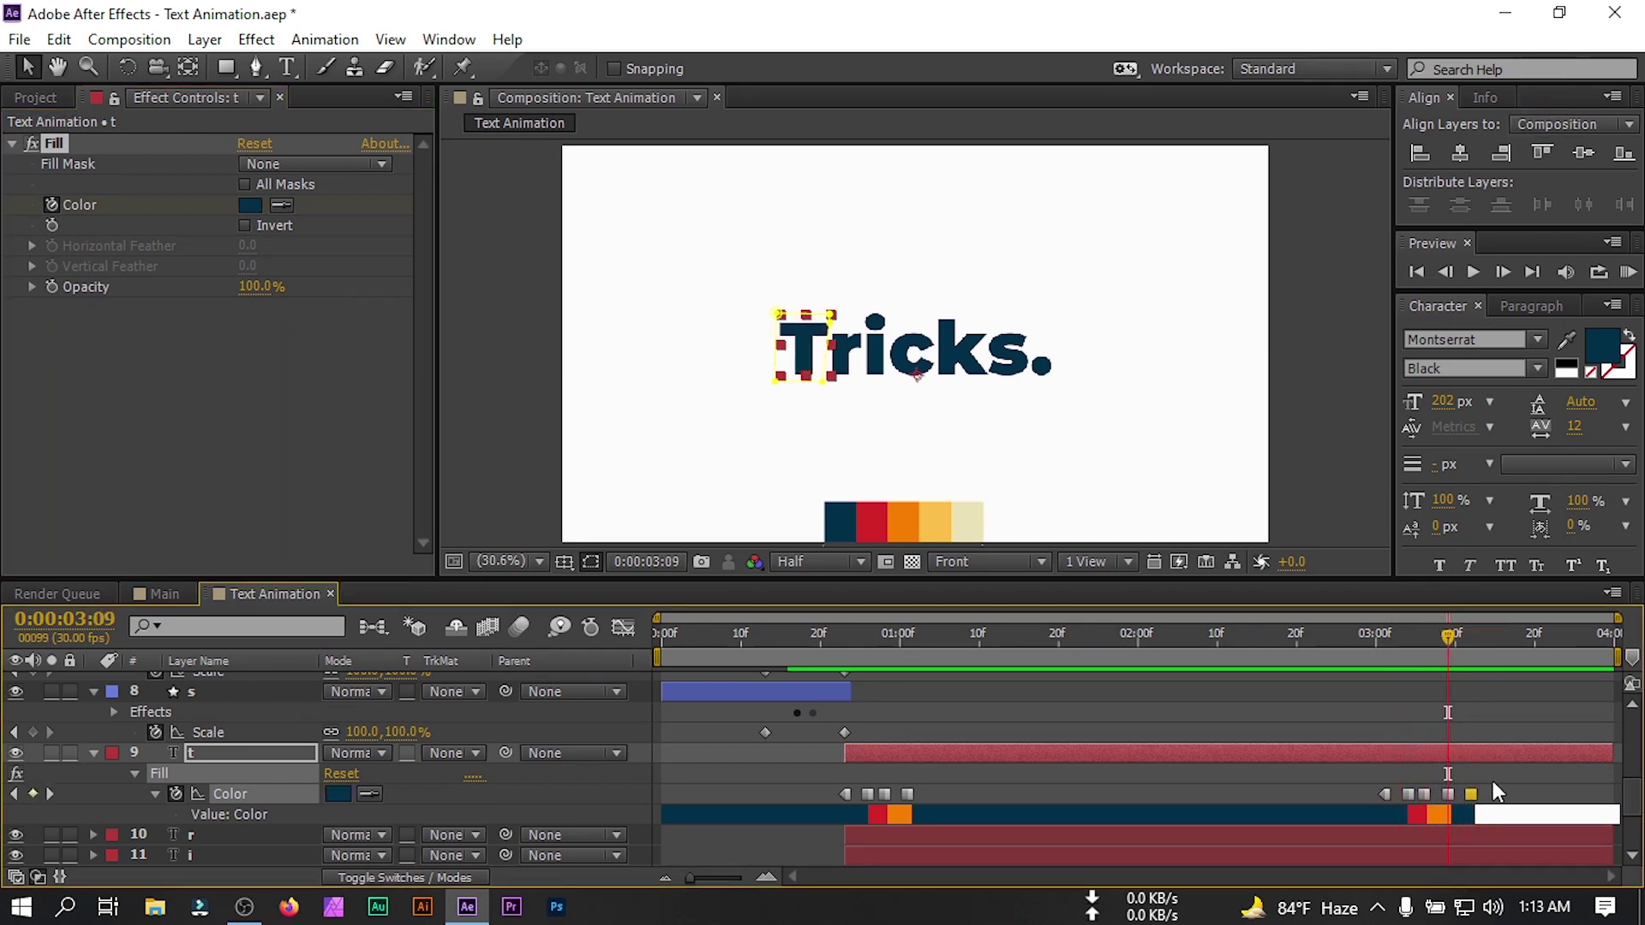
left_click(1493, 782)
left_click_drag(1491, 780, 837, 805)
left_click(59, 39)
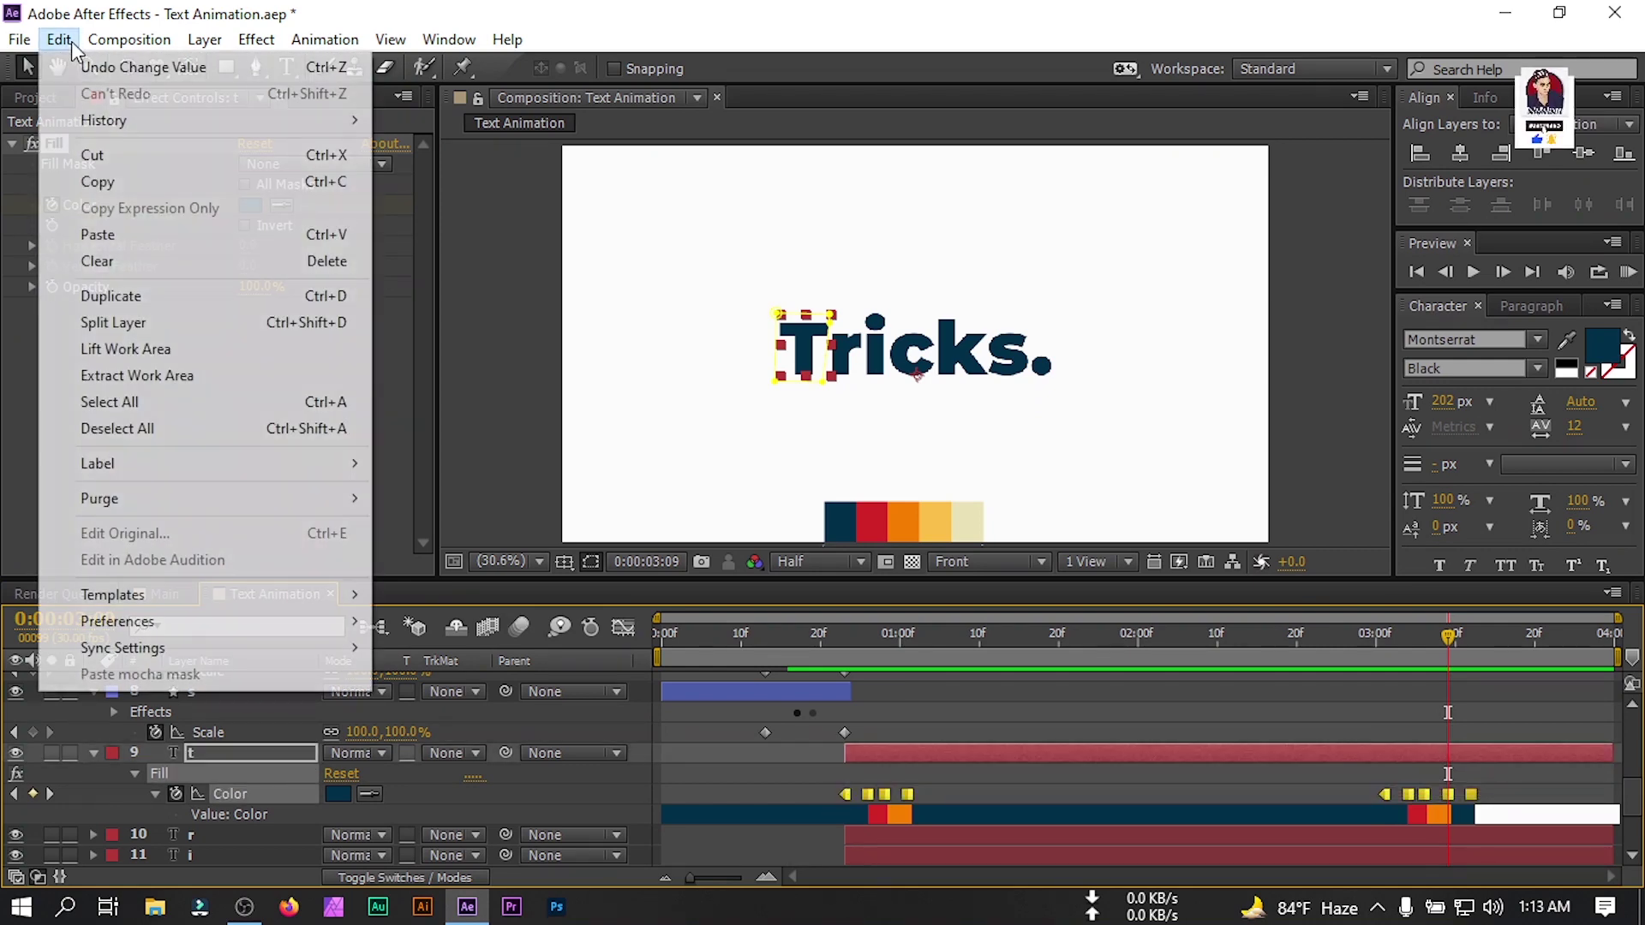
left_click(125, 179)
left_click(203, 778)
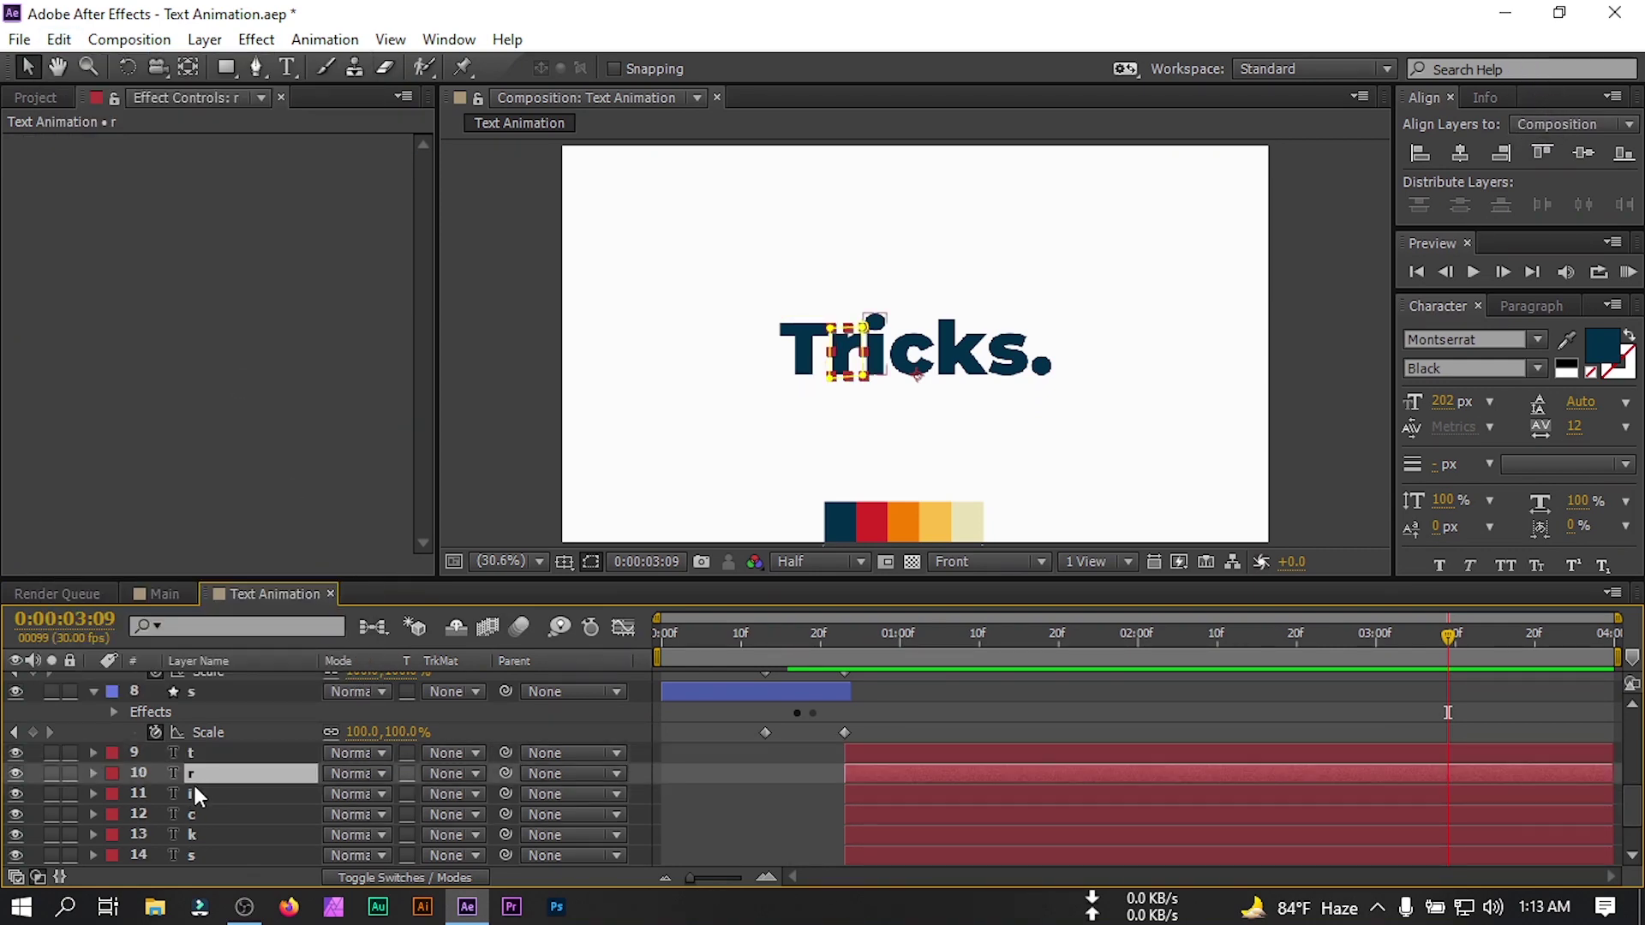
scroll(193, 785, "down", 1)
left_click(204, 813, "shift")
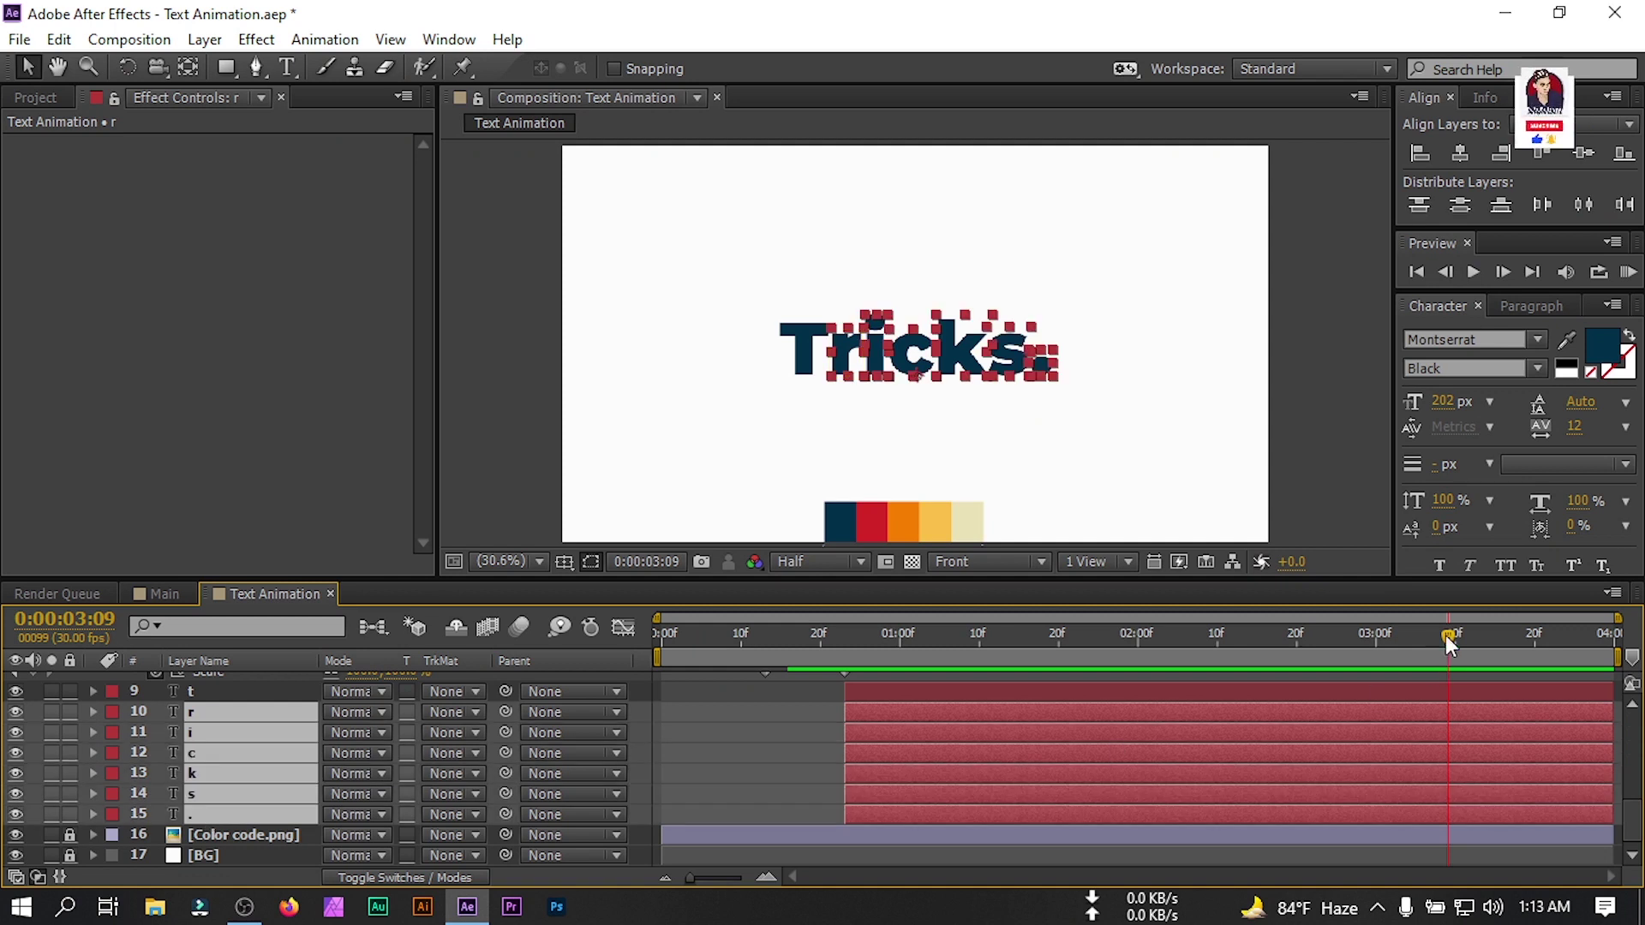
left_click_drag(1447, 638, 844, 641)
key("ctrl+v")
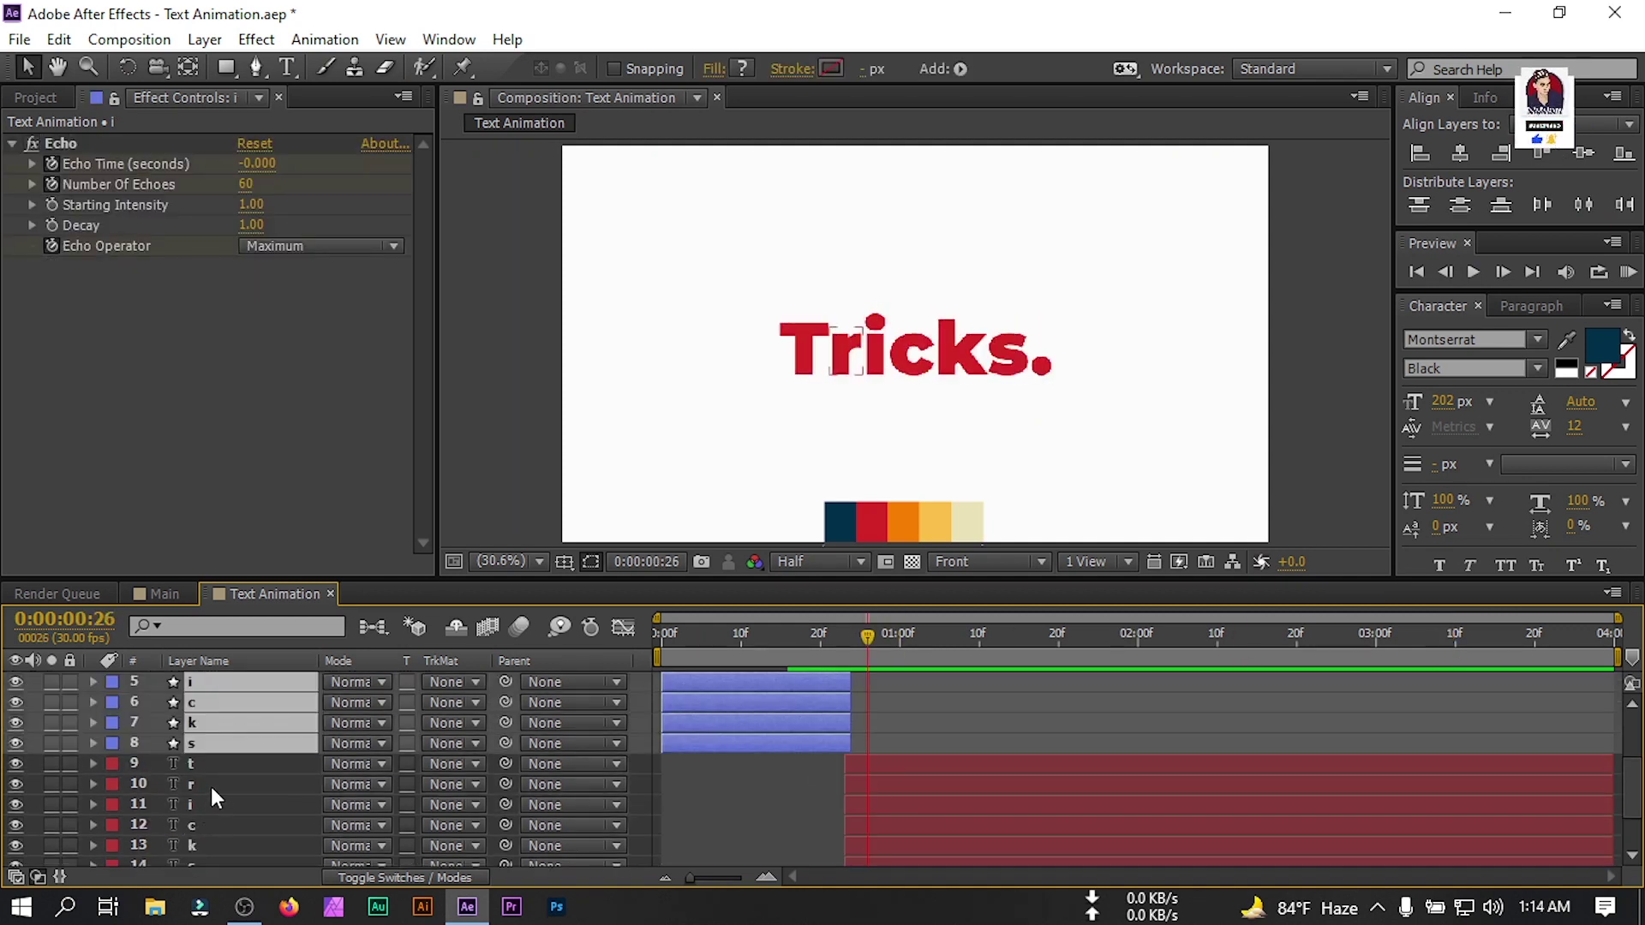
Reorder the text layers so each letter sits directly below its matching shape layer, beginning with t, r and i.
scroll(212, 785, "up", 2)
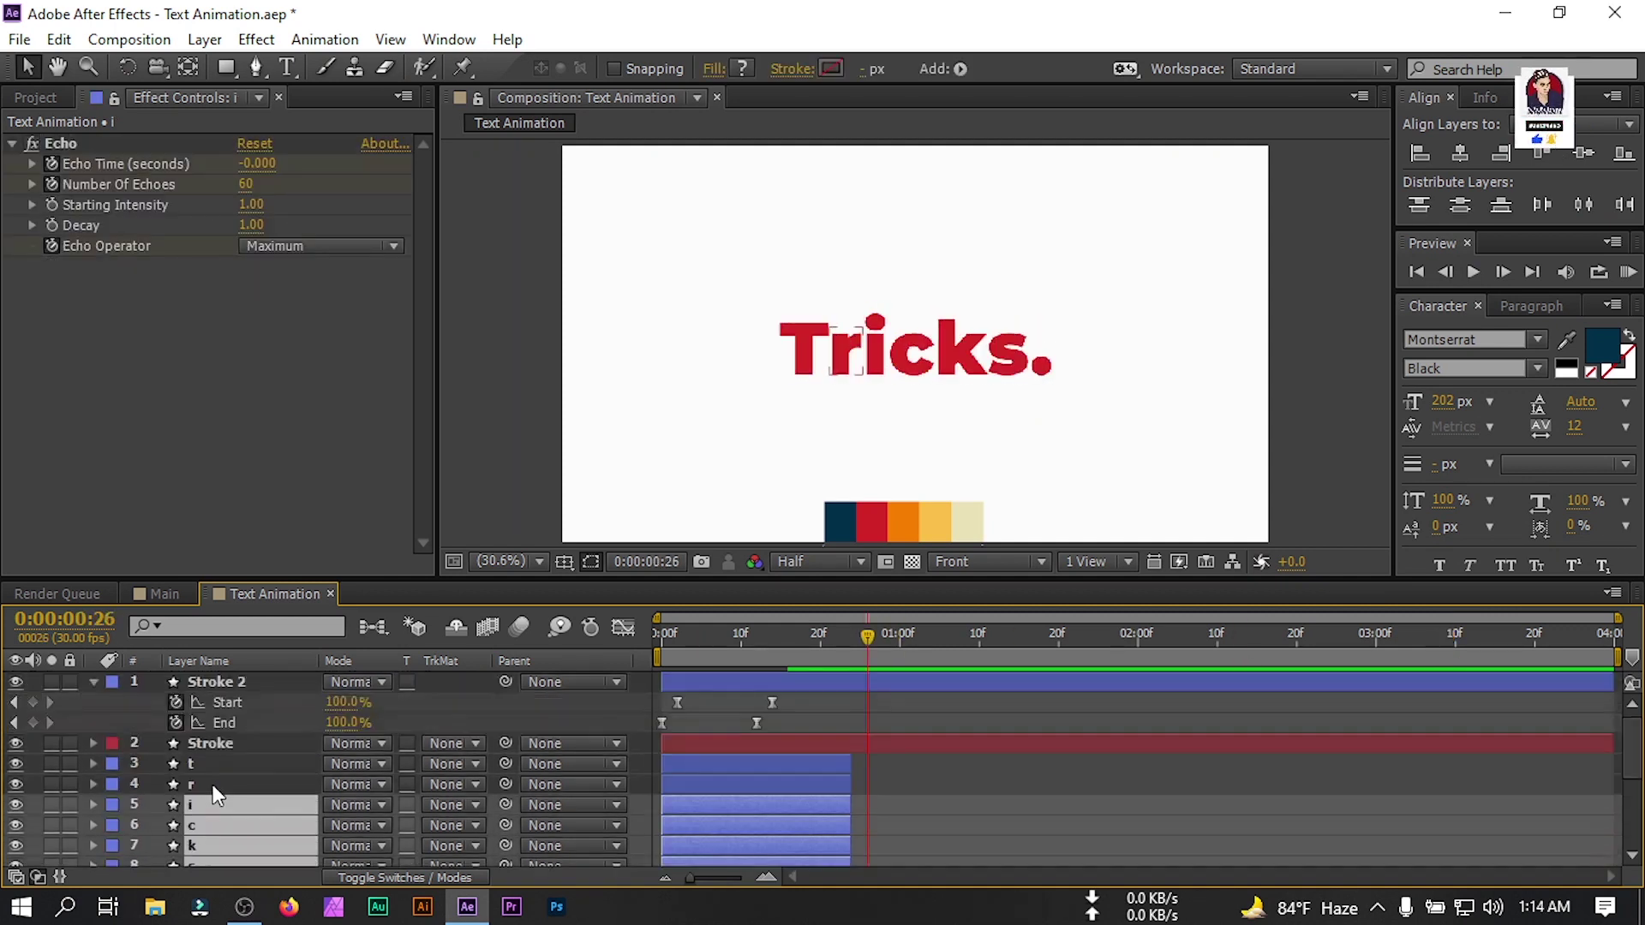
scroll(211, 828, "down", 1)
left_click(207, 824)
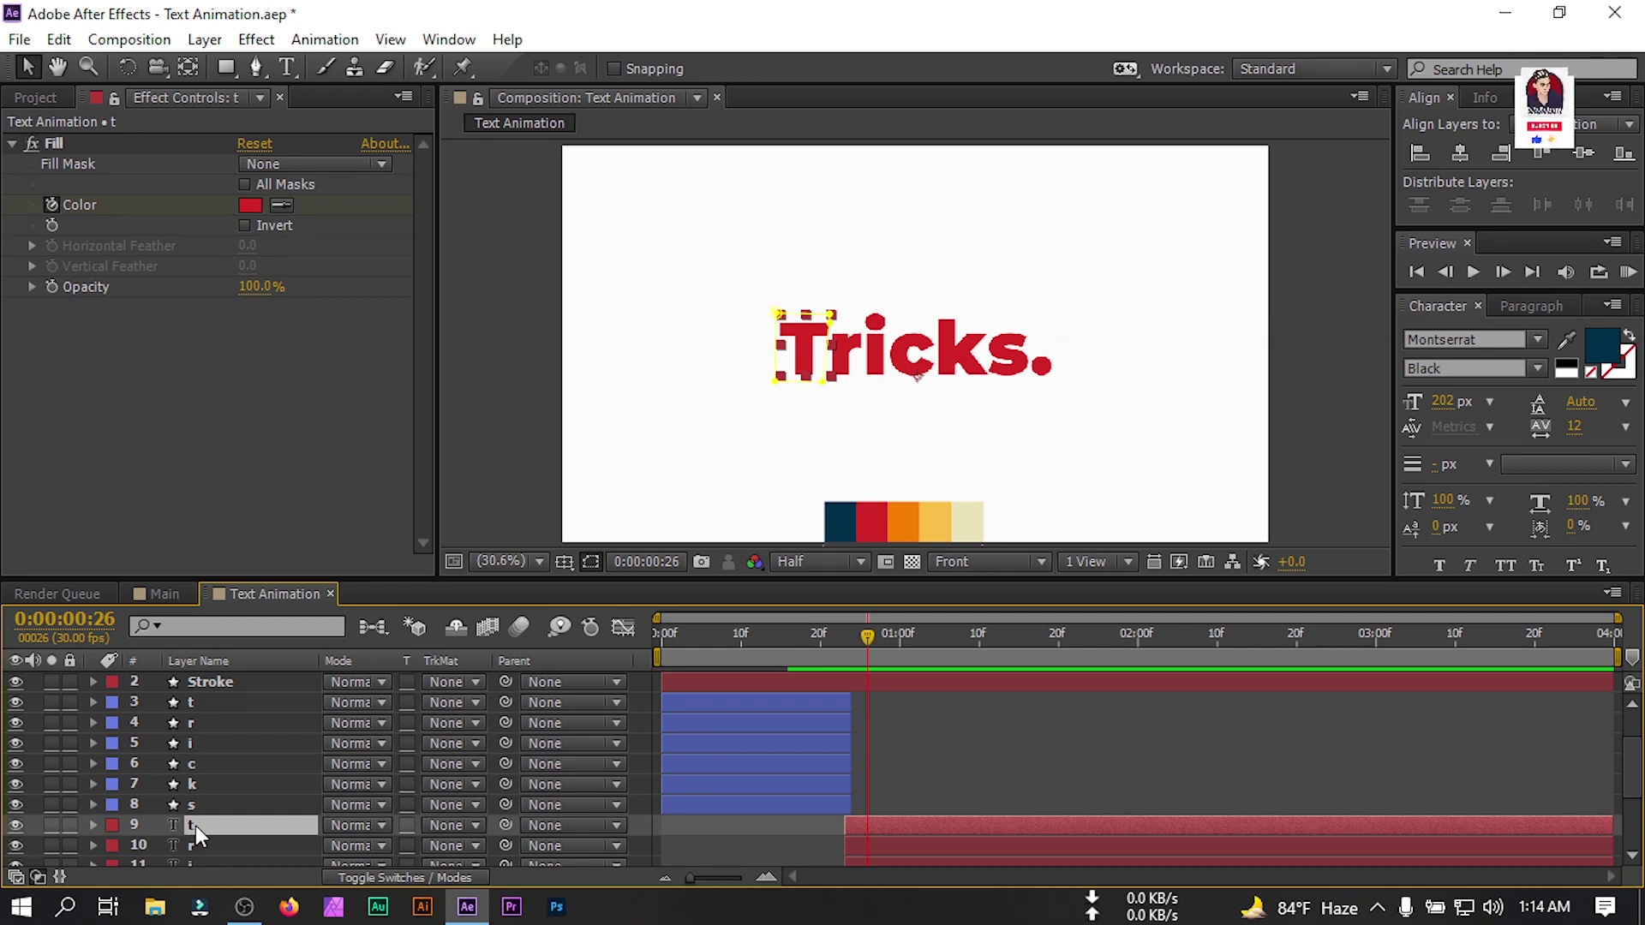
left_click_drag(195, 825, 196, 707)
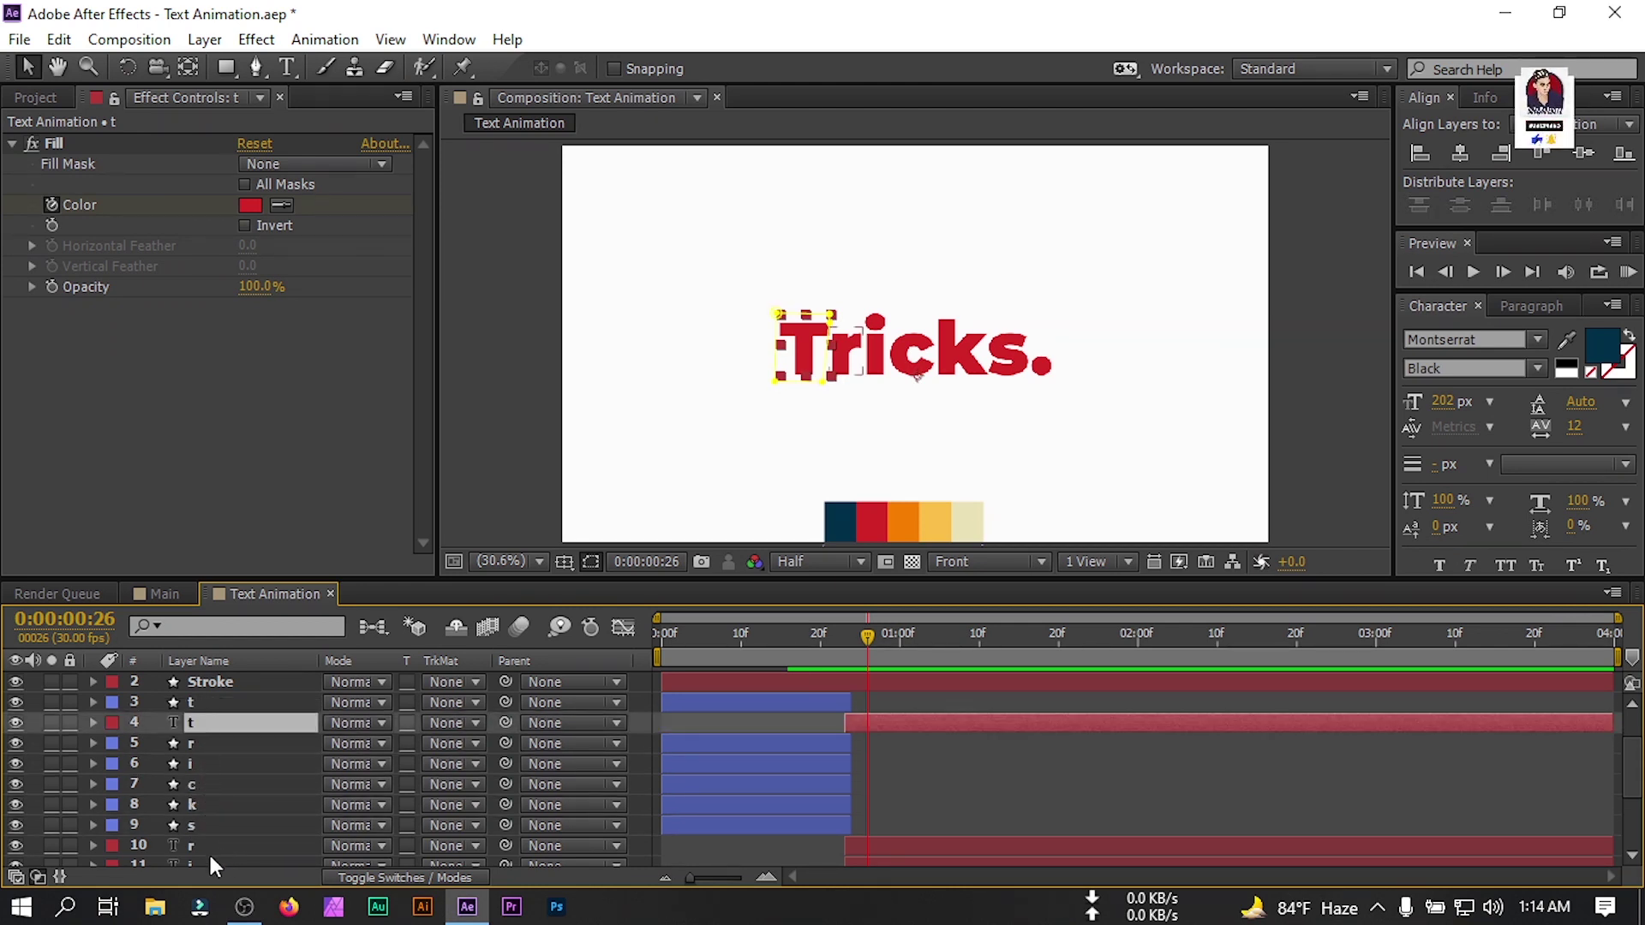
left_click_drag(186, 845, 196, 758)
scroll(209, 758, "down", 1)
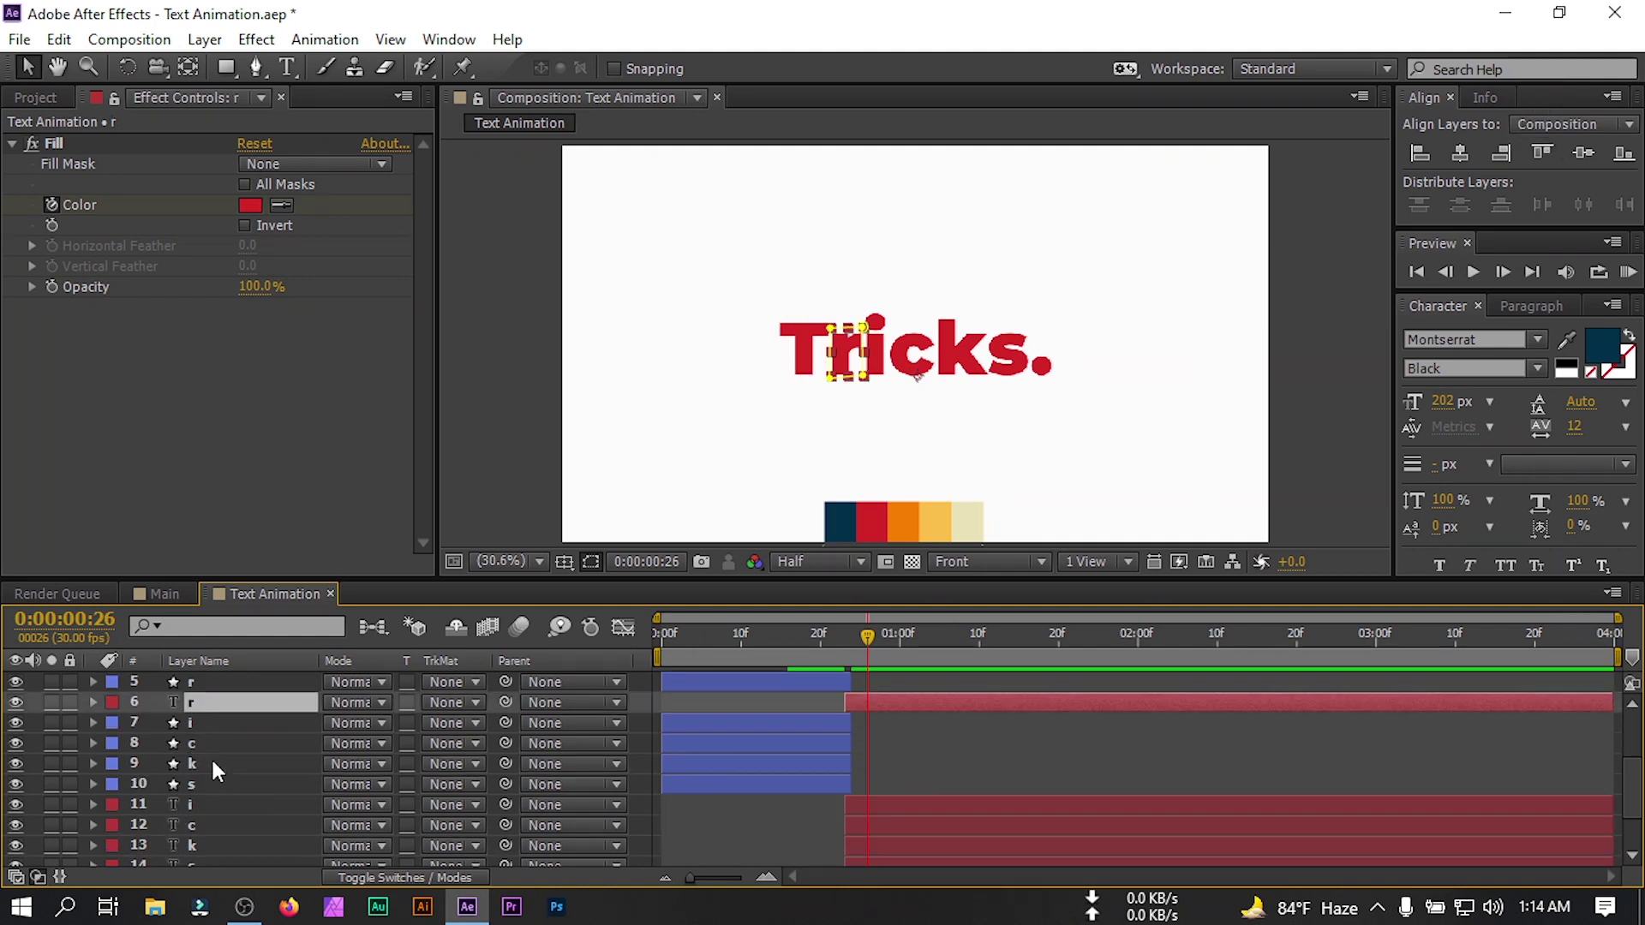
left_click_drag(192, 800, 192, 730)
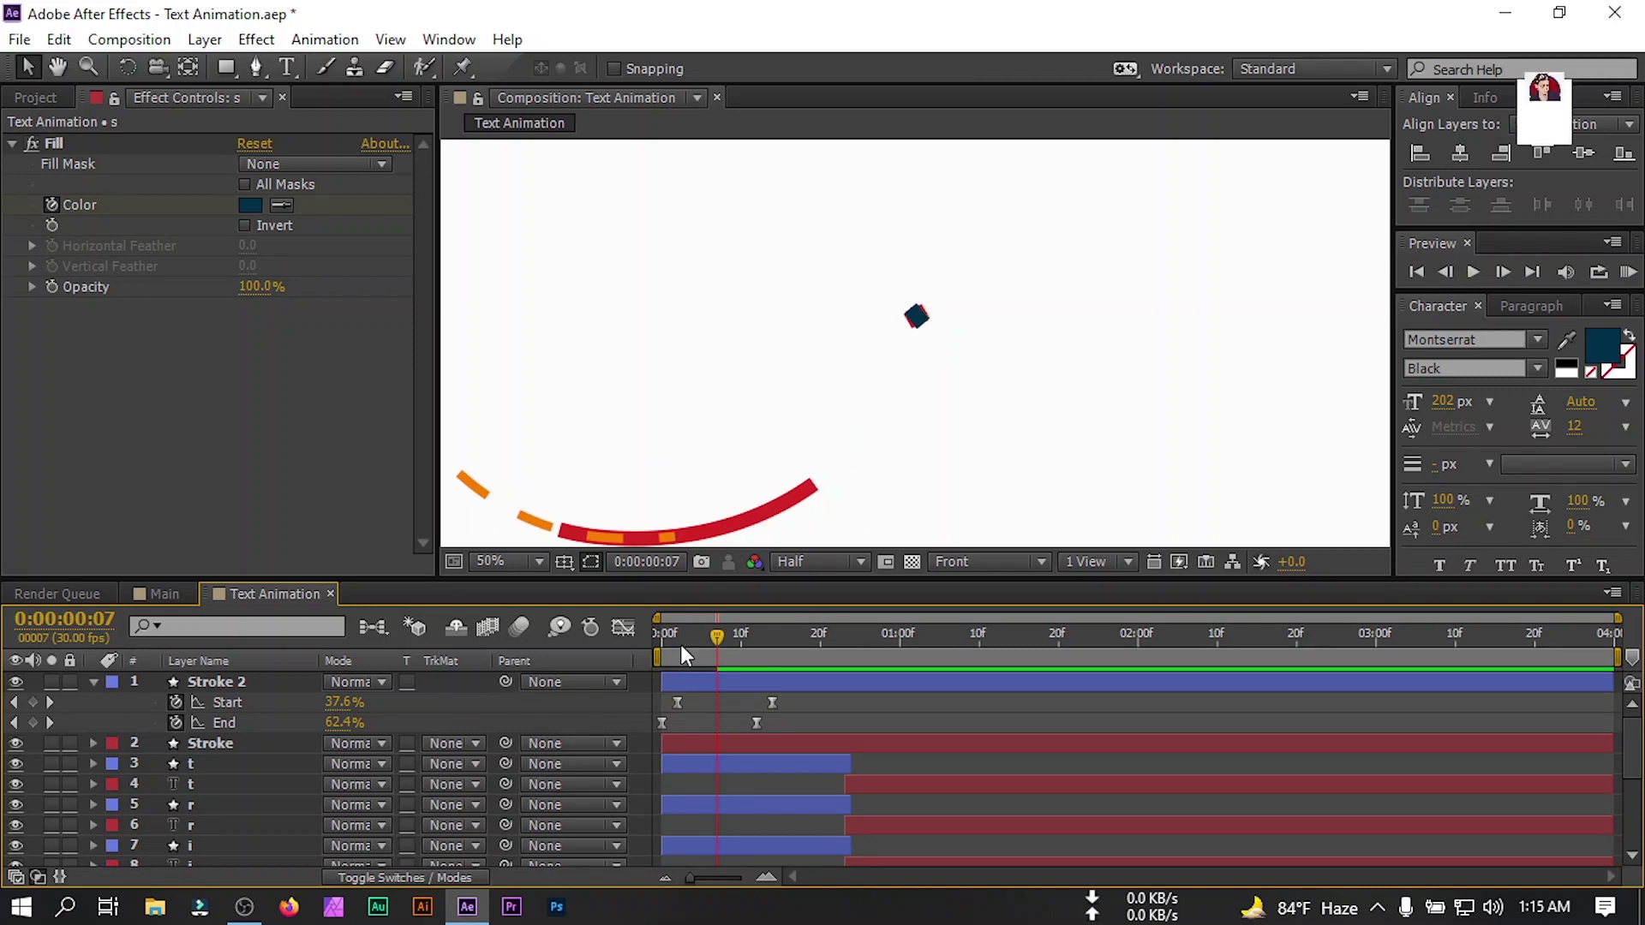
Trim the start of the six letter shape layers, t through s, to about 0:00:00:11.
left_click_drag(719, 634, 742, 636)
left_click(207, 763)
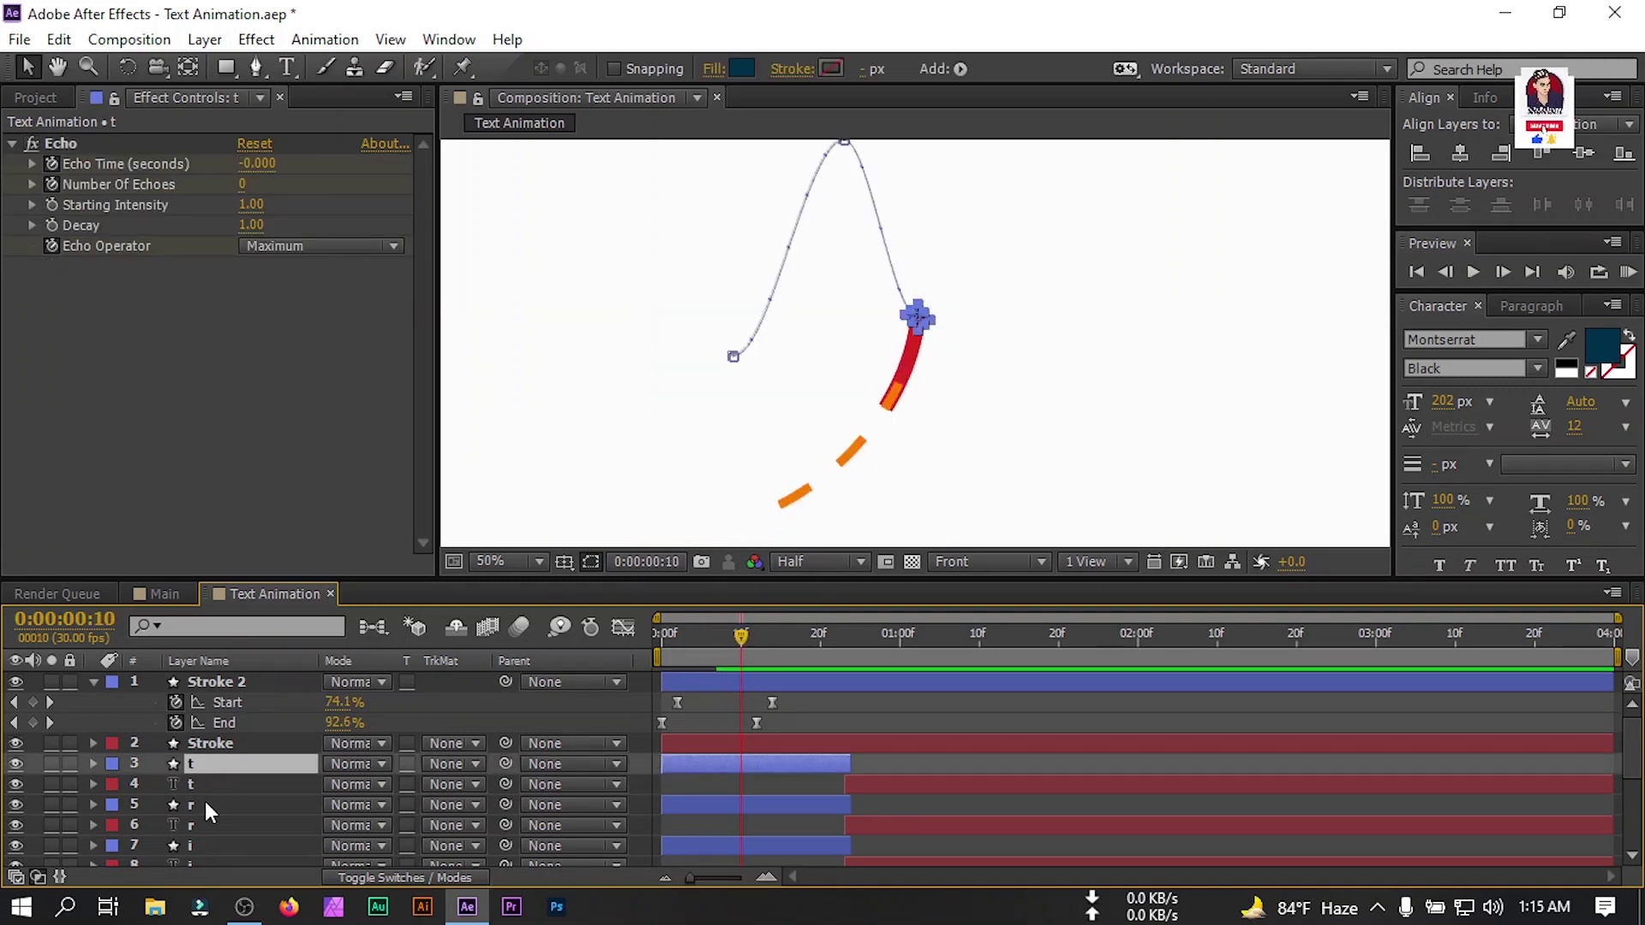
left_click(206, 805, "ctrl")
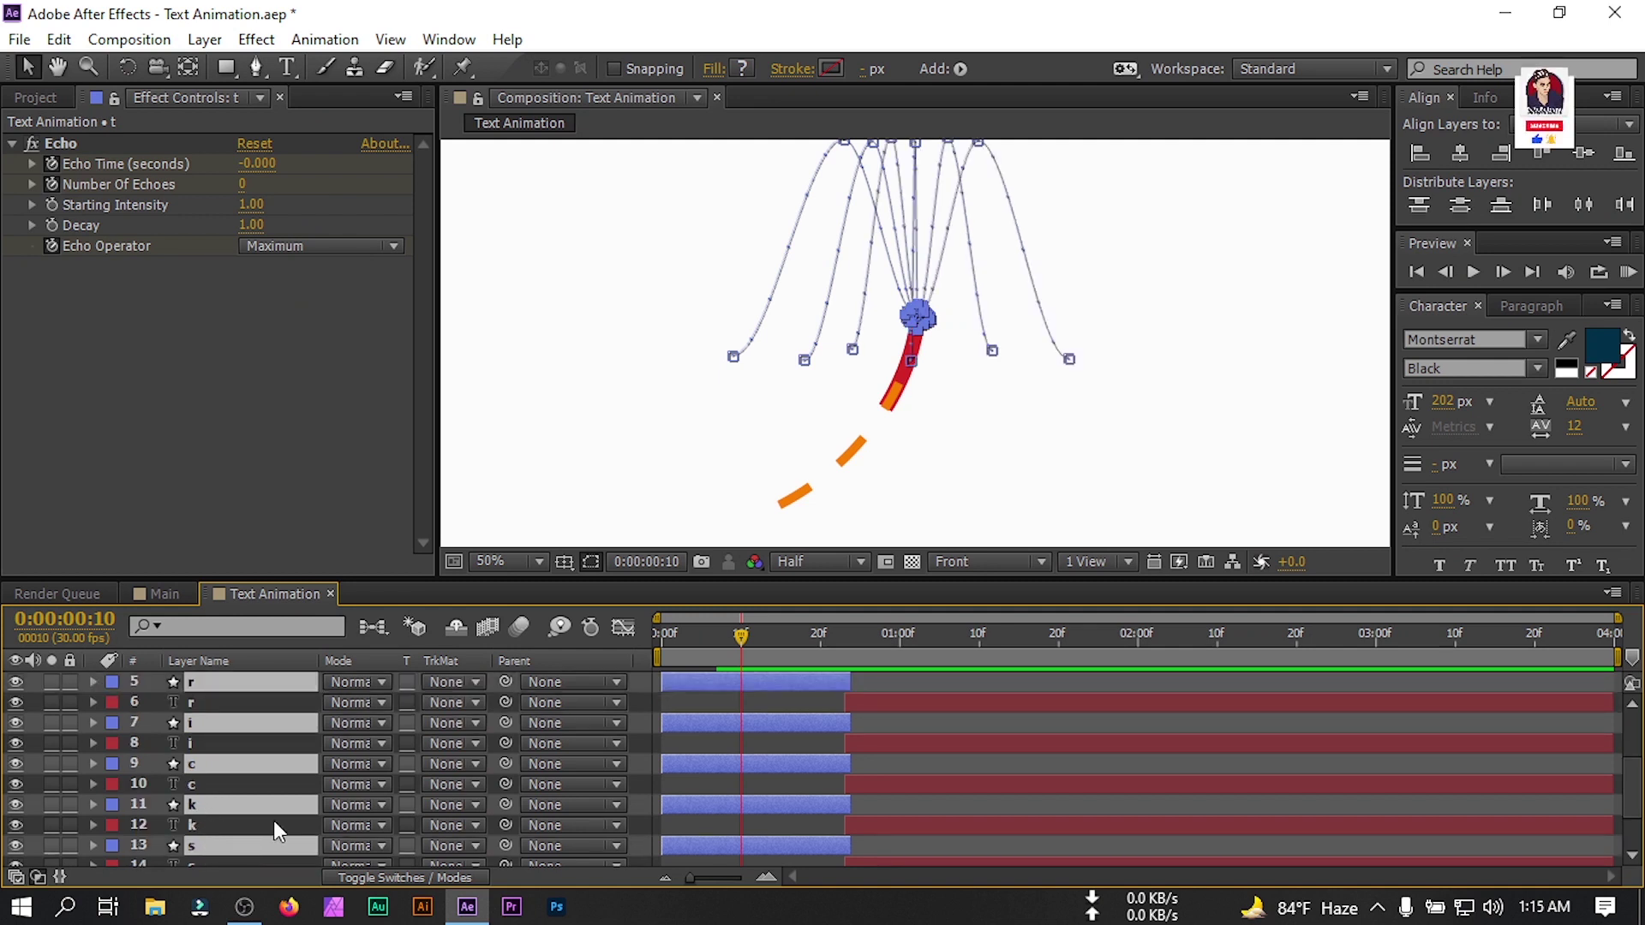
key("alt+bracketleft")
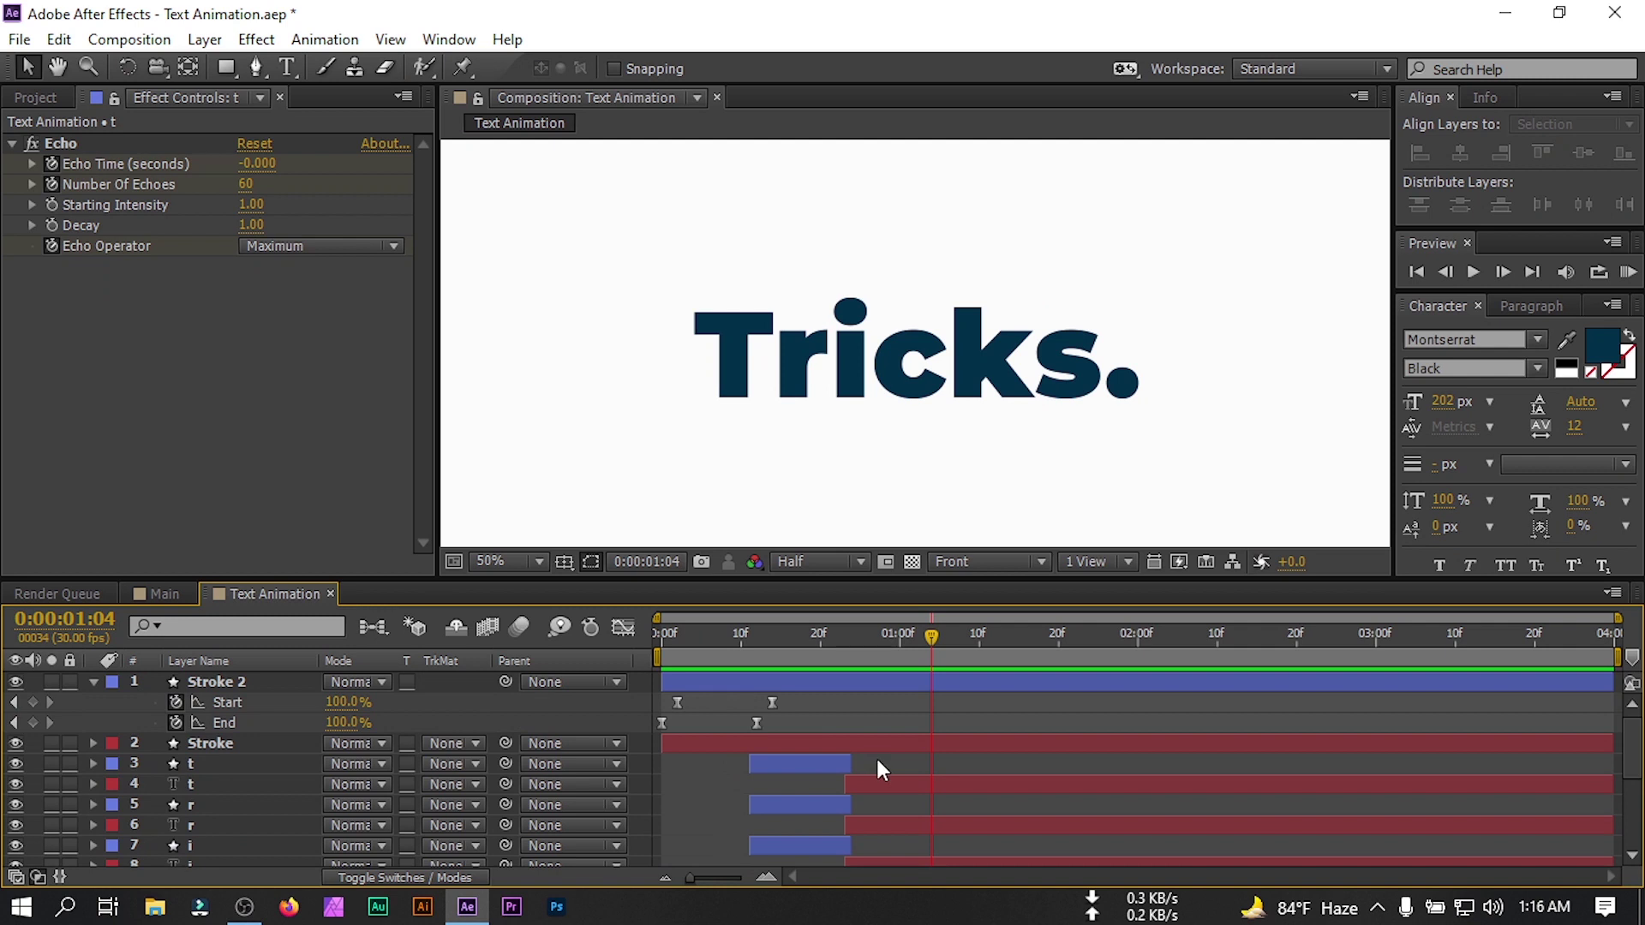
Shift the t shape and text layers two frames earlier and the r shape and text layers two frames later.
scroll(877, 760, "down", 1)
left_click_drag(932, 635, 820, 662)
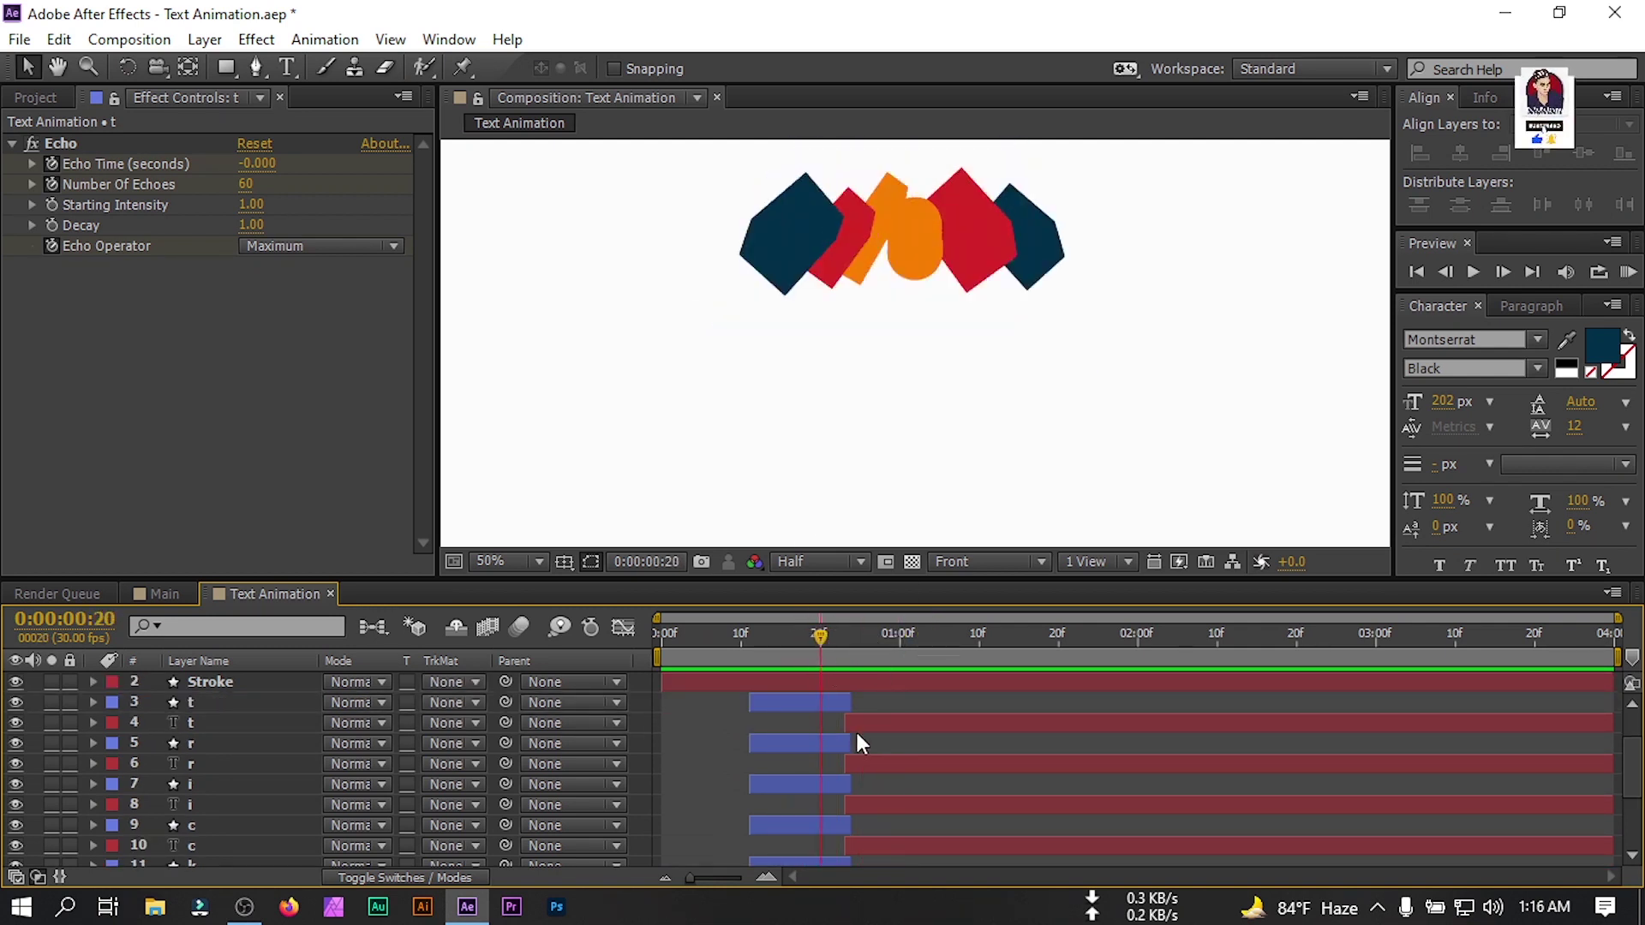
left_click(195, 701)
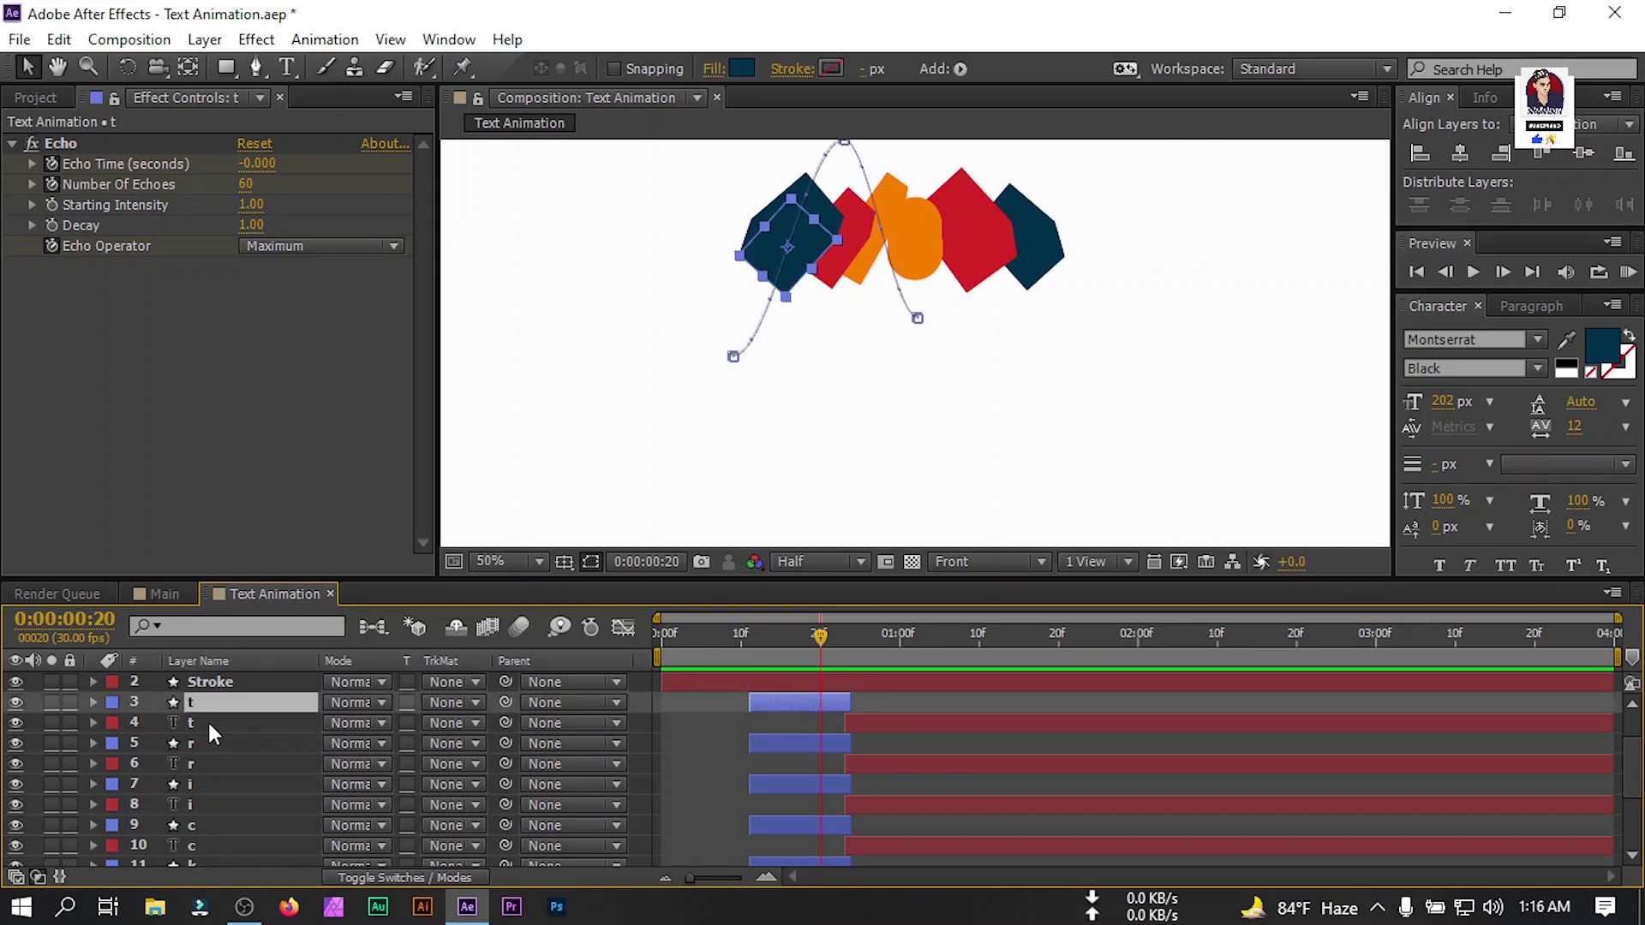
left_click(195, 722, "shift")
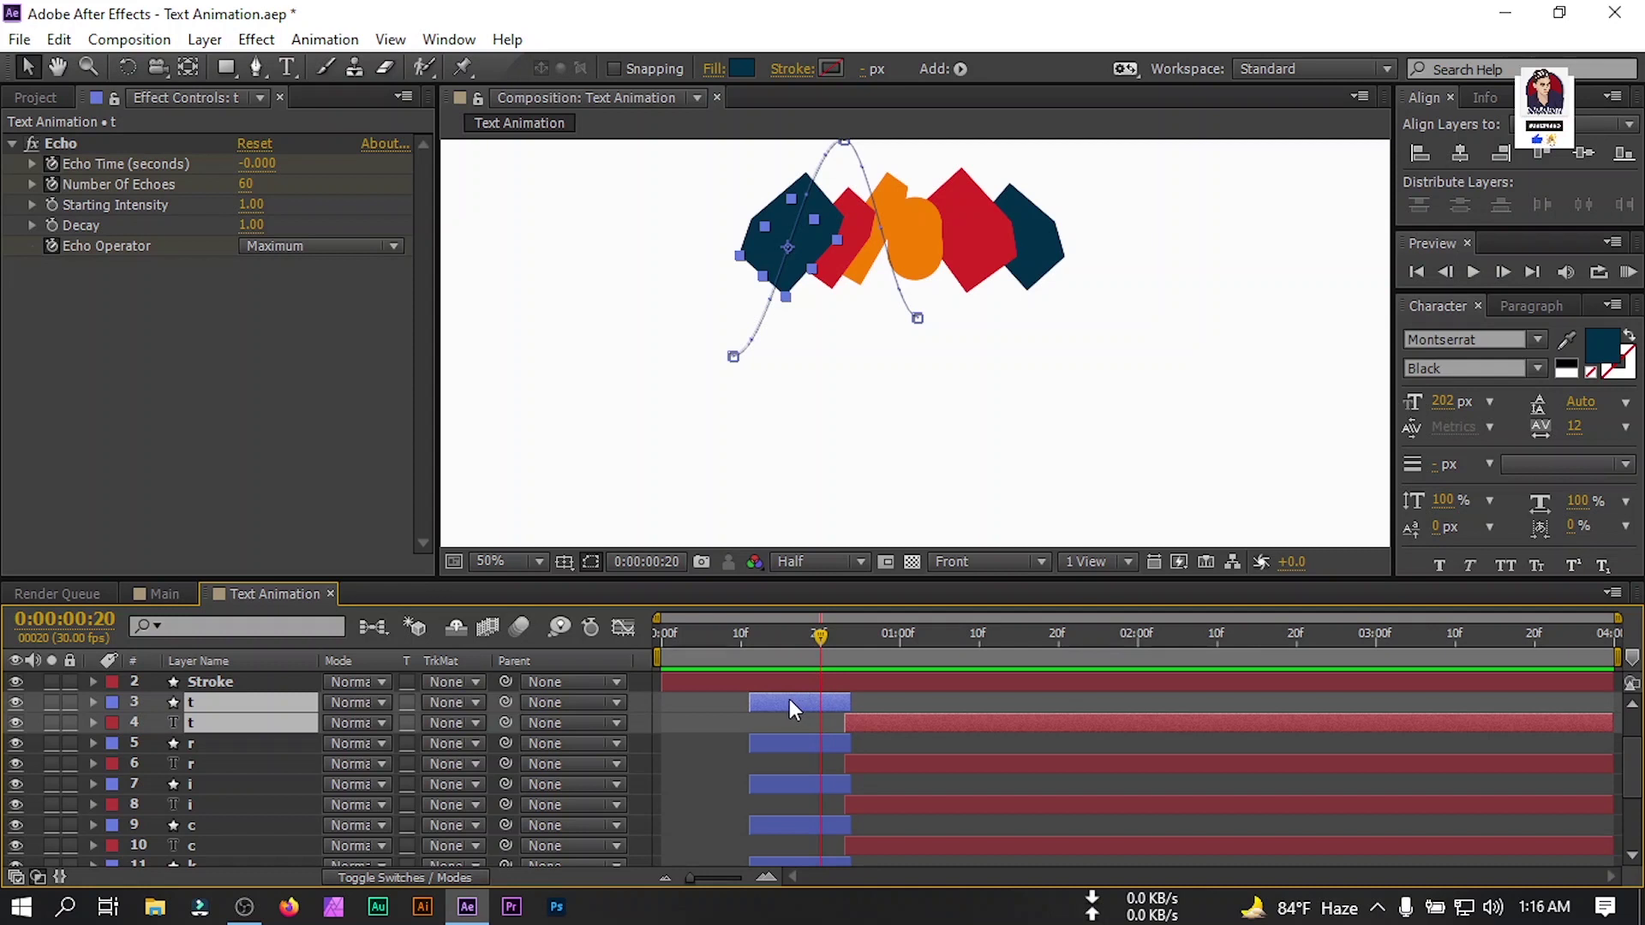
left_click_drag(789, 699, 778, 699)
left_click(814, 742)
left_click(867, 764, "shift")
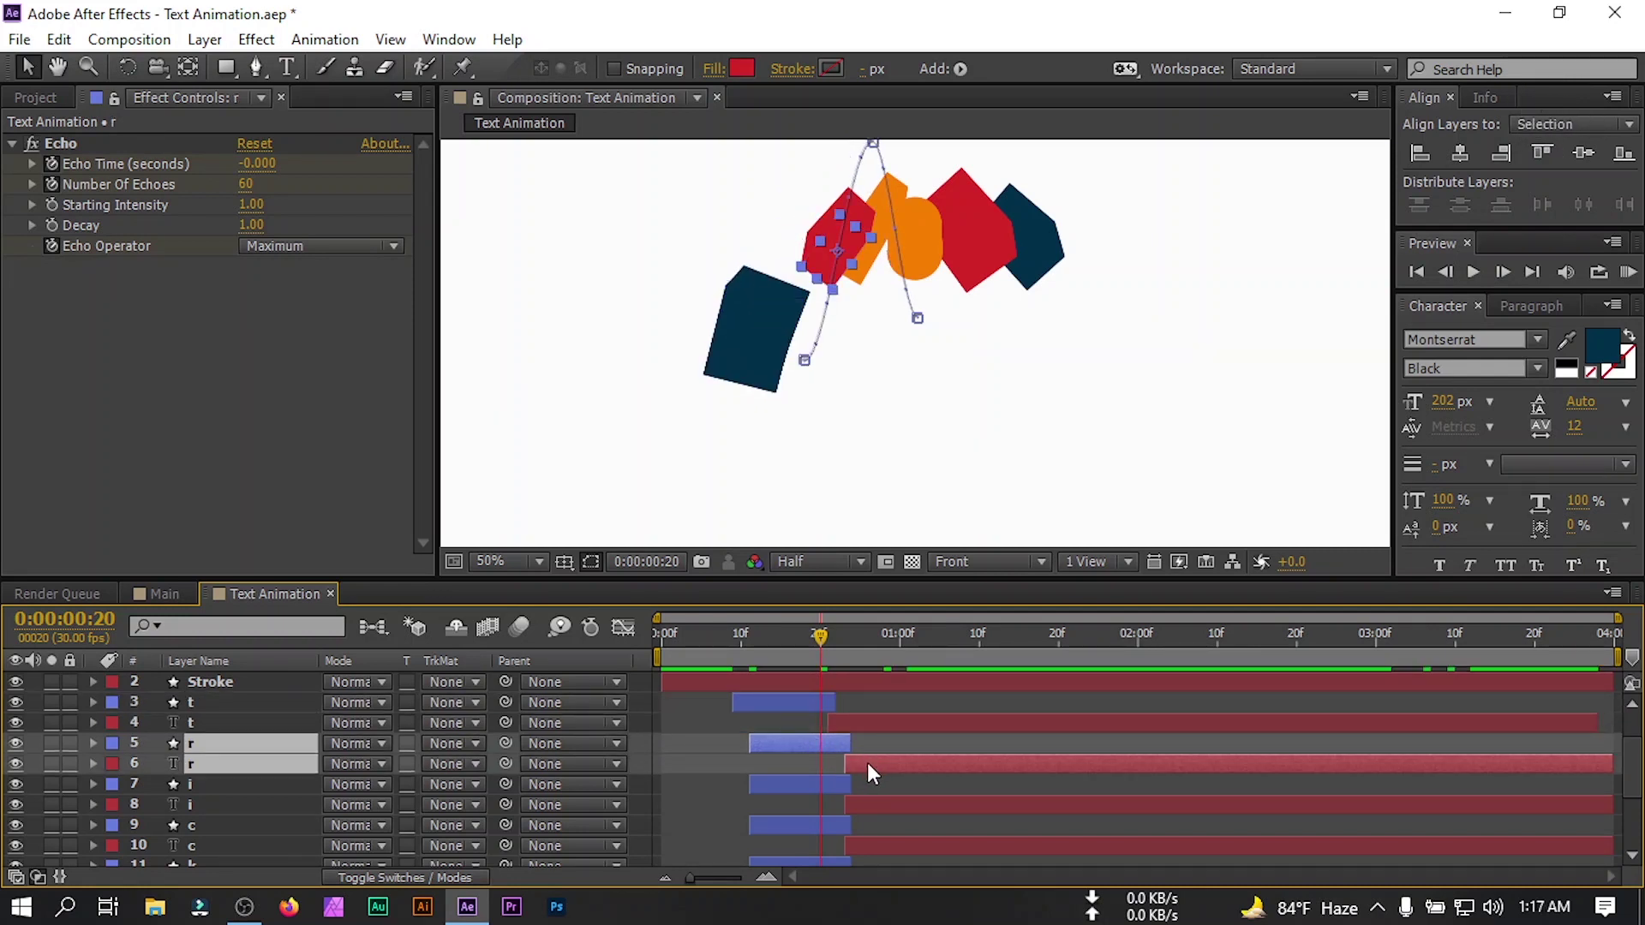
left_click_drag(868, 764, 864, 811)
Shift the i shape and text layers one frame earlier and the c shape and text layers two frames later.
left_click(831, 787)
left_click(866, 804, "shift")
scroll(864, 811, "down", 1)
left_click(861, 783)
left_click(805, 764, "shift")
mouse_move(806, 764)
left_mouse_down()
mouse_move(819, 764)
mouse_move(781, 745)
left_mouse_up()
Shift the k shape and text layers two frames earlier and the s shape and text layers two frames later.
scroll(823, 764, "down", 1)
left_click(859, 764)
left_click(807, 743, "shift")
left_click(792, 782)
left_click(862, 807, "shift")
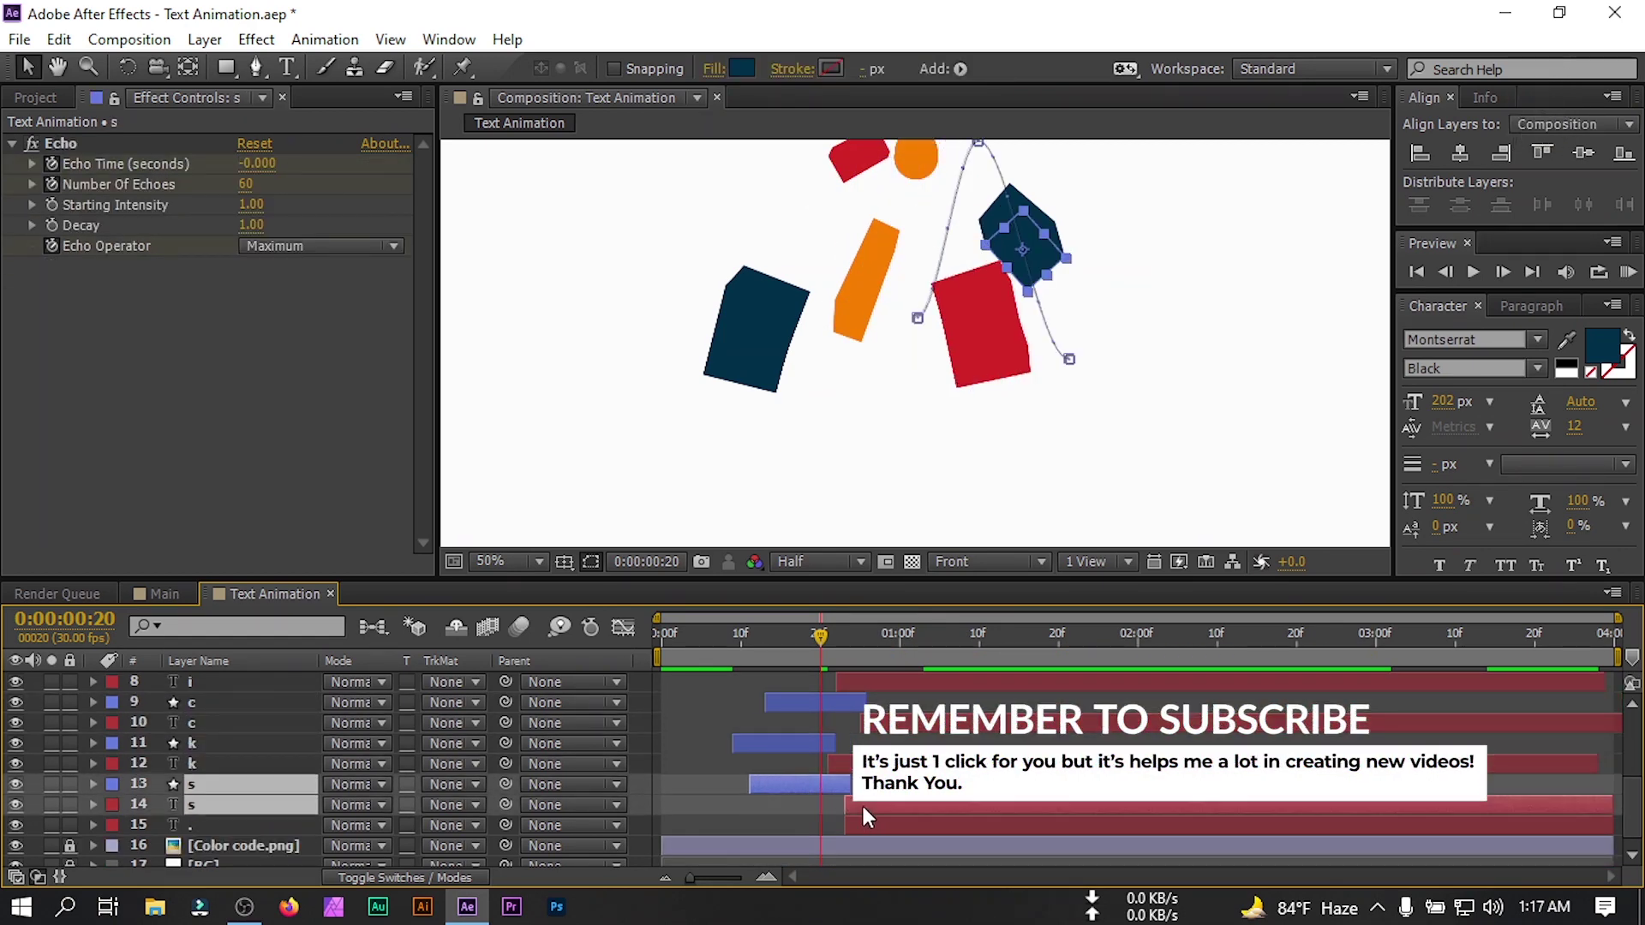
left_click_drag(862, 807, 874, 805)
Fit the composition in the viewer and play the animation from the start to check the staggered letter timing.
left_click_drag(819, 639, 757, 649)
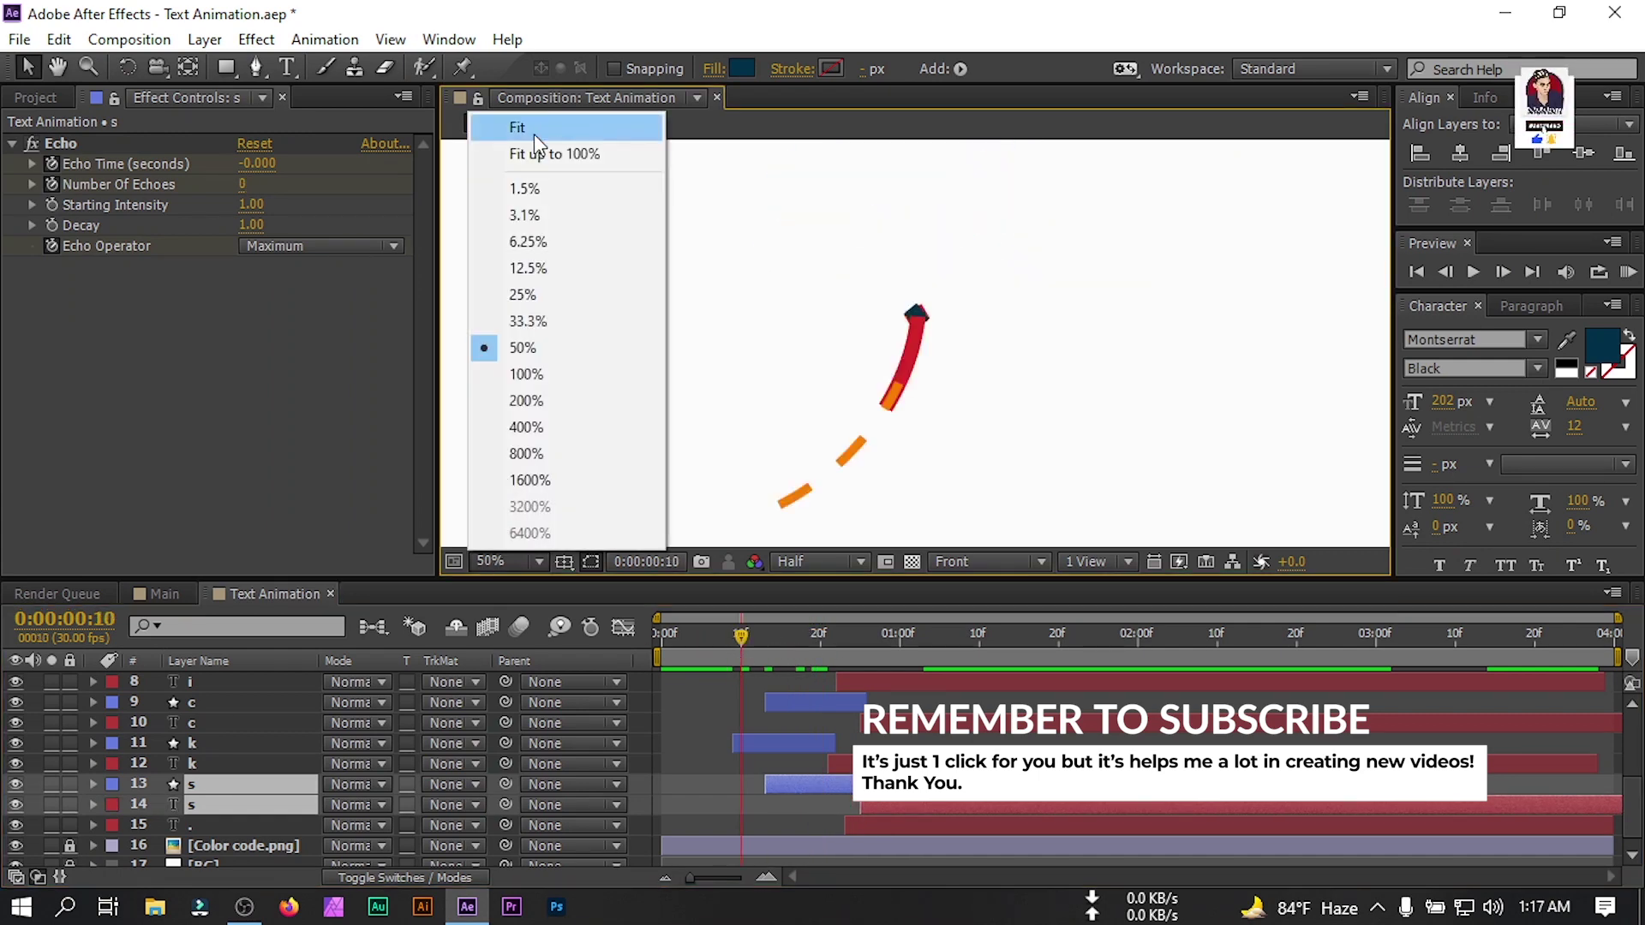
left_click(514, 121)
key("space")
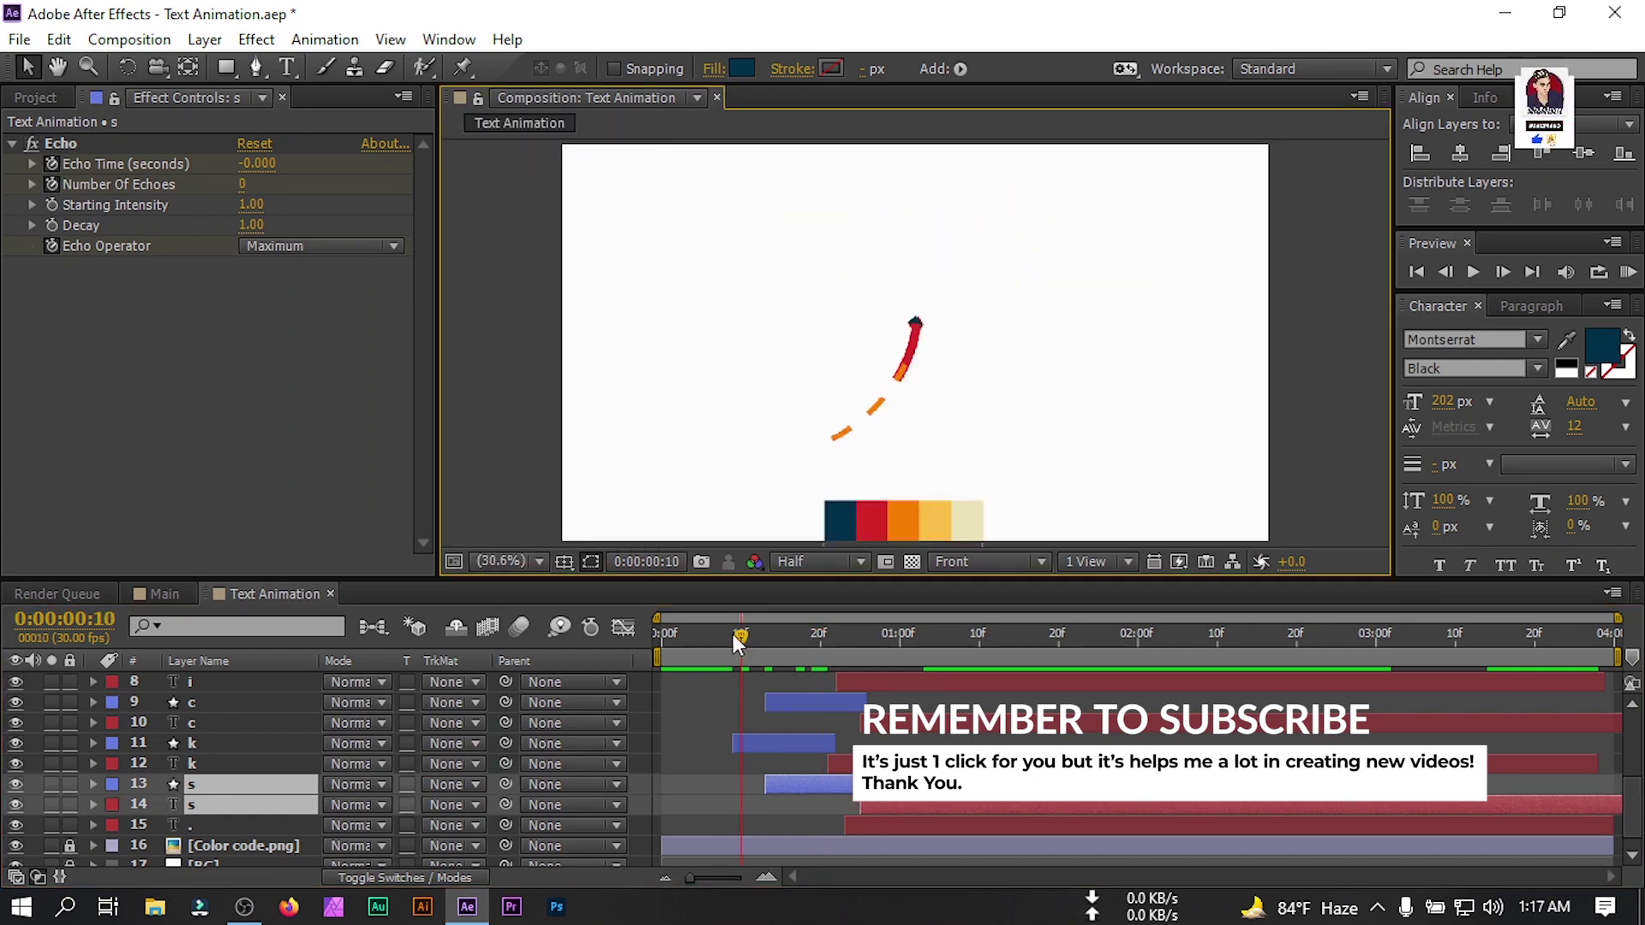
key("space")
left_click(939, 741)
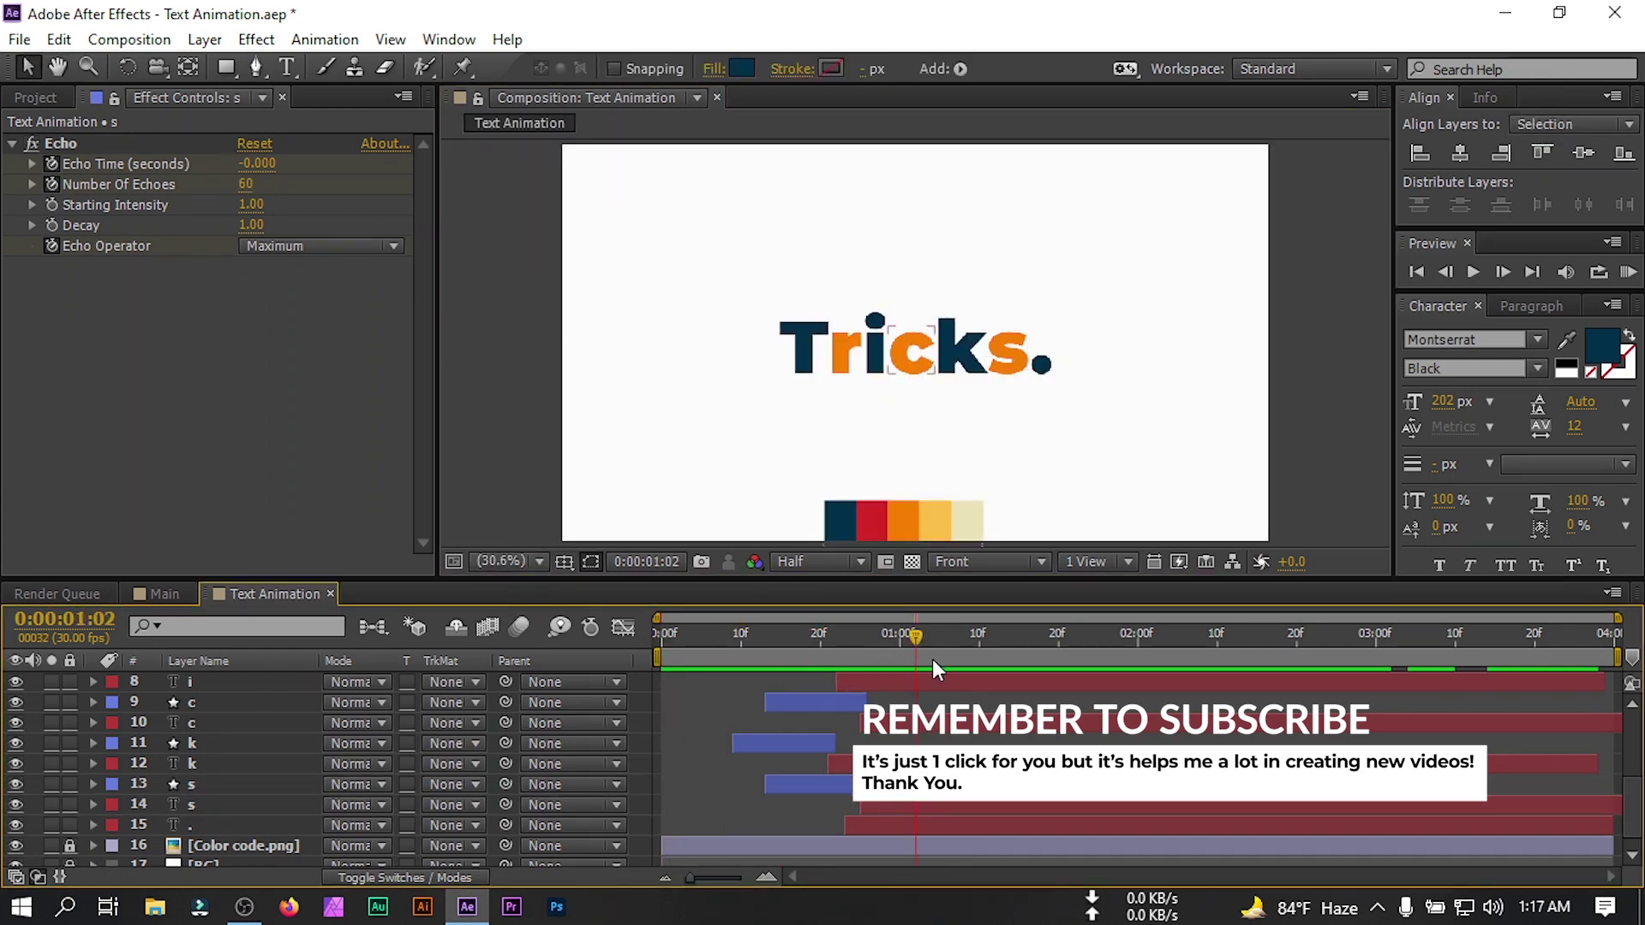
left_click_drag(913, 639, 650, 681)
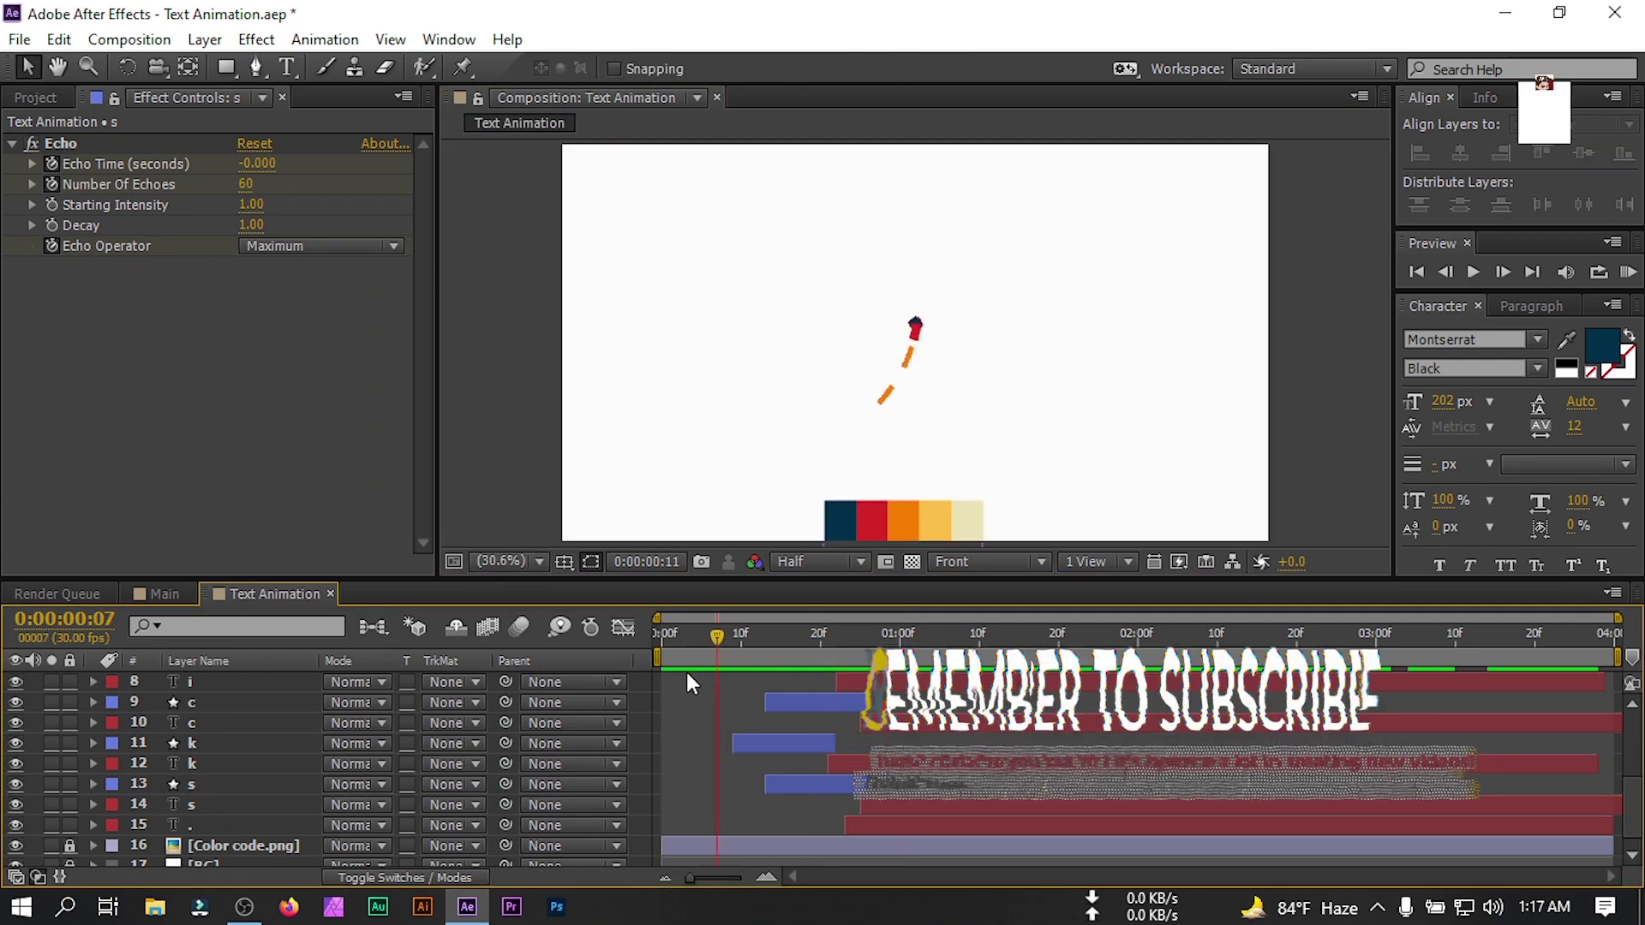
key("space")
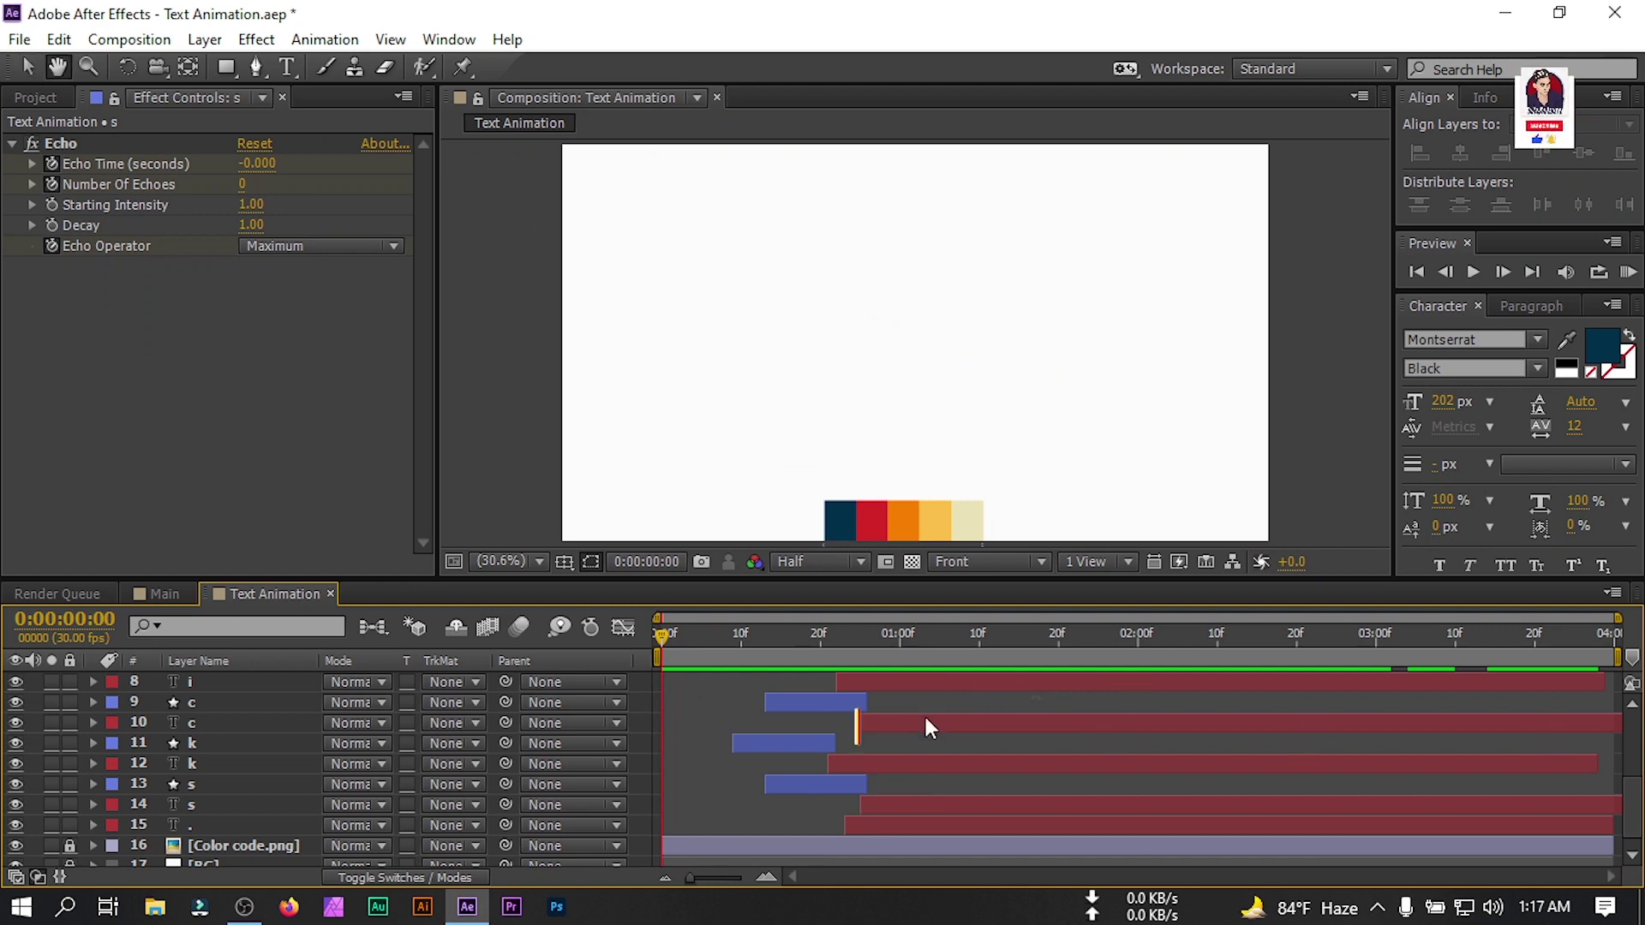
key("space")
key("v")
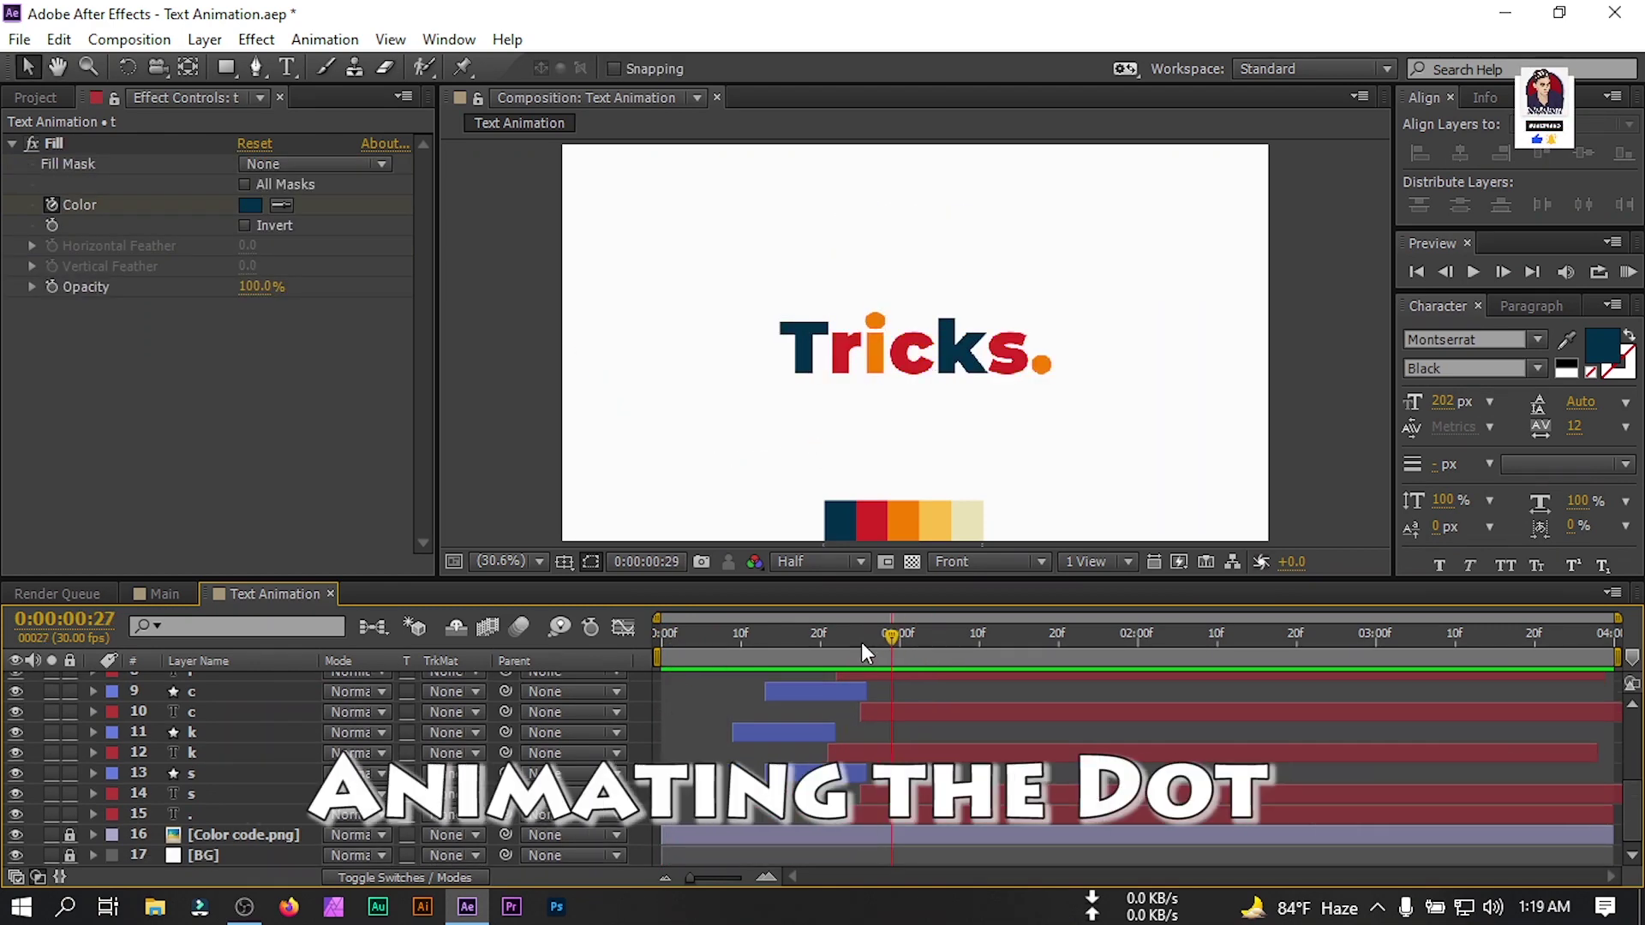
Add Position keyframes to the period text layer at 0:00:00:25 and 0:00:01:11.
left_click_drag(861, 641, 870, 641)
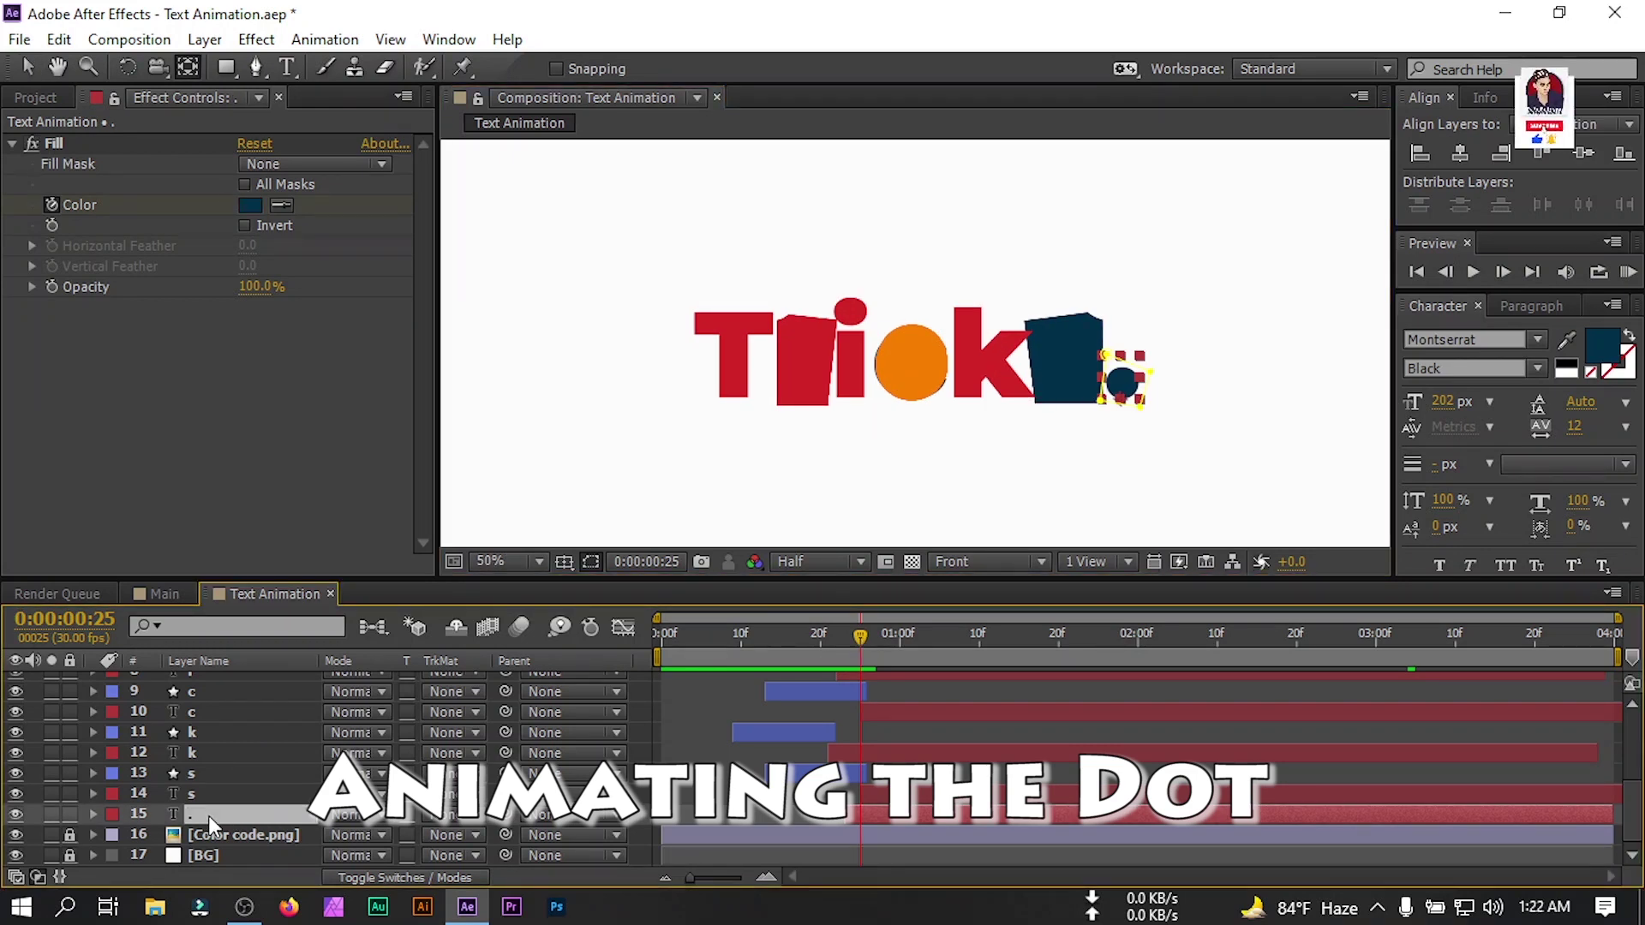
key("p")
left_click(156, 833)
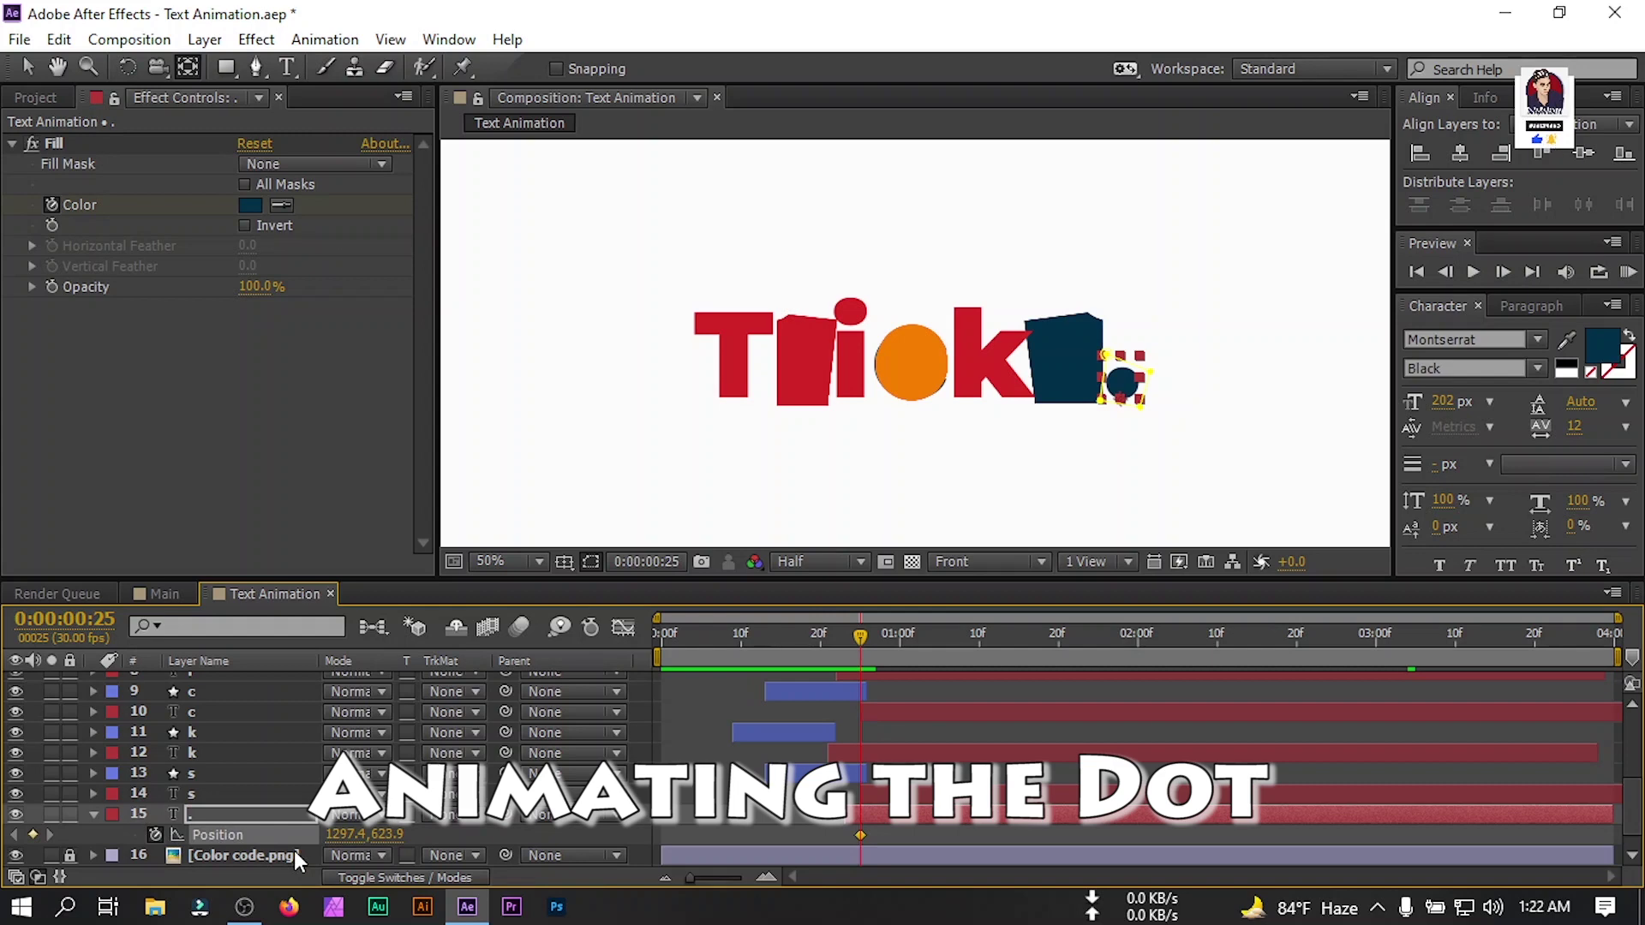
key("space")
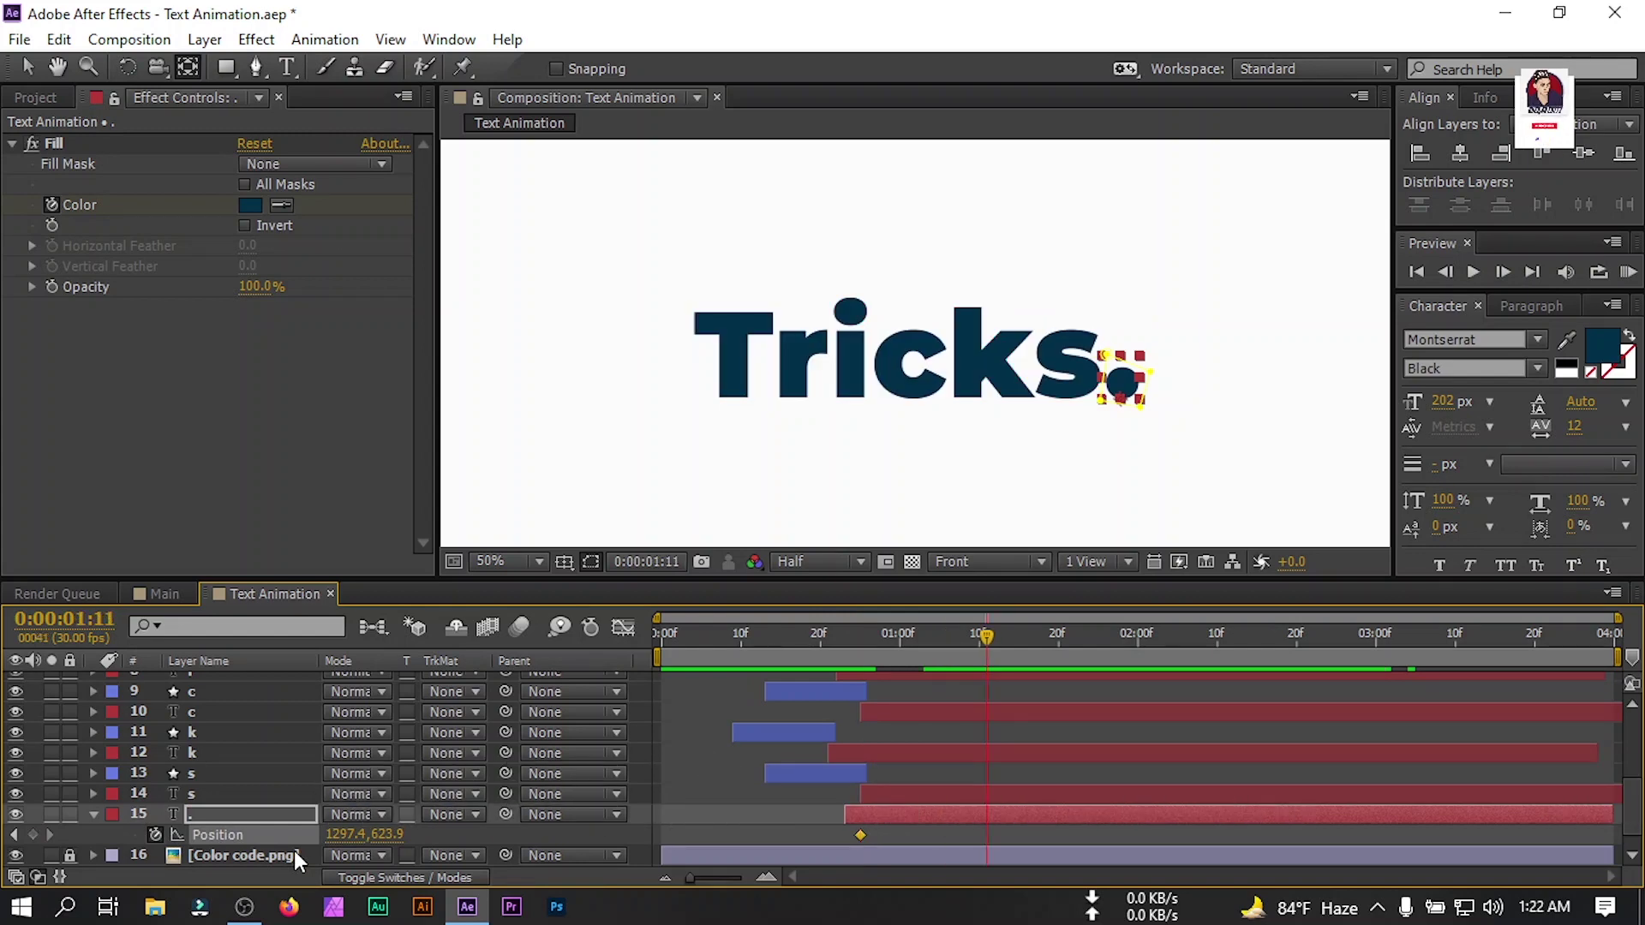
left_click(35, 833)
Return to 0:00:00:25 and separate the period layer's Position into X and Y dimensions.
left_click_drag(986, 638, 863, 665)
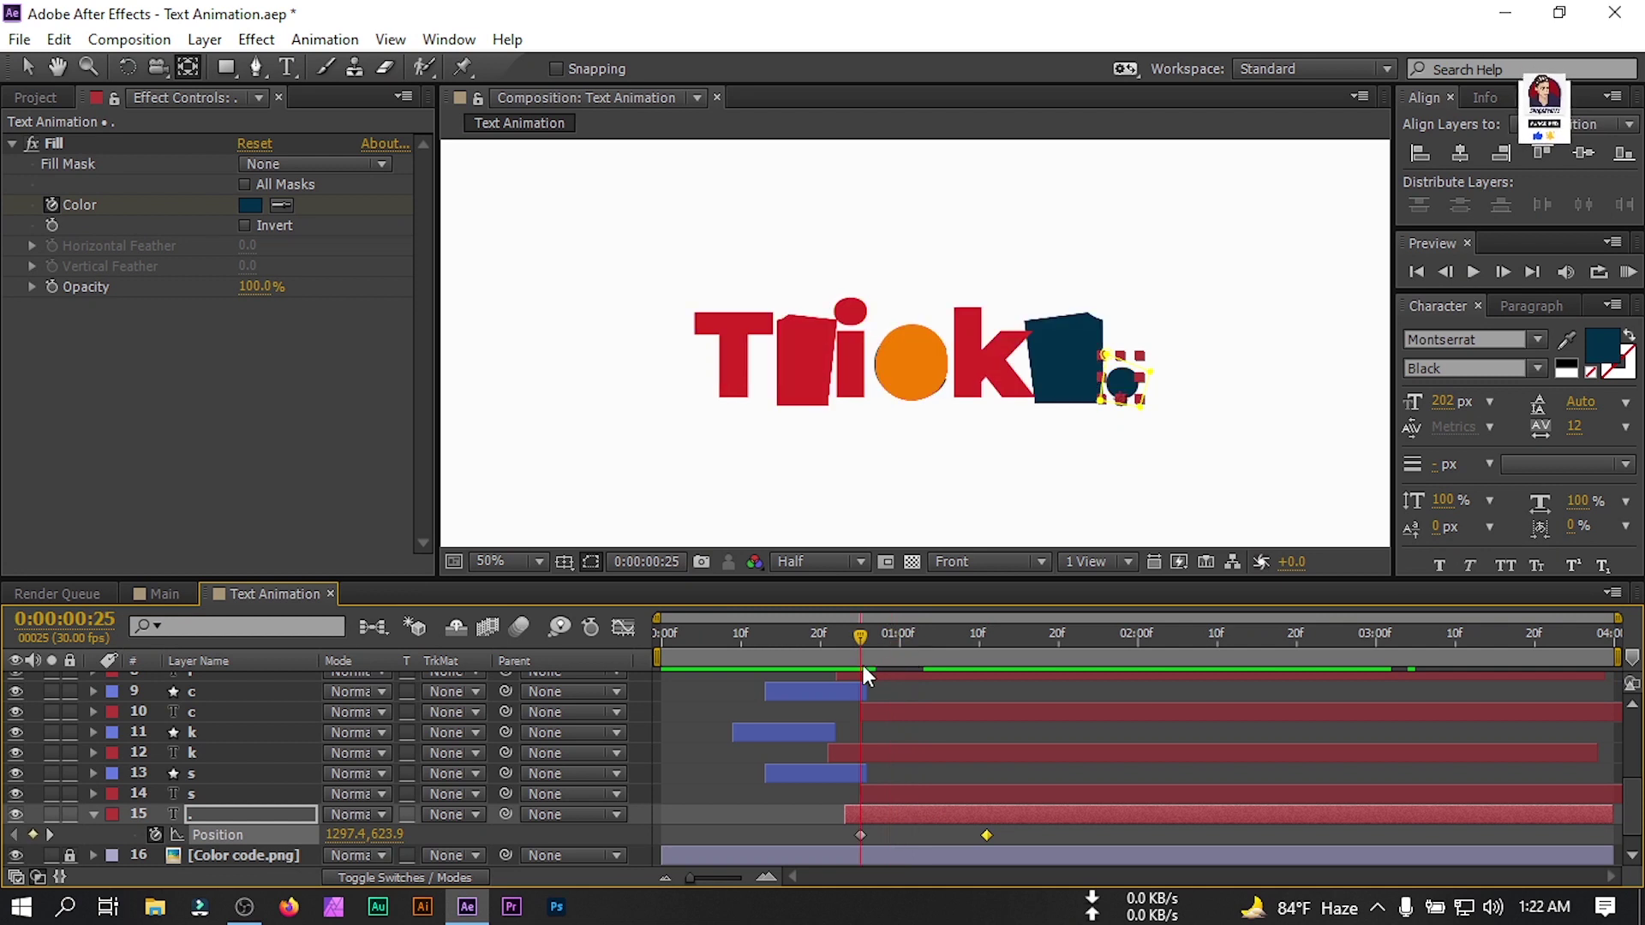
right_click(220, 831)
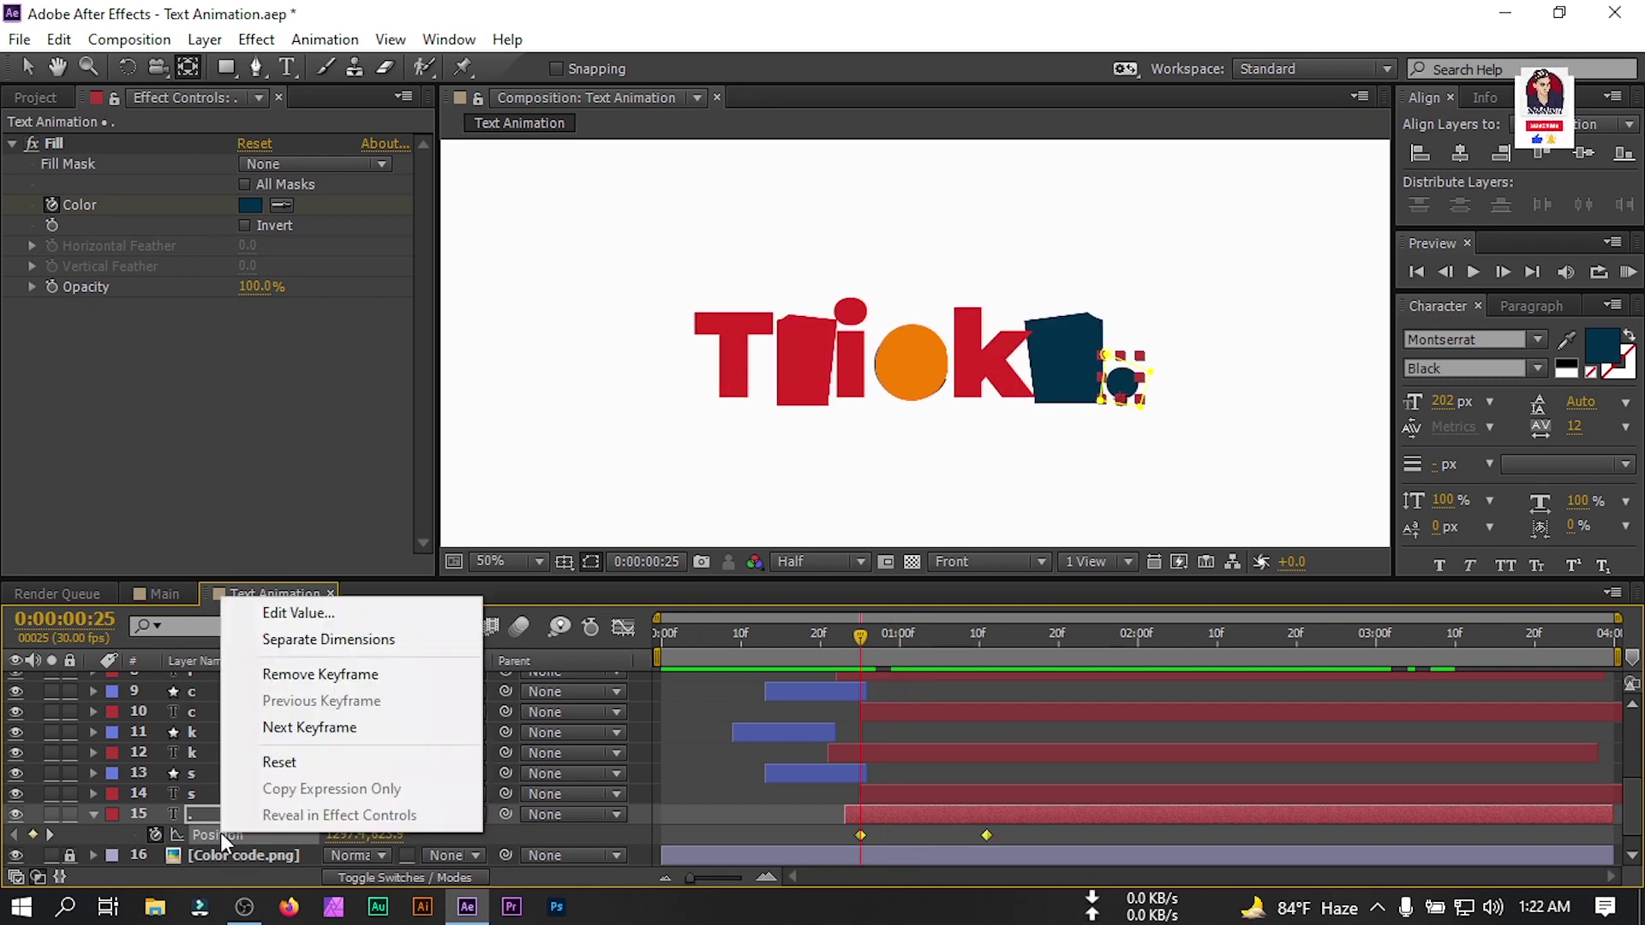
left_click(336, 640)
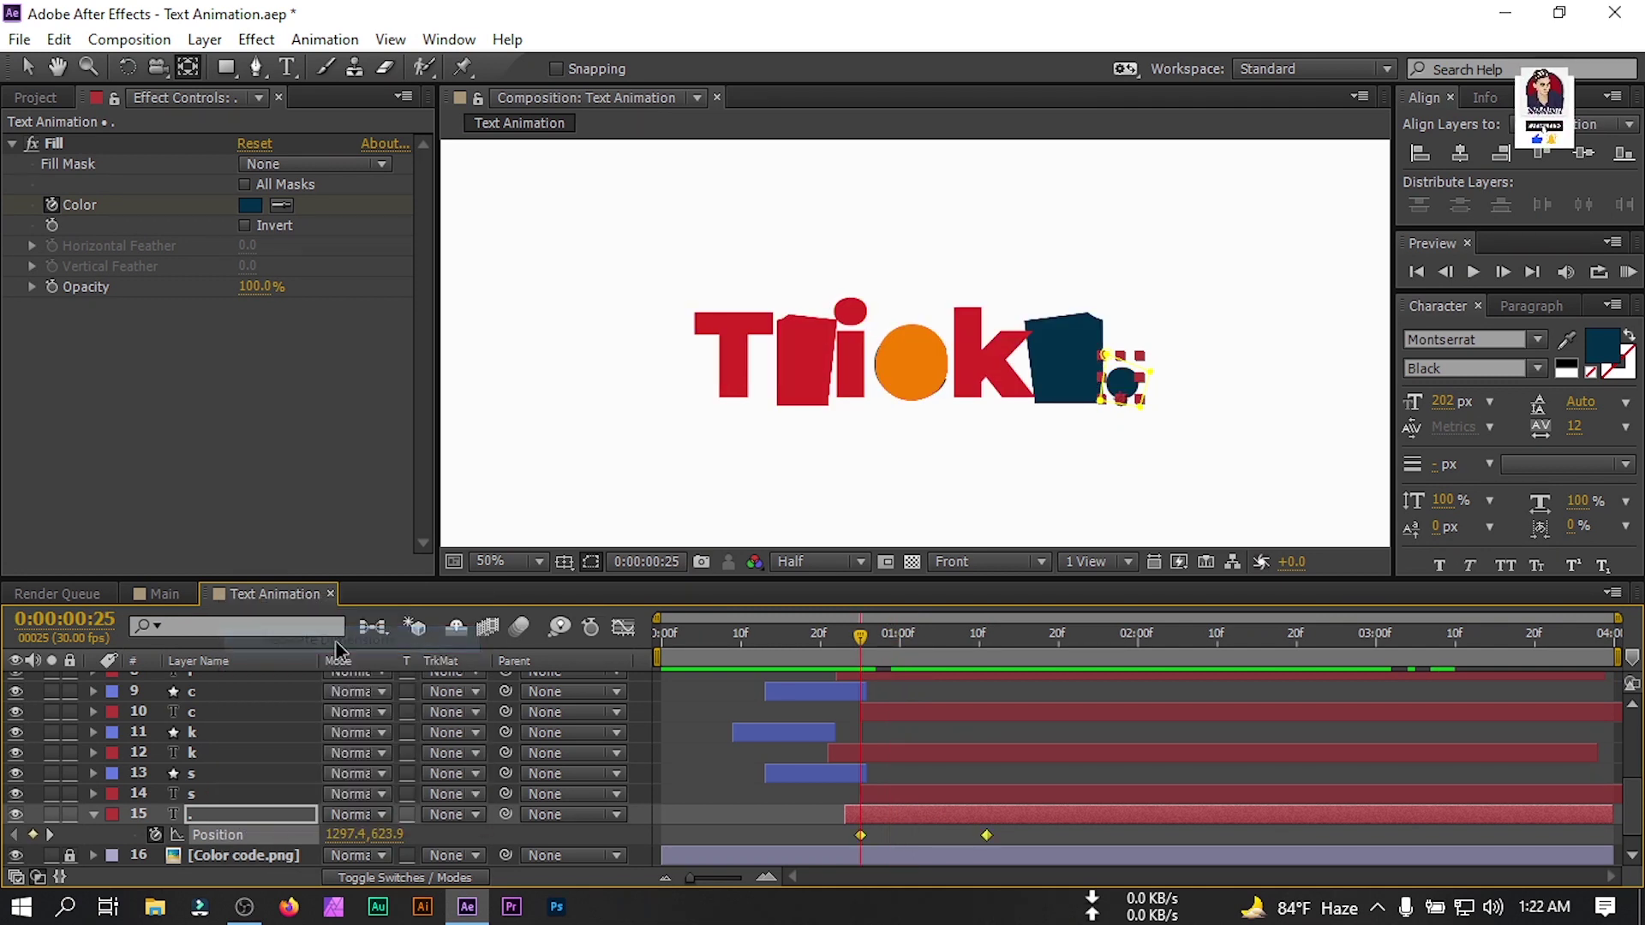
Show the Title/Action Safe guides and move the period horizontally to the composition centre, X Position 955.4, at 0:00:00:25.
left_click(564, 559)
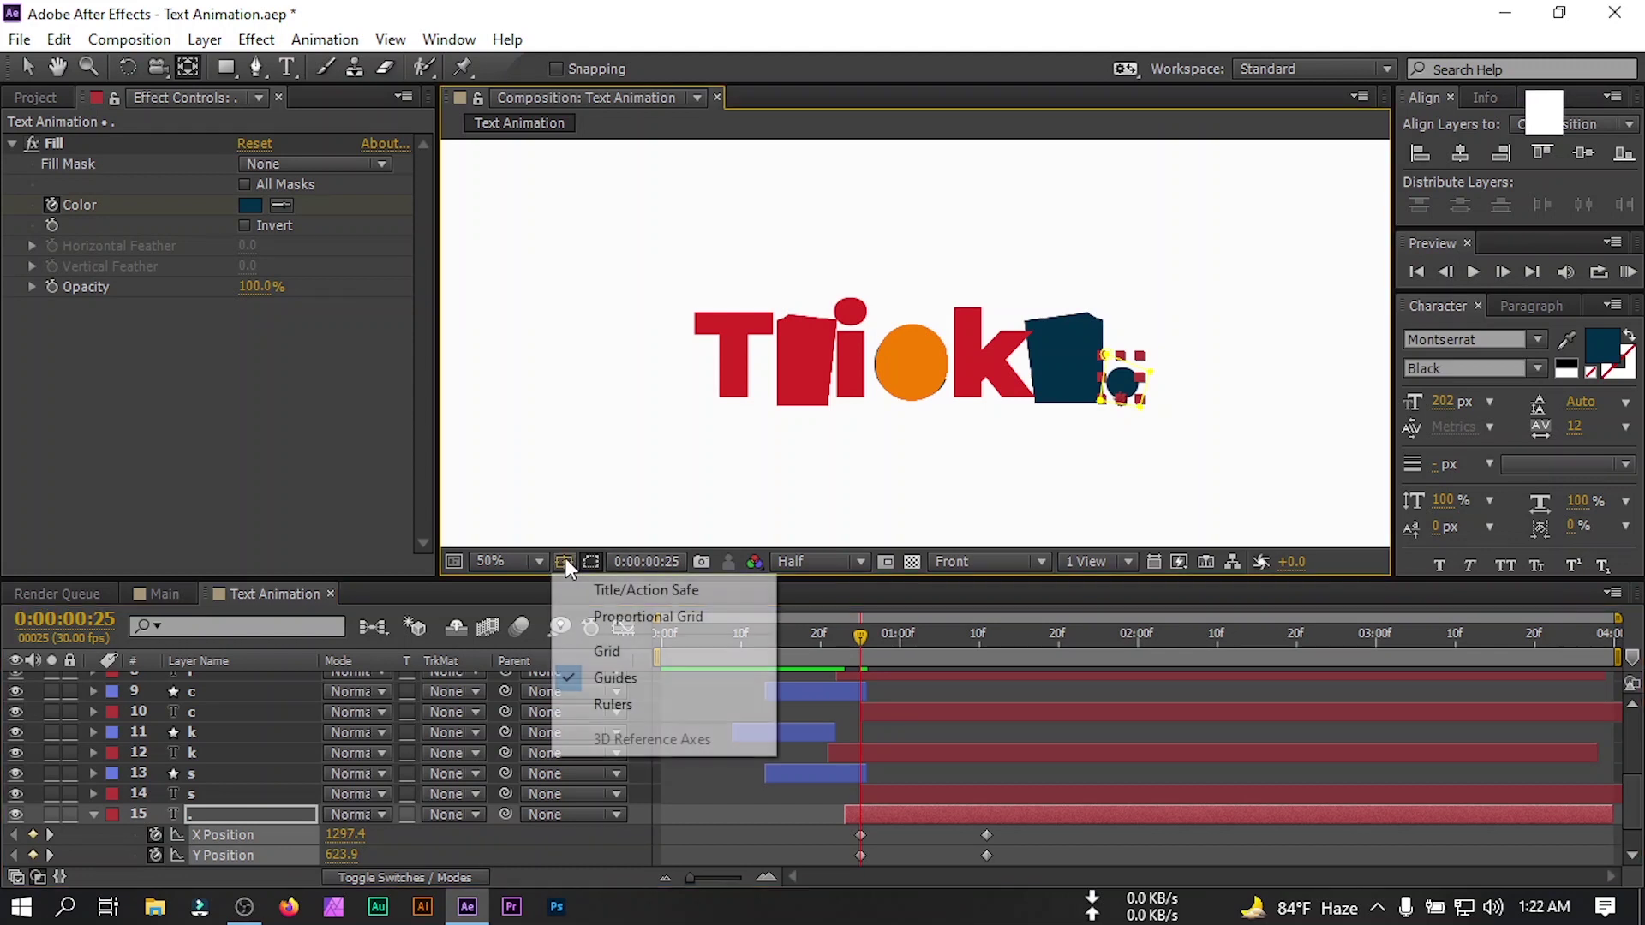
left_click(600, 589)
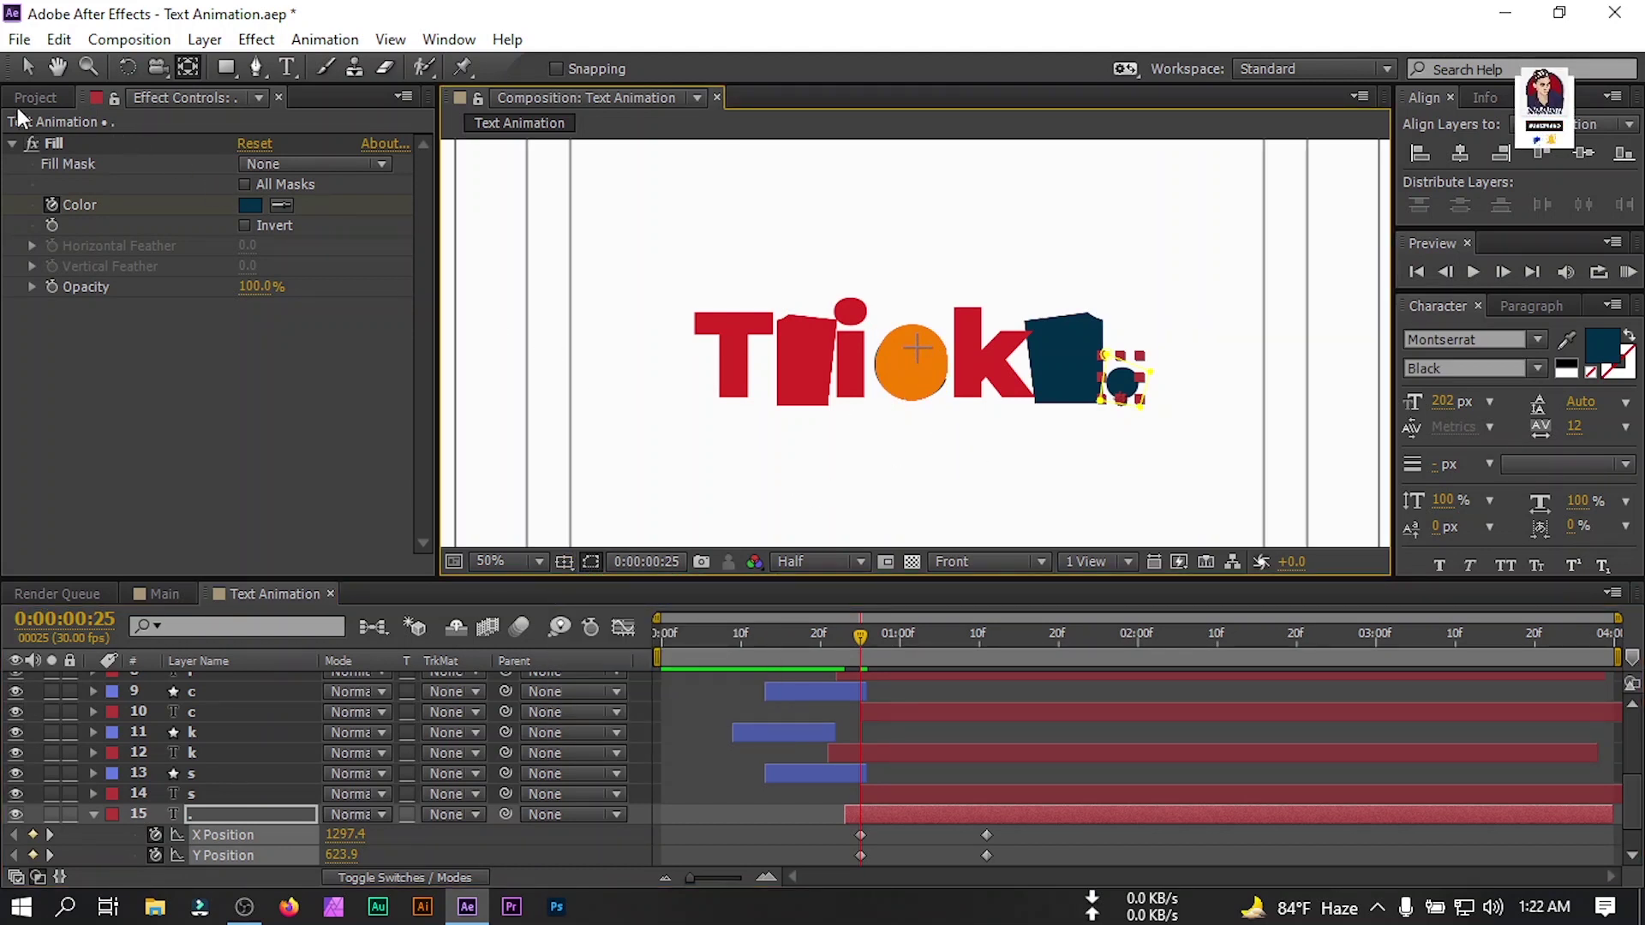
key("v")
left_click_drag(1129, 395, 914, 401)
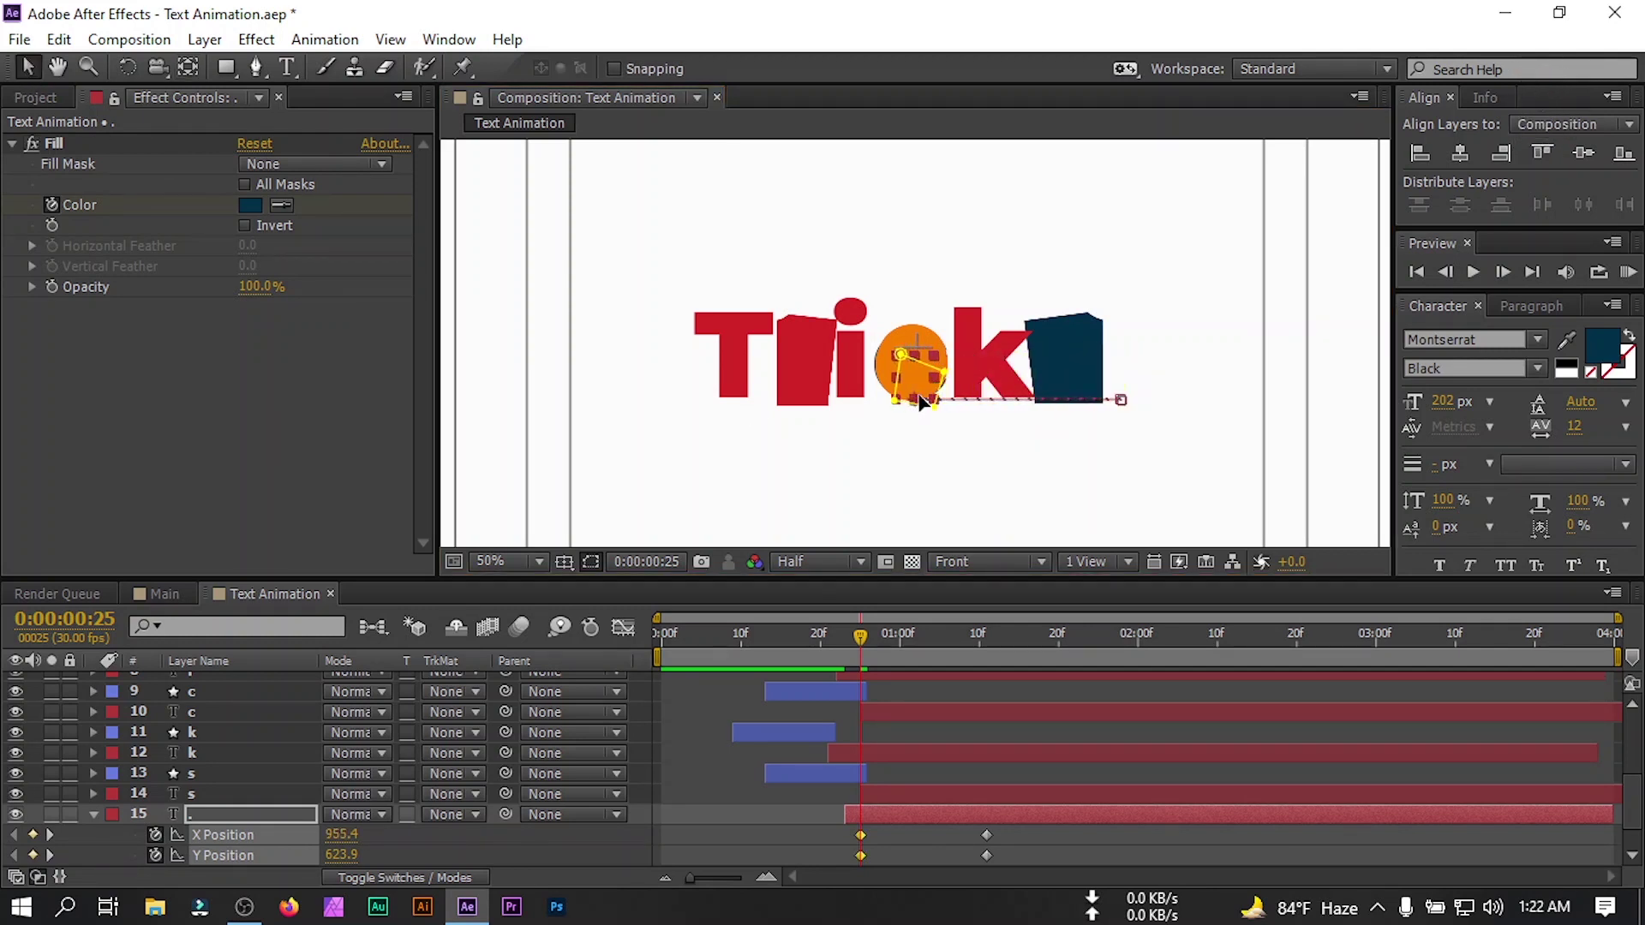
Add X and Y Position keyframes to the period layer at 0:00:01:00 and 0:00:01:05.
scroll(982, 749, "down", 2)
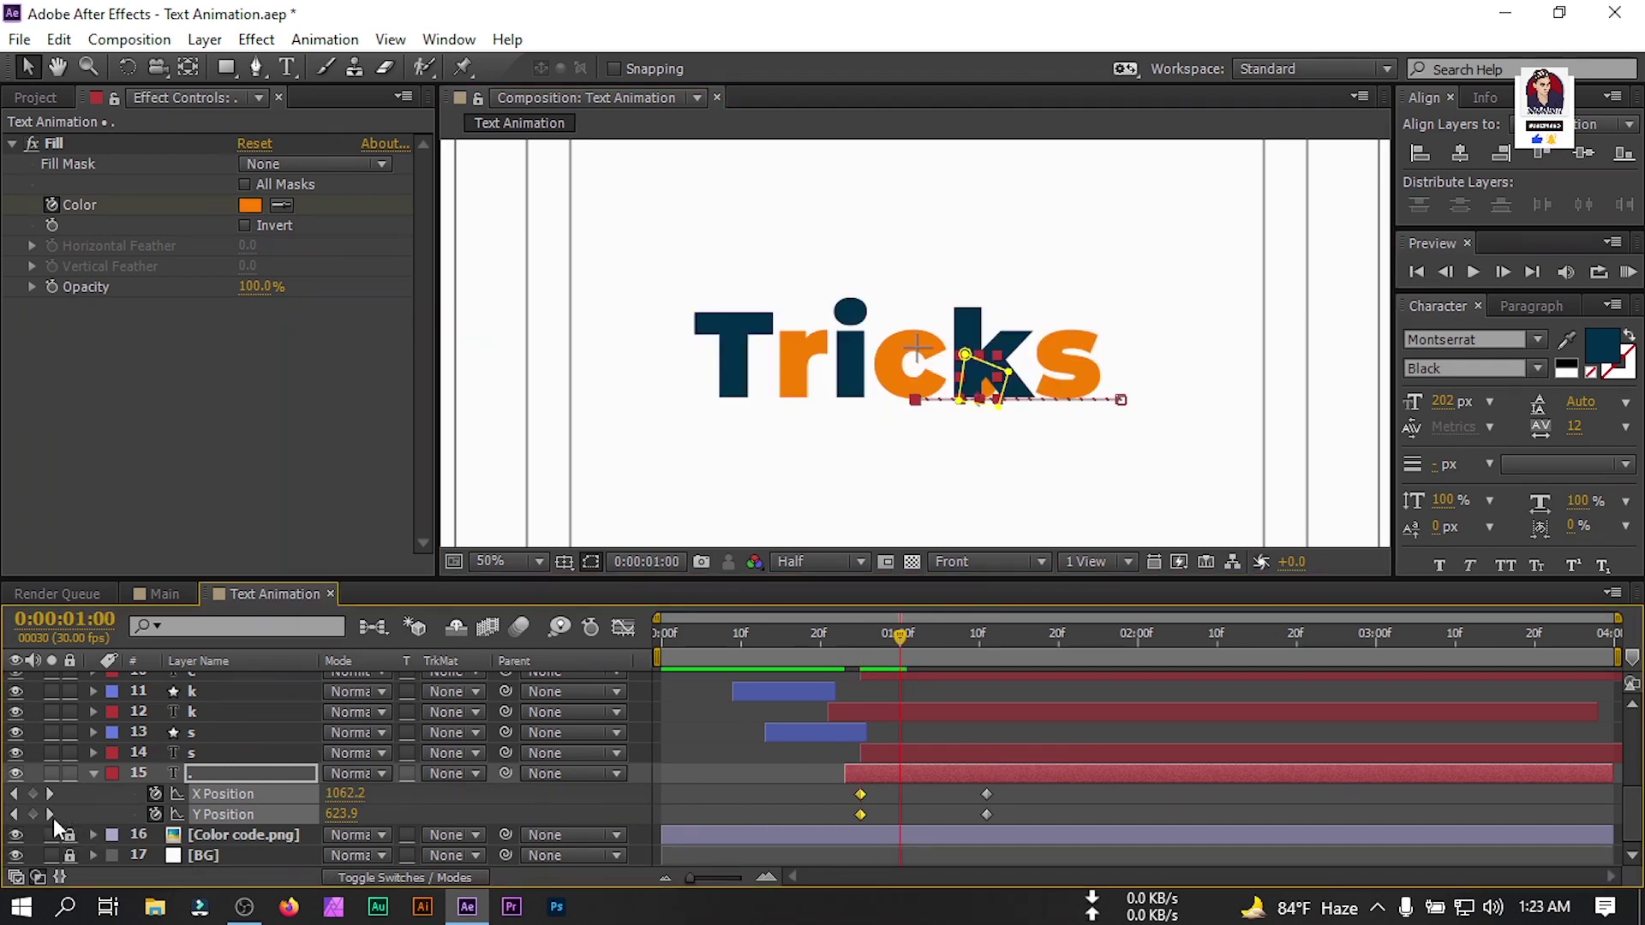
left_click(34, 812)
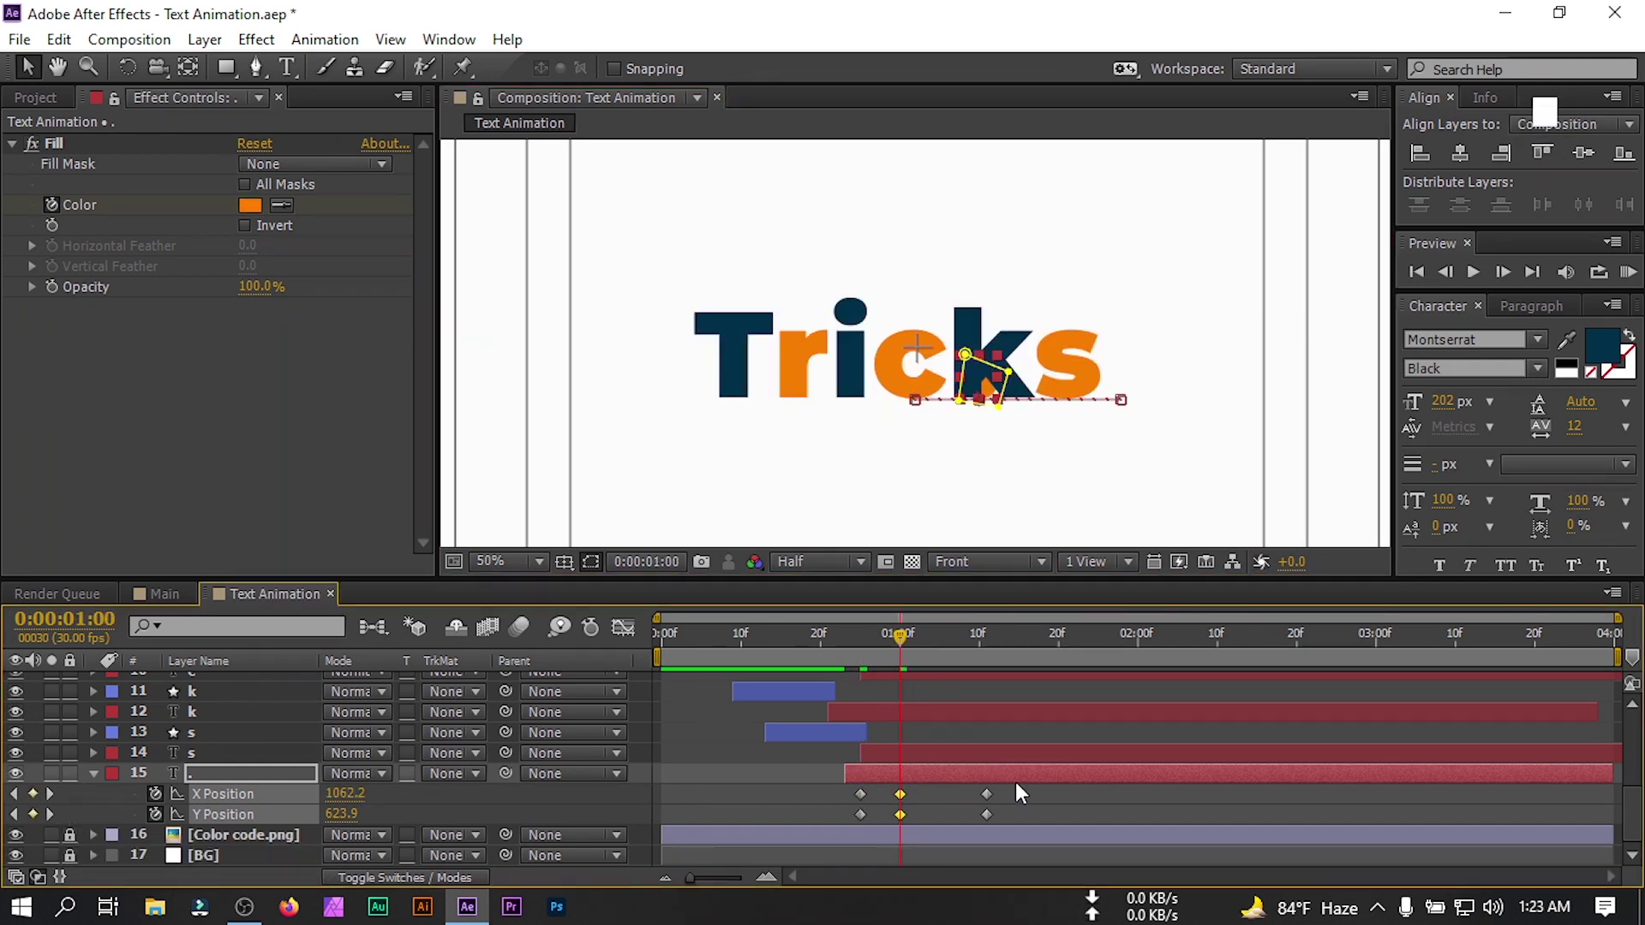
key("Page_Down")
key("Page_Down")
key("Page_Down")
key("Page_Down")
key("Page_Down")
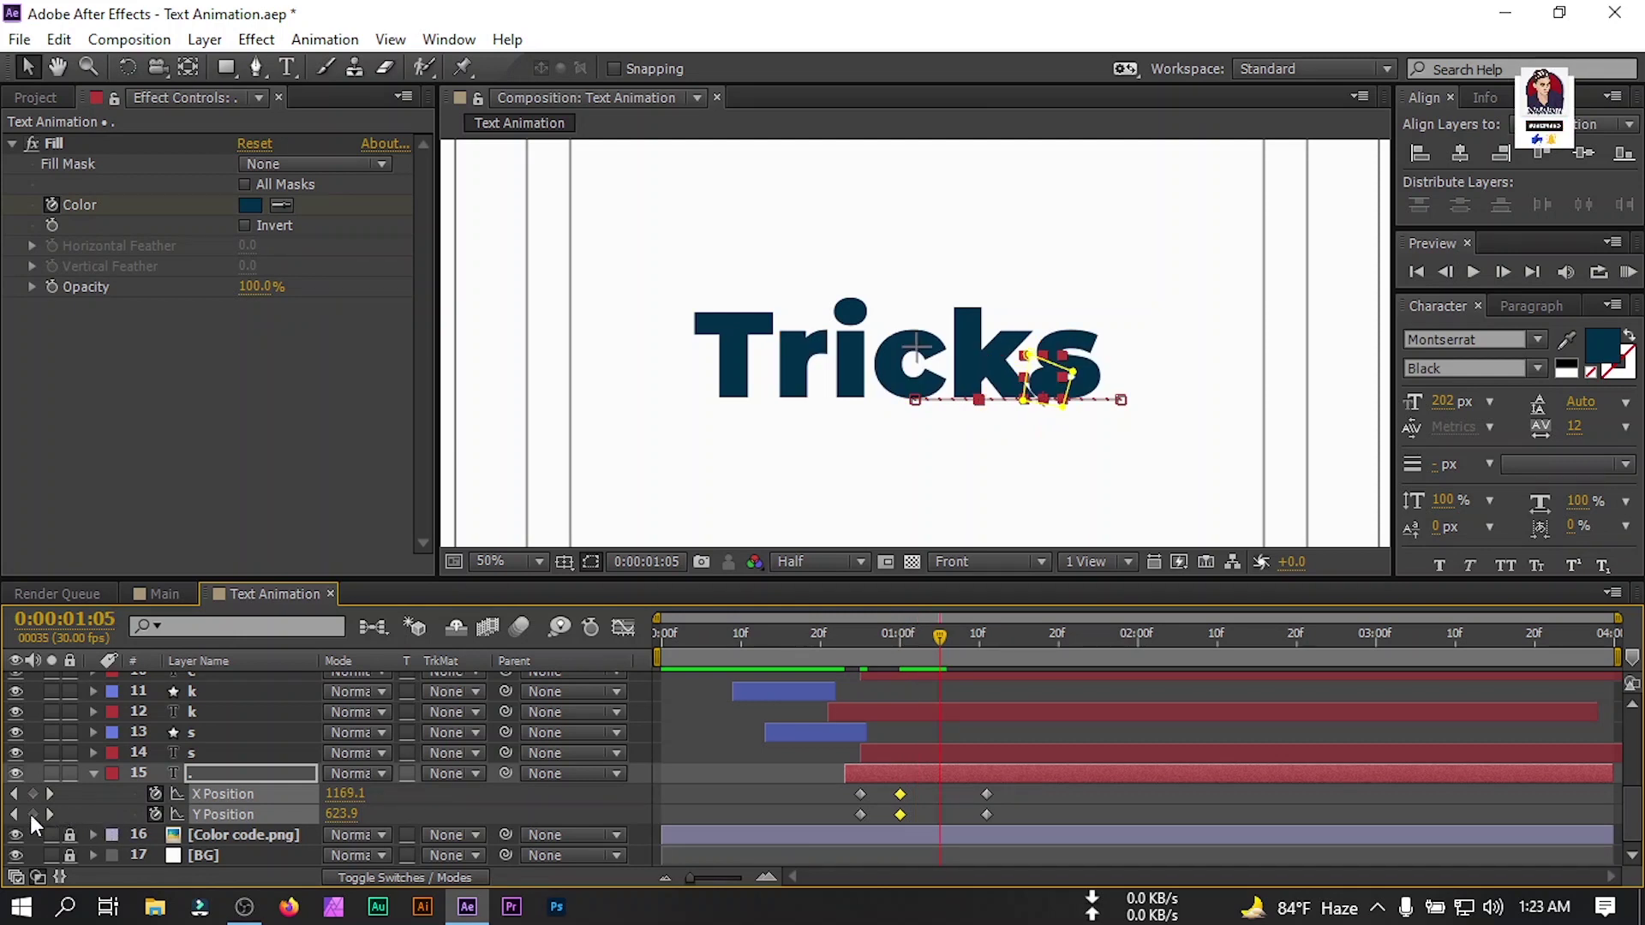
At 0:00:00:25, move the period straight up past the composition's upper edge.
left_click_drag(938, 641, 860, 649)
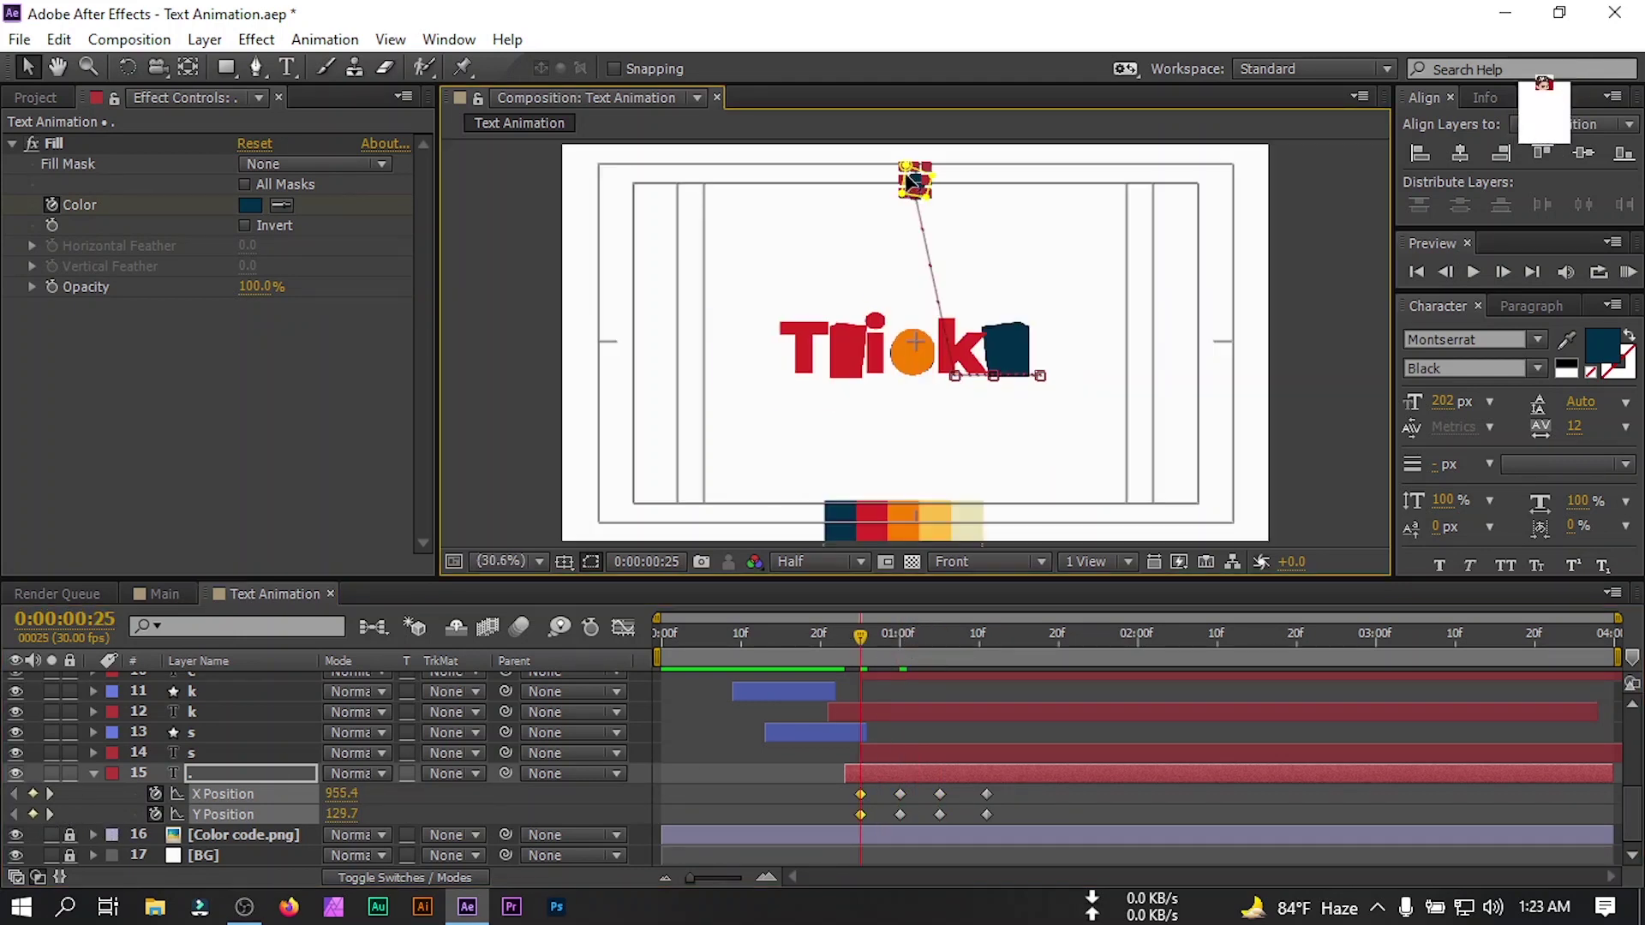
left_click_drag(911, 163, 910, 126)
Try to raise the period at its 0:00:01:00 Position keyframe, and undo the move.
left_click_drag(861, 639, 887, 637)
left_click(899, 814)
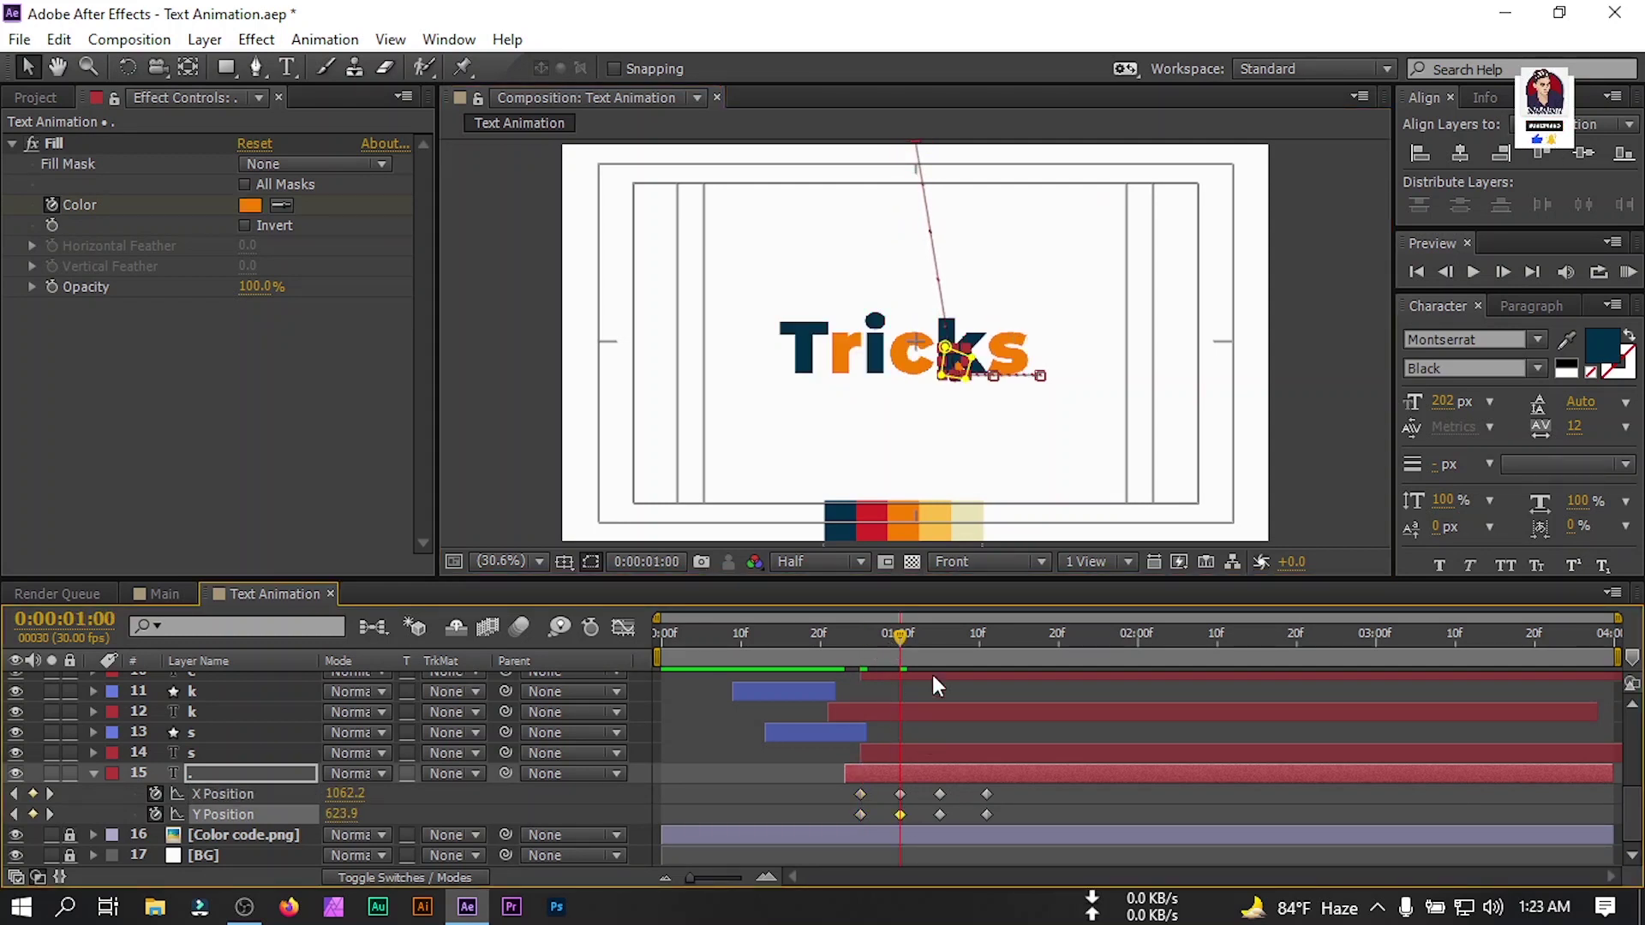
scroll(977, 445, "up", 2)
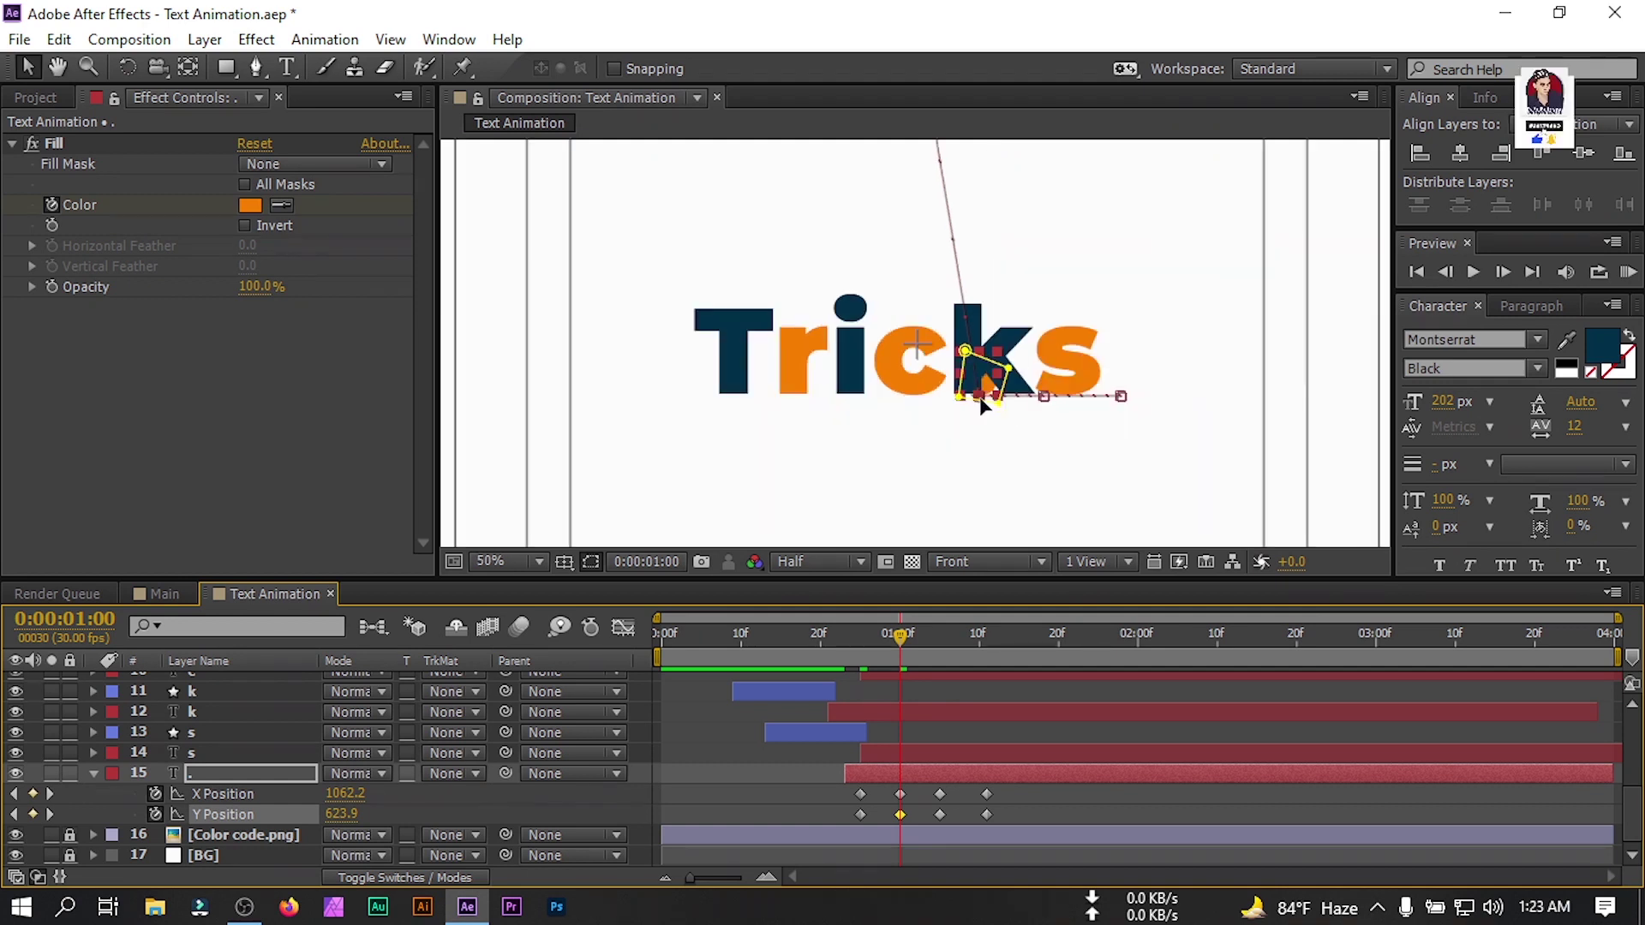
left_click_drag(984, 407, 964, 330)
key("ctrl+z")
scroll(1027, 452, "up", 1)
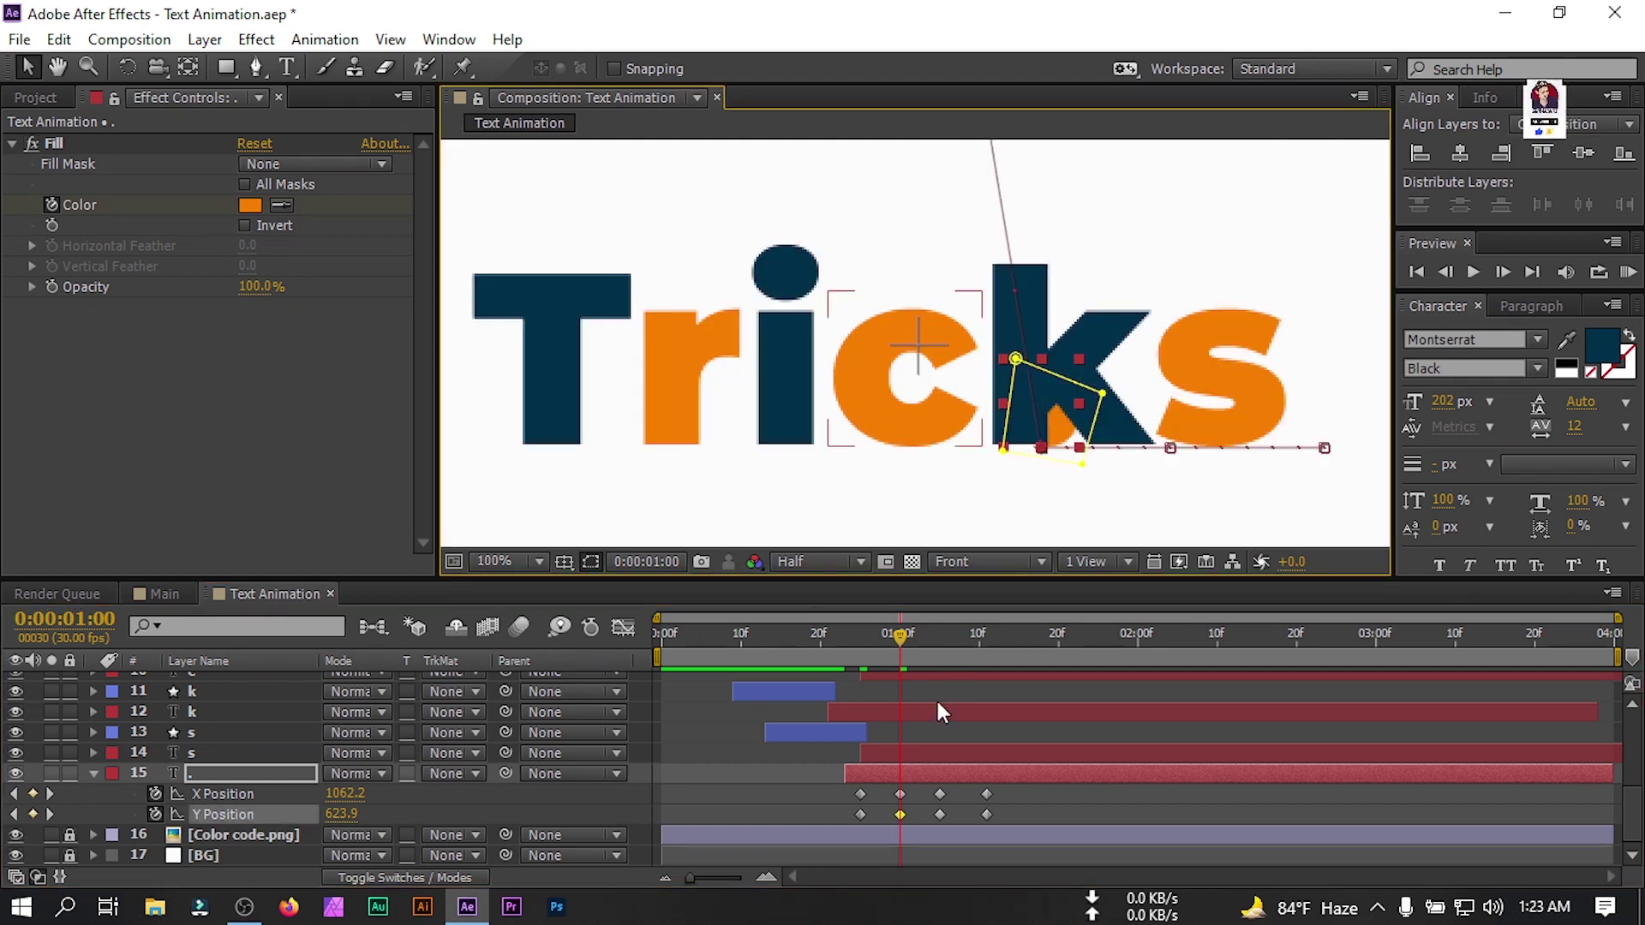
Raise the period at its 0:00:01:00 keyframe by setting Y Position to 467.9.
left_click_drag(341, 813, 176, 786)
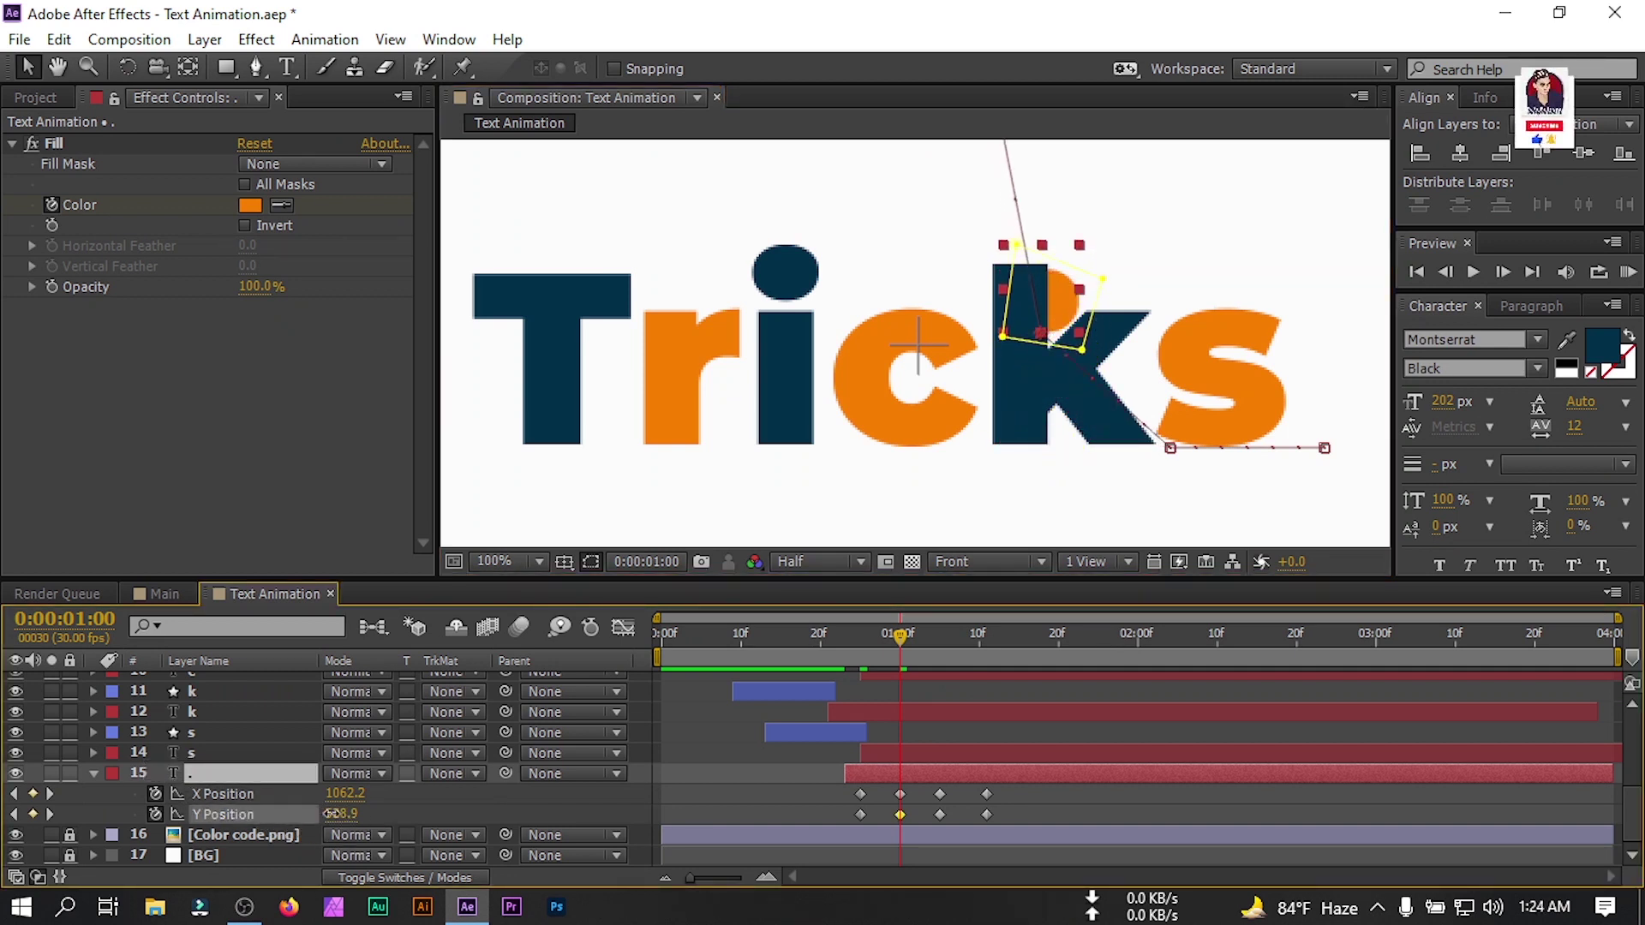
left_click(239, 794)
mouse_move(332, 814)
left_mouse_down()
mouse_move(283, 814)
mouse_move(325, 814)
left_mouse_up()
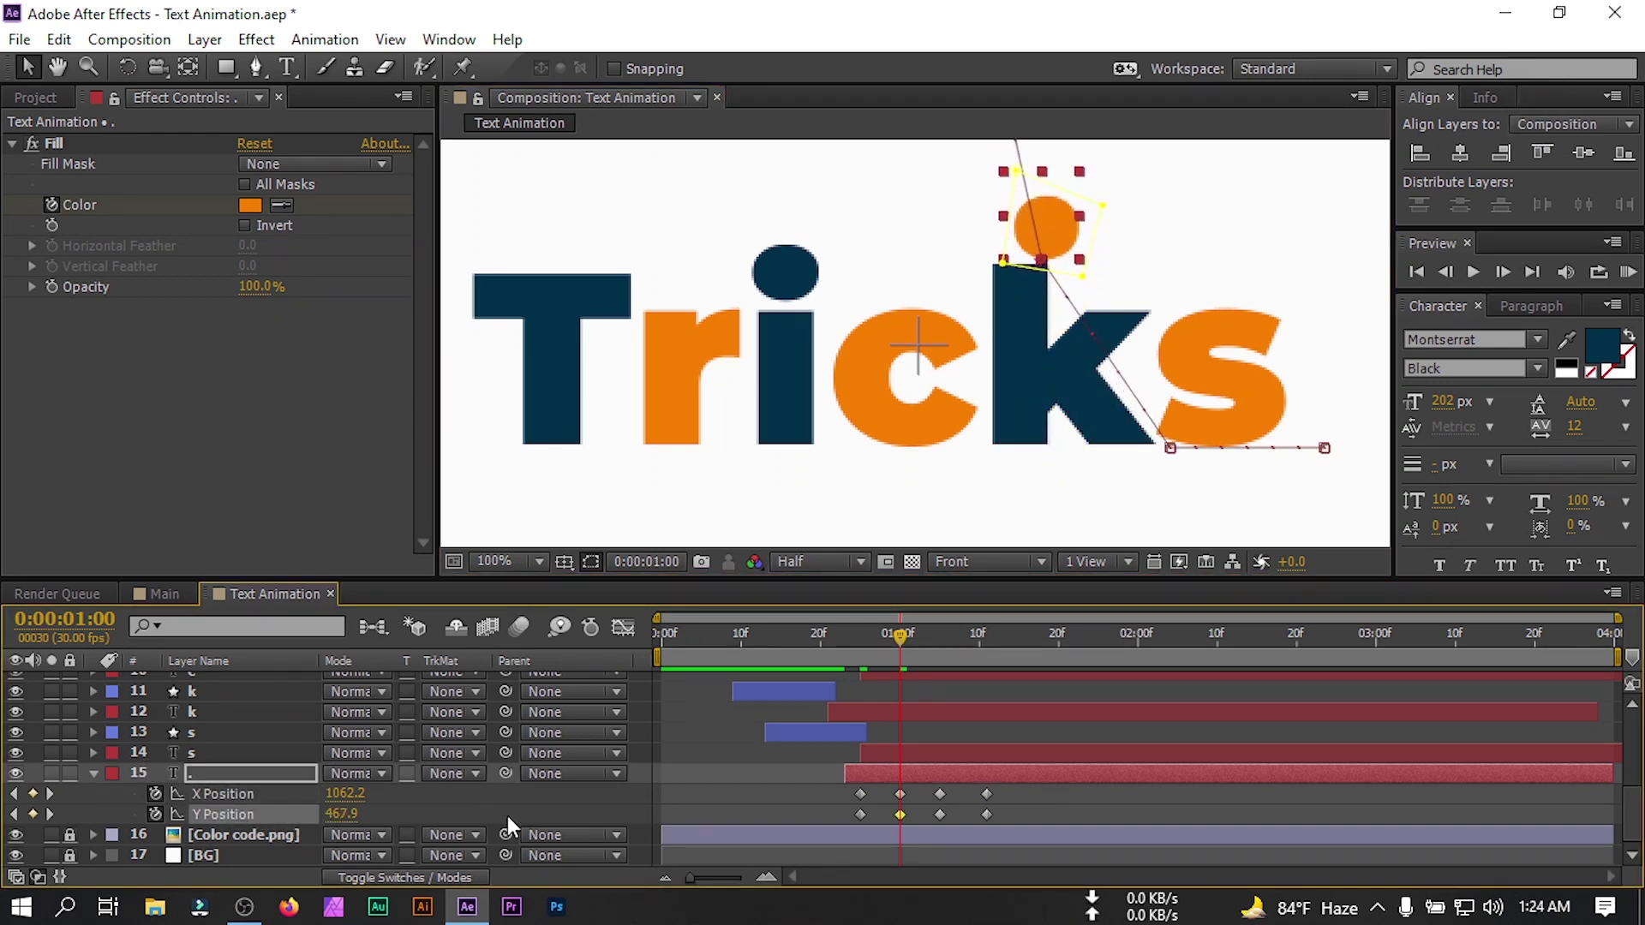
At 0:00:01:05, lift the period well above the word by setting its Y Position to 288.9.
left_click_drag(900, 642, 935, 650)
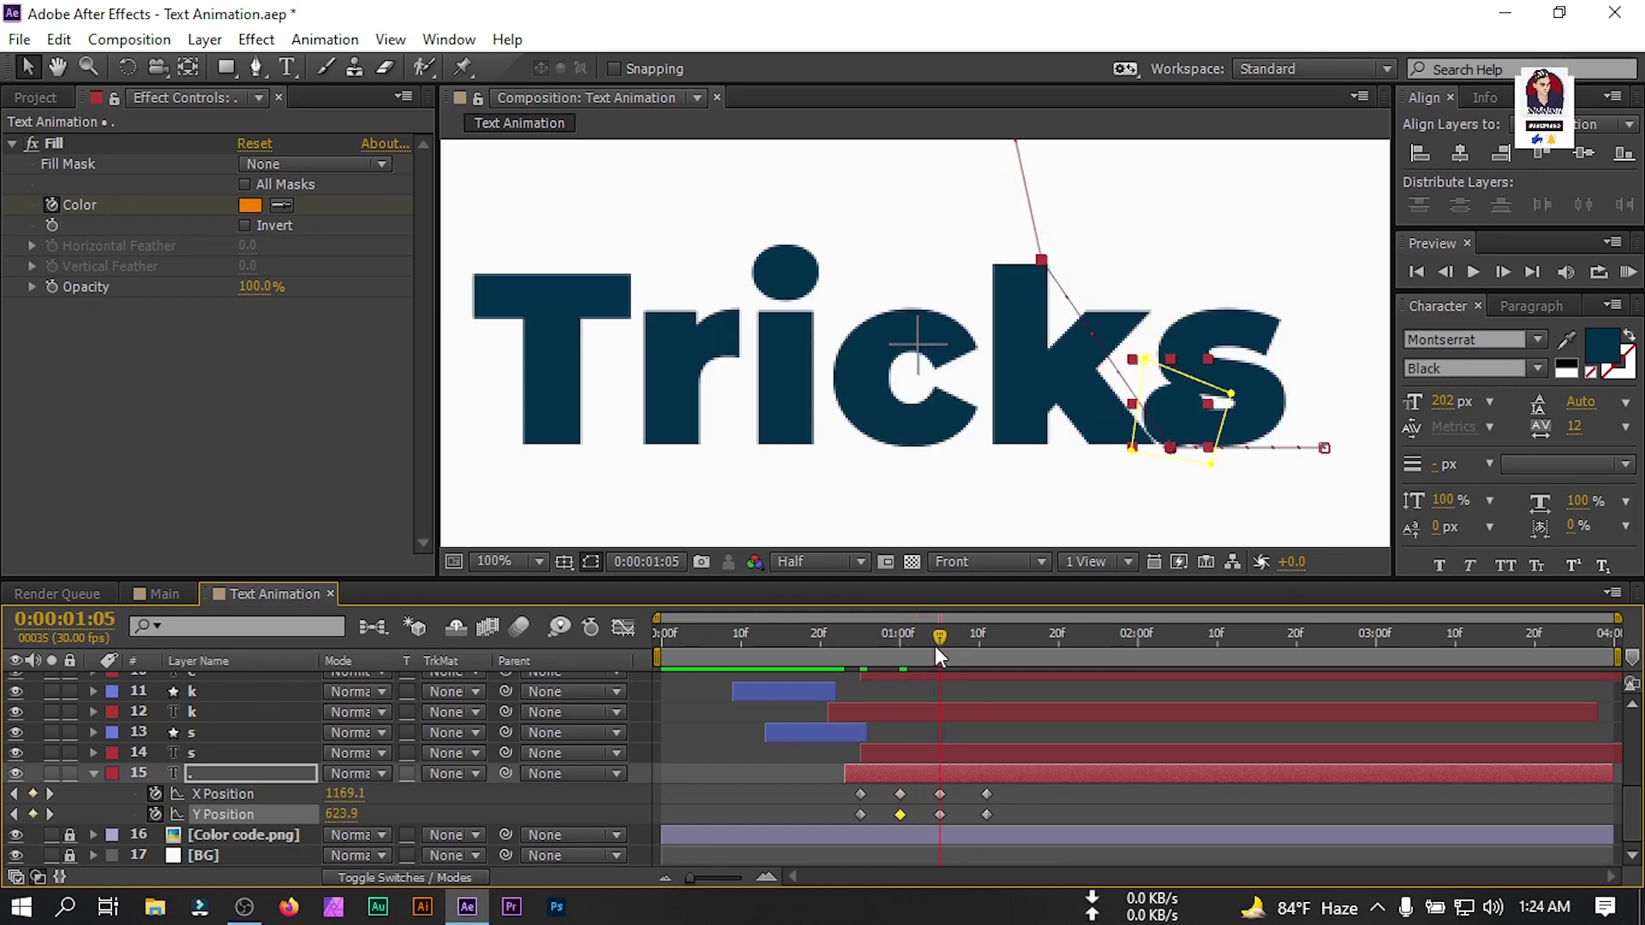
left_click(940, 813)
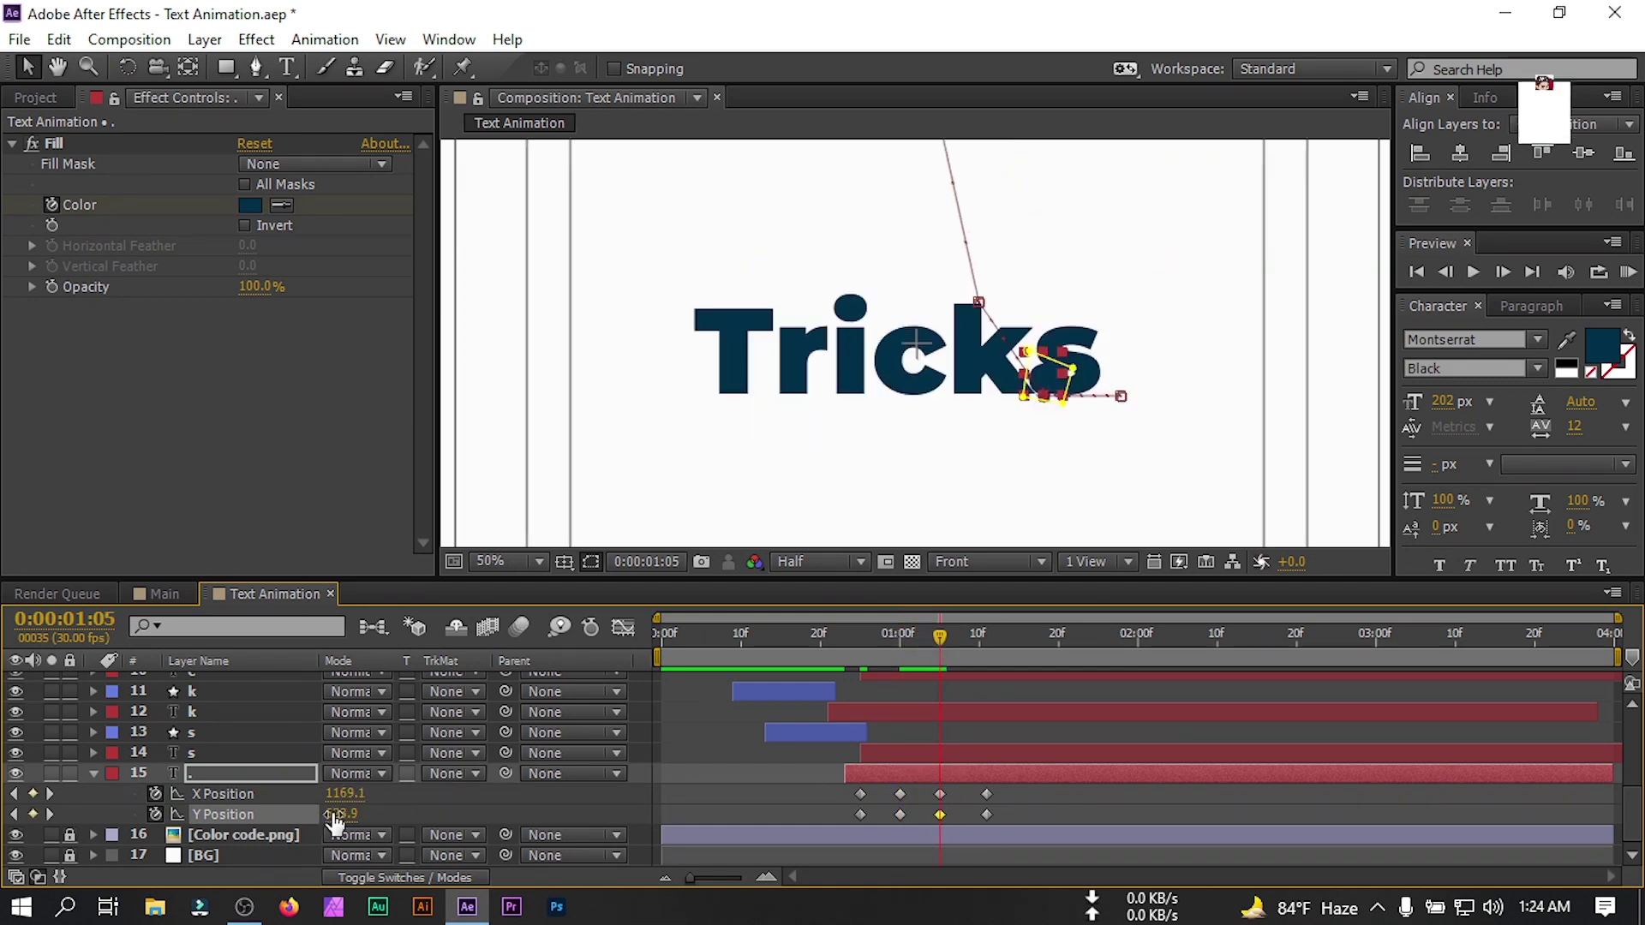
left_click_drag(334, 815, 182, 810)
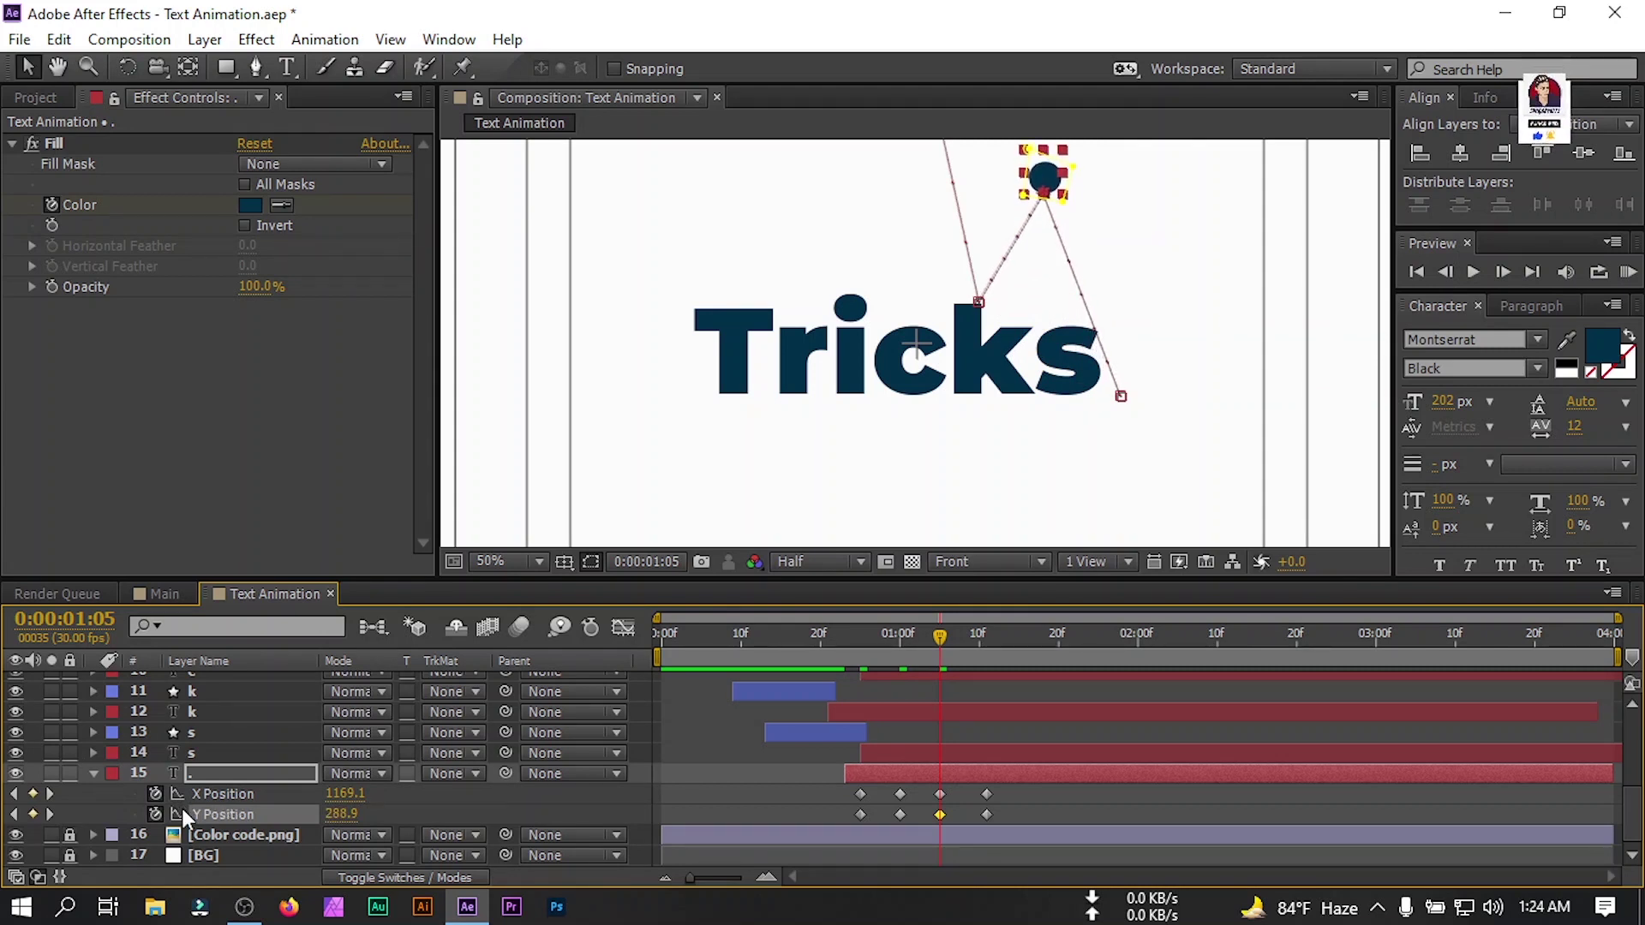
Delete the period's X Position keyframes at 0:00:01:00 and 0:00:01:05, fit the composition in view and preview the bounce.
left_click(935, 795)
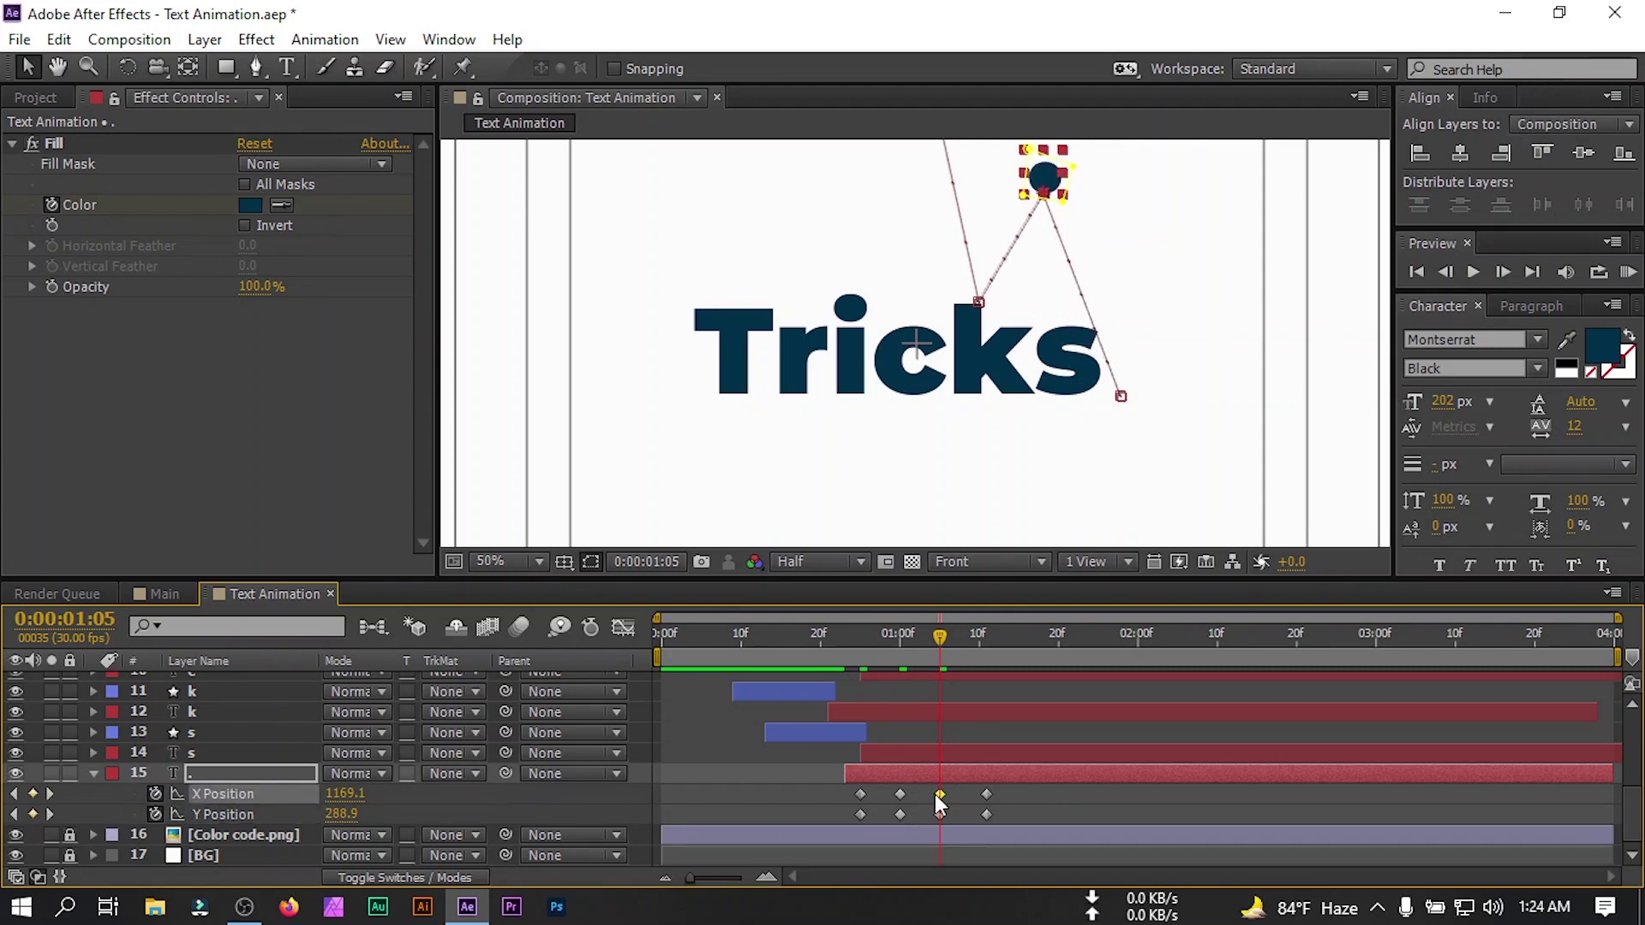
left_click_drag(936, 794, 901, 794)
key("Delete")
left_click(492, 562)
left_click(514, 129)
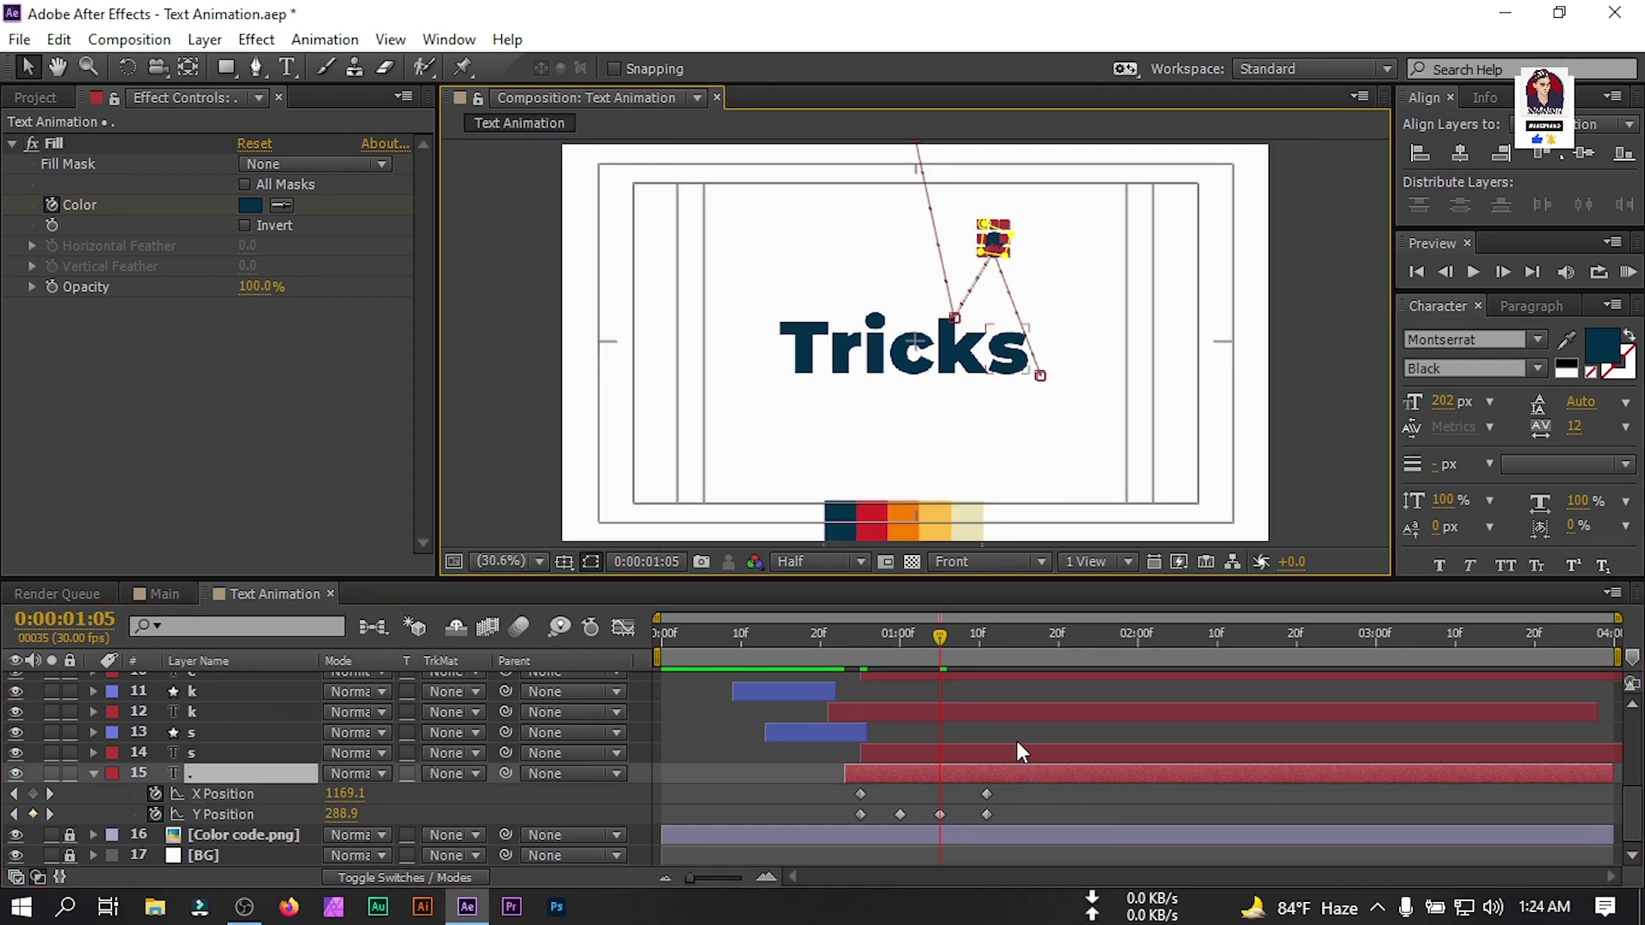
left_click(1015, 737)
left_click_drag(941, 639, 849, 663)
key("space")
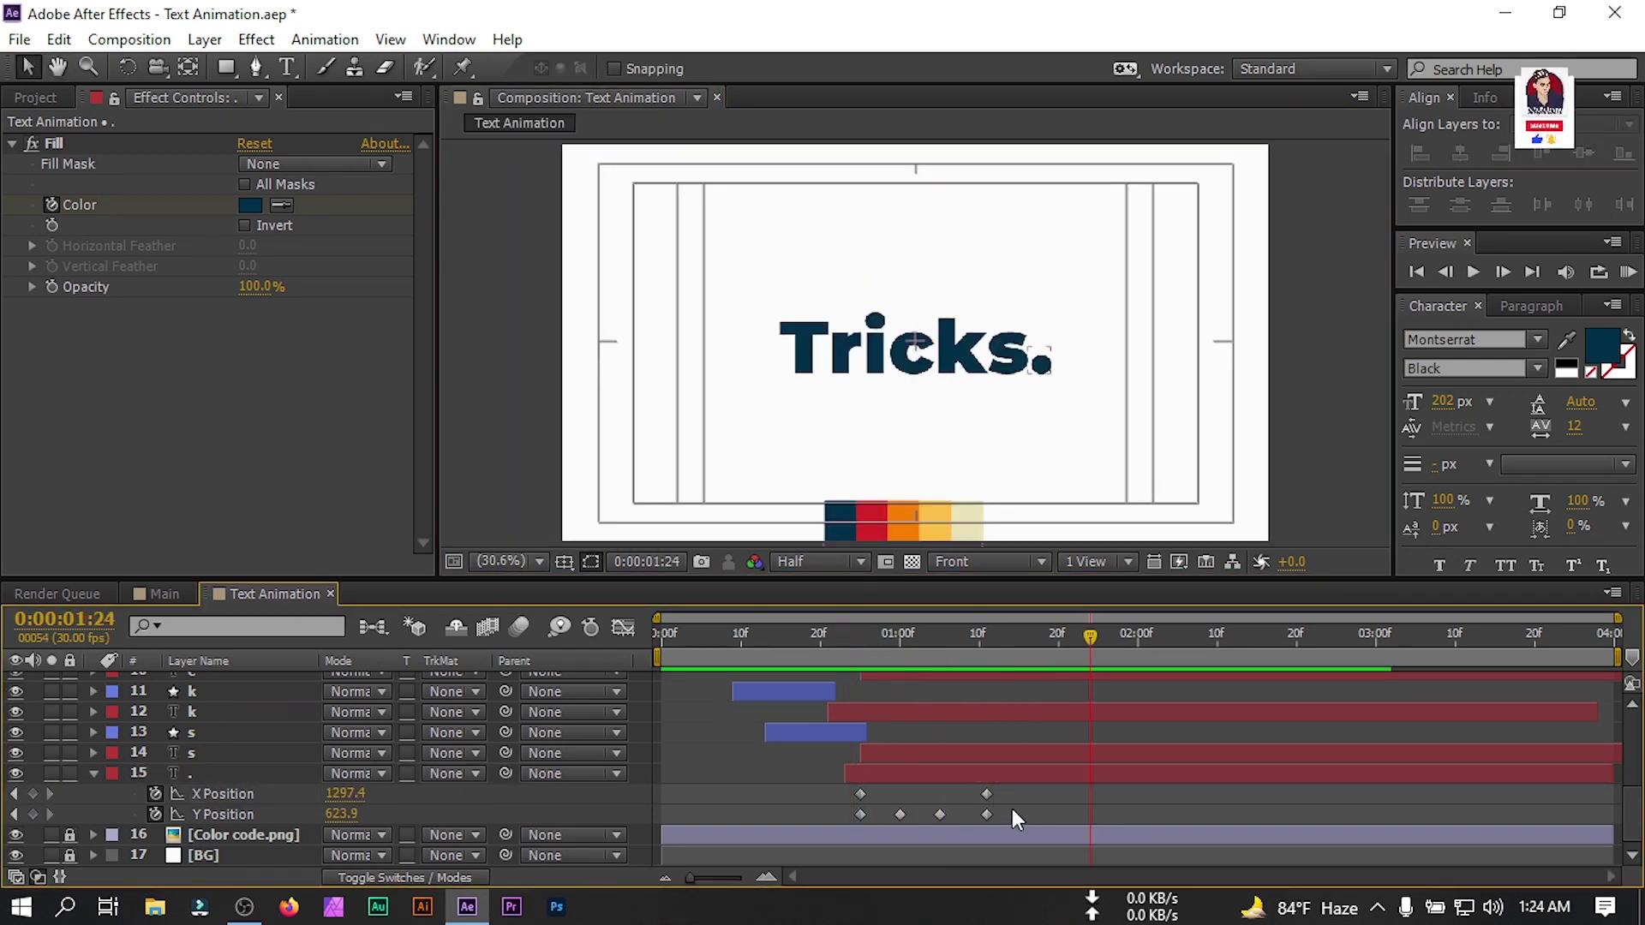
Select all of the period's X and Y Position keyframes and open their keyframe options.
left_click_drag(1013, 783, 844, 820)
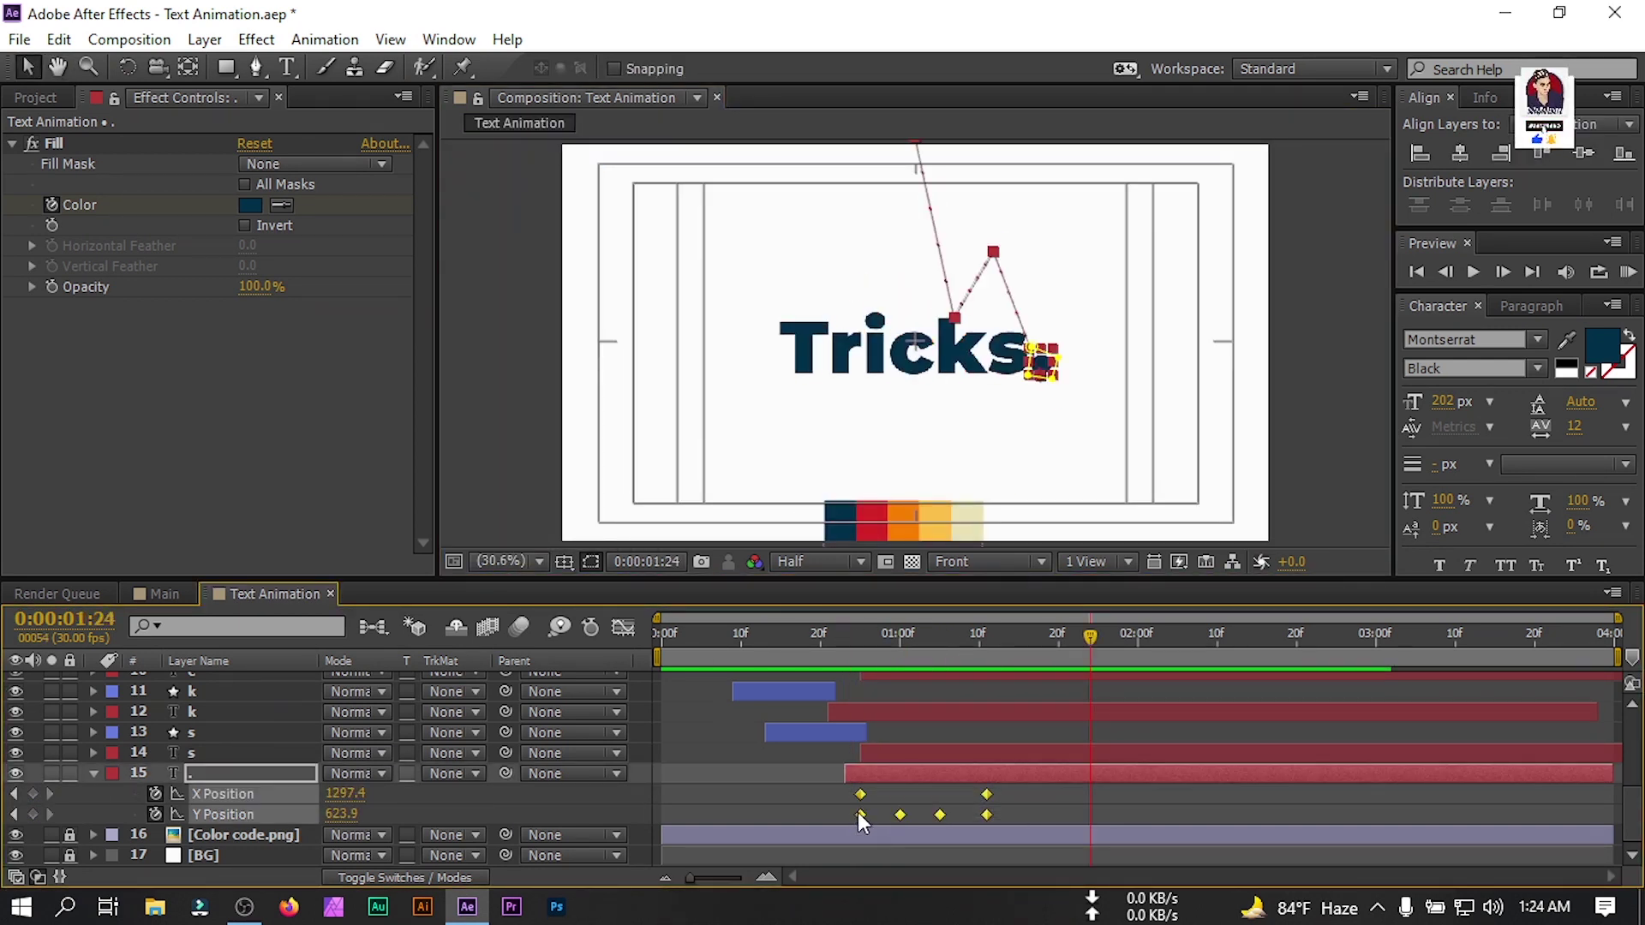
right_click(861, 814)
mouse_move(914, 797)
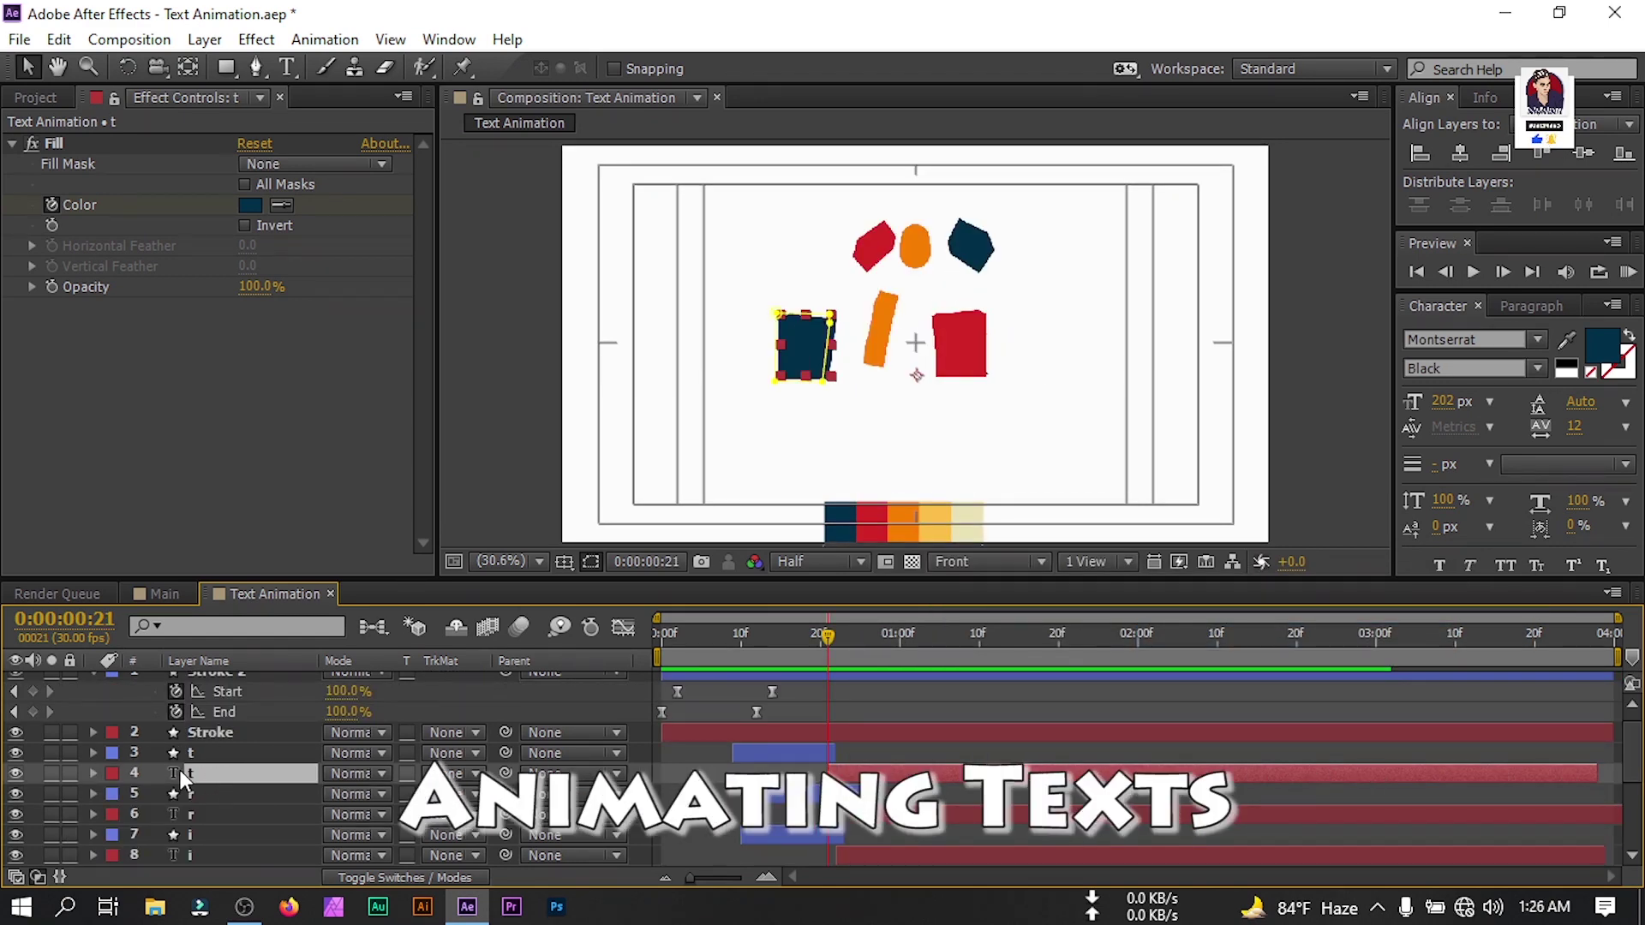
Start Scale keyframing on the T text layer at 0:00:00:21 and add another Scale keyframe at 0:00:00:28.
key("s")
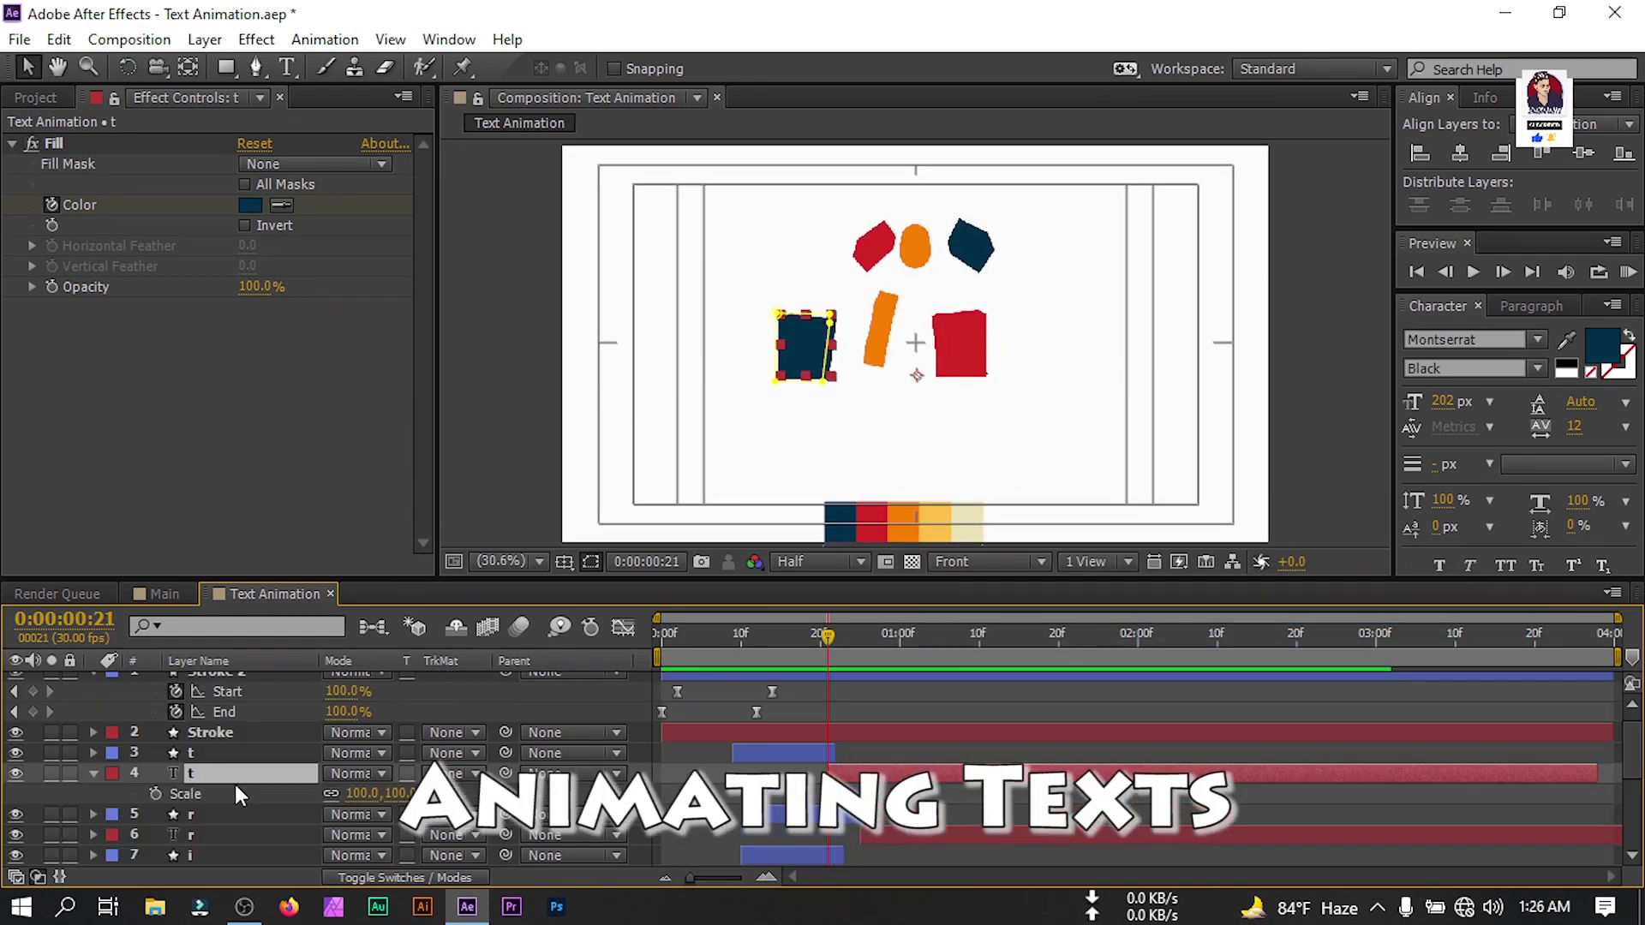
left_click(156, 792)
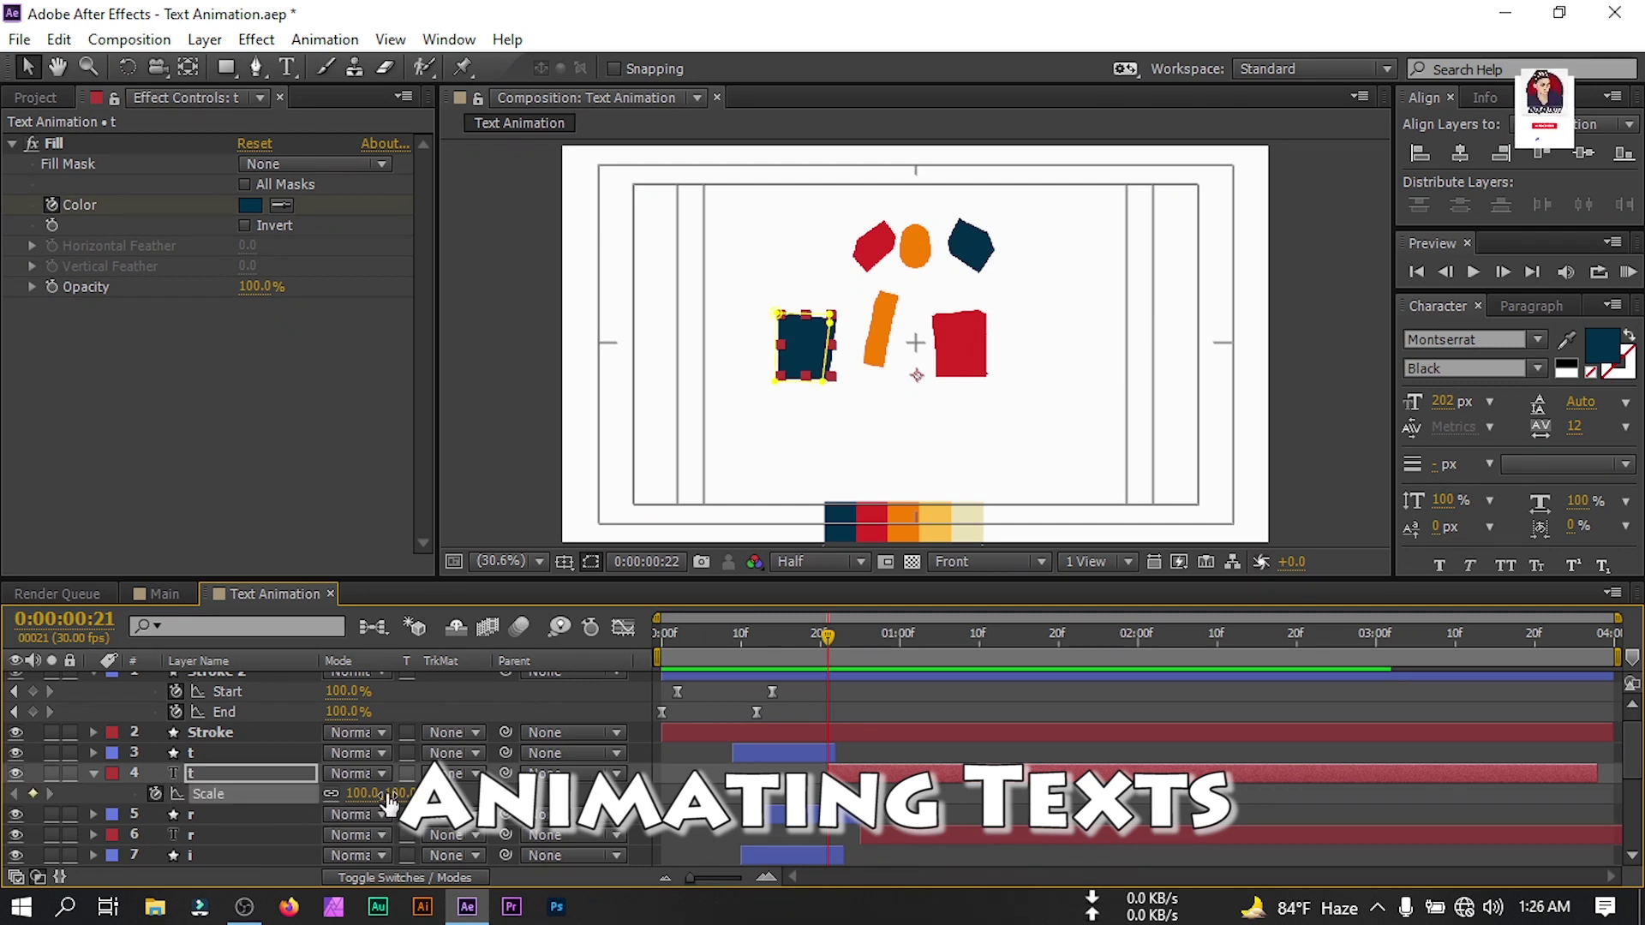
key("Page_Down")
key("Page_Down")
key("Page_Down")
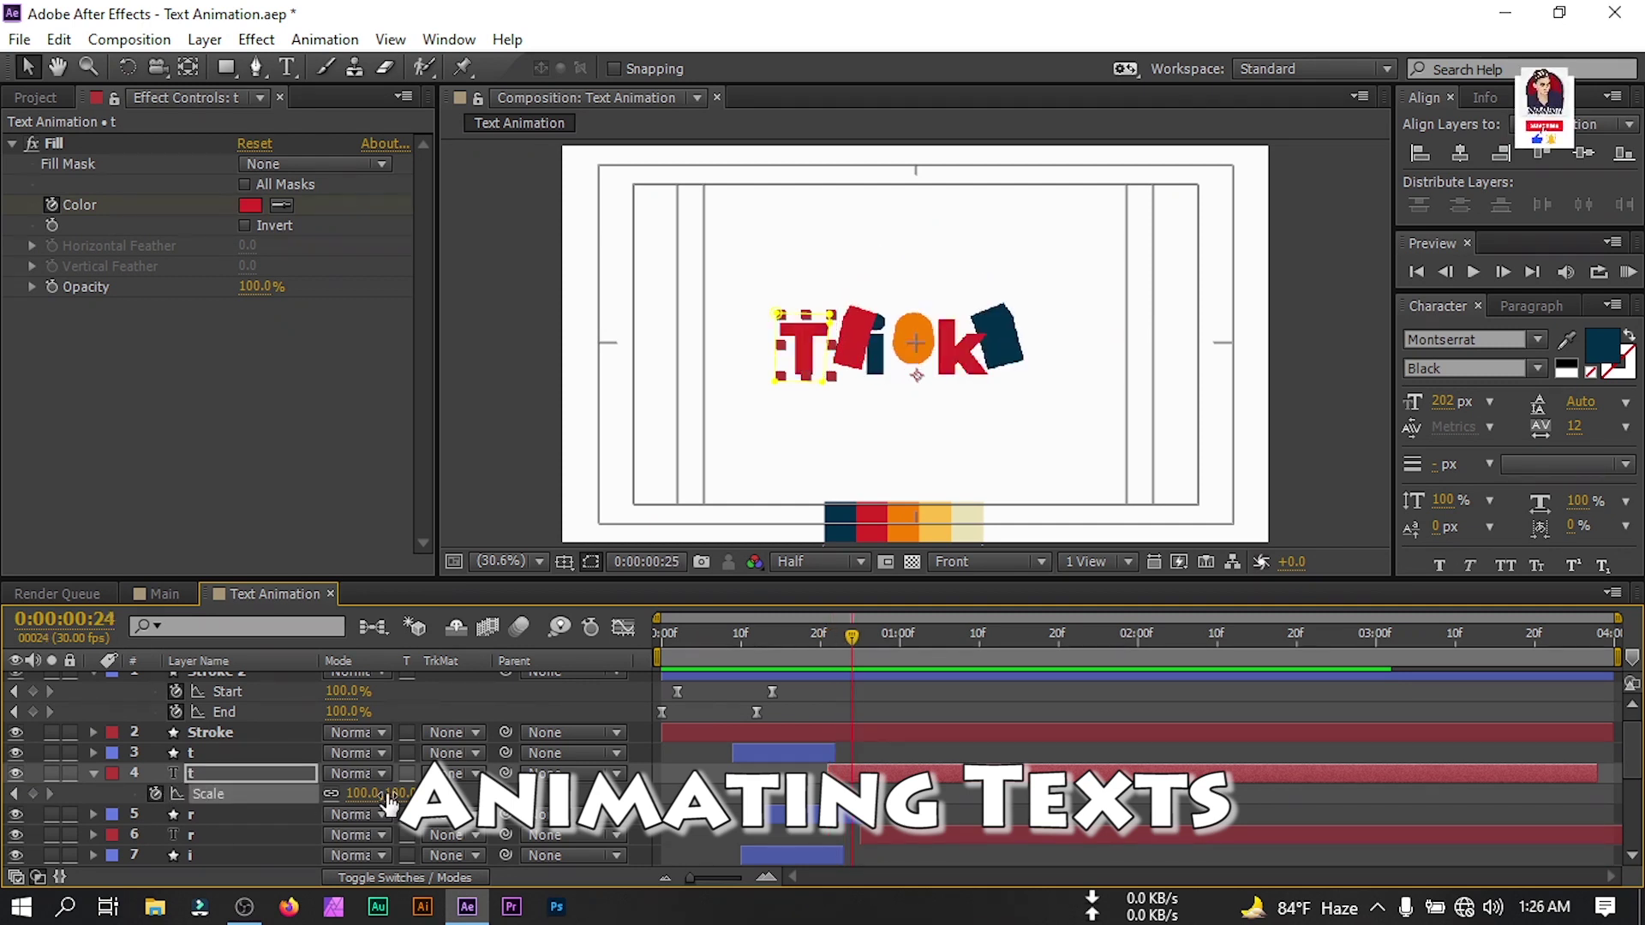
key("Page_Down")
key("Page_Down")
key("Page_Down")
key("Page_Down")
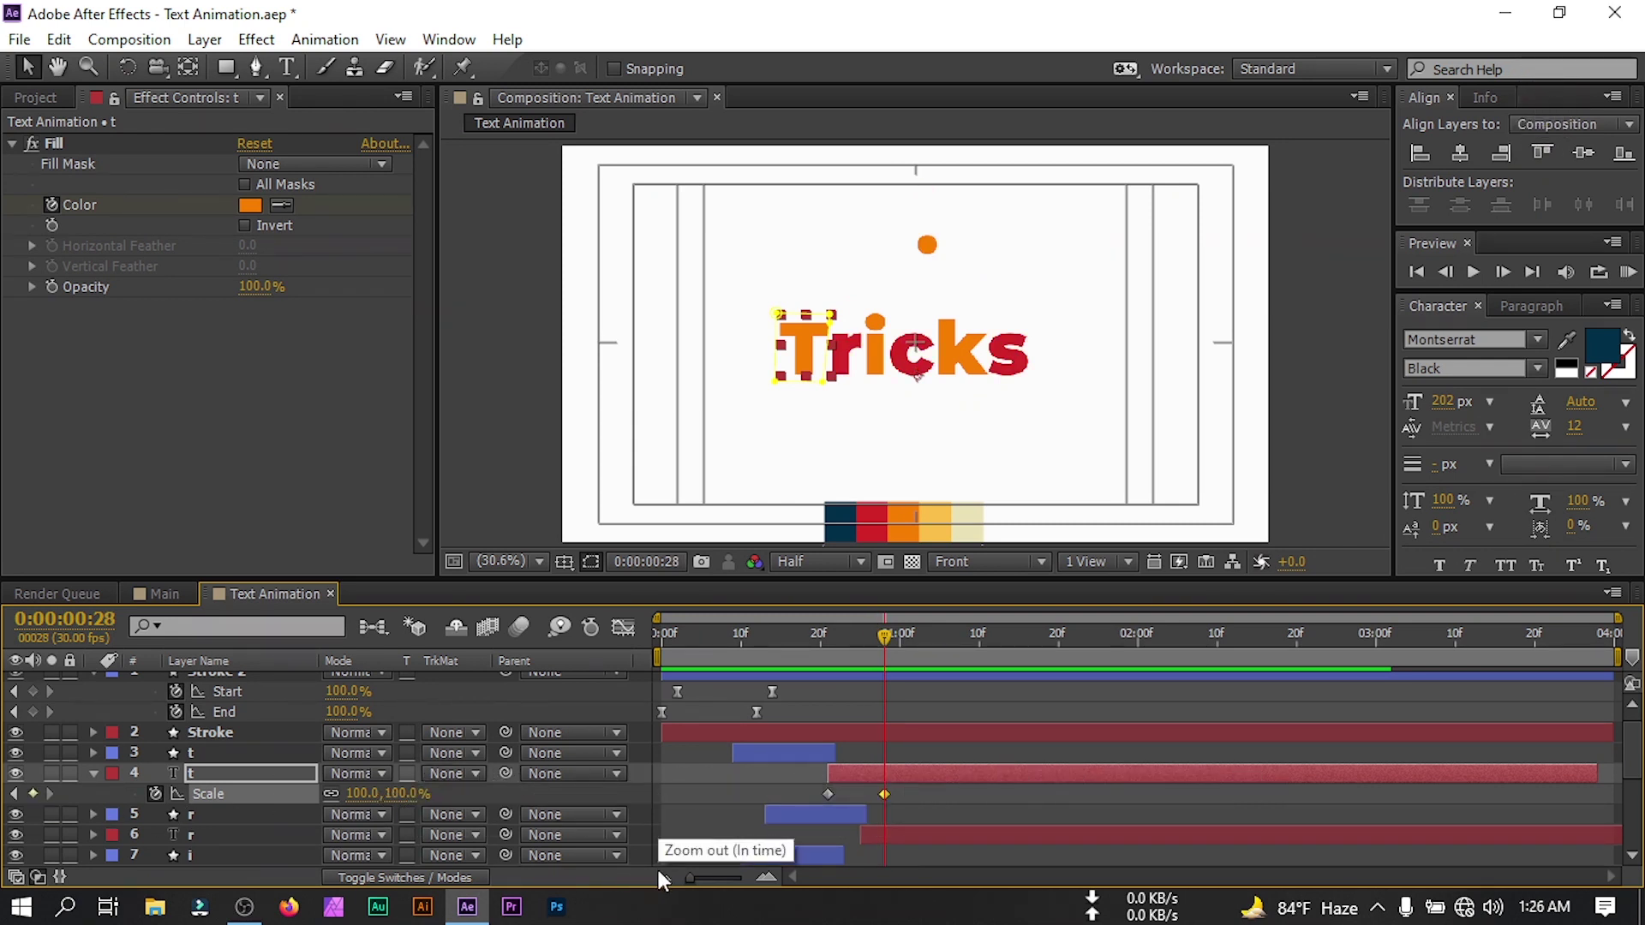
Add Scale keyframes to the T text layer at 0:00:01:04 and 0:00:01:09.
key("Page_Down")
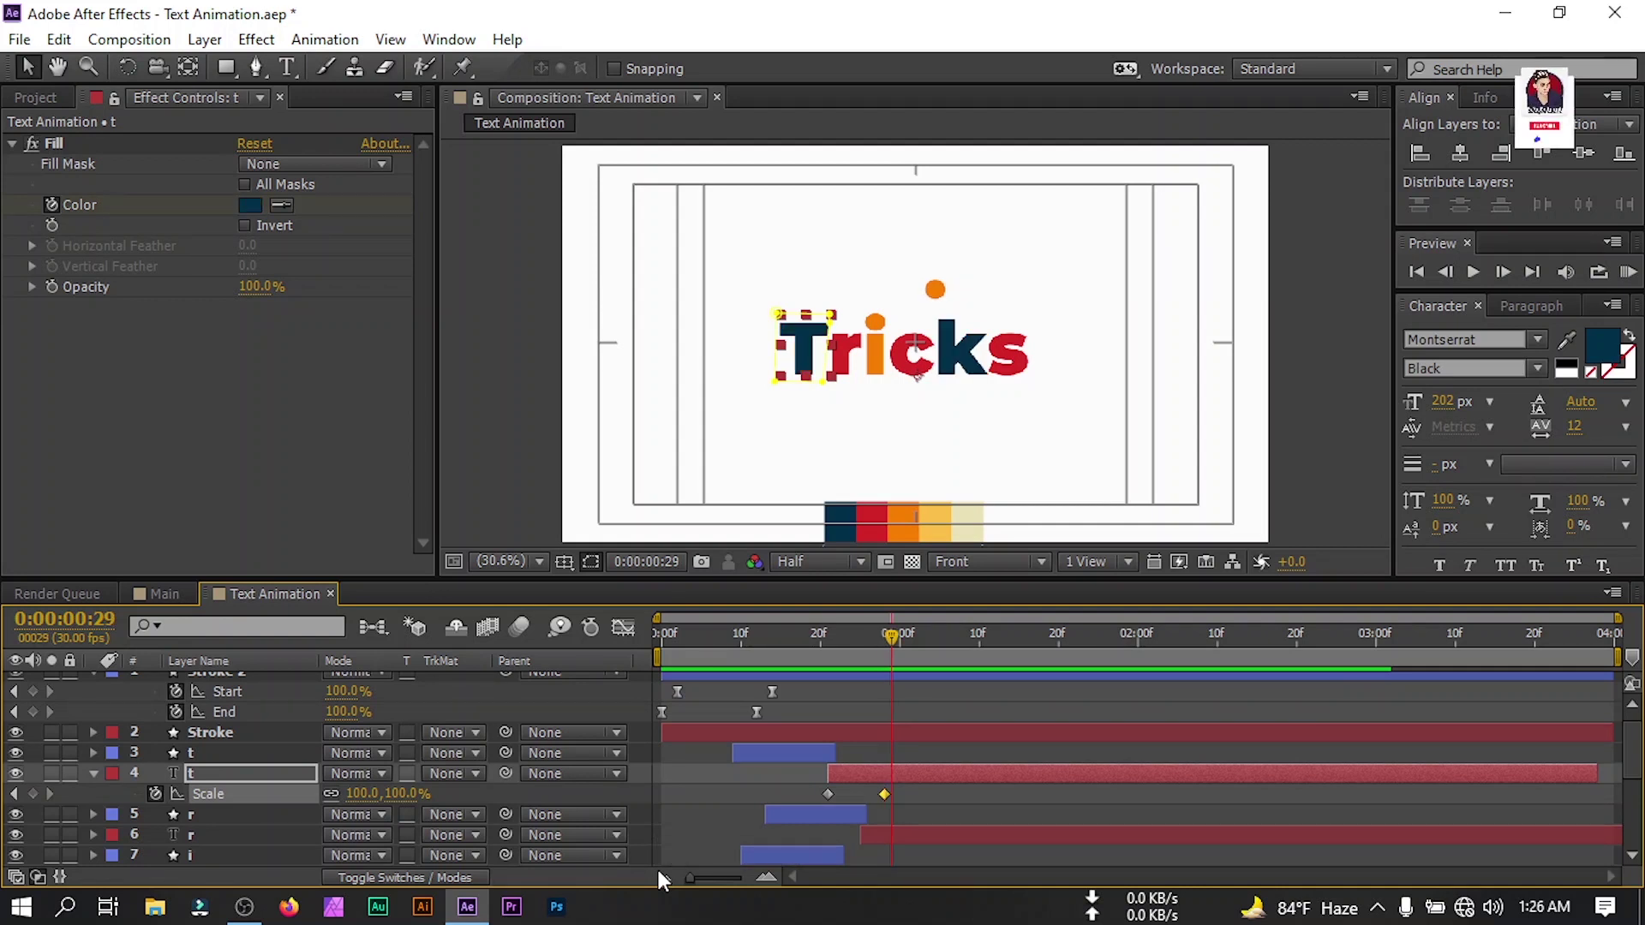
key("Page_Down")
key("Page_Down")
key("Page_Down")
key("Page_Down")
key("Page_Down")
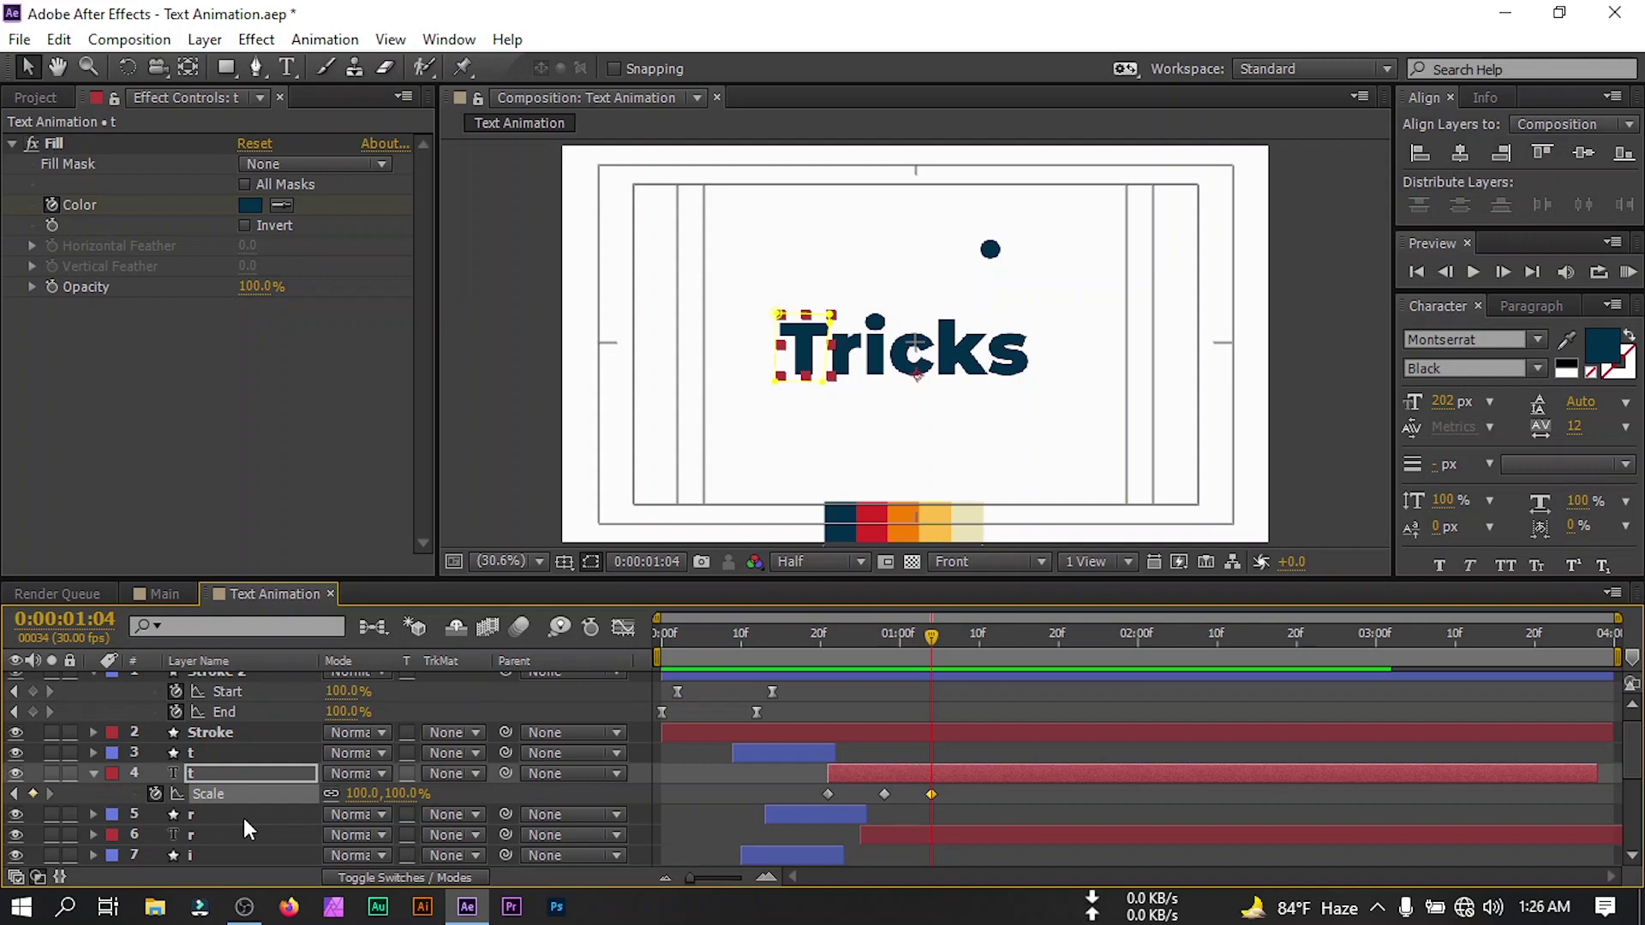
key("Page_Down")
key("Page_Down")
key("Page_Down")
key("Page_Down")
key("Page_Down")
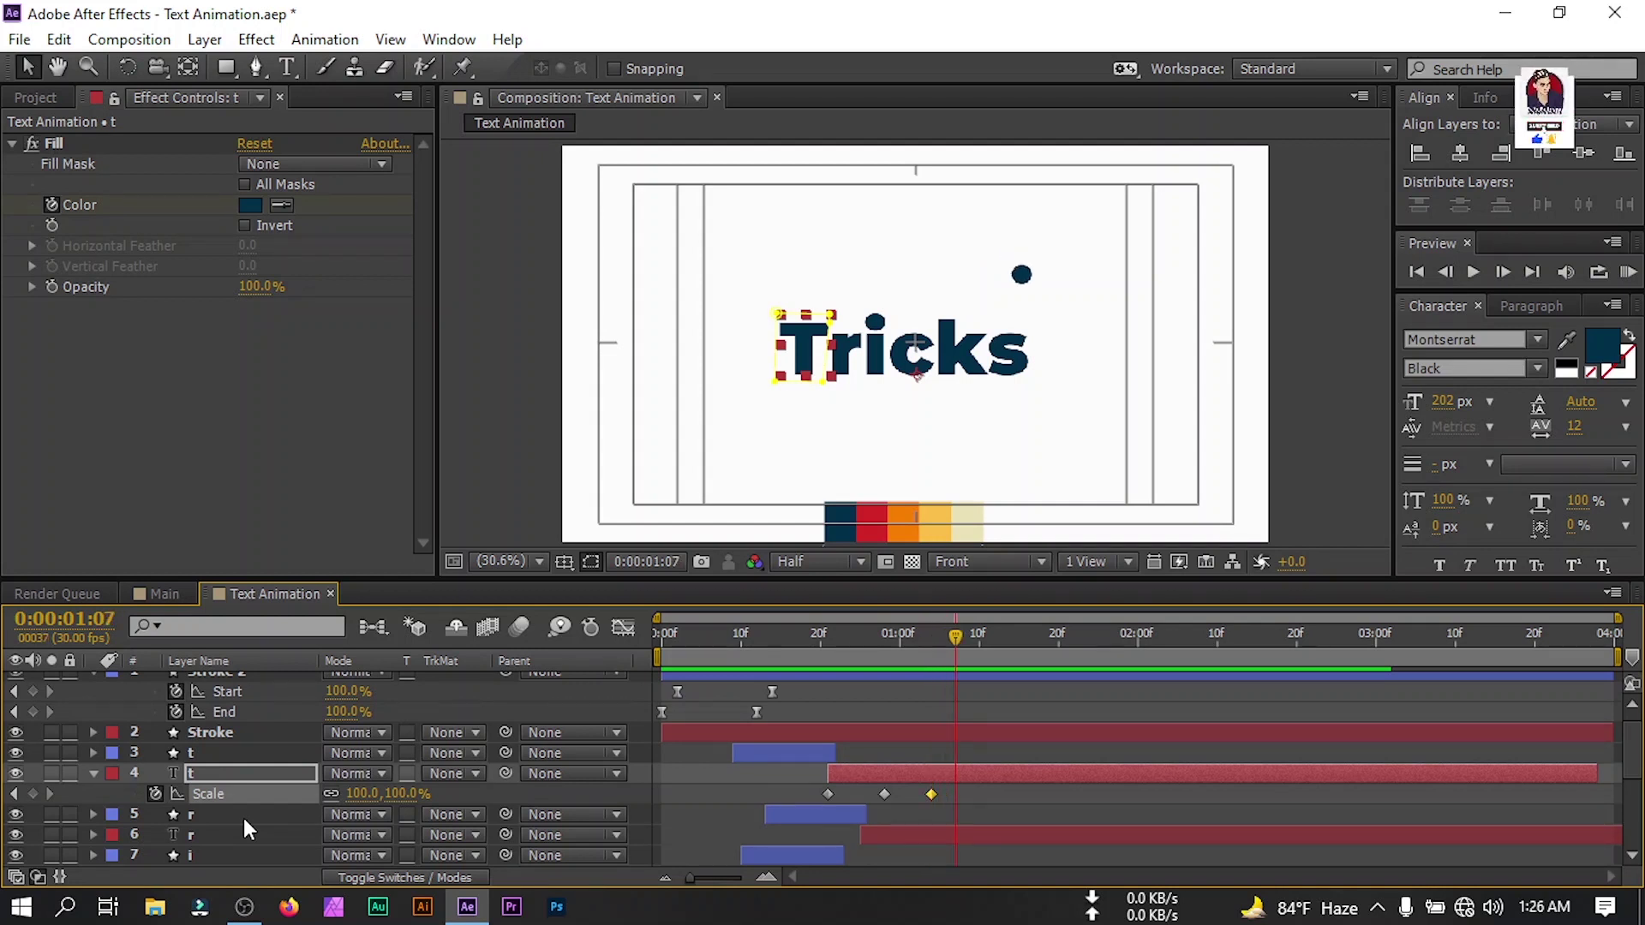
key("Page_Down")
key("Page_Down")
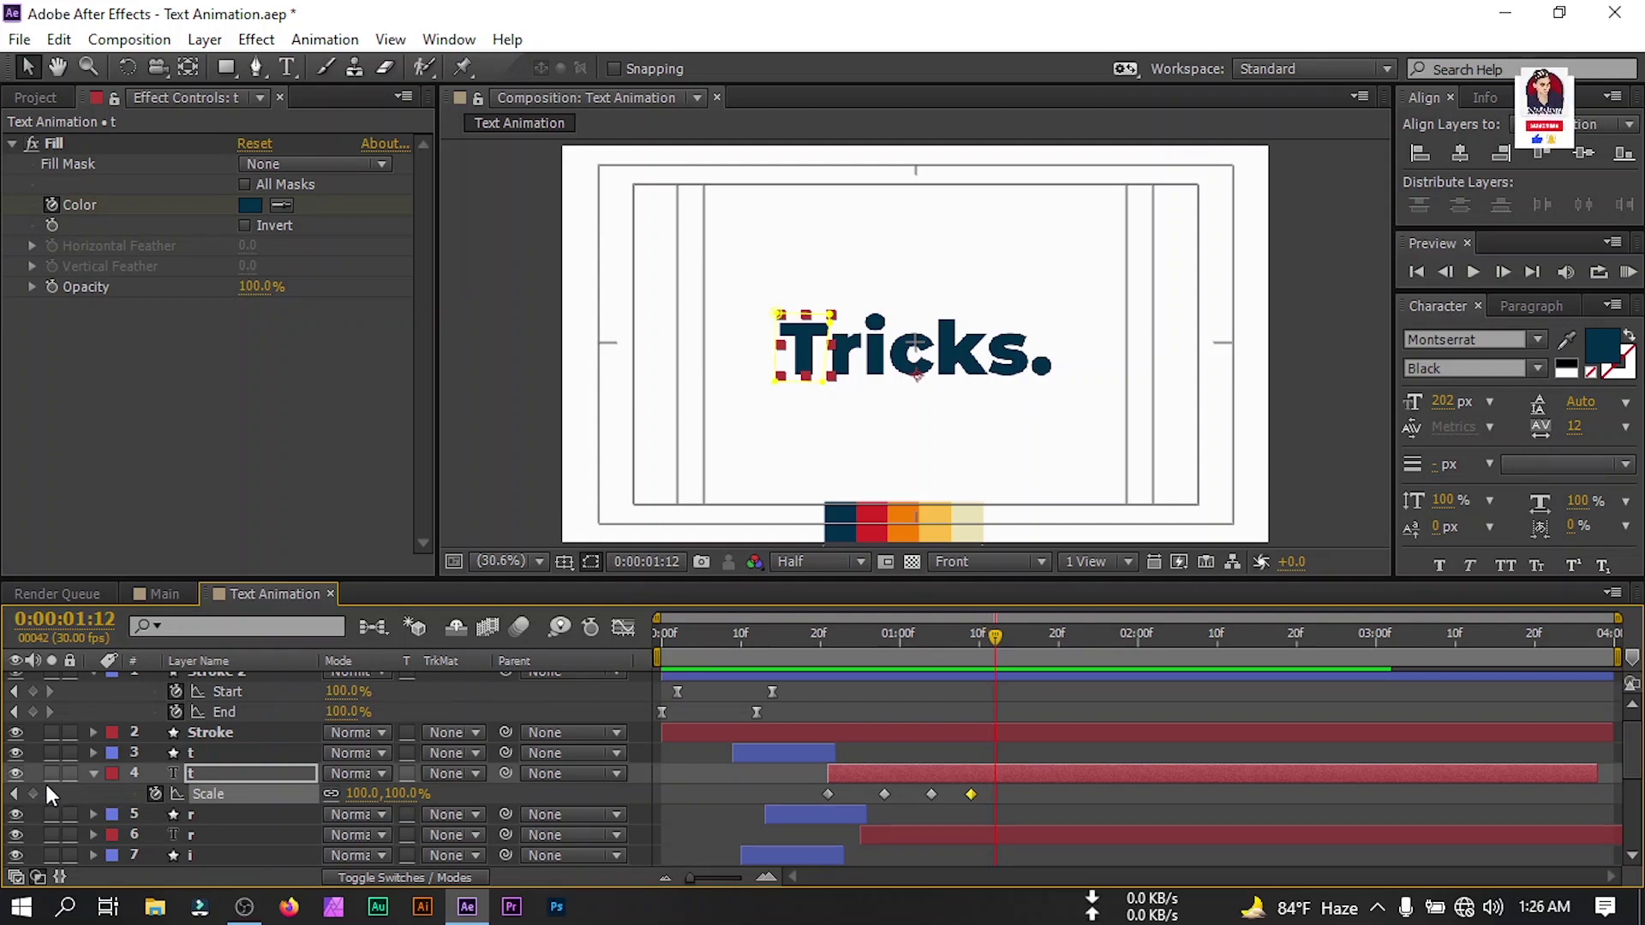
Add the last two Scale keyframes to the T text layer at 0:00:01:13 and 0:00:01:16.
left_click_drag(996, 794, 1004, 794)
key("Page_Down")
key("Page_Down")
key("Page_Down")
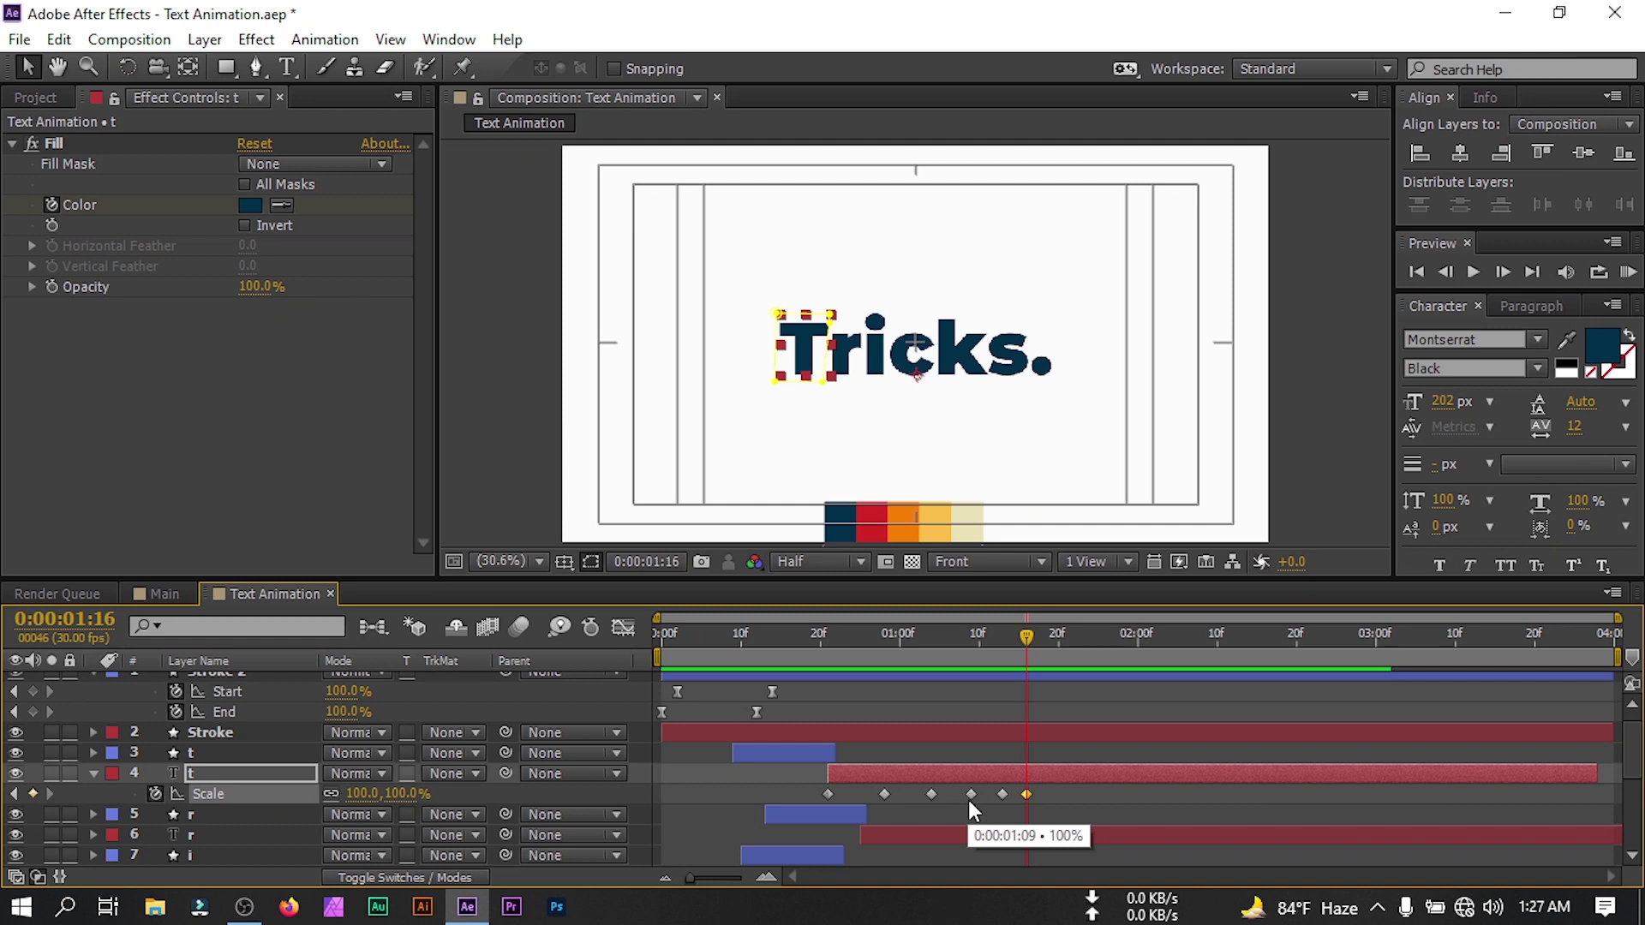
Set the T text layer's Scale to 120% at its 0:00:00:28 keyframe.
left_click_drag(874, 647, 884, 653)
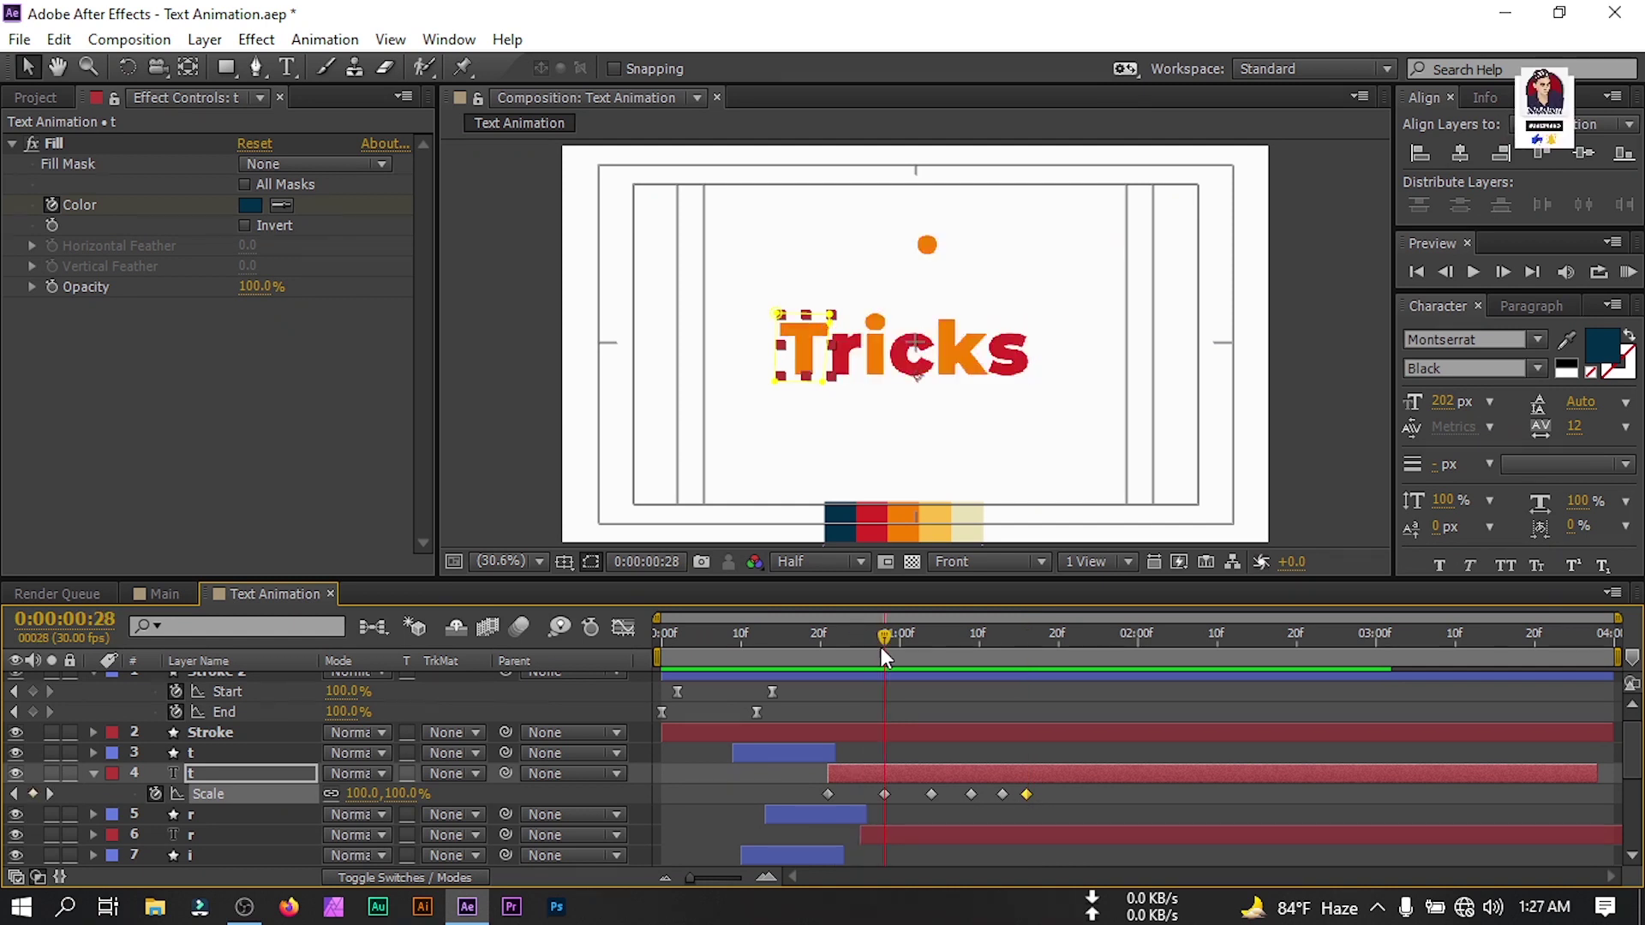
left_click(363, 790)
type("120")
Leave the T's Scale at 100% at 0:00:01:04 and set it to 110% at the 0:00:01:09 keyframe.
left_click(928, 646)
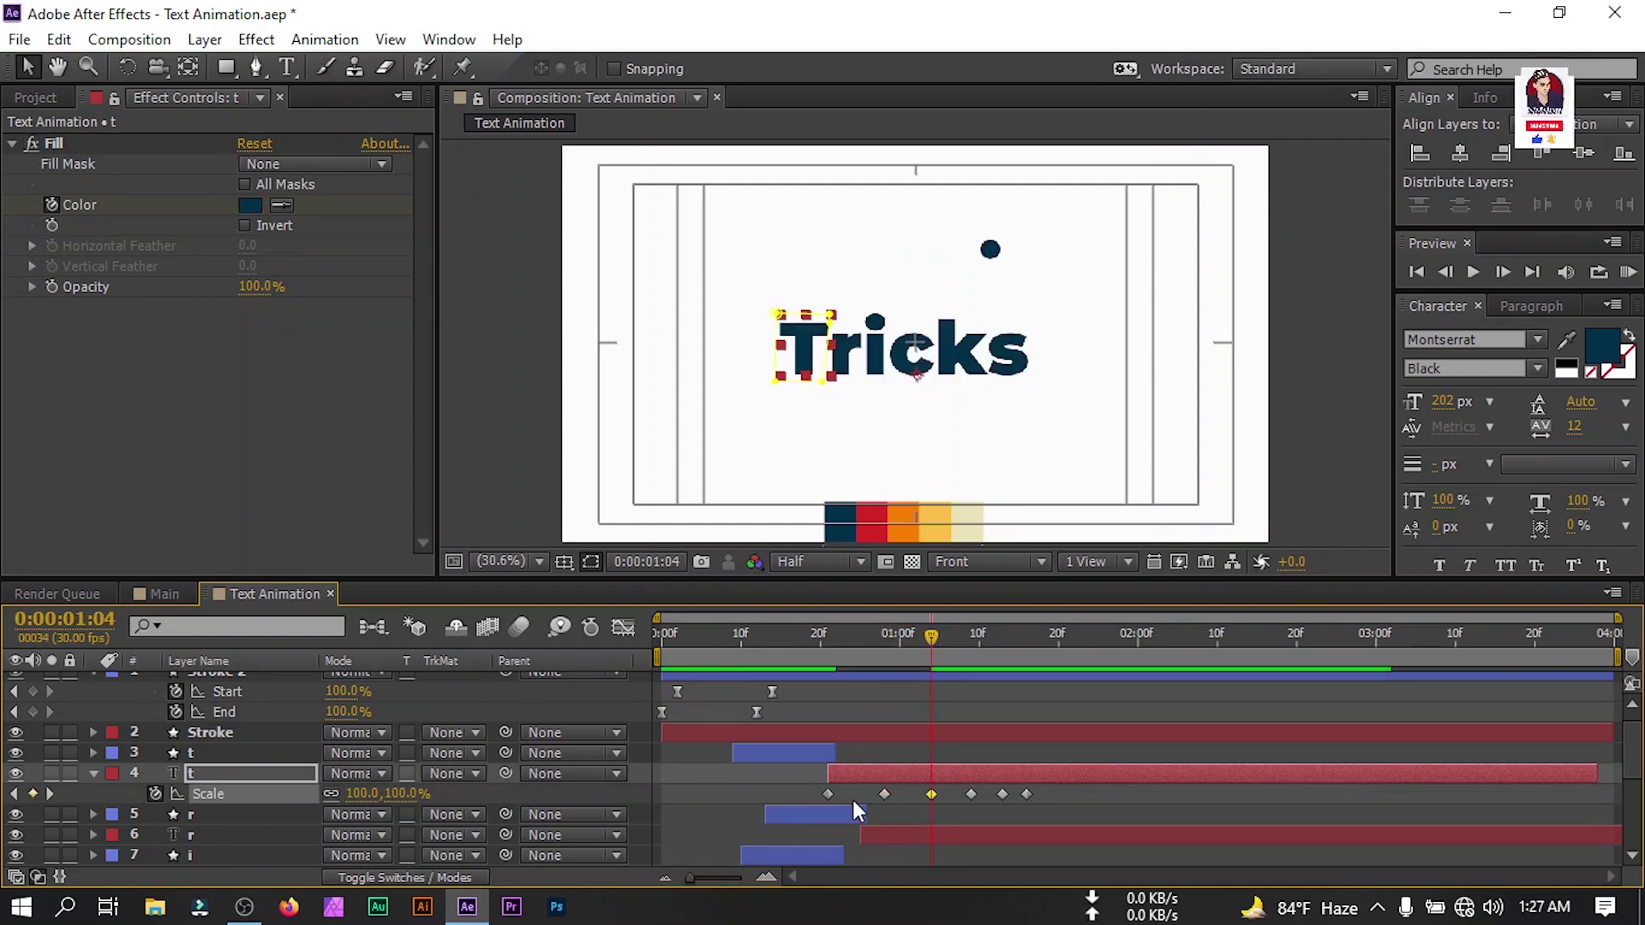
left_click(363, 793)
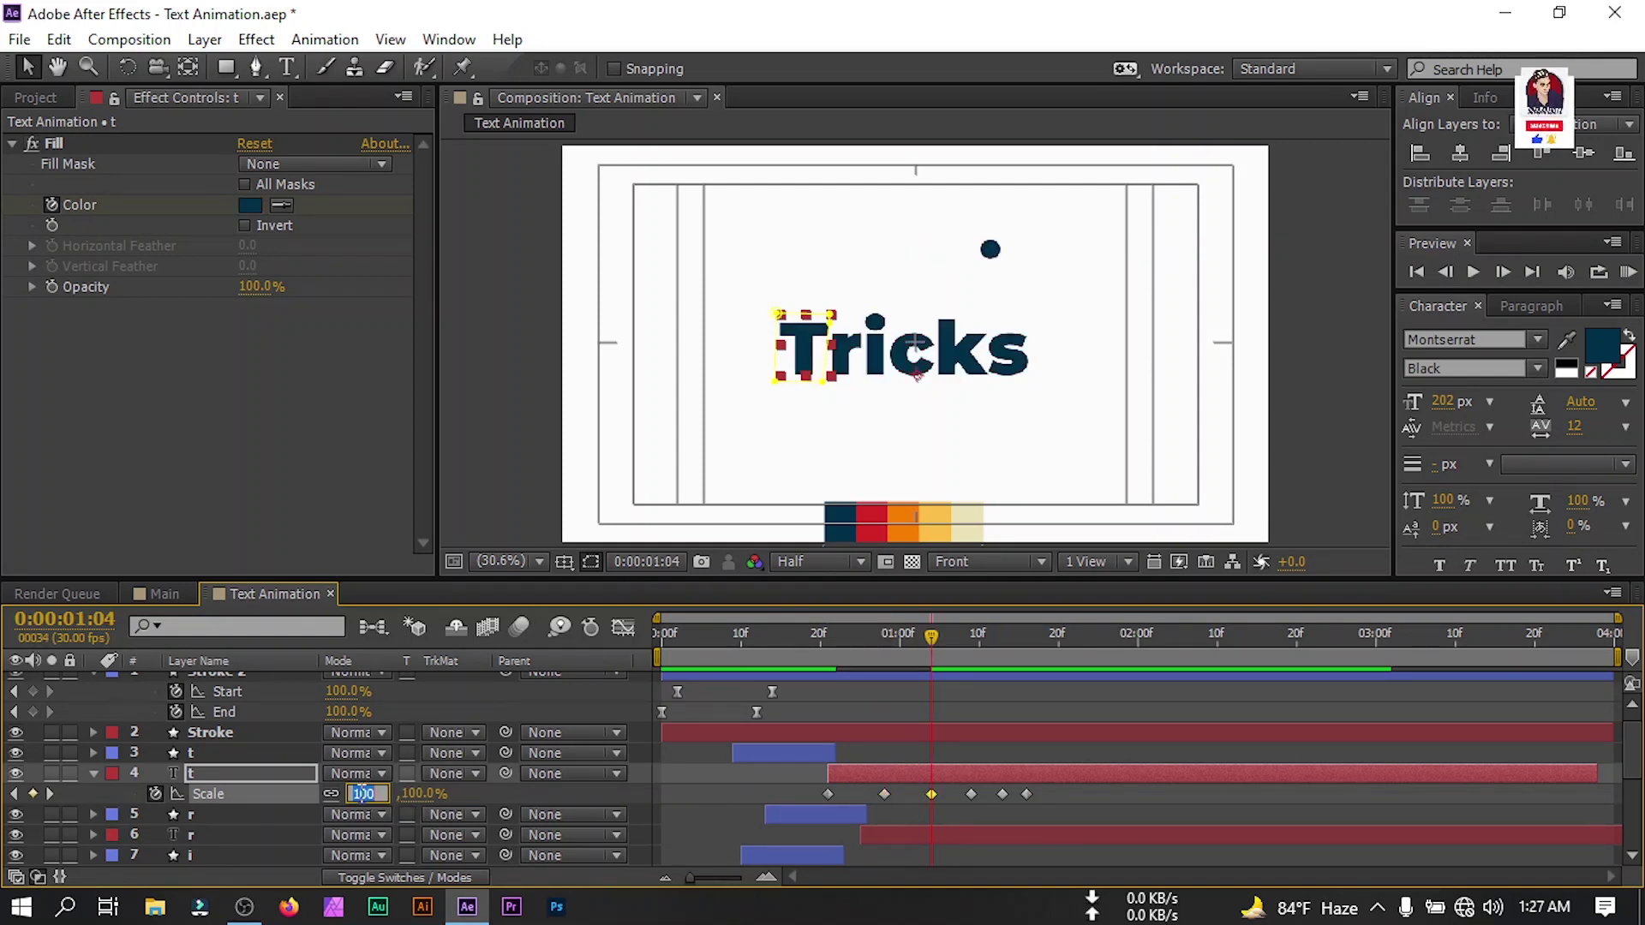
left_click(961, 653)
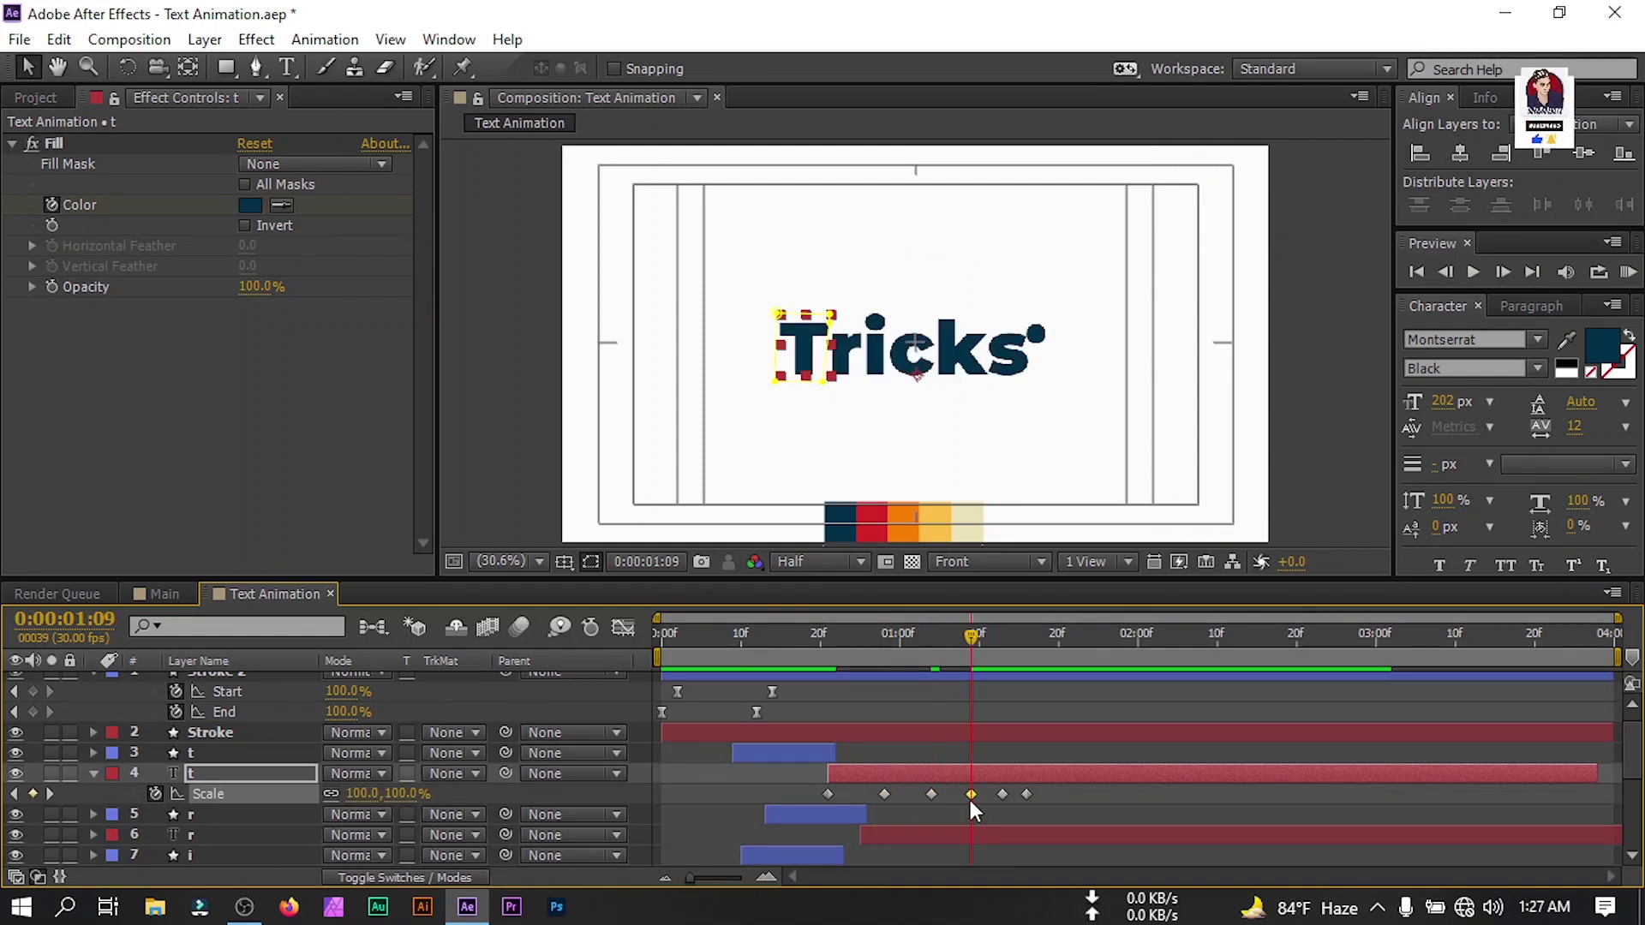
left_click(364, 795)
type("110")
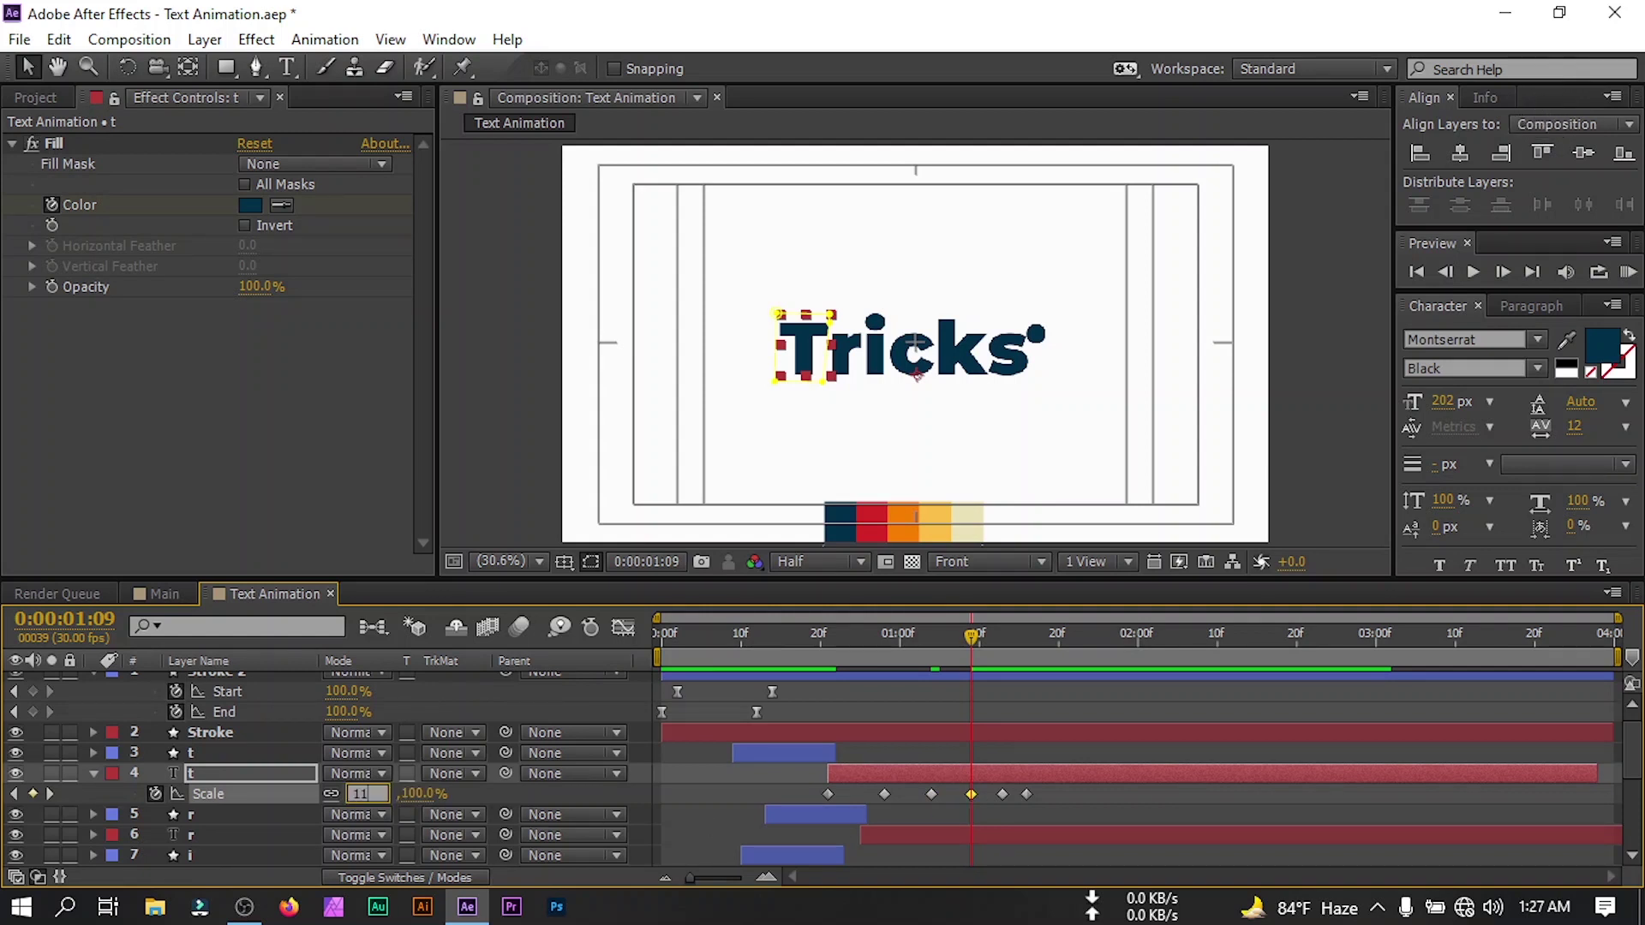
left_click(993, 649)
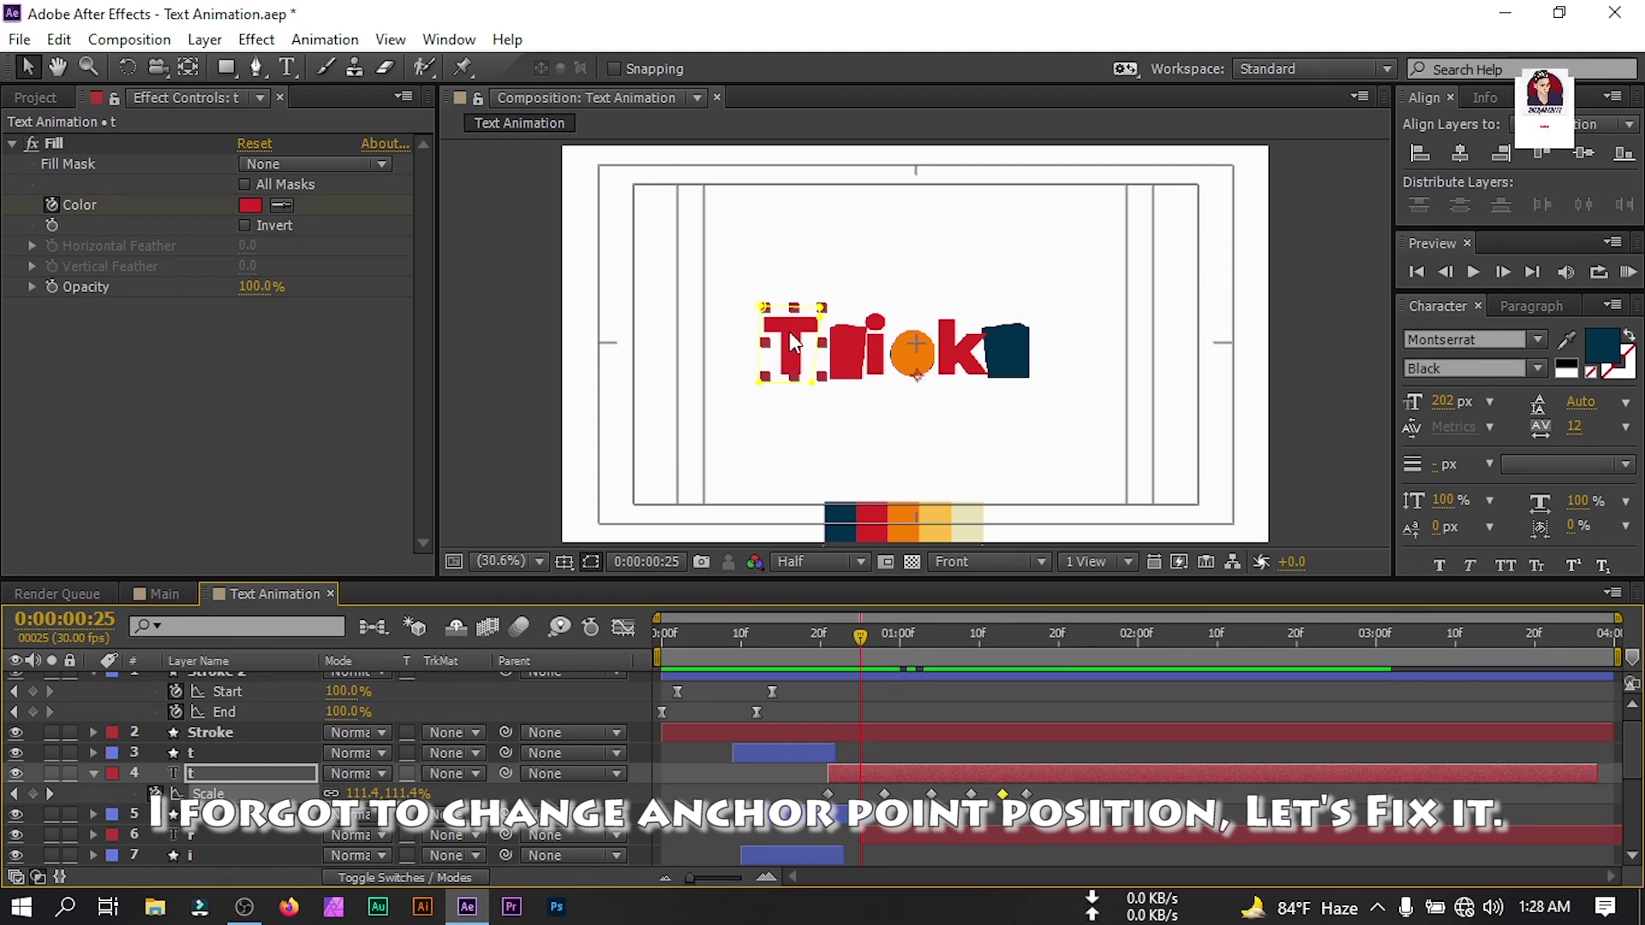
Move the T text layer's anchor point to the bottom centre of the letter with the Pan Behind tool.
left_click_drag(861, 636, 831, 646)
left_click(197, 775)
left_click(188, 68)
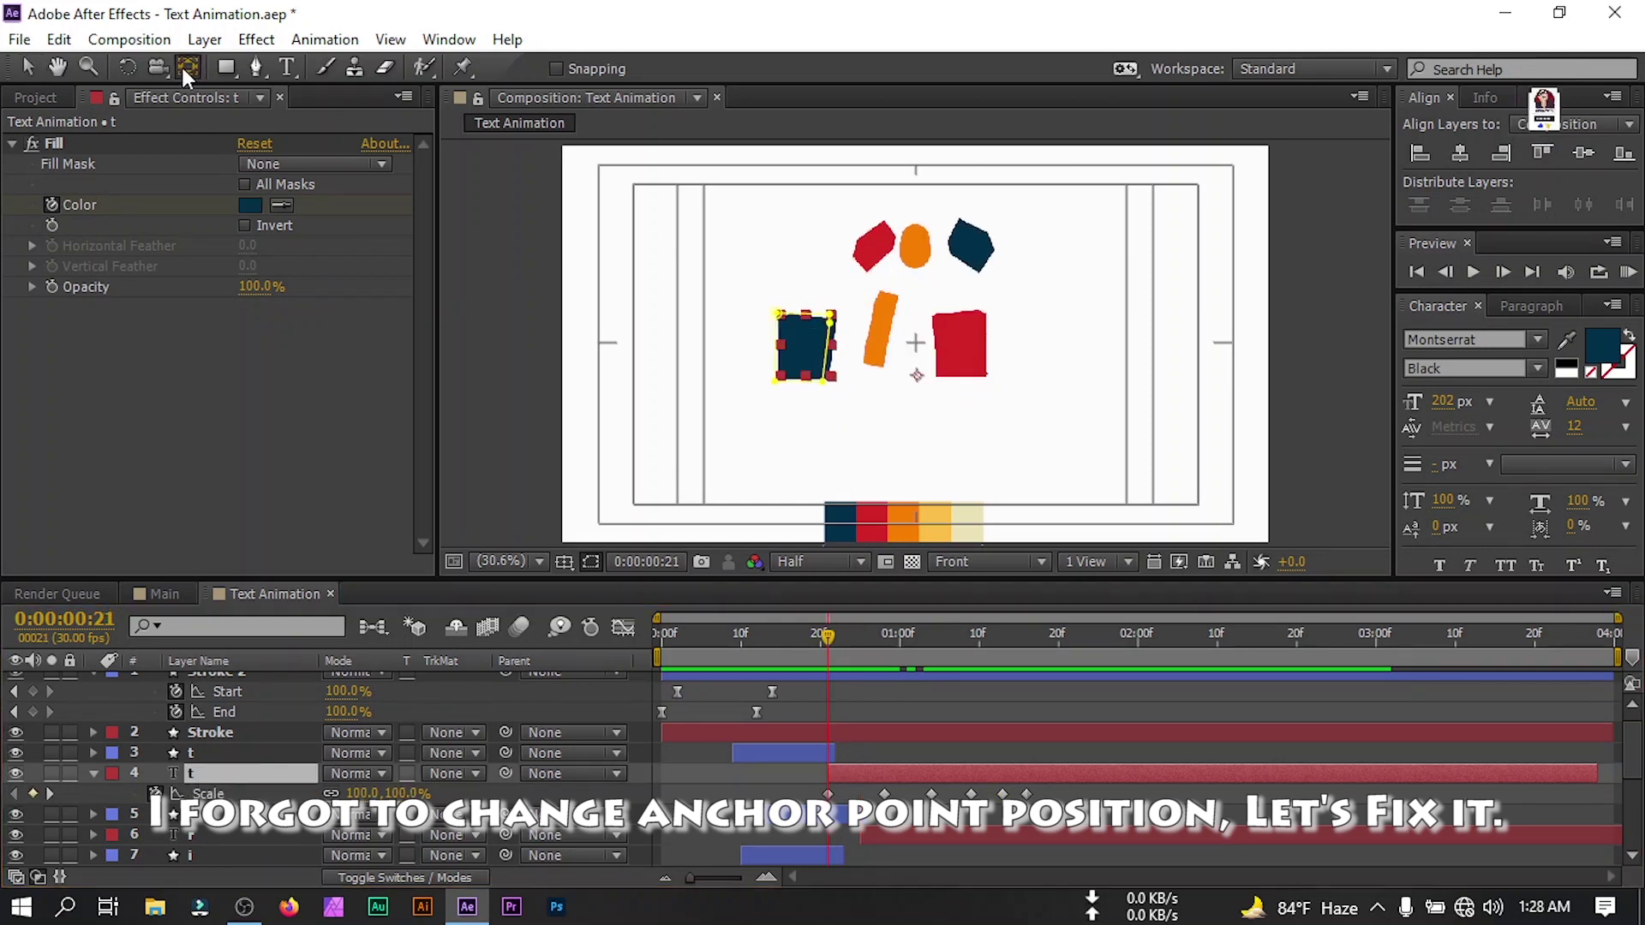
left_click_drag(917, 376, 805, 375)
At 0:00:01:16, move the r text layer's anchor point to the base of the letter's stem.
left_click_drag(828, 637, 1024, 658)
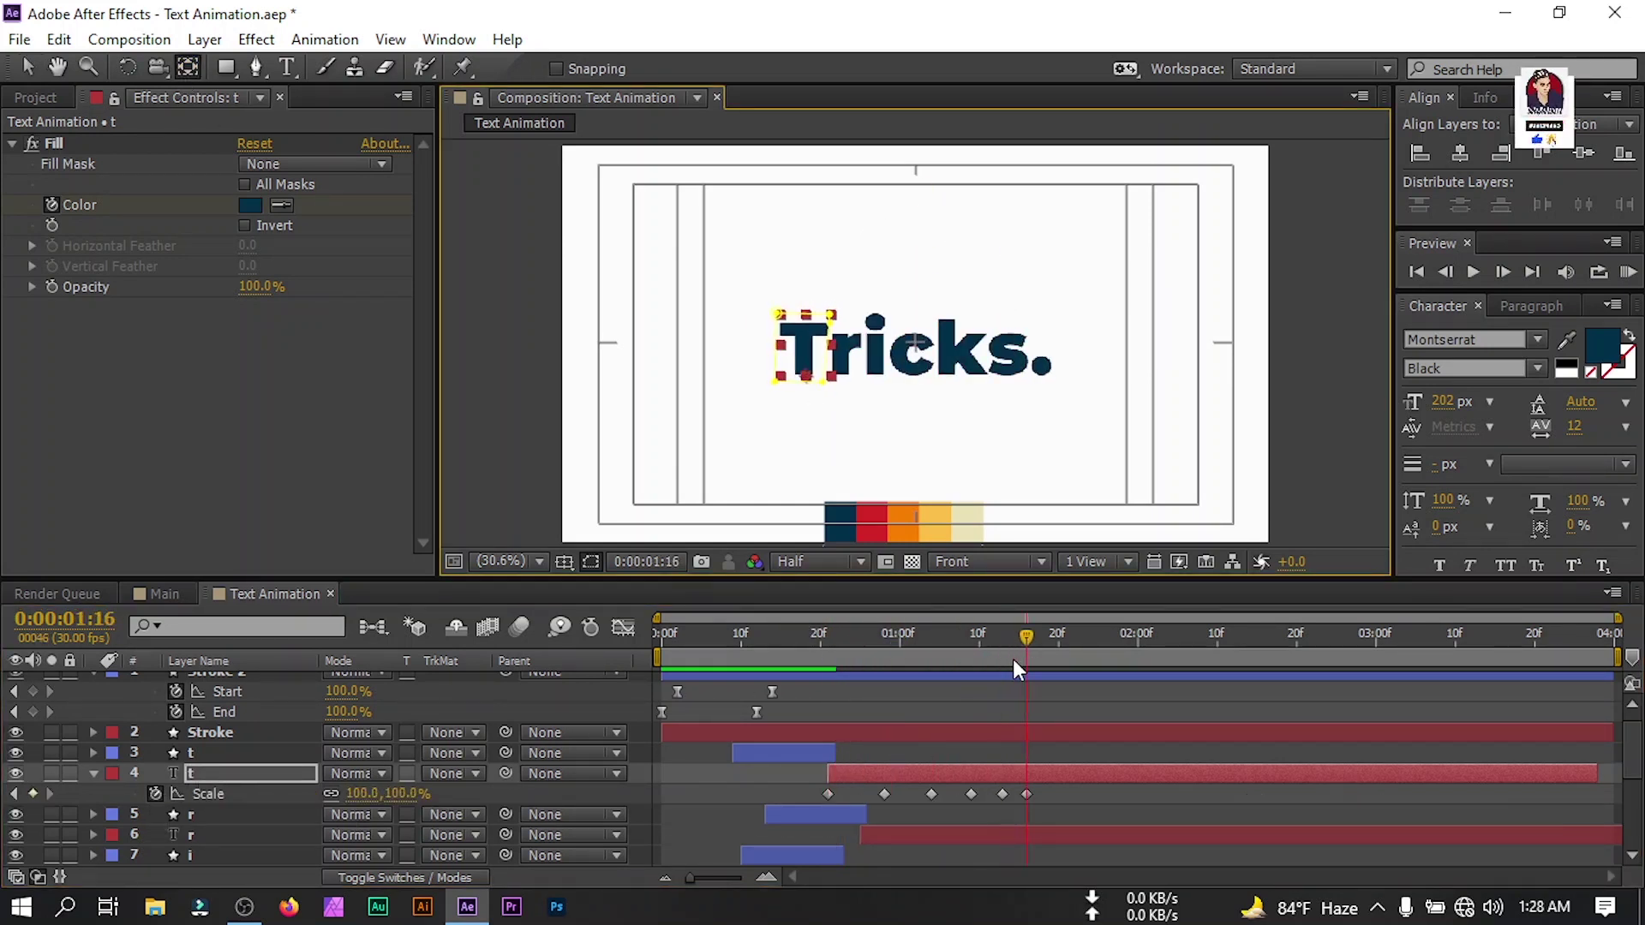
left_click(94, 773)
left_click(201, 816)
scroll(828, 431, "up", 1)
left_click_drag(917, 378, 842, 379)
scroll(850, 399, "up", 2)
left_click_drag(688, 459, 682, 457)
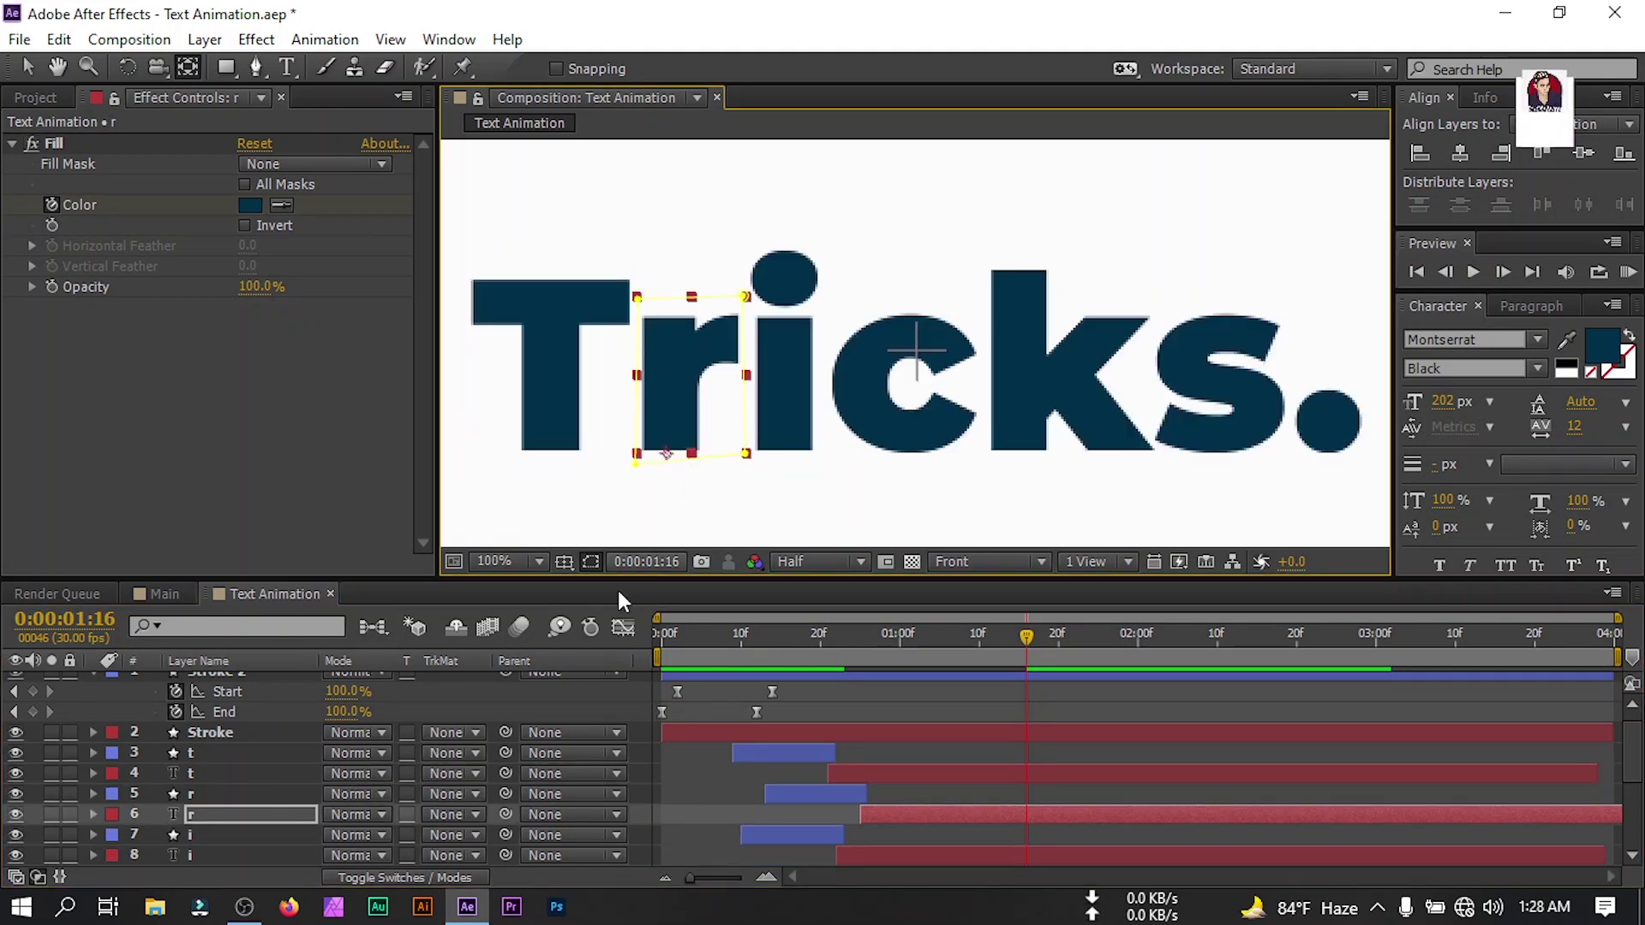
Move the anchor points of the i, c, k and s text layers to the bottom centre of each letter.
left_click(201, 855)
left_click_drag(916, 453, 787, 454)
scroll(219, 831, "down", 2)
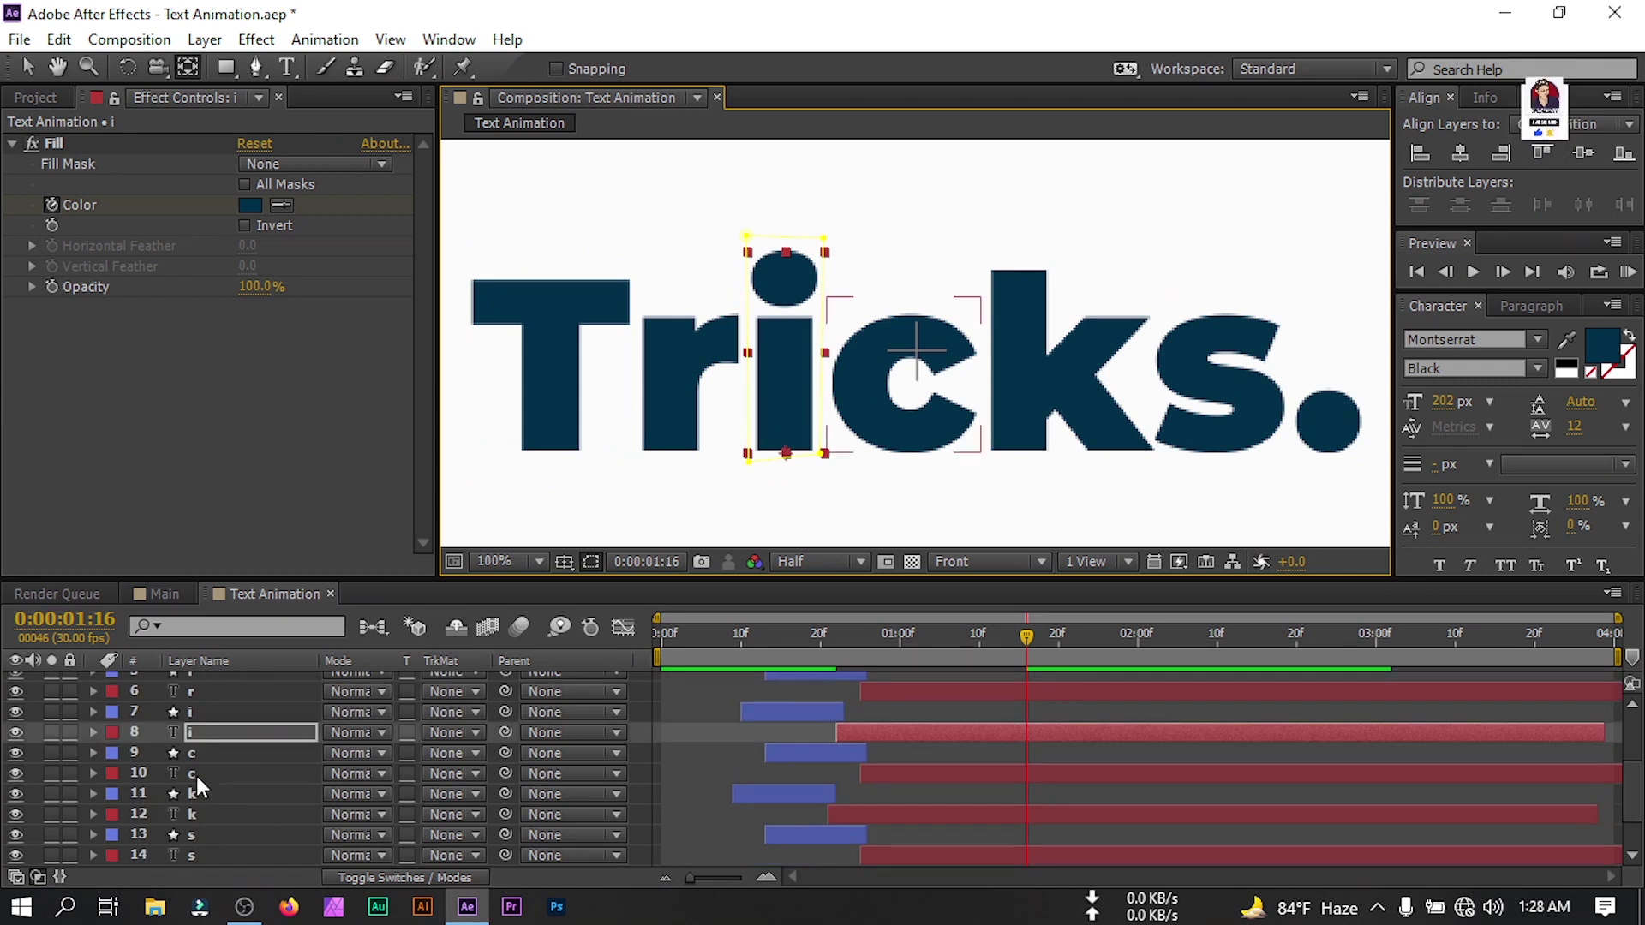
left_click(197, 773)
left_click_drag(918, 454, 1074, 454)
left_click(213, 815)
left_click(195, 855)
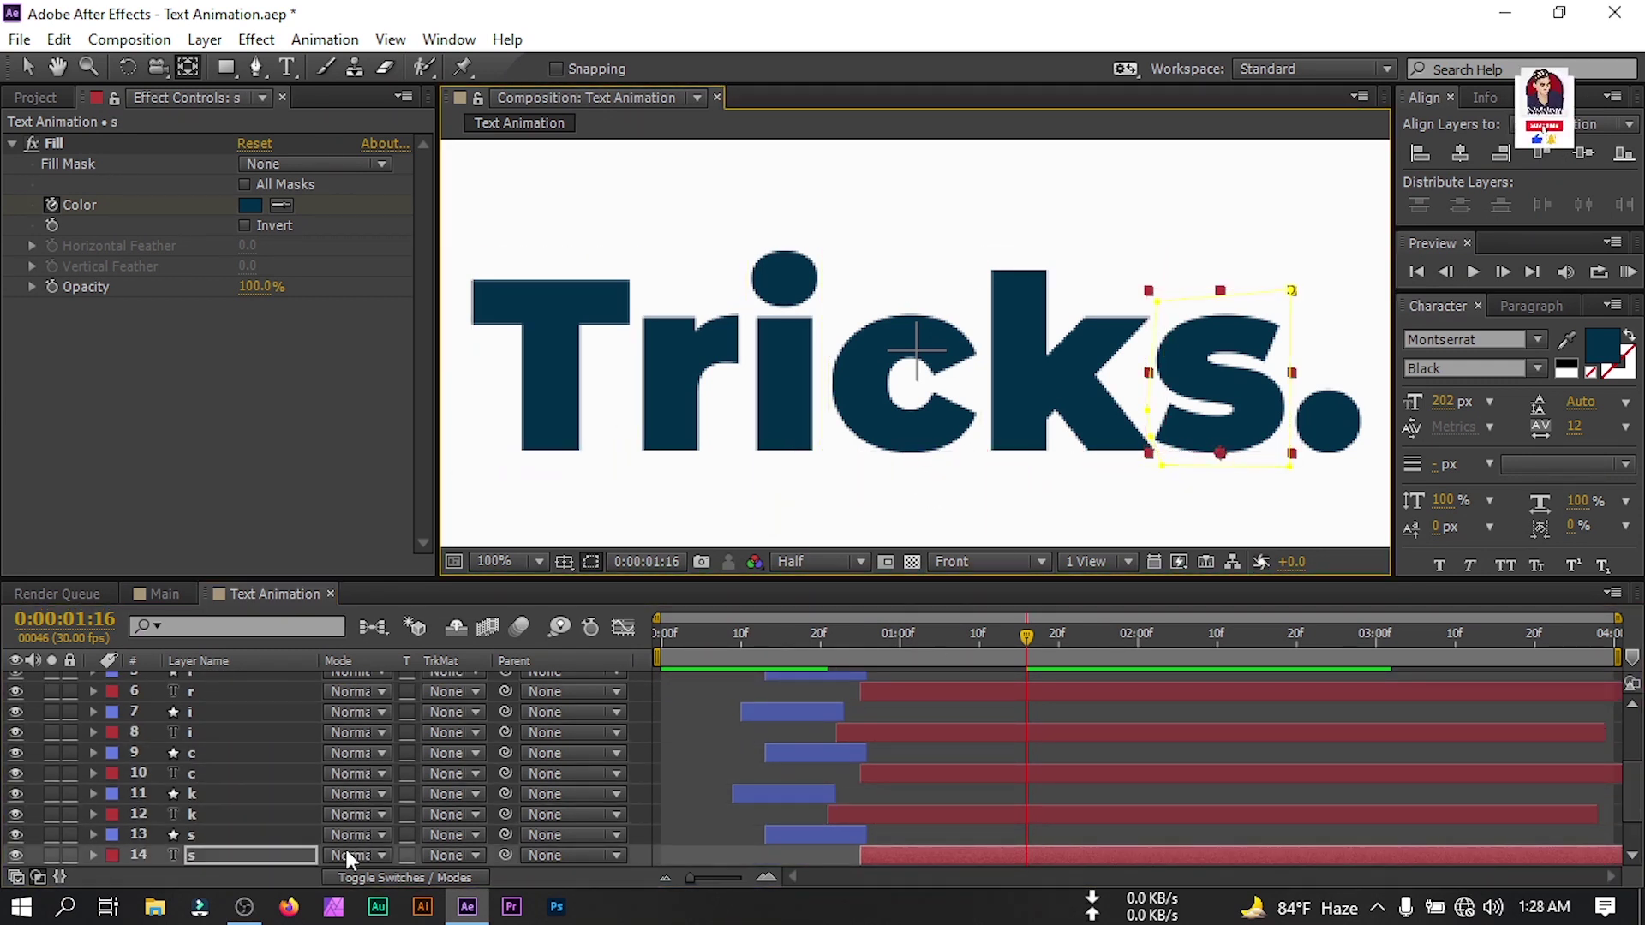
Apply Easy Ease to all six Scale keyframes of the T text layer and return to about 0:00:00:22.
scroll(204, 815, "down", 2)
left_click(506, 562)
left_click(553, 161)
scroll(261, 757, "up", 5)
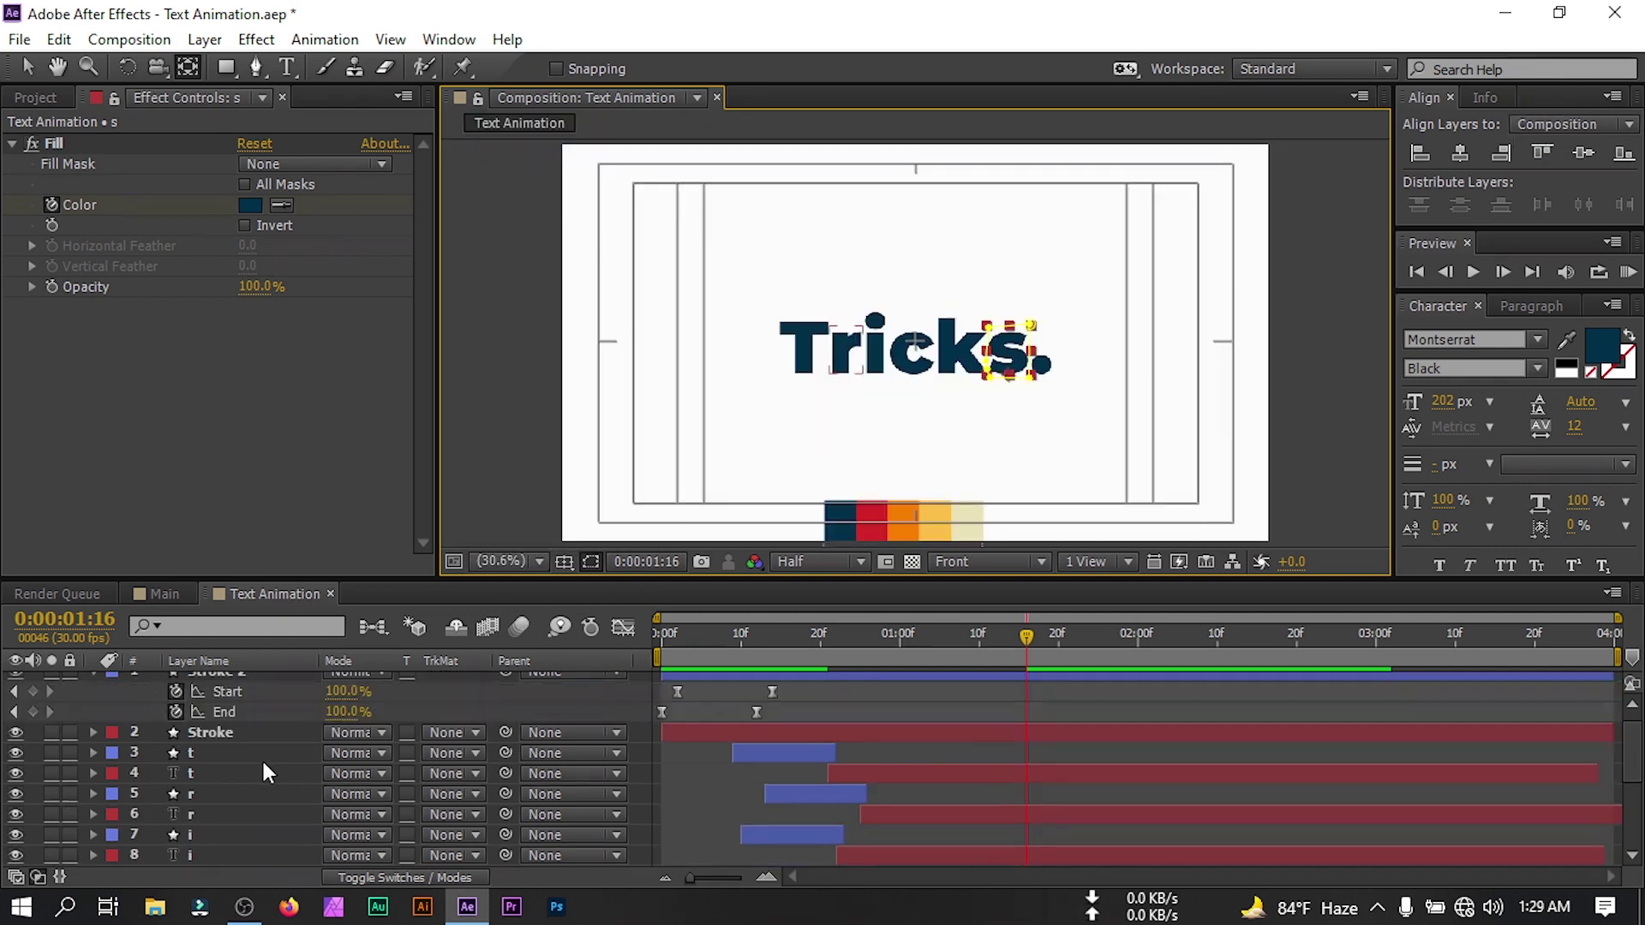
left_click(201, 775)
key("s")
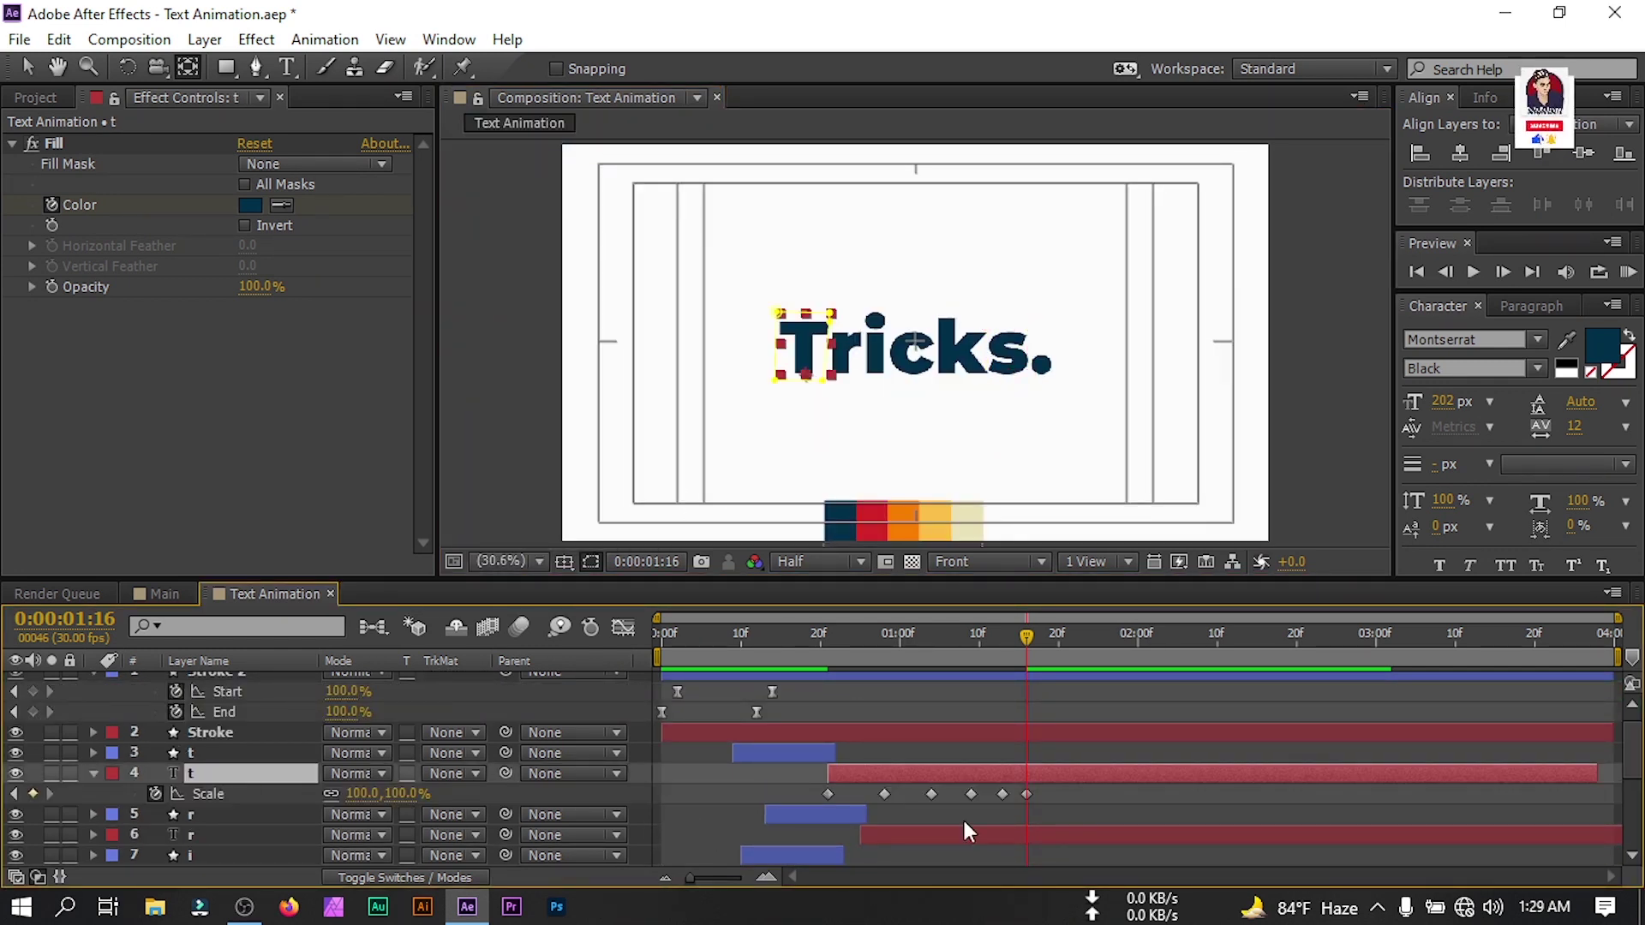
left_click_drag(1045, 800, 821, 790)
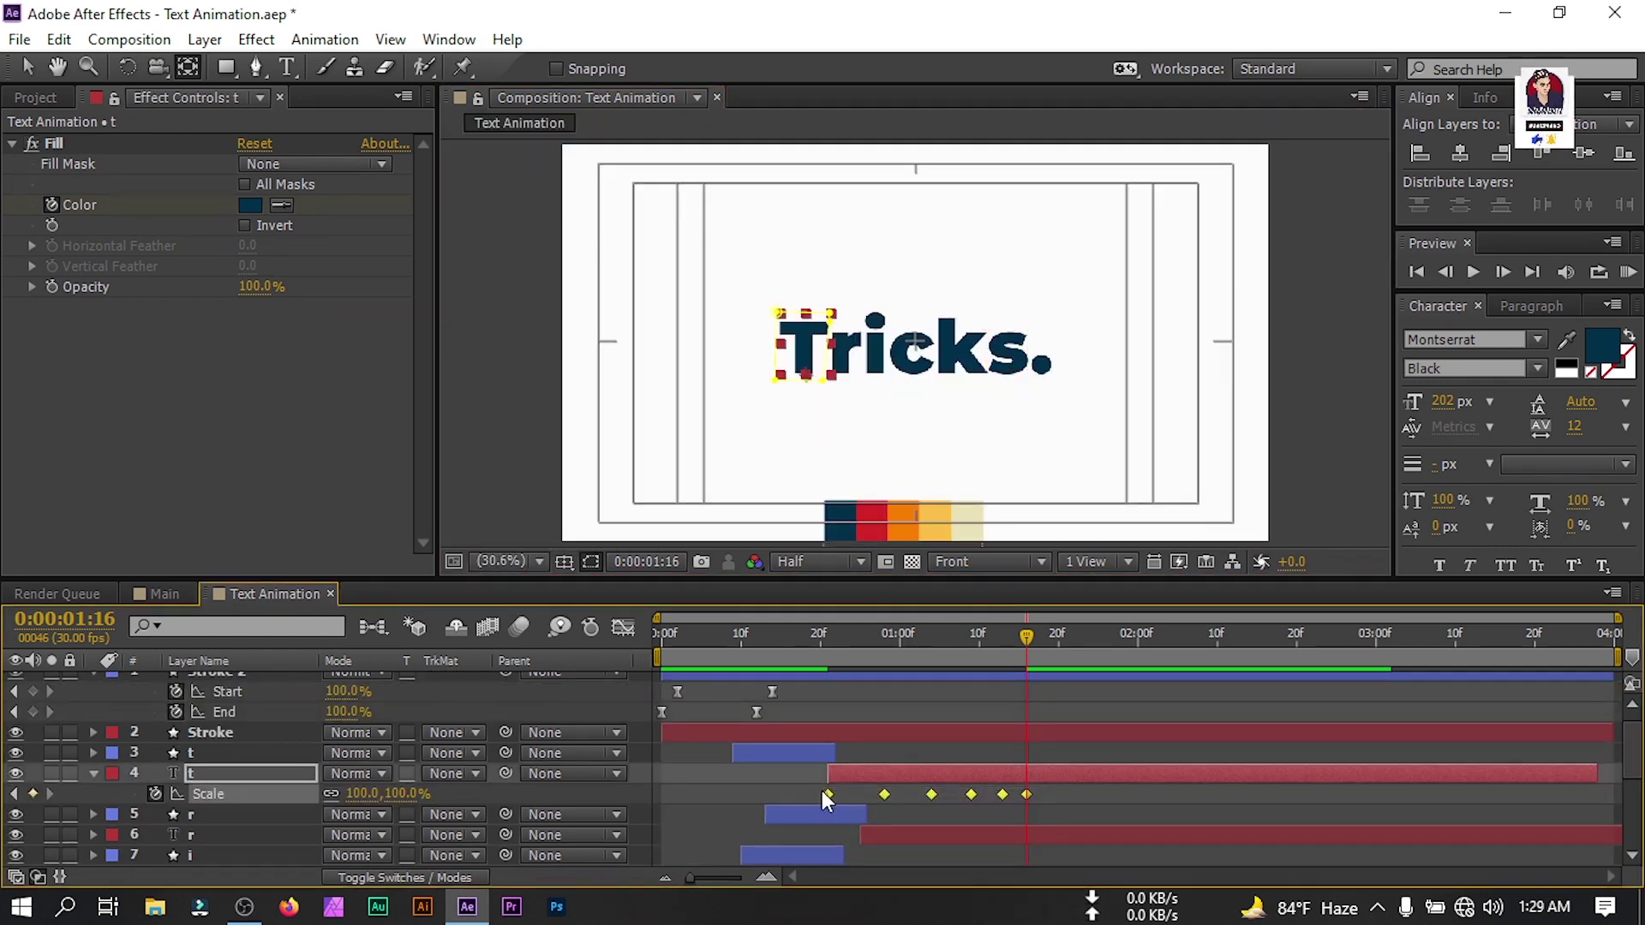
right_click(828, 792)
mouse_move(886, 775)
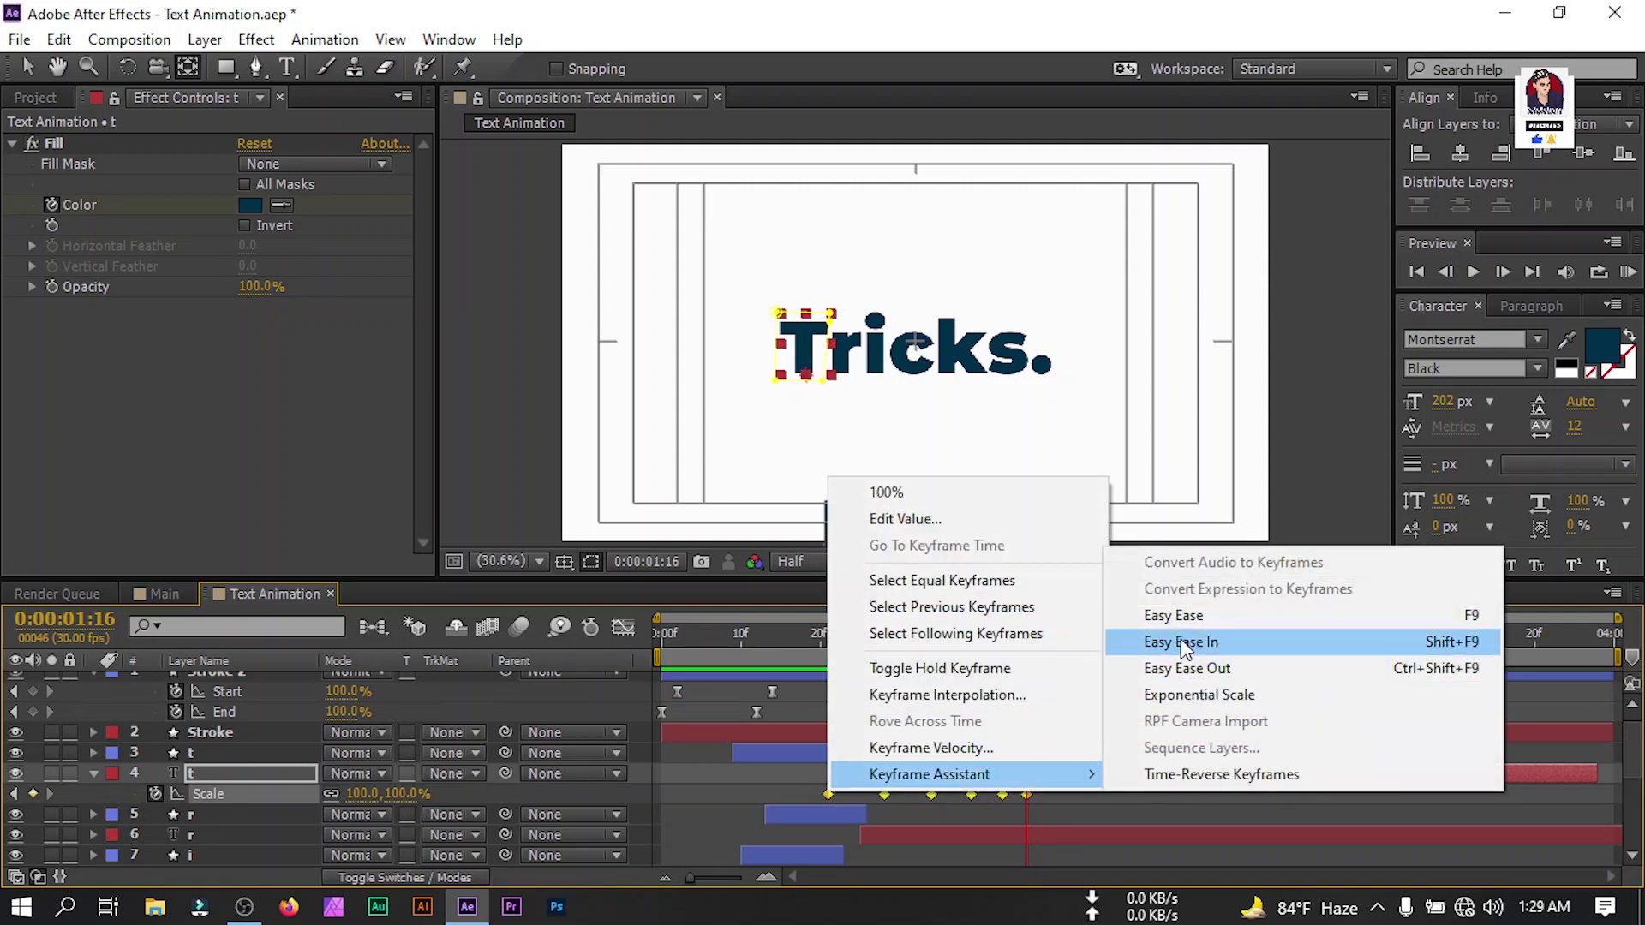
left_click(1201, 620)
left_click_drag(1028, 638, 835, 689)
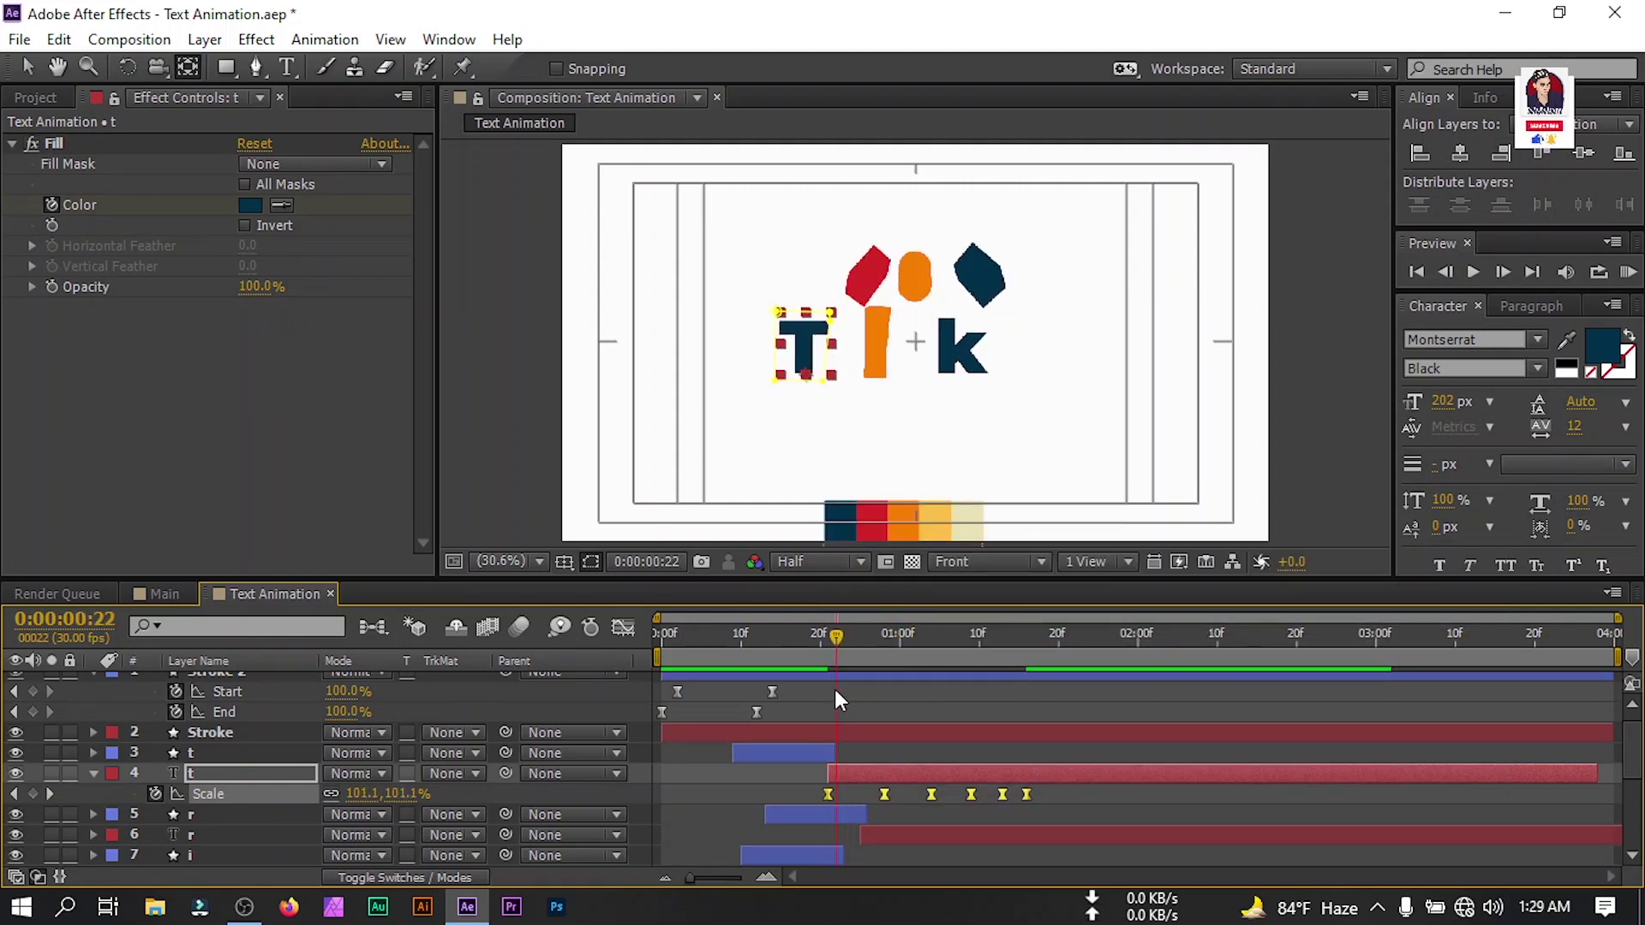
Copy all Scale keyframes of the T text layer and paste them onto the r text layer at 0:00:00:25.
left_click_drag(1050, 799, 822, 789)
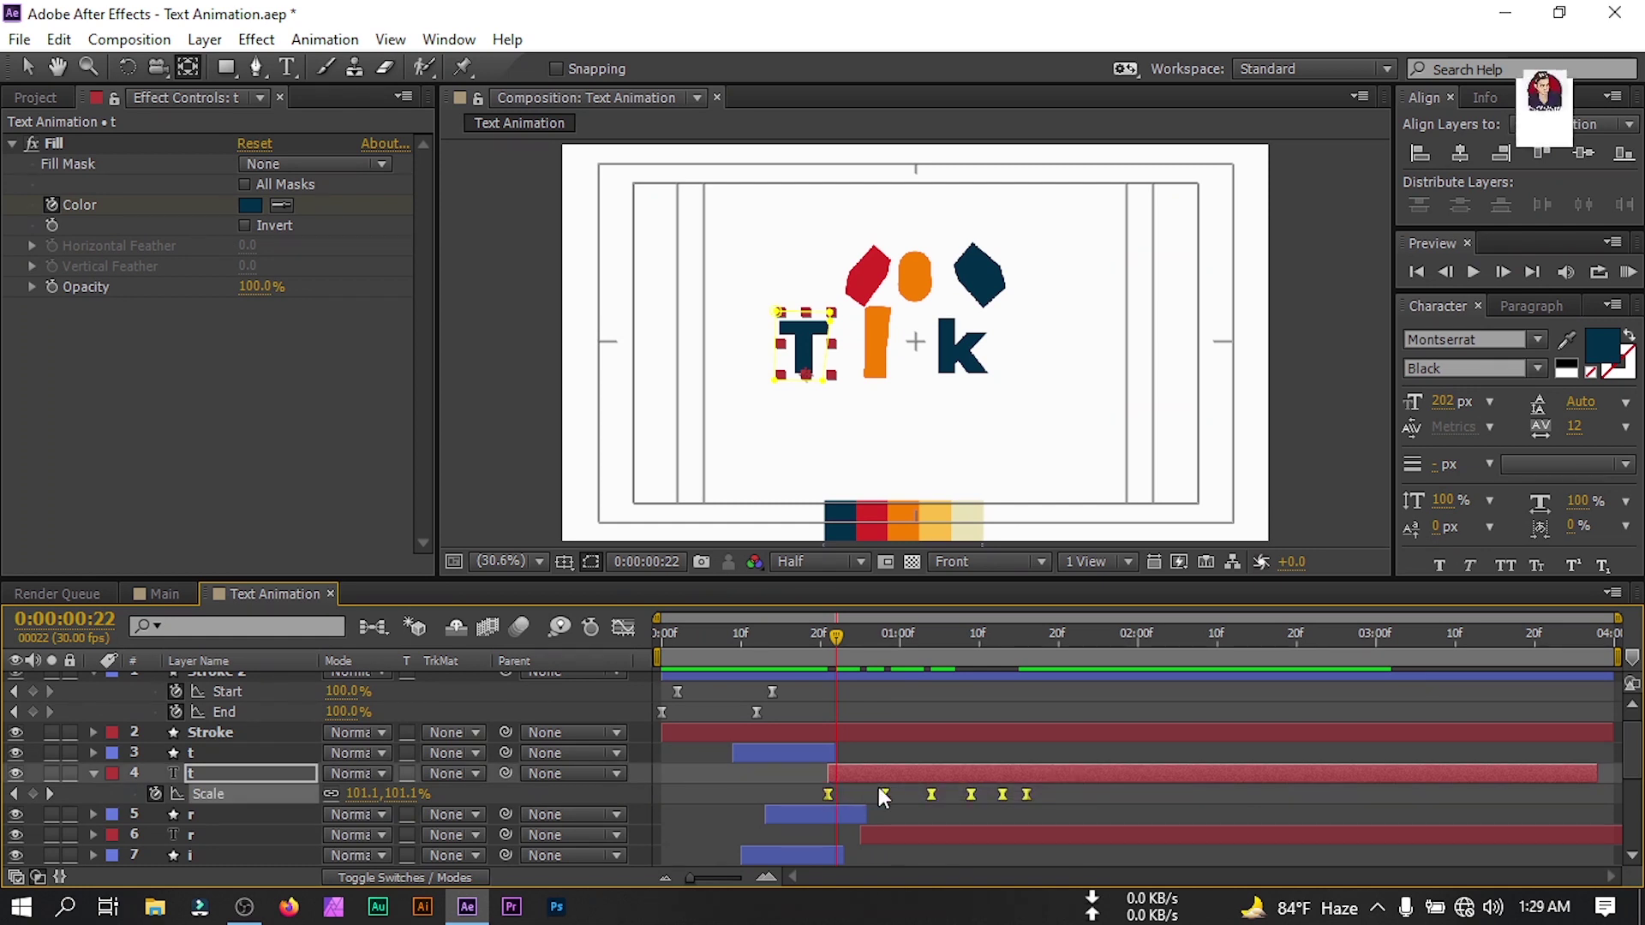
left_click(208, 836)
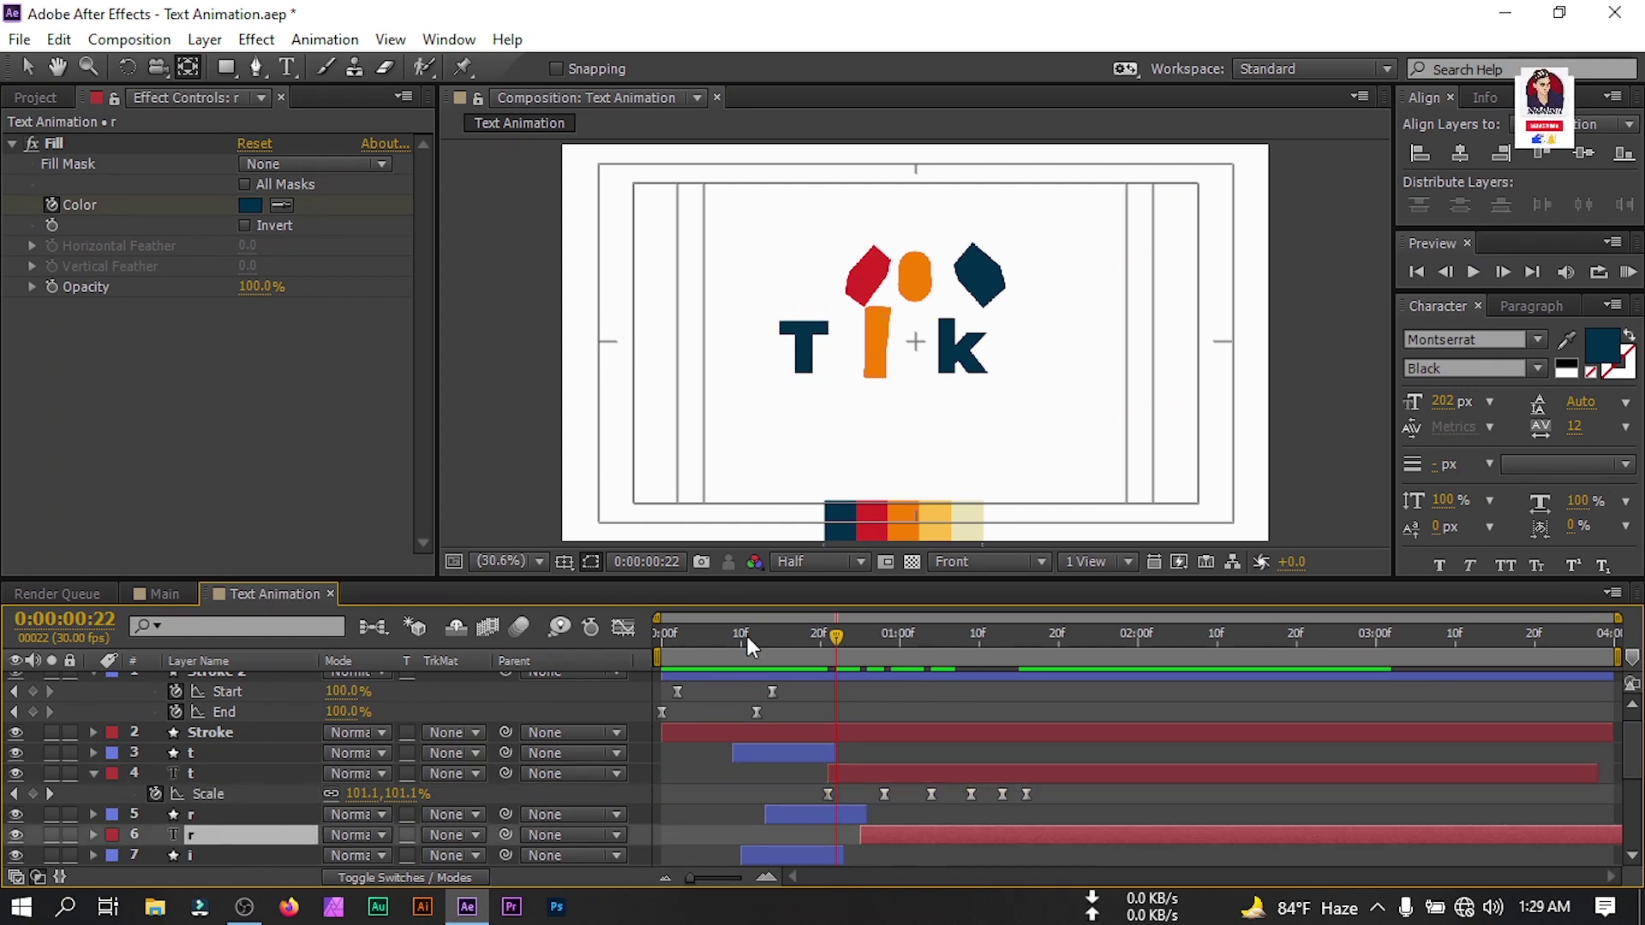
left_click_drag(833, 640, 855, 644)
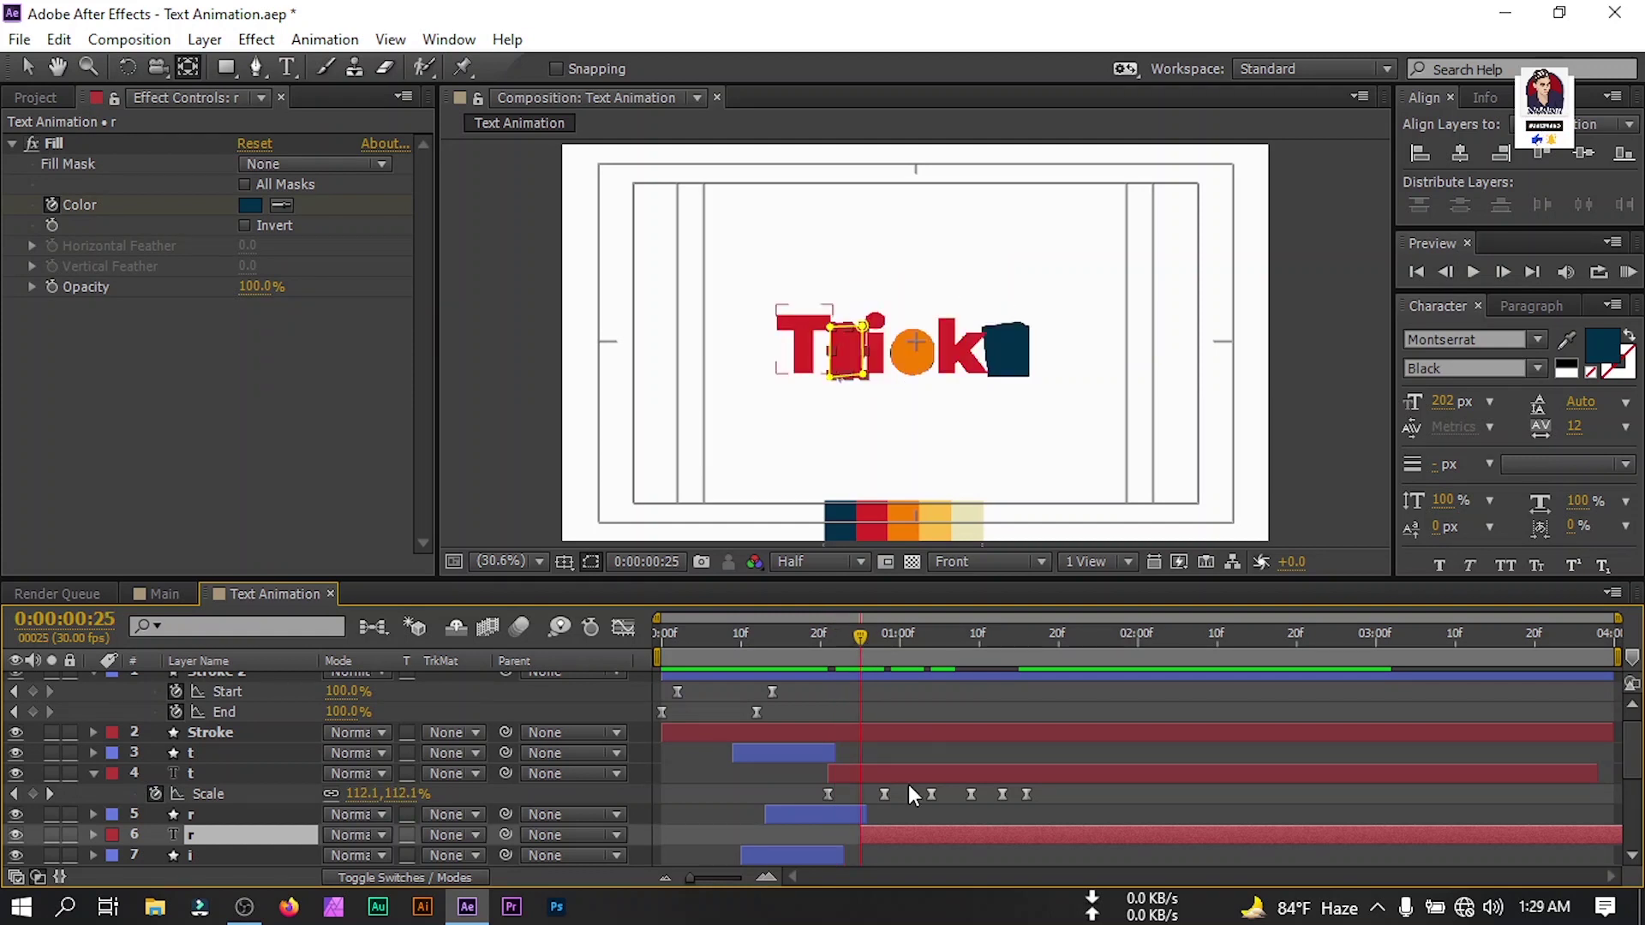
scroll(892, 795, "down", 3)
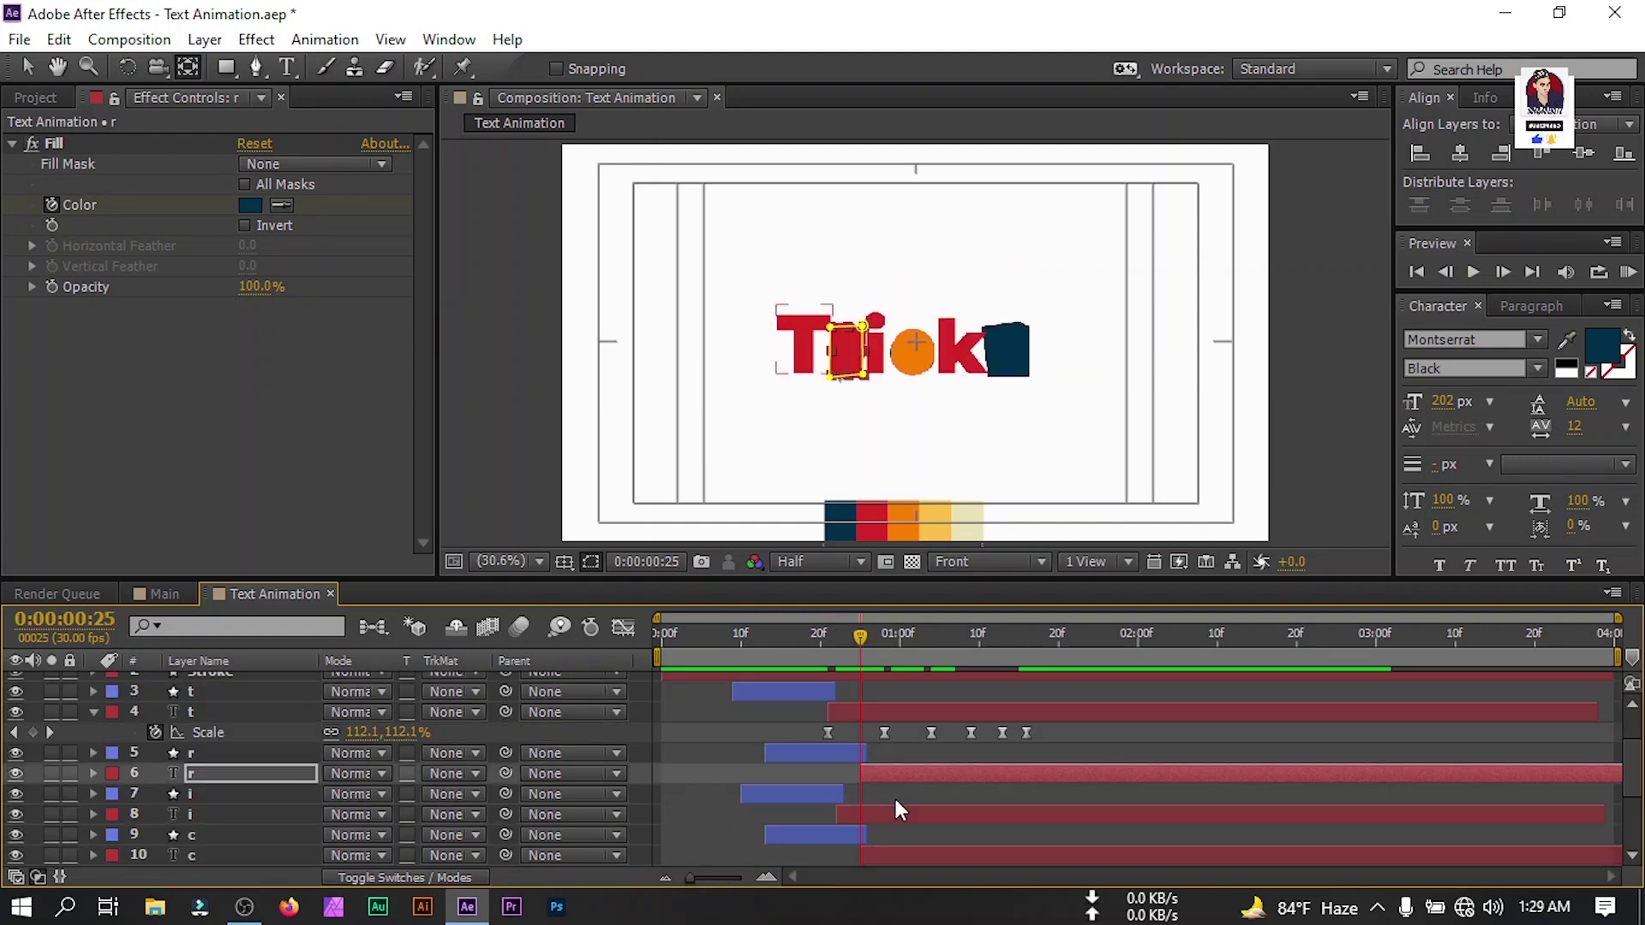
Paste the copied Scale keyframes onto the remaining letter text layers, starting at each layer's in point.
left_click(238, 816)
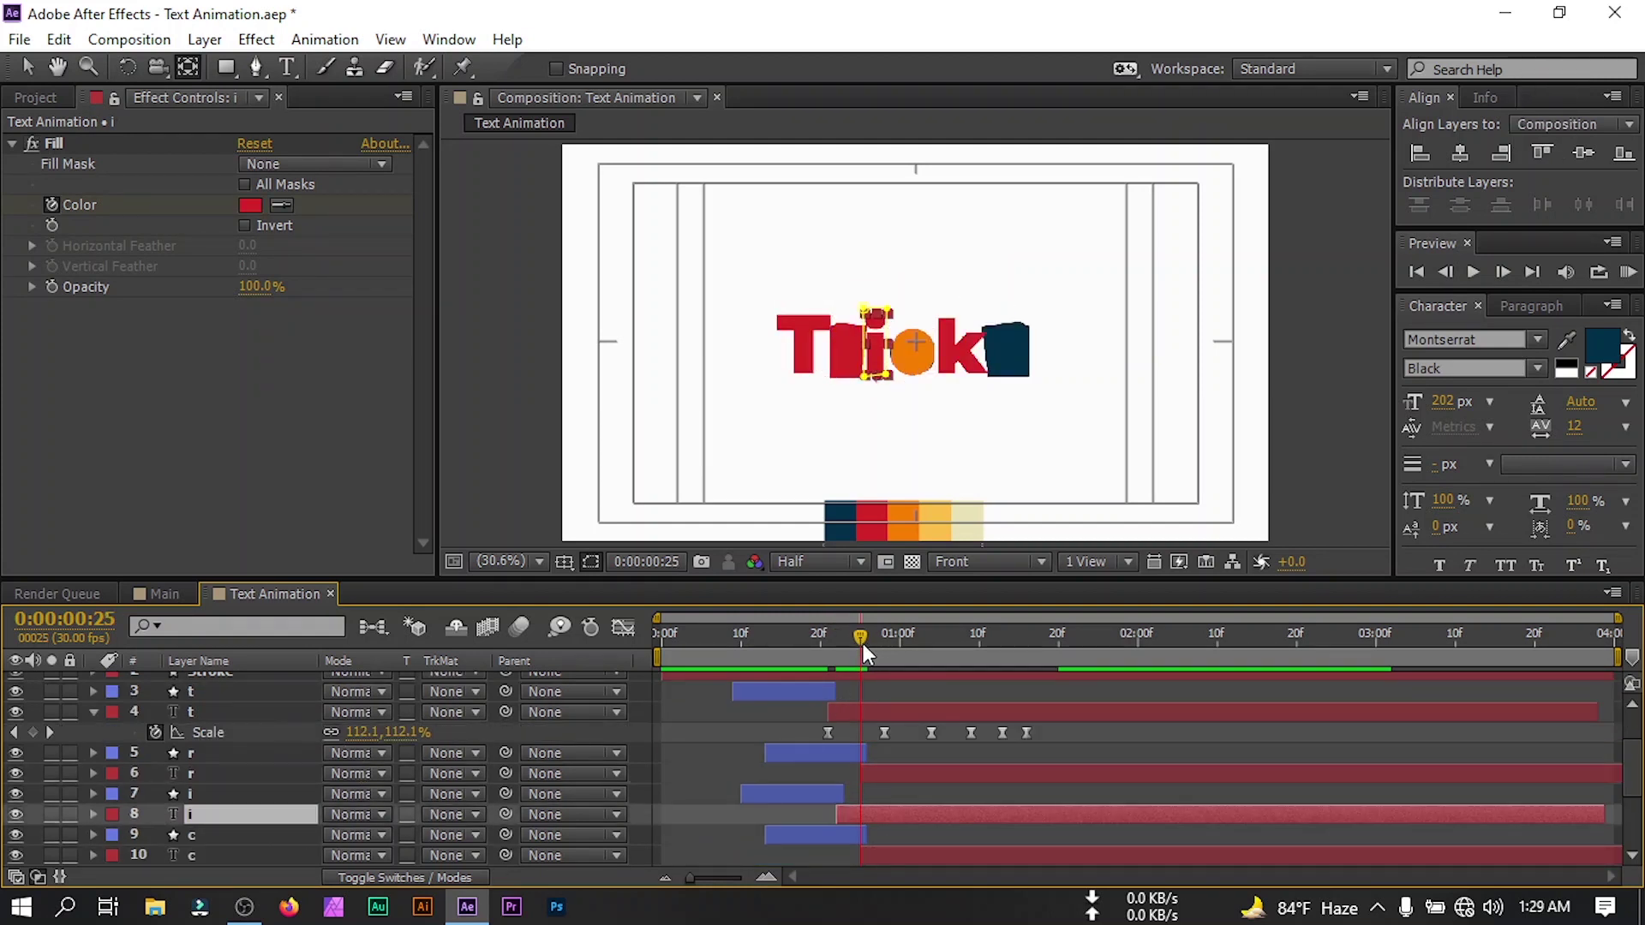
mouse_move(857, 642)
left_mouse_down()
mouse_move(835, 642)
mouse_move(860, 644)
left_mouse_up()
scroll(899, 792, "down", 1)
left_click(900, 797)
scroll(890, 831, "down", 2)
left_click(893, 816)
key("i")
left_click(905, 696)
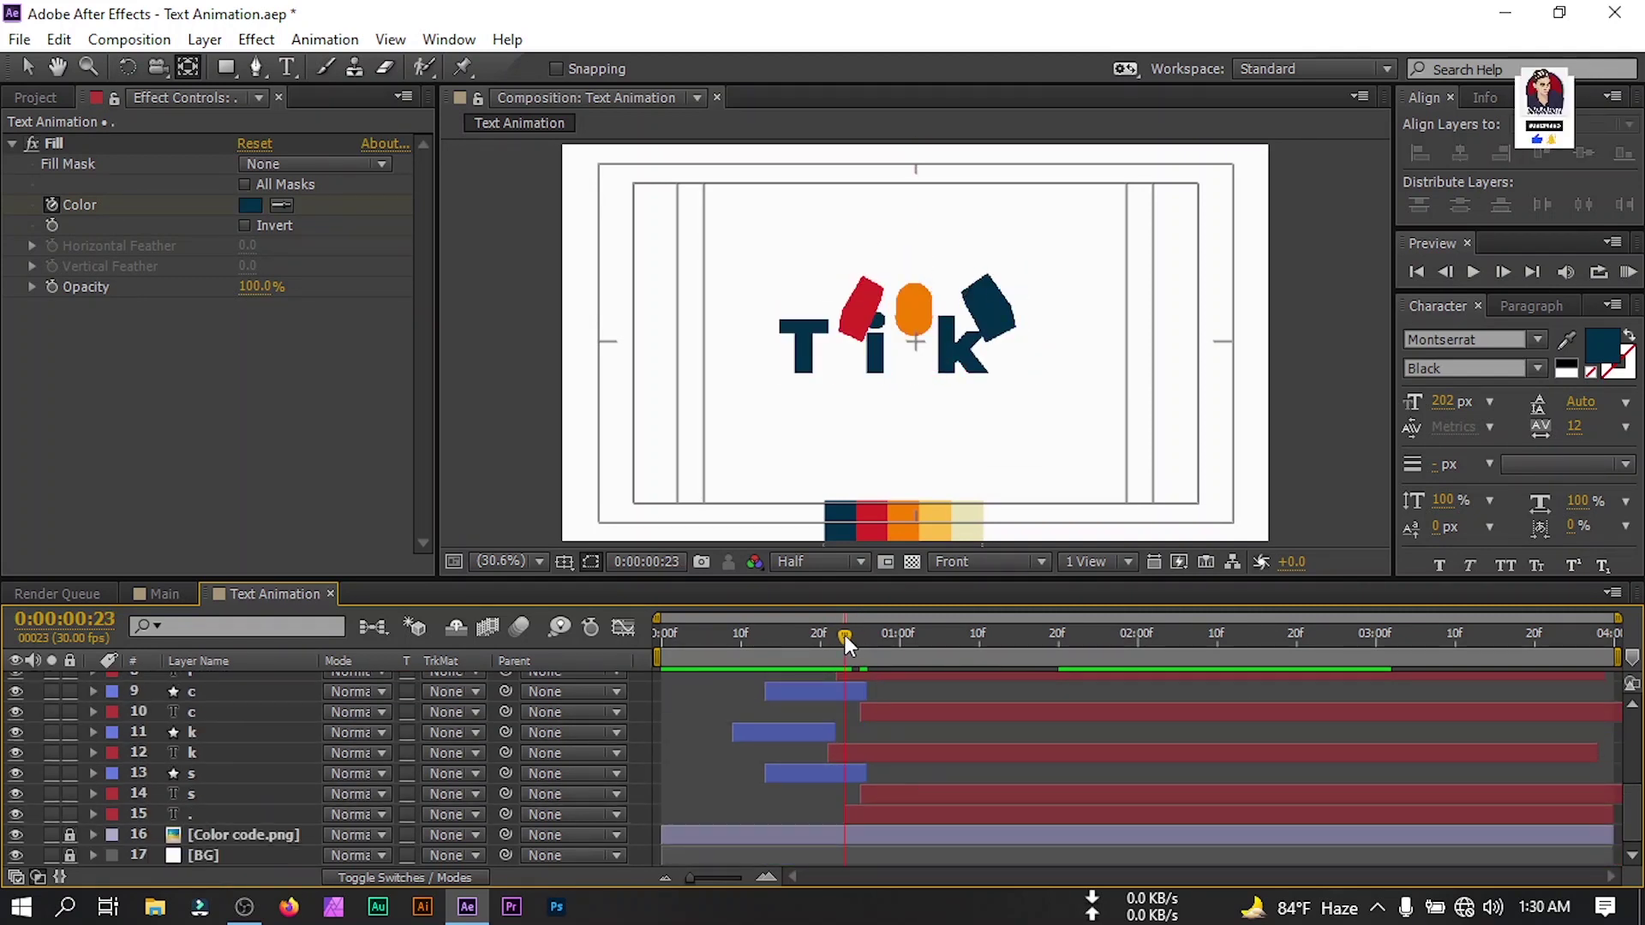
Preview the animation from the start and turn off the title/action safe guides in the composition view.
key("Home")
key("space")
key("space")
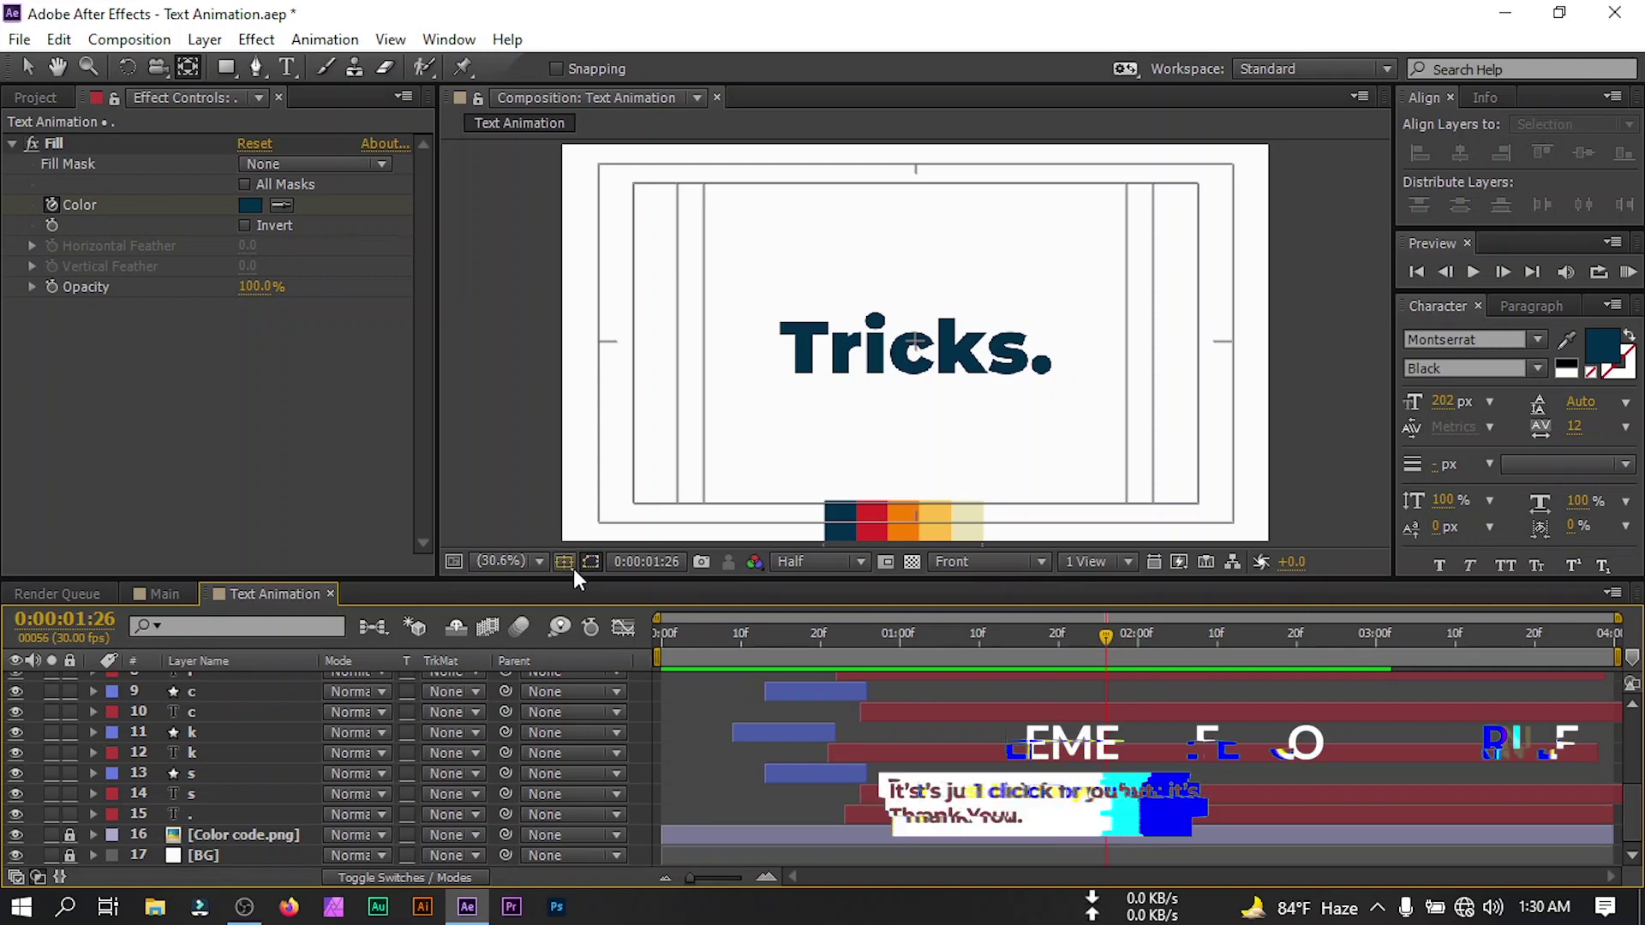
left_click(570, 566)
left_click(629, 590)
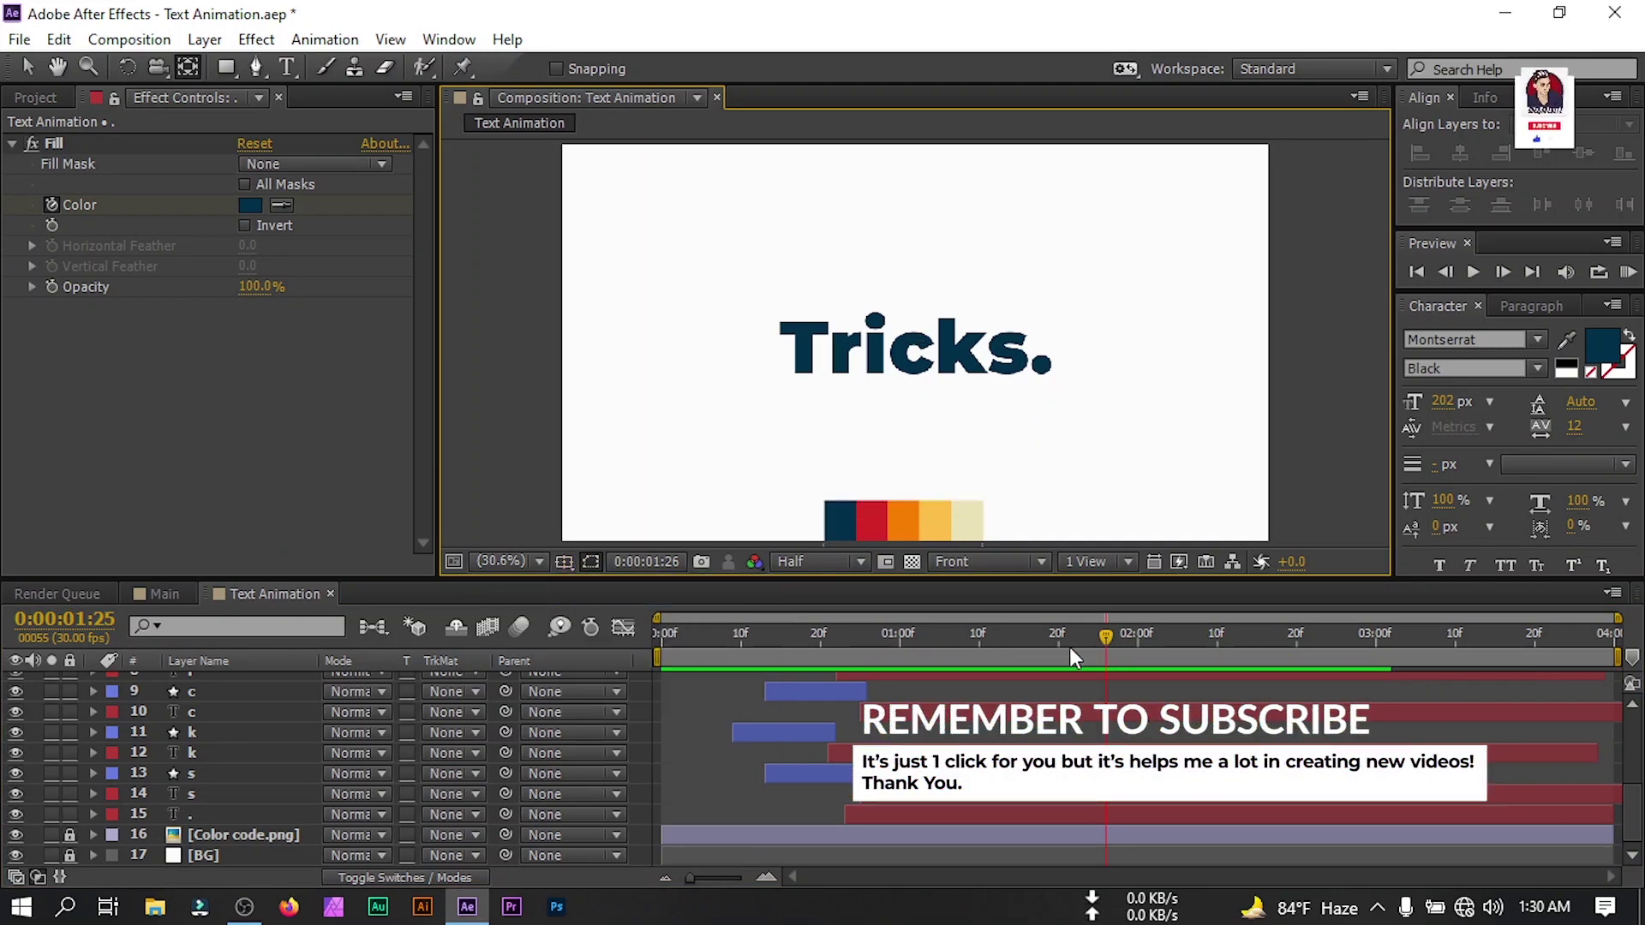
left_click_drag(1070, 648, 637, 691)
key("space")
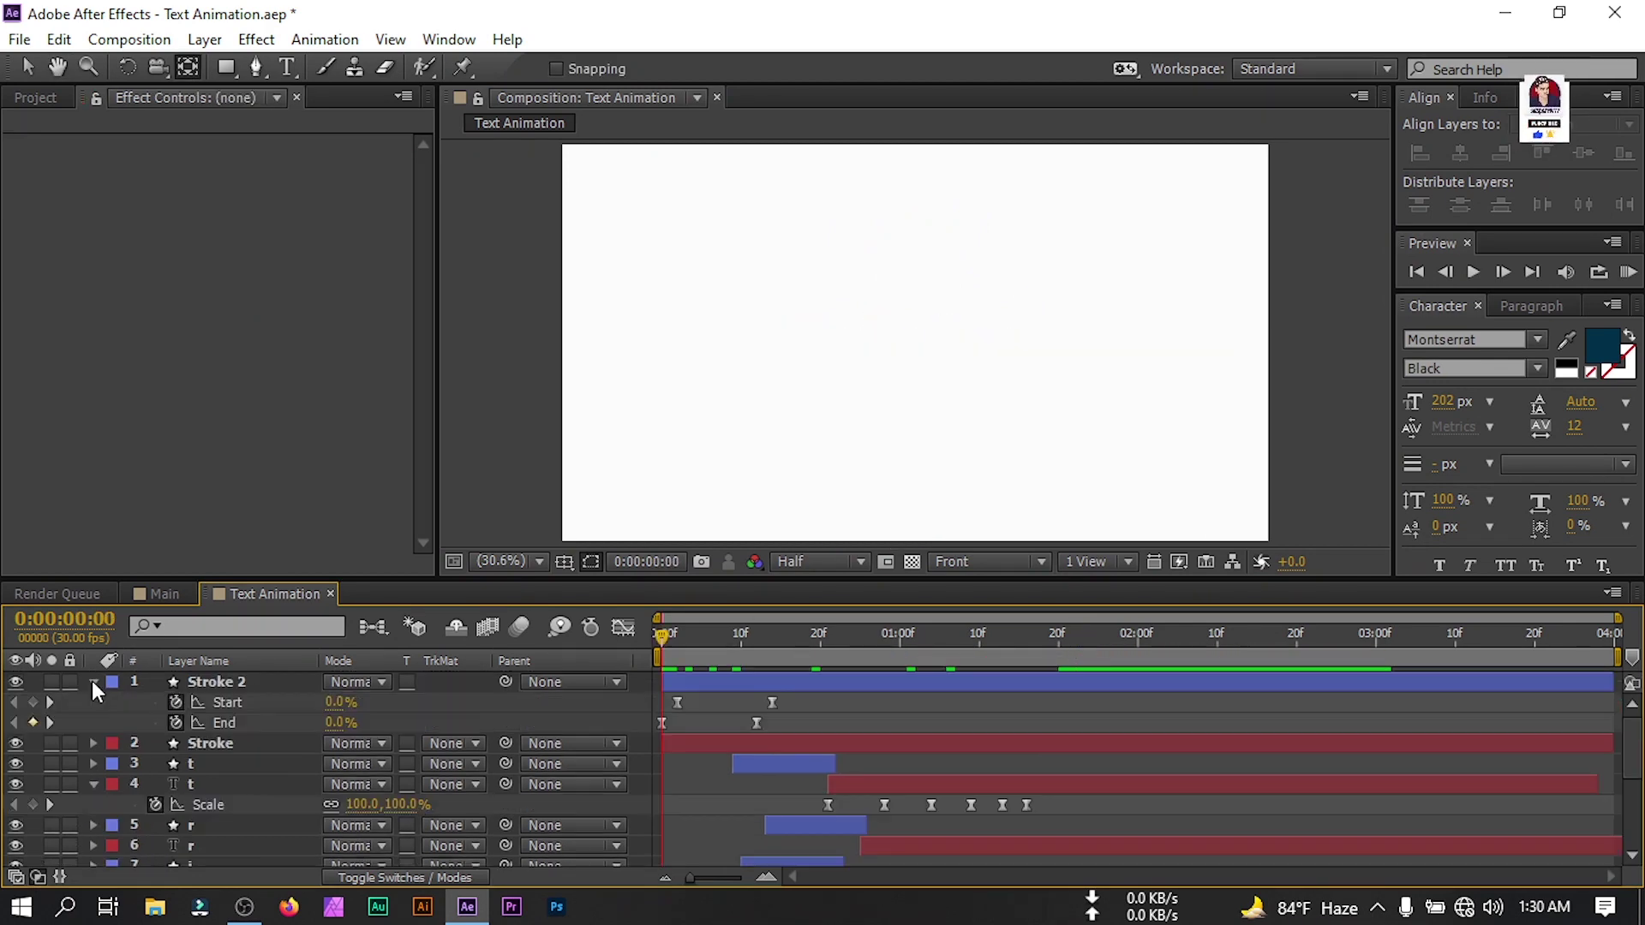
Collapse the revealed keyframe properties of all layers and clear the layer selection.
left_click(191, 679)
key("ctrl+a")
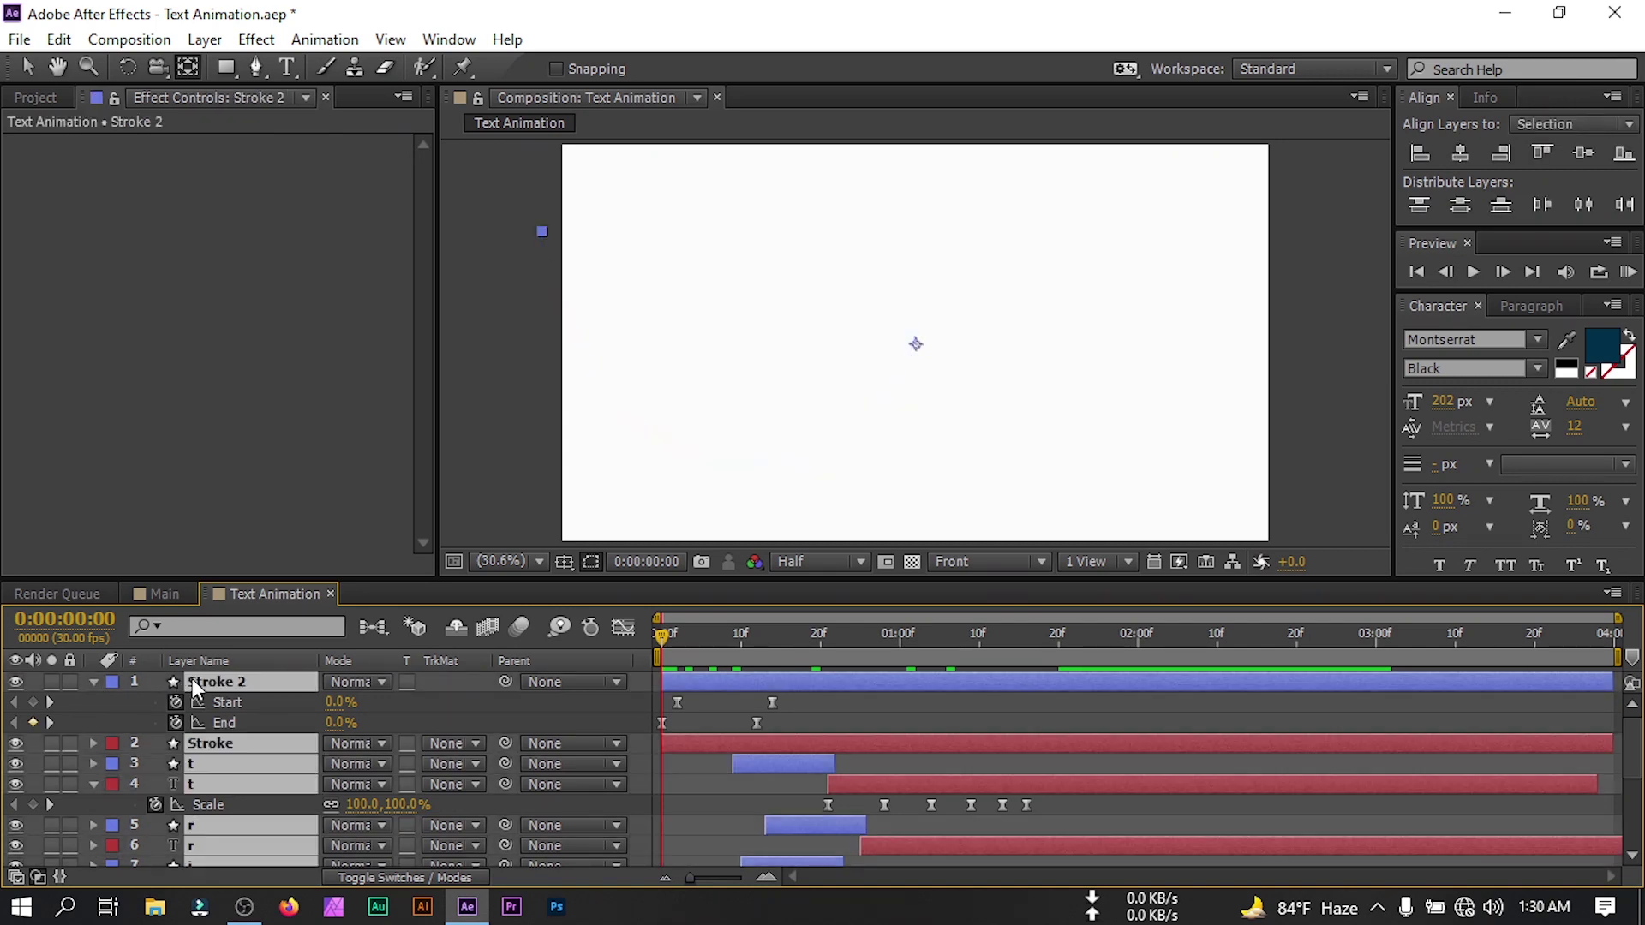
key("u")
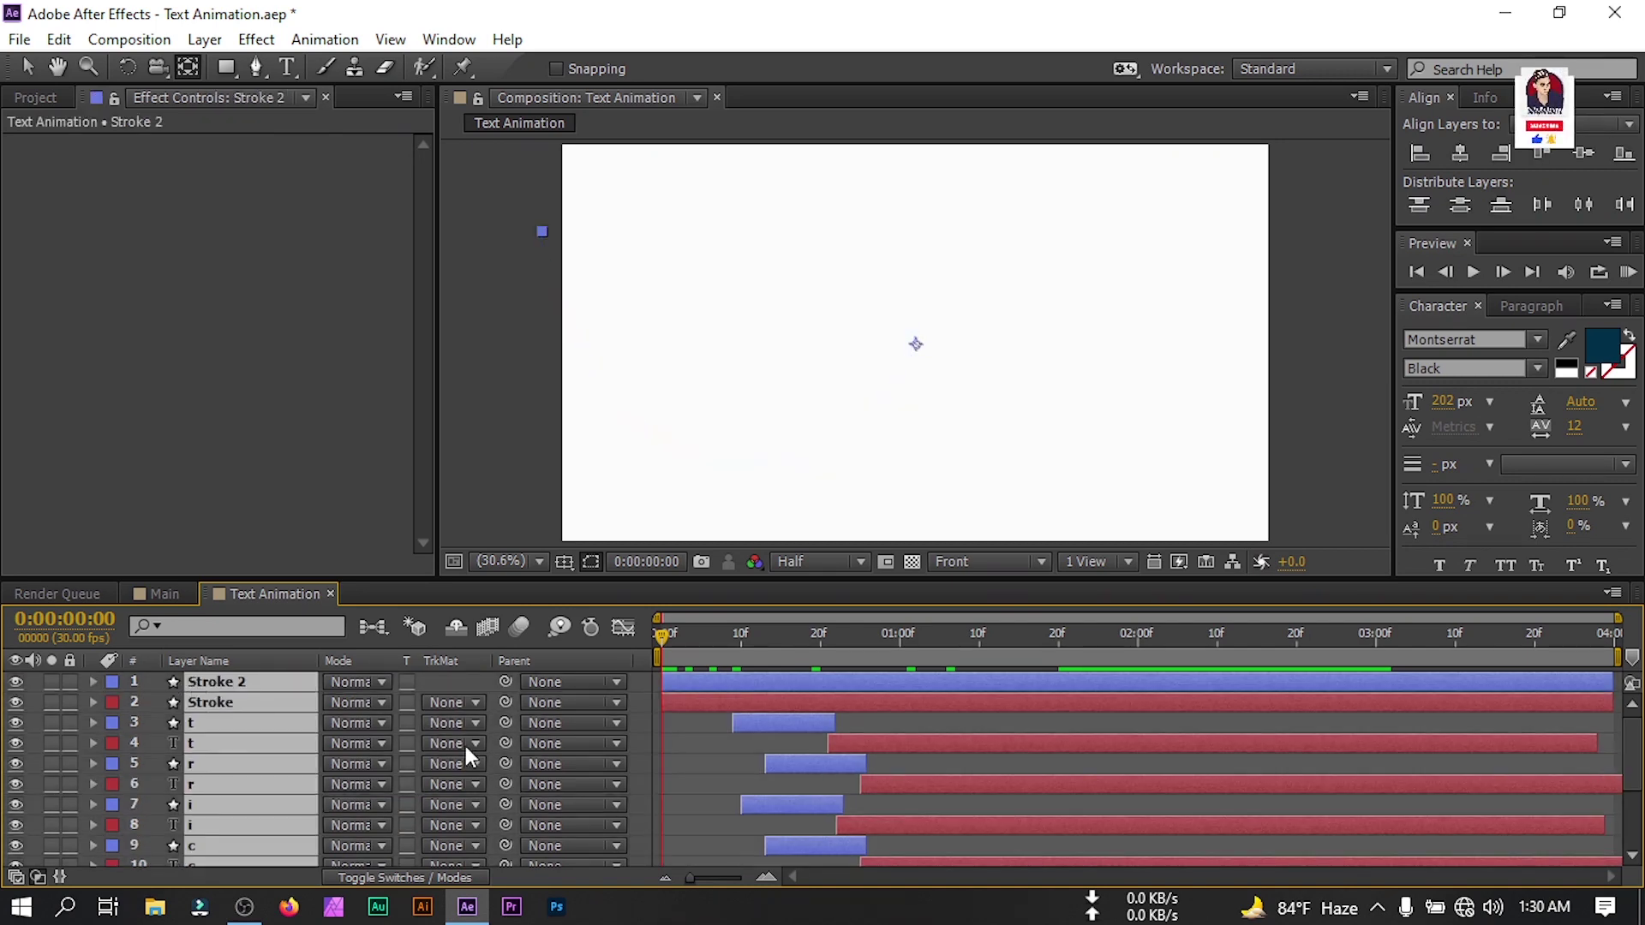
left_click(143, 746)
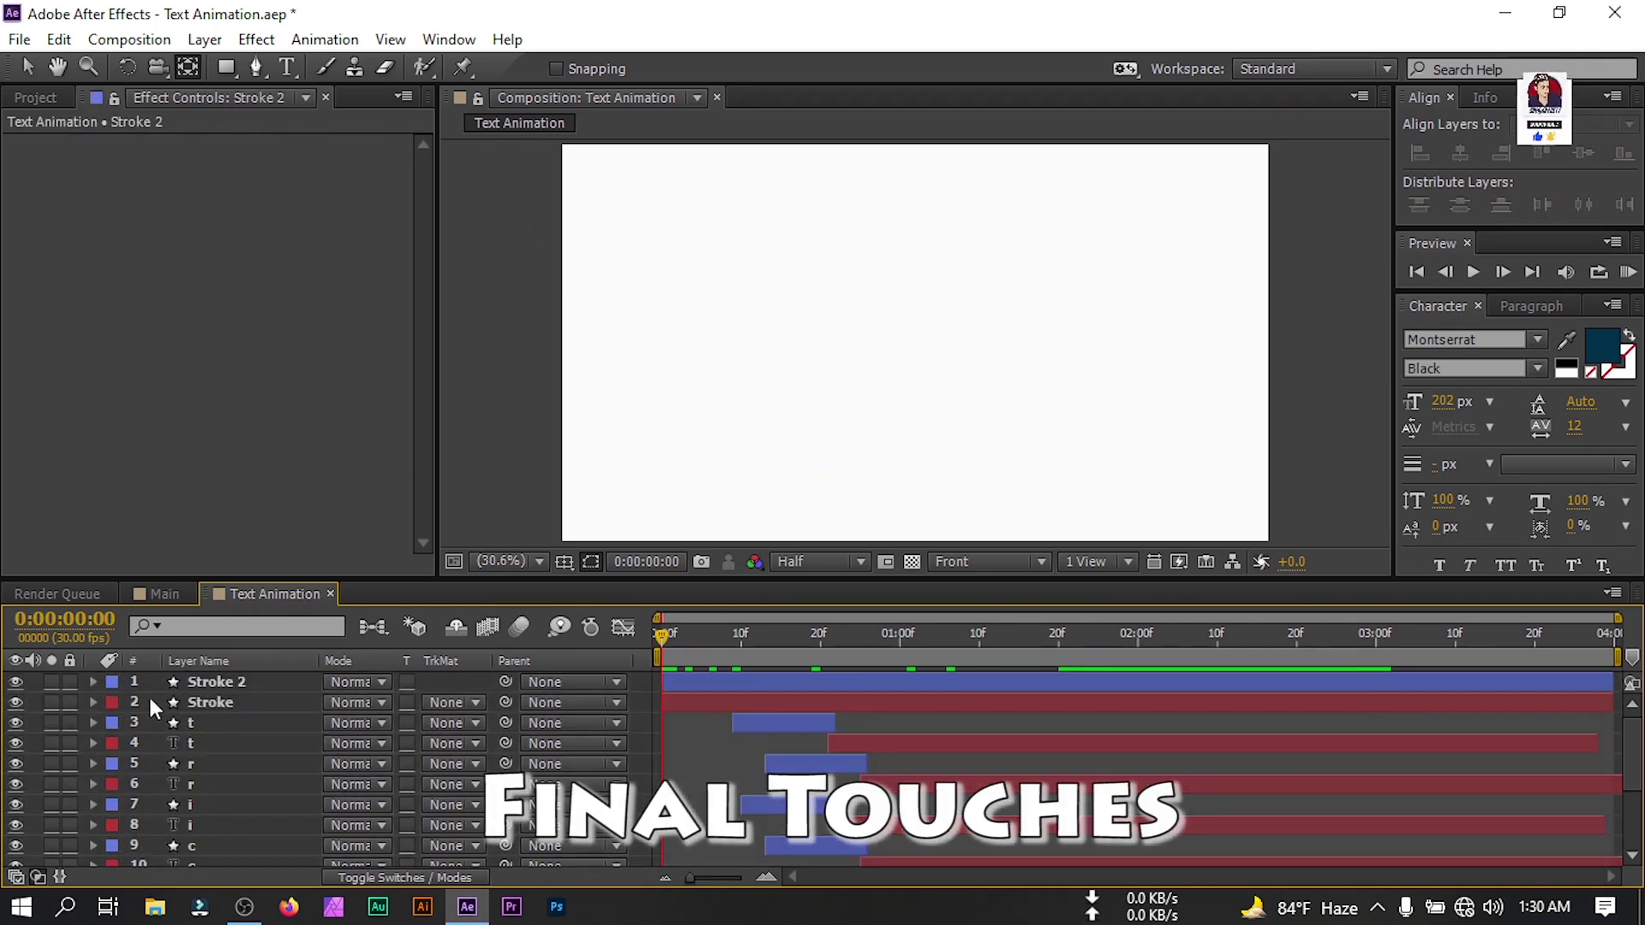
Add a new adjustment layer above all other layers and rename it Scale.
left_click(192, 44)
mouse_move(352, 36)
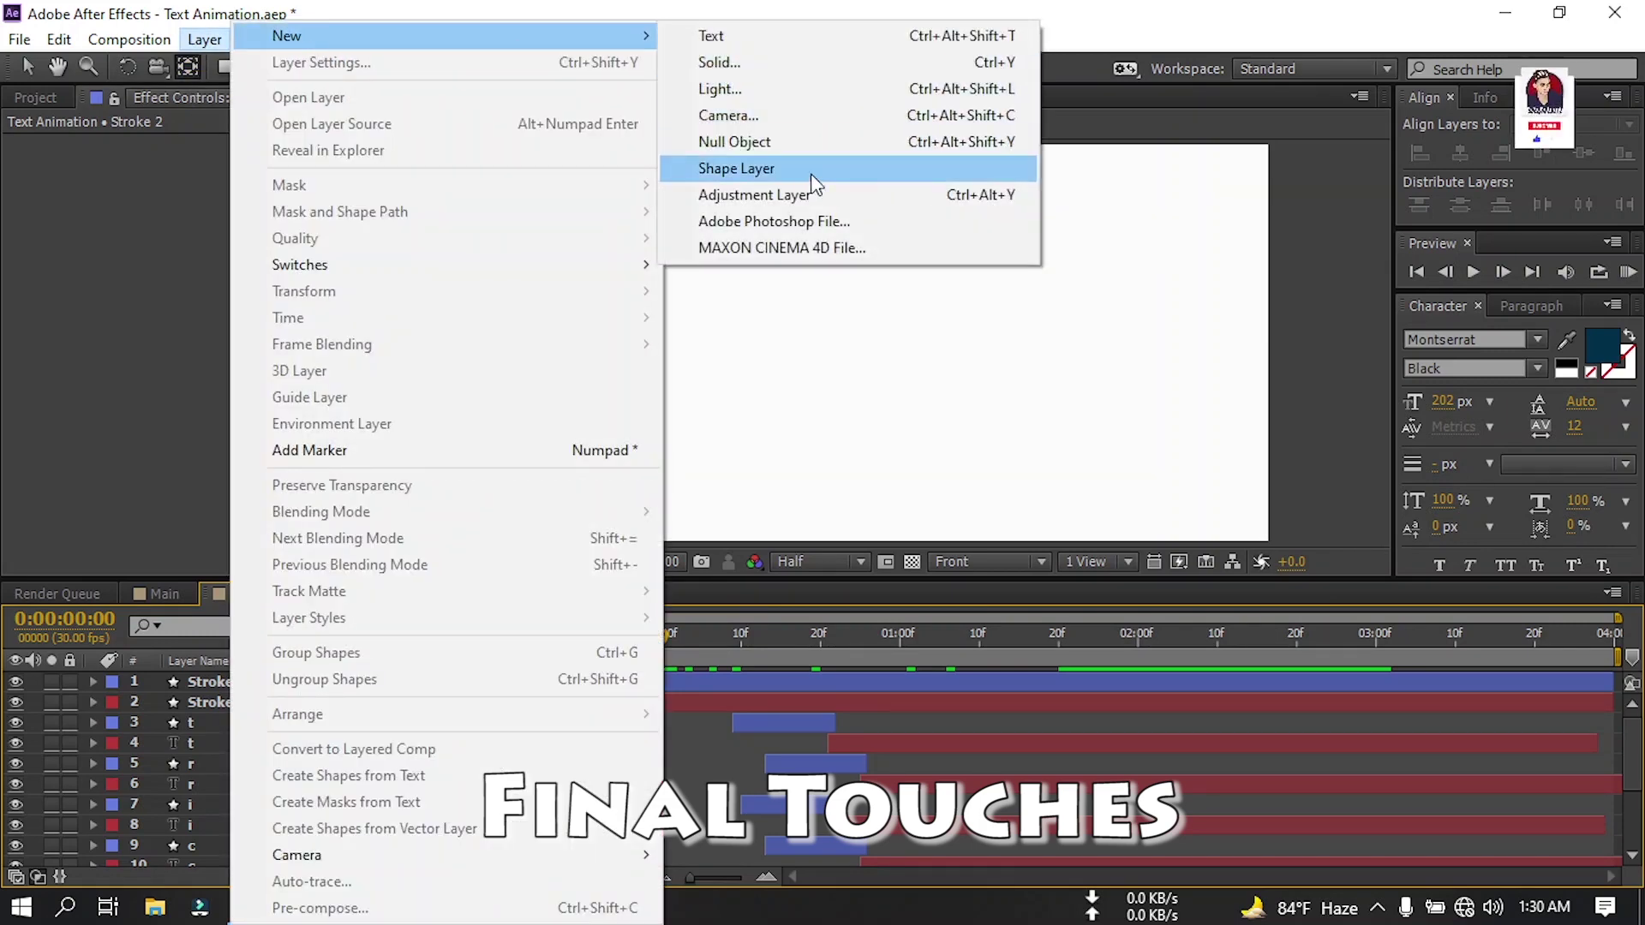
left_click(812, 196)
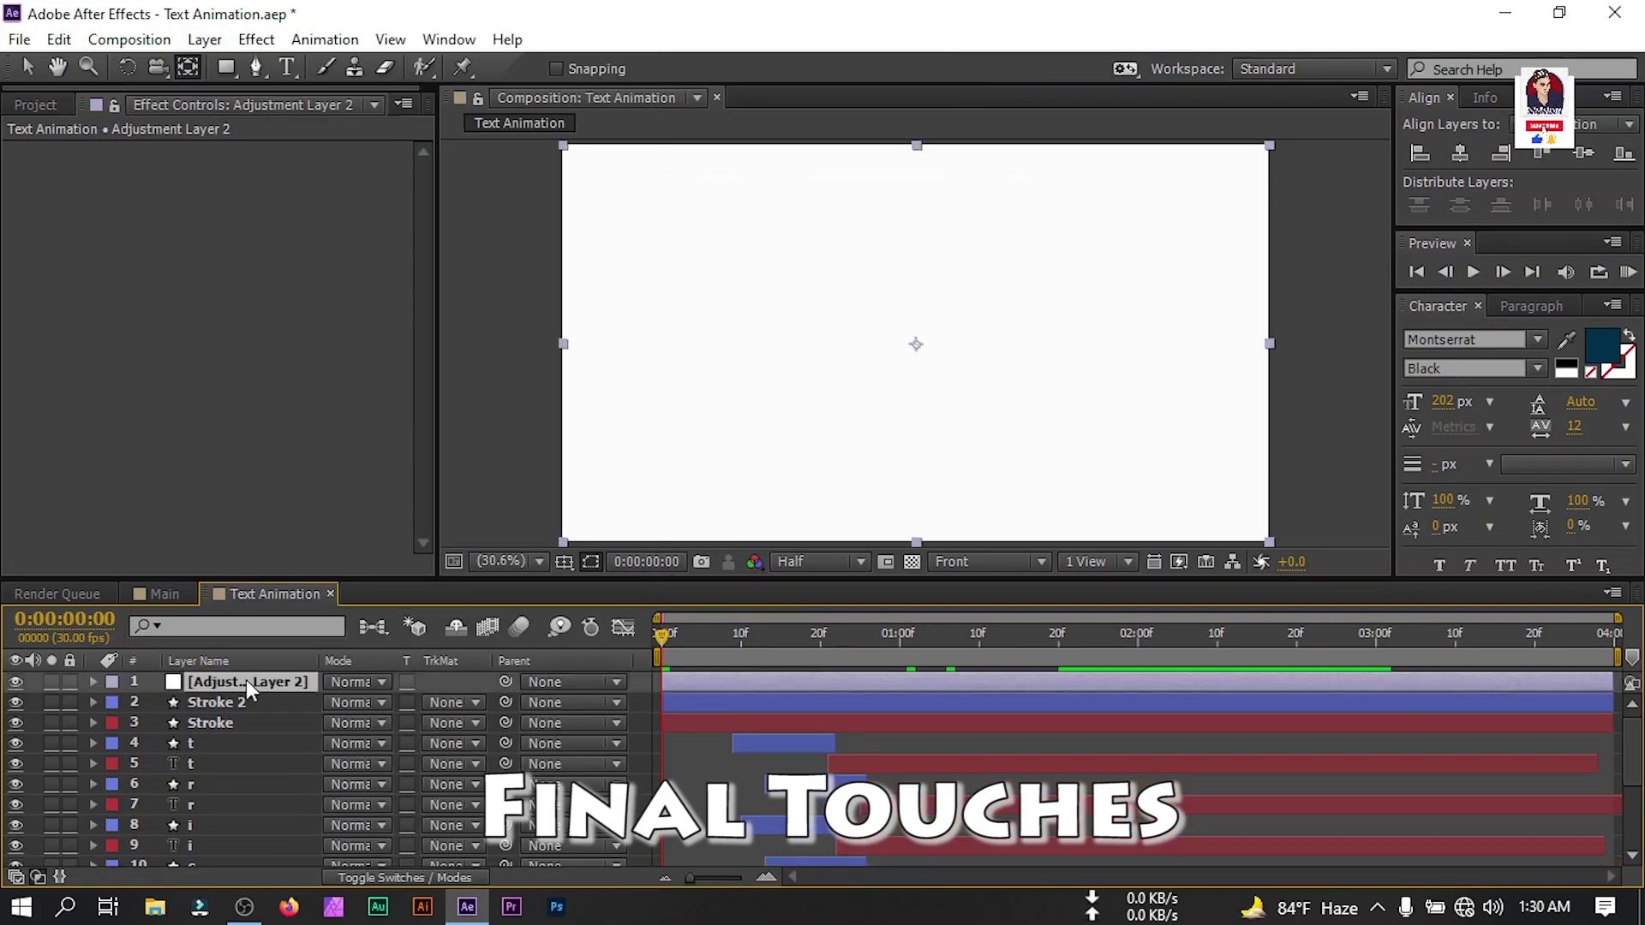
right_click(245, 680)
left_click(558, 155)
type("Scale")
key("Return")
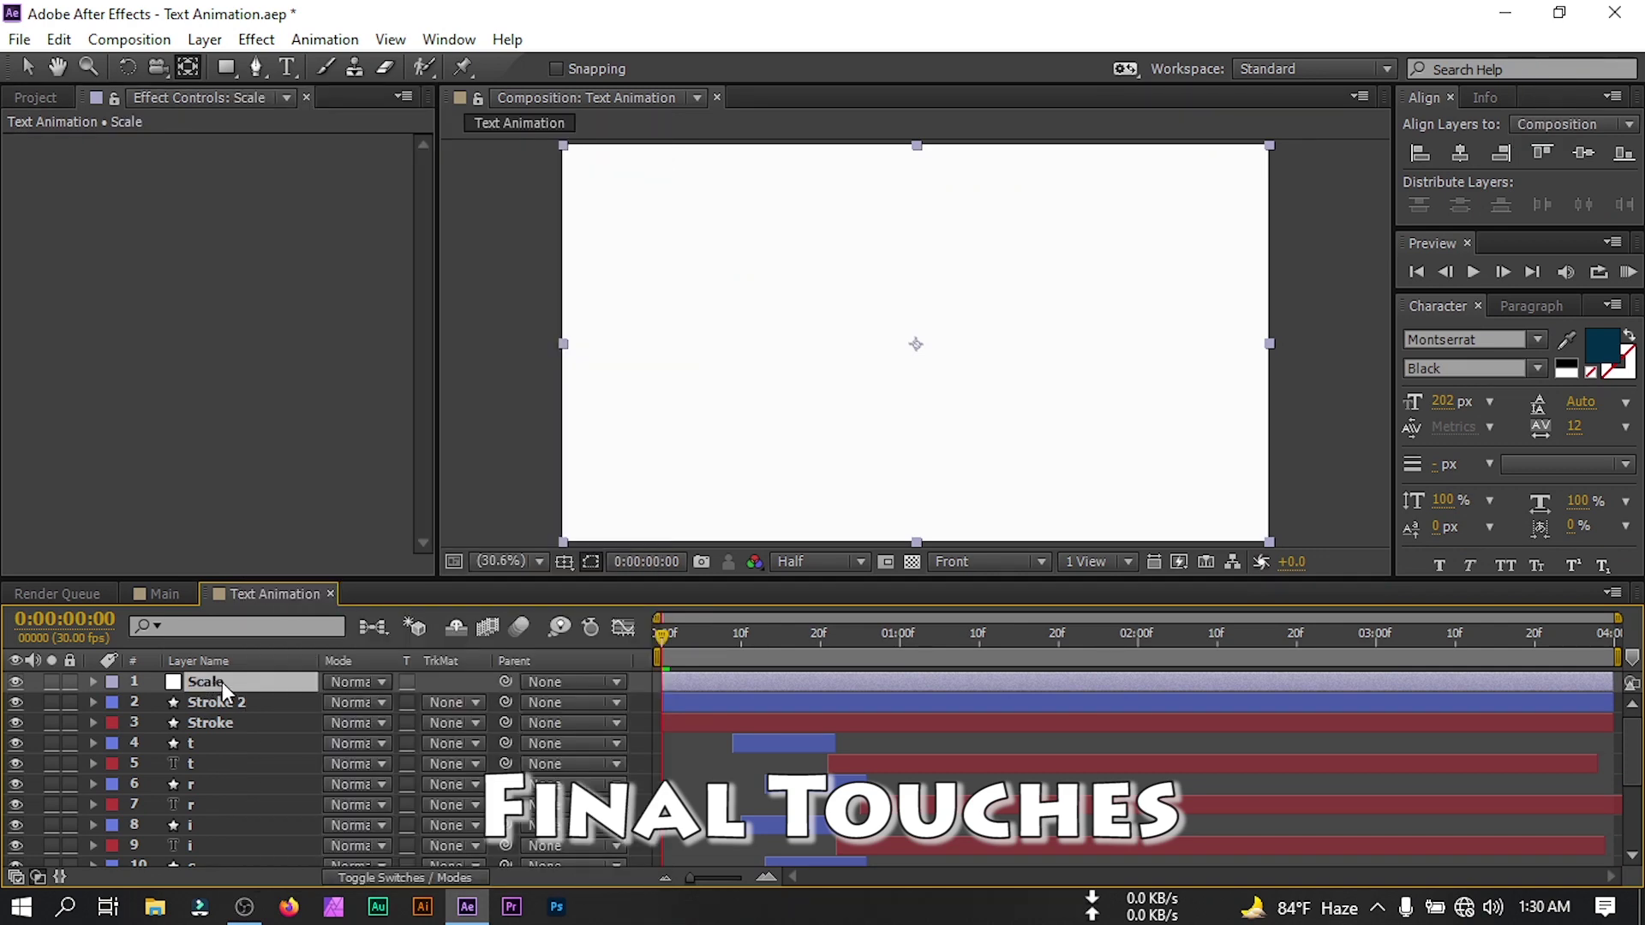
Find the Transform effect and apply it to the Scale adjustment layer.
key("ctrl+space")
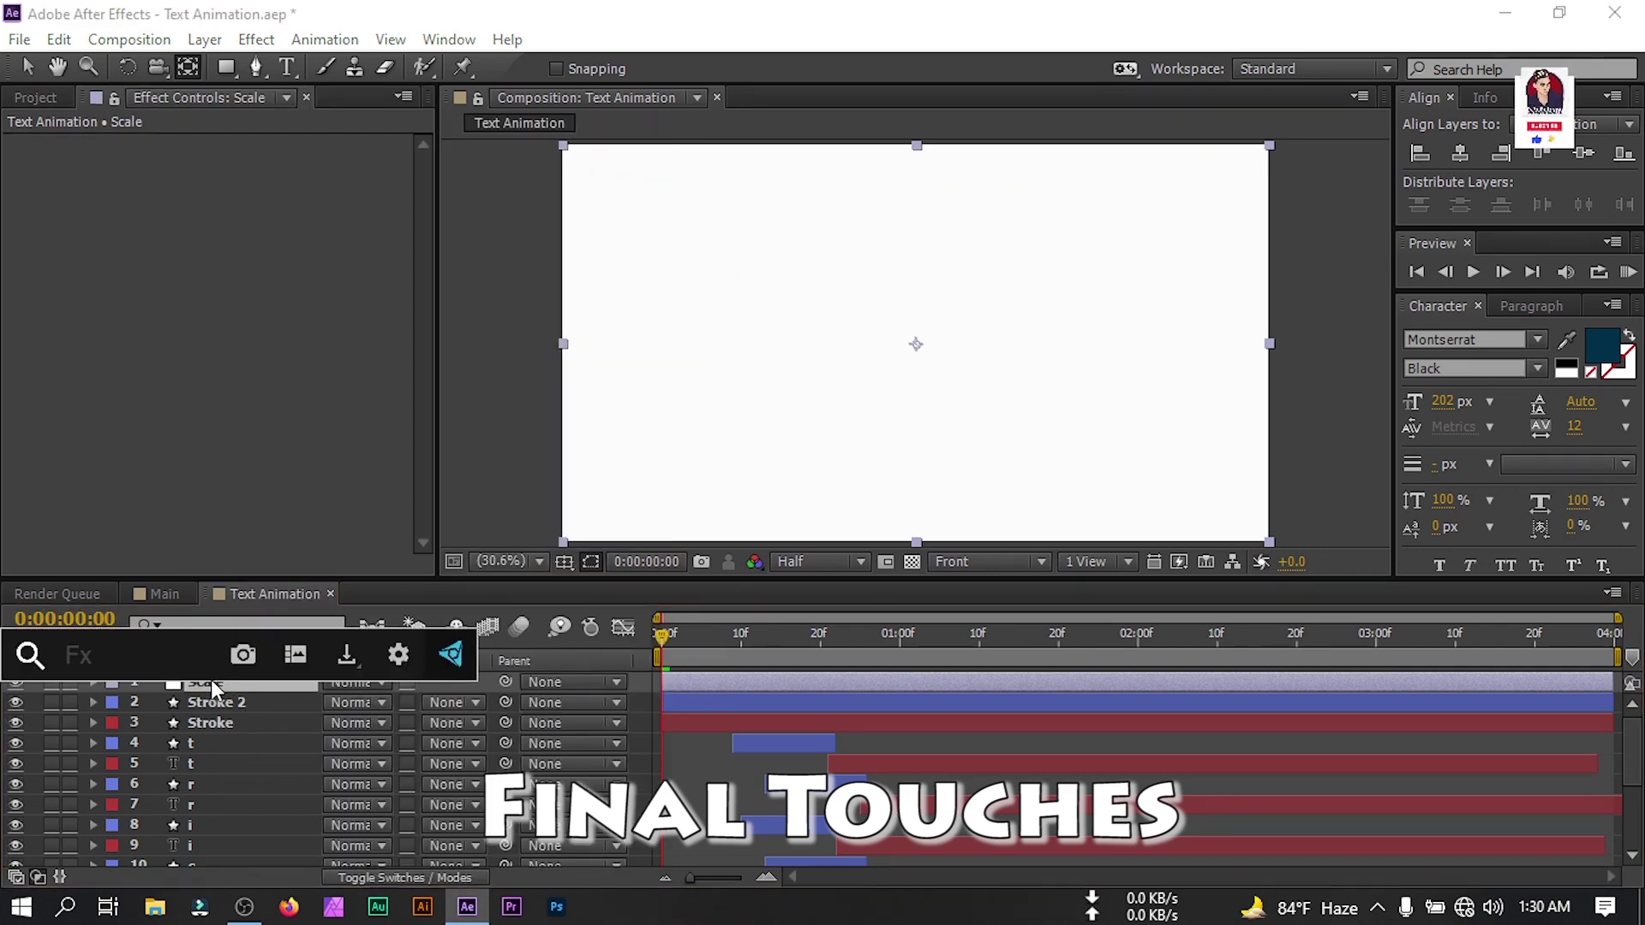
type("tra")
left_click(142, 660)
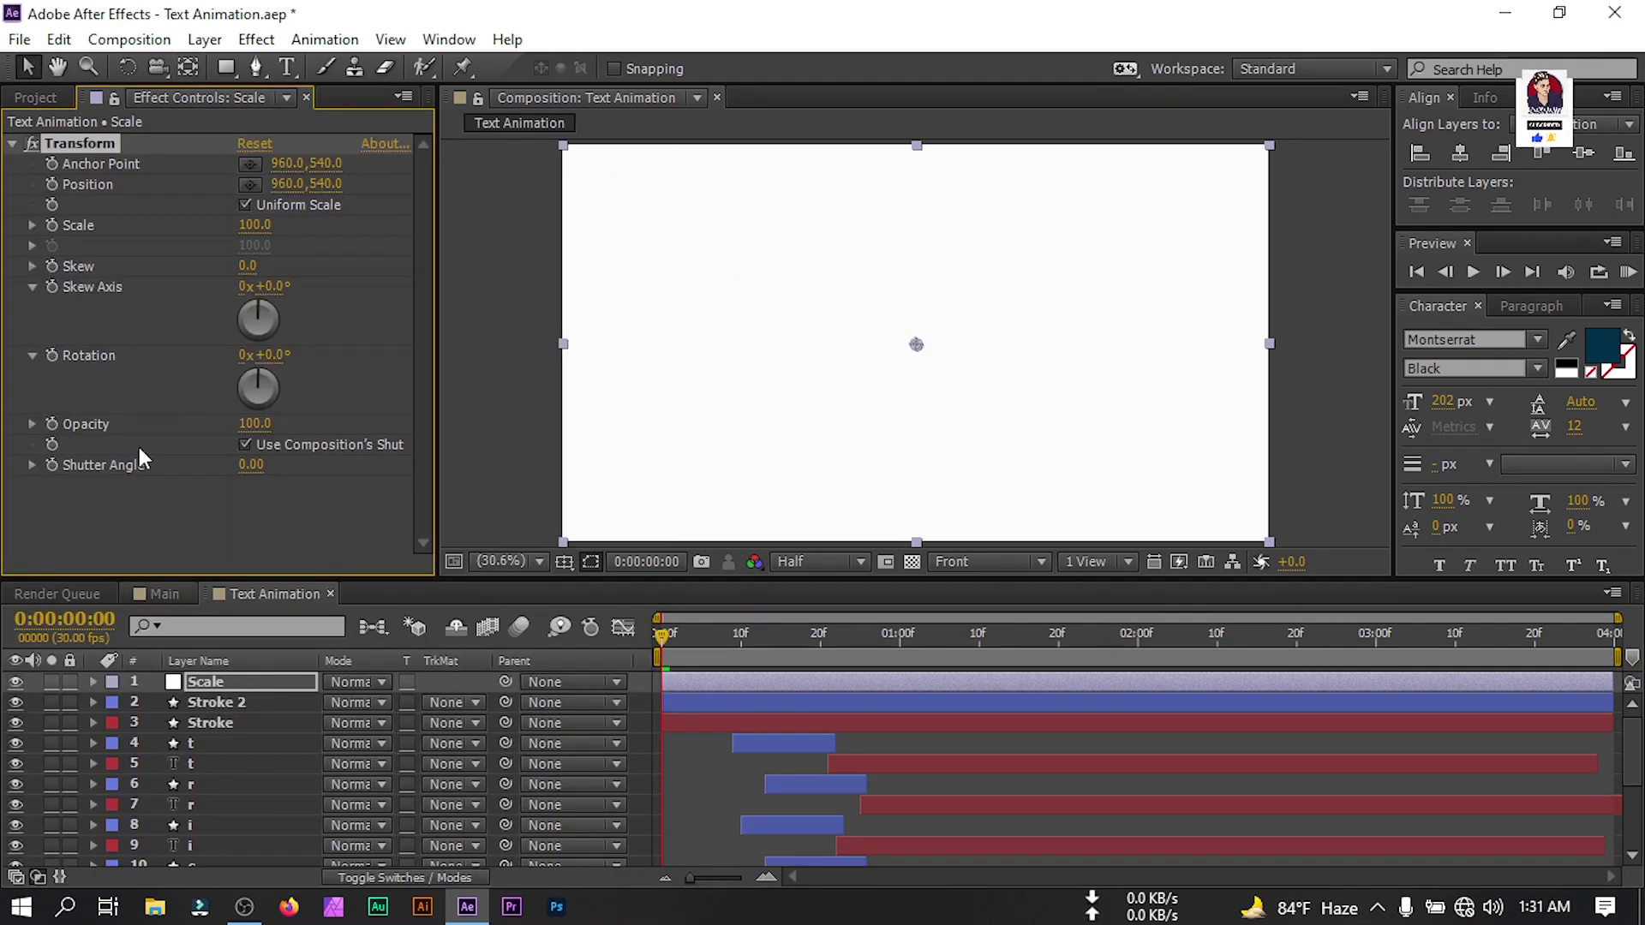
Keyframe the Transform effect's Scale at 0:00:00:00 and 0:00:03:15, and enter a new value for the second keyframe.
left_click_drag(671, 638, 1495, 722)
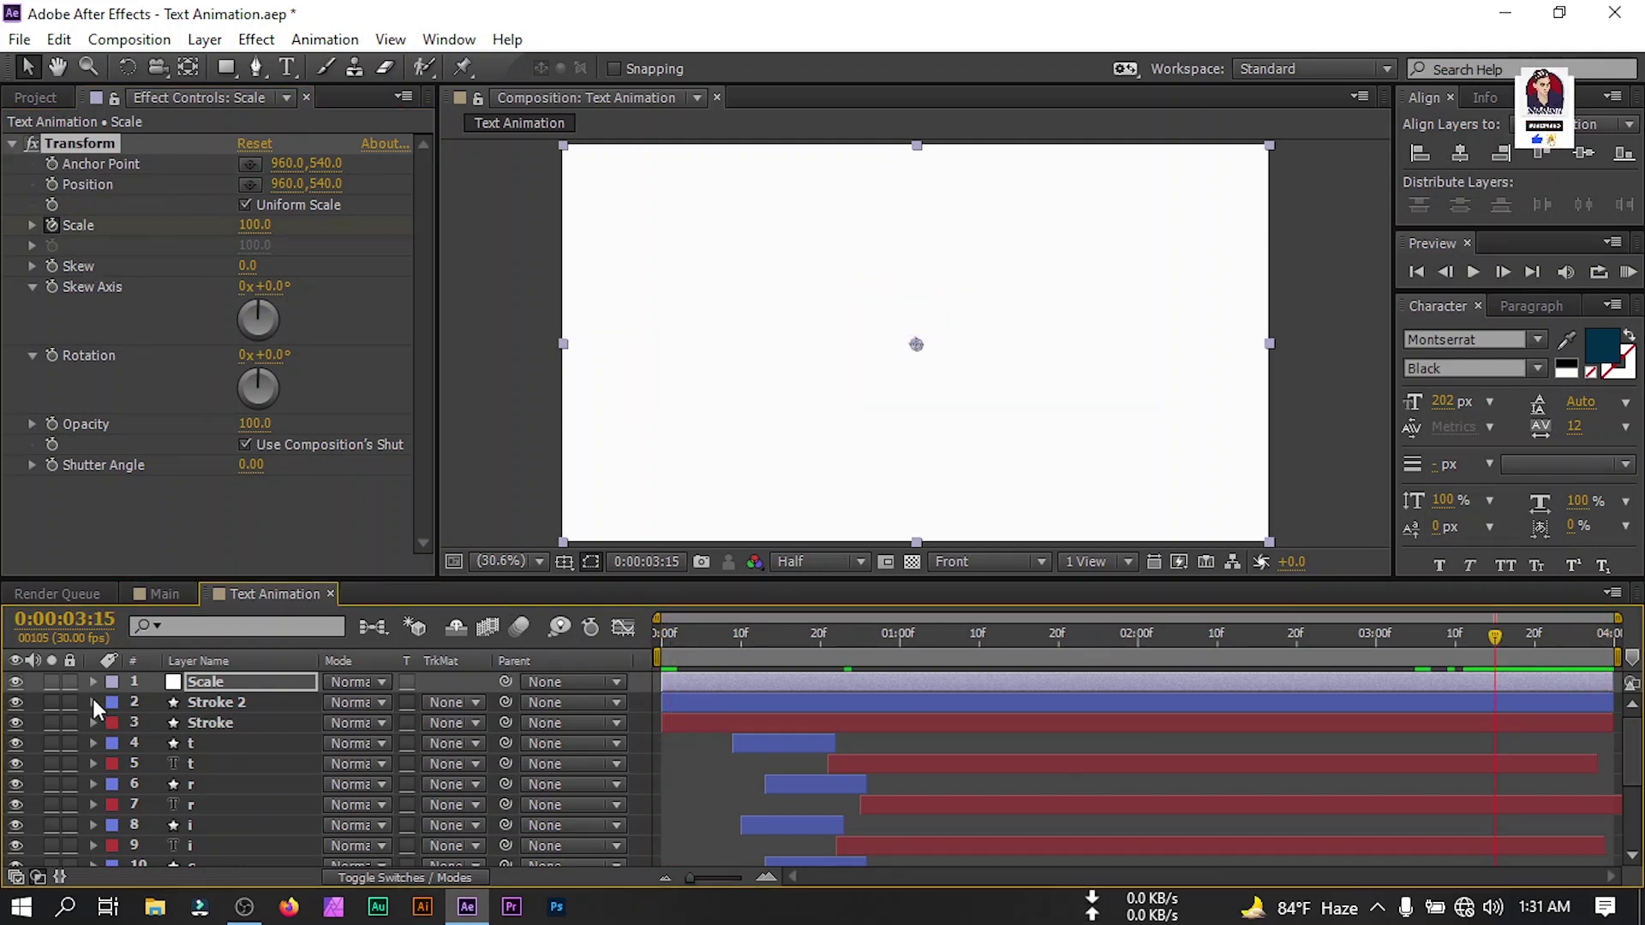
left_click(52, 224)
key("u")
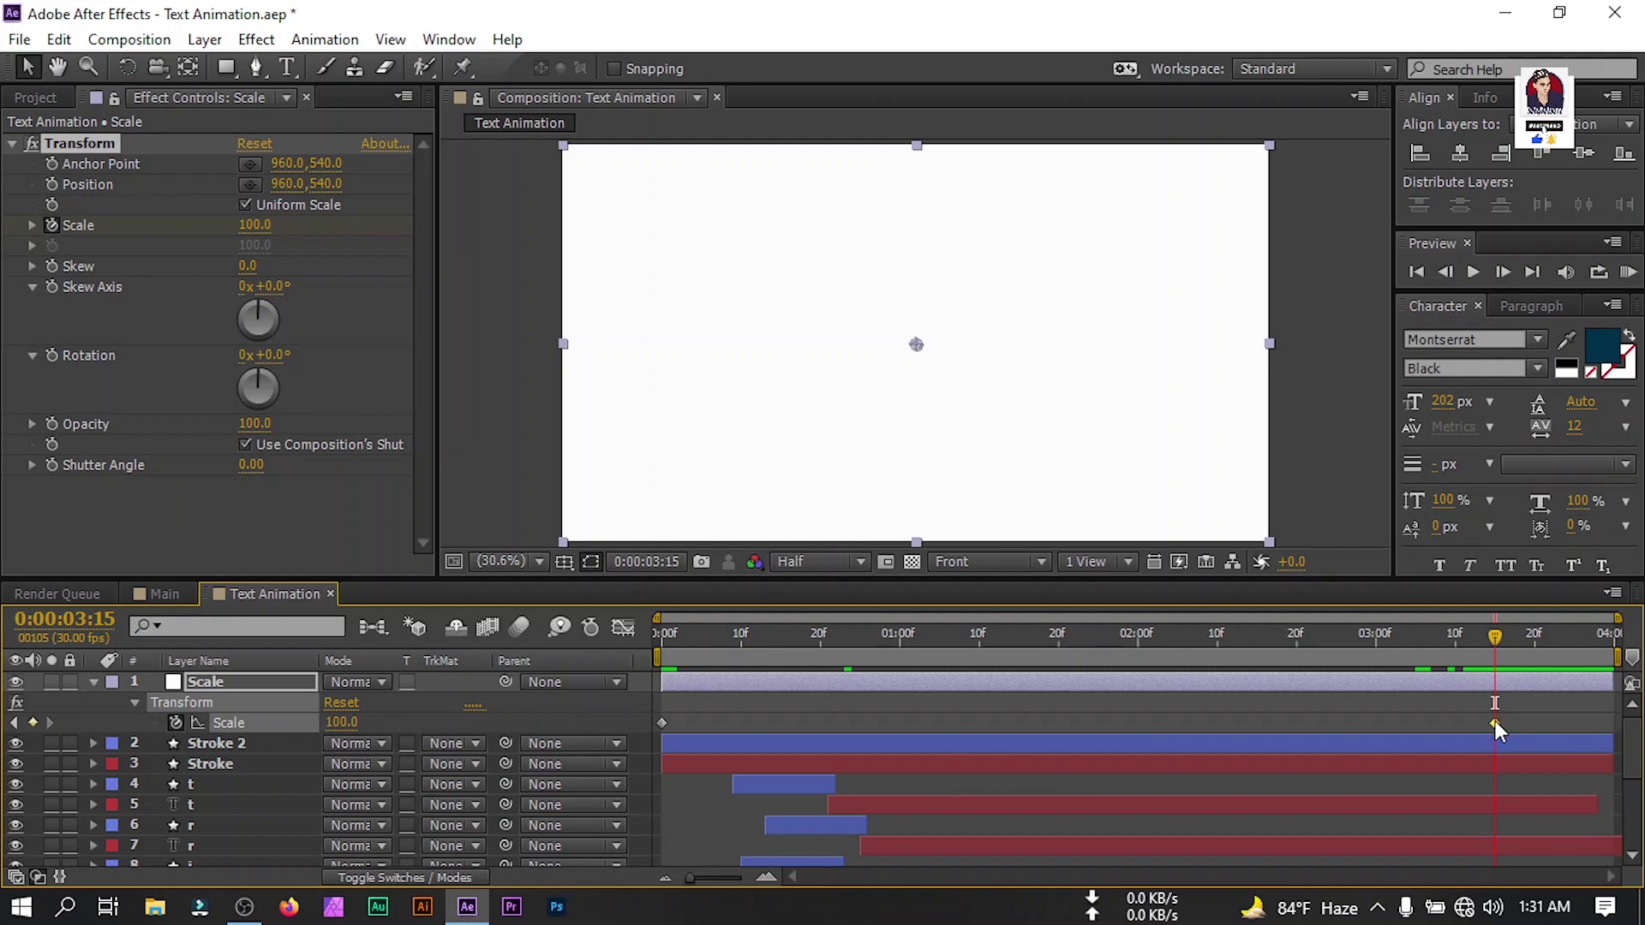
left_click(249, 225)
type("1")
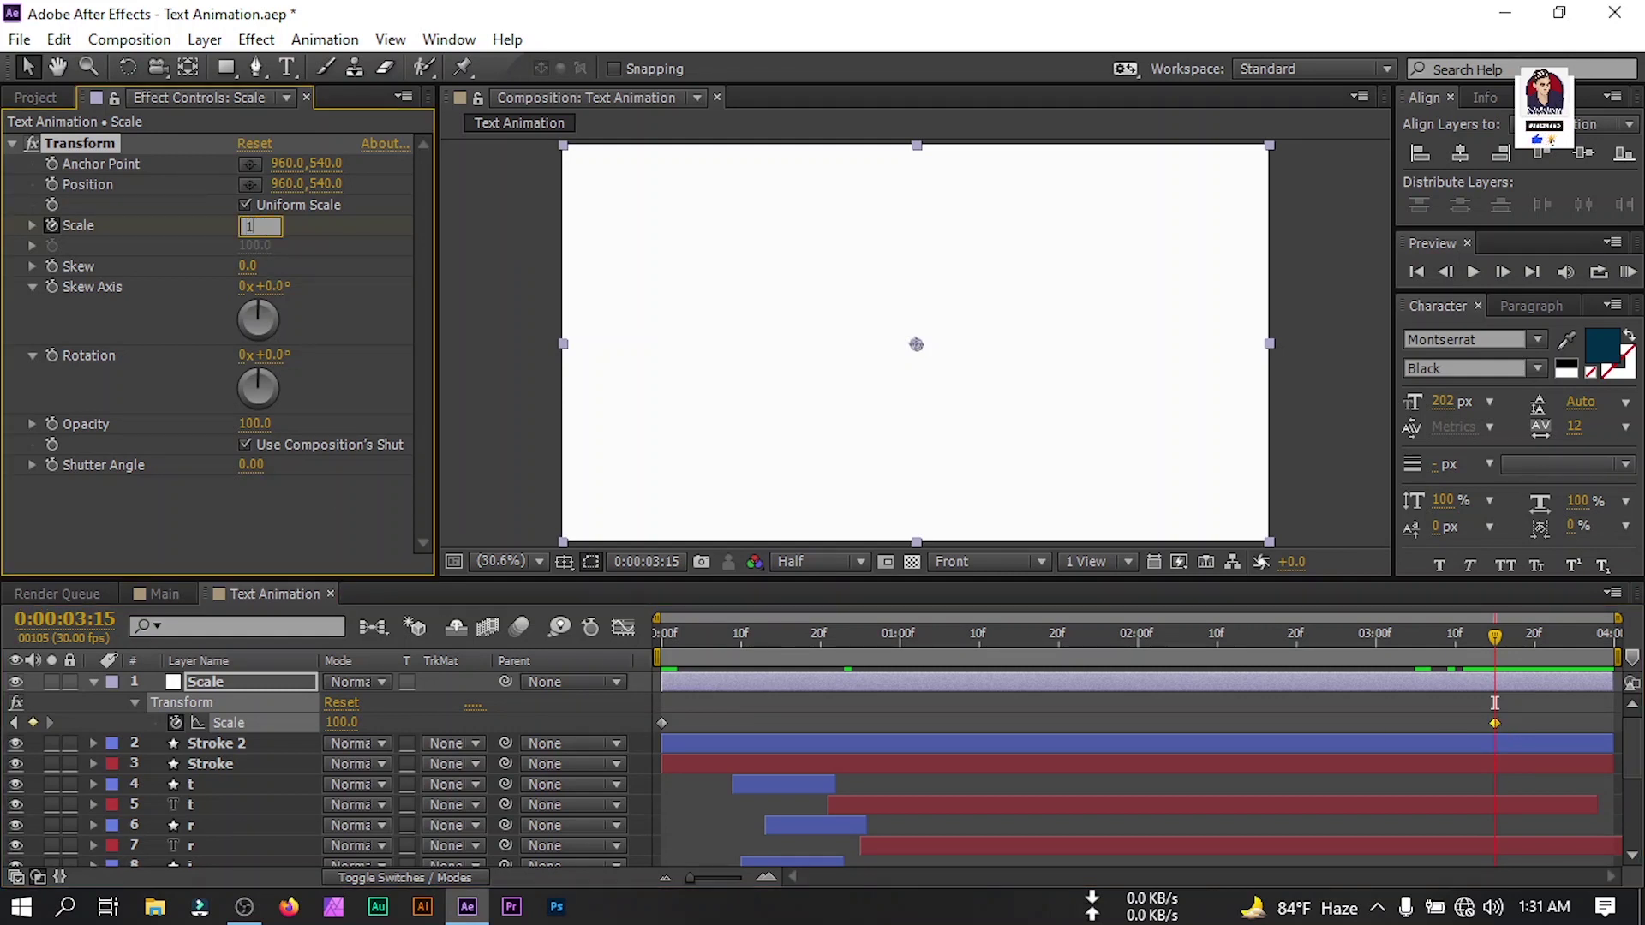